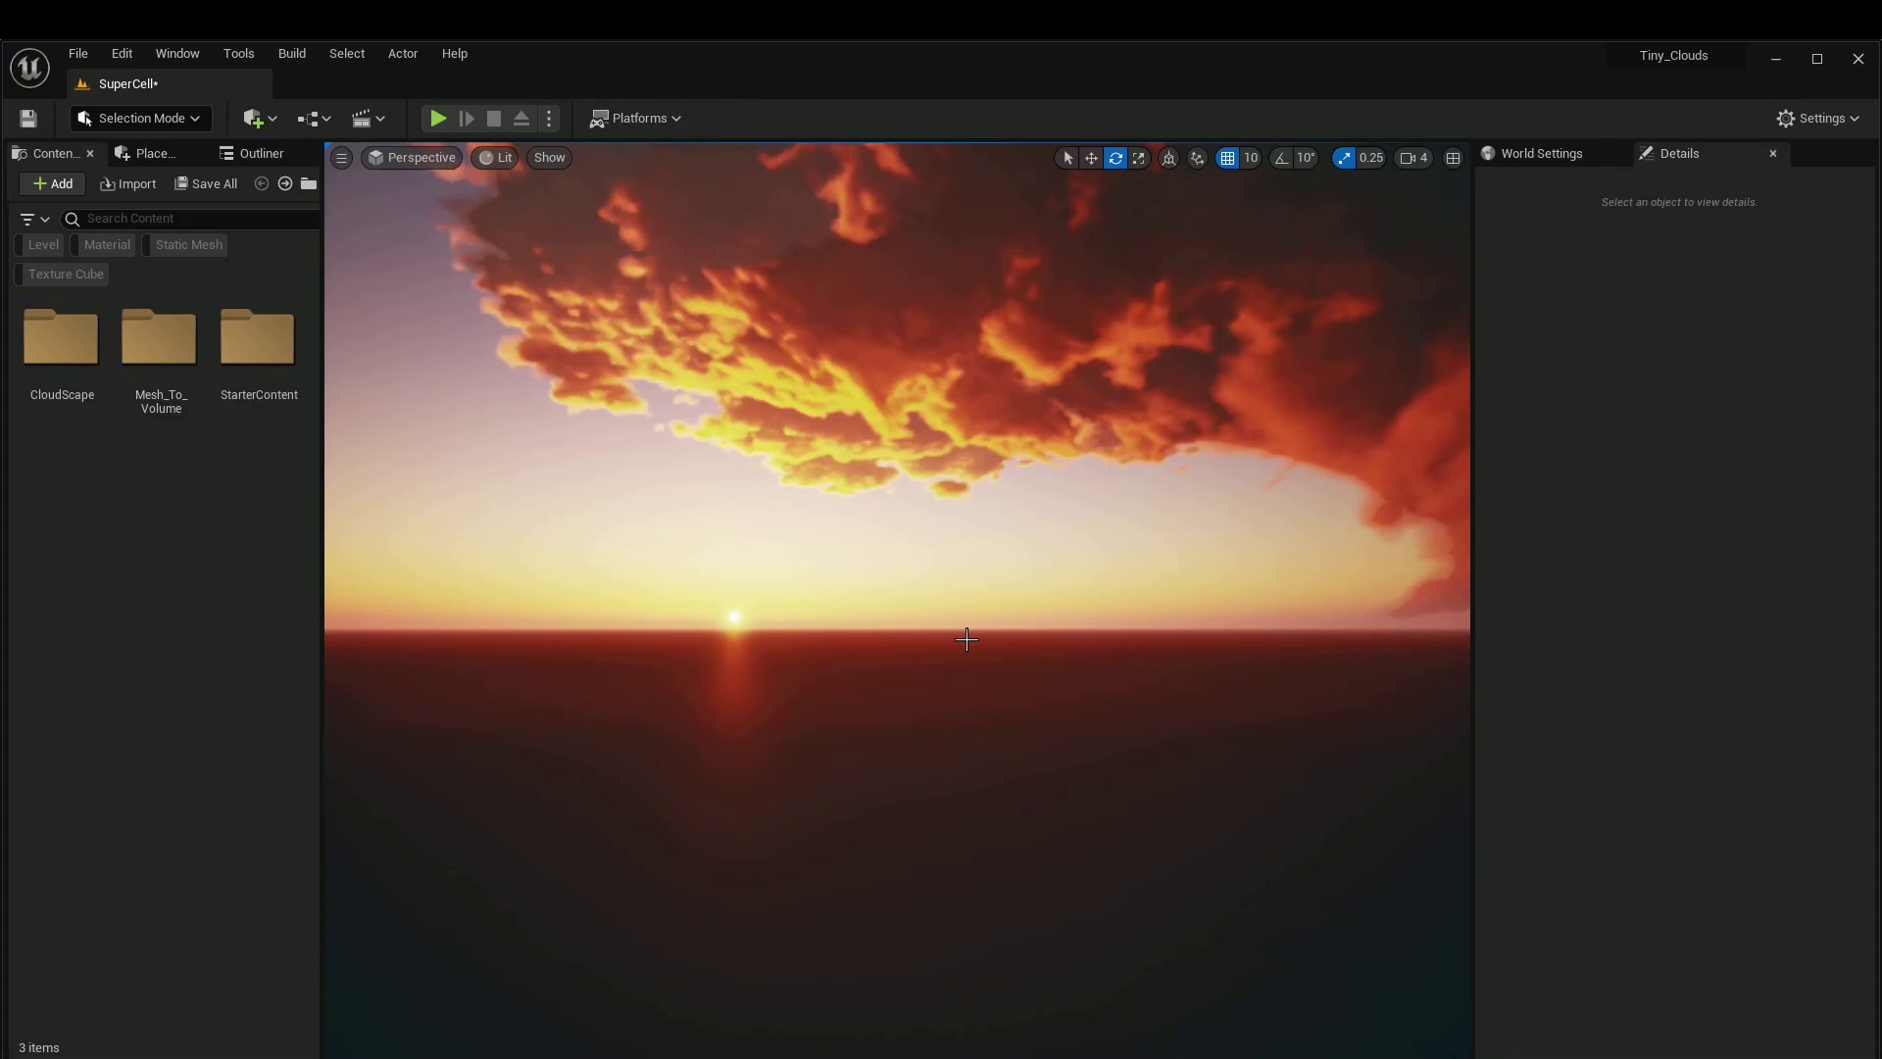
pyautogui.moveTo(967, 639); pyautogui.dragTo(967, 640, button='right')
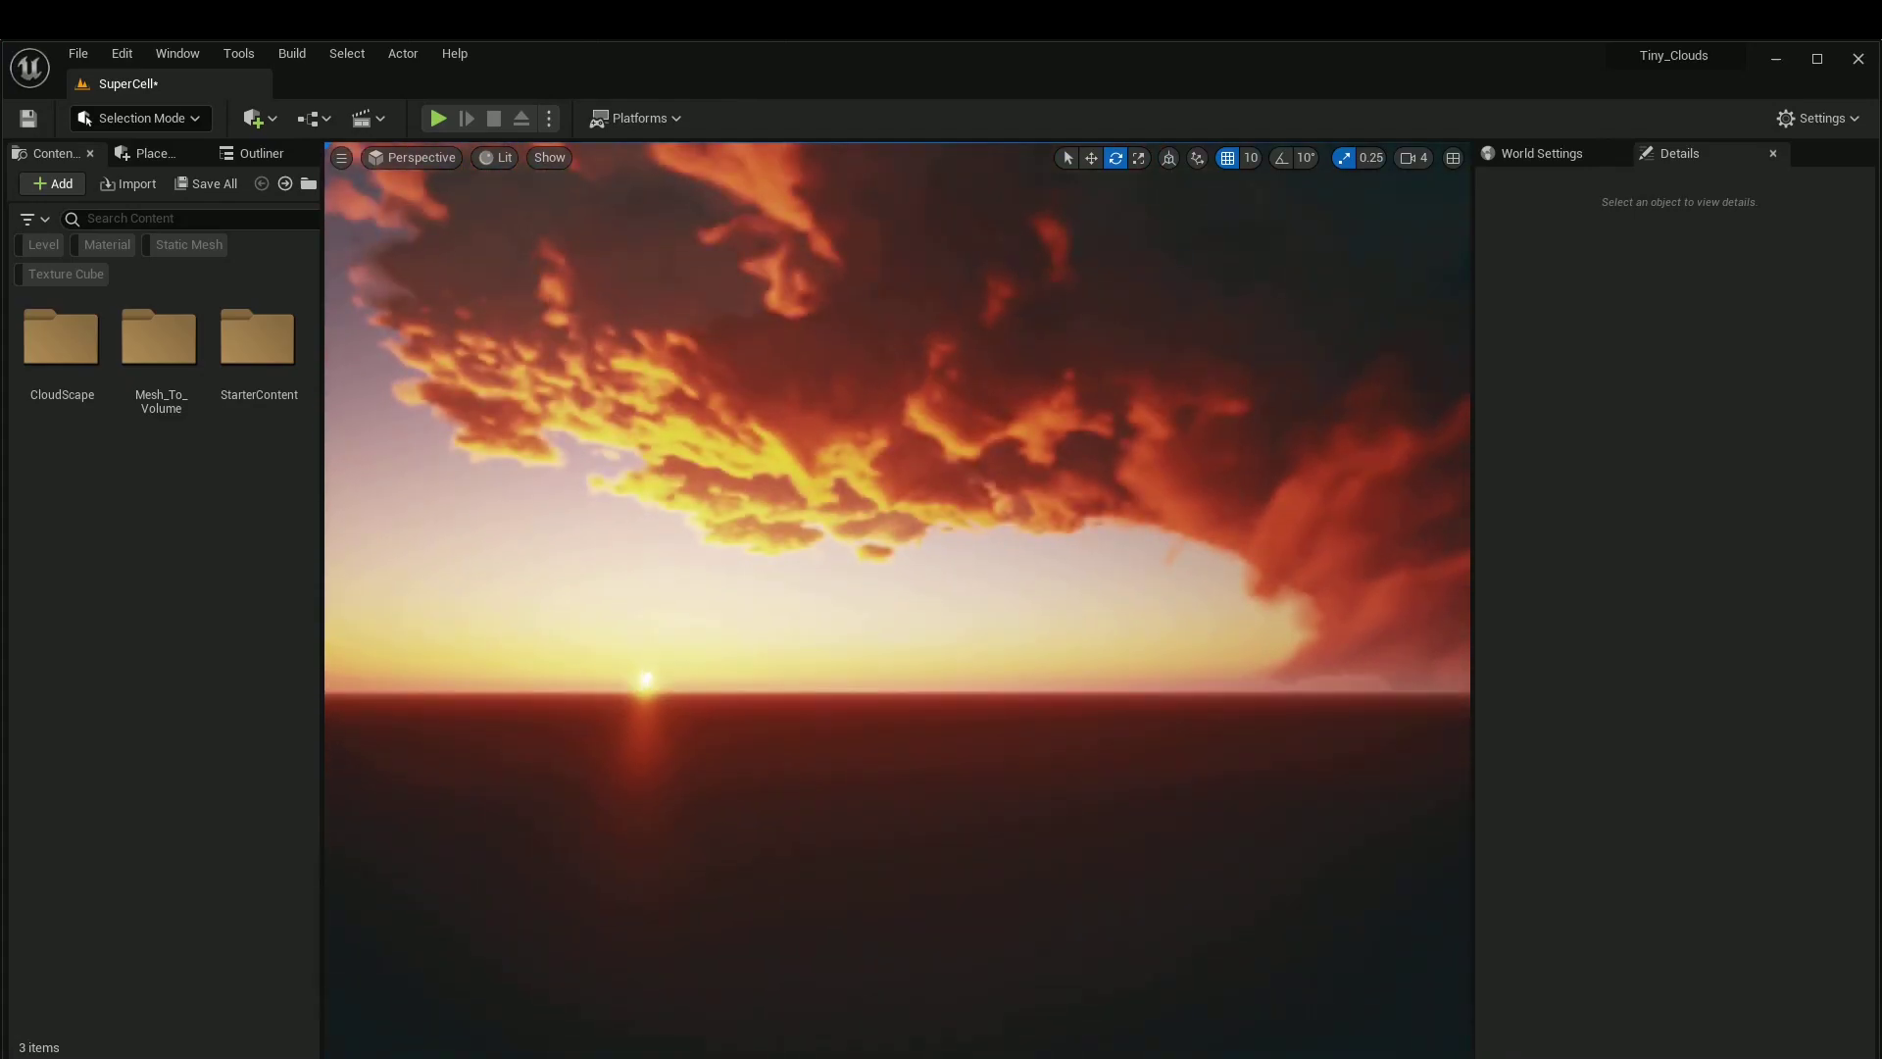
pyautogui.moveTo(821, 686); pyautogui.dragTo(851, 650, button='right')
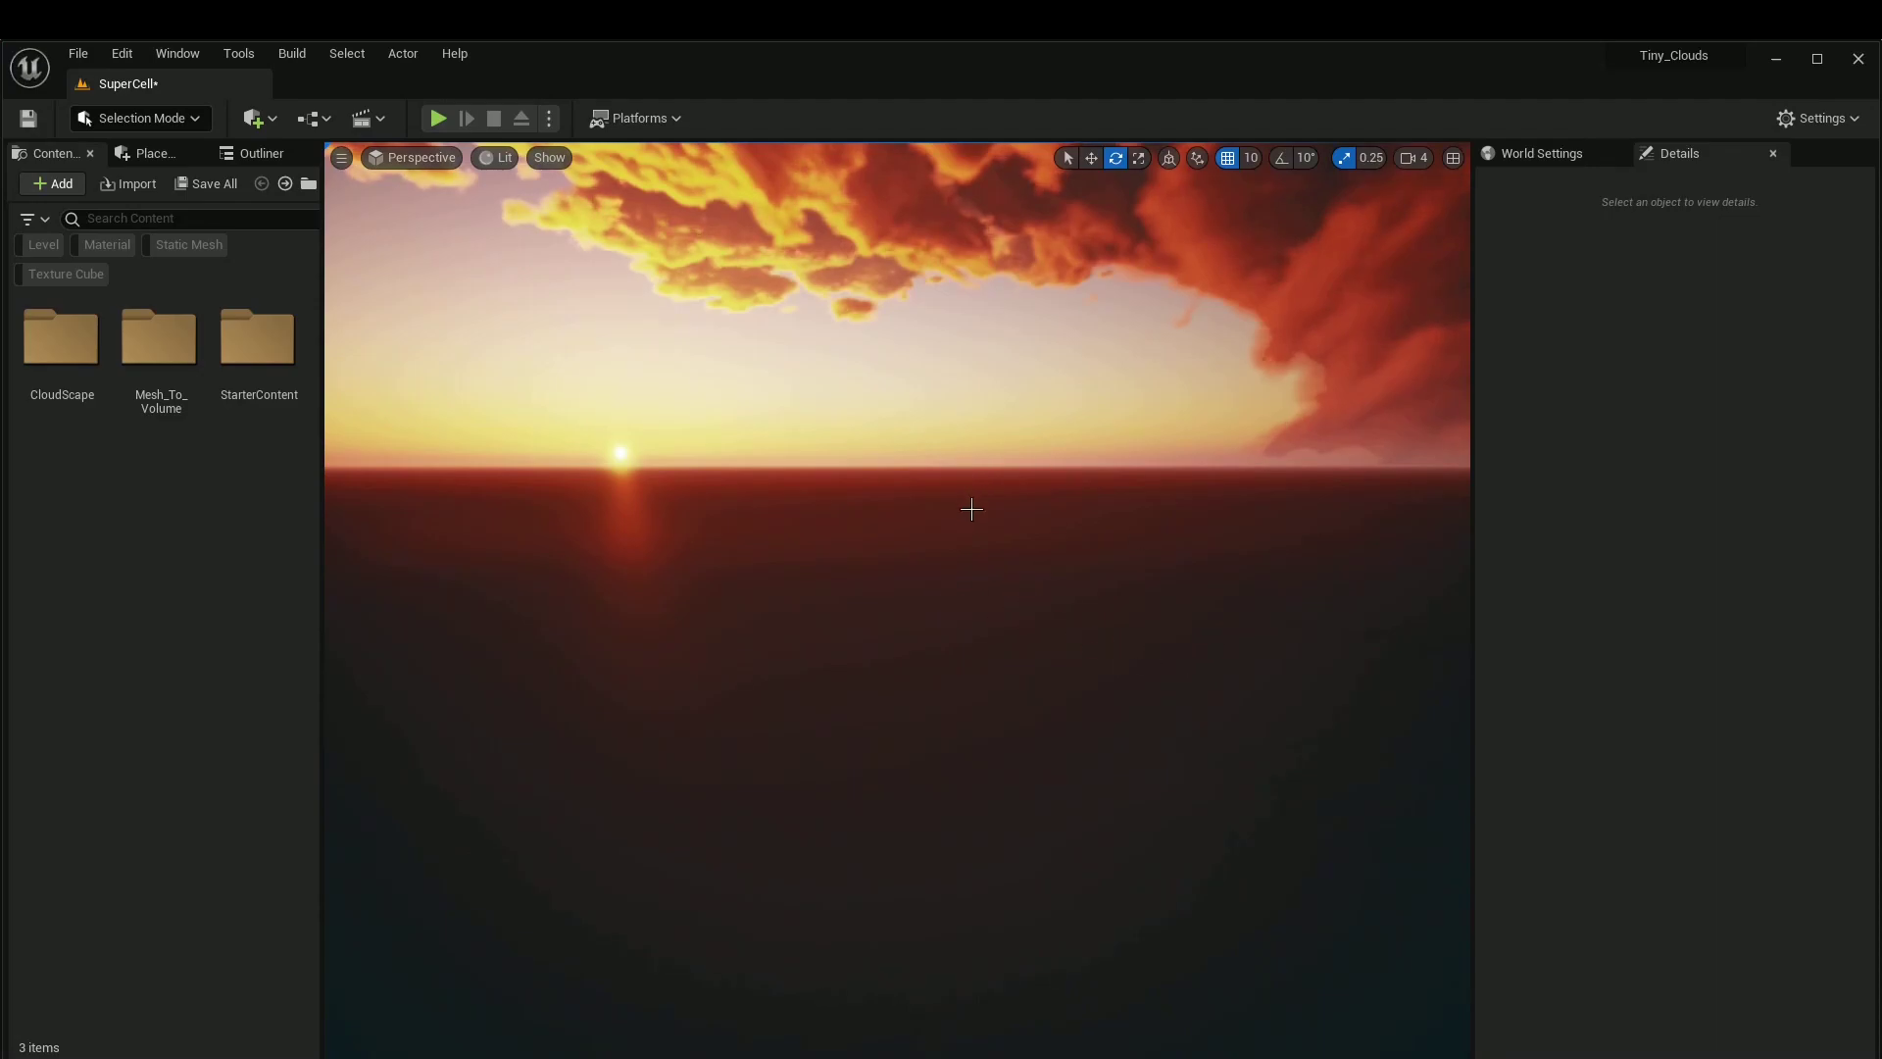
pyautogui.moveTo(907, 576); pyautogui.dragTo(924, 620, button='right')
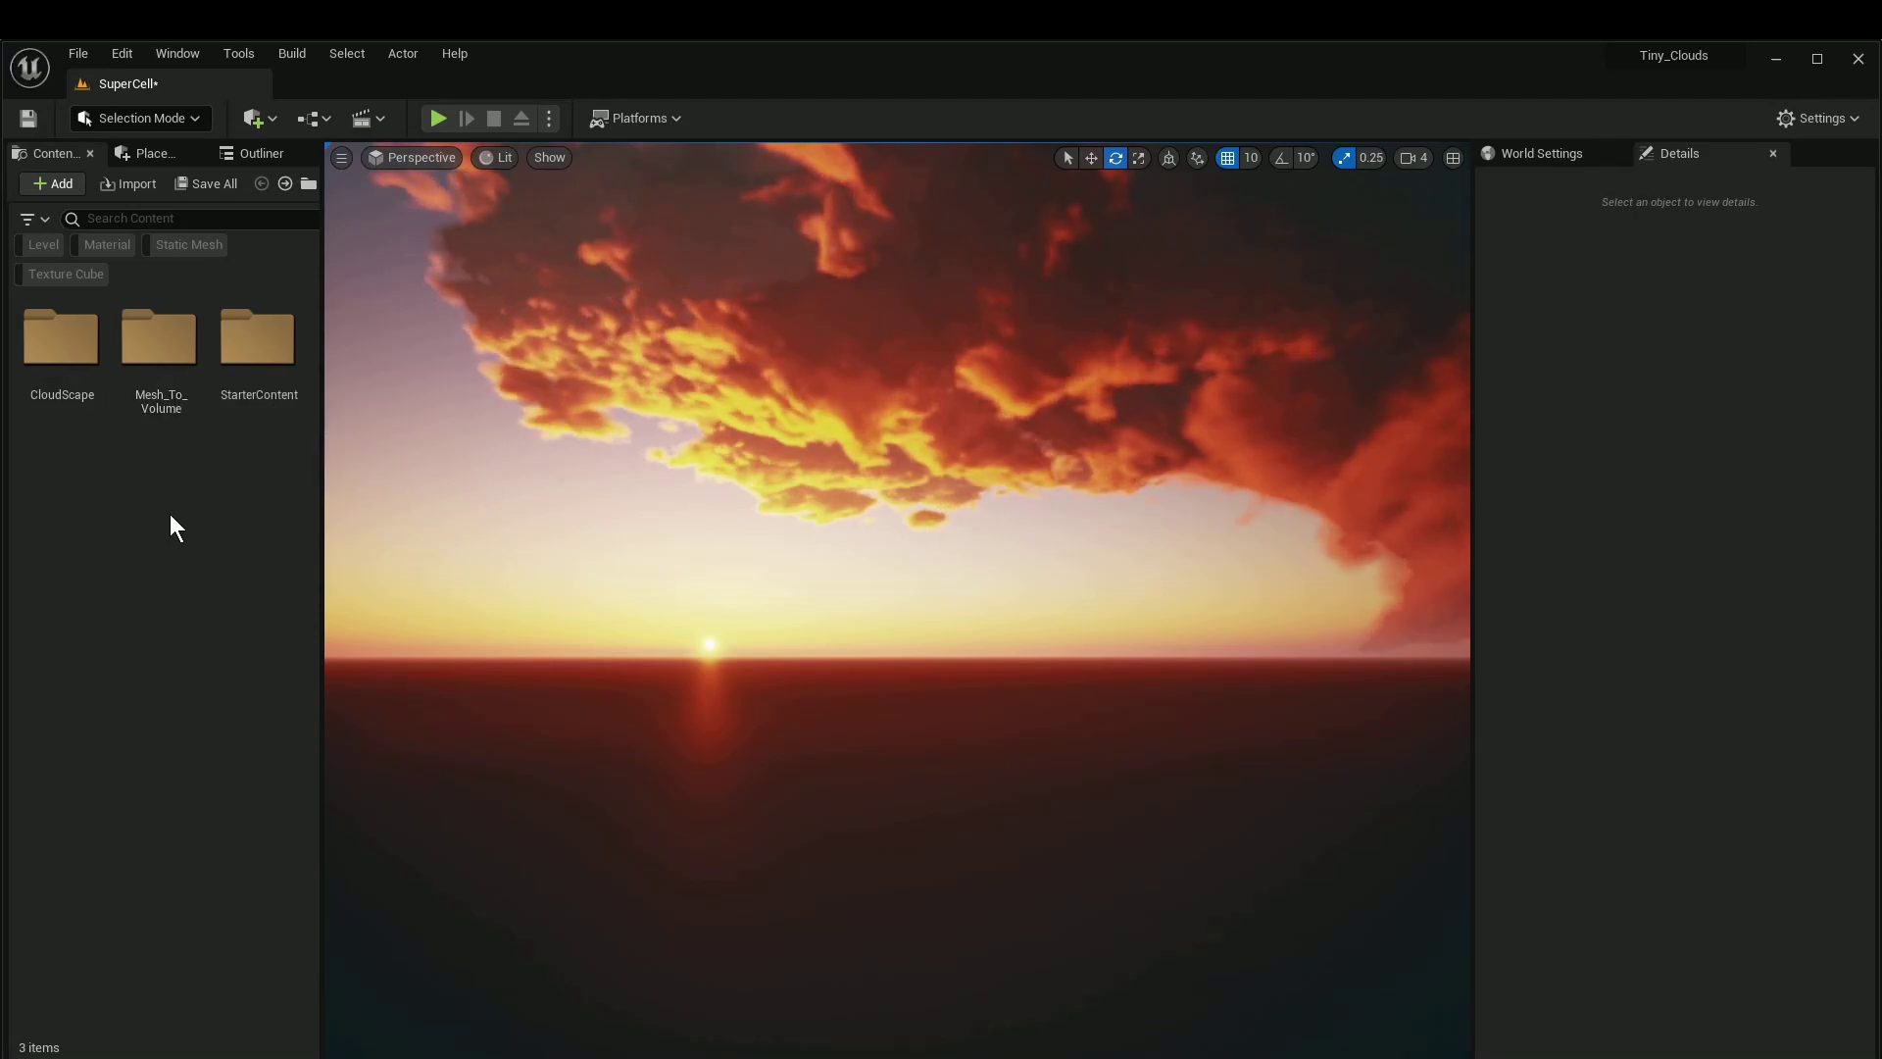
pyautogui.moveTo(851, 569); pyautogui.dragTo(781, 525, button='right')
# Step: Create a material instance from M_Volume_Preview in the Mesh_To_Volume/2_Materials folder
pyautogui.click(146, 402)
pyautogui.doubleClick(145, 400)
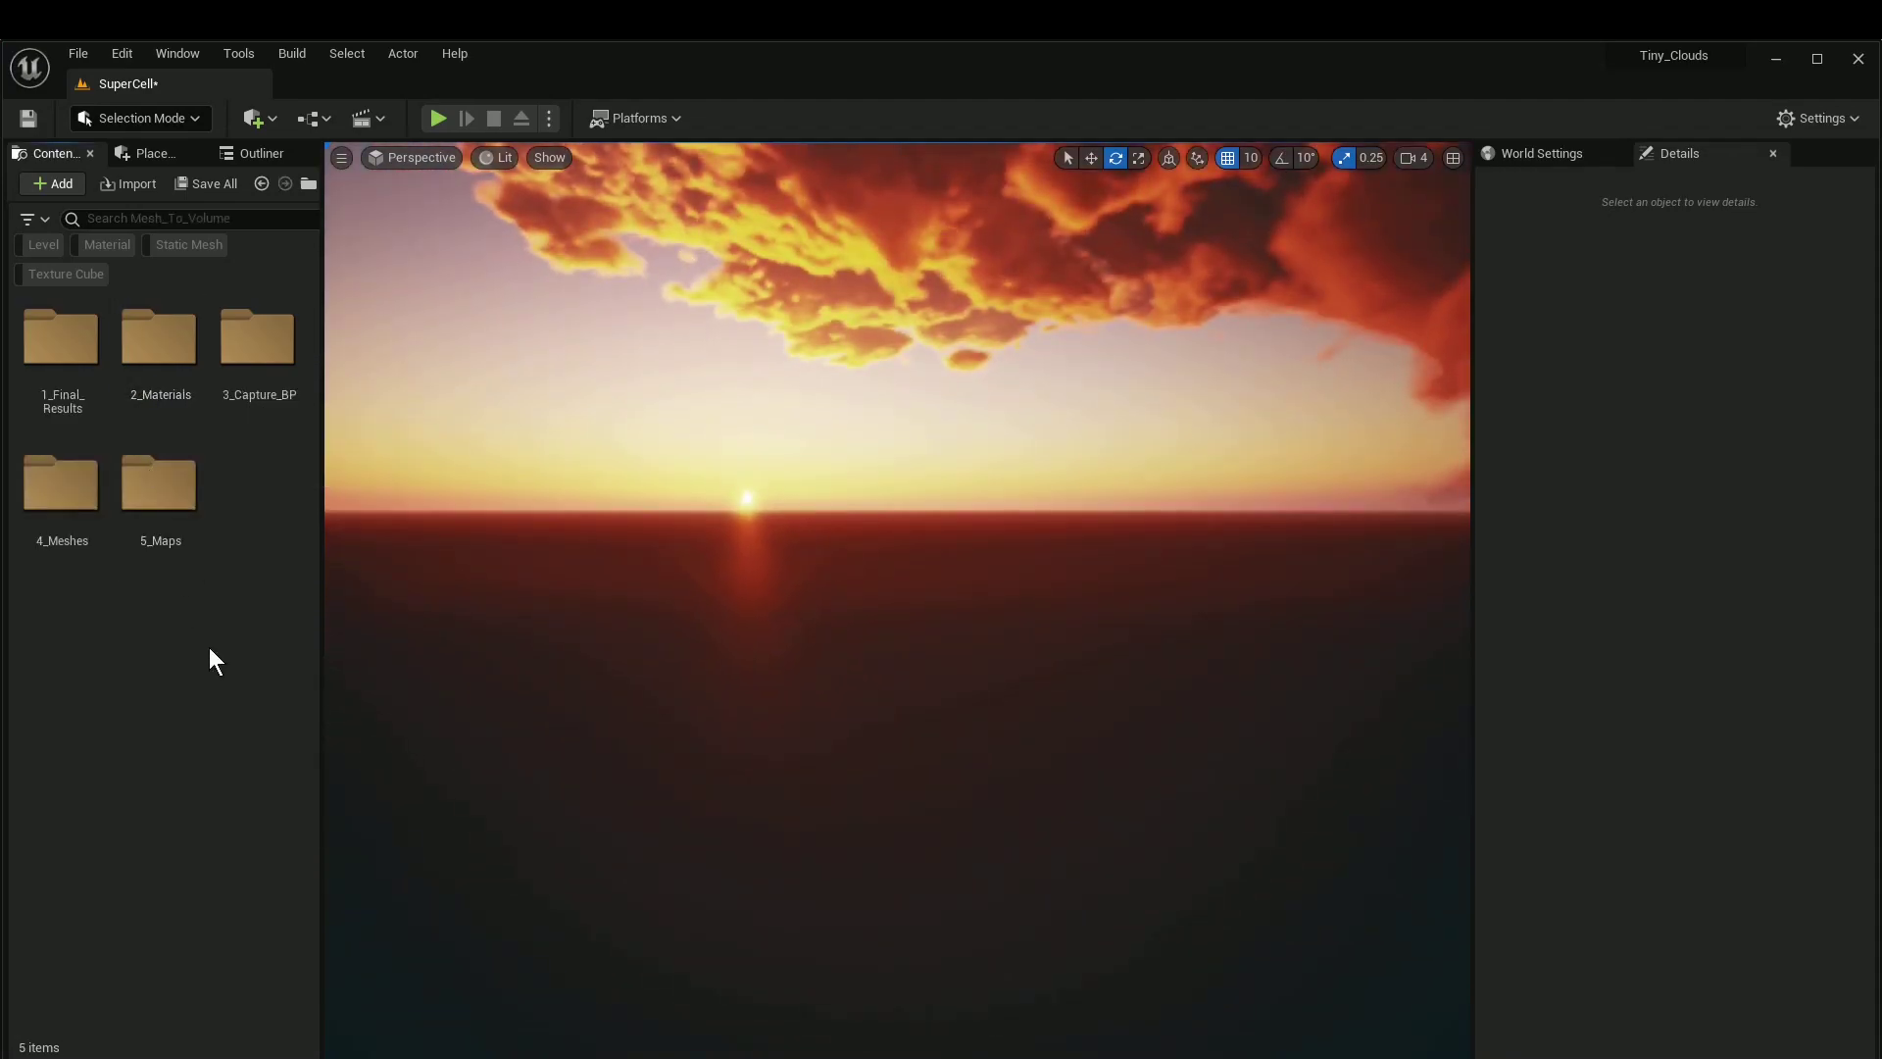
pyautogui.doubleClick(180, 412)
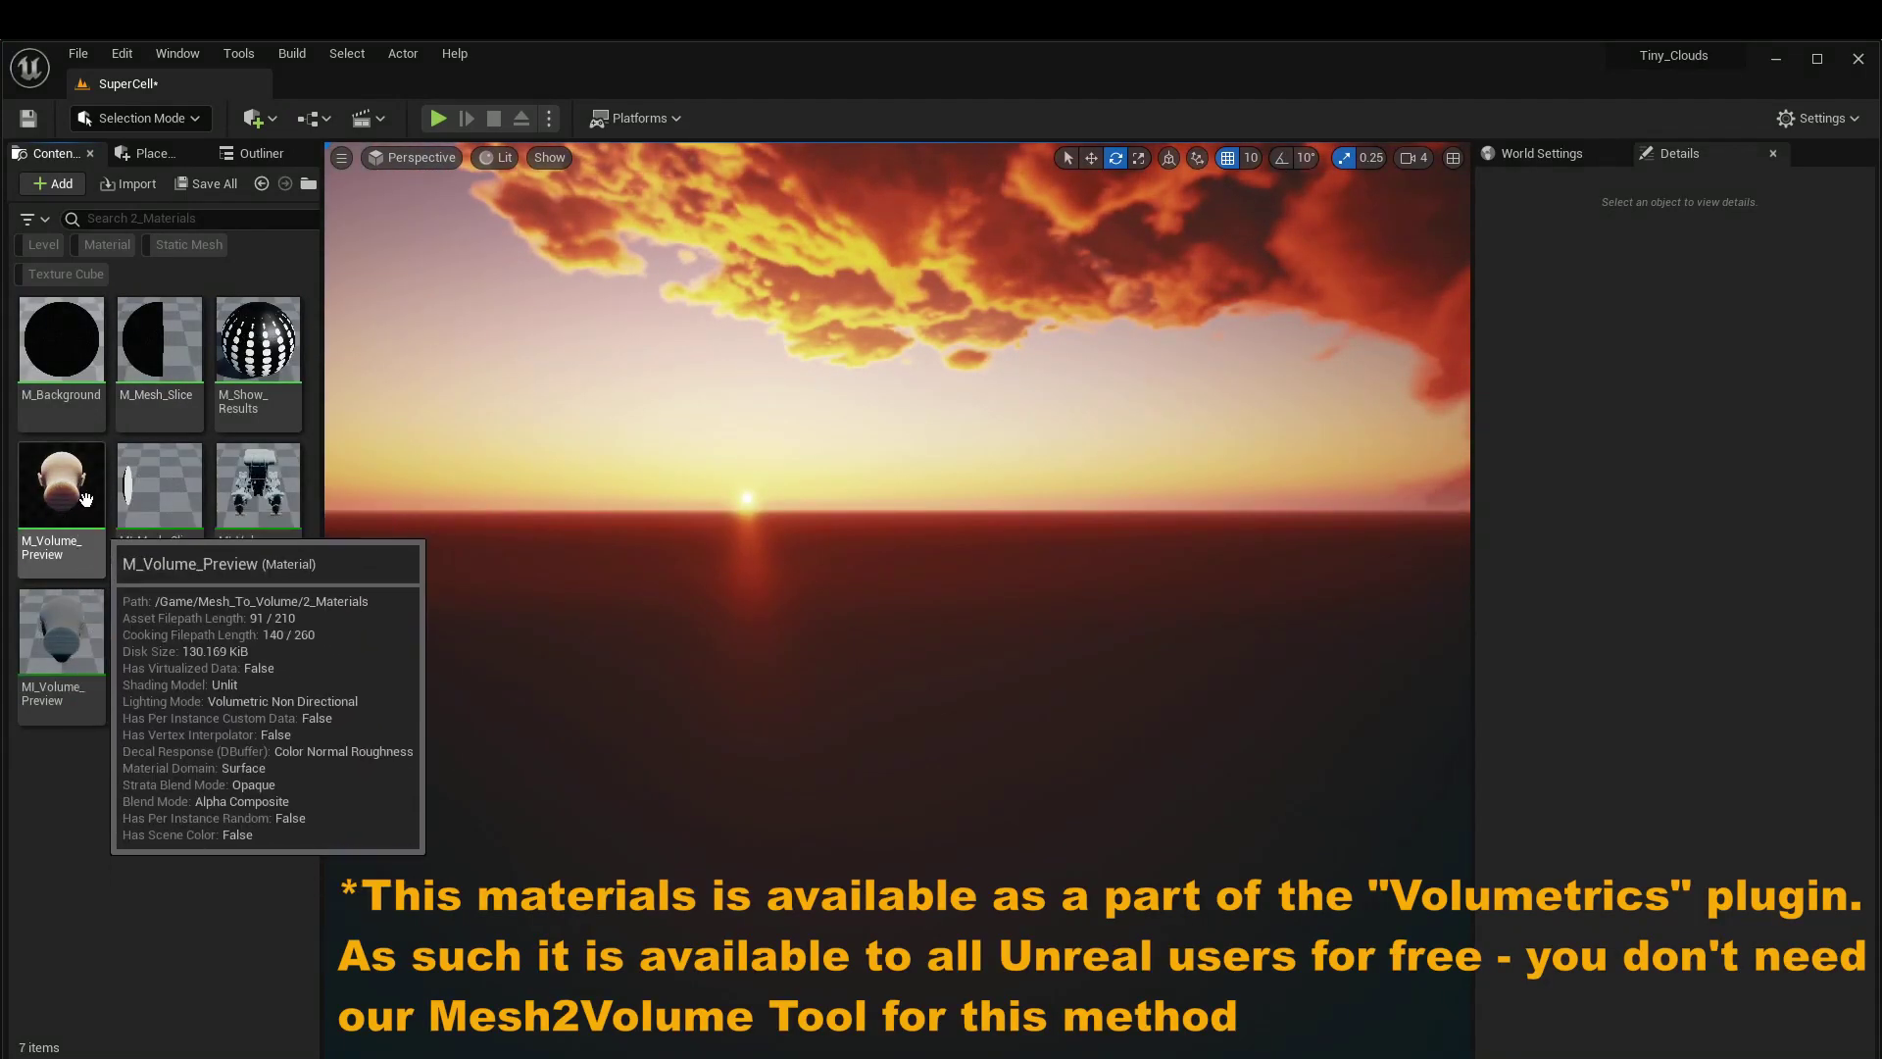
pyautogui.moveTo(68, 484)
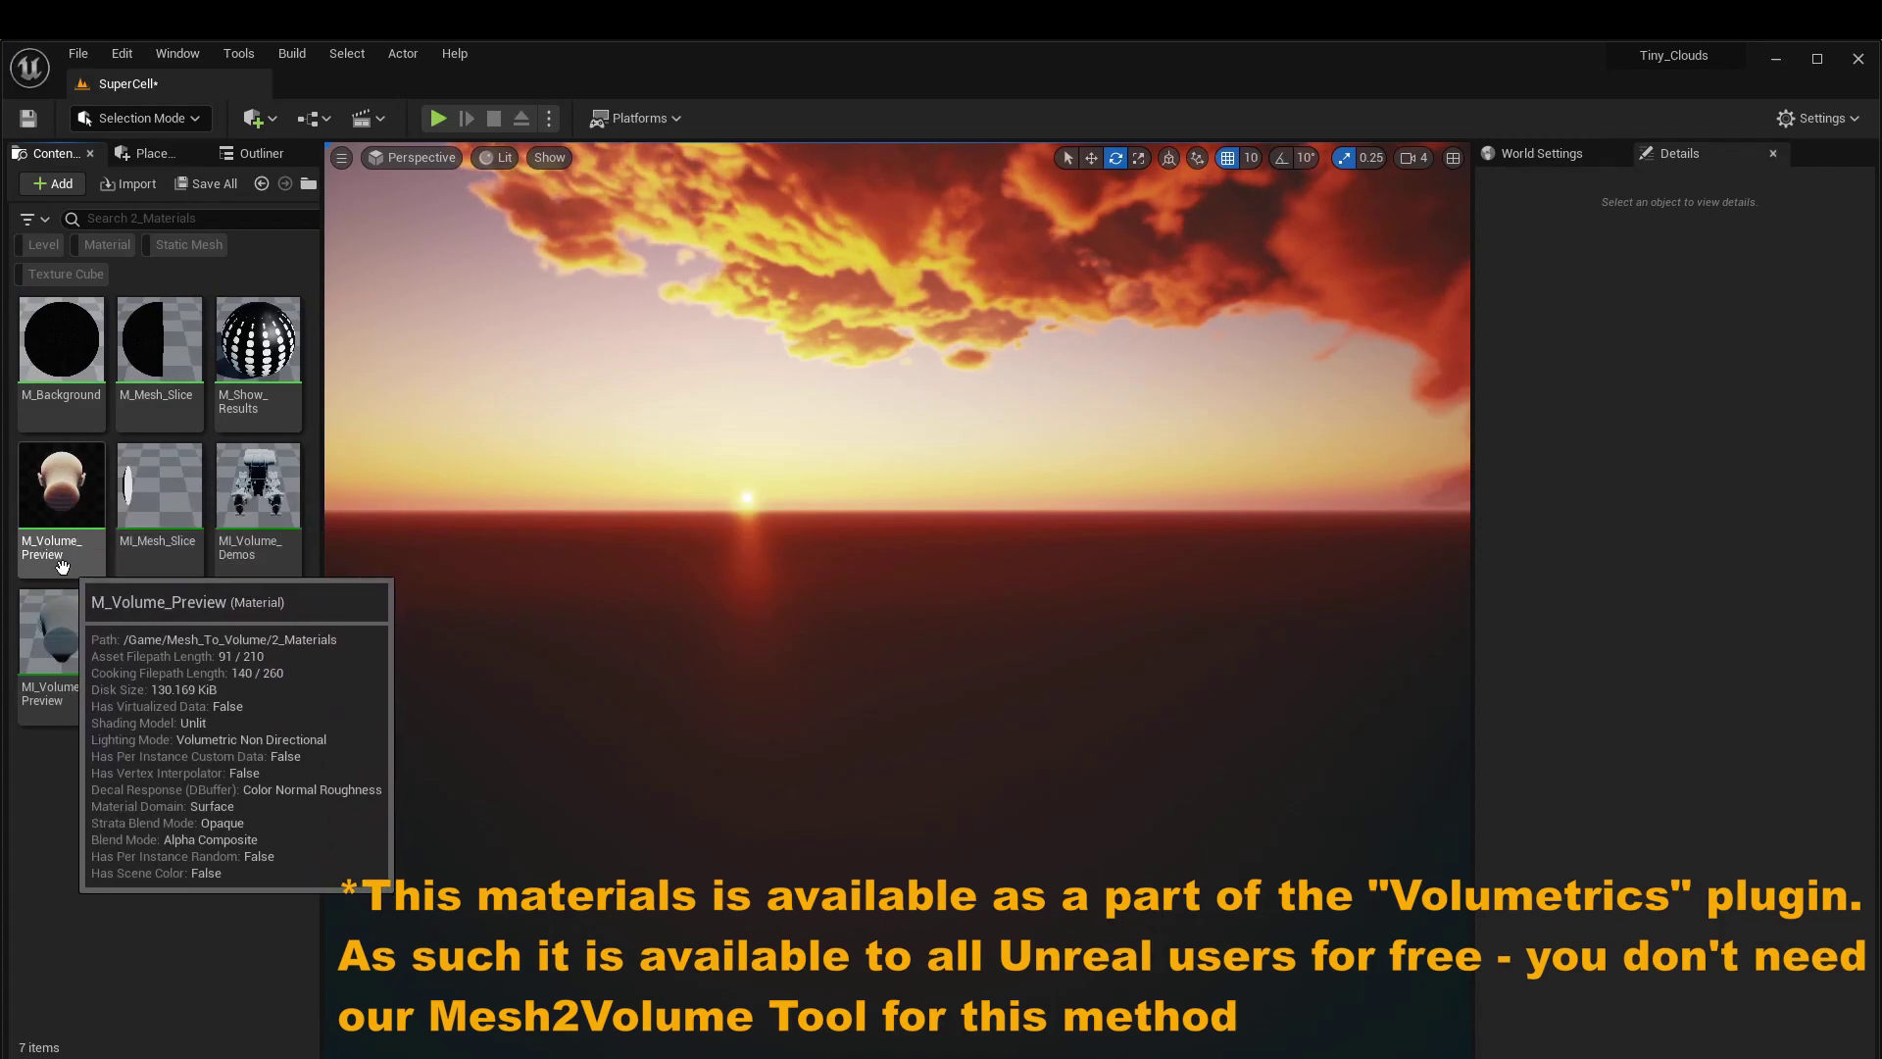
pyautogui.rightClick(67, 489)
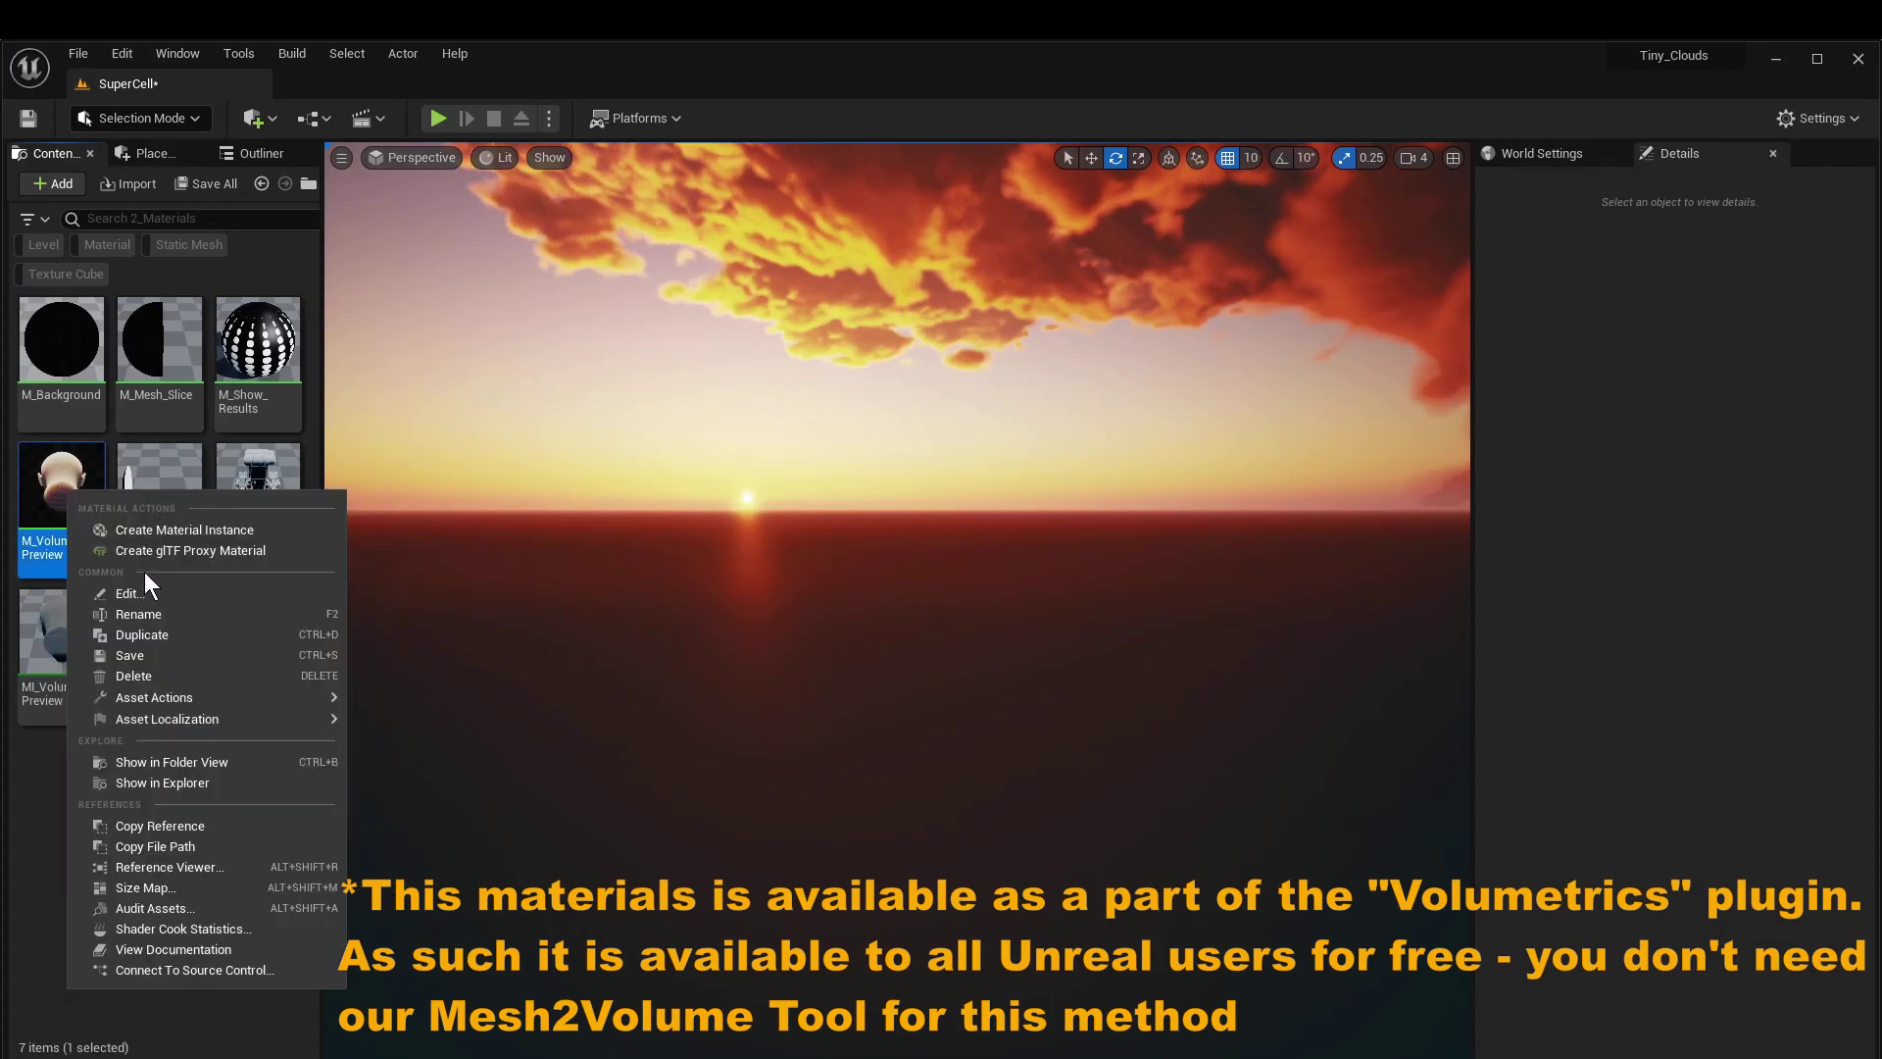
pyautogui.click(202, 529)
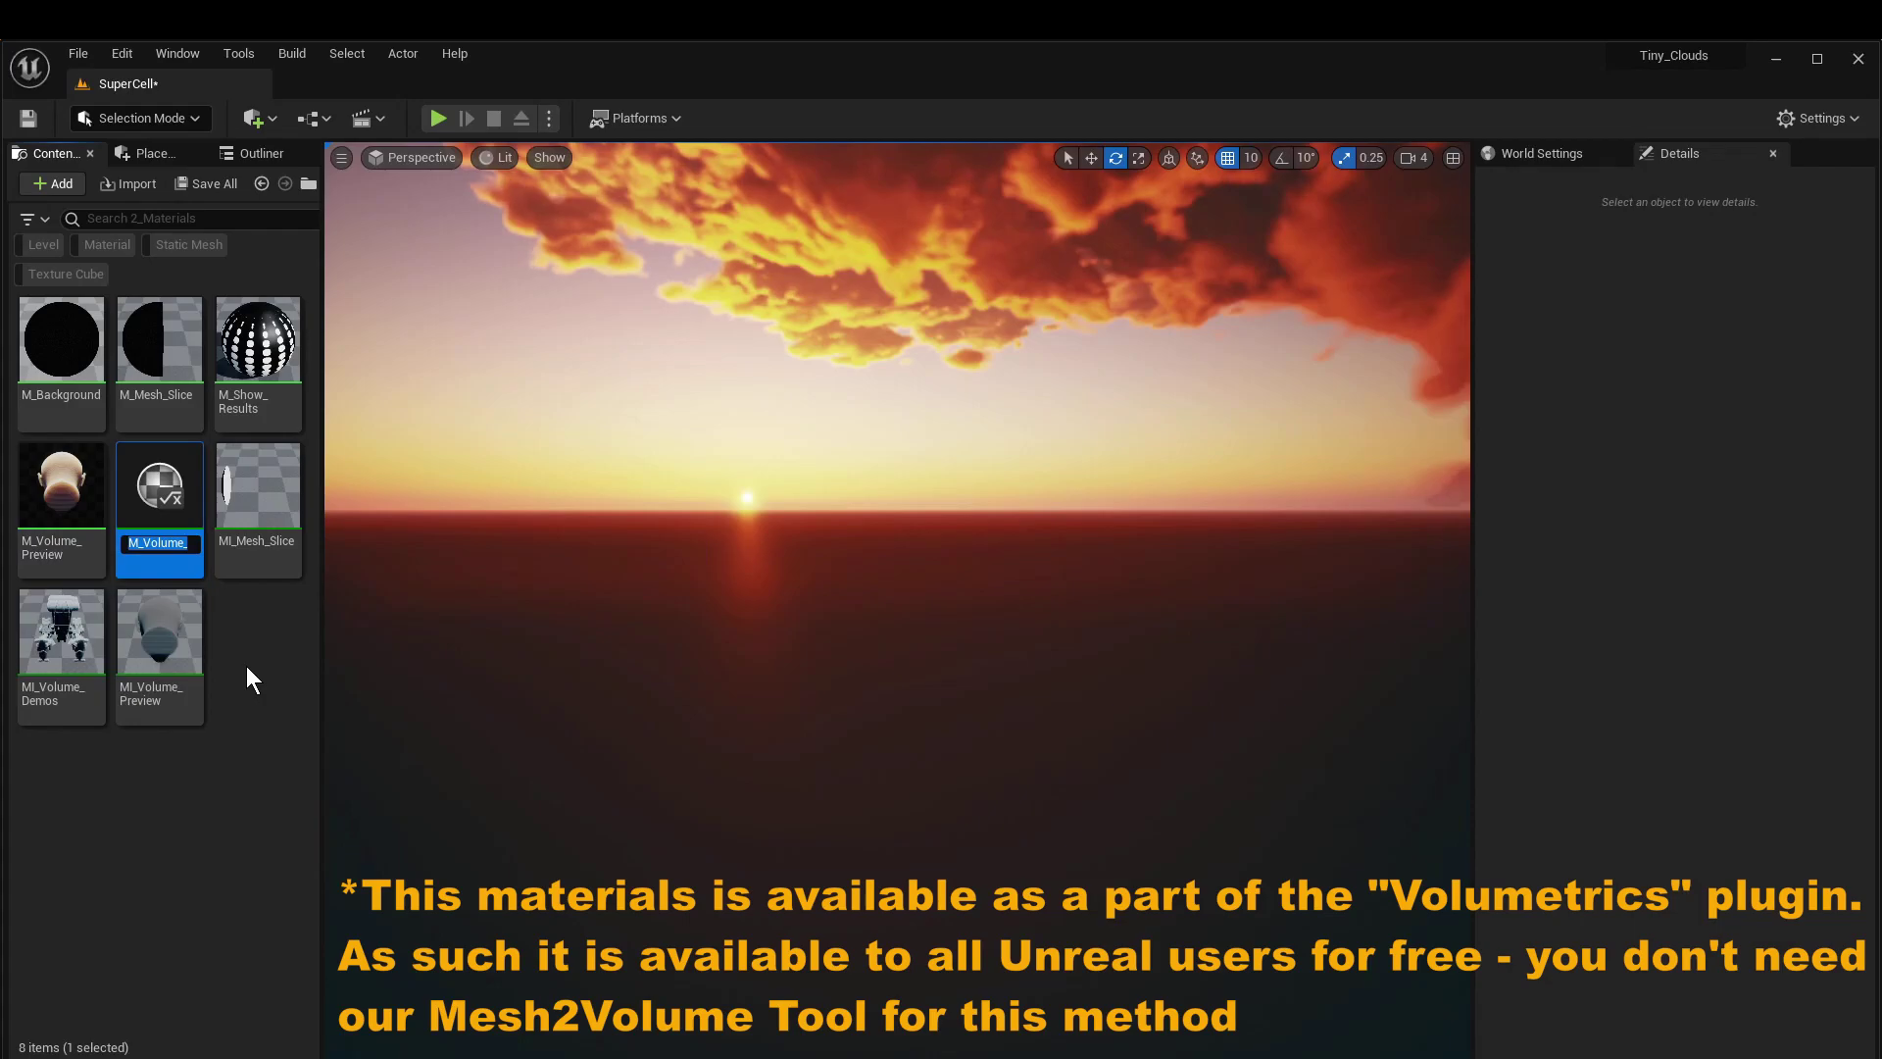
# Step: Name the new material instance Tiny_Cloud_1
pyautogui.write('Tine')
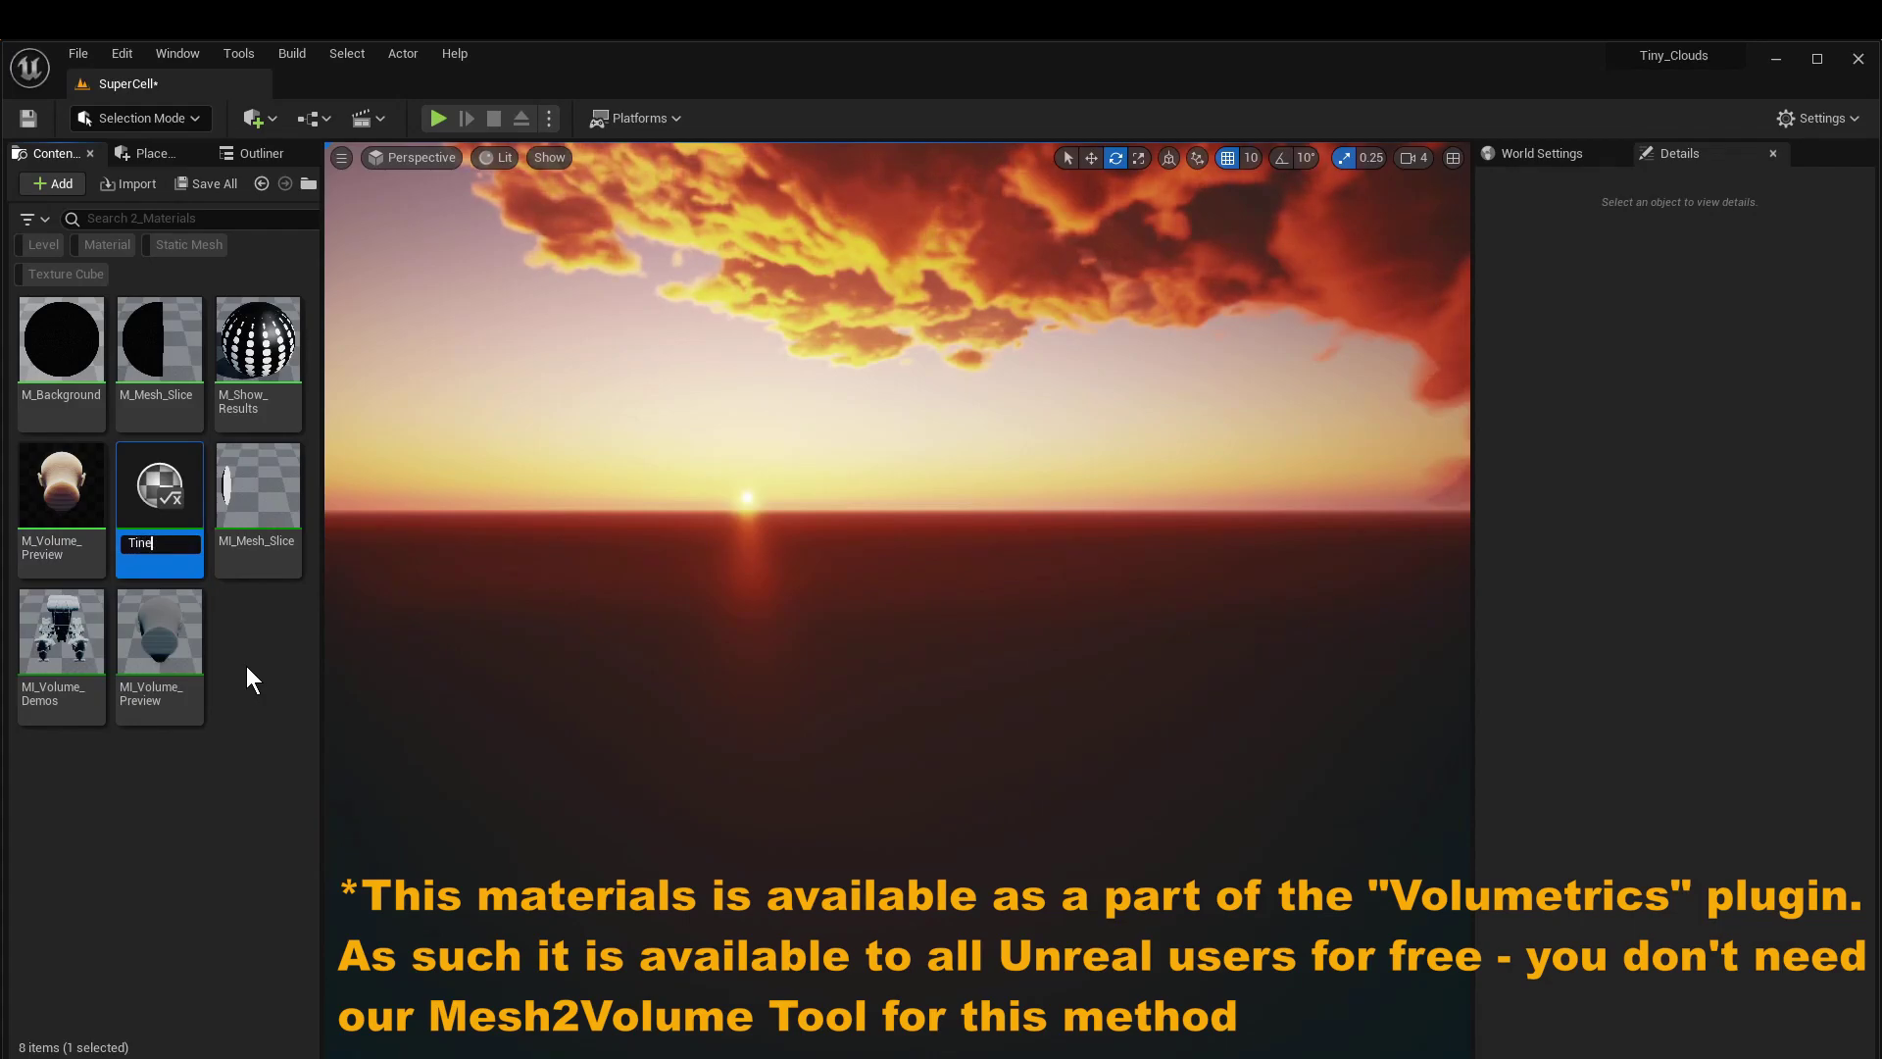
pyautogui.press('BackSpace')
pyautogui.write('y)C')
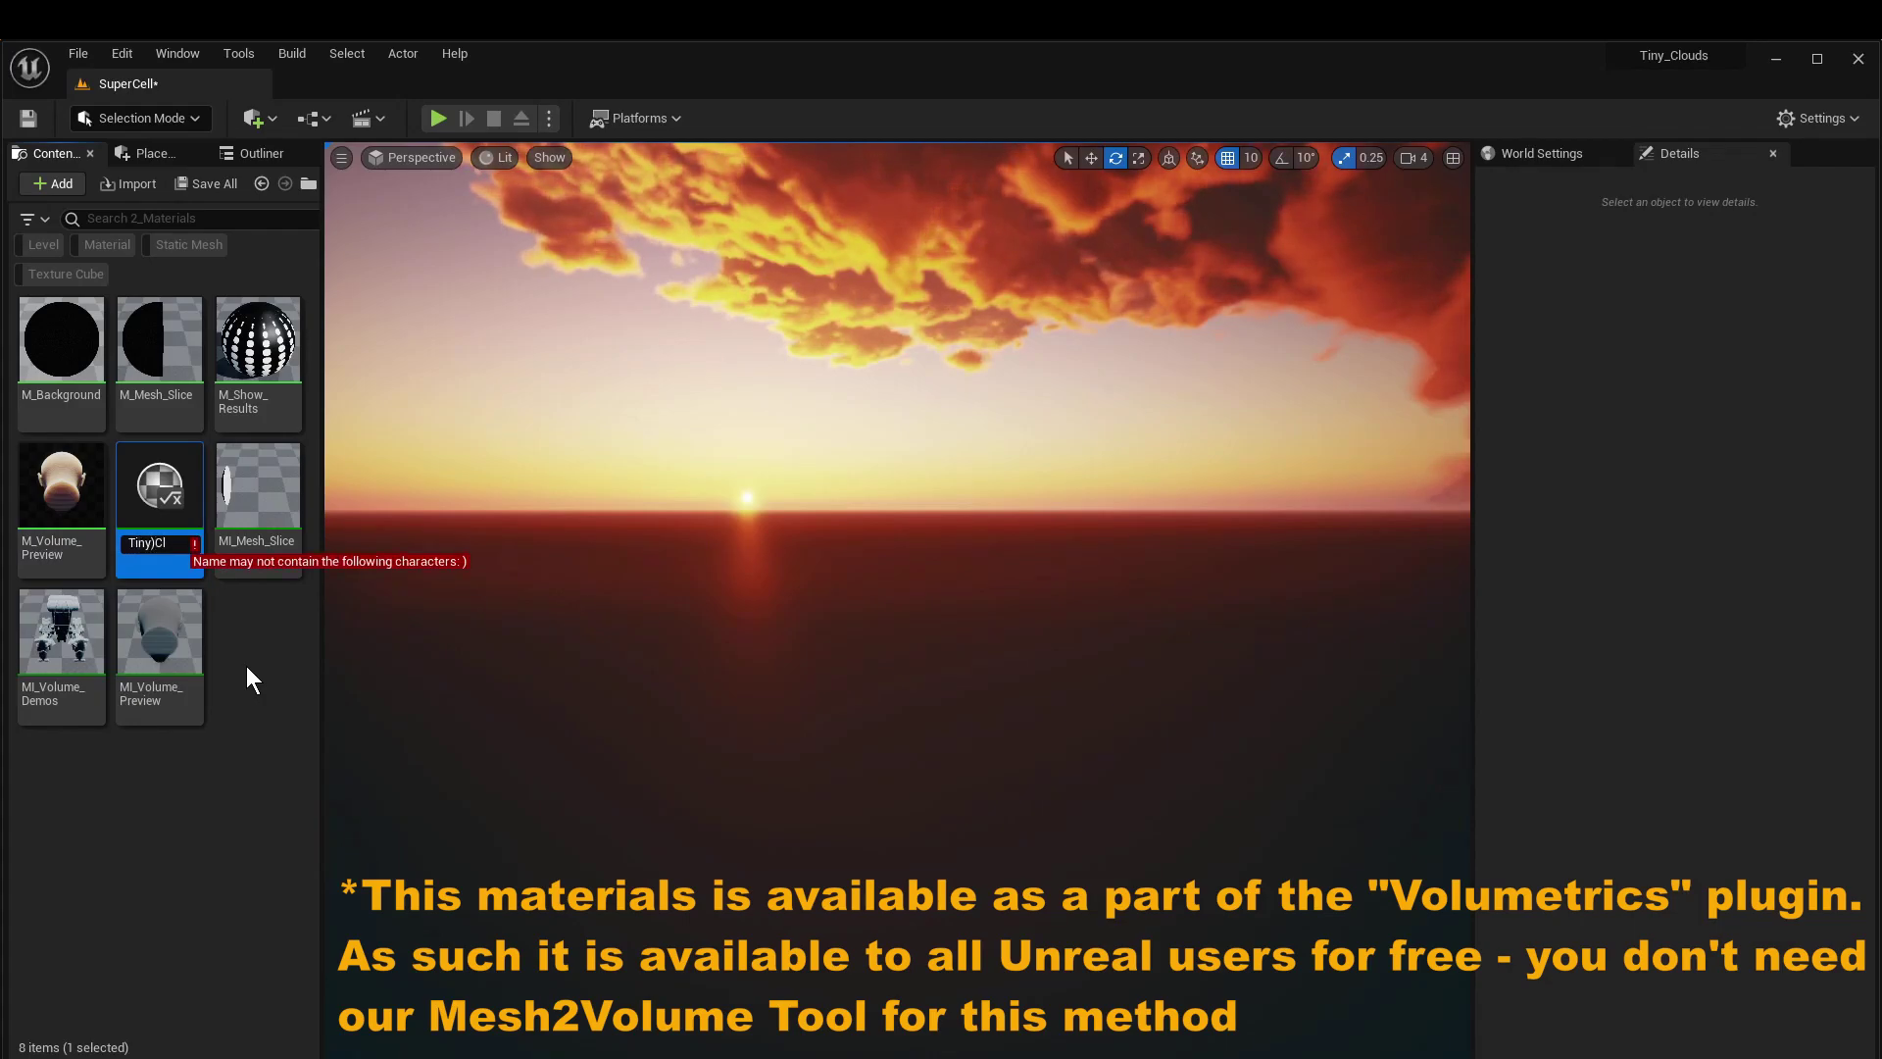
pyautogui.write('l')
pyautogui.press('BackSpace')
pyautogui.press('BackSpace')
pyautogui.press('BackSpace')
pyautogui.write('_Cloud')
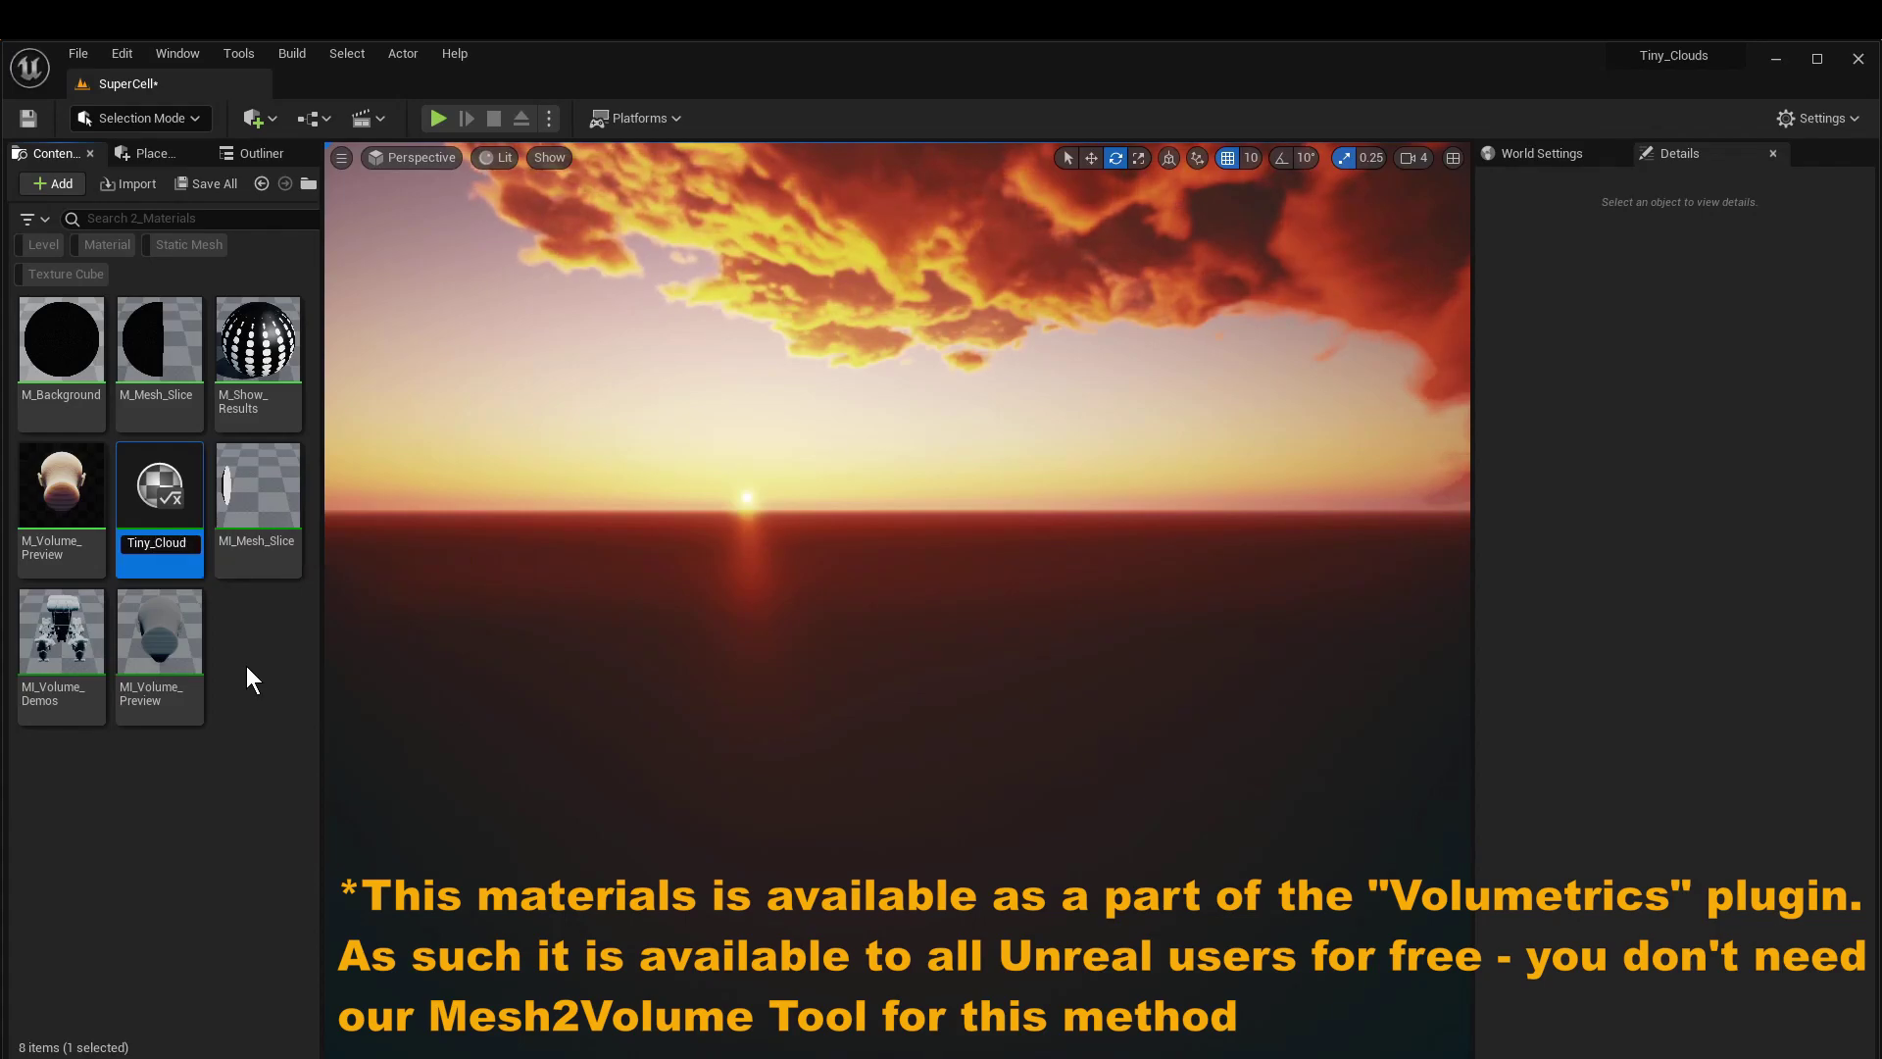
pyautogui.write(')')
pyautogui.press('BackSpace')
pyautogui.write('_1')
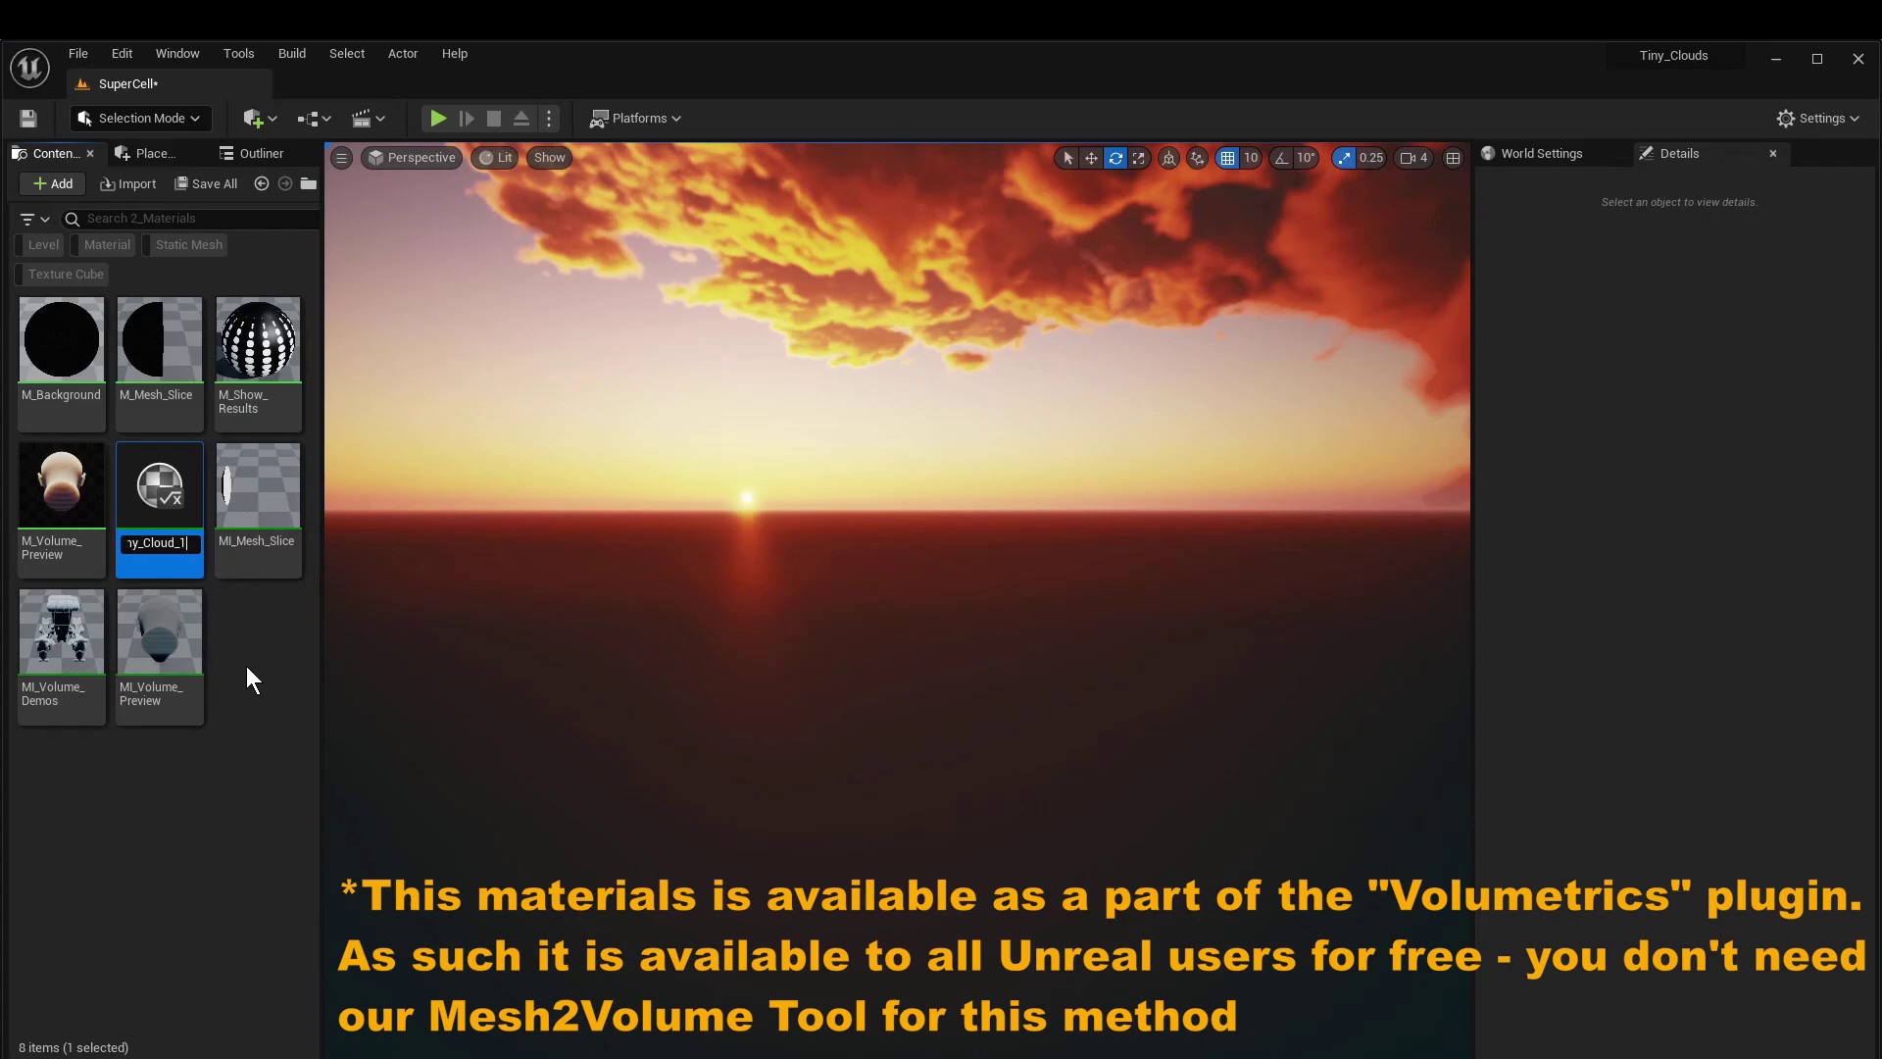
pyautogui.press('Return')
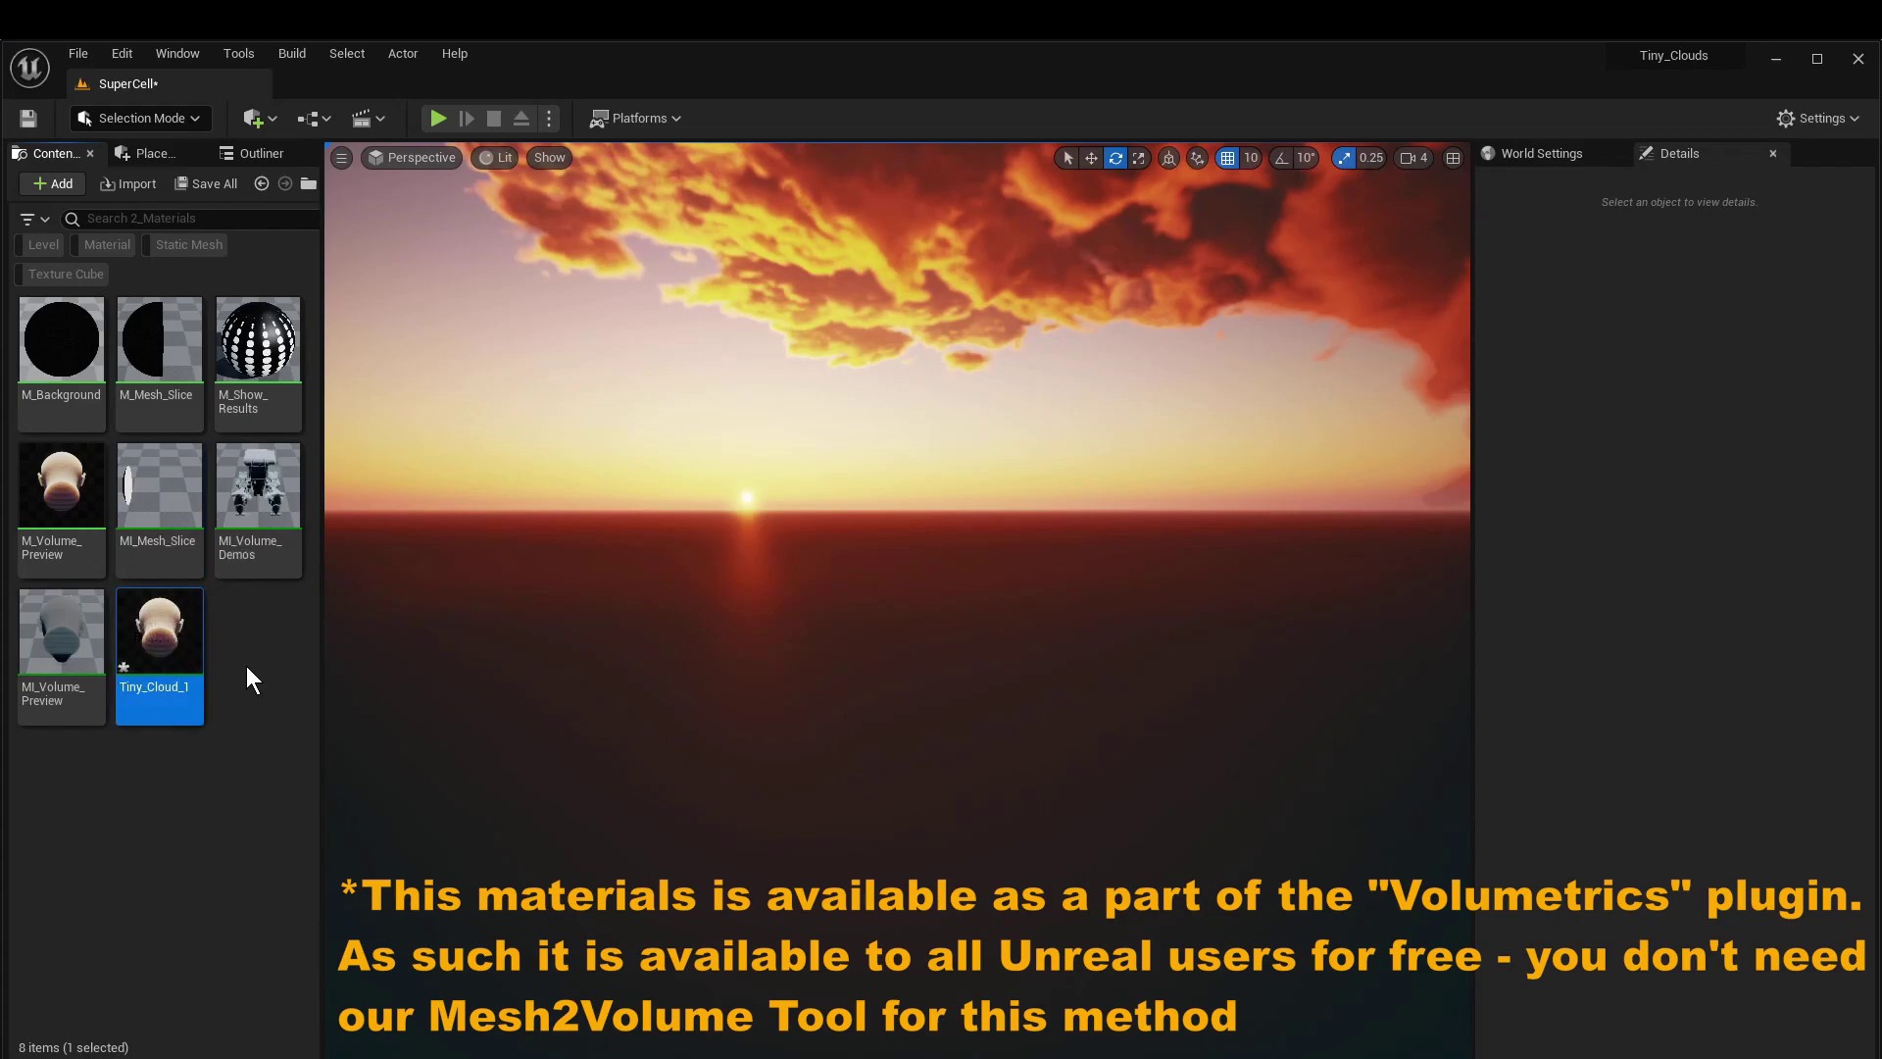
# Step: Open Tiny_Cloud_1 for editing and browse to the 2D_Textures folder inside CloudScape's 3_CloudVolumes
pyautogui.doubleClick(160, 660)
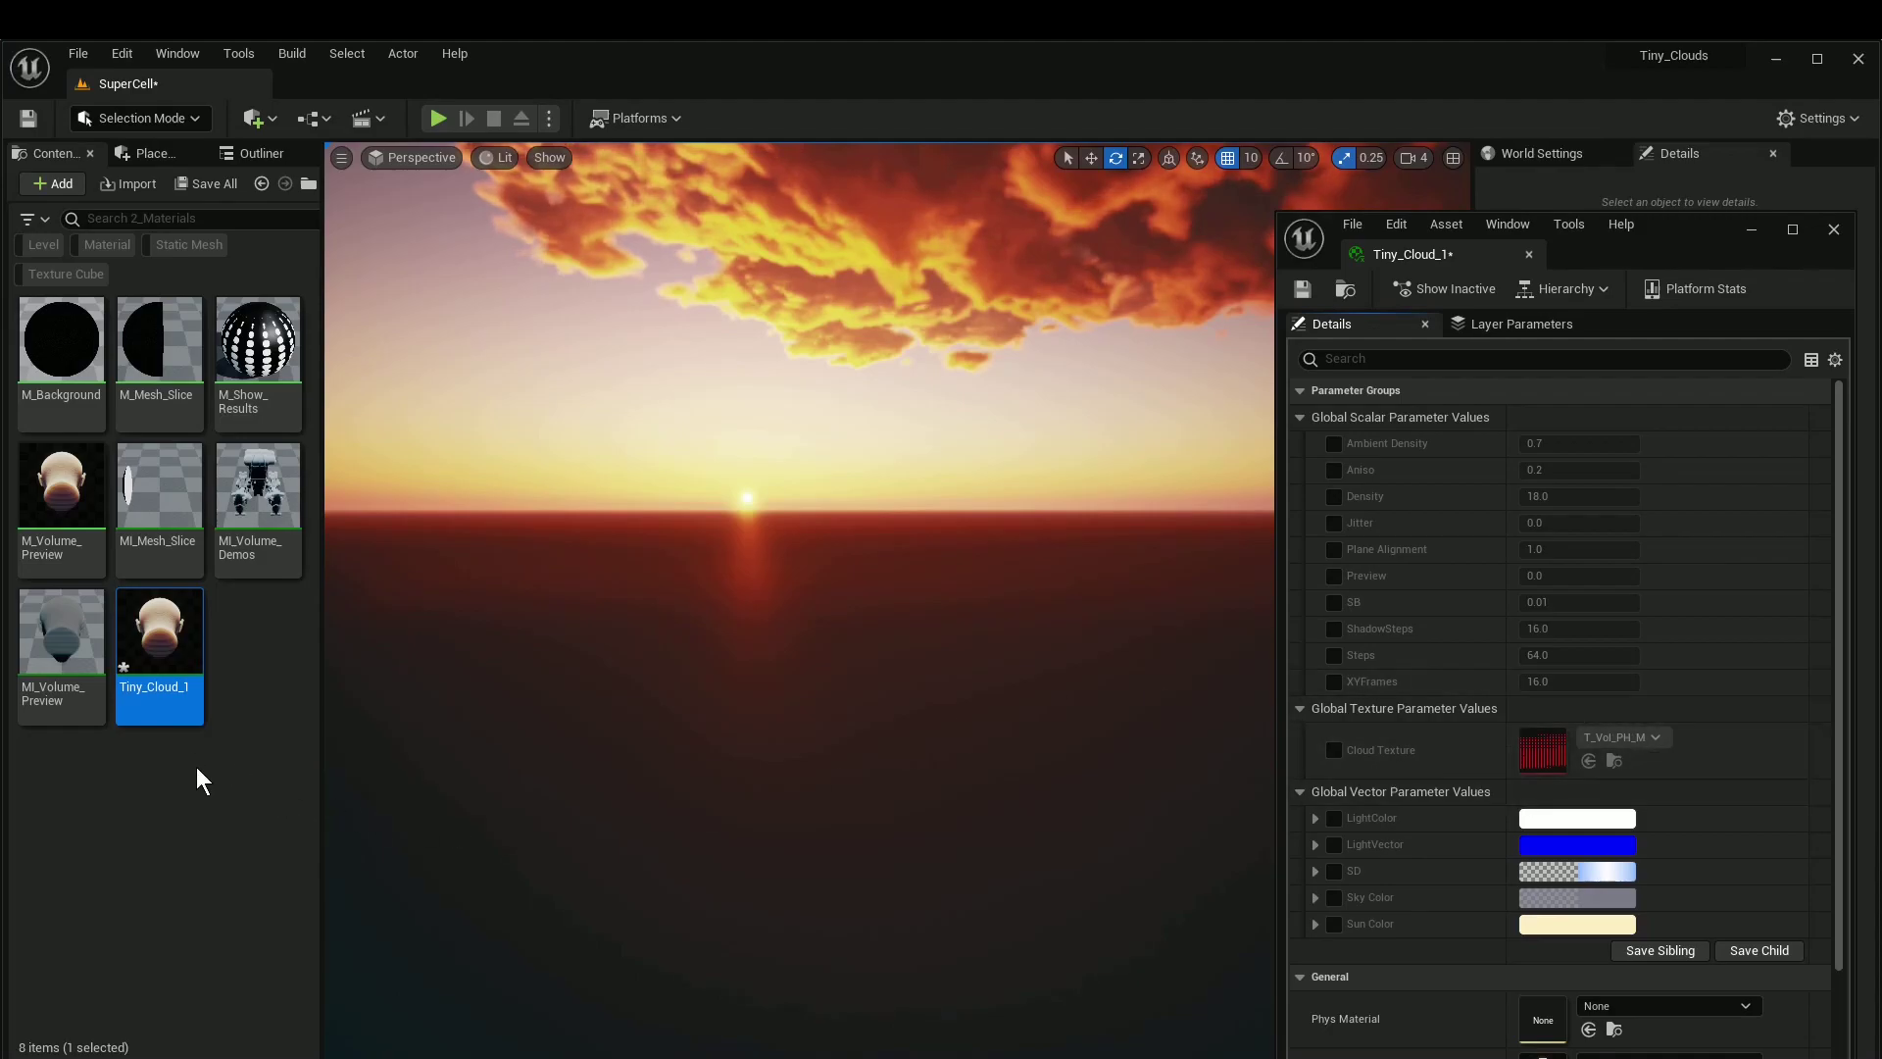
pyautogui.hotkey('alt', 'Left')
pyautogui.hotkey('alt', 'Left')
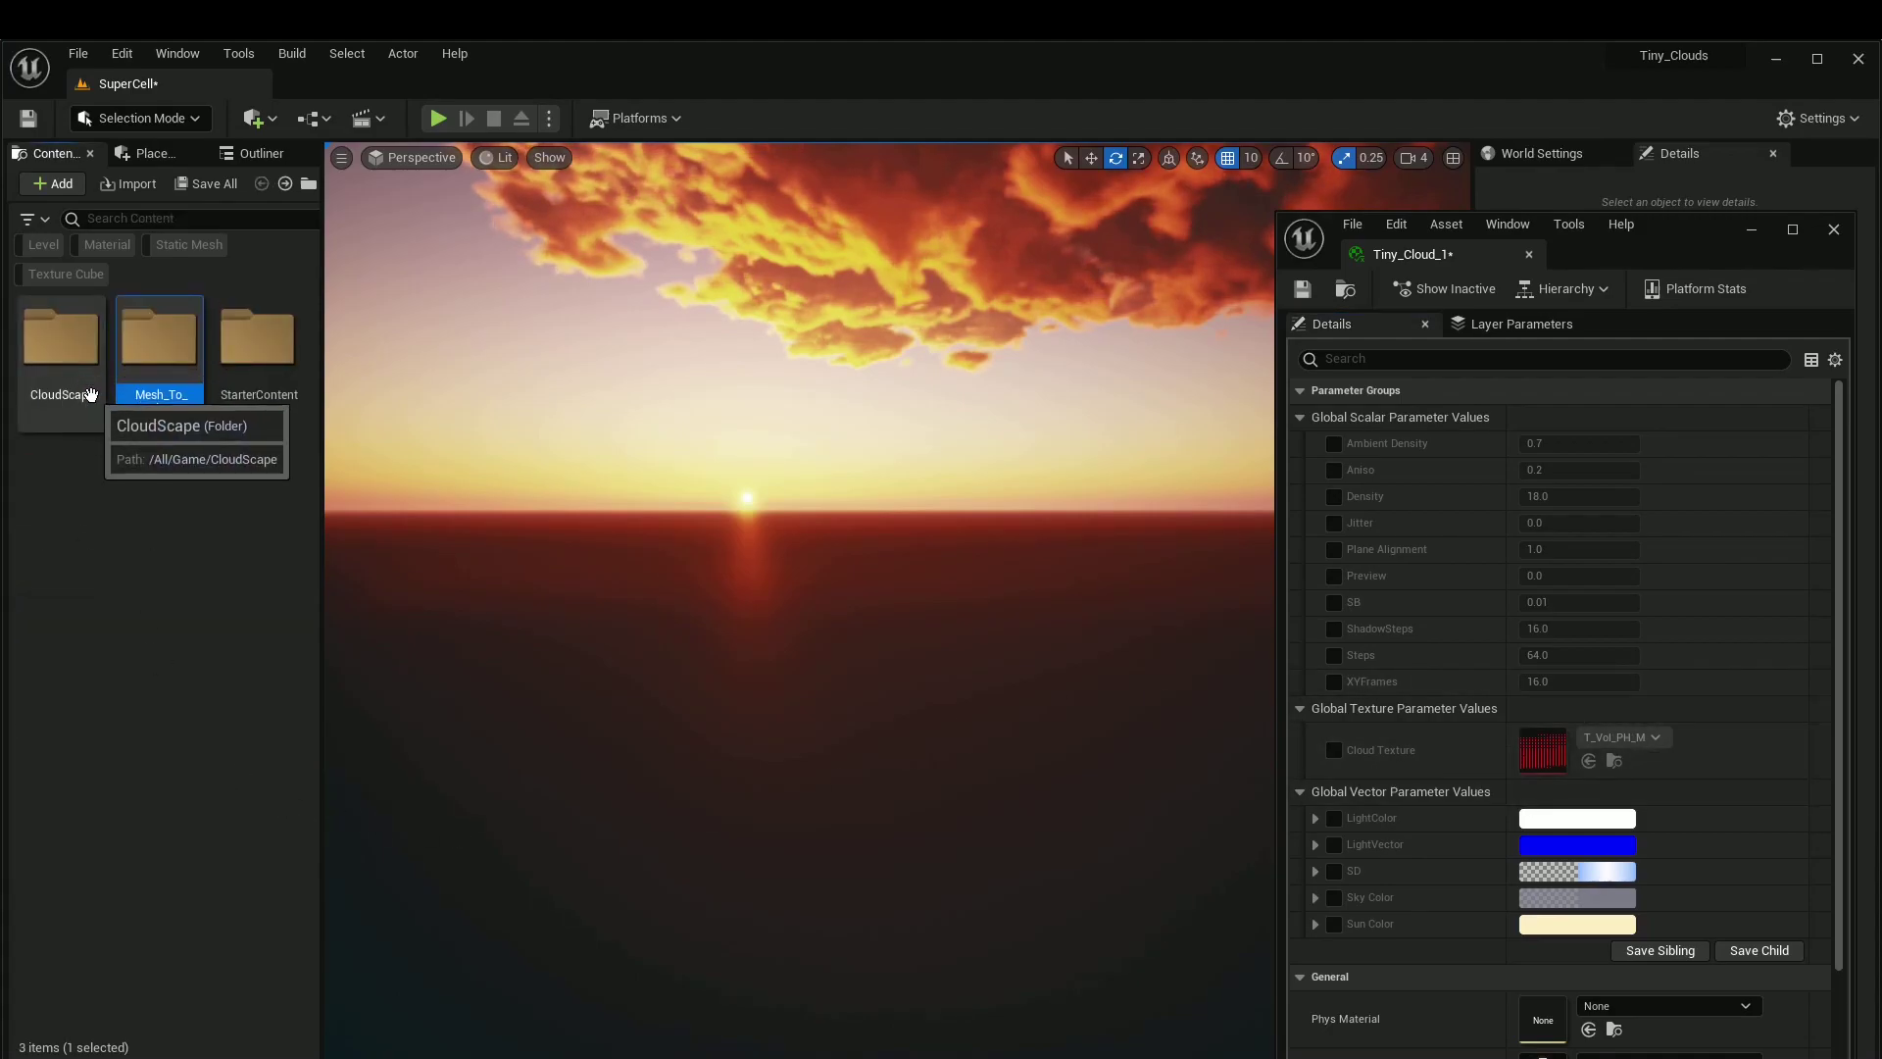
pyautogui.doubleClick(89, 394)
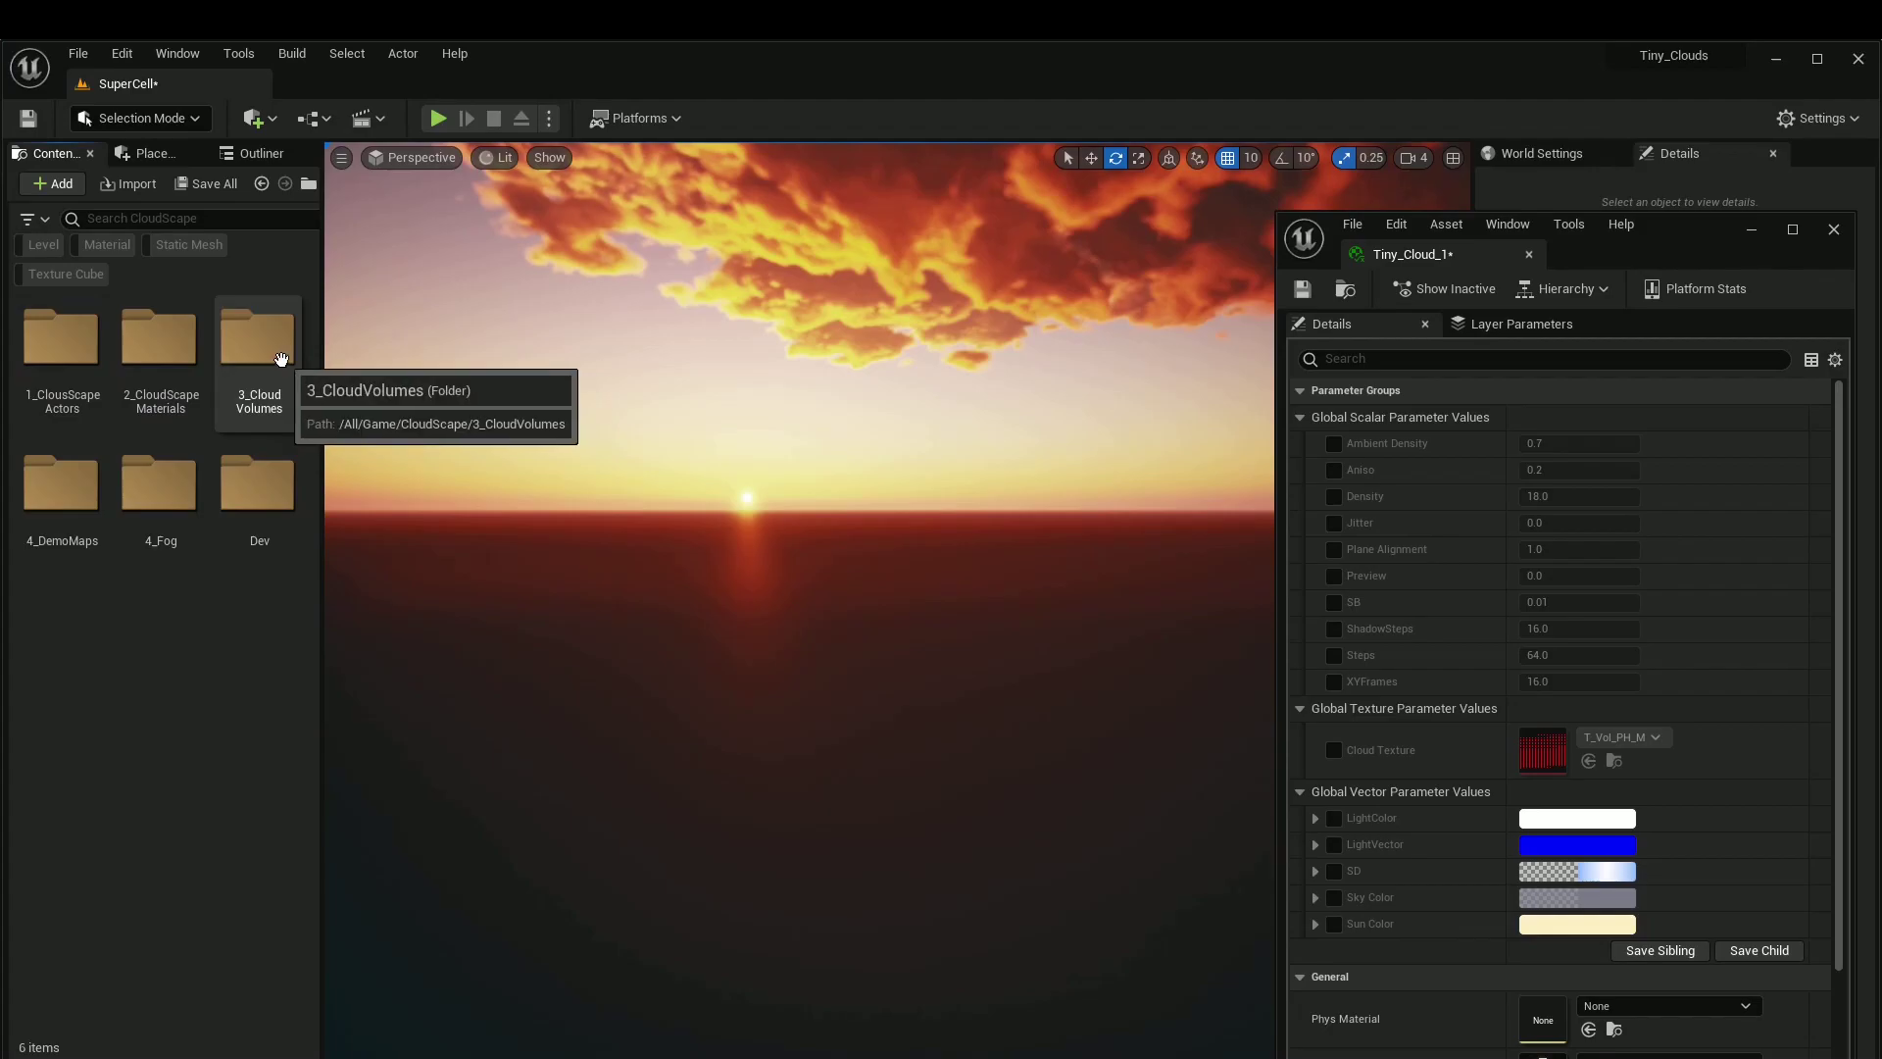
pyautogui.doubleClick(281, 359)
pyautogui.doubleClick(98, 353)
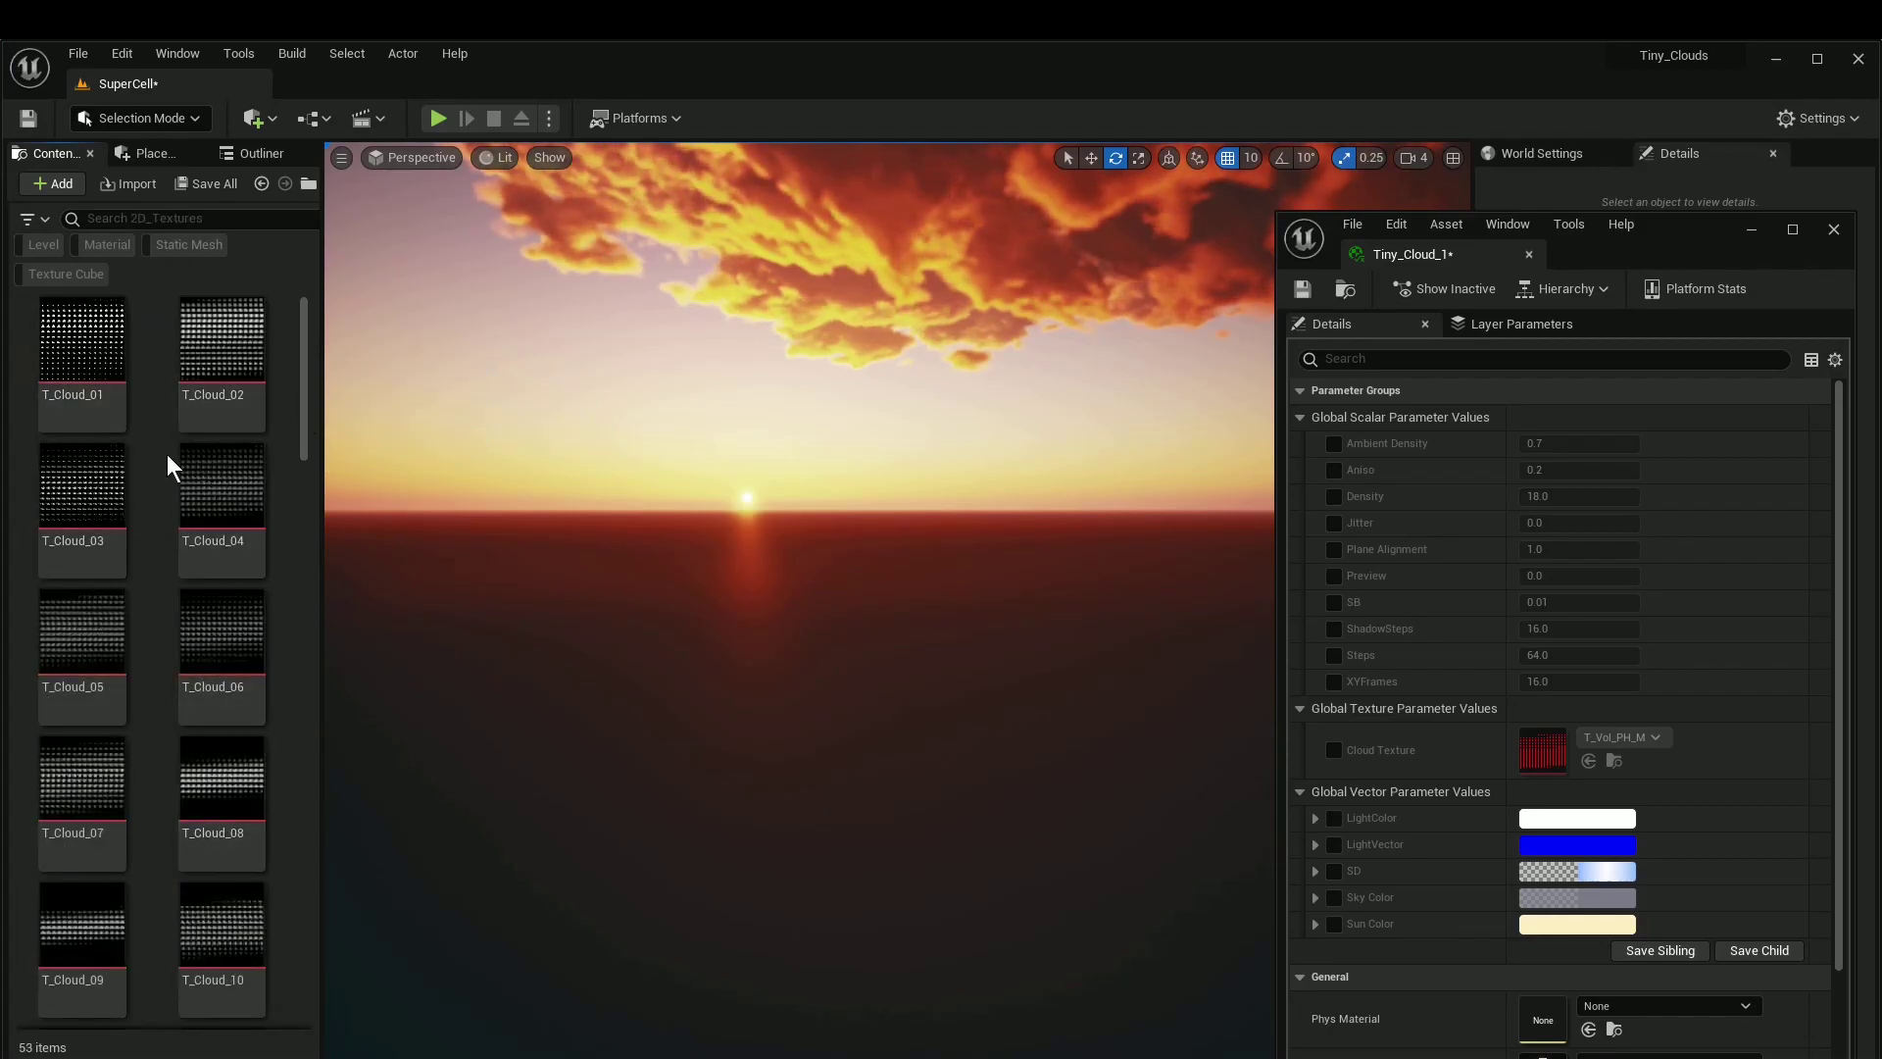
# Step: Enable the Cloud Texture override in Tiny_Cloud_1 and assign the T_Cloud_01 texture to it
pyautogui.click(79, 338)
pyautogui.moveTo(79, 339); pyautogui.dragTo(1542, 763)
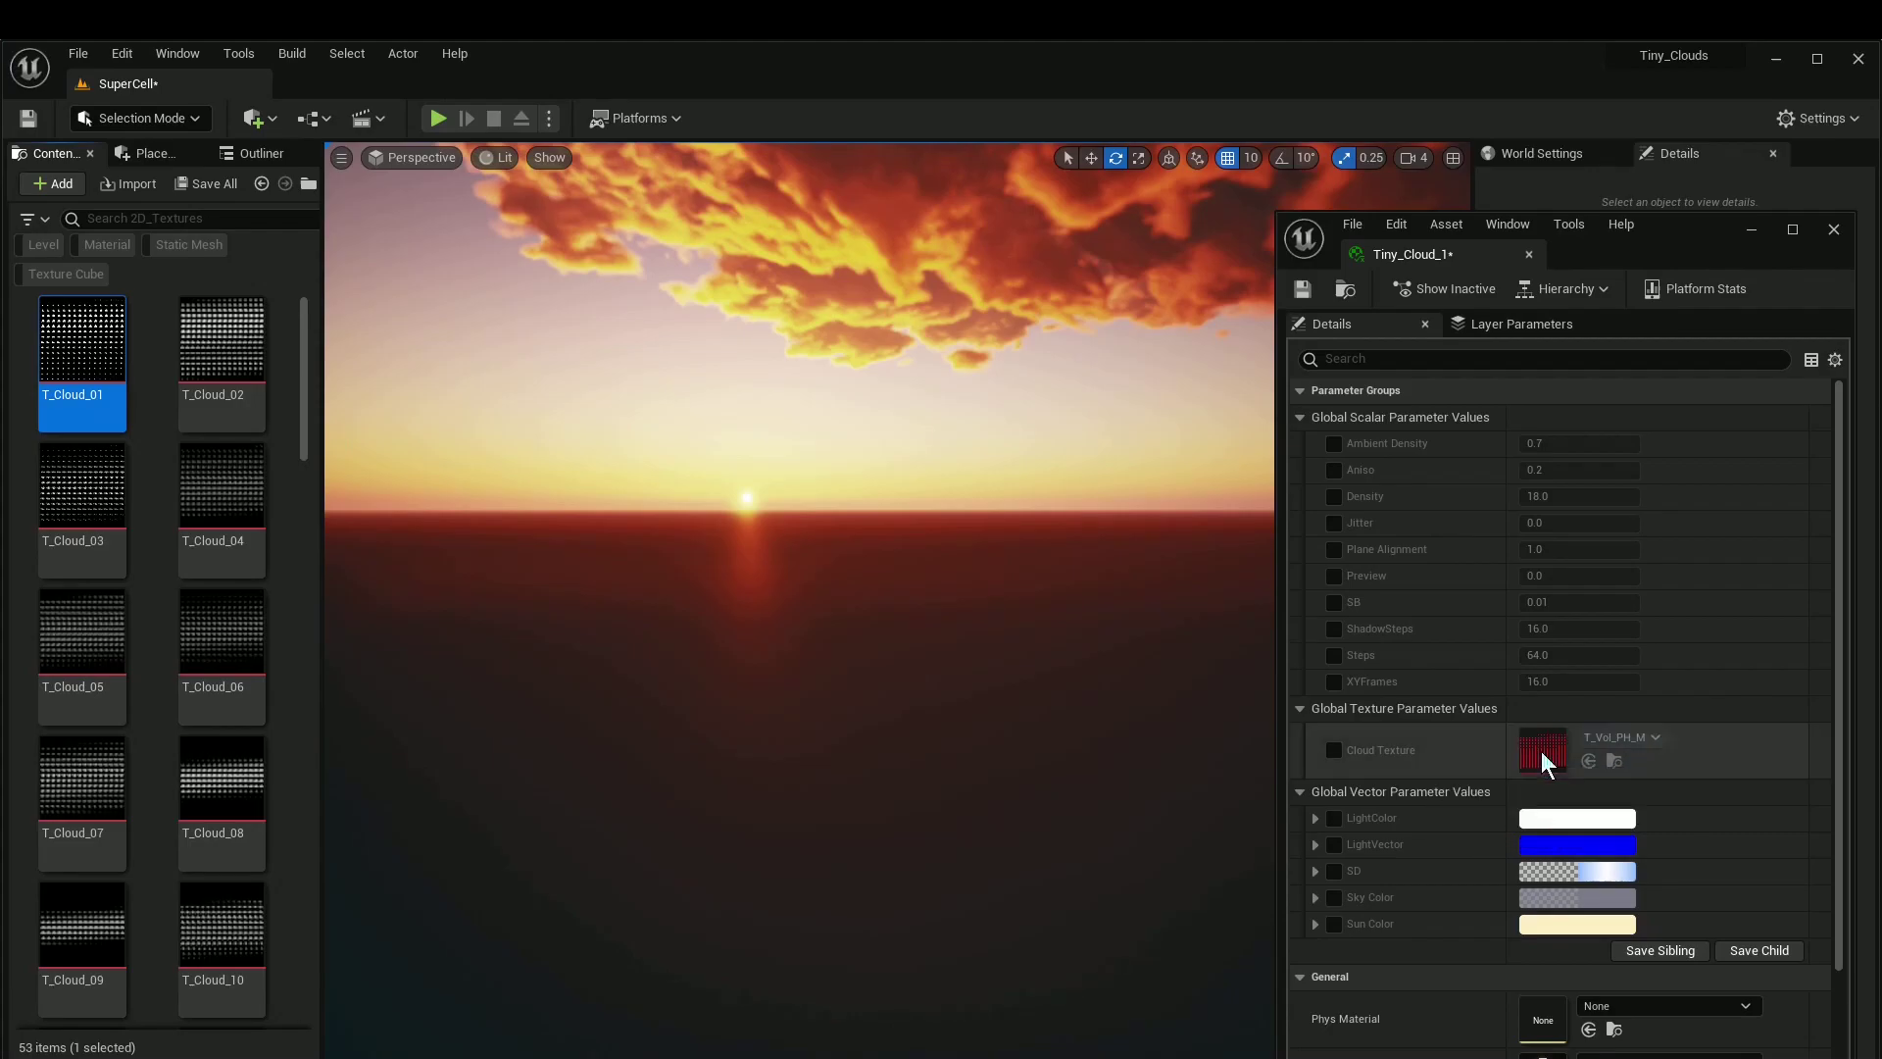
pyautogui.click(1334, 750)
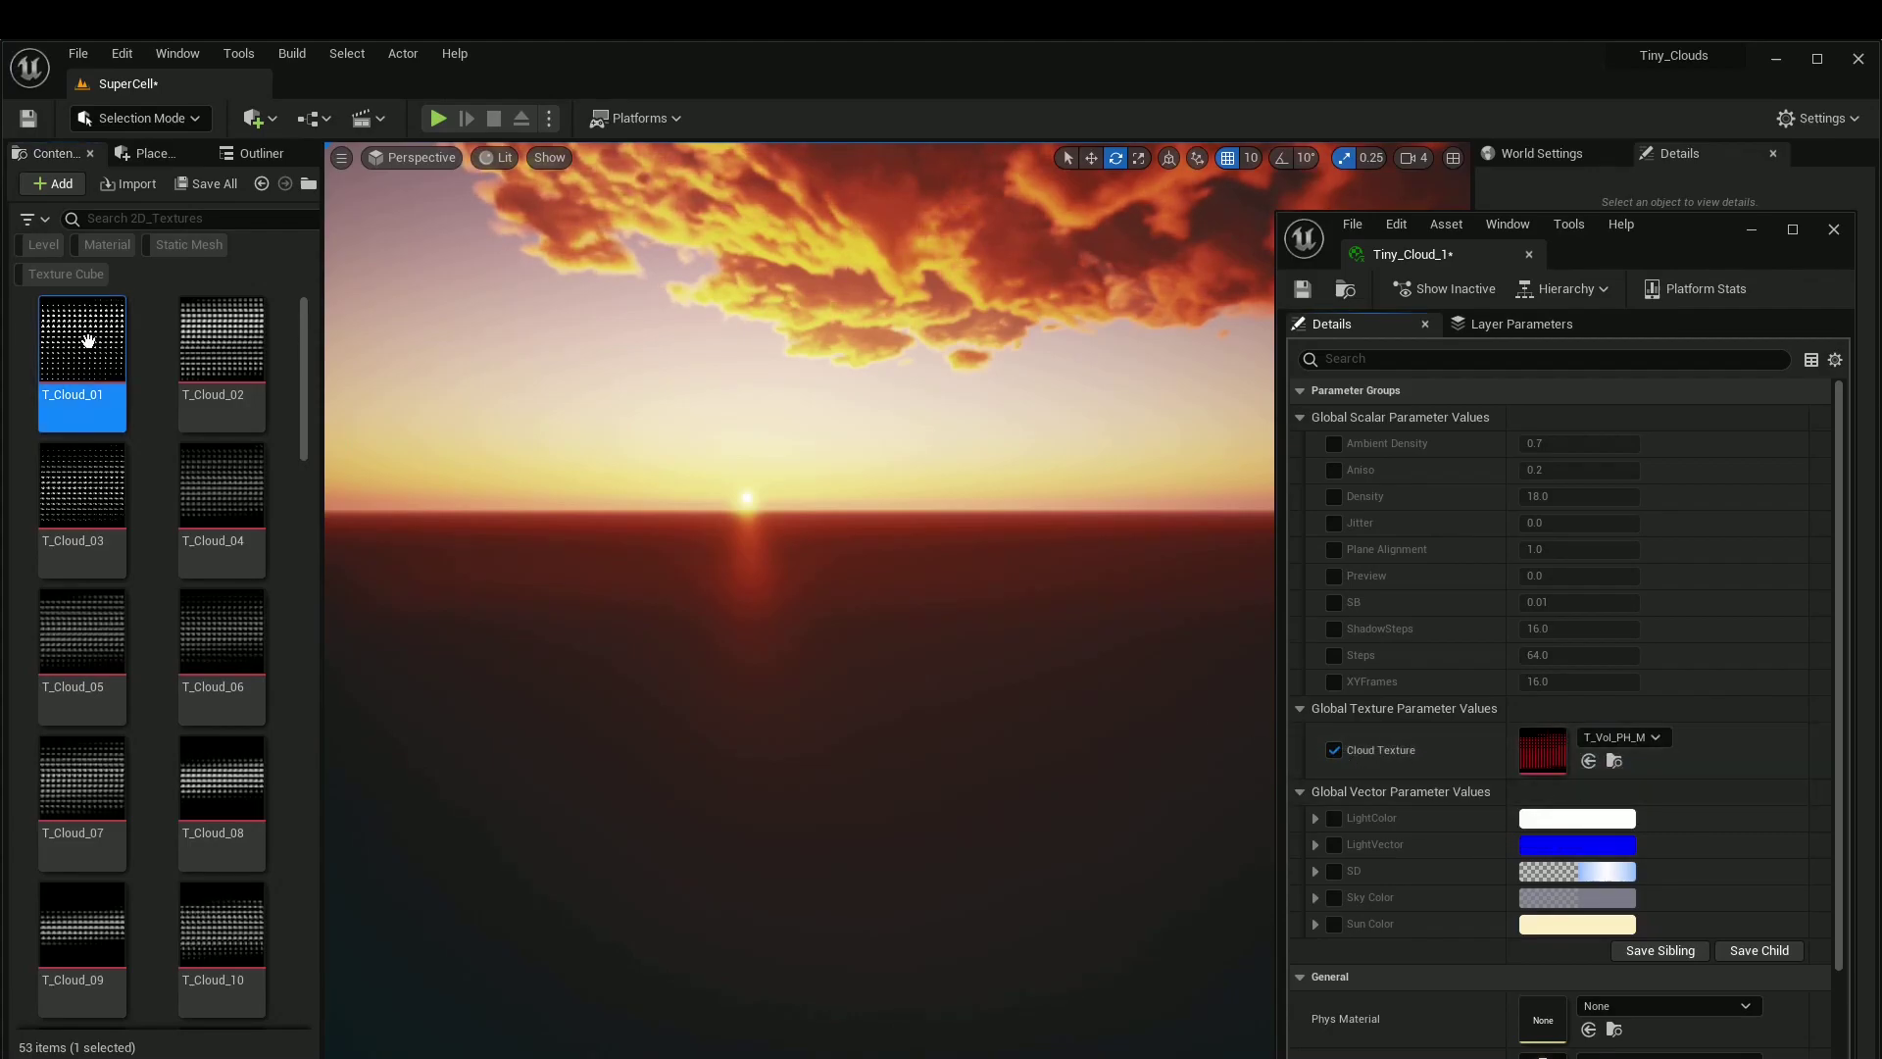
pyautogui.moveTo(88, 340); pyautogui.dragTo(1542, 750)
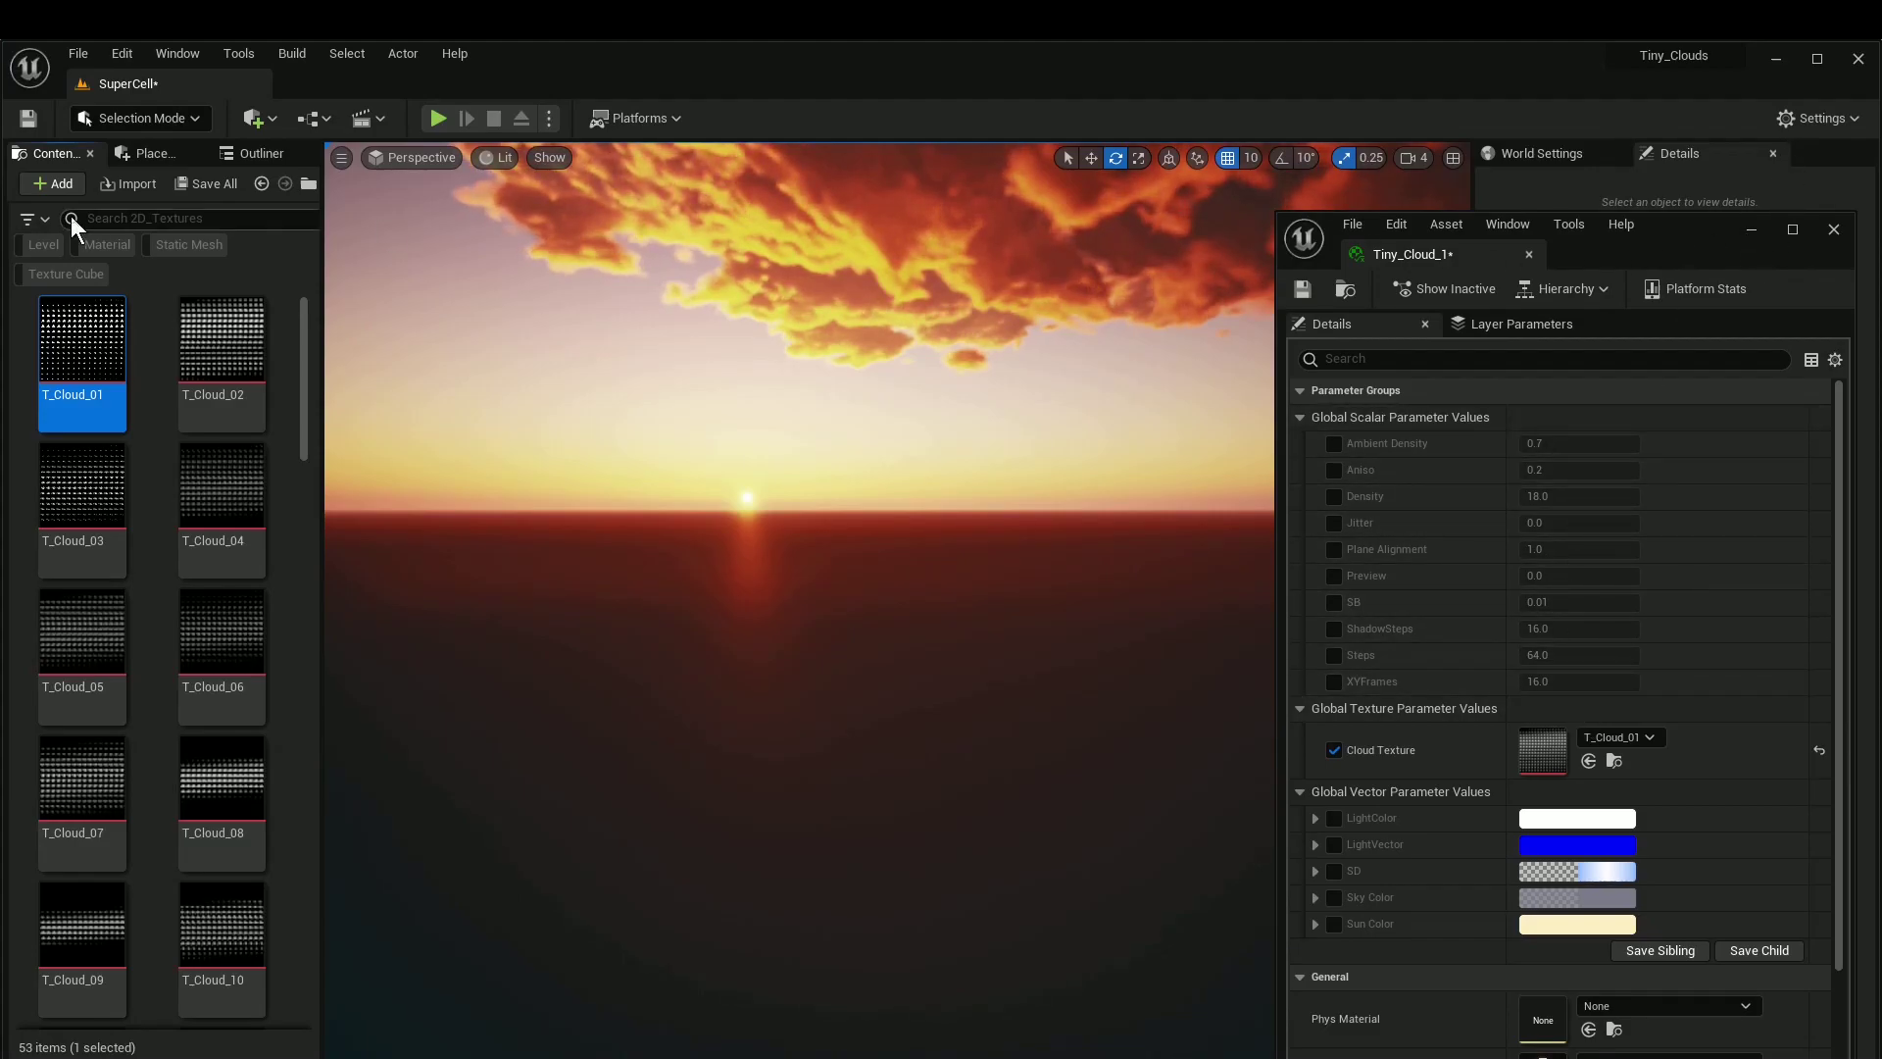
# Step: Place a cube in the level, raise it above the ground and move it closer to the camera
pyautogui.click(240, 153)
pyautogui.click(149, 151)
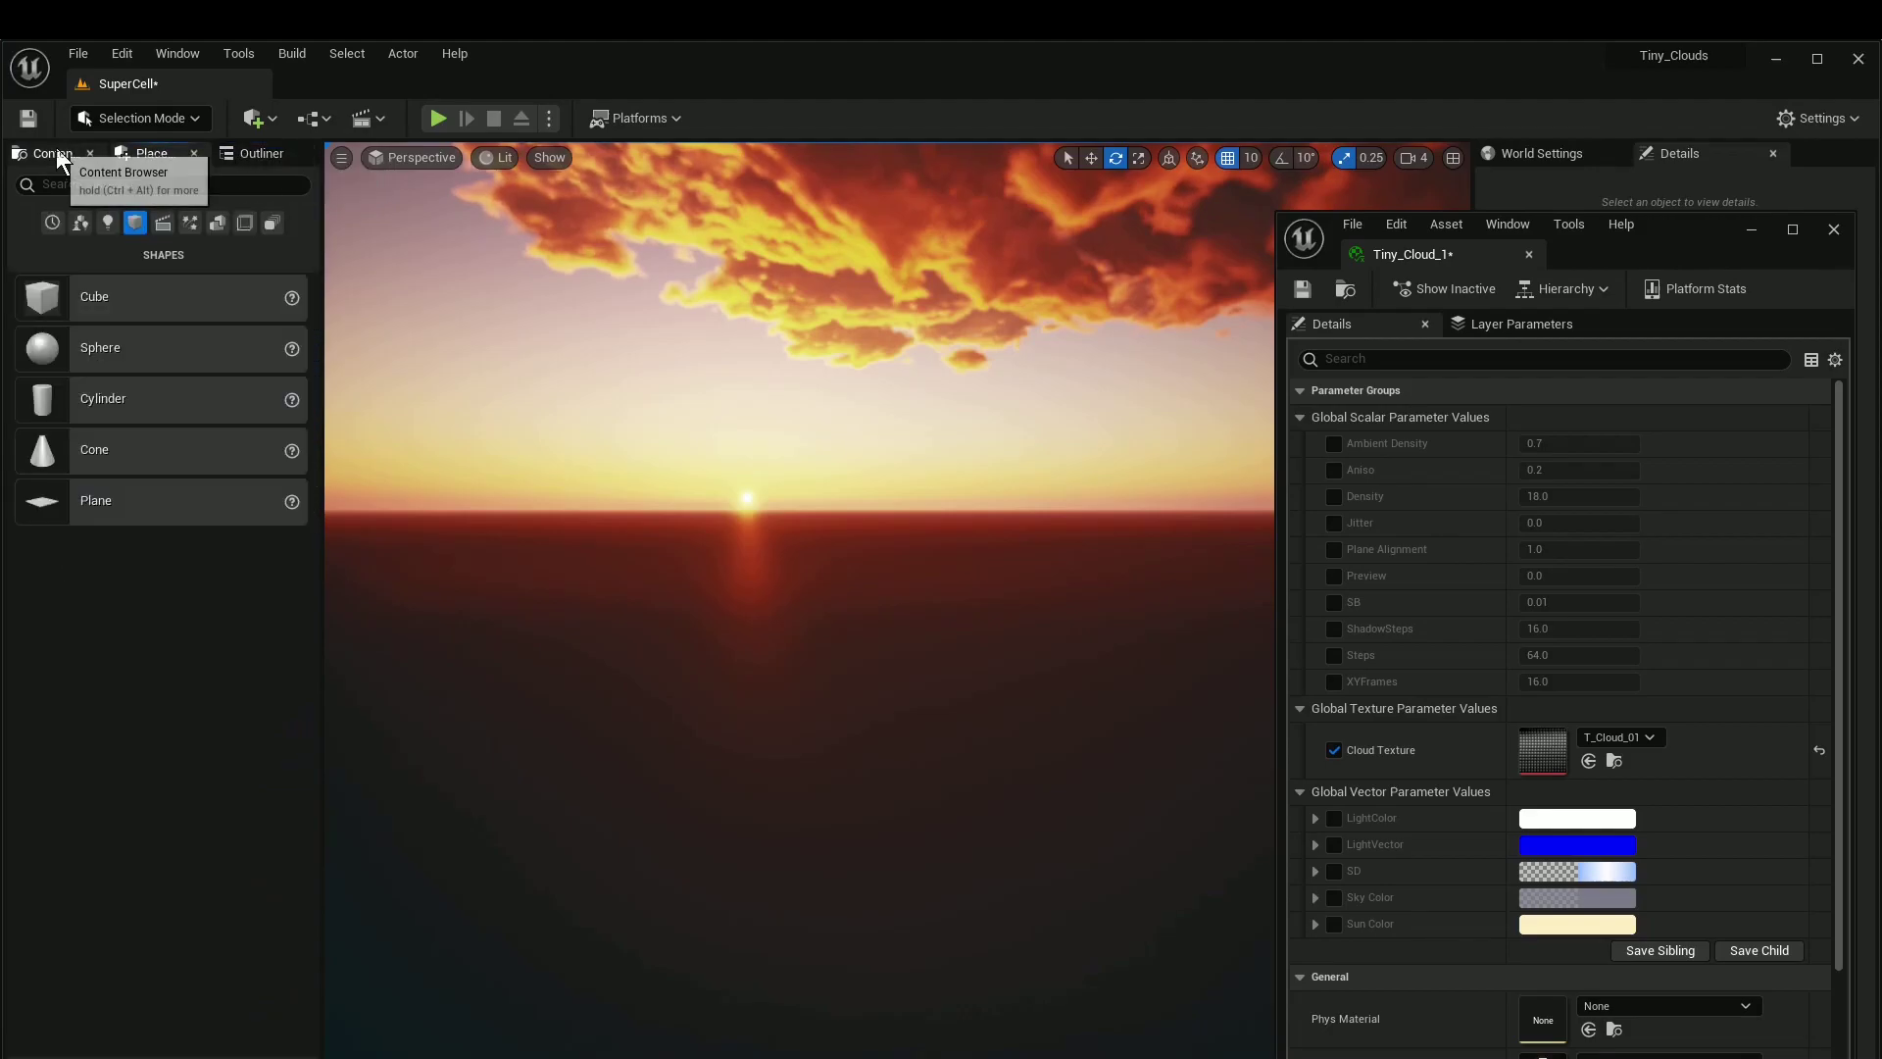
pyautogui.moveTo(96, 306); pyautogui.dragTo(834, 957)
pyautogui.moveTo(954, 735); pyautogui.dragTo(932, 814, button='right')
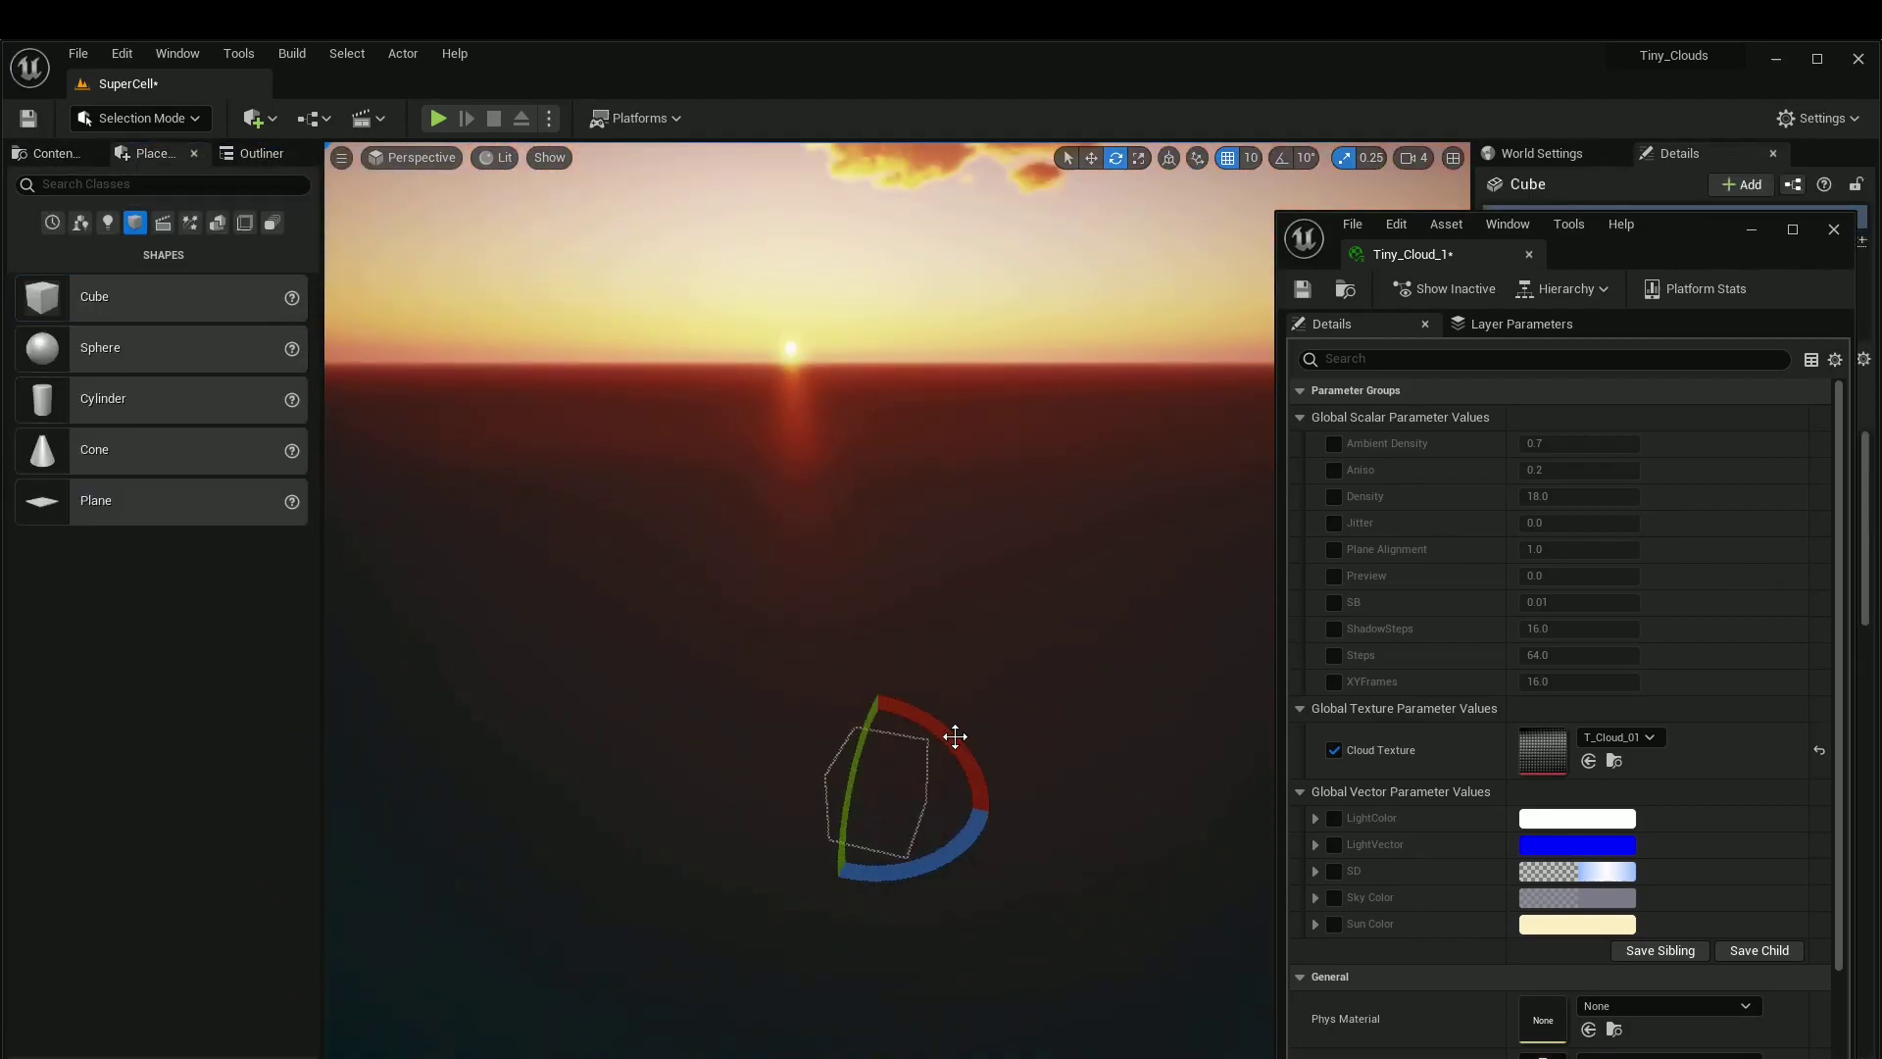
pyautogui.press('space')
pyautogui.press('space')
pyautogui.moveTo(894, 742); pyautogui.dragTo(871, 408)
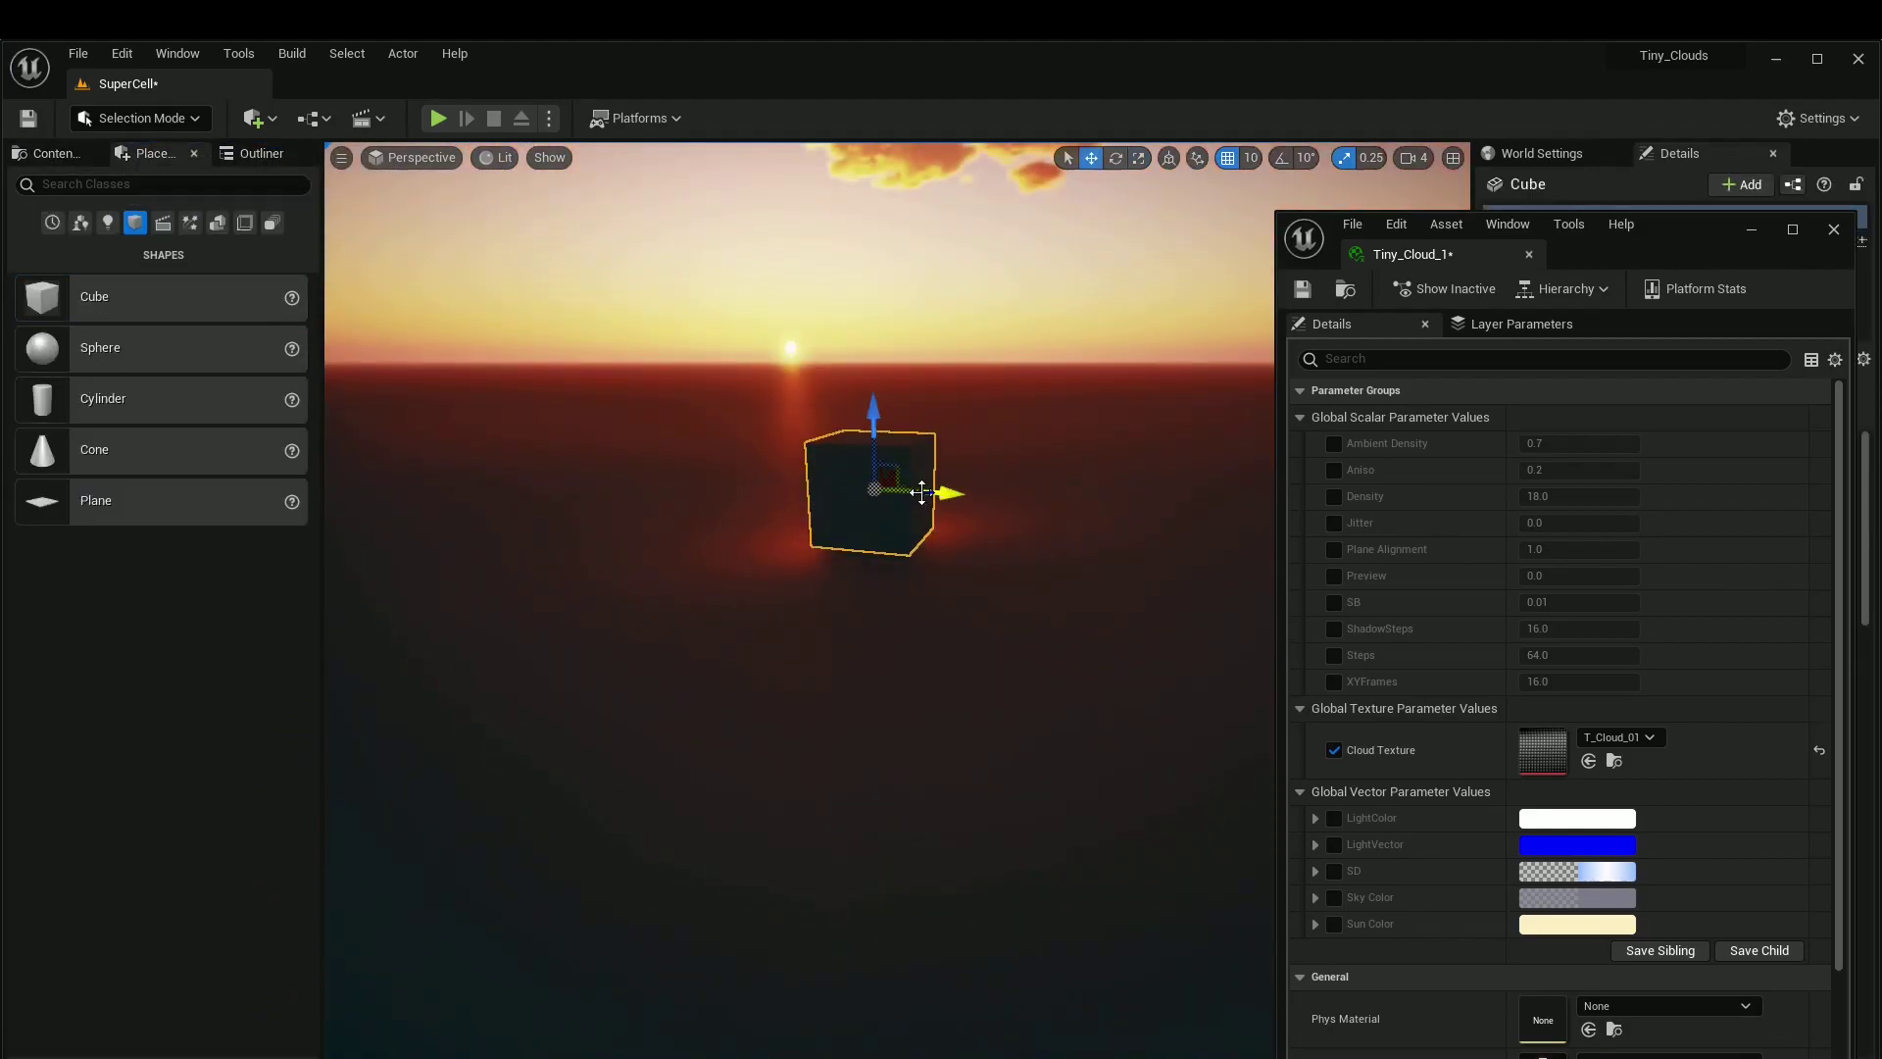
pyautogui.moveTo(913, 489); pyautogui.dragTo(887, 662)
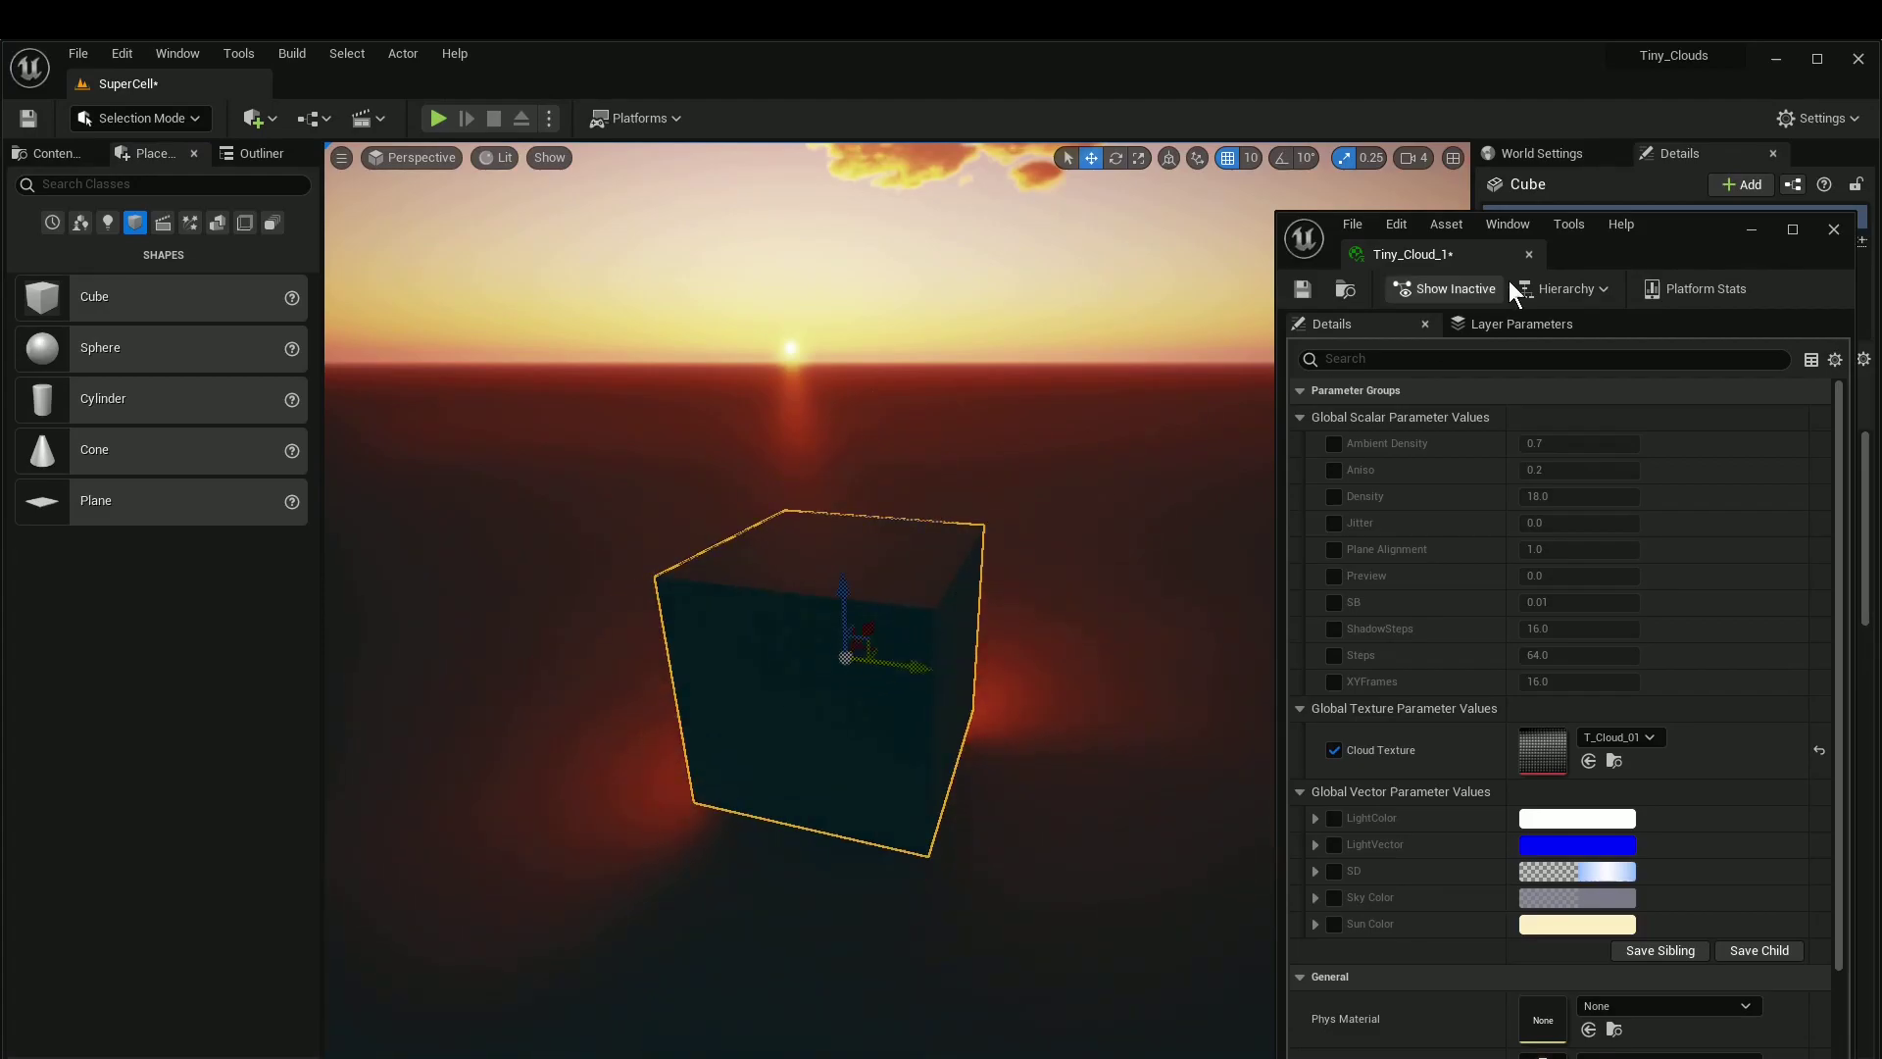
# Step: Locate Tiny_Cloud_1 in the project's content and apply it to the cube
pyautogui.click(1346, 287)
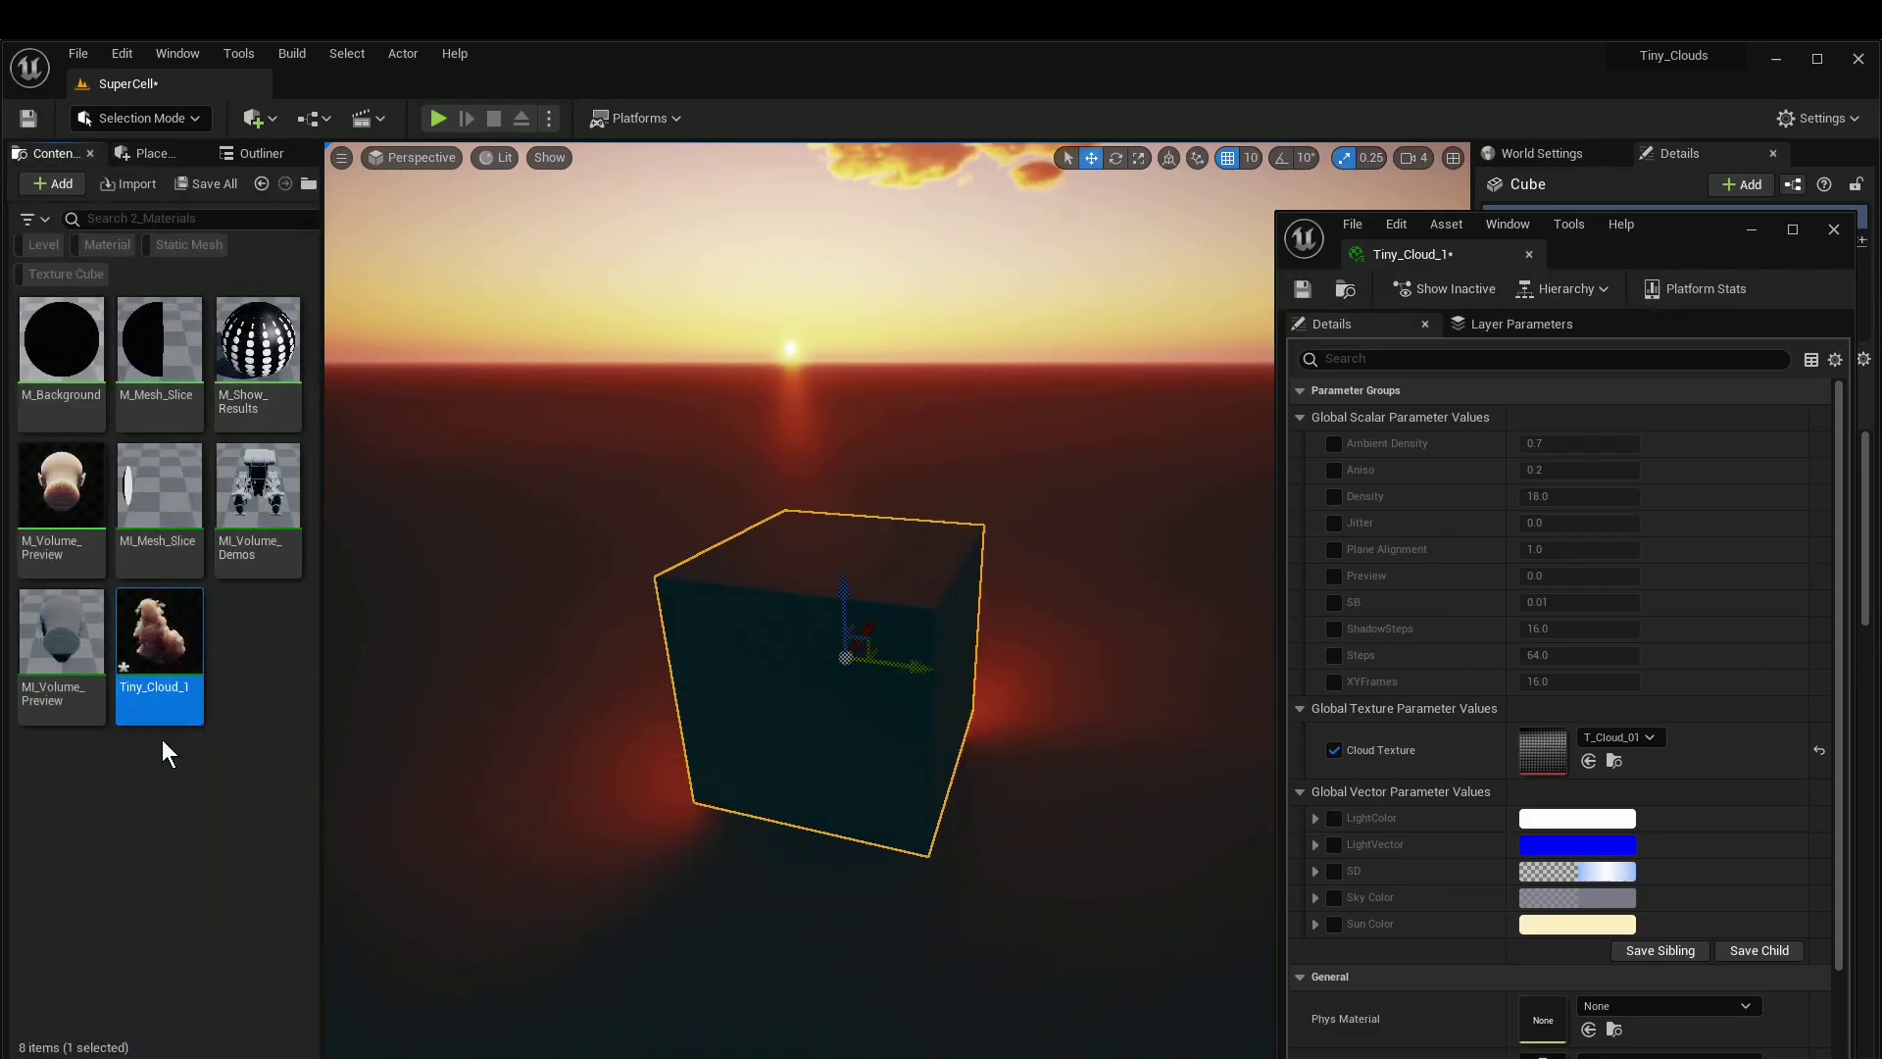
pyautogui.moveTo(160, 676); pyautogui.dragTo(715, 676)
pyautogui.moveTo(714, 676); pyautogui.dragTo(686, 706, button='right')
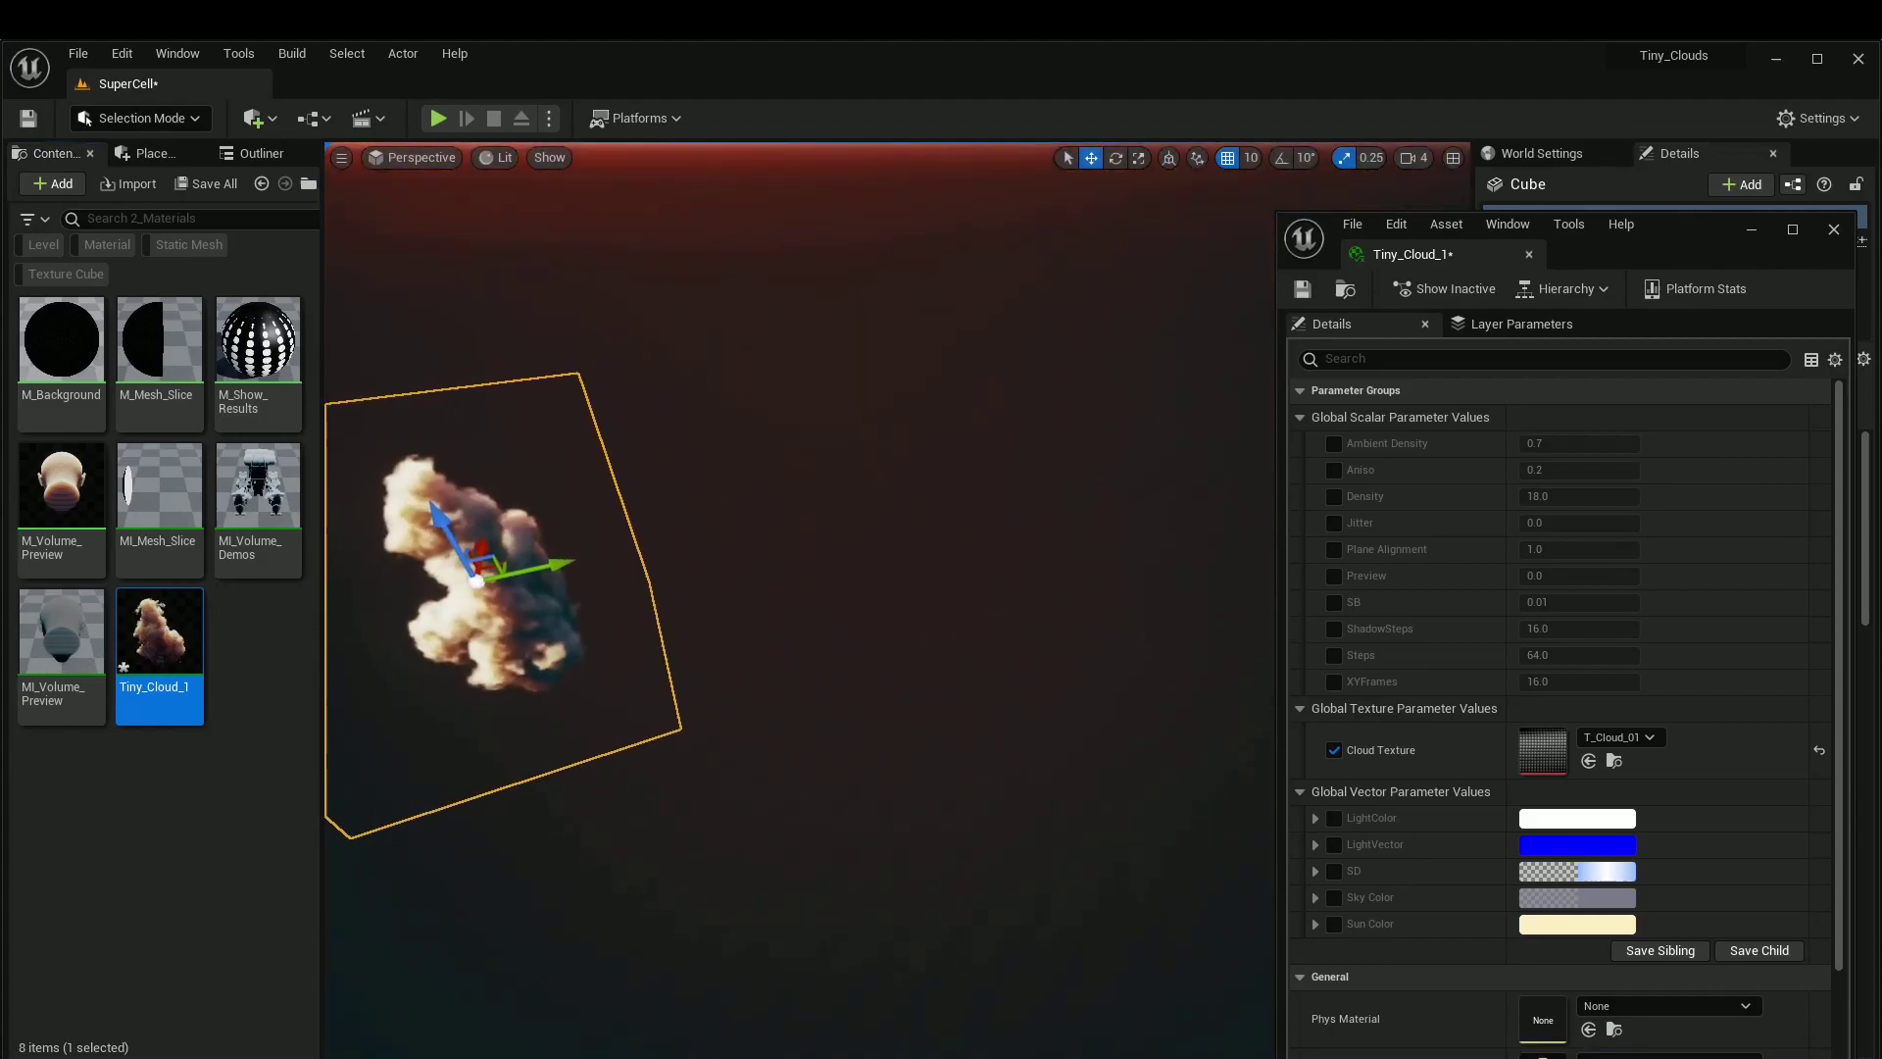
# Step: Rotate the cloud cube so that the cloud lies more horizontally and faces a different direction
pyautogui.press('e')
pyautogui.moveTo(801, 582)
pyautogui.mouseDown(button='right')
pyautogui.moveTo(703, 549)
pyautogui.moveTo(784, 554)
pyautogui.mouseUp(button='right')
pyautogui.moveTo(822, 475); pyautogui.dragTo(875, 563)
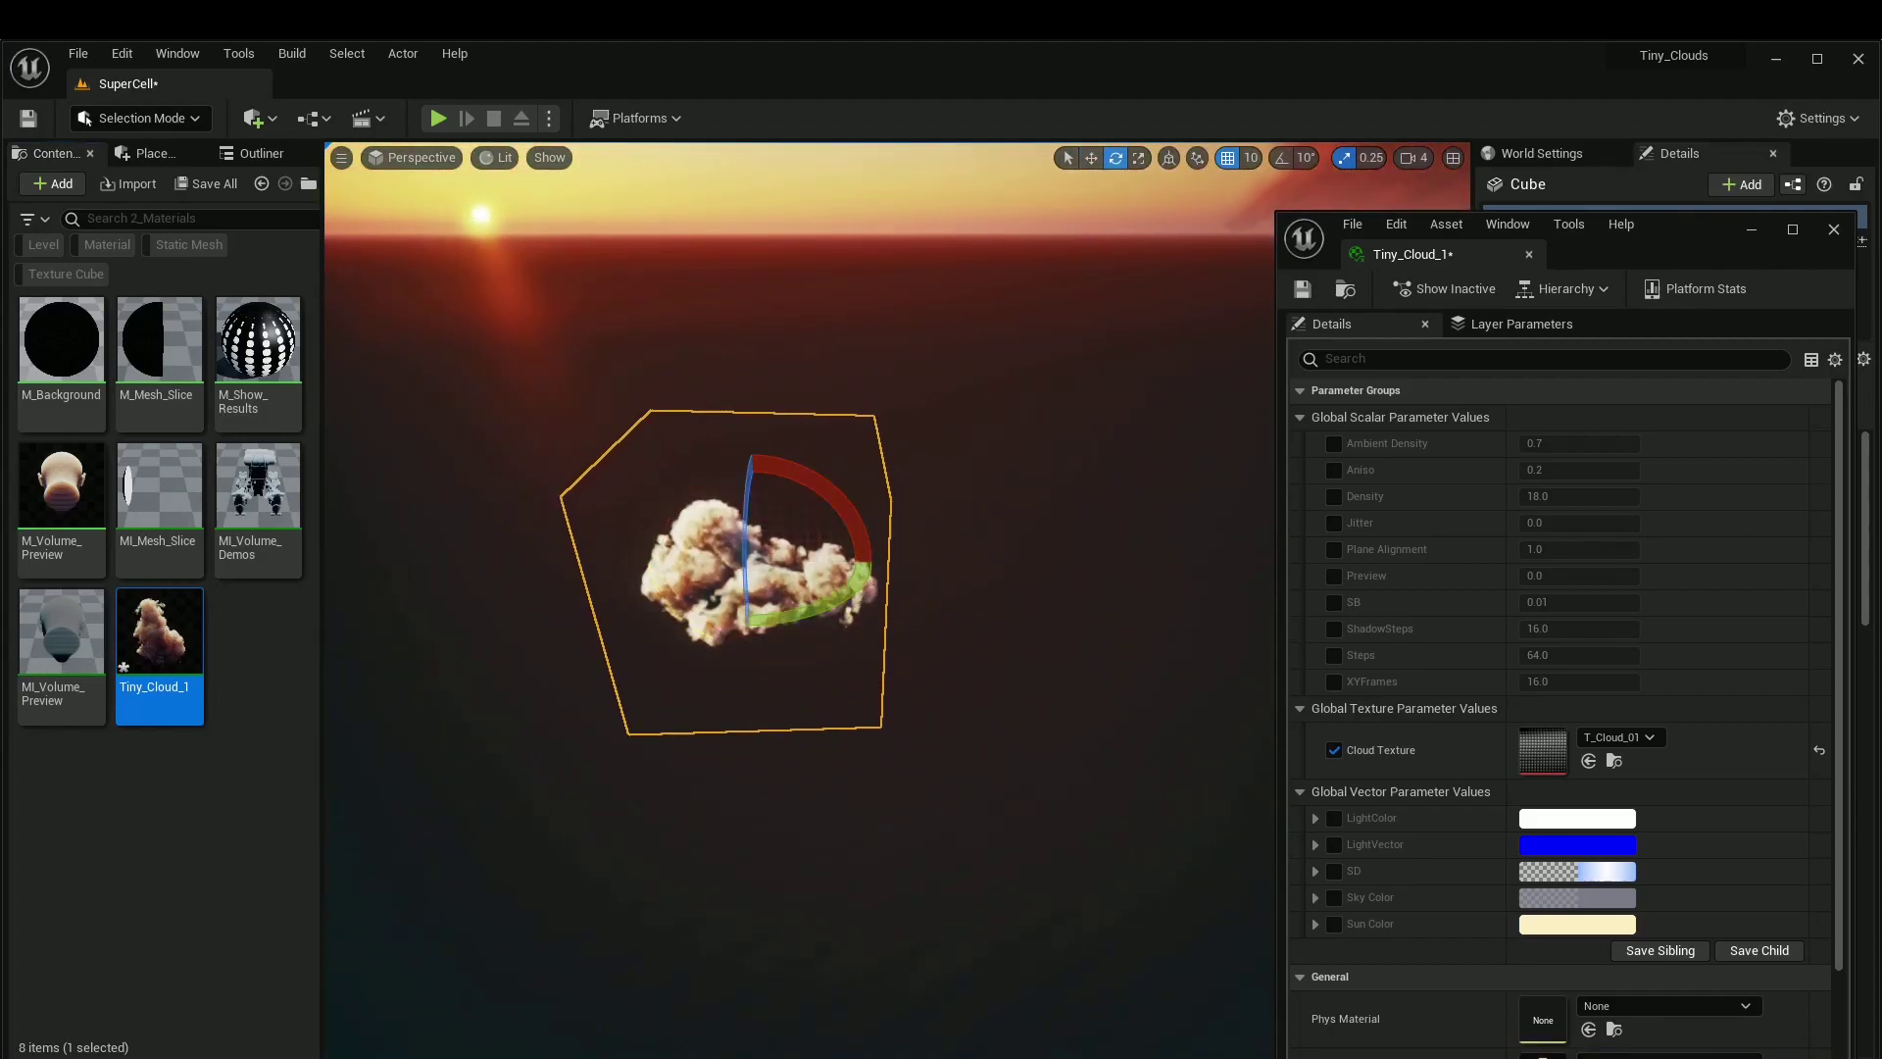
pyautogui.moveTo(875, 563); pyautogui.dragTo(637, 529, button='right')
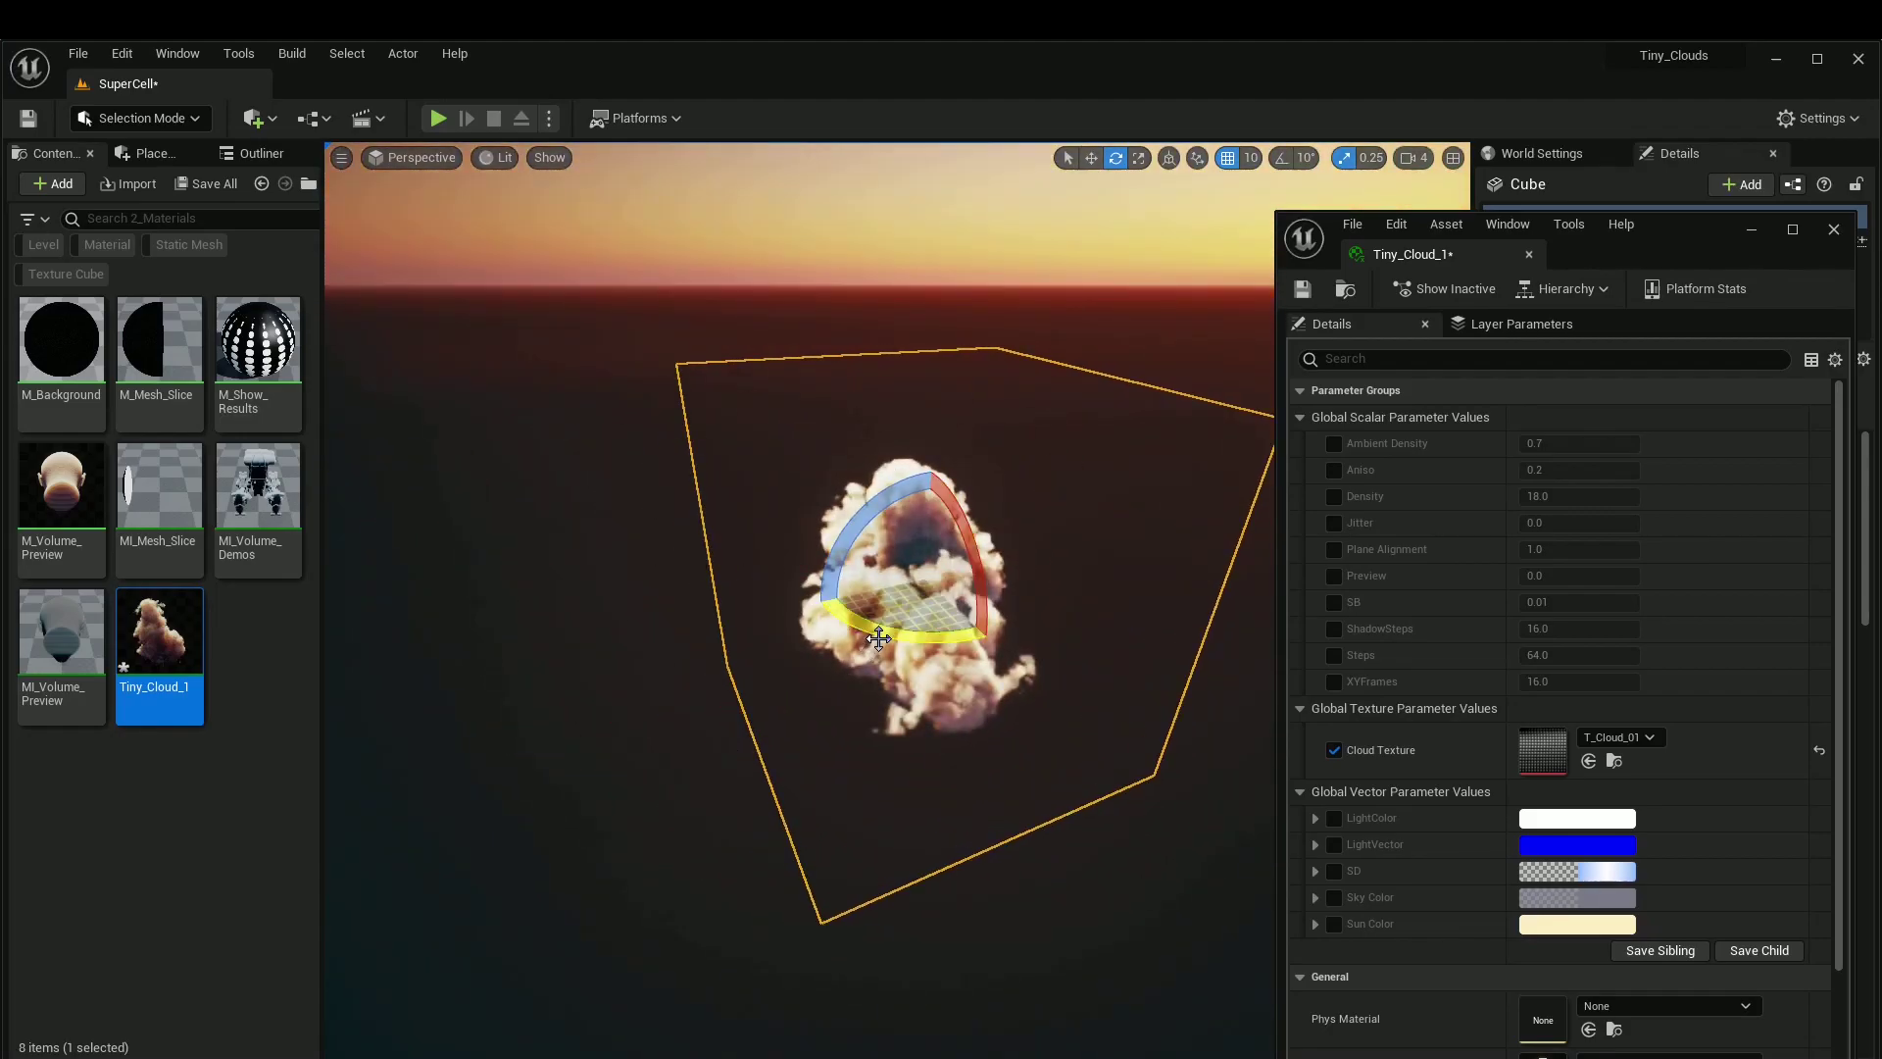
pyautogui.moveTo(878, 638); pyautogui.dragTo(912, 752)
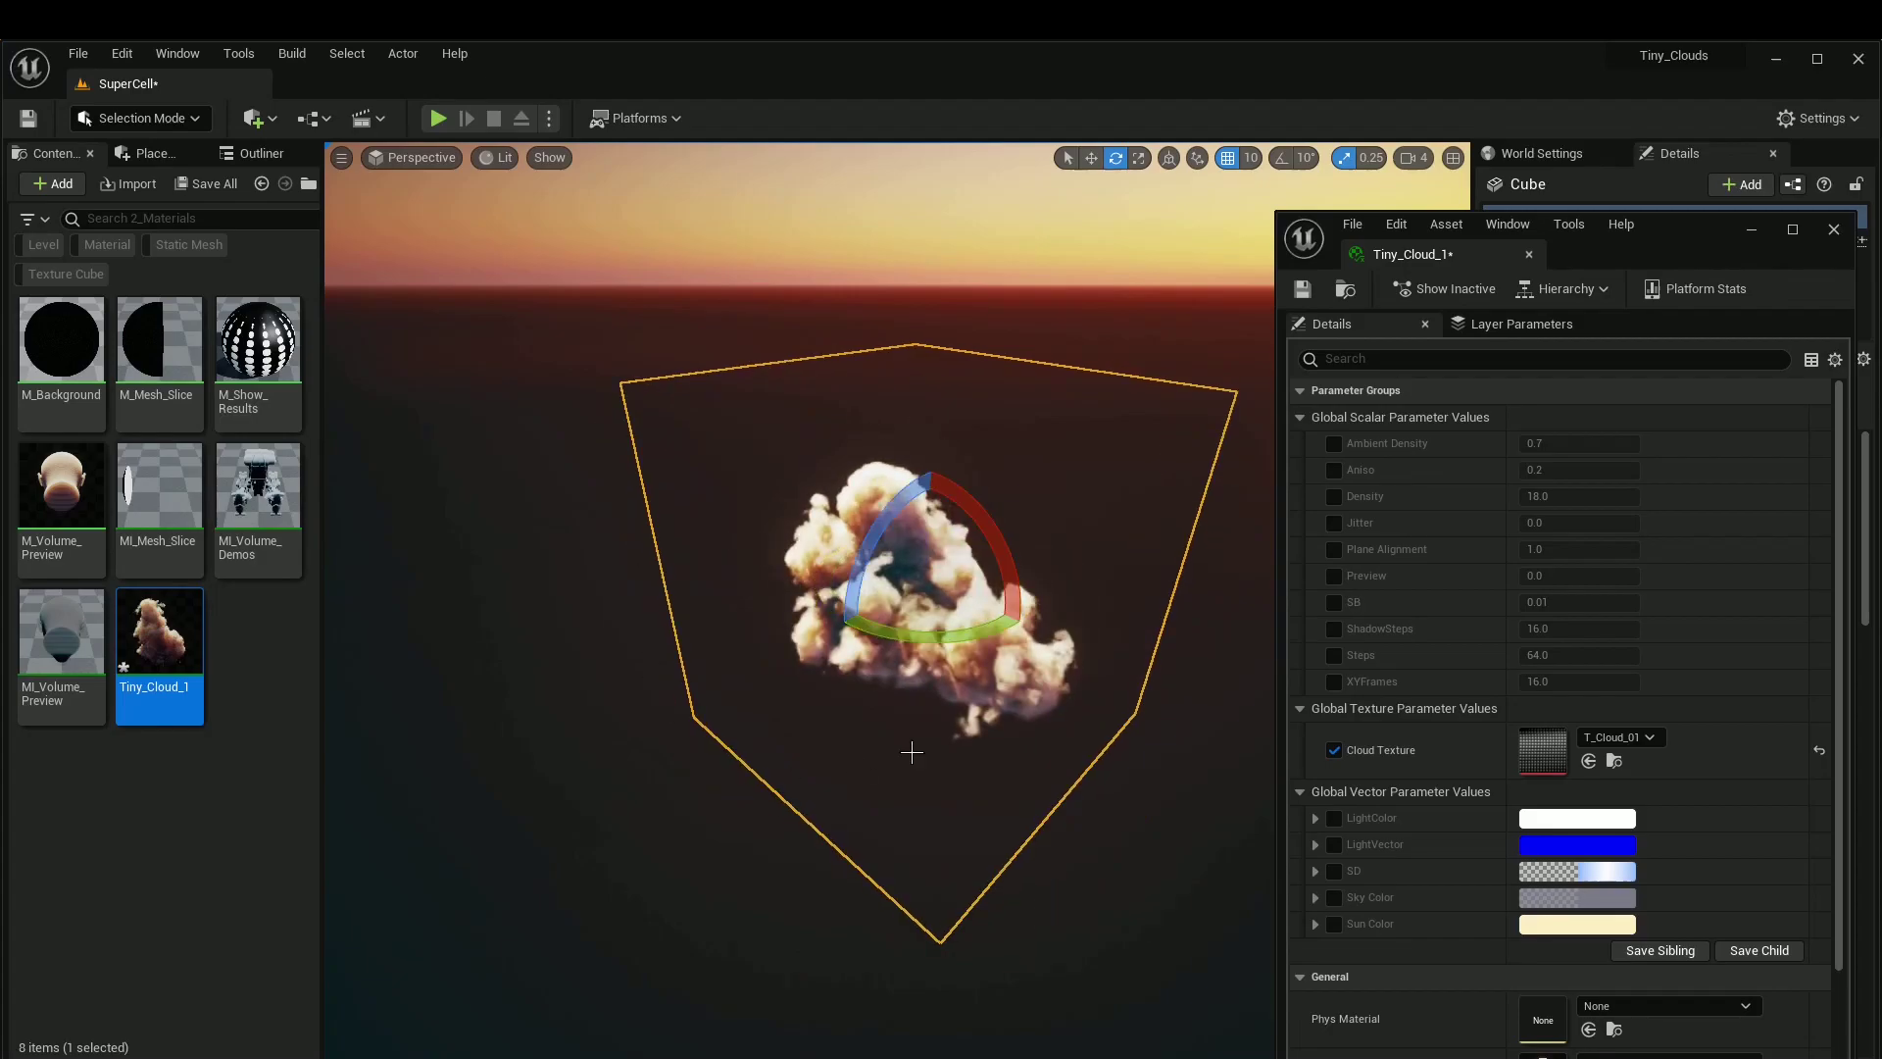
pyautogui.moveTo(912, 752); pyautogui.dragTo(1132, 651, button='right')
# Step: Show the editor icons in the viewport and select the directional light
pyautogui.moveTo(845, 514); pyautogui.dragTo(1024, 708, button='right')
pyautogui.press('g')
pyautogui.moveTo(870, 476); pyautogui.dragTo(1019, 468, button='right')
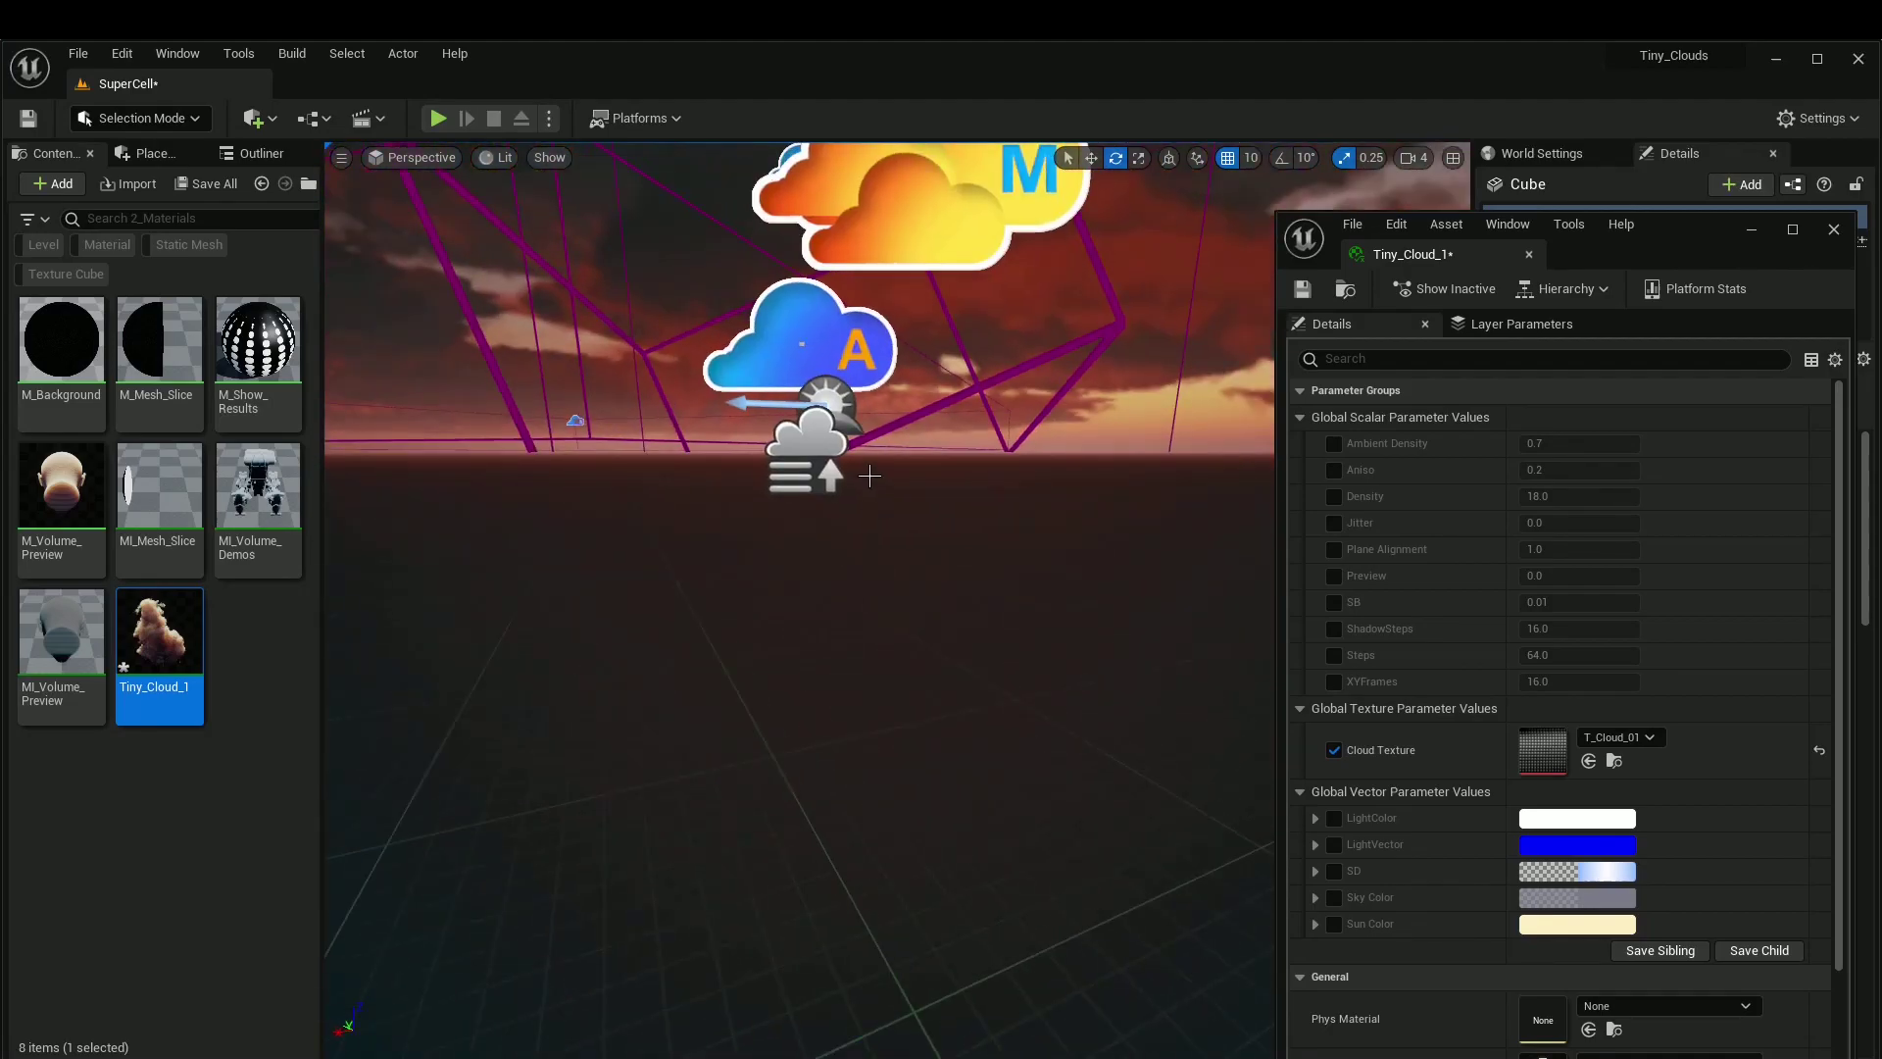
pyautogui.keyDown('alt'); pyautogui.moveTo(932, 414); pyautogui.dragTo(487, 608); pyautogui.keyUp('alt')
pyautogui.click(487, 608)
# Step: Try rotating the directional light to check its effect on the cloud, and undo the change
pyautogui.moveTo(1112, 556)
pyautogui.mouseDown(button='right')
pyautogui.moveTo(981, 627)
pyautogui.moveTo(961, 618)
pyautogui.moveTo(1111, 556)
pyautogui.mouseUp(button='right')
pyautogui.moveTo(1098, 510)
pyautogui.mouseDown()
pyautogui.moveTo(1113, 500)
pyautogui.moveTo(1083, 520)
pyautogui.moveTo(1127, 498)
pyautogui.mouseUp()
pyautogui.moveTo(1031, 537); pyautogui.dragTo(1015, 539)
pyautogui.moveTo(774, 605); pyautogui.dragTo(578, 725, button='right')
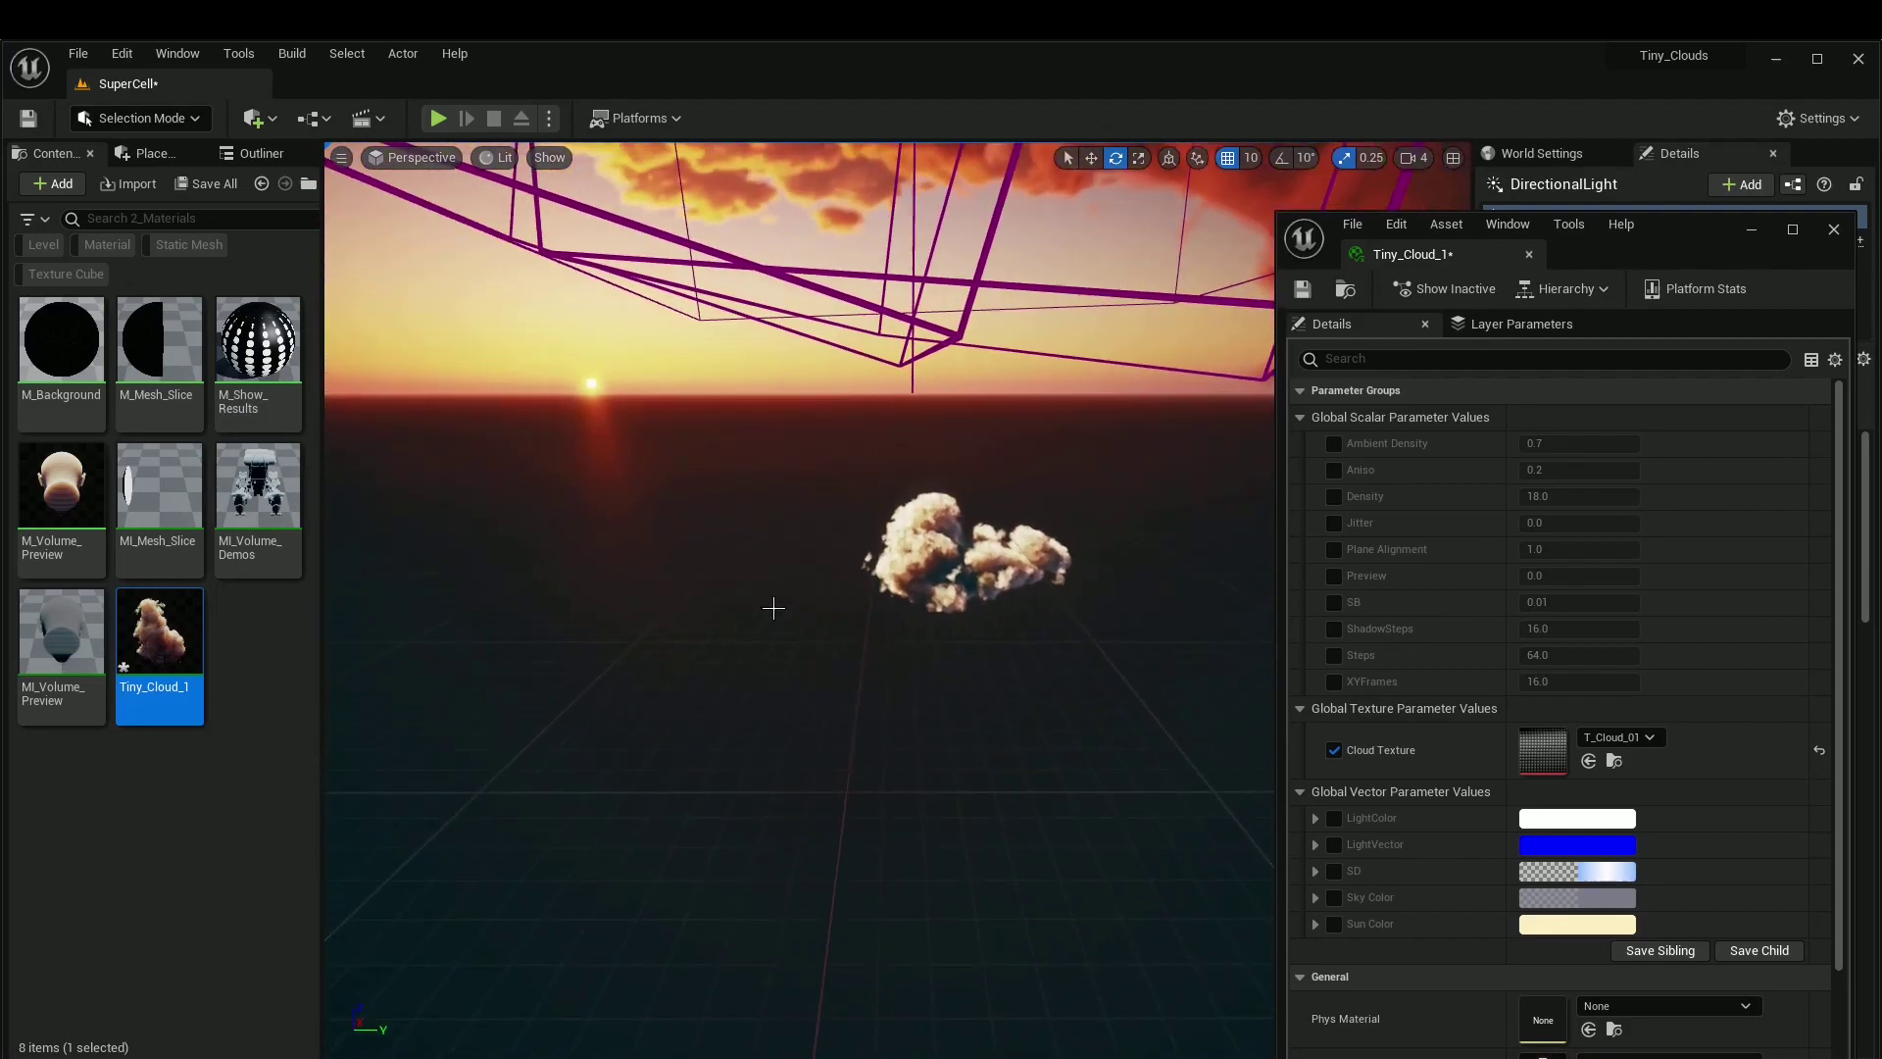
pyautogui.hotkey('ctrl', 'z')
# Step: Set the LightVector colour of Tiny_Cloud_1 to a magenta of about R 1, G 0, B 0.49 to light the cloud from the sun's side
pyautogui.moveTo(938, 582); pyautogui.dragTo(749, 833, button='right')
pyautogui.press('w')
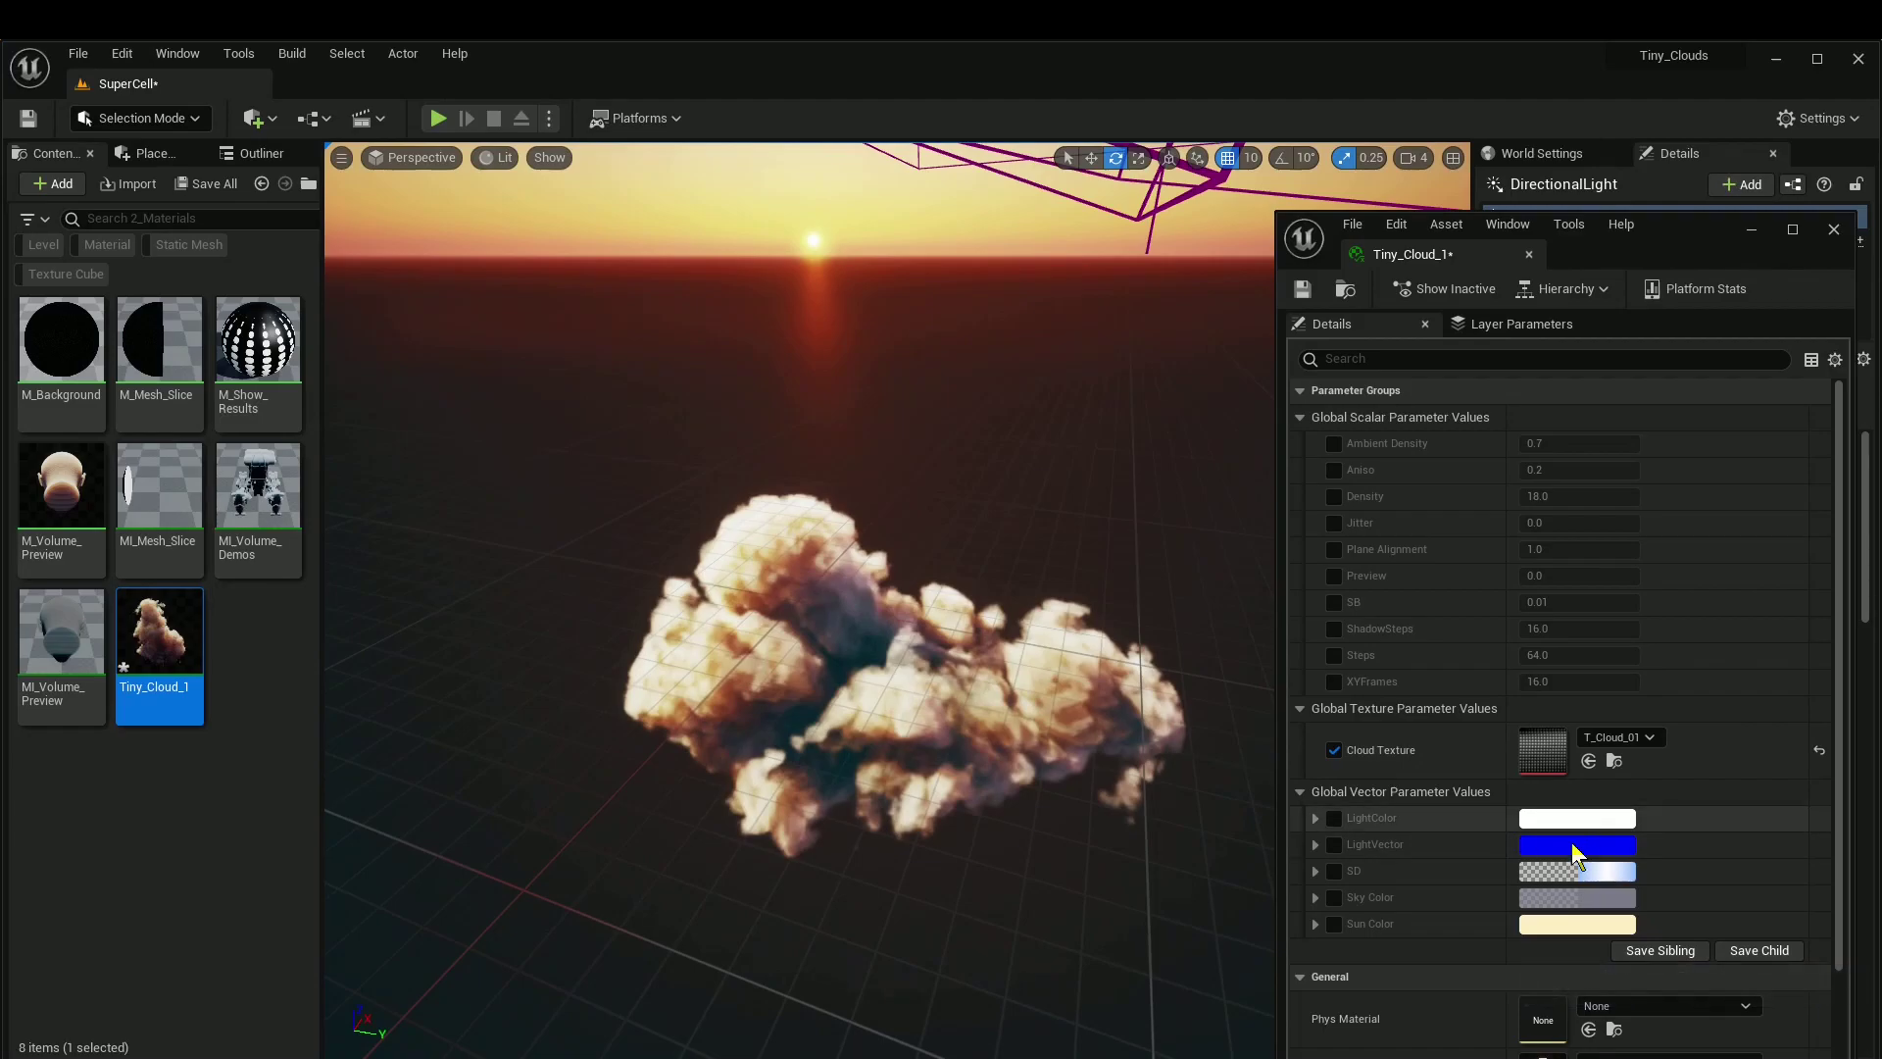
pyautogui.scroll(-2, 1574, 851)
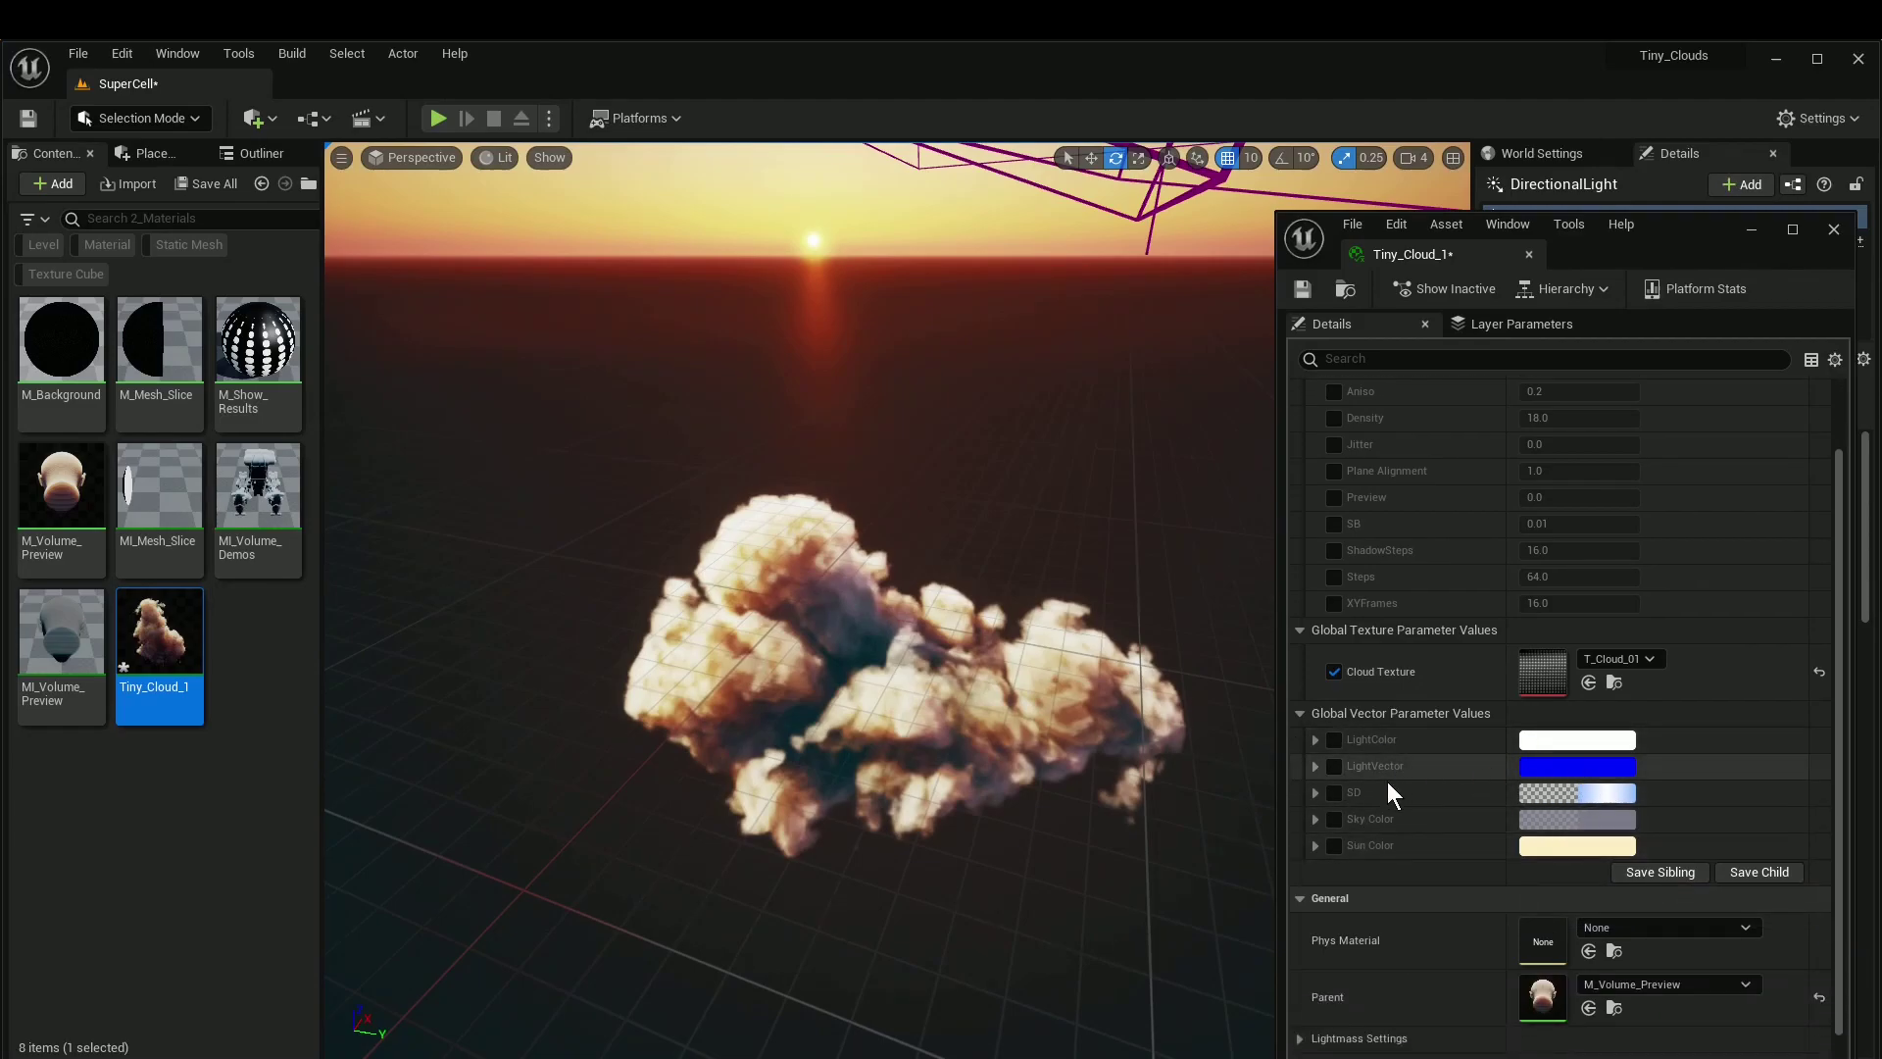
pyautogui.click(1569, 770)
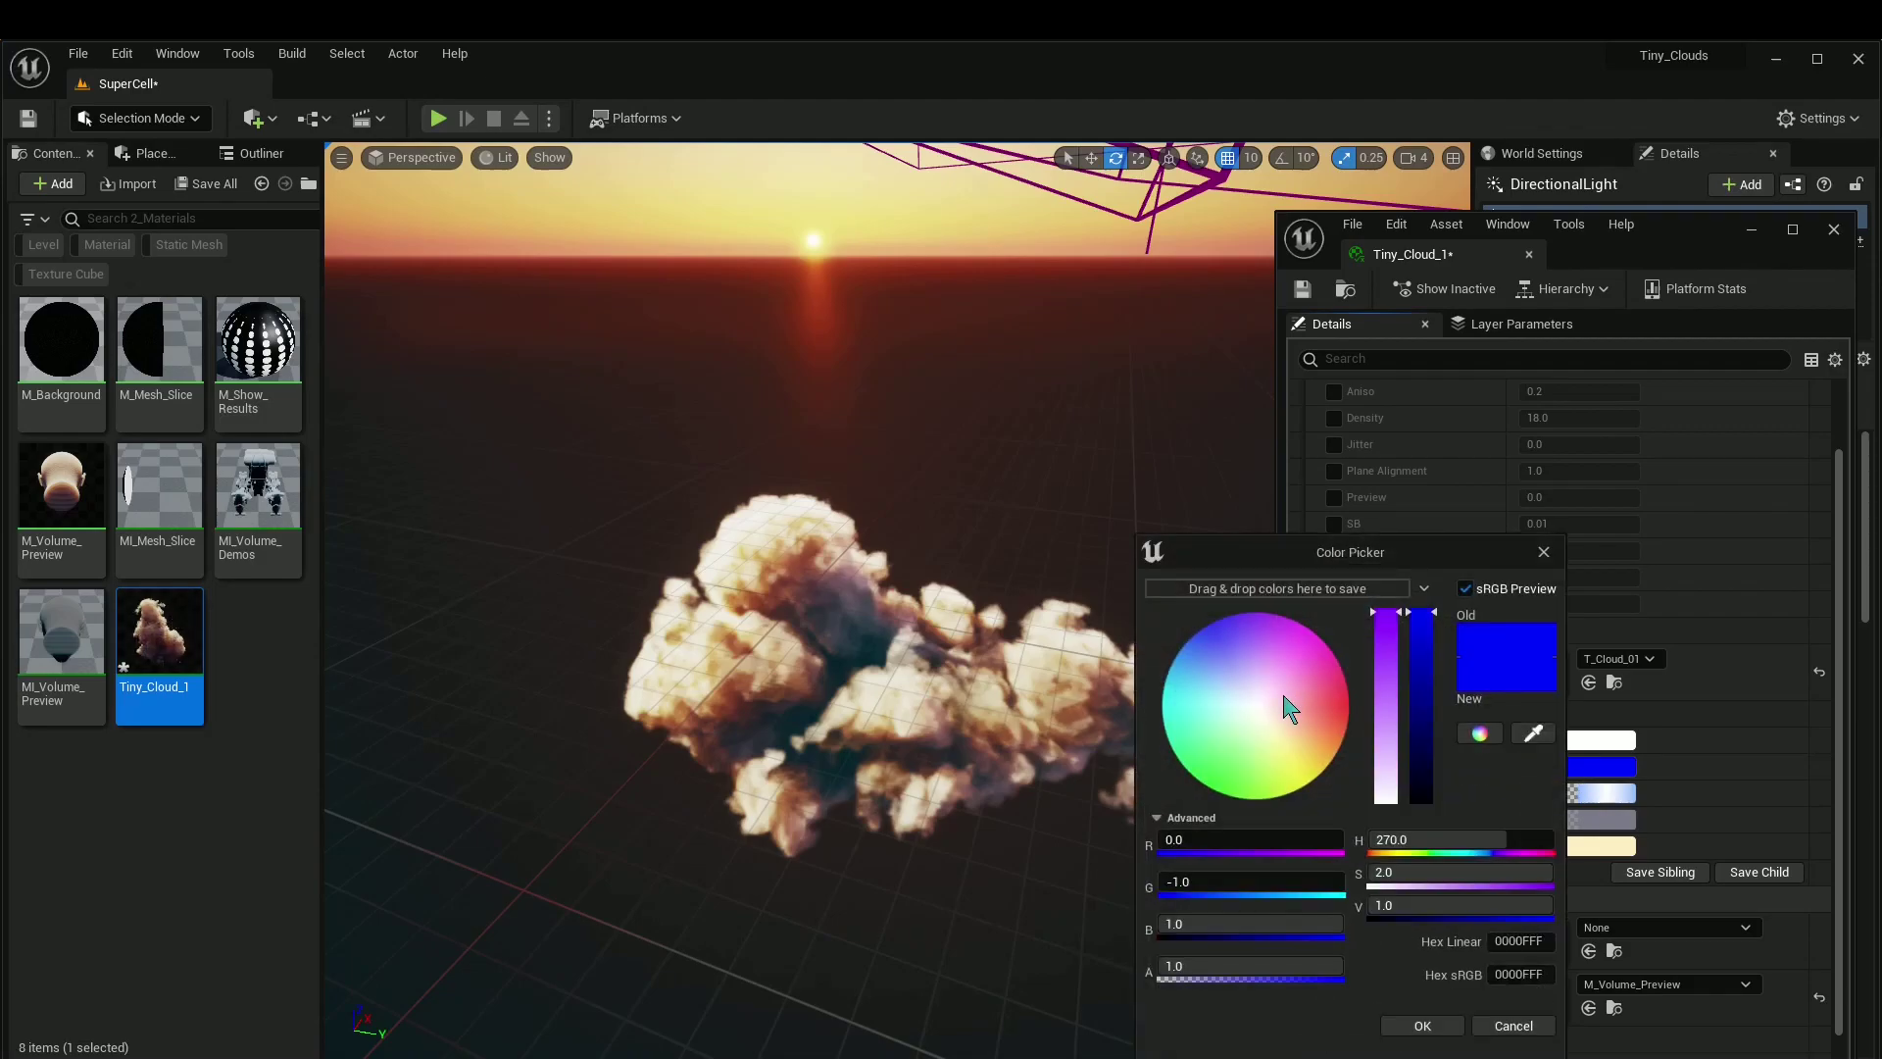
pyautogui.moveTo(1307, 713); pyautogui.dragTo(1460, 561)
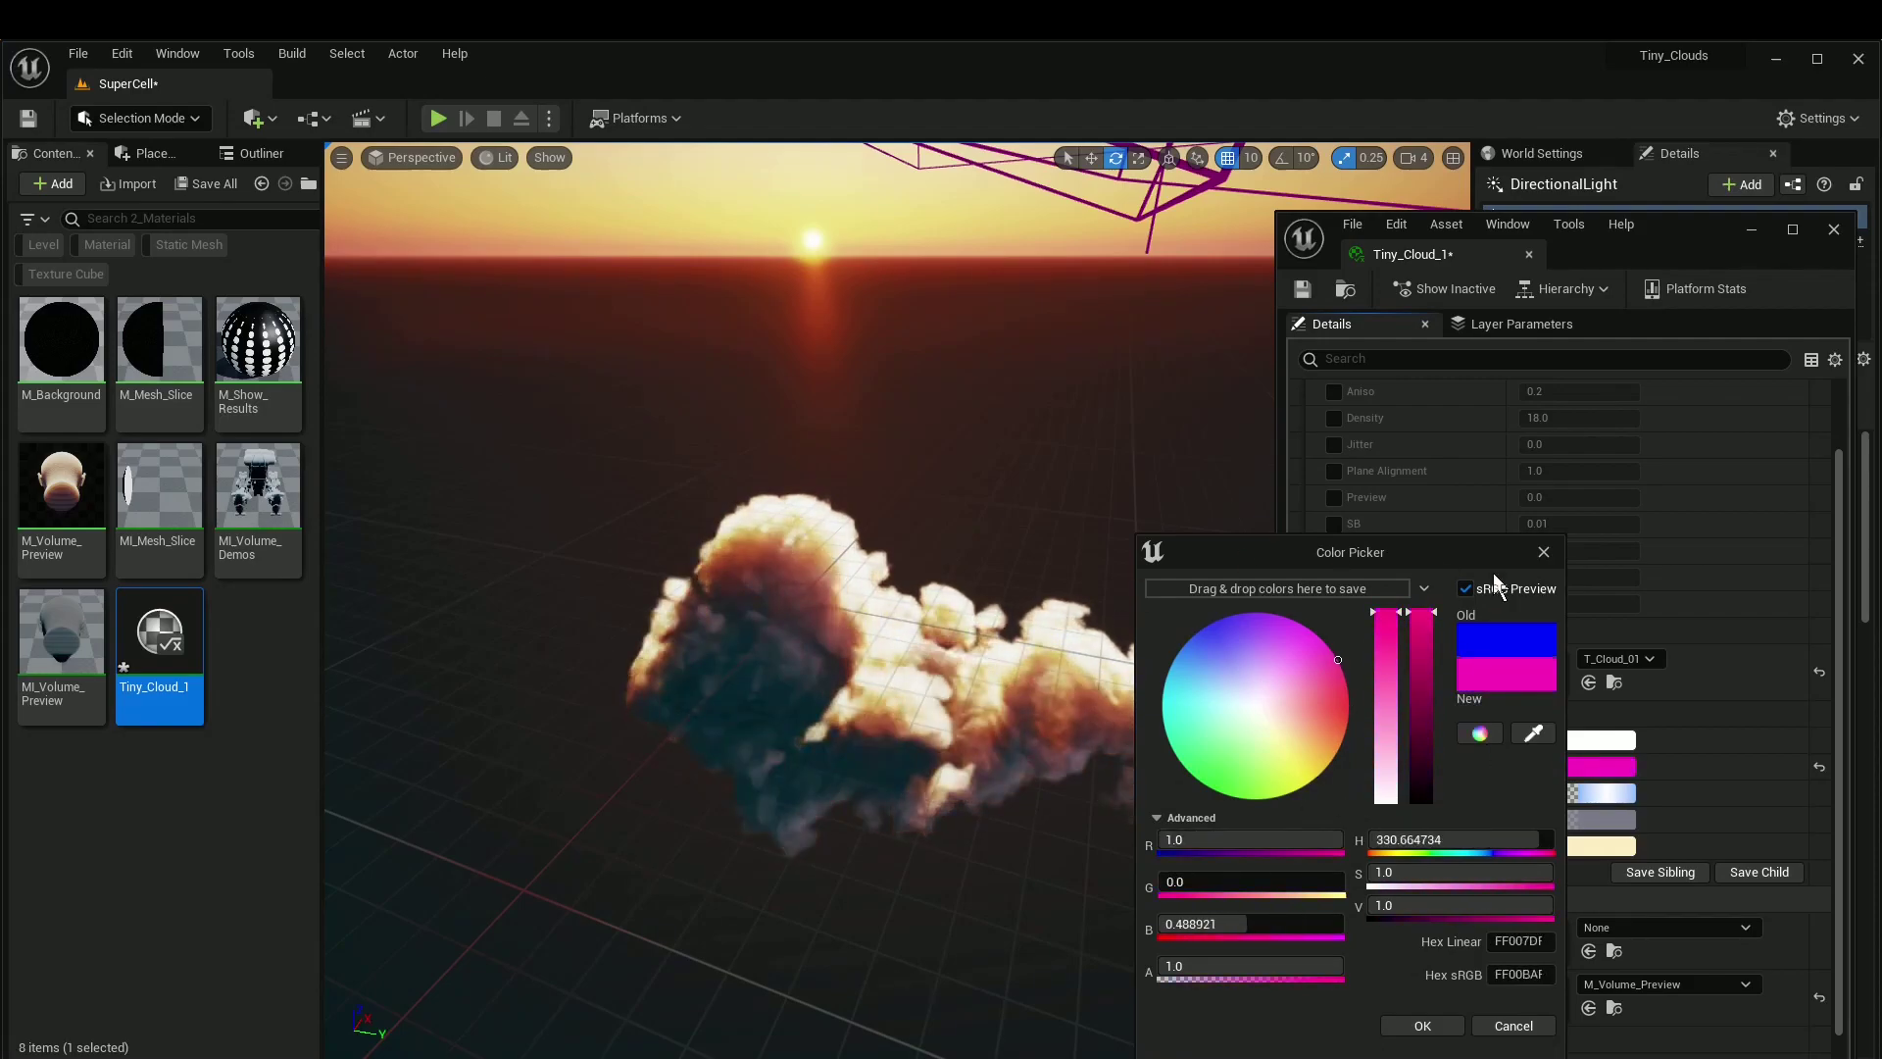
pyautogui.click(1422, 1025)
# Step: Place a test cube in the level next to the cloud
pyautogui.click(253, 154)
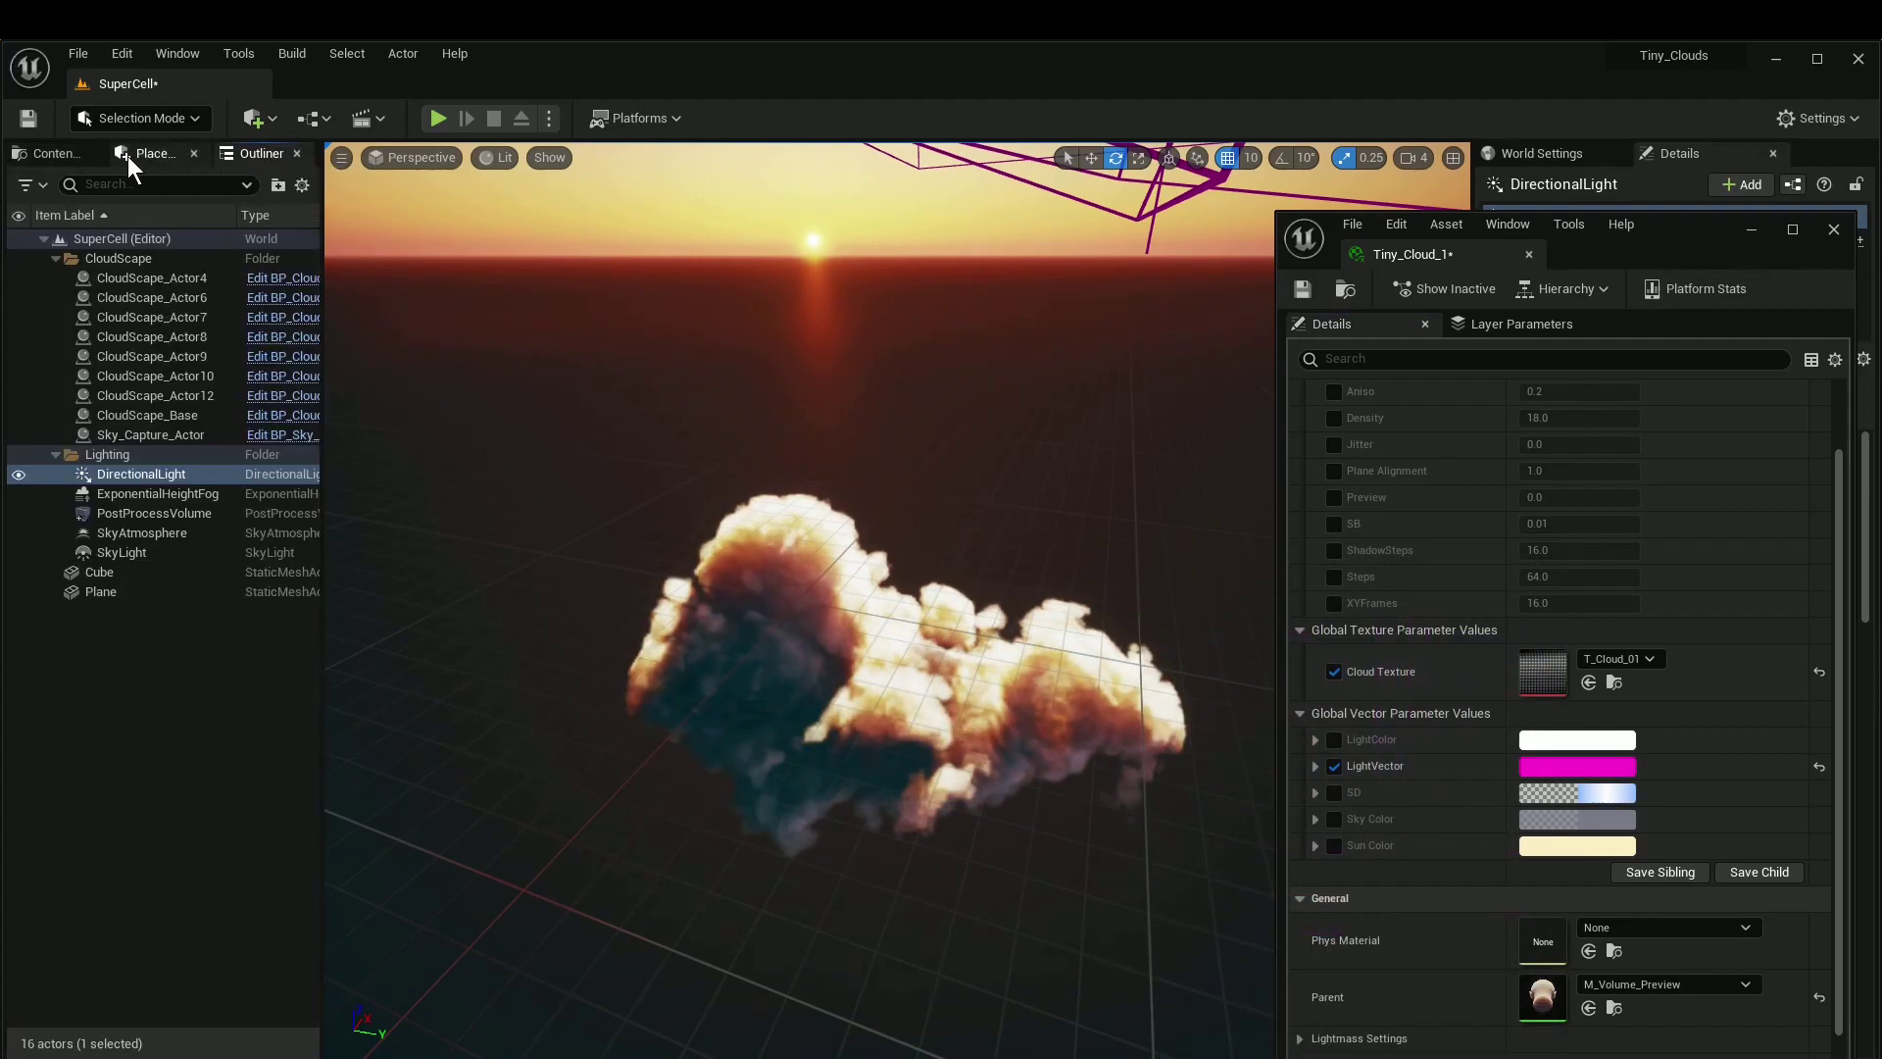
pyautogui.click(49, 154)
pyautogui.click(144, 153)
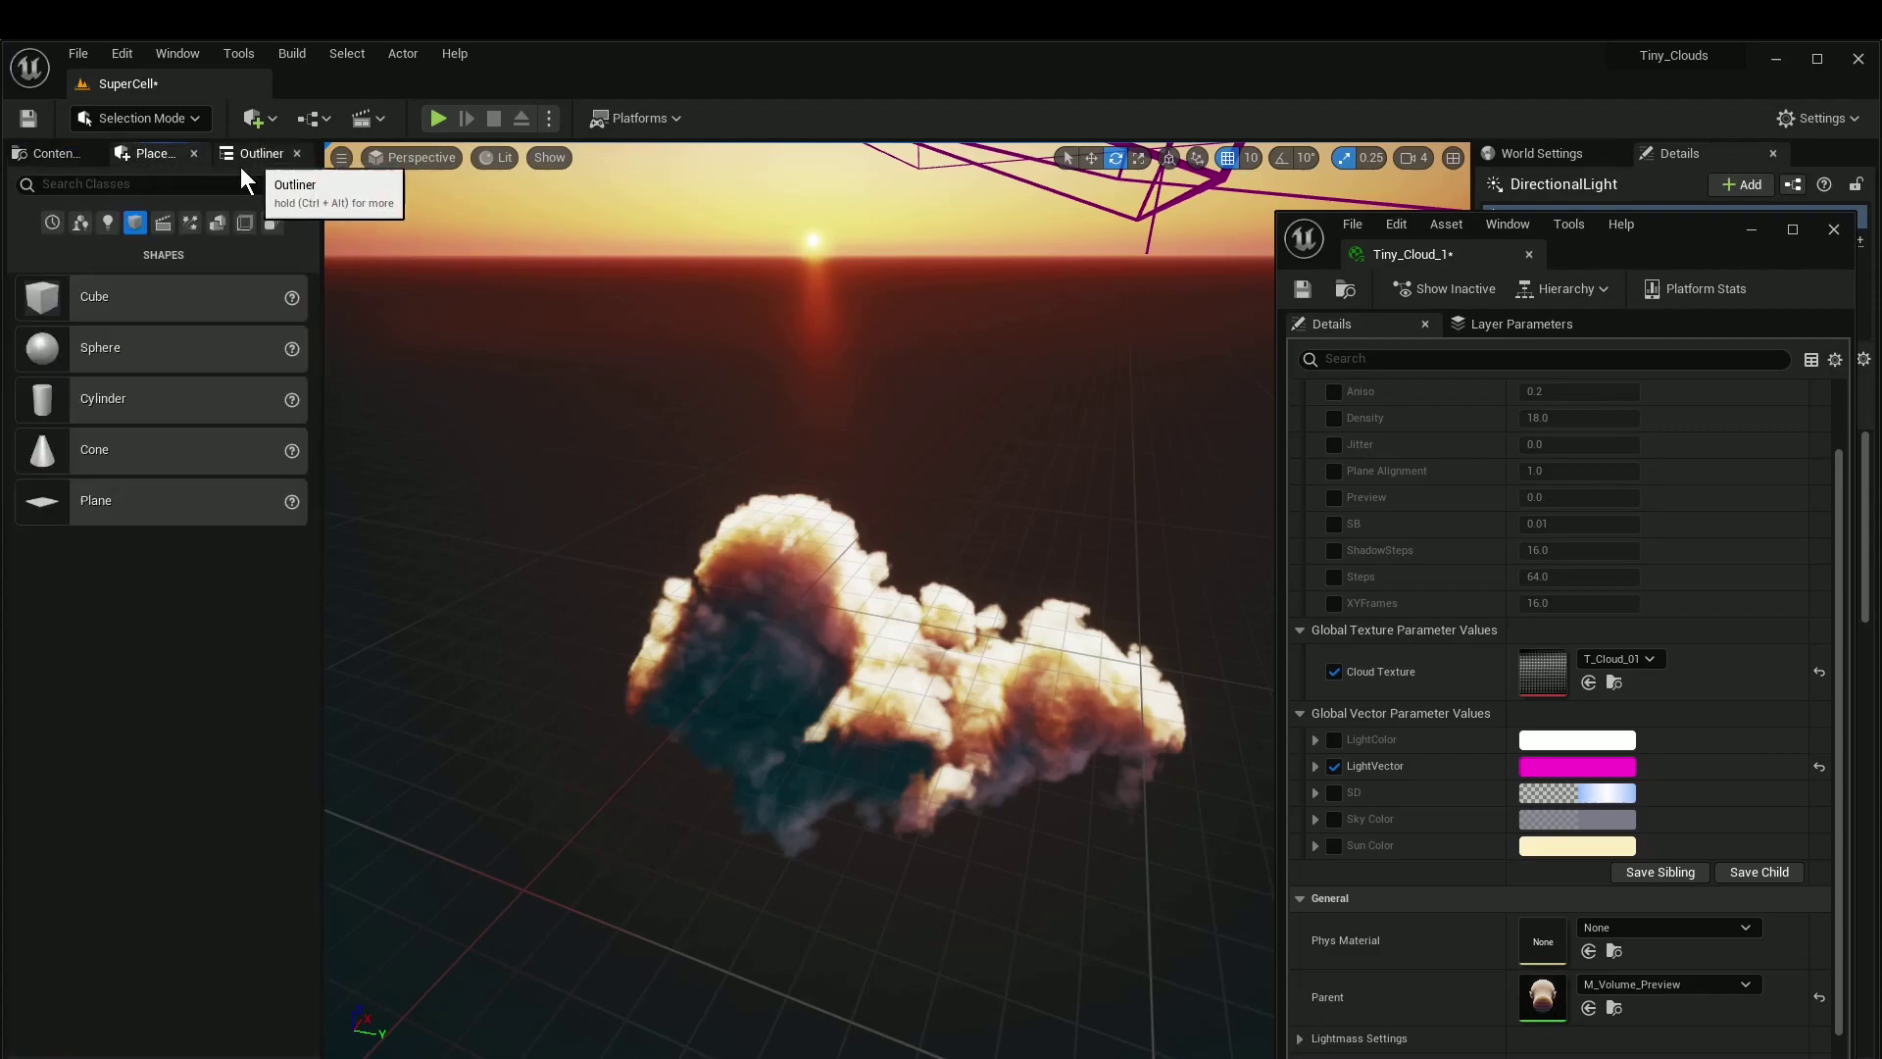
pyautogui.moveTo(110, 312); pyautogui.dragTo(1020, 608)
pyautogui.moveTo(1020, 608); pyautogui.dragTo(871, 616, button='right')
pyautogui.press('r')
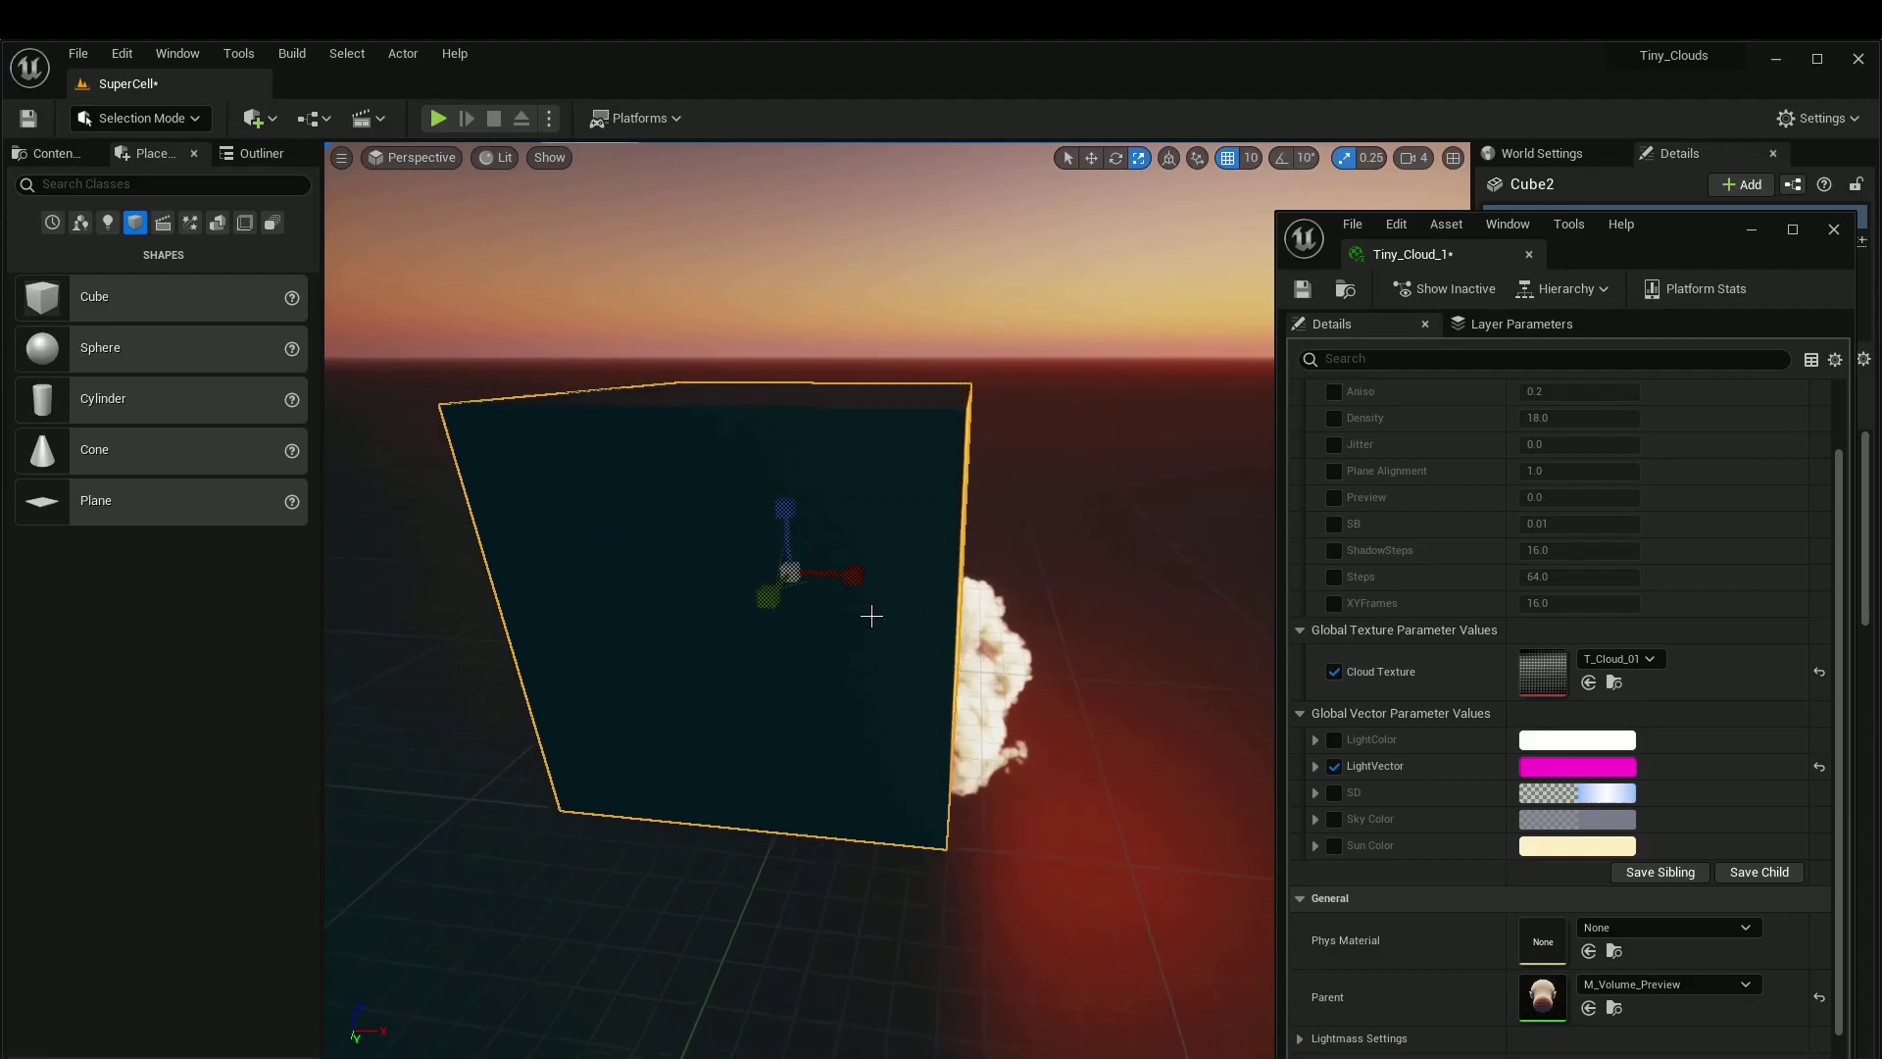
# Step: Move the test cube along its X axis near the cloud, and delete it
pyautogui.press('w')
pyautogui.moveTo(844, 576); pyautogui.dragTo(1402, 593)
pyautogui.moveTo(784, 569); pyautogui.dragTo(735, 510, button='right')
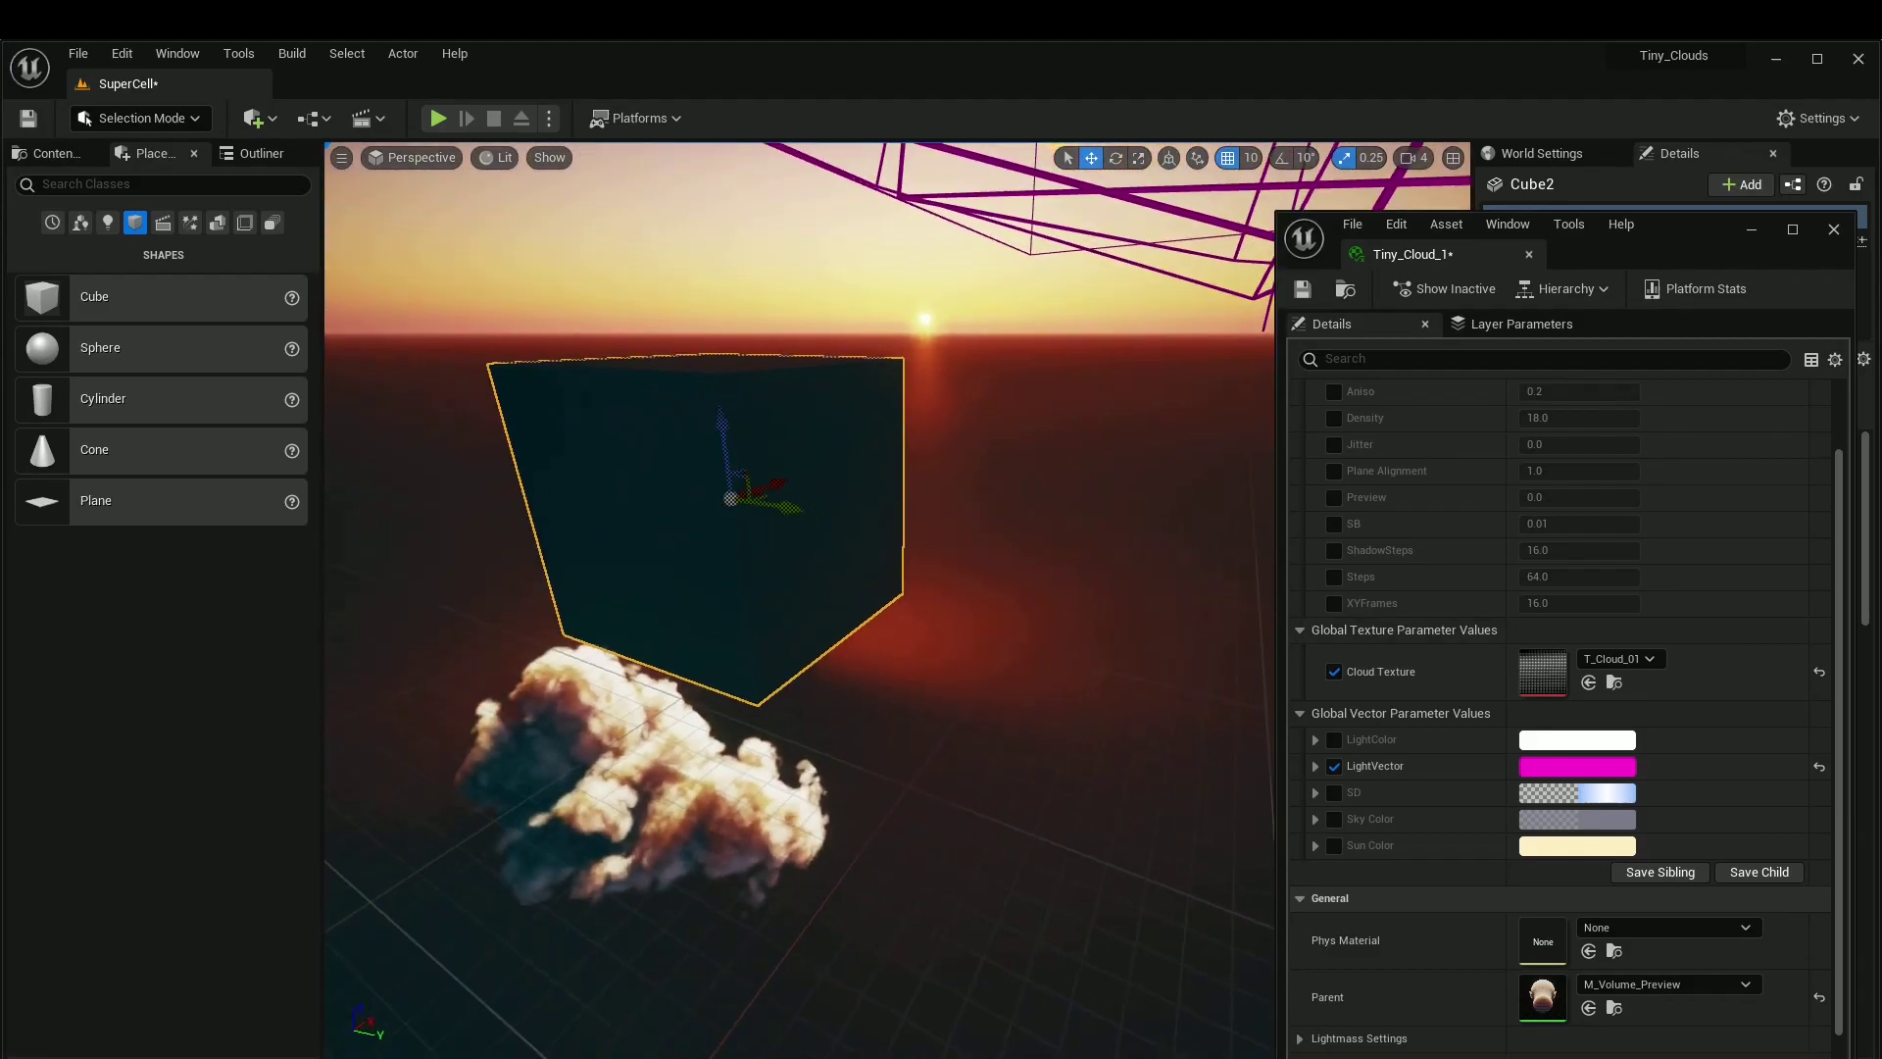
pyautogui.moveTo(824, 635); pyautogui.dragTo(755, 634, button='right')
pyautogui.press('Delete')
# Step: Select the cloud cube and try the material's Steps parameter at 32 and at 16 to compare the cloud's quality
pyautogui.click(758, 707)
pyautogui.moveTo(765, 707); pyautogui.dragTo(673, 767, button='right')
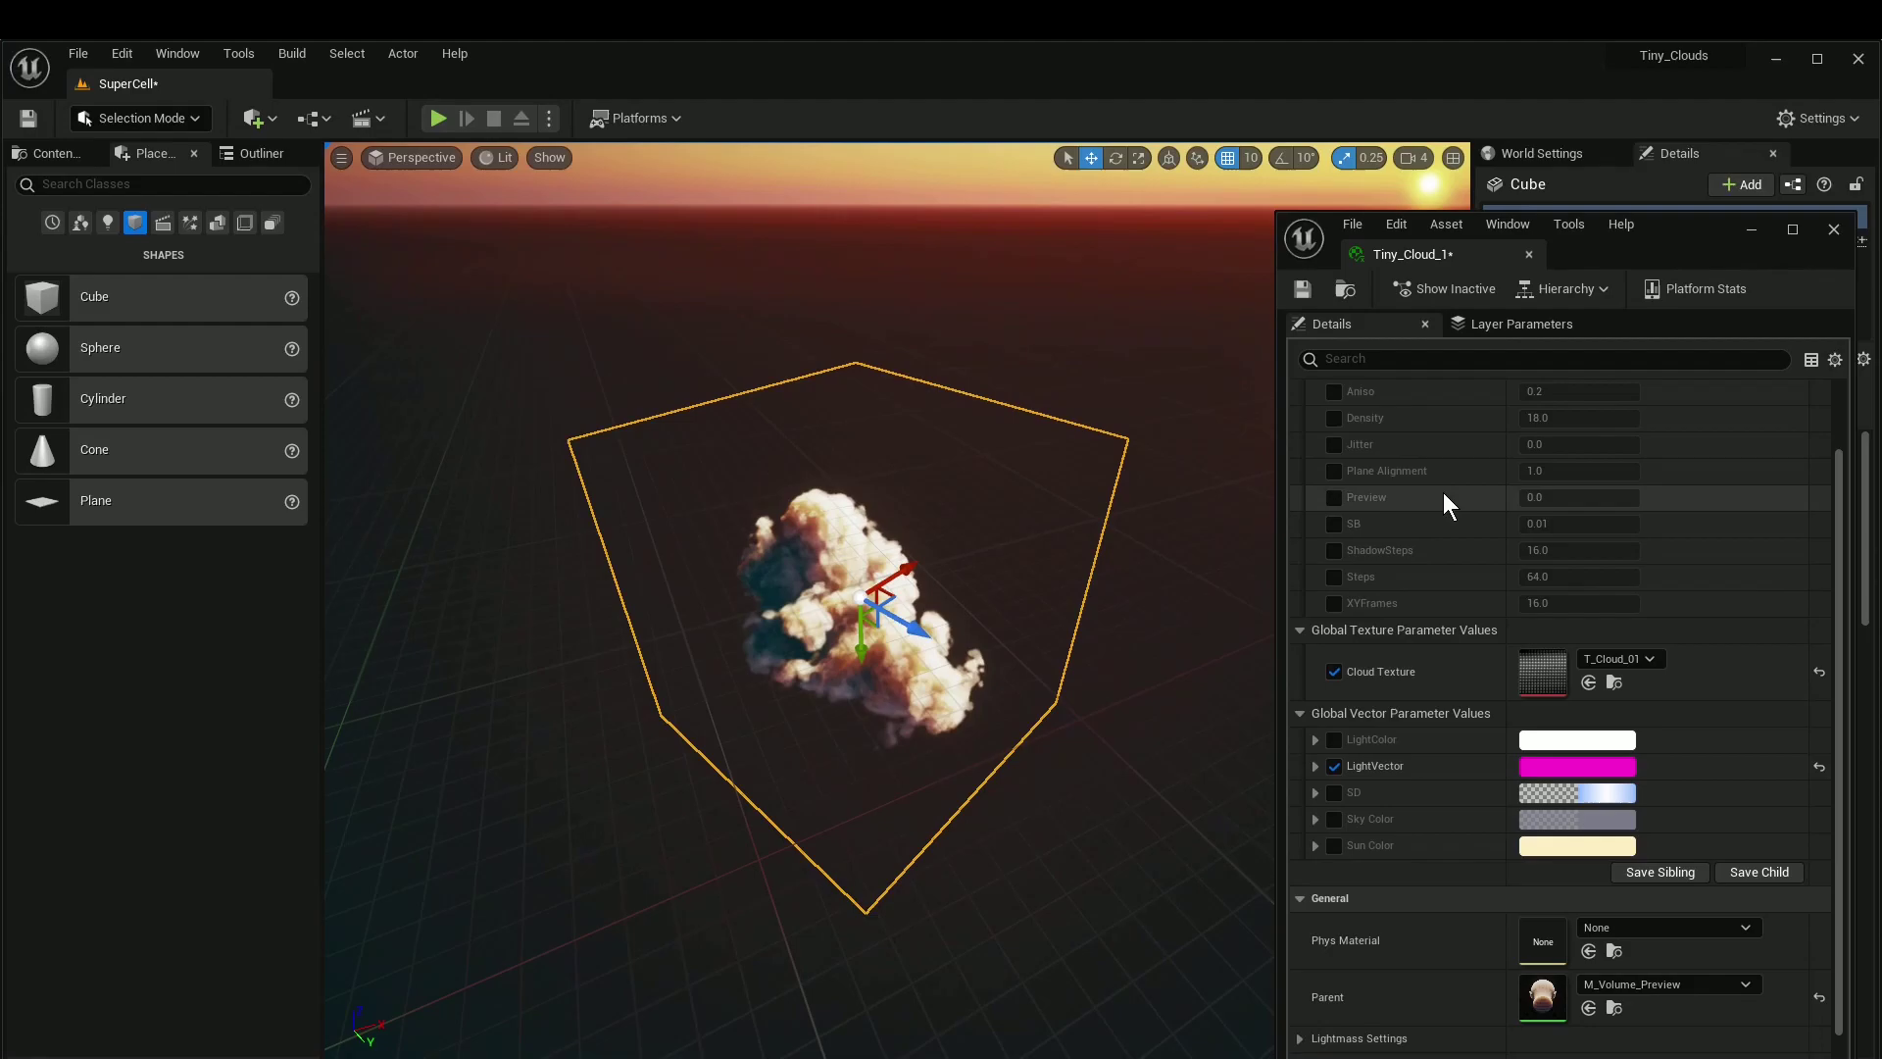
pyautogui.moveTo(1098, 588); pyautogui.dragTo(1112, 686, button='right')
pyautogui.moveTo(1128, 549); pyautogui.dragTo(1213, 550, button='right')
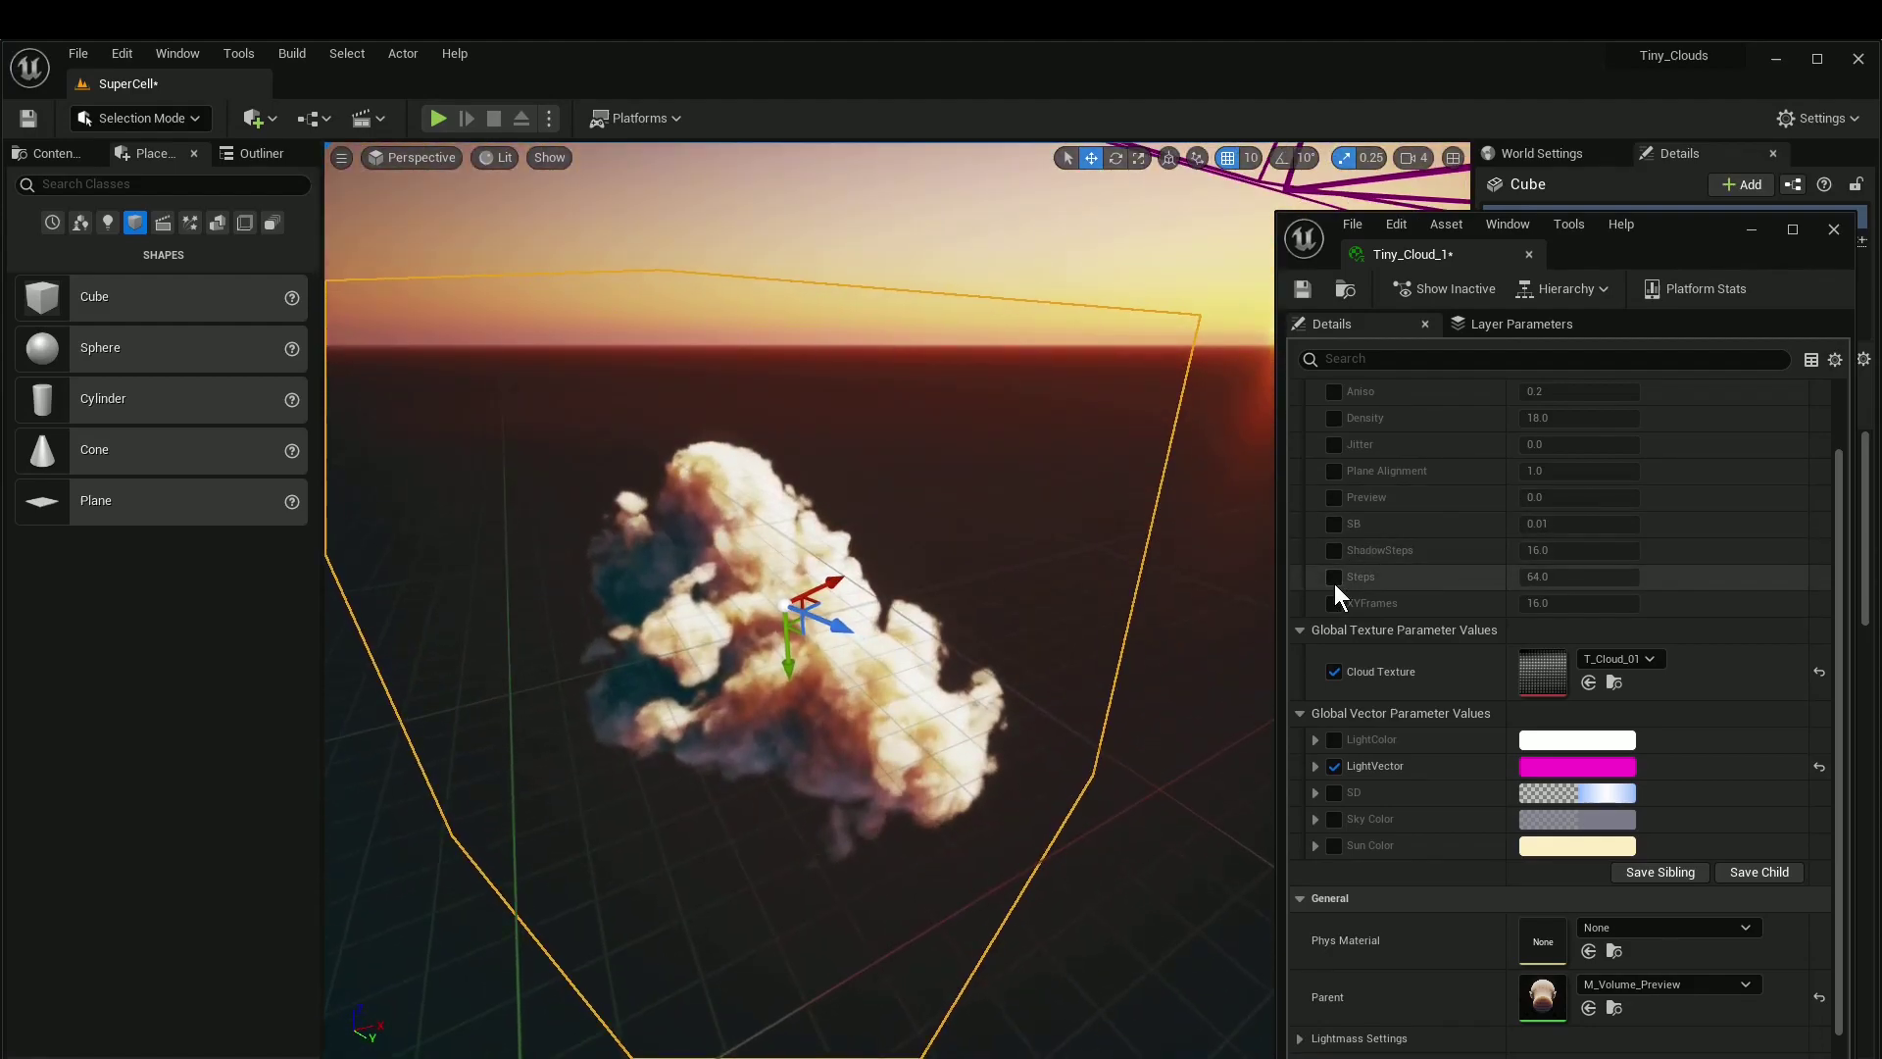
pyautogui.click(1334, 576)
pyautogui.write('32')
pyautogui.press('Return')
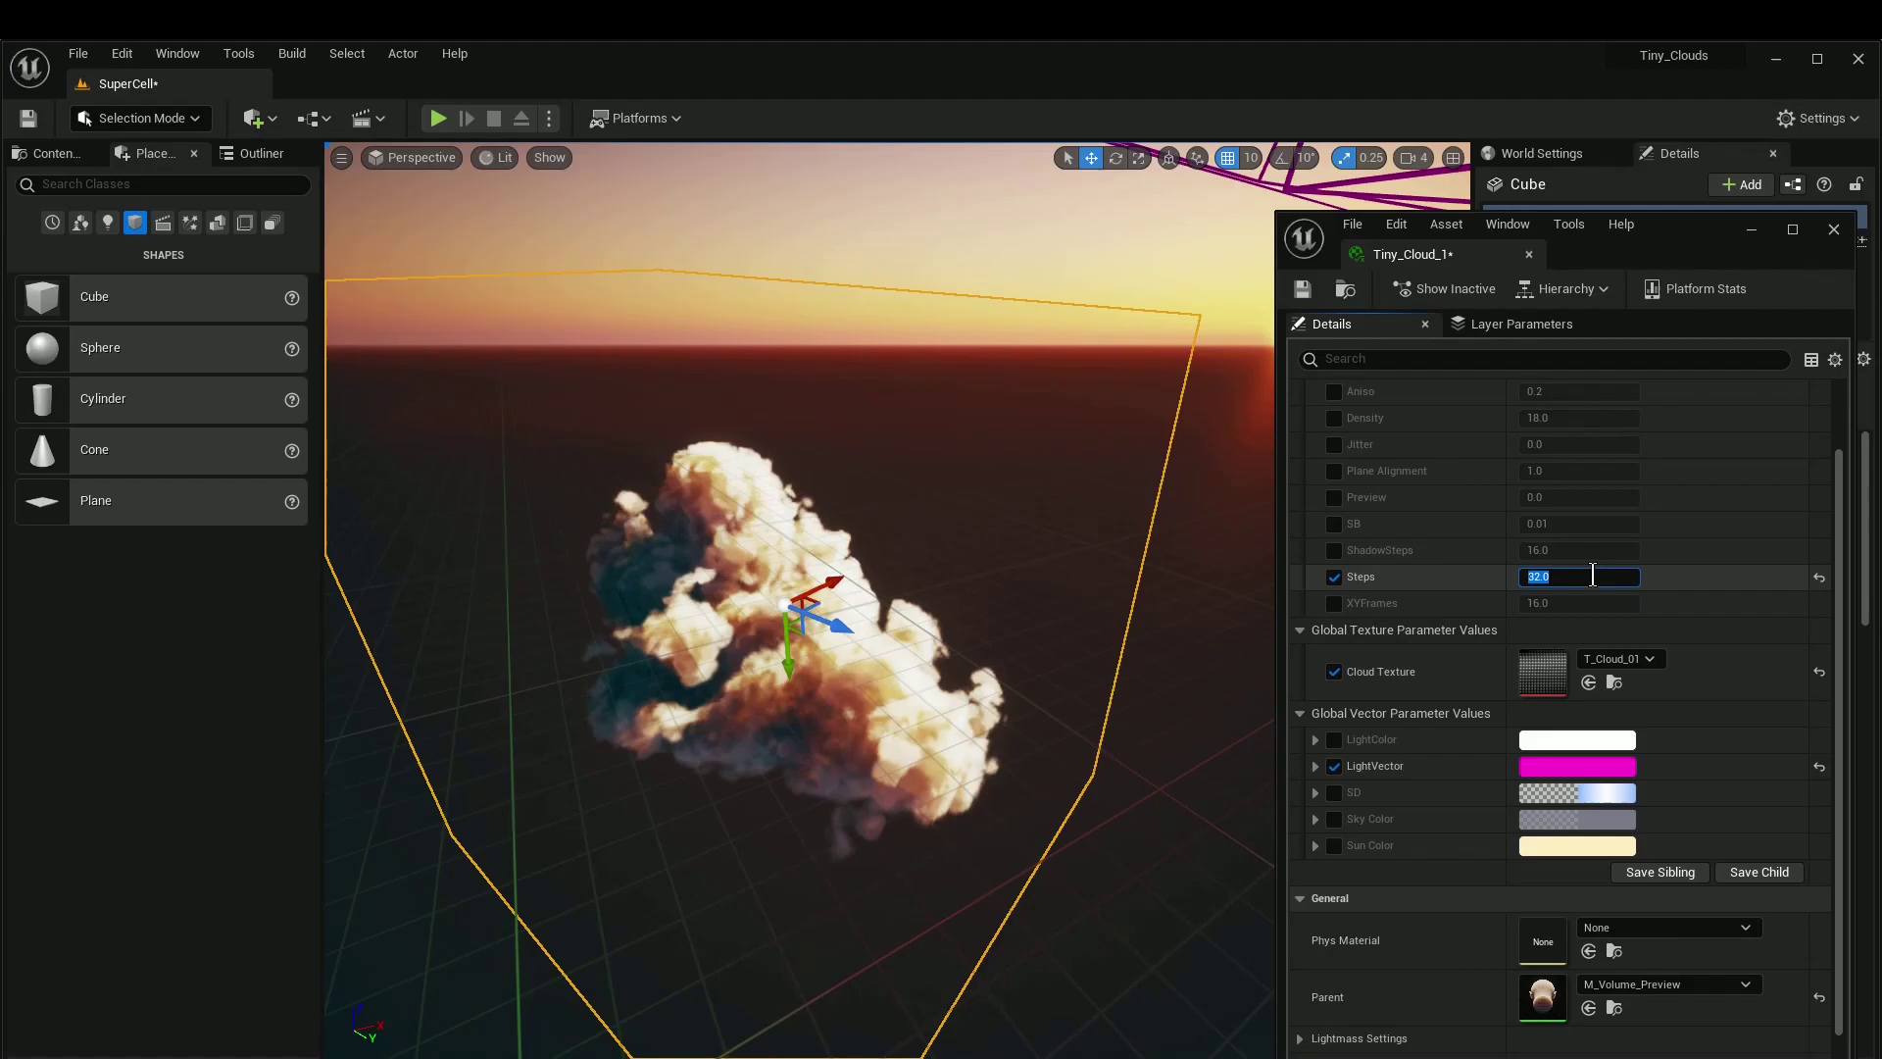
pyautogui.write('16')
pyautogui.press('Return')
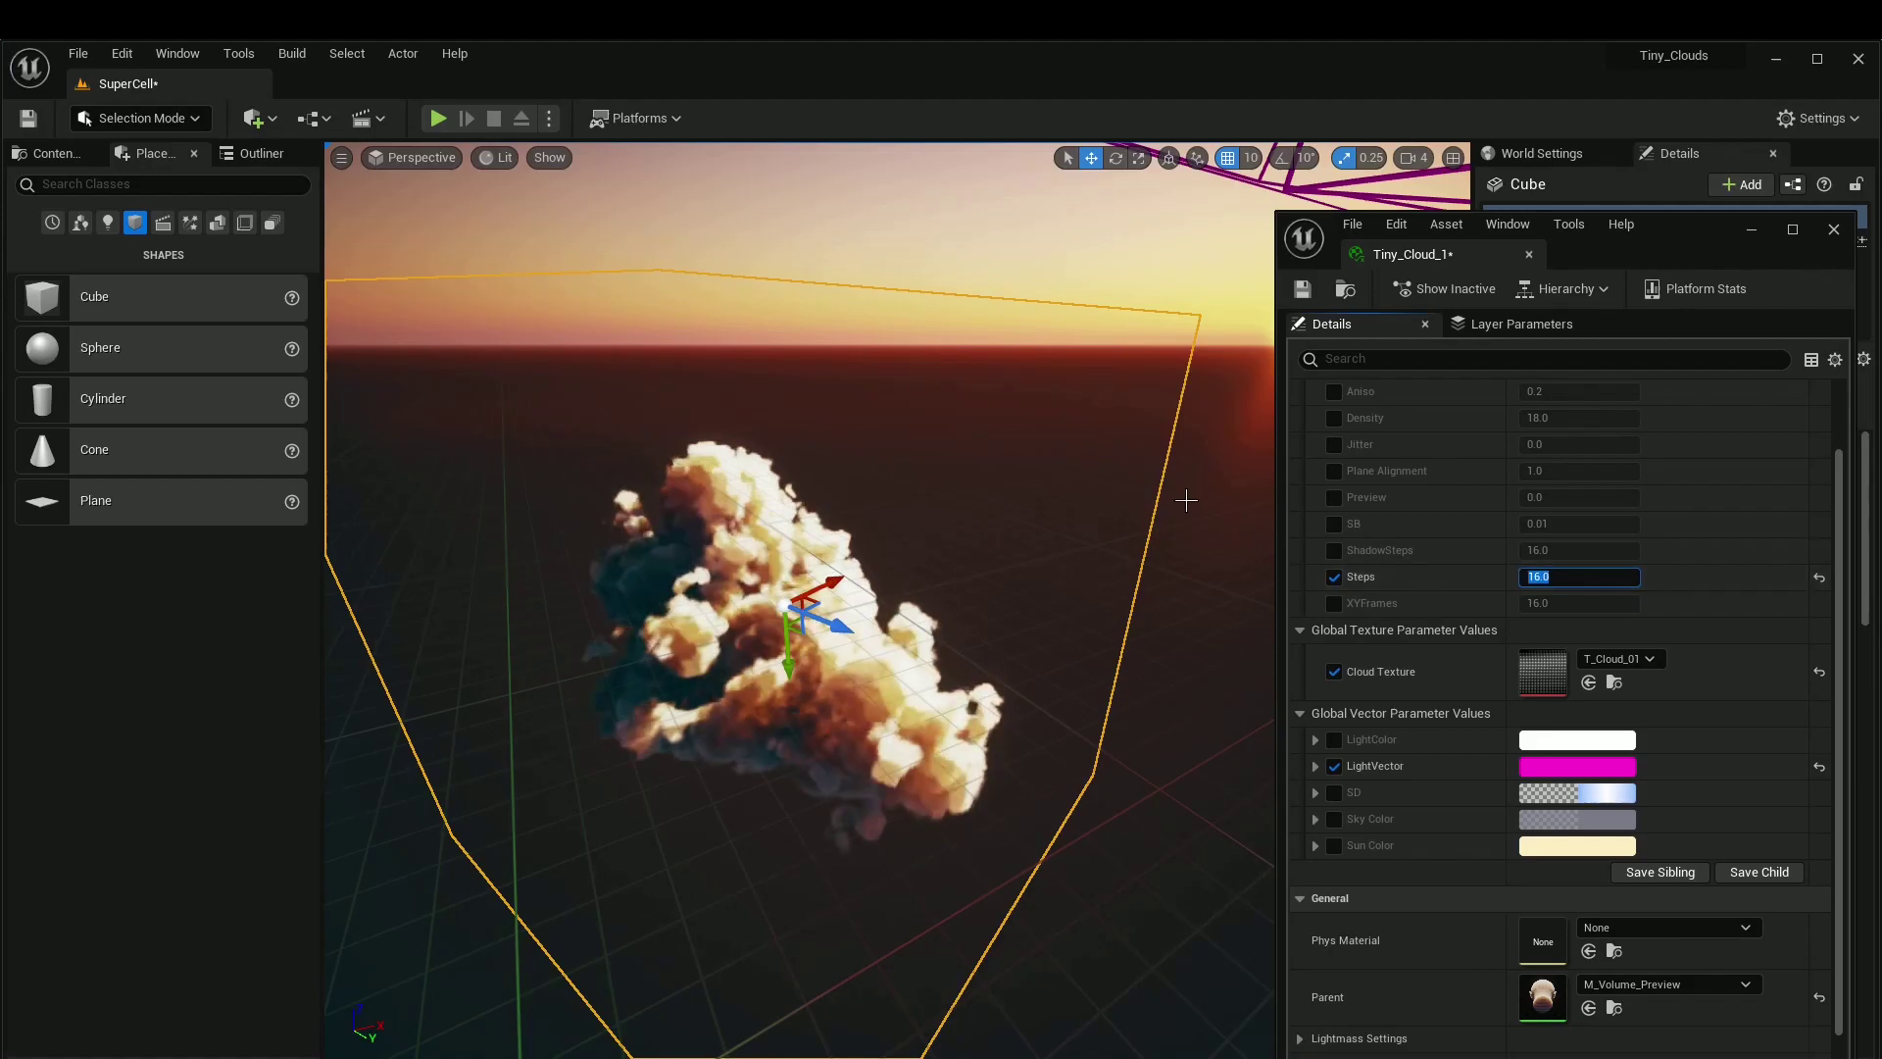
# Step: Inspect the low-step cloud from several sides and set the material's Steps parameter to 64
pyautogui.moveTo(1185, 500); pyautogui.dragTo(971, 481, button='right')
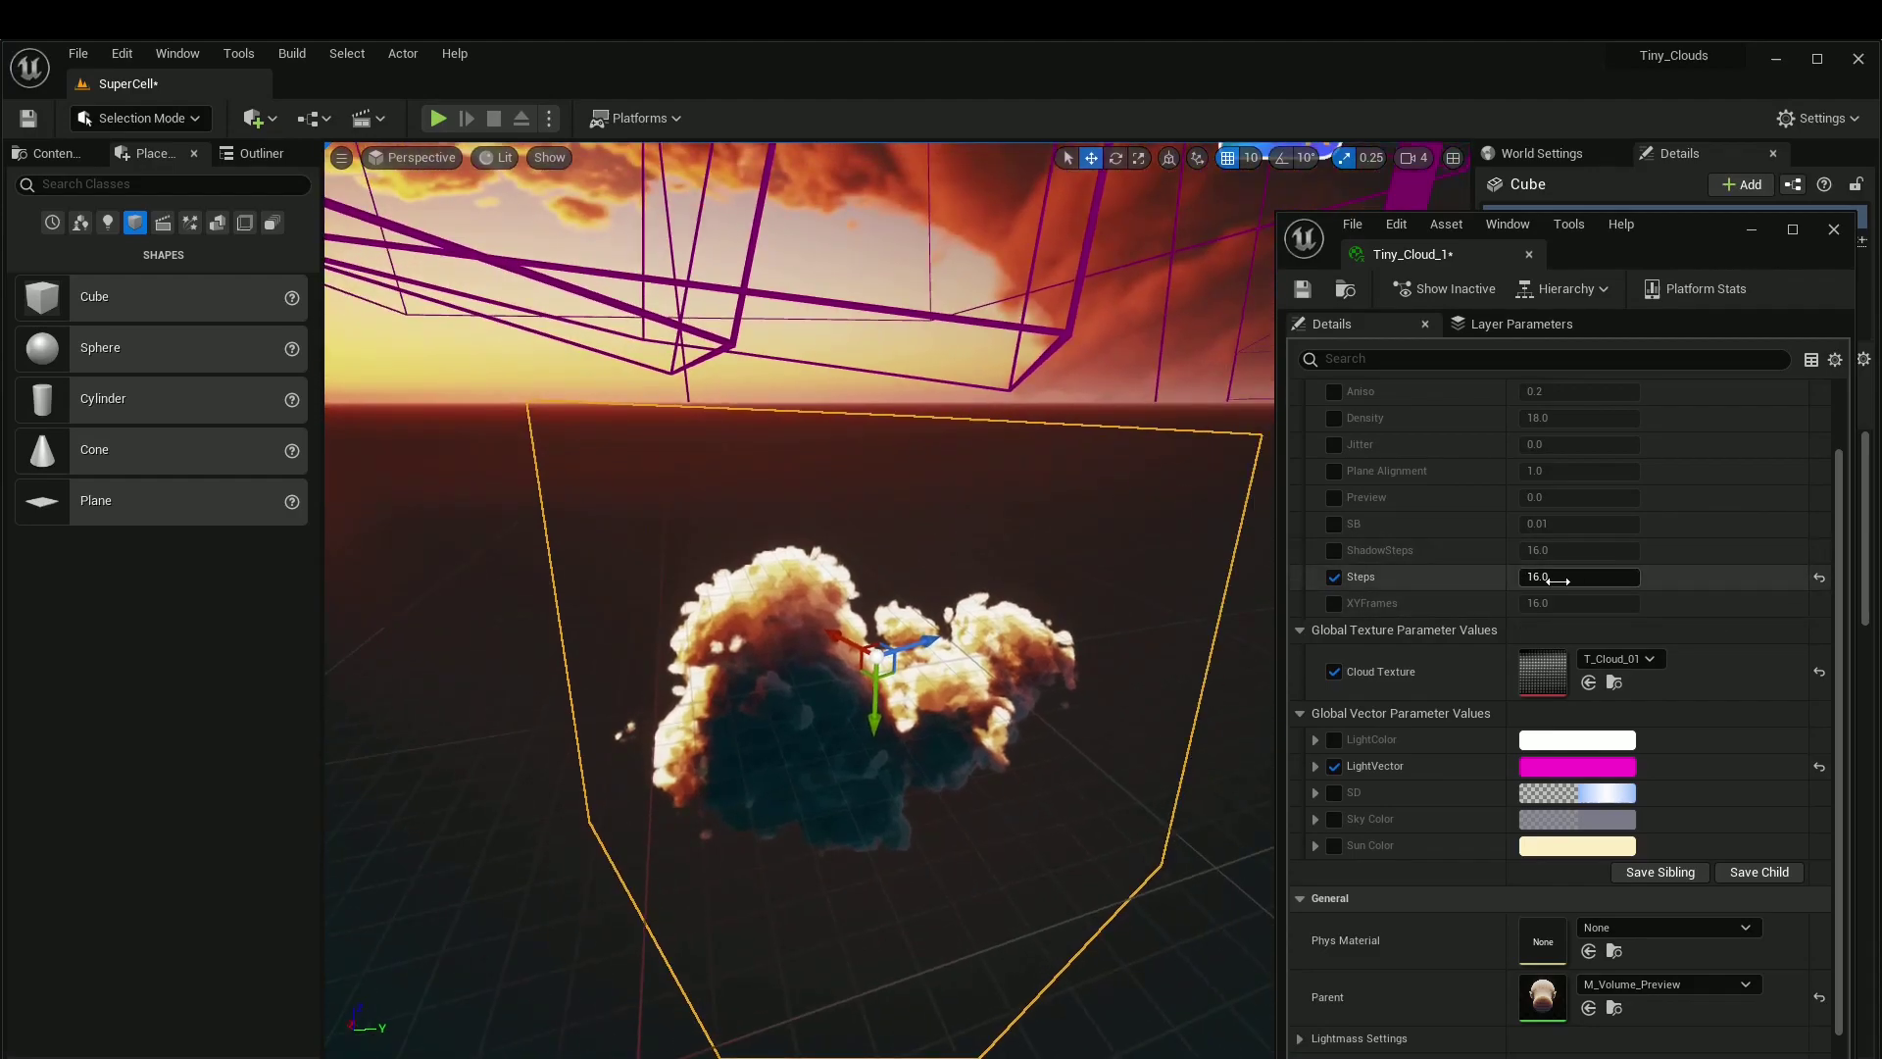
pyautogui.moveTo(1019, 589); pyautogui.dragTo(980, 706, button='right')
pyautogui.moveTo(829, 591)
pyautogui.mouseDown(button='right')
pyautogui.moveTo(809, 564)
pyautogui.moveTo(833, 568)
pyautogui.moveTo(829, 591)
pyautogui.mouseUp(button='right')
pyautogui.moveTo(983, 399); pyautogui.dragTo(1020, 328, button='right')
pyautogui.moveTo(833, 407); pyautogui.dragTo(858, 304, button='right')
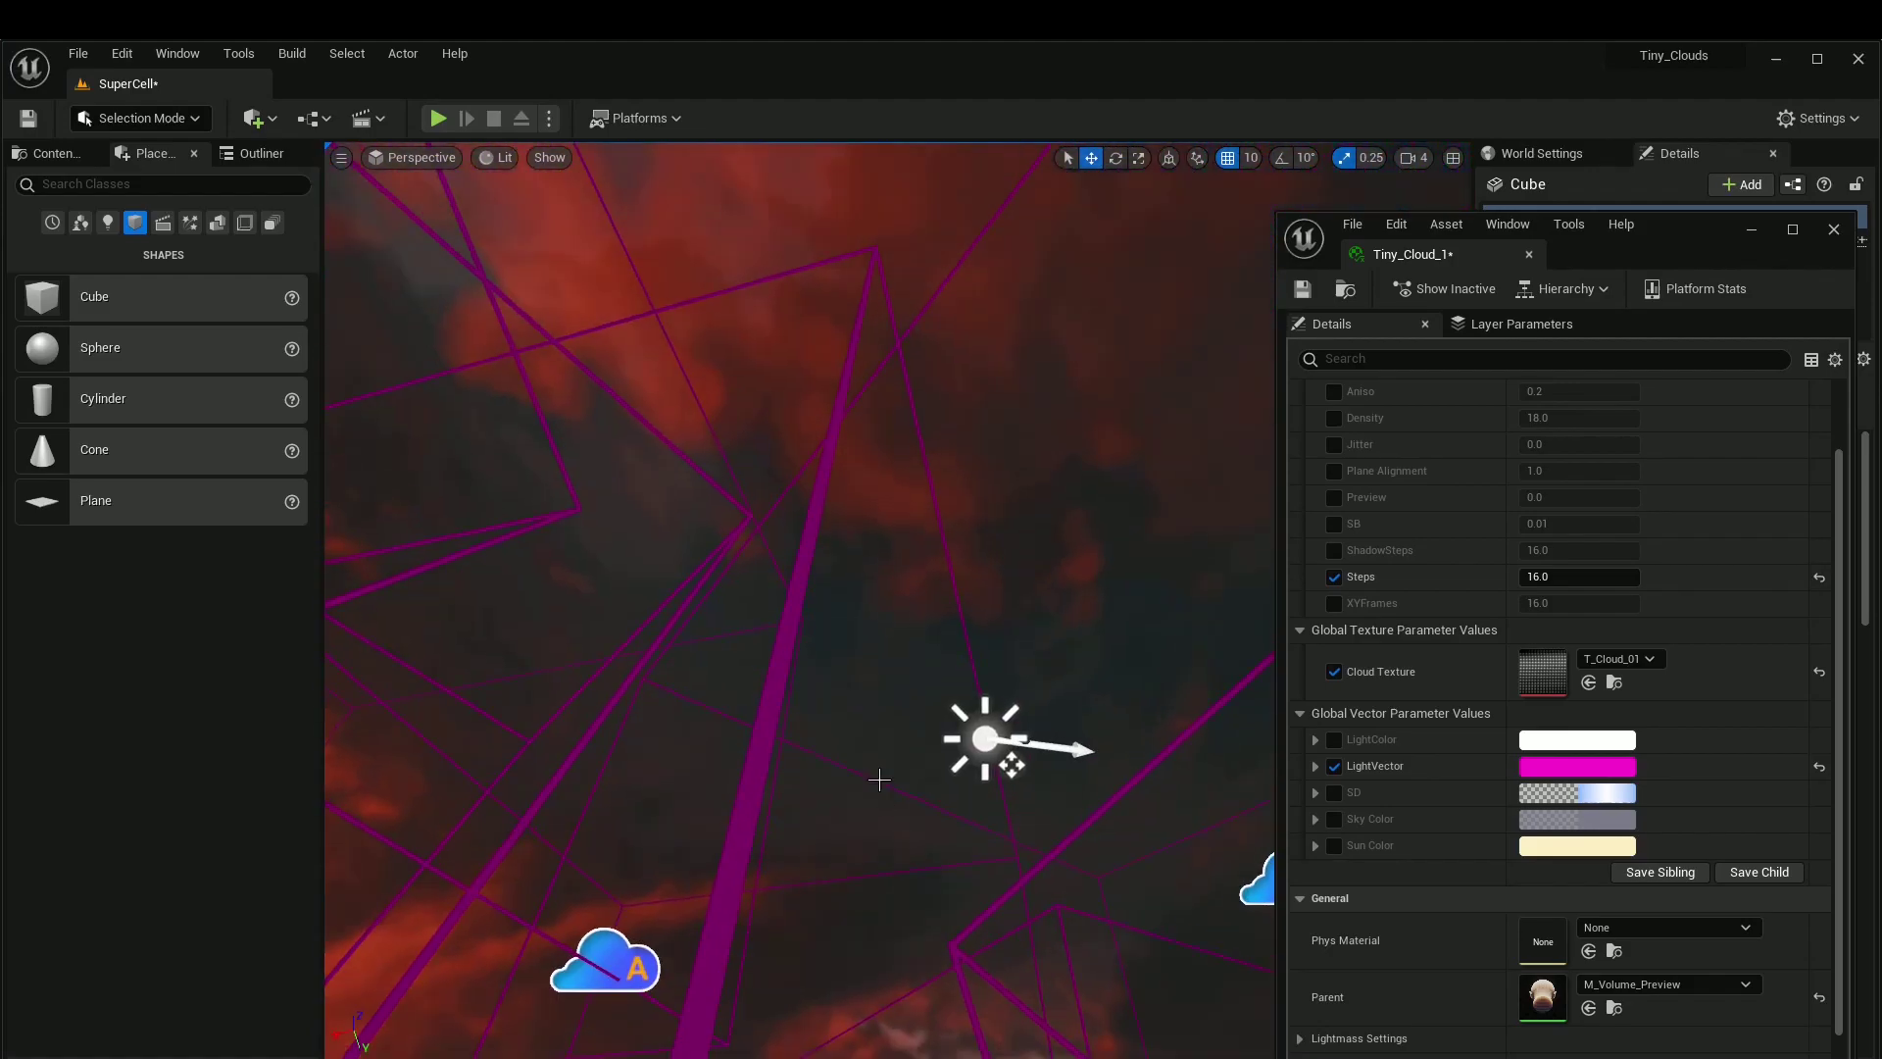
pyautogui.moveTo(944, 662); pyautogui.dragTo(833, 825, button='right')
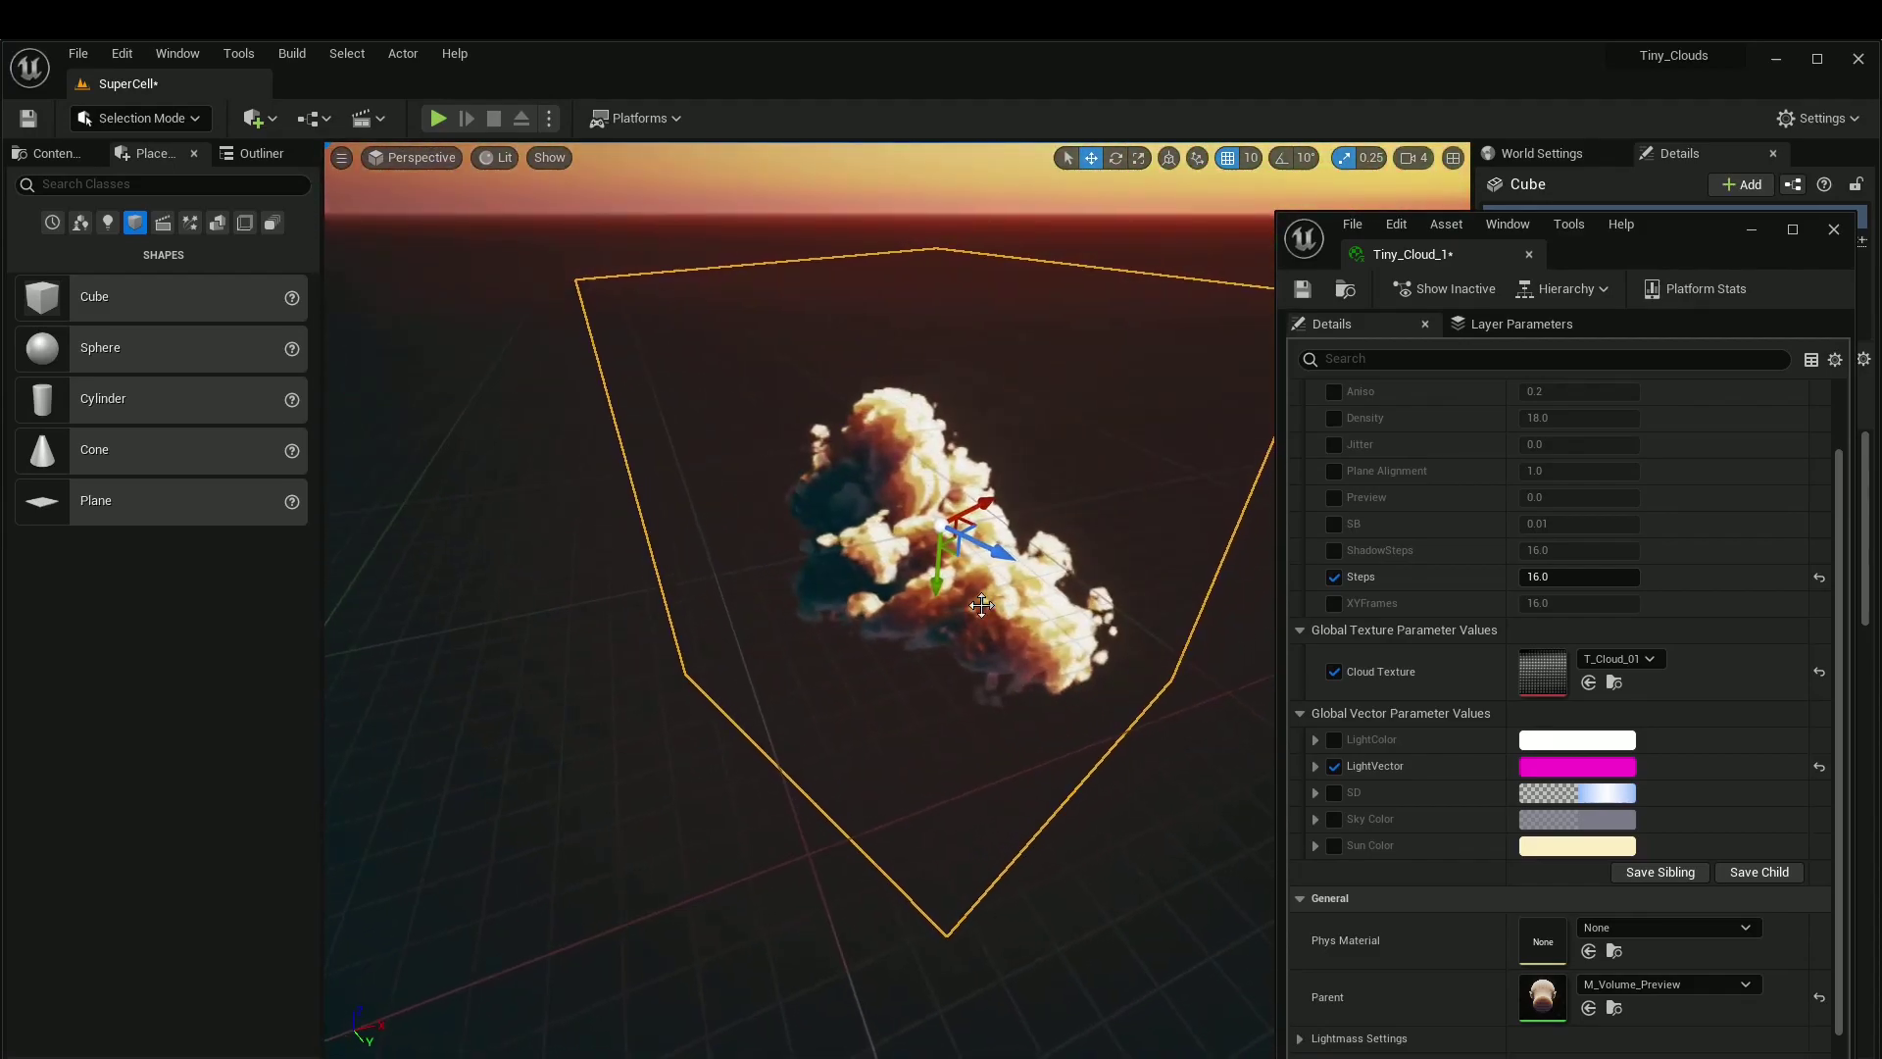
pyautogui.click(1550, 575)
pyautogui.write('64')
pyautogui.press('Return')
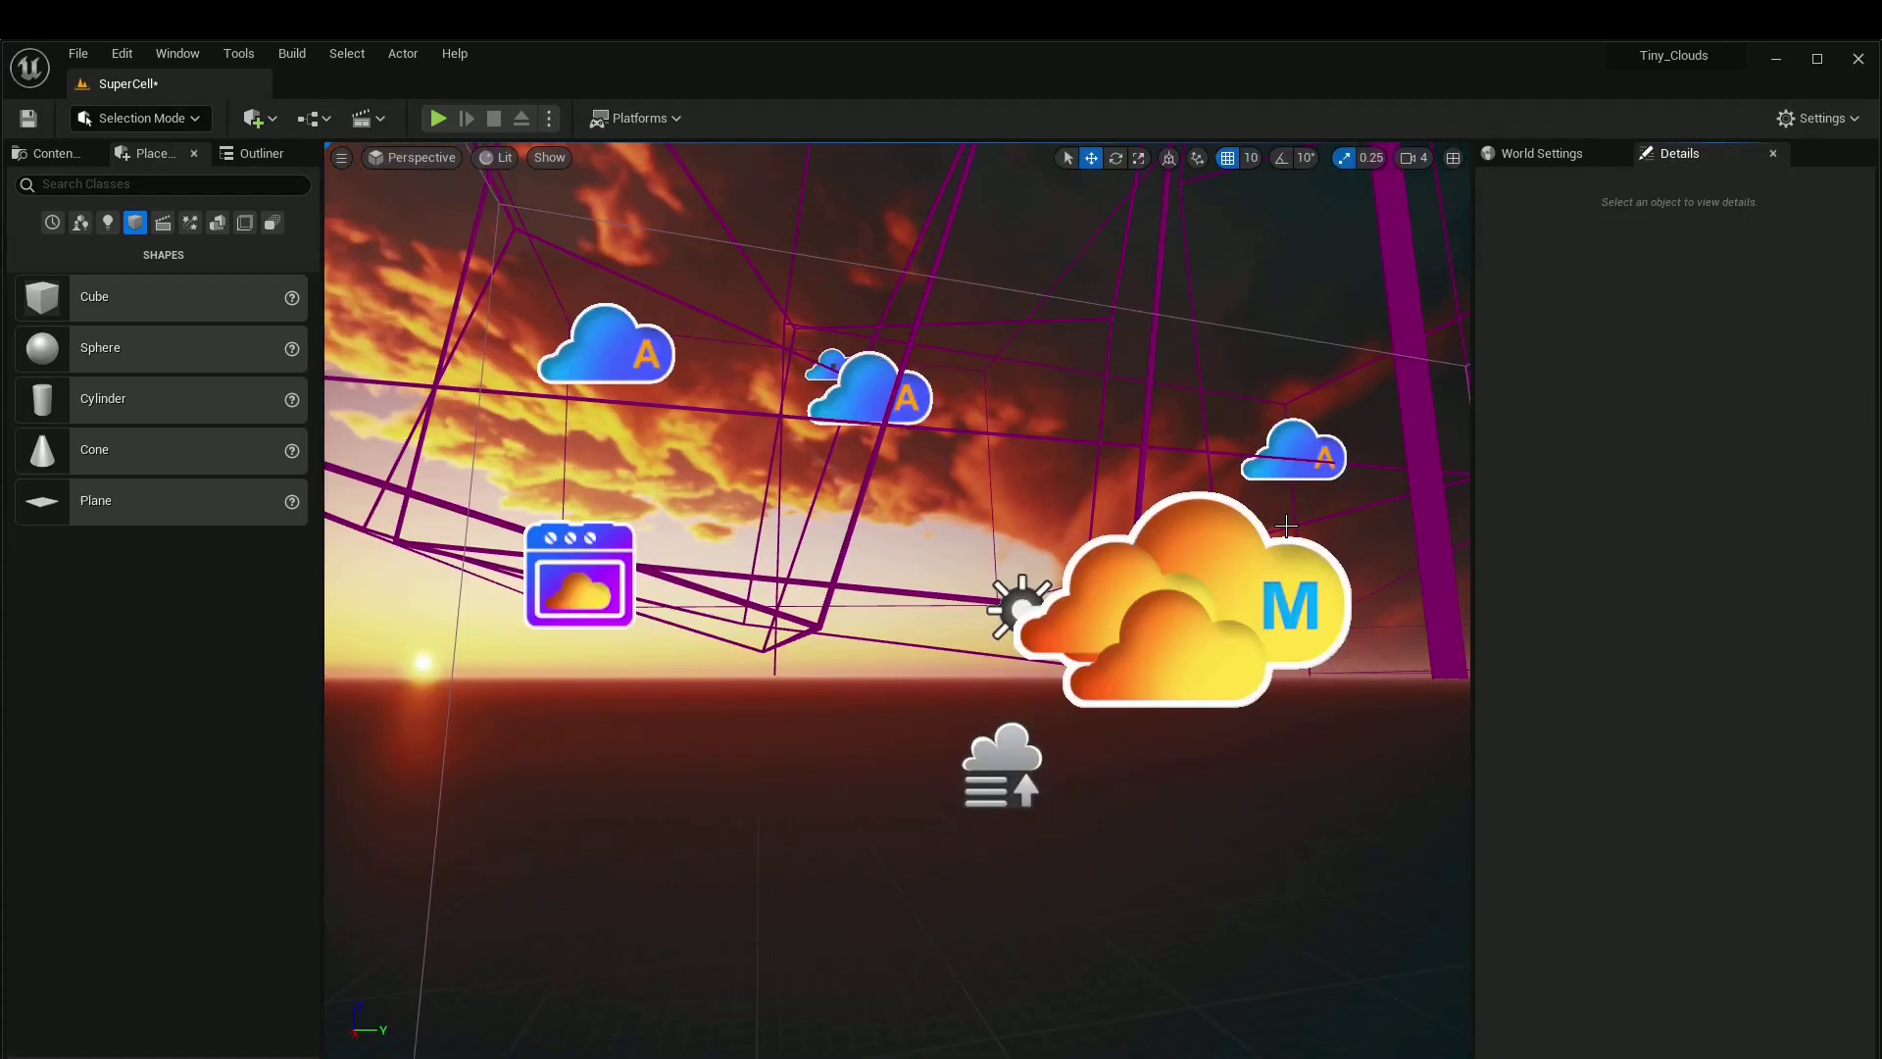
# Step: Examine the large clouds across the sunset sky, both with and without the editor icons and bounding boxes
pyautogui.moveTo(1149, 428); pyautogui.dragTo(1088, 383, button='right')
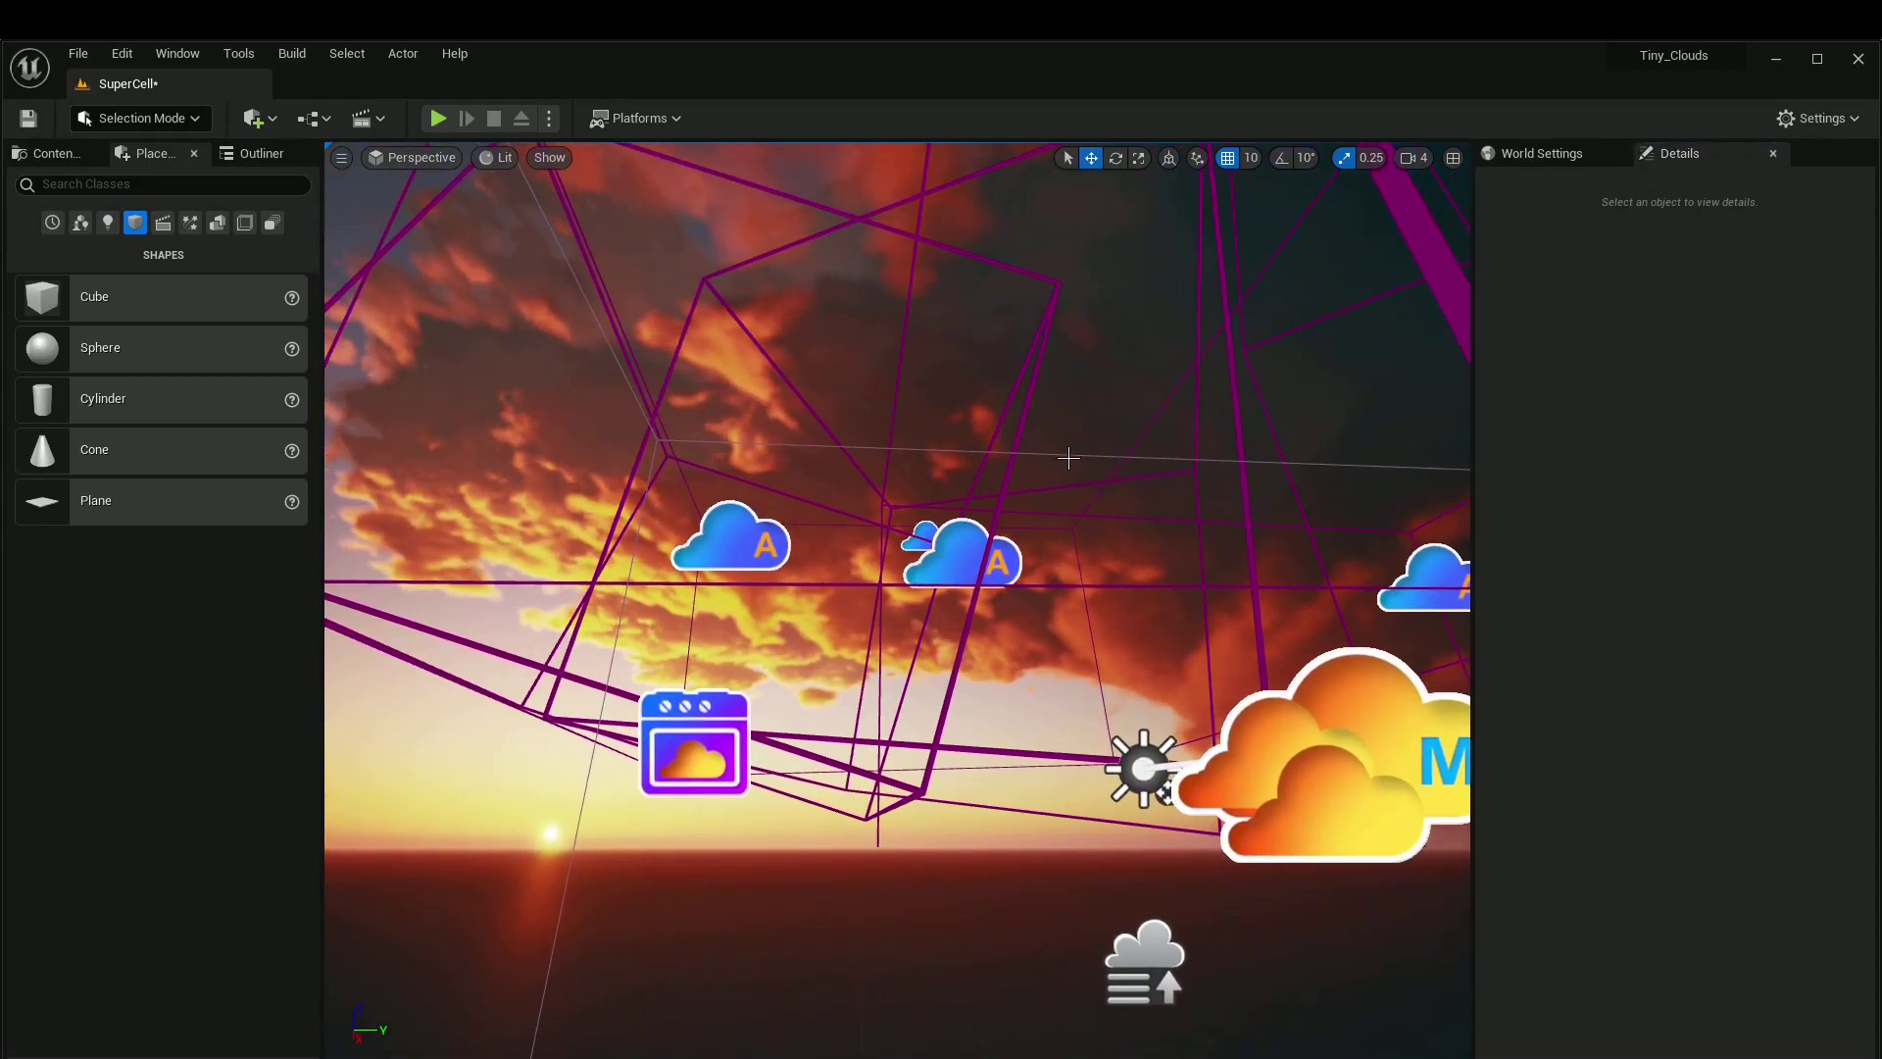
pyautogui.moveTo(1068, 458); pyautogui.dragTo(1149, 503, button='right')
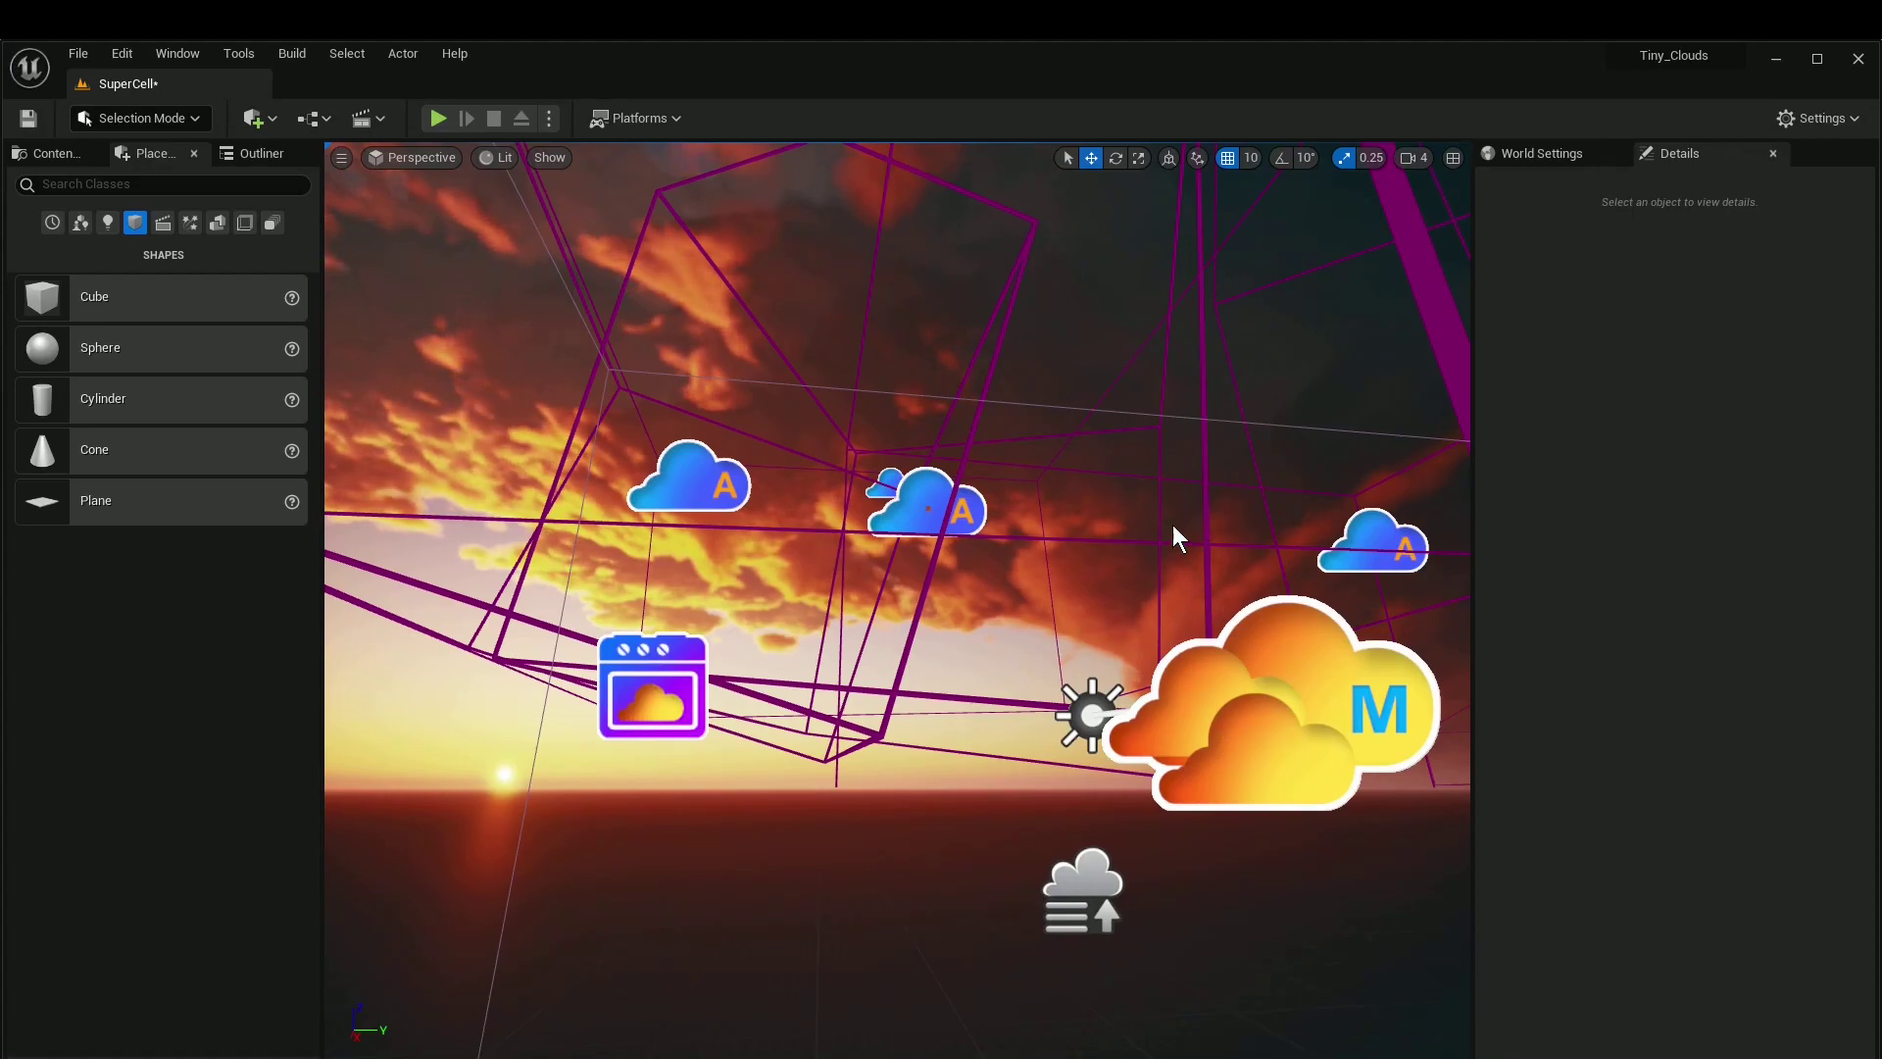
pyautogui.moveTo(1164, 541); pyautogui.dragTo(1156, 422, button='right')
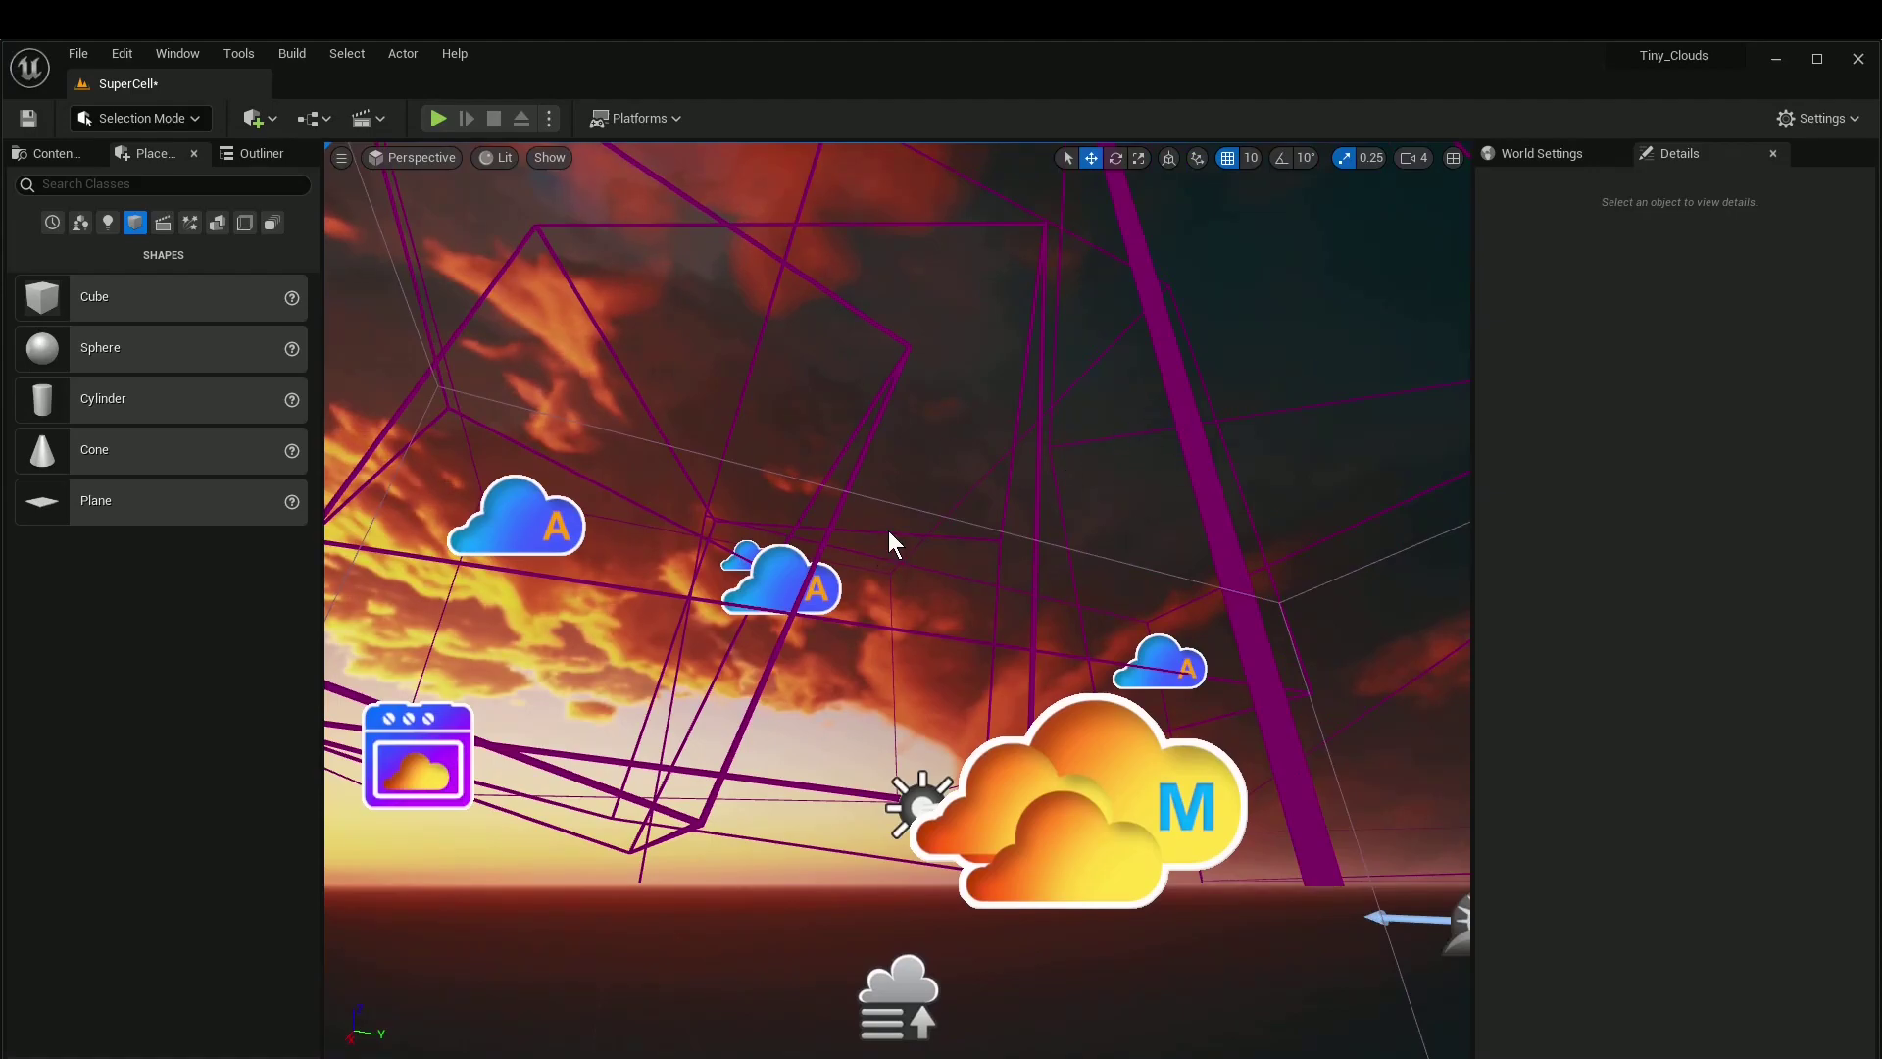
pyautogui.moveTo(888, 532)
pyautogui.mouseDown(button='right')
pyautogui.moveTo(884, 508)
pyautogui.moveTo(894, 529)
pyautogui.mouseUp(button='right')
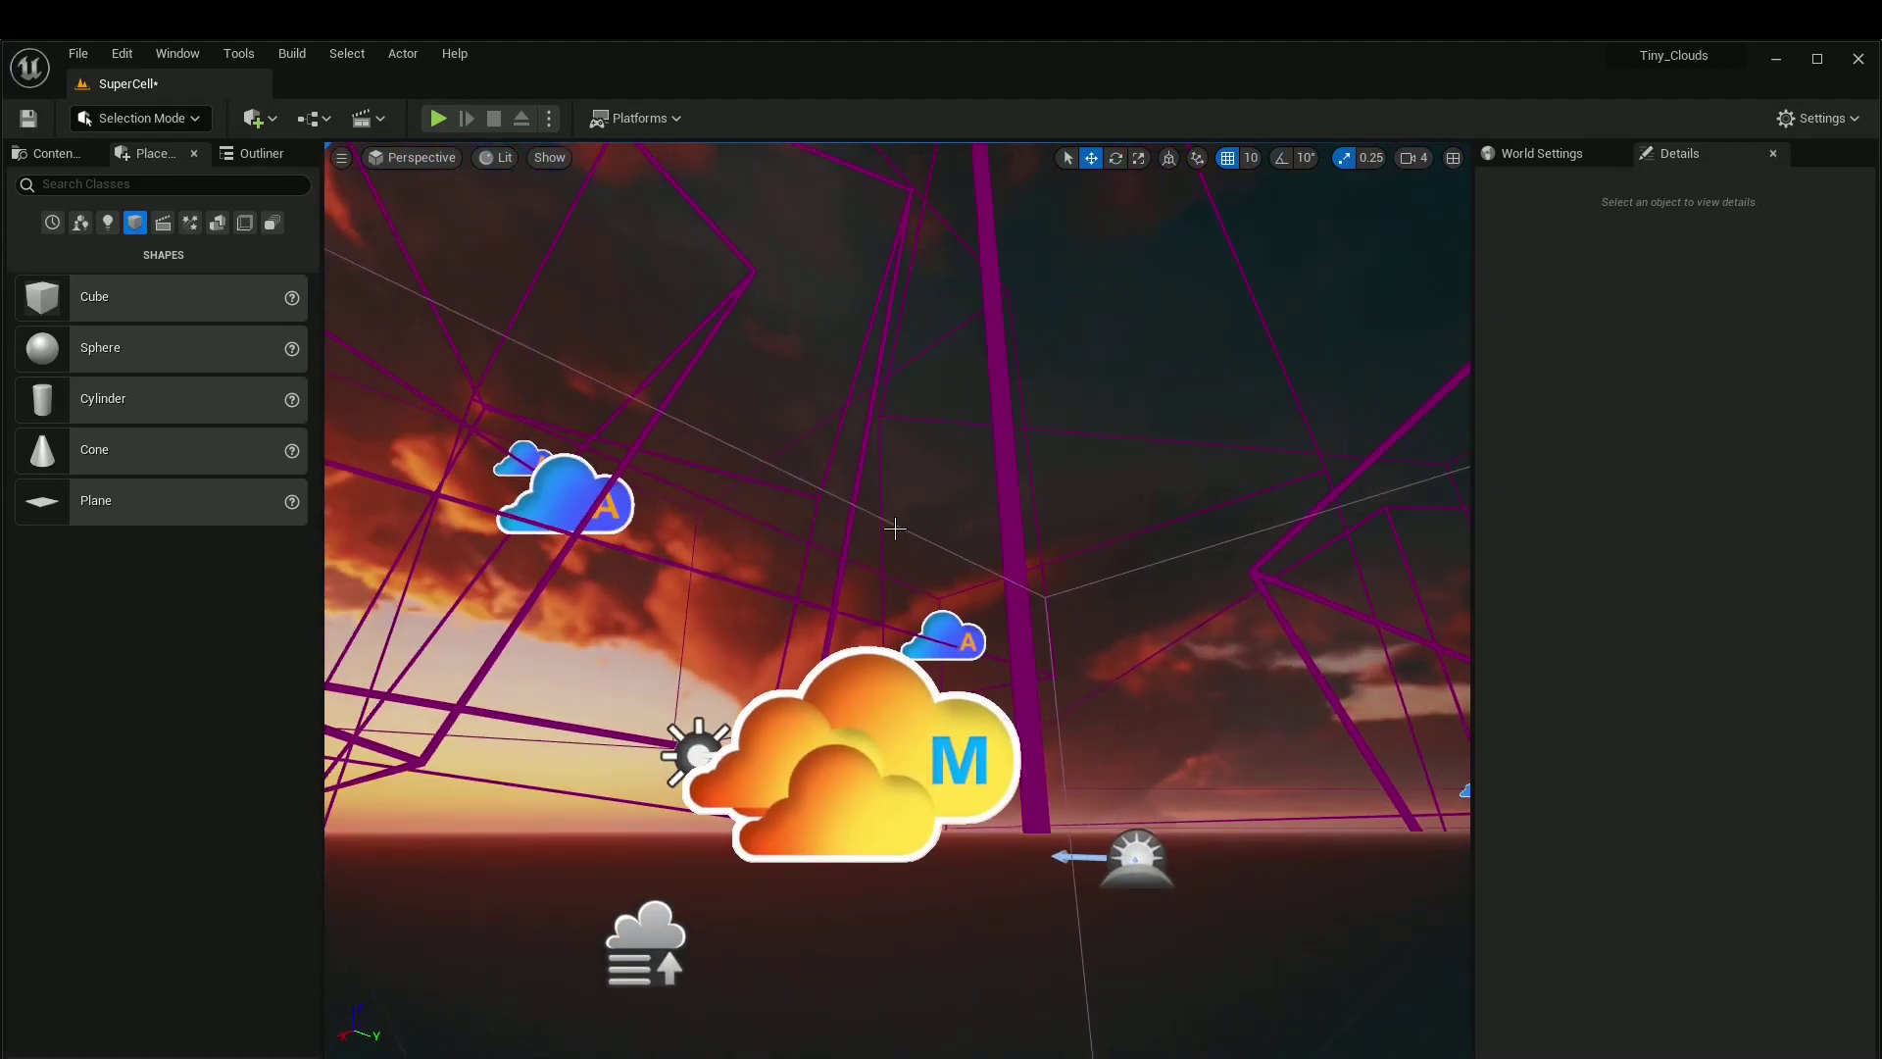
pyautogui.press('g')
pyautogui.moveTo(997, 612); pyautogui.dragTo(955, 741, button='right')
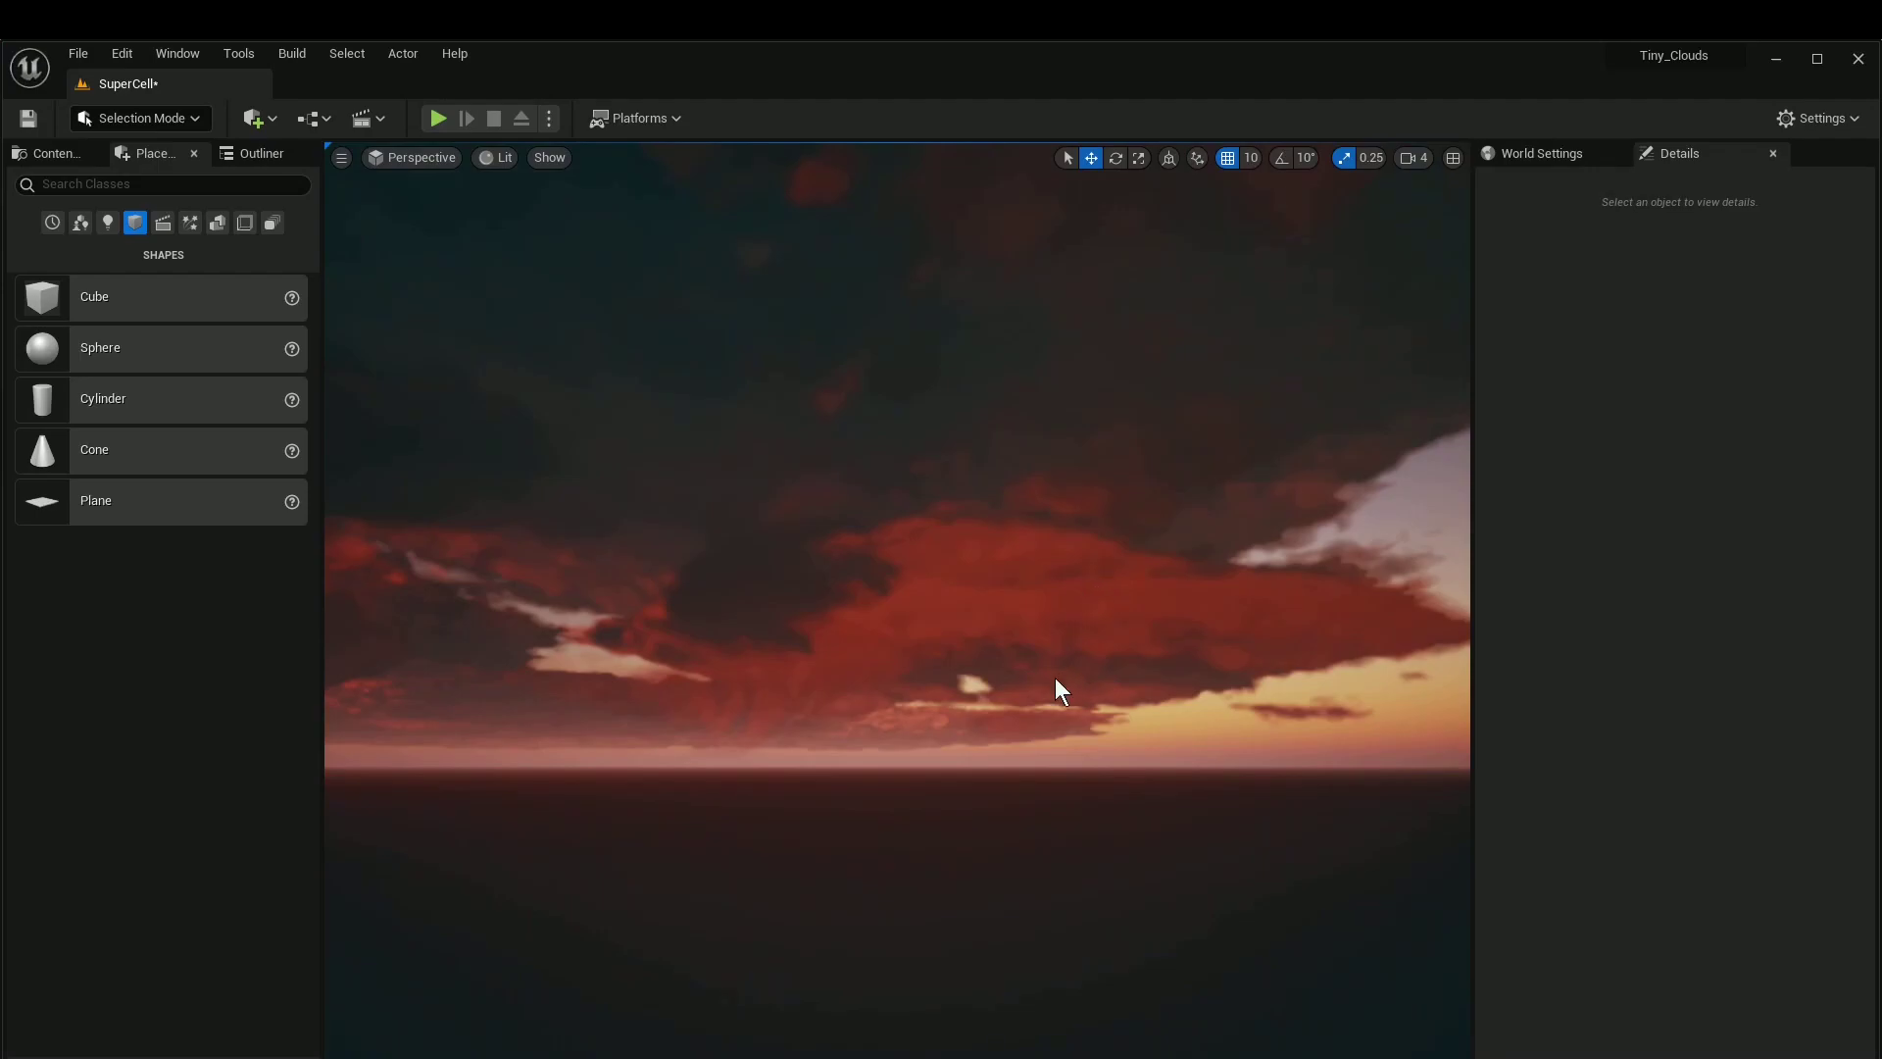
pyautogui.moveTo(1055, 678)
pyautogui.mouseDown(button='right')
pyautogui.moveTo(1092, 635)
pyautogui.moveTo(1157, 627)
pyautogui.moveTo(1142, 530)
pyautogui.moveTo(1053, 627)
pyautogui.moveTo(1056, 698)
pyautogui.mouseUp(button='right')
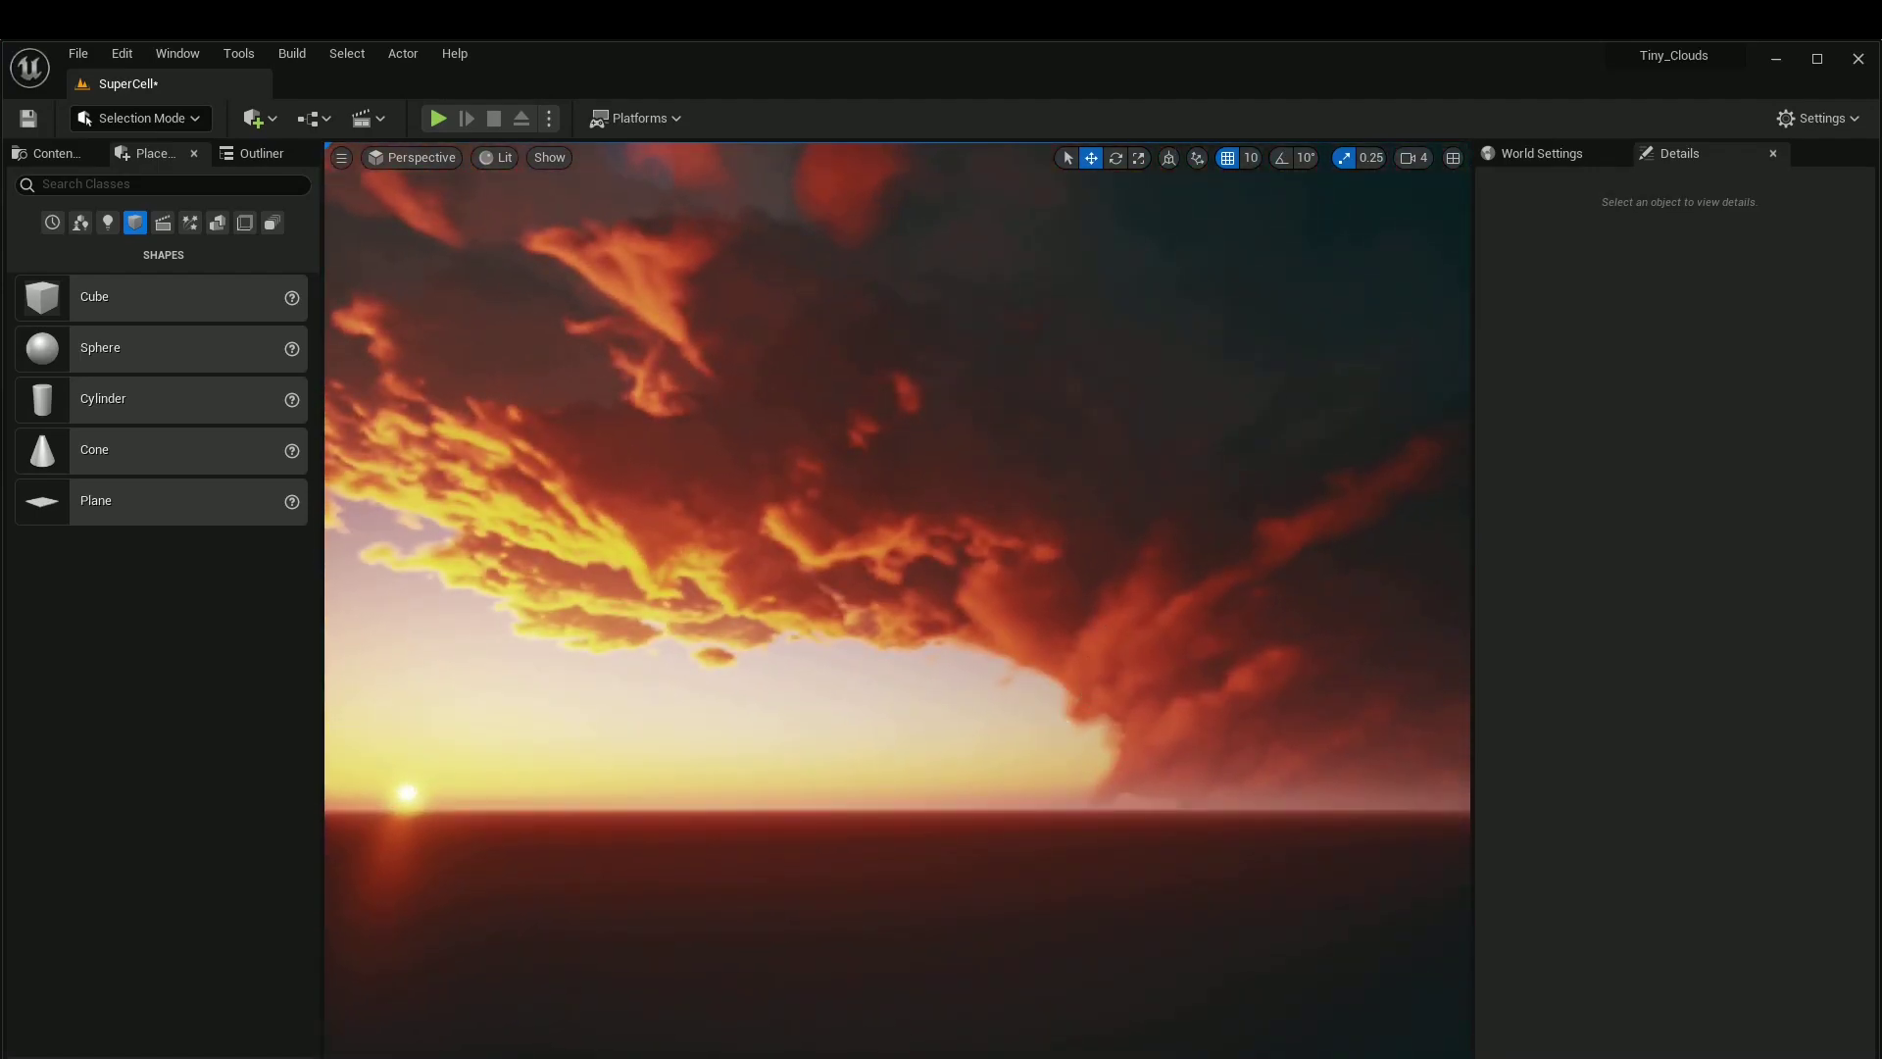
pyautogui.moveTo(1098, 618); pyautogui.dragTo(1078, 647, button='right')
pyautogui.moveTo(1126, 576); pyautogui.dragTo(1066, 565, button='right')
pyautogui.press('g')
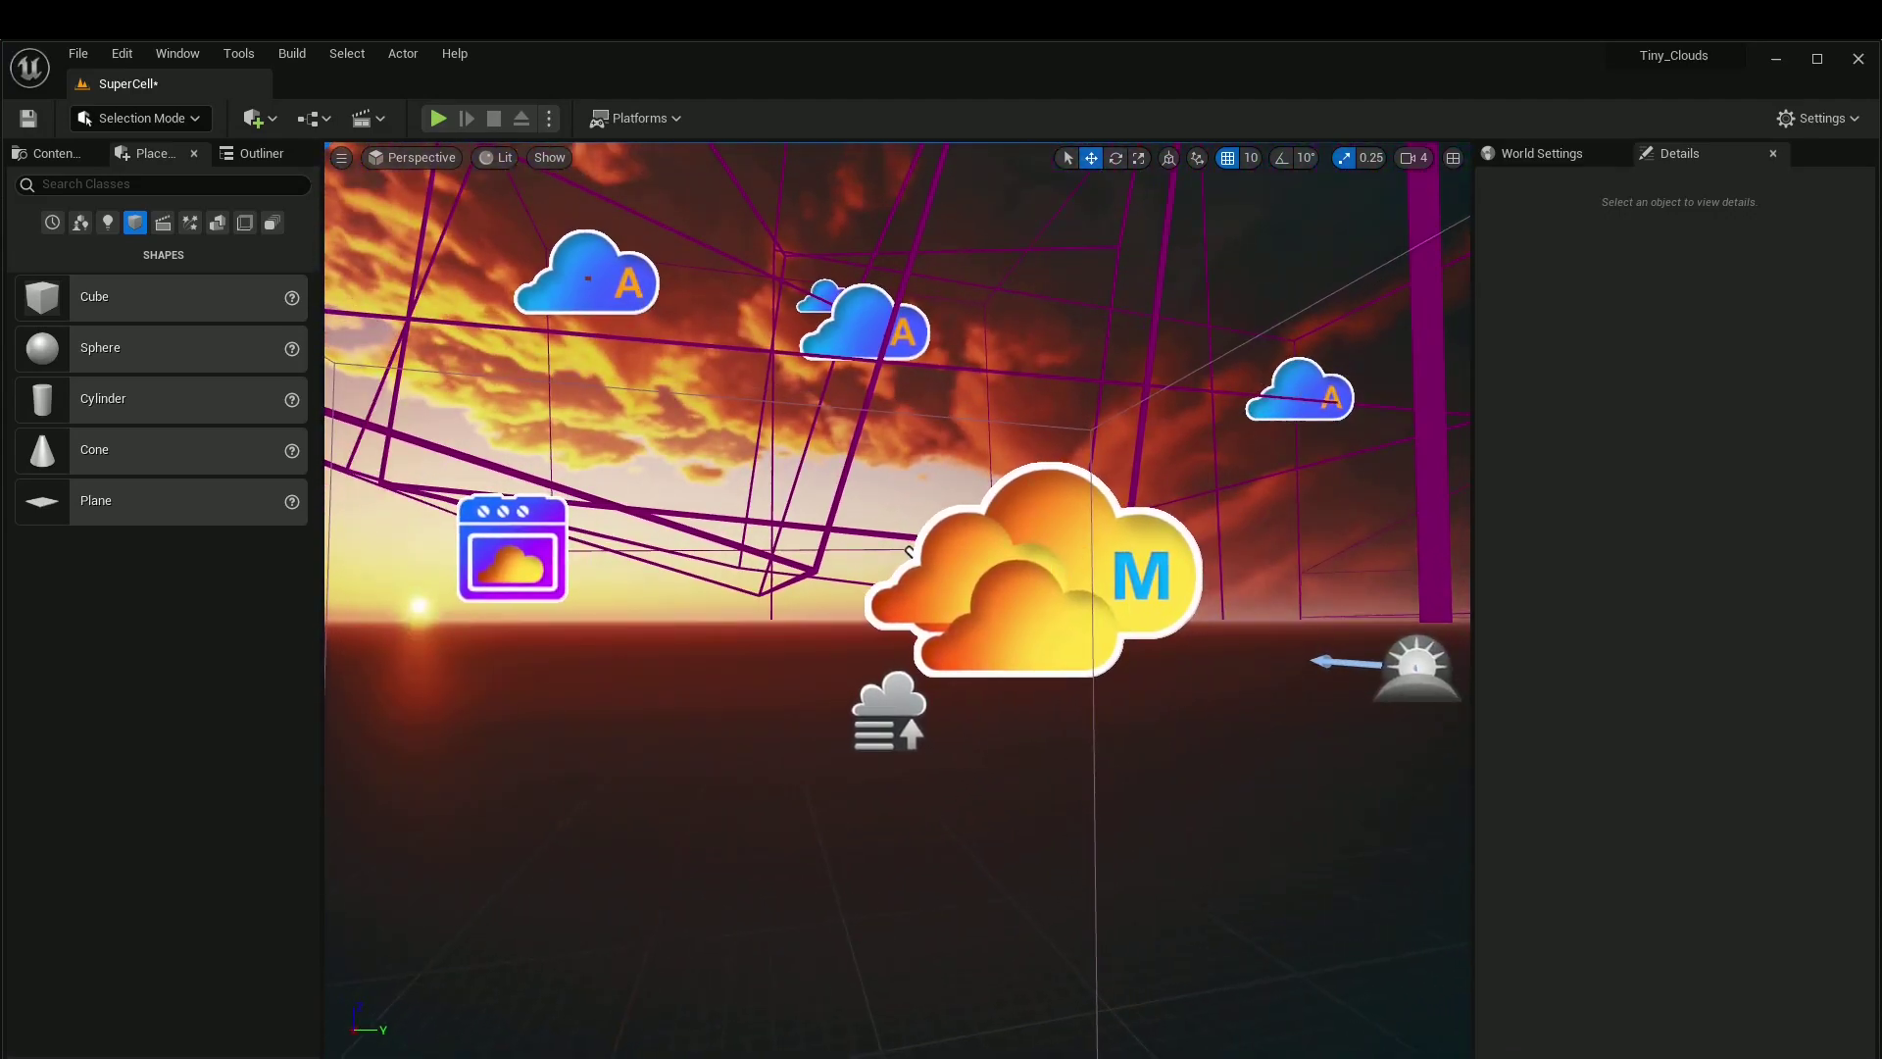
# Step: Turn on the live sky for CloudScape_Base and select the sky cloud CloudScape_Actor12
pyautogui.click(909, 550)
pyautogui.press('f')
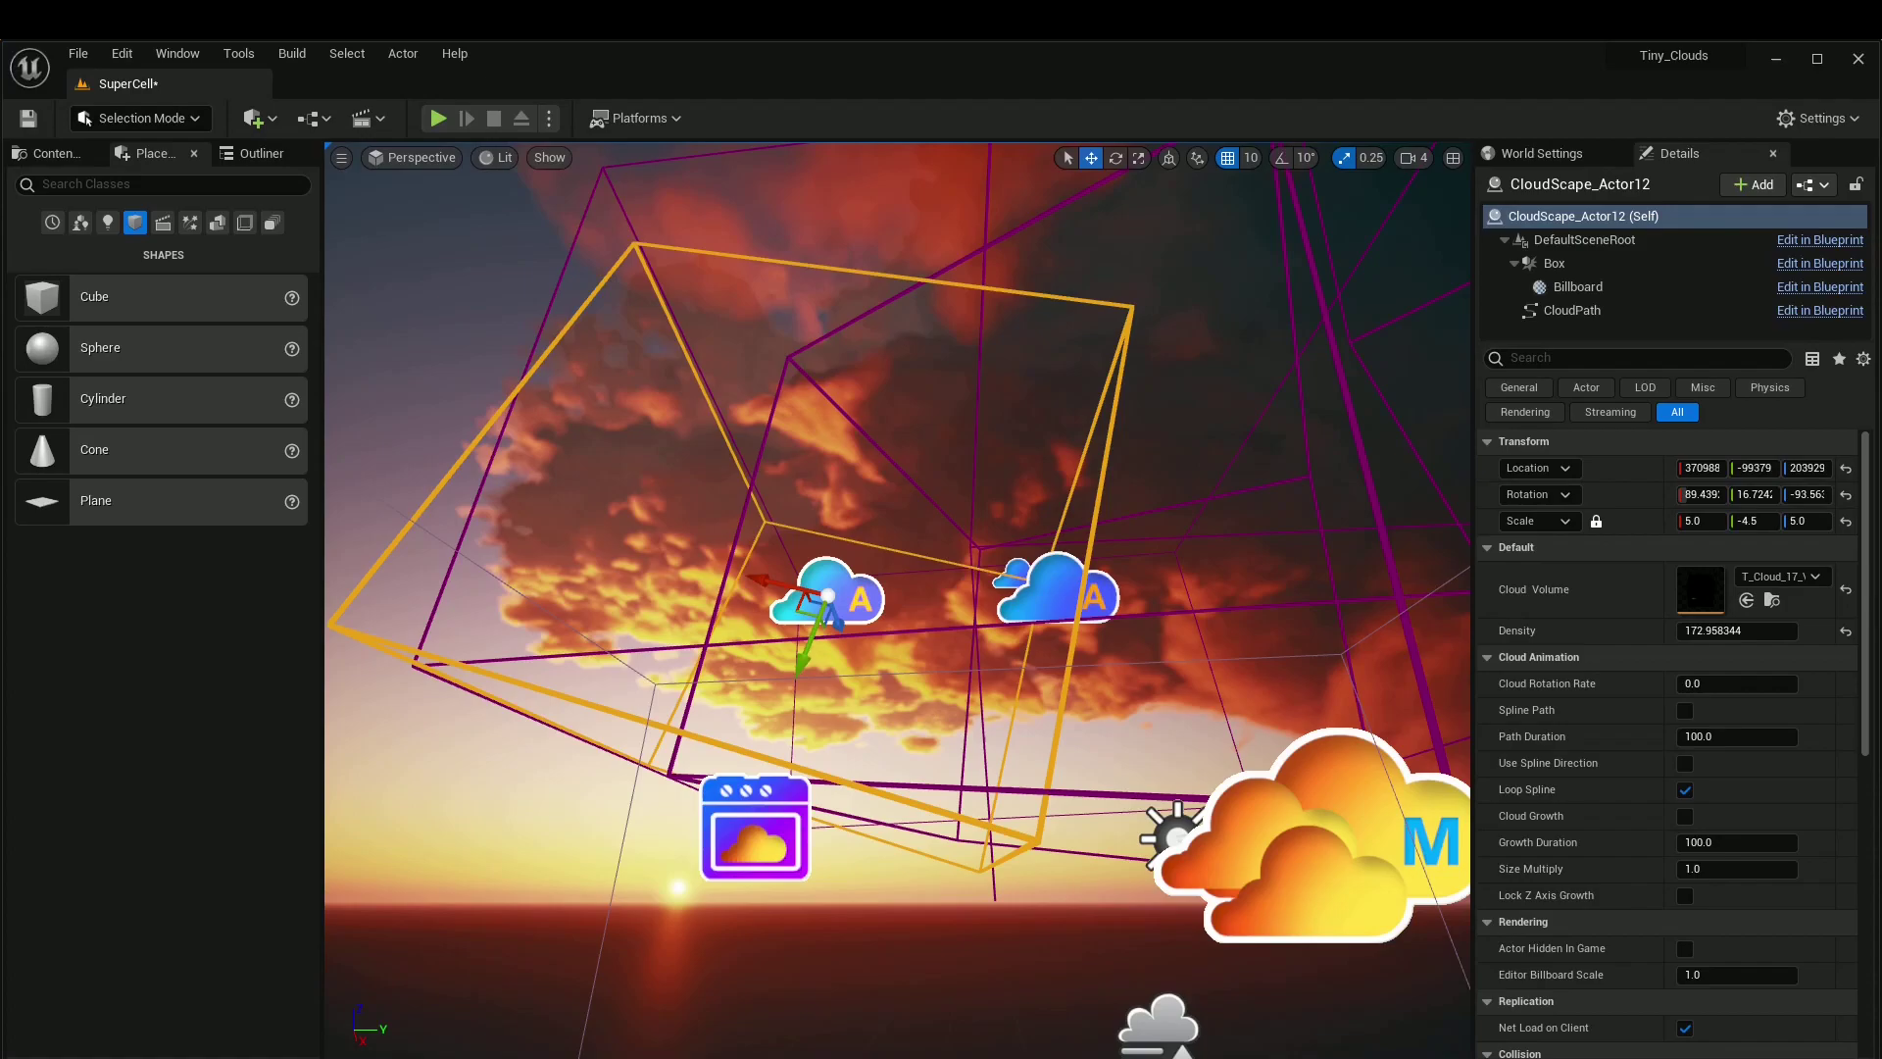
pyautogui.click(1314, 843)
pyautogui.scroll(-5, 1582, 845)
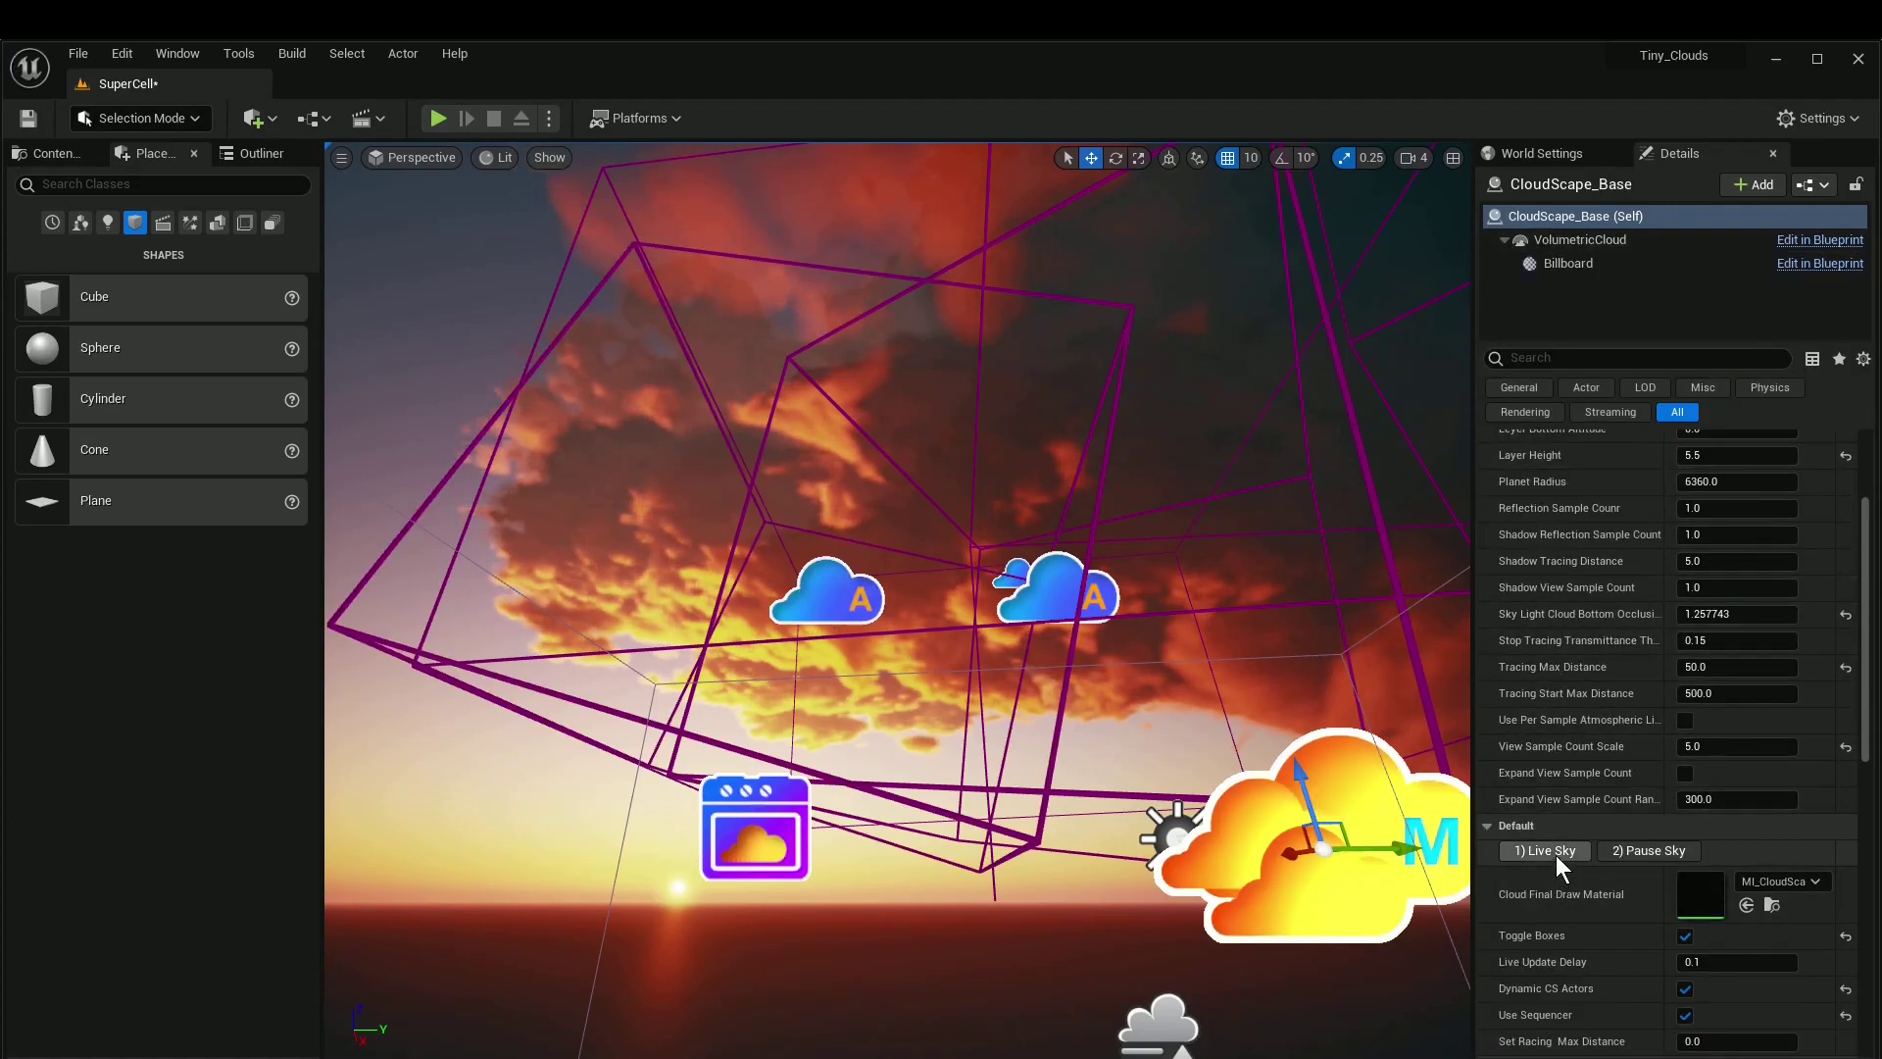
pyautogui.click(828, 588)
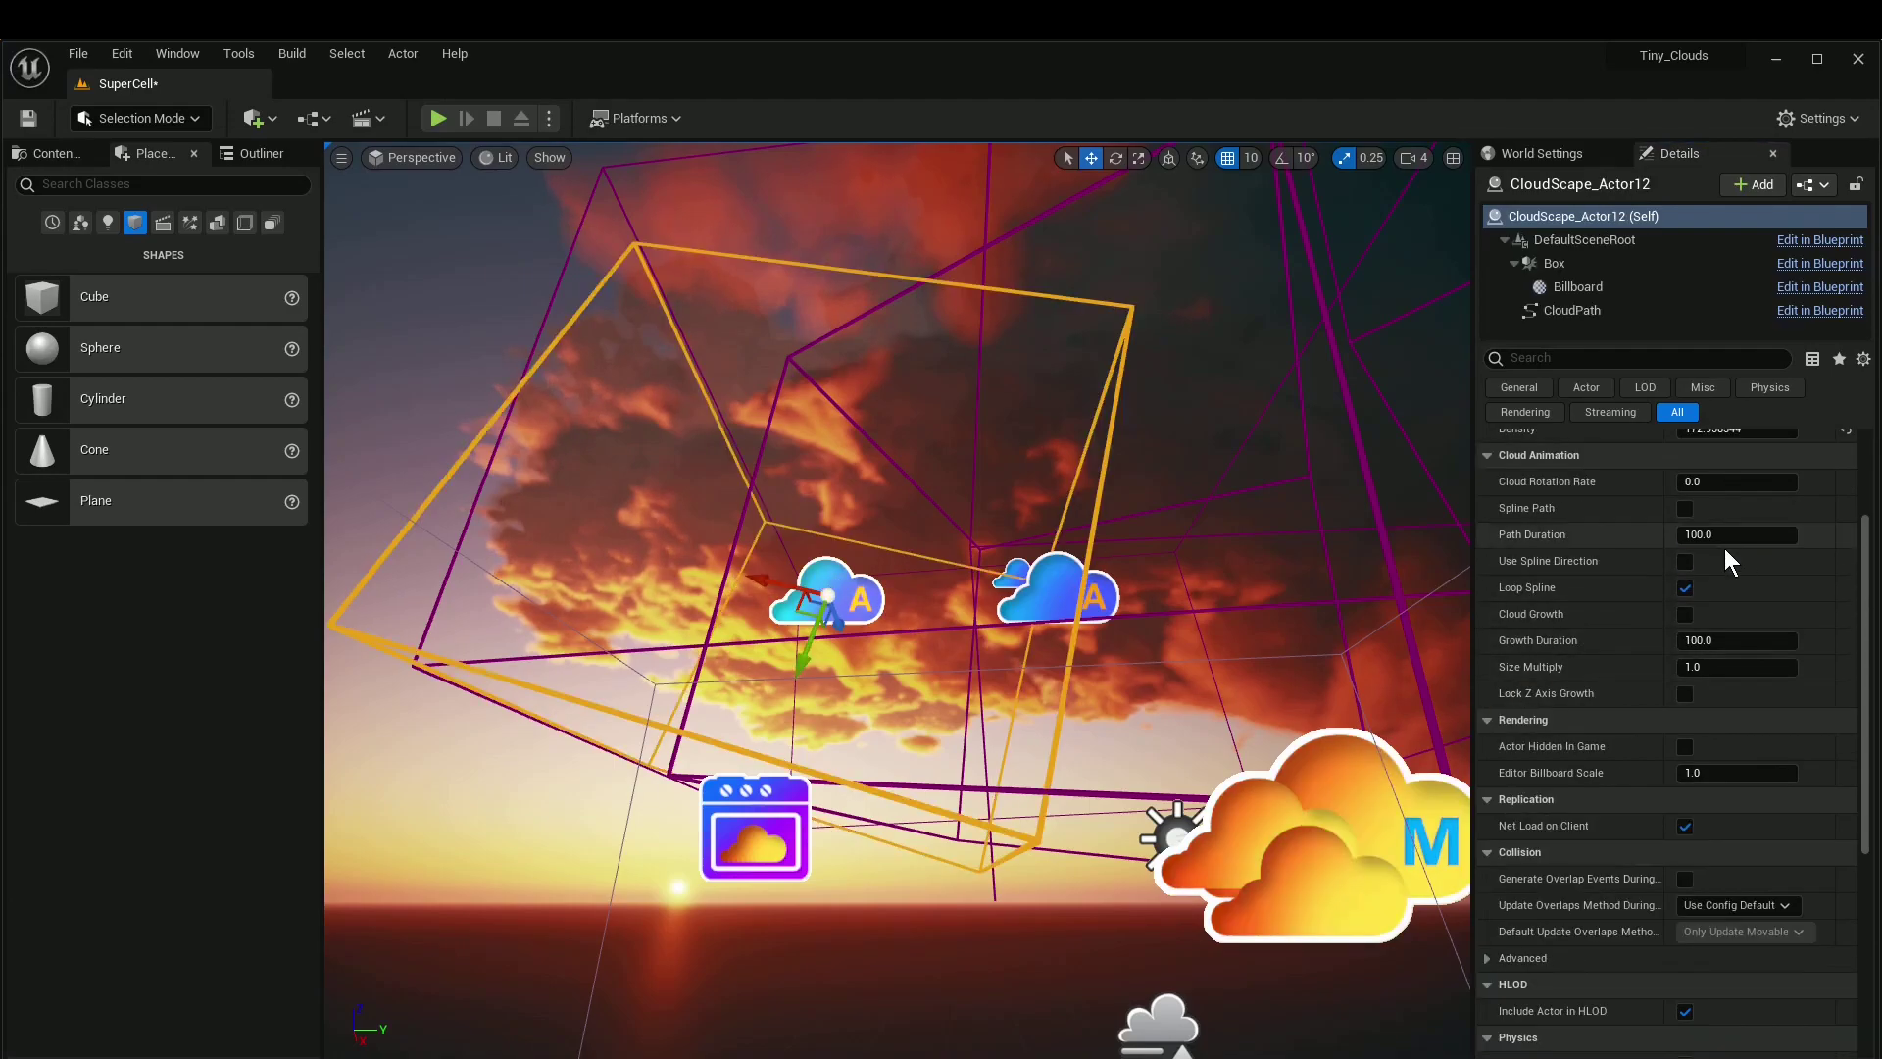
pyautogui.scroll(3, 1731, 554)
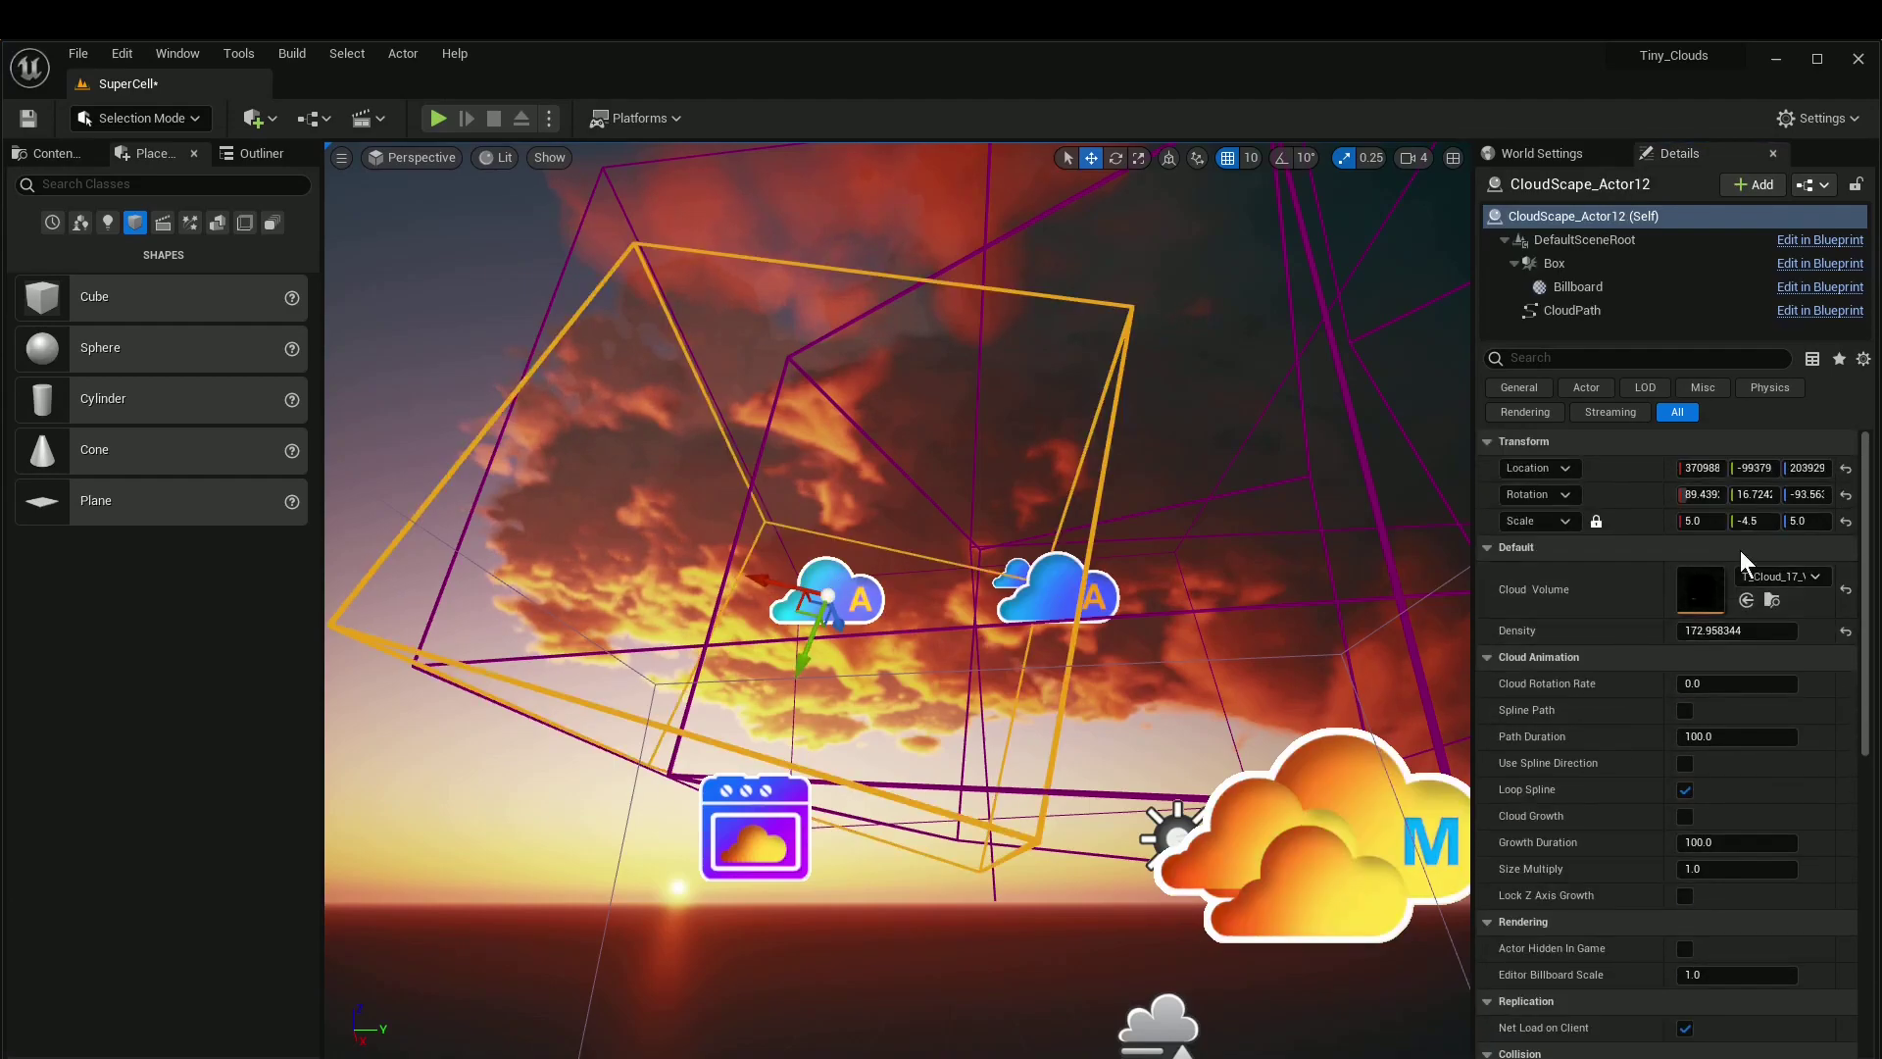
# Step: Reset the rotation of CloudScape_Actor12 and turn it about 90° around the X axis
pyautogui.click(1846, 494)
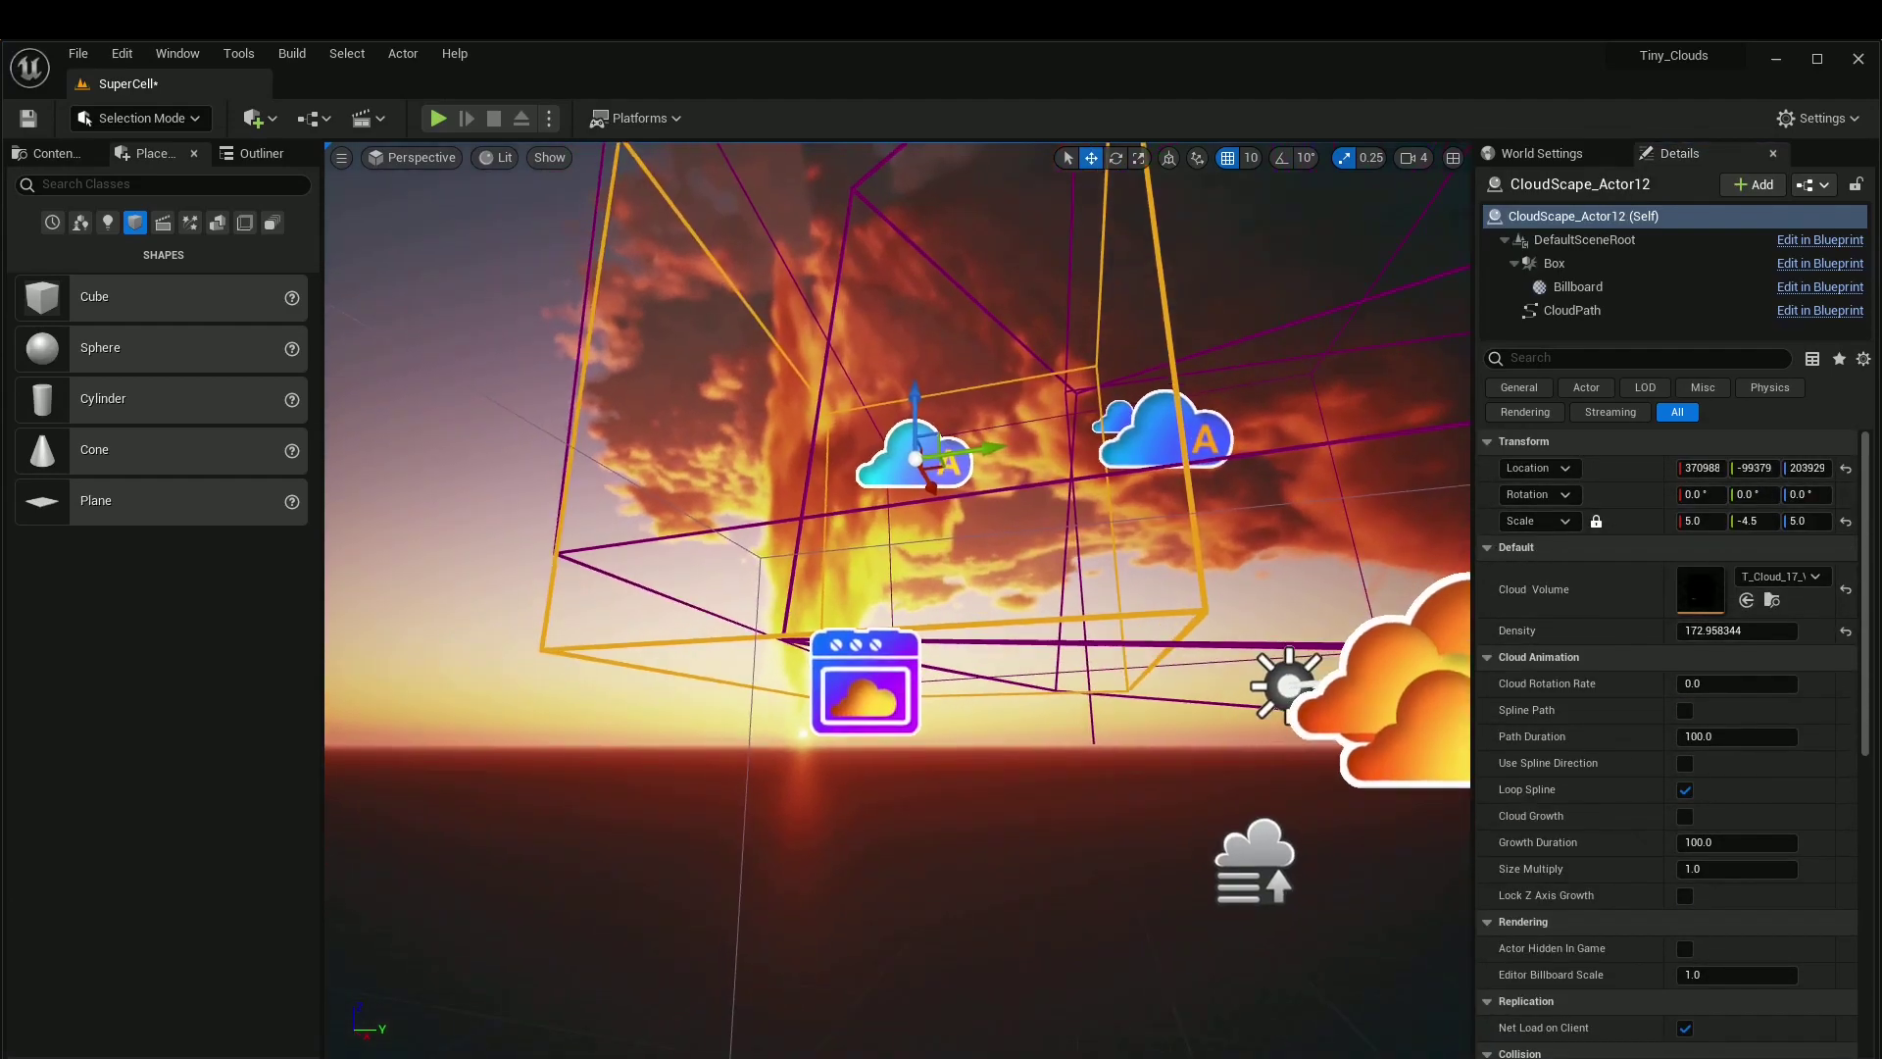
pyautogui.press('e')
pyautogui.press('r')
pyautogui.press('e')
pyautogui.moveTo(1004, 485); pyautogui.dragTo(966, 588)
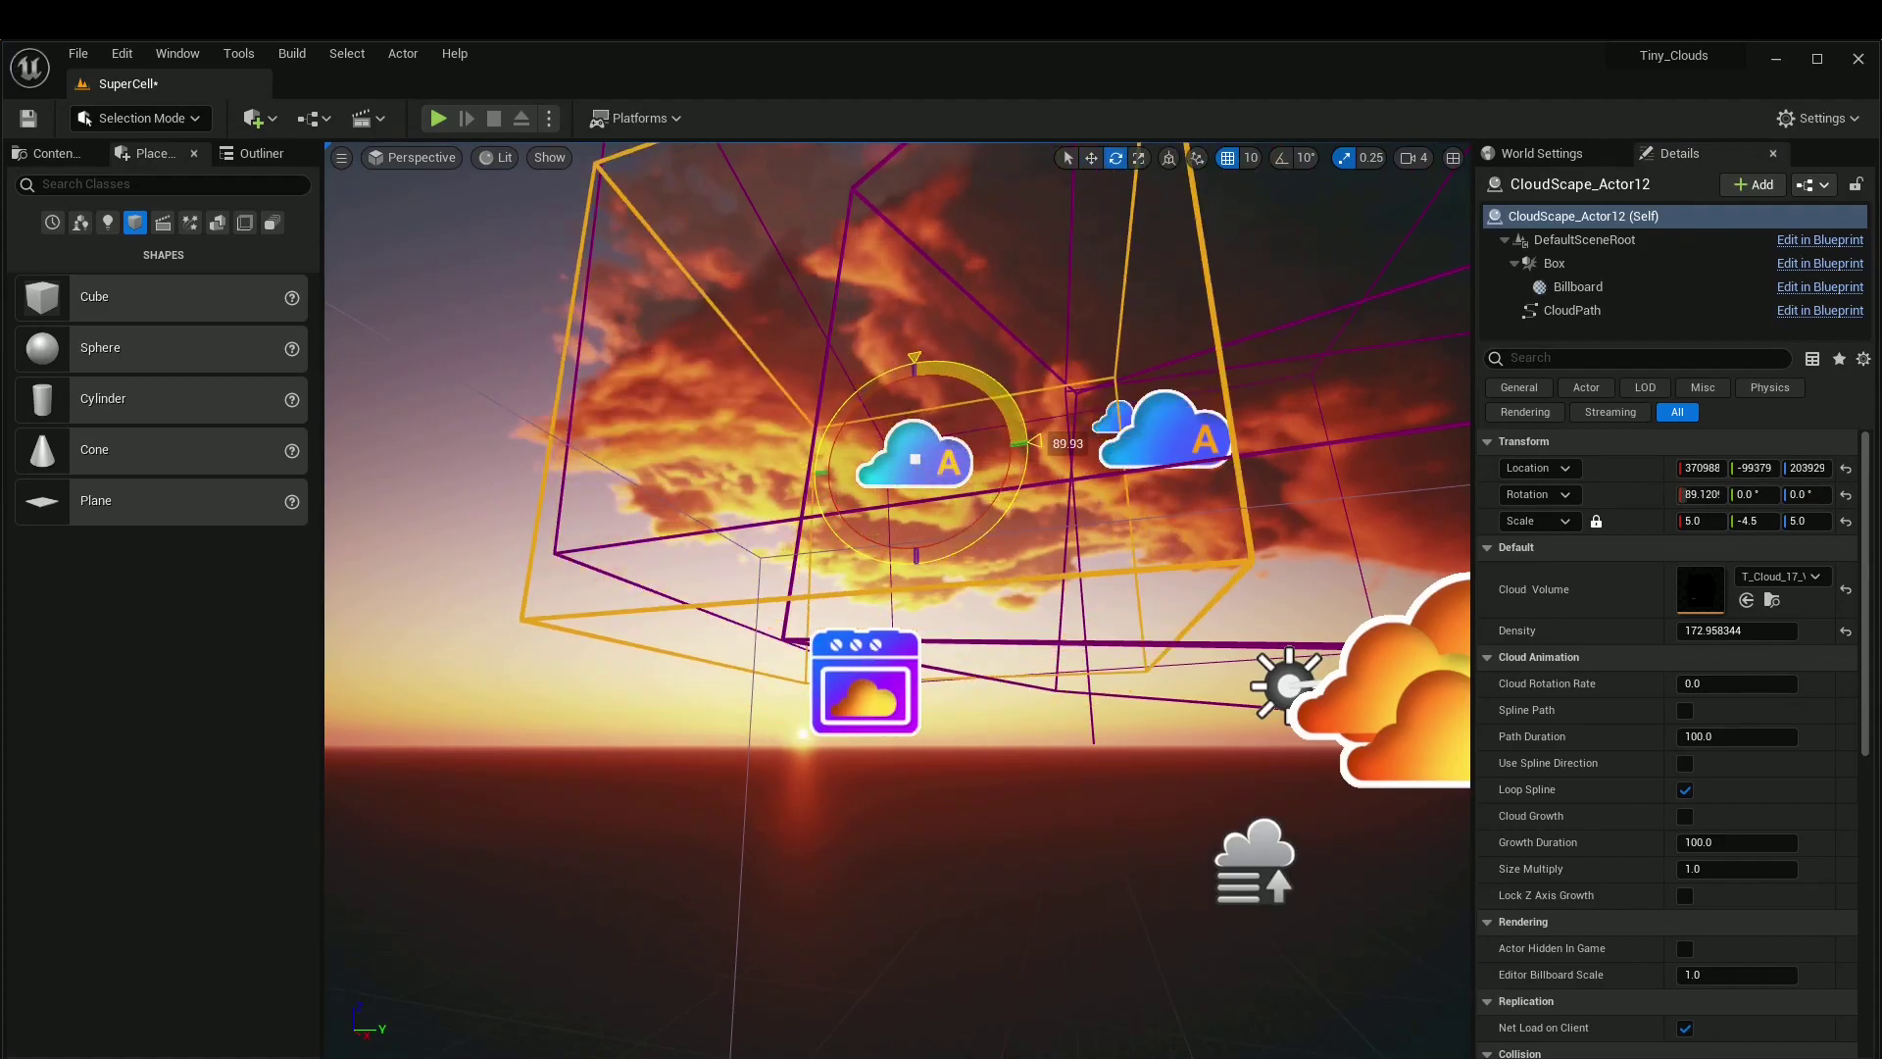
# Step: Move CloudScape_Actor12 sideways, away from the neighbouring sky clouds
pyautogui.moveTo(1019, 442); pyautogui.dragTo(368, 345)
pyautogui.press('w')
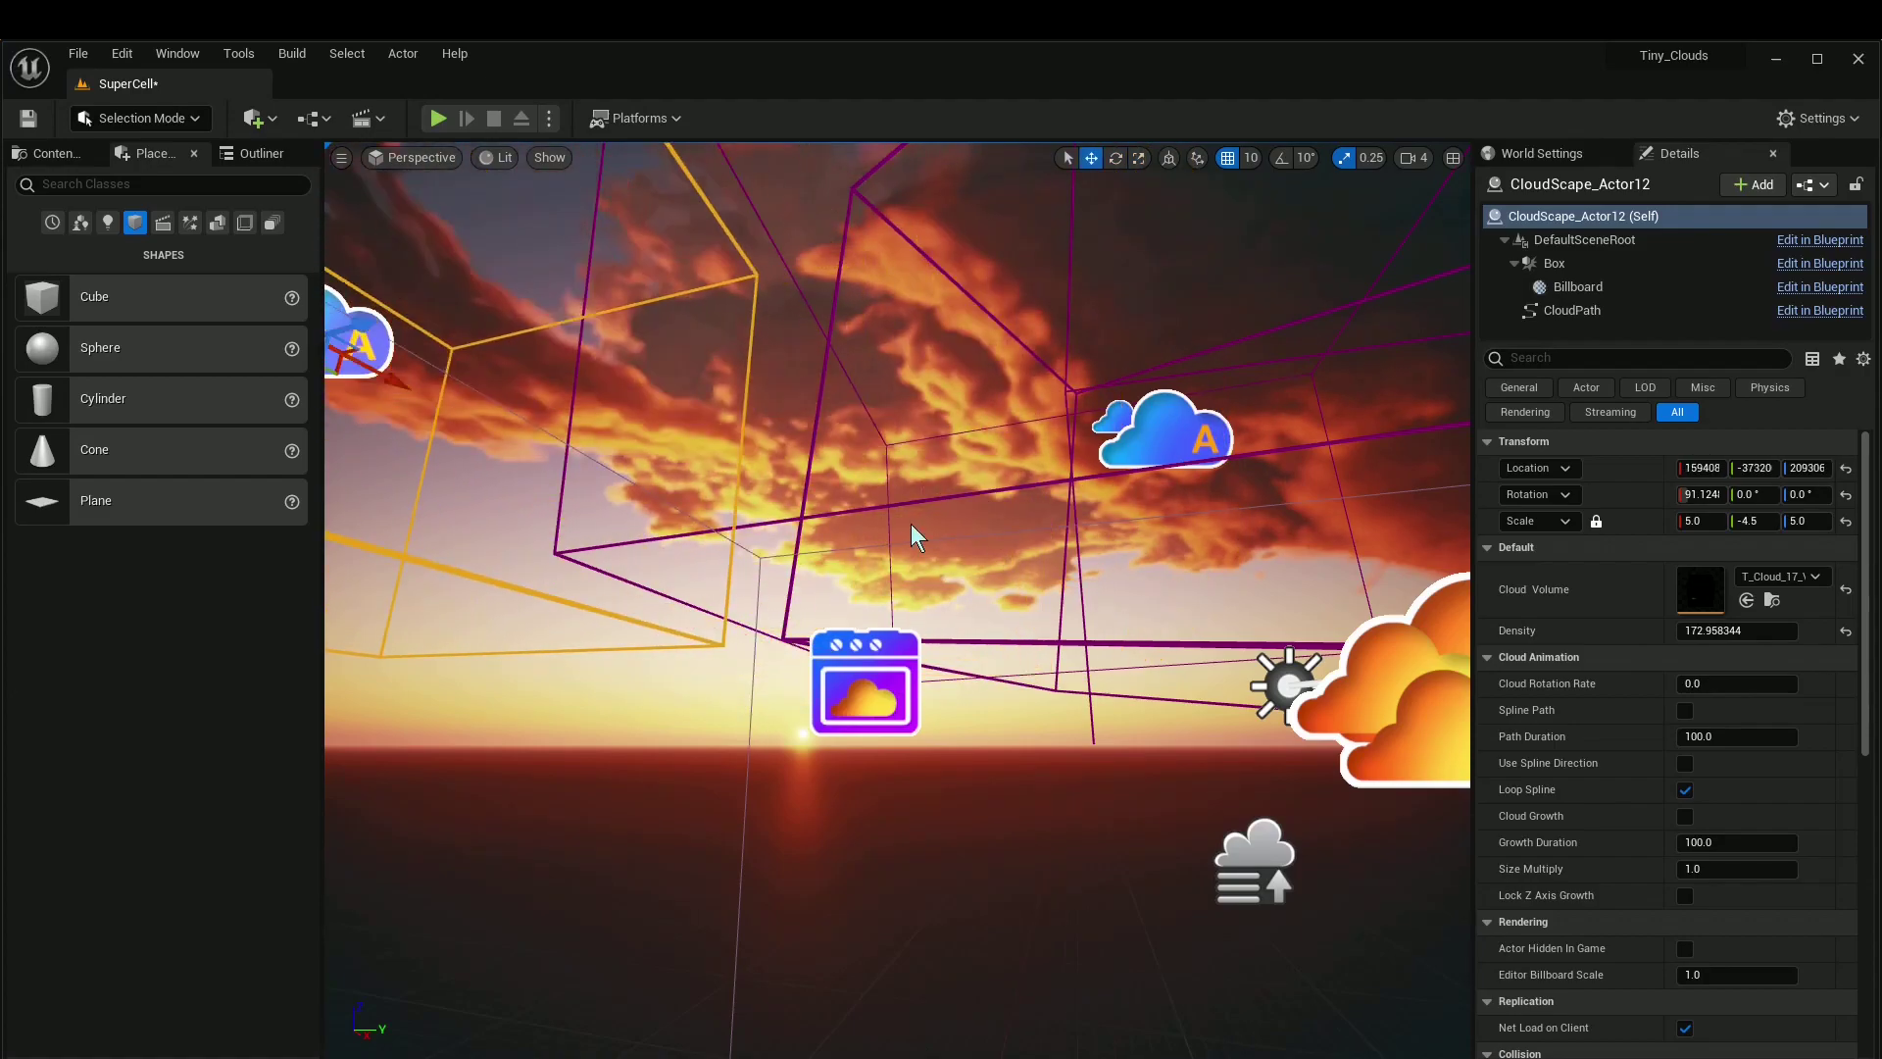
pyautogui.moveTo(916, 533); pyautogui.dragTo(1098, 686, button='right')
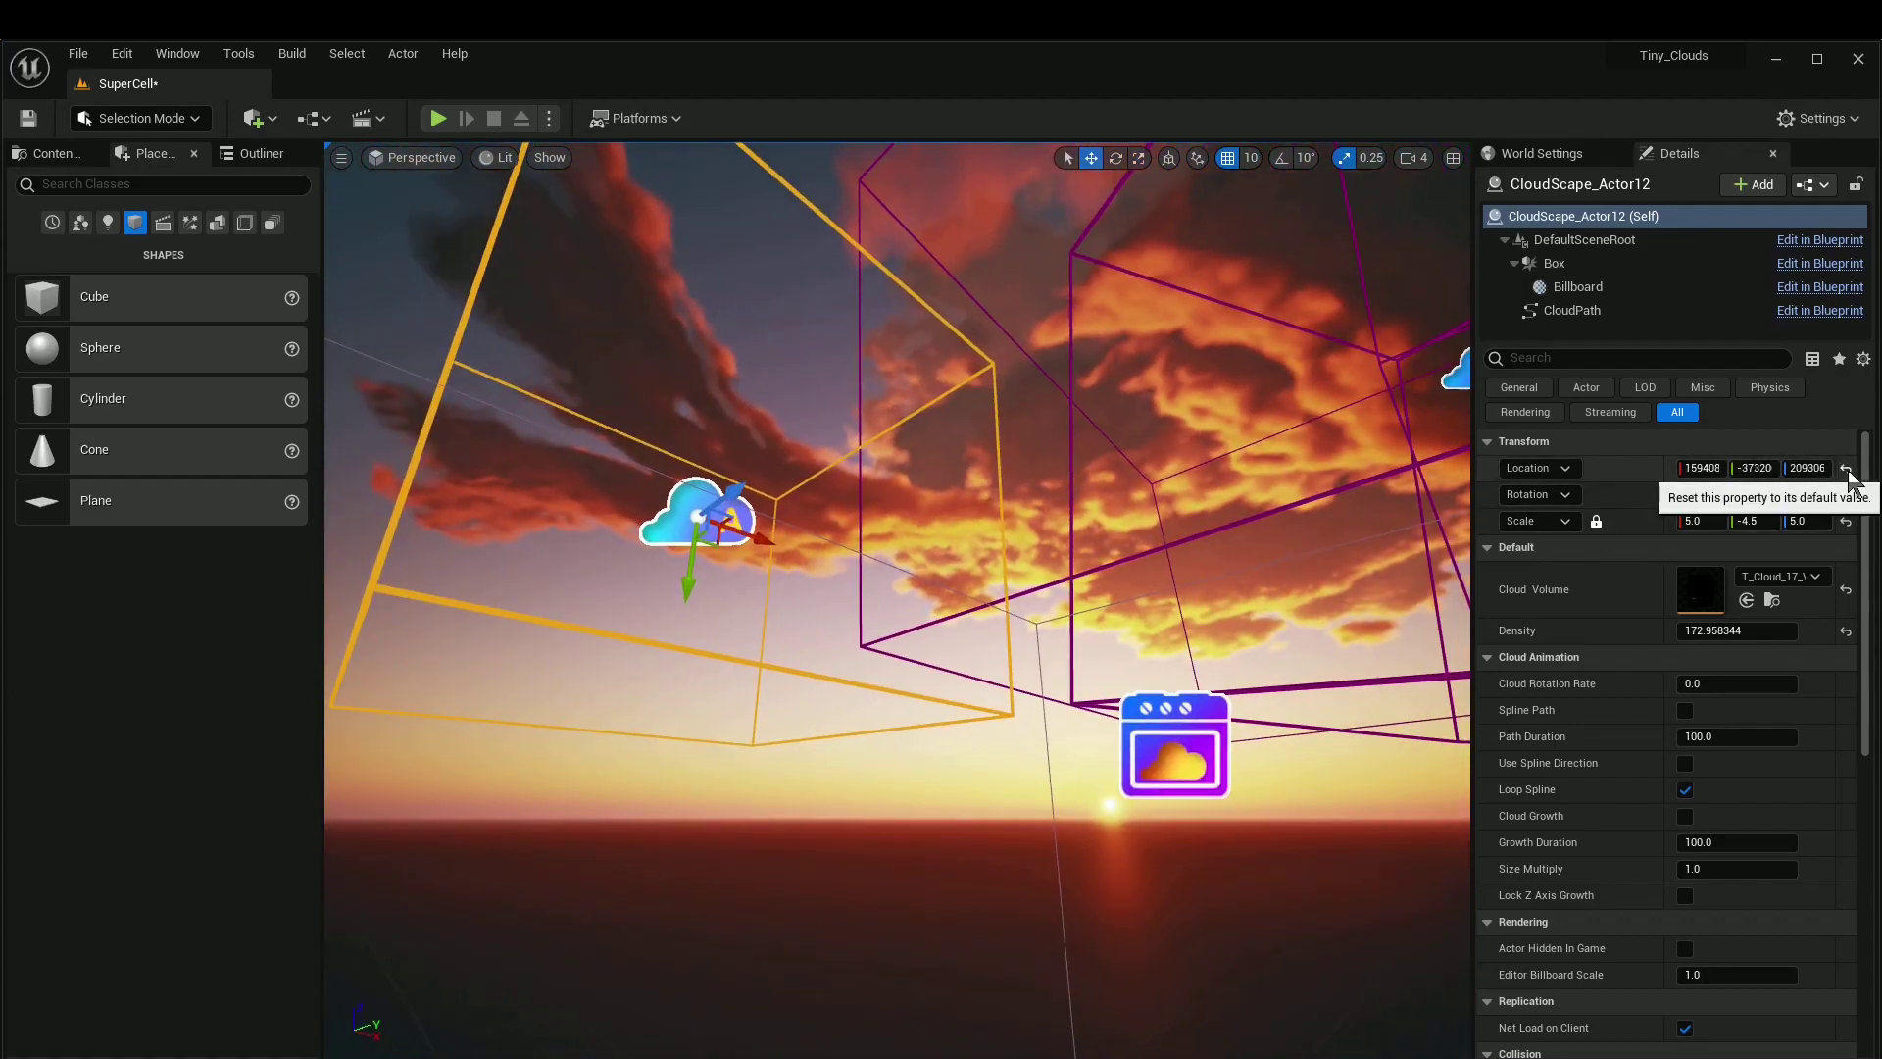
# Step: Scale CloudScape_Actor12 down proportionally to an X scale of 0.05
pyautogui.moveTo(870, 423); pyautogui.dragTo(971, 438, button='right')
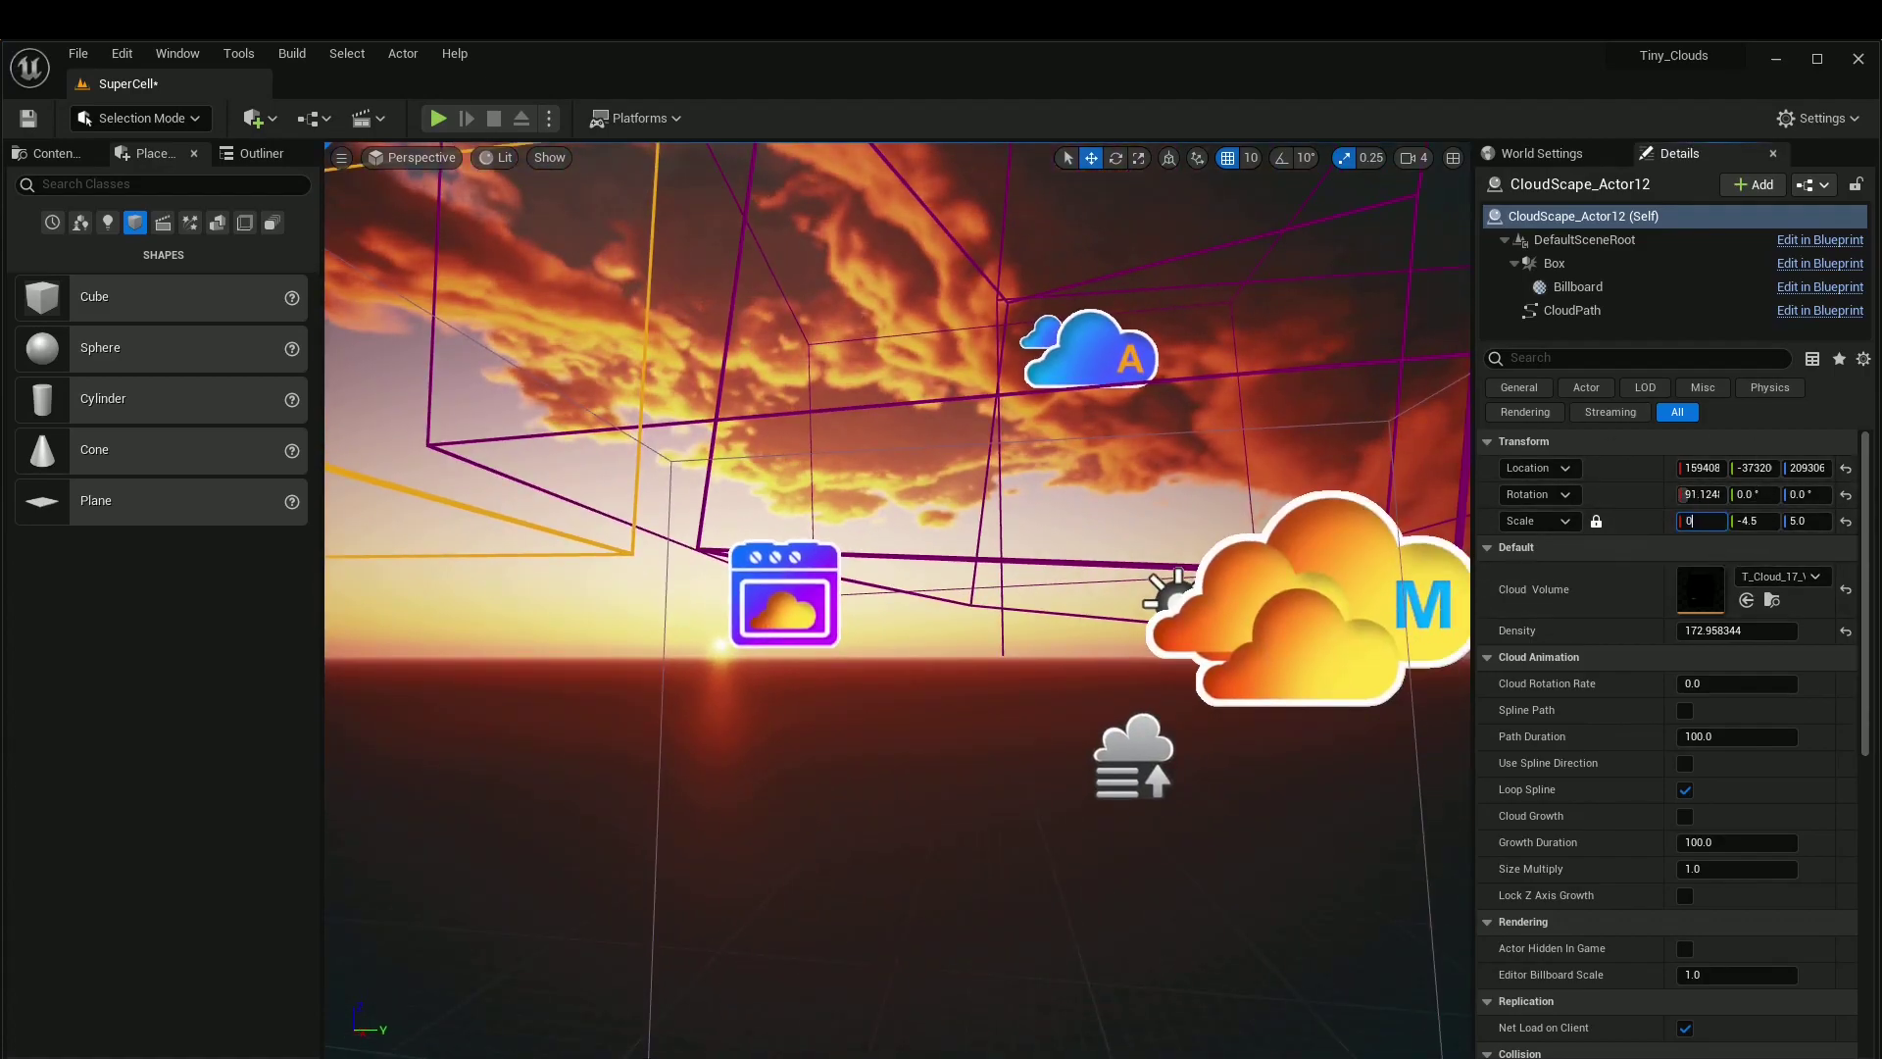
pyautogui.write('0.05')
pyautogui.press('Return')
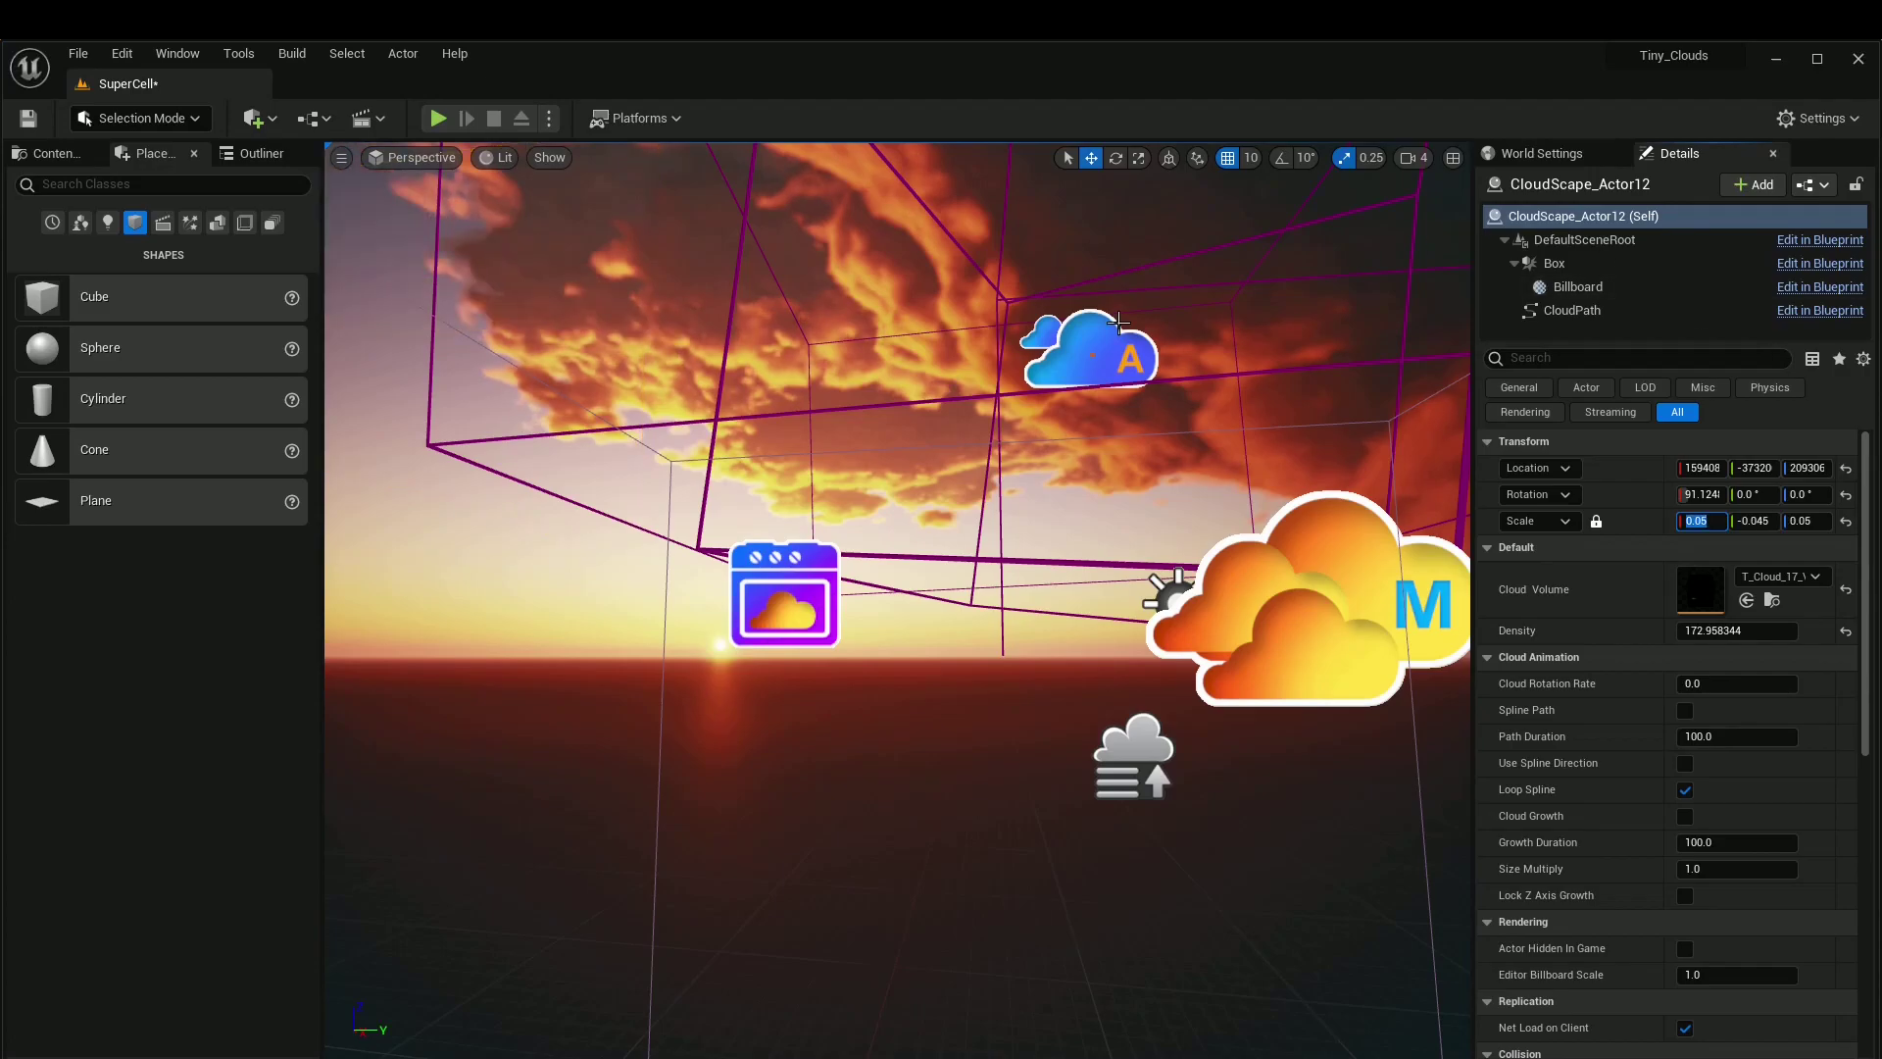
# Step: Set the X, Y and Z location of CloudScape_Actor12 to 0
pyautogui.moveTo(912, 529); pyautogui.dragTo(706, 441, button='right')
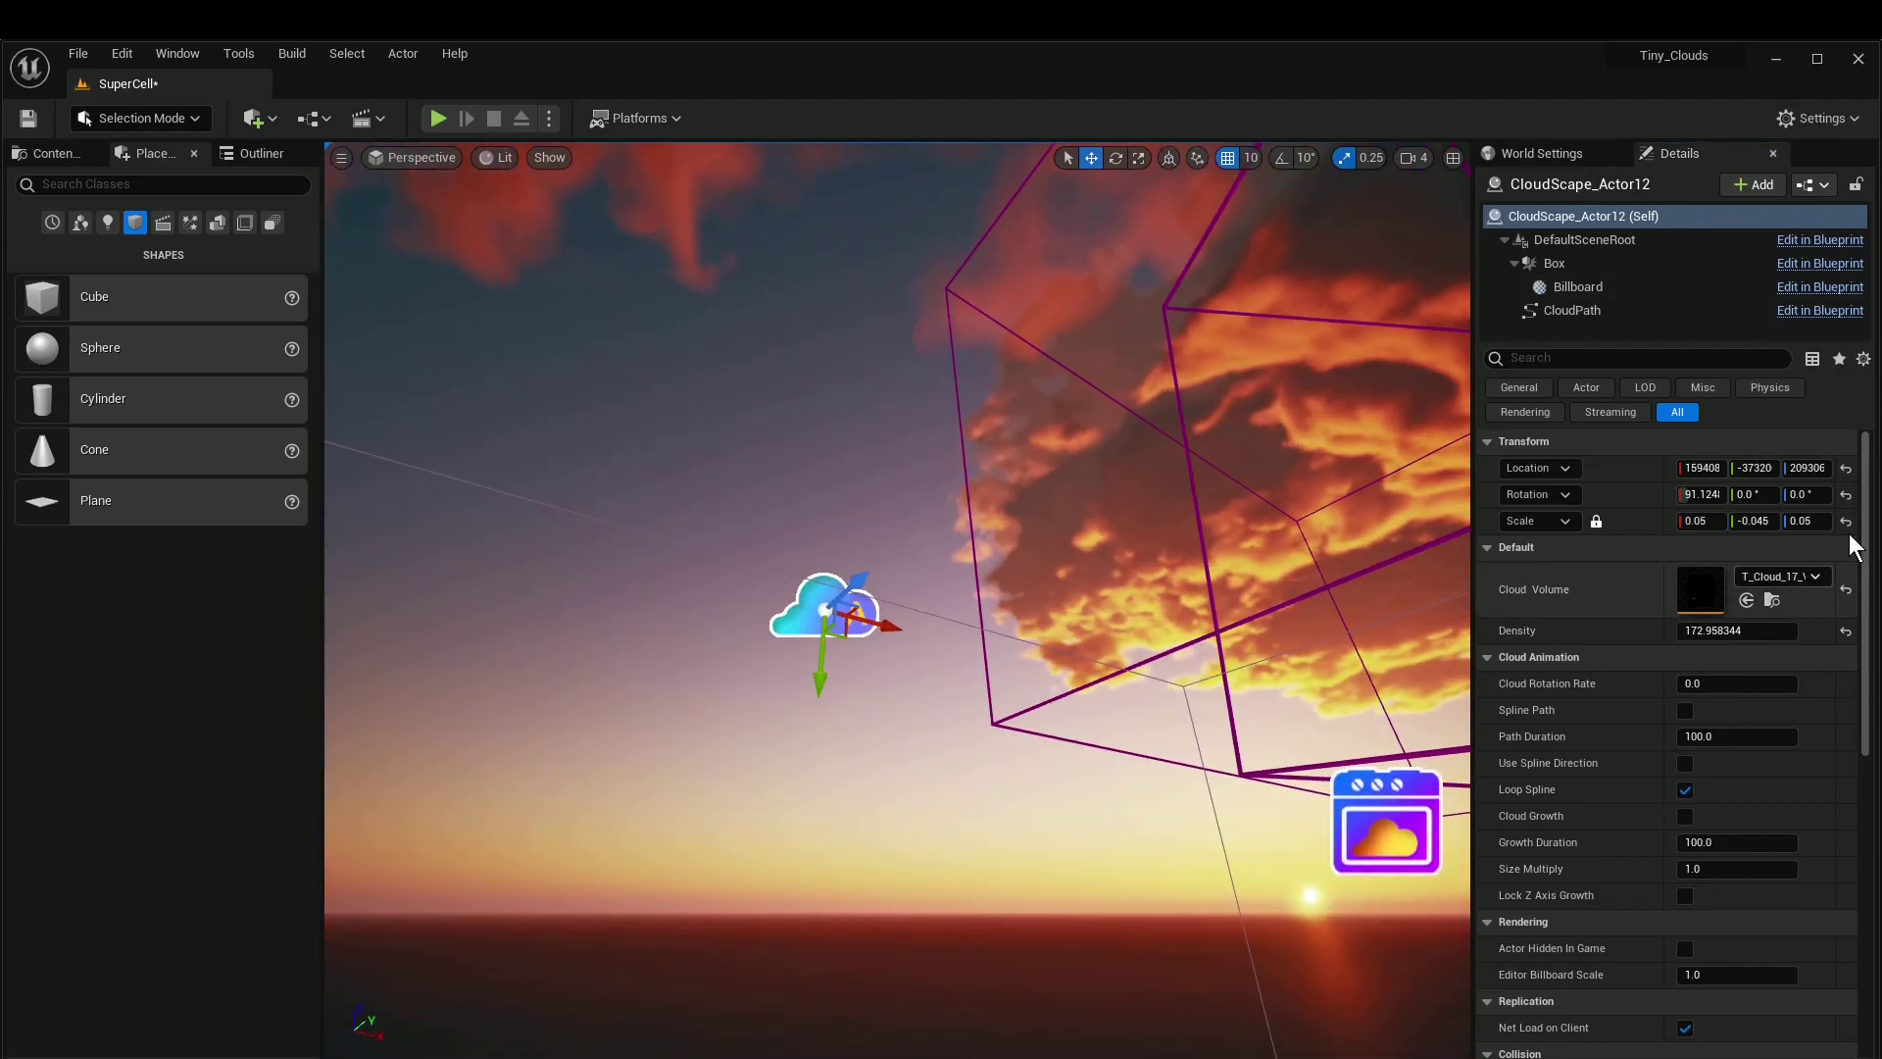
pyautogui.click(1703, 467)
pyautogui.write('0')
pyautogui.press('Tab')
pyautogui.write('0')
pyautogui.press('Tab')
pyautogui.write('0')
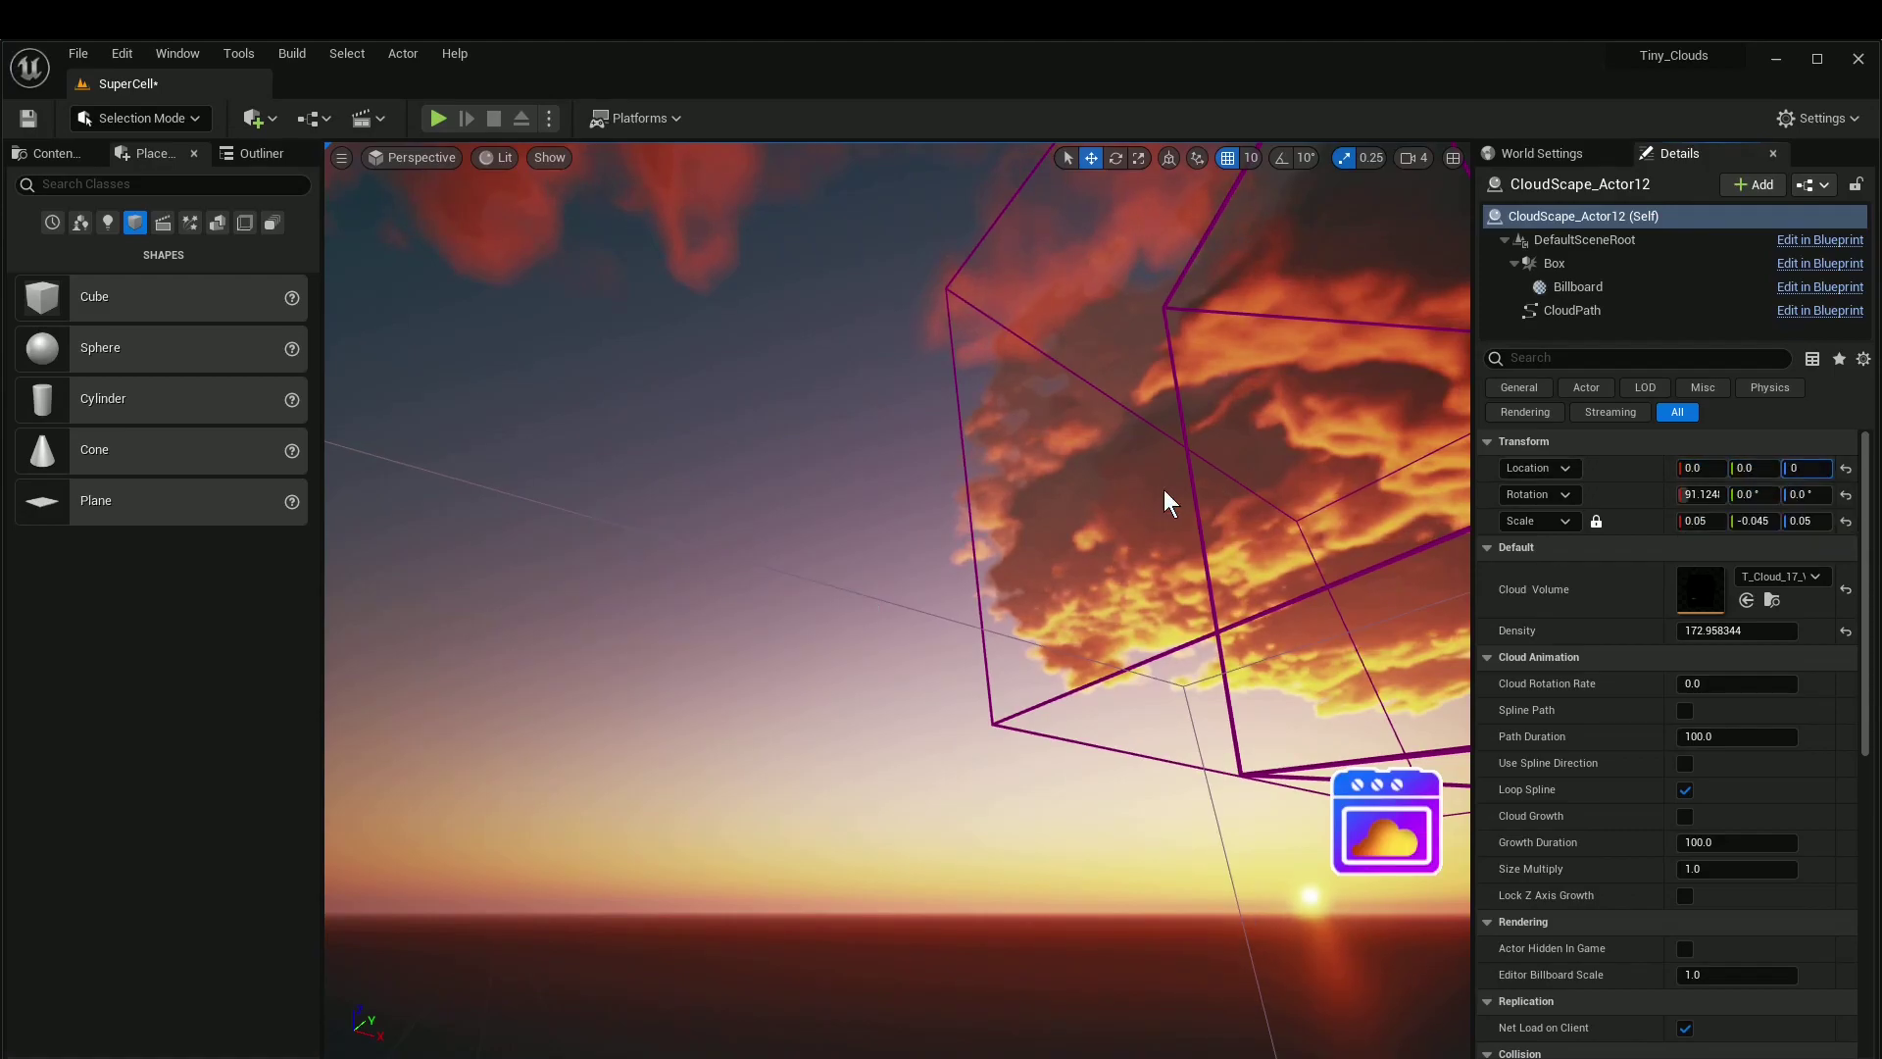
# Step: Examine the shrunken CloudScape_Actor12 and its bounding box at the world origin from several viewpoints
pyautogui.press('Return')
pyautogui.moveTo(897, 600); pyautogui.dragTo(1264, 647, button='right')
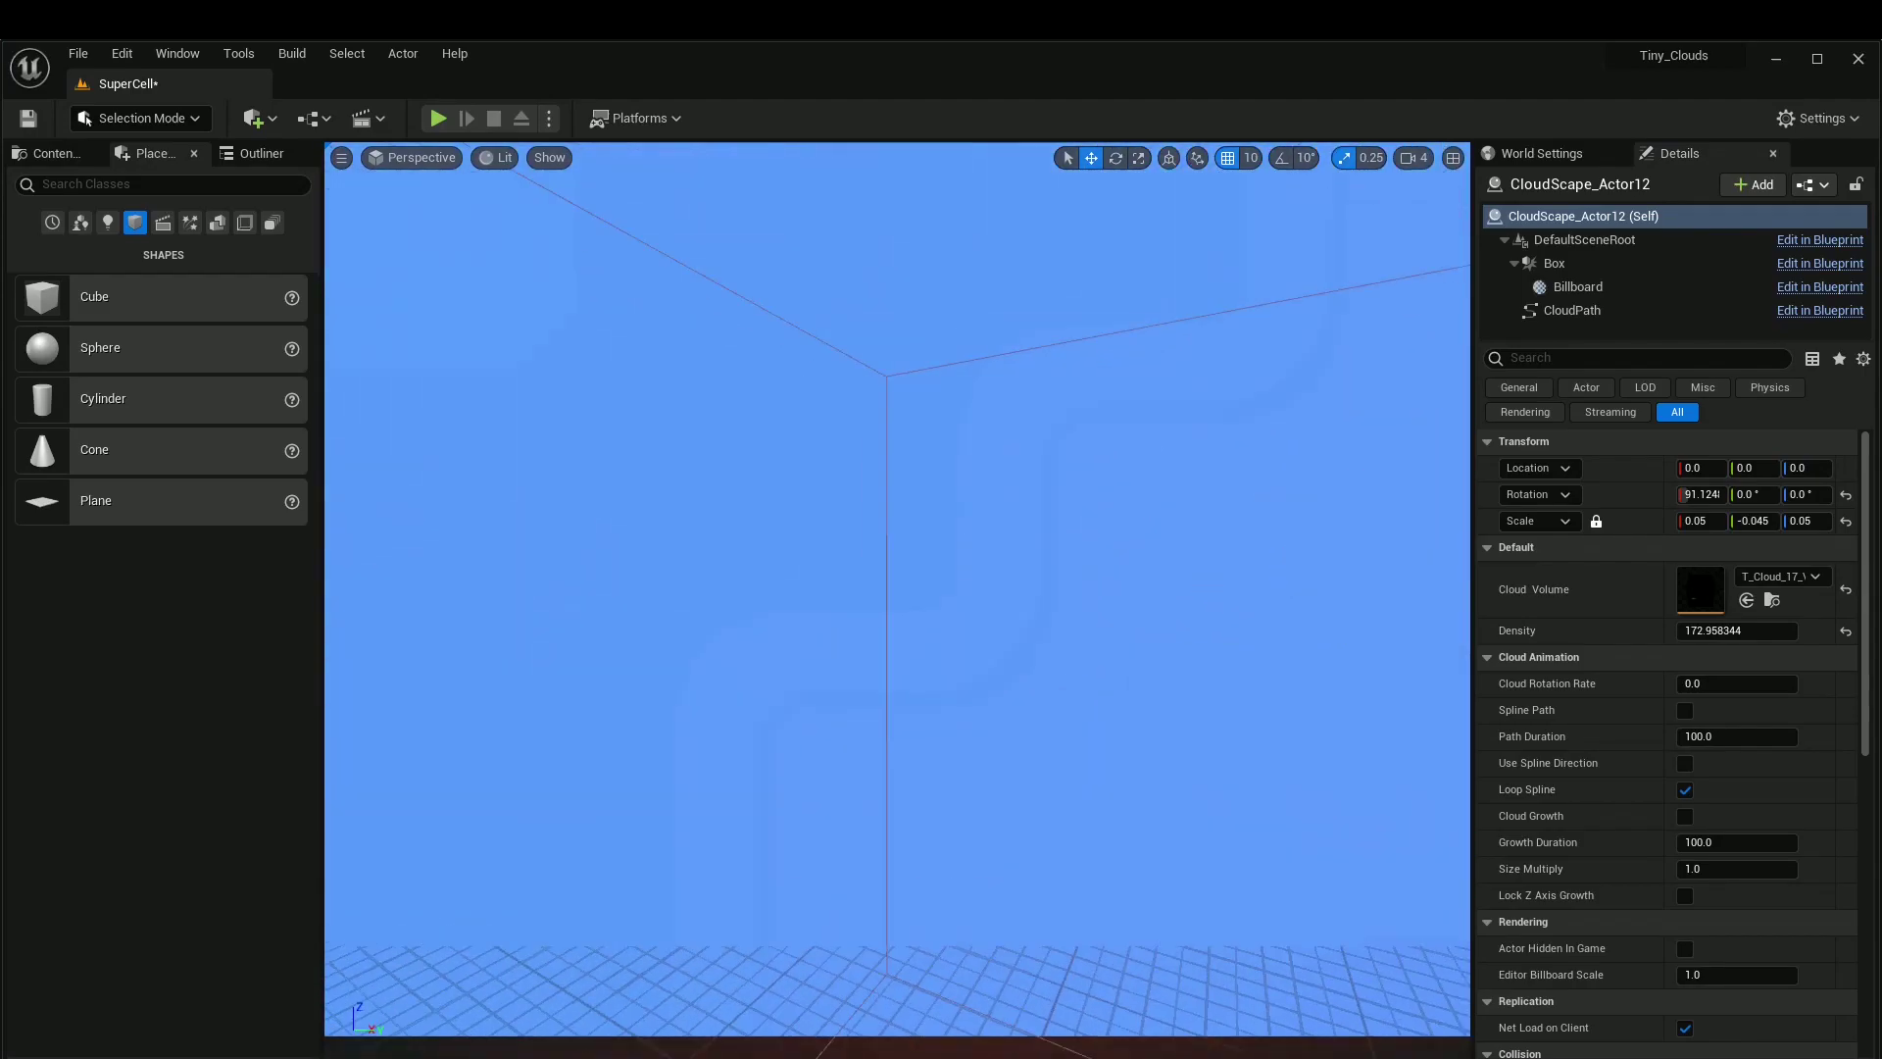
pyautogui.moveTo(934, 443); pyautogui.dragTo(1068, 515, button='right')
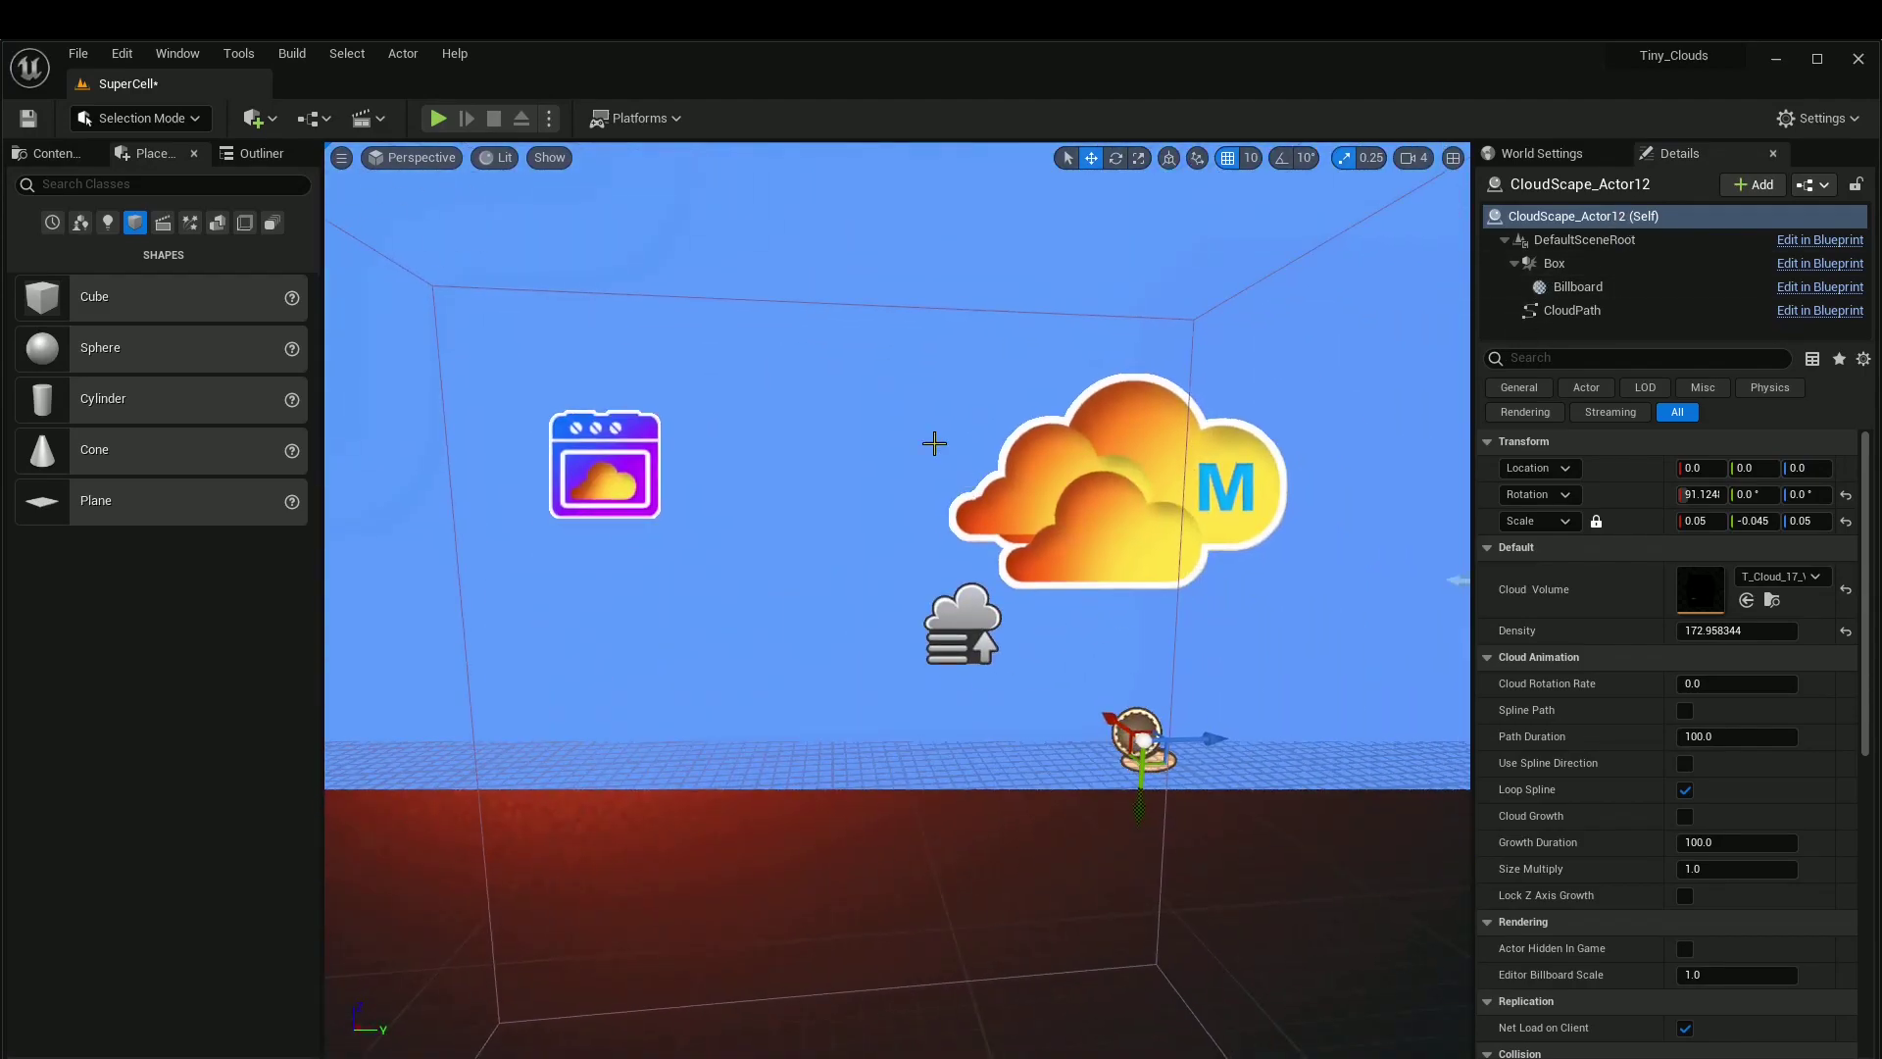
pyautogui.moveTo(815, 477); pyautogui.dragTo(902, 495, button='right')
pyautogui.moveTo(936, 423); pyautogui.dragTo(833, 407, button='right')
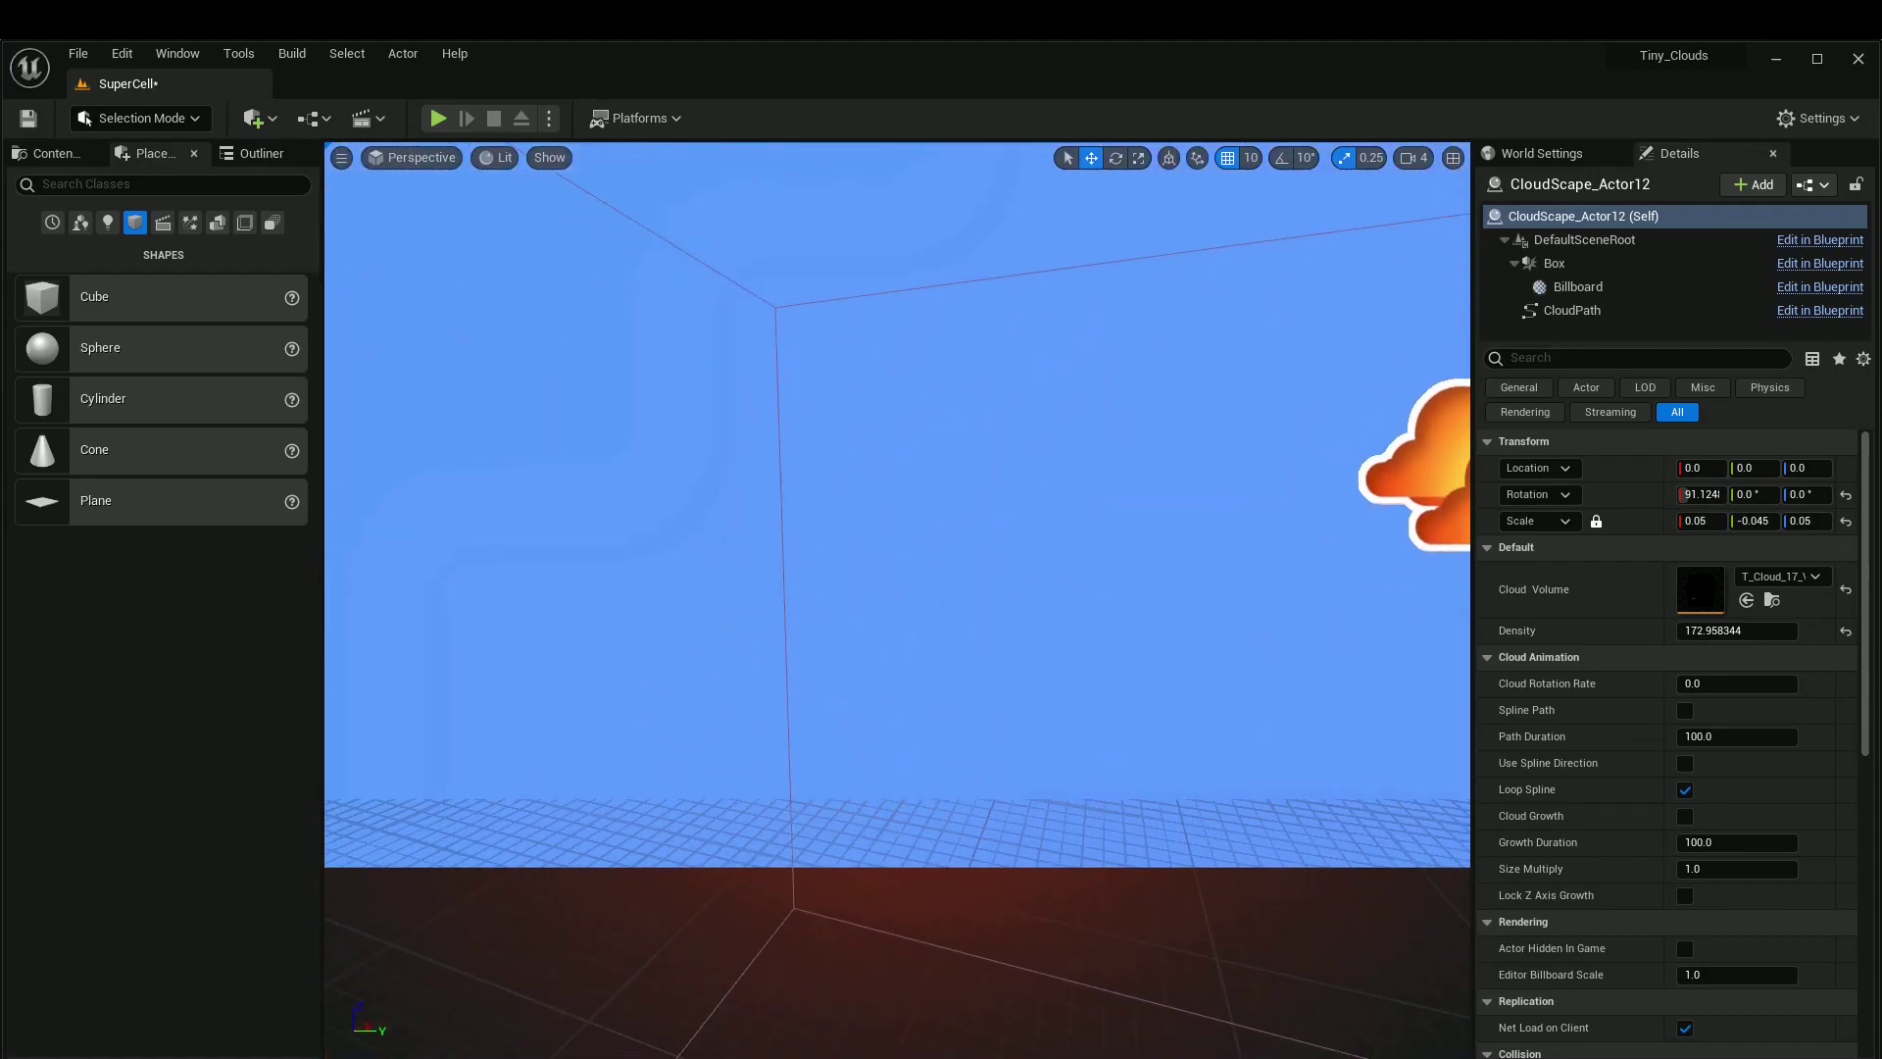
pyautogui.press('f')
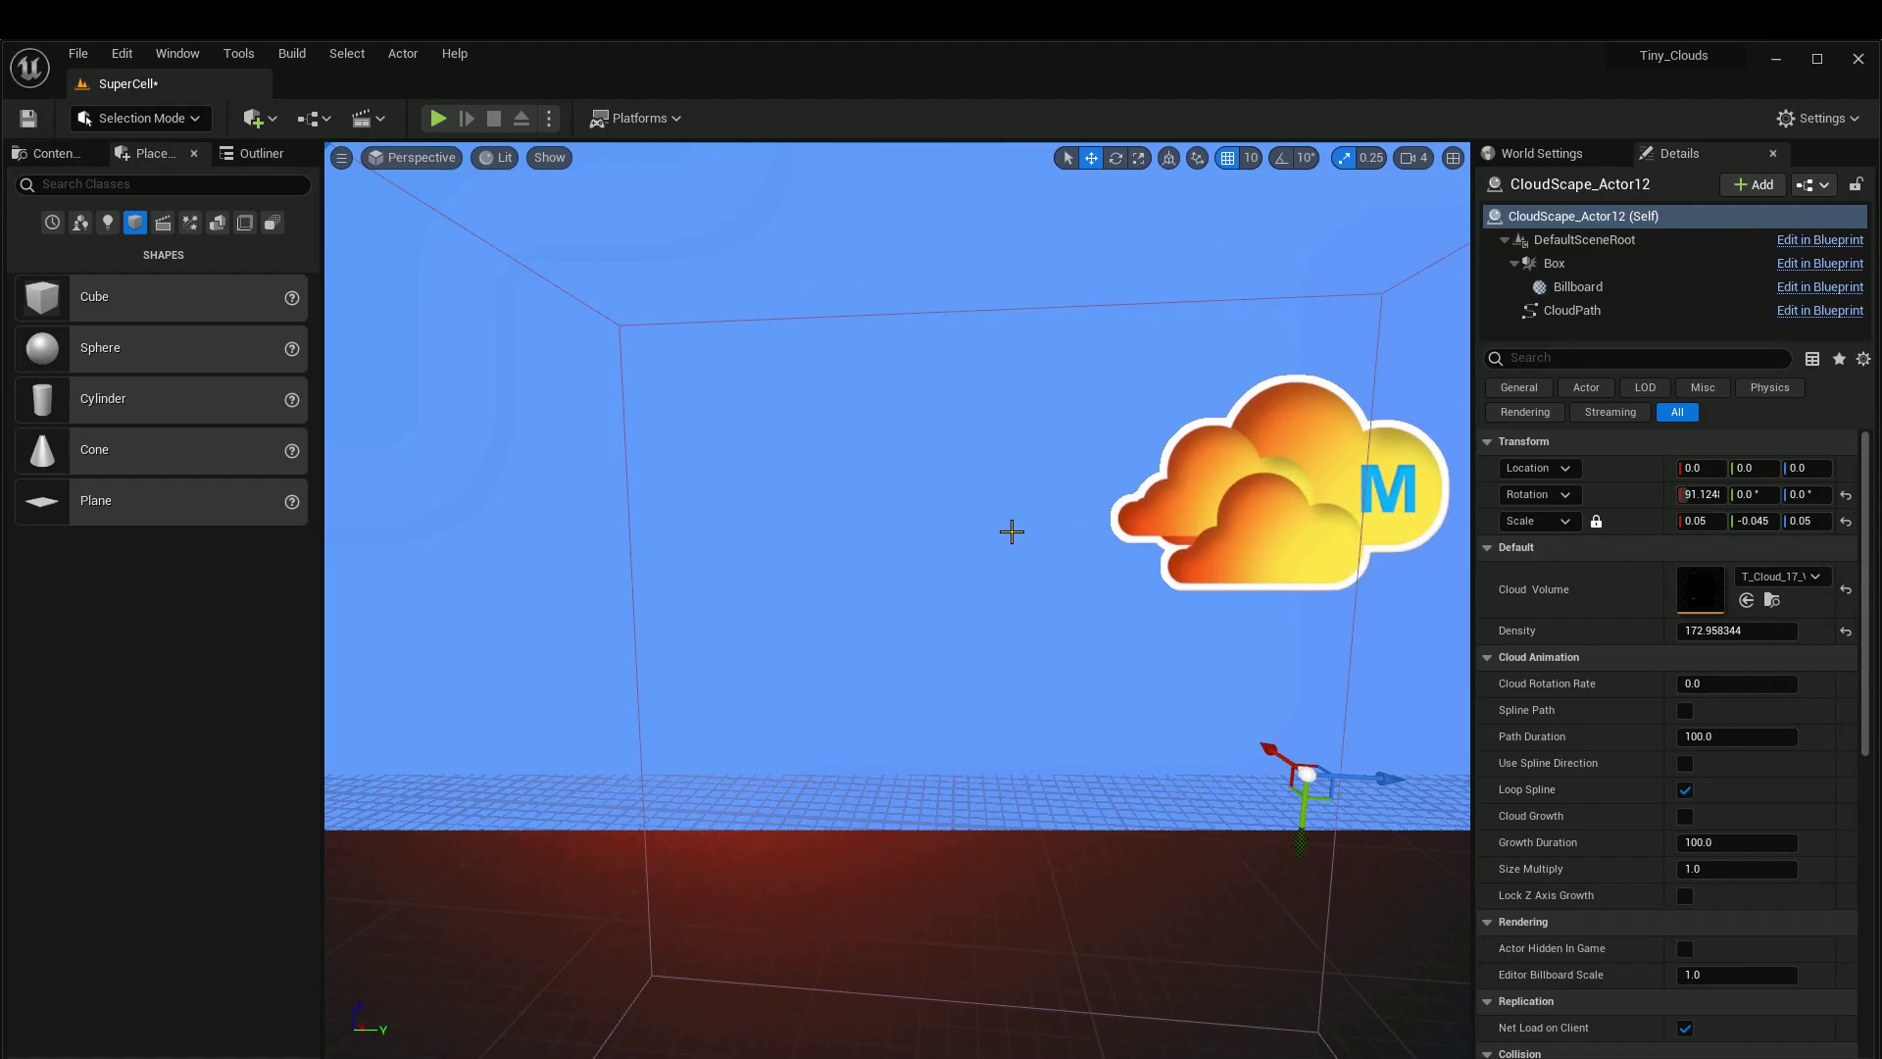
pyautogui.moveTo(993, 501); pyautogui.dragTo(1088, 436, button='right')
pyautogui.press('g')
pyautogui.press('g')
pyautogui.moveTo(984, 517); pyautogui.dragTo(1103, 593, button='right')
# Step: Select the CloudScape_Base actor and examine its cloud rendering settings against the large sunset clouds in the sky
pyautogui.click(942, 498)
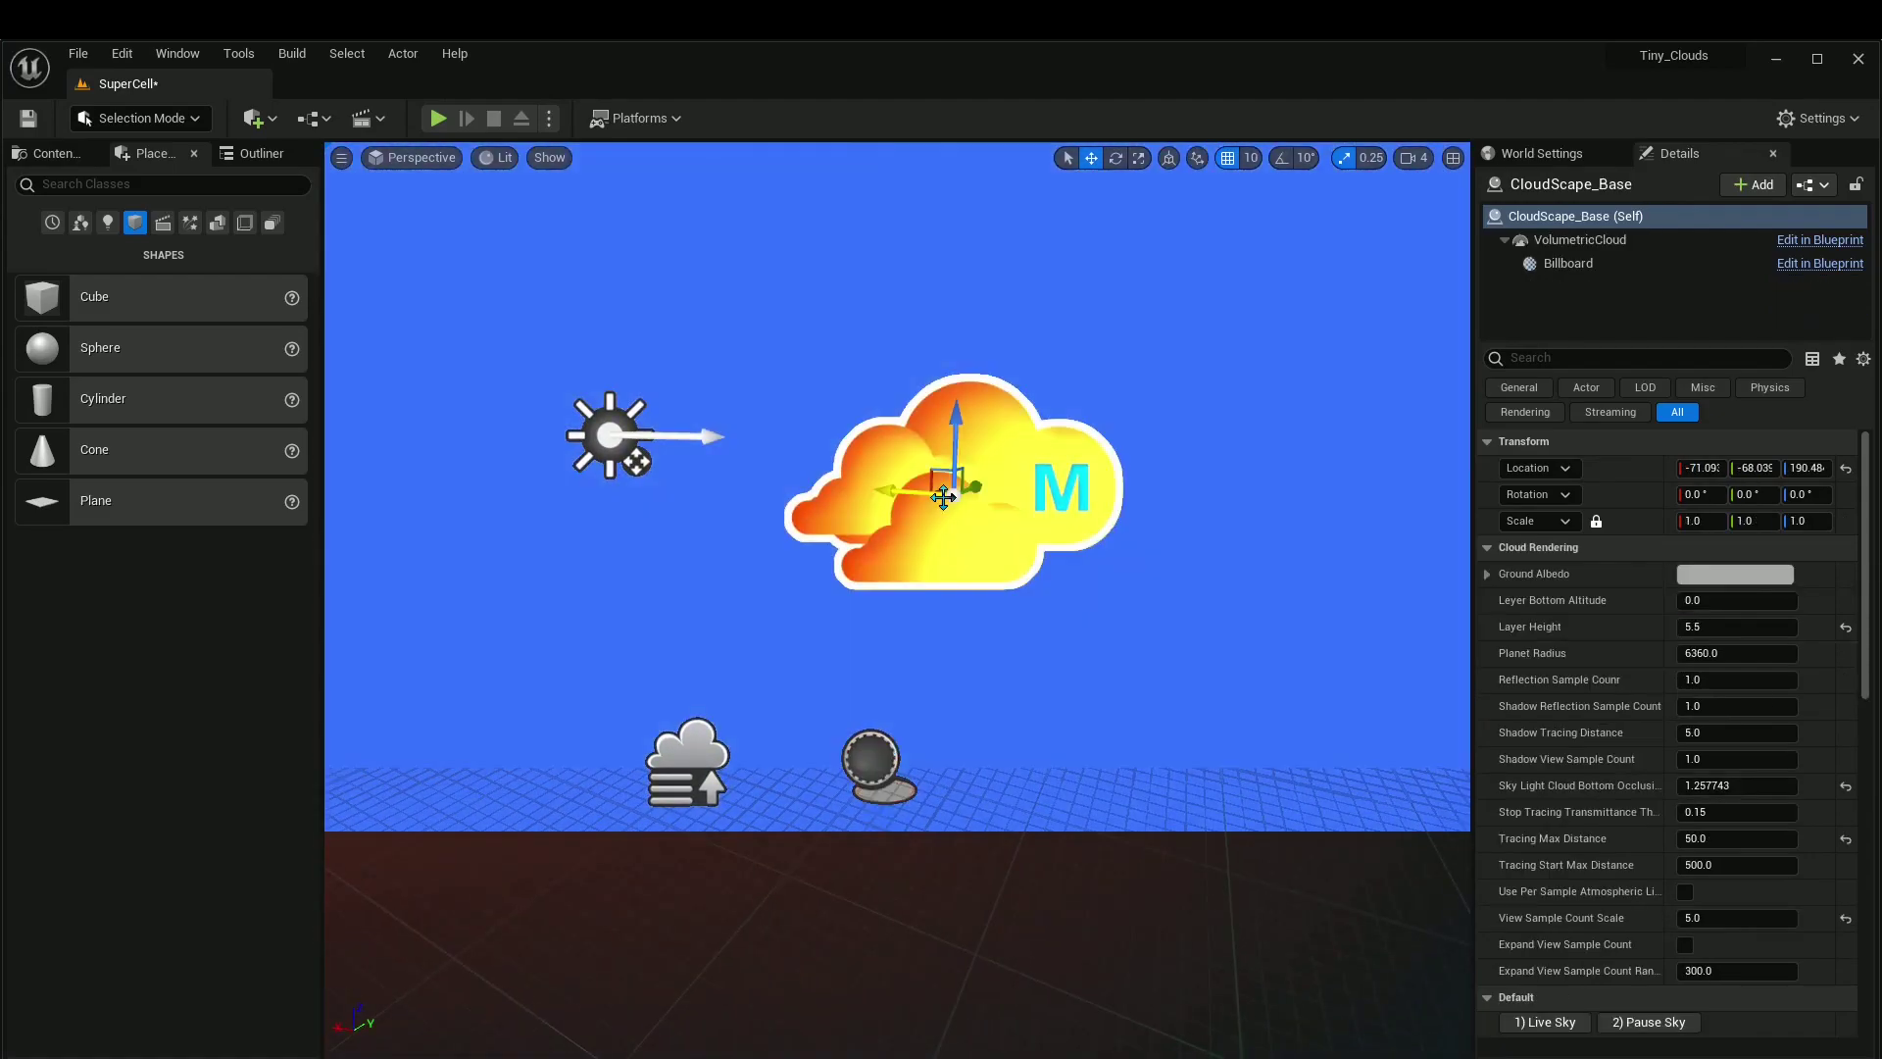
pyautogui.moveTo(1260, 644); pyautogui.dragTo(1127, 613, button='right')
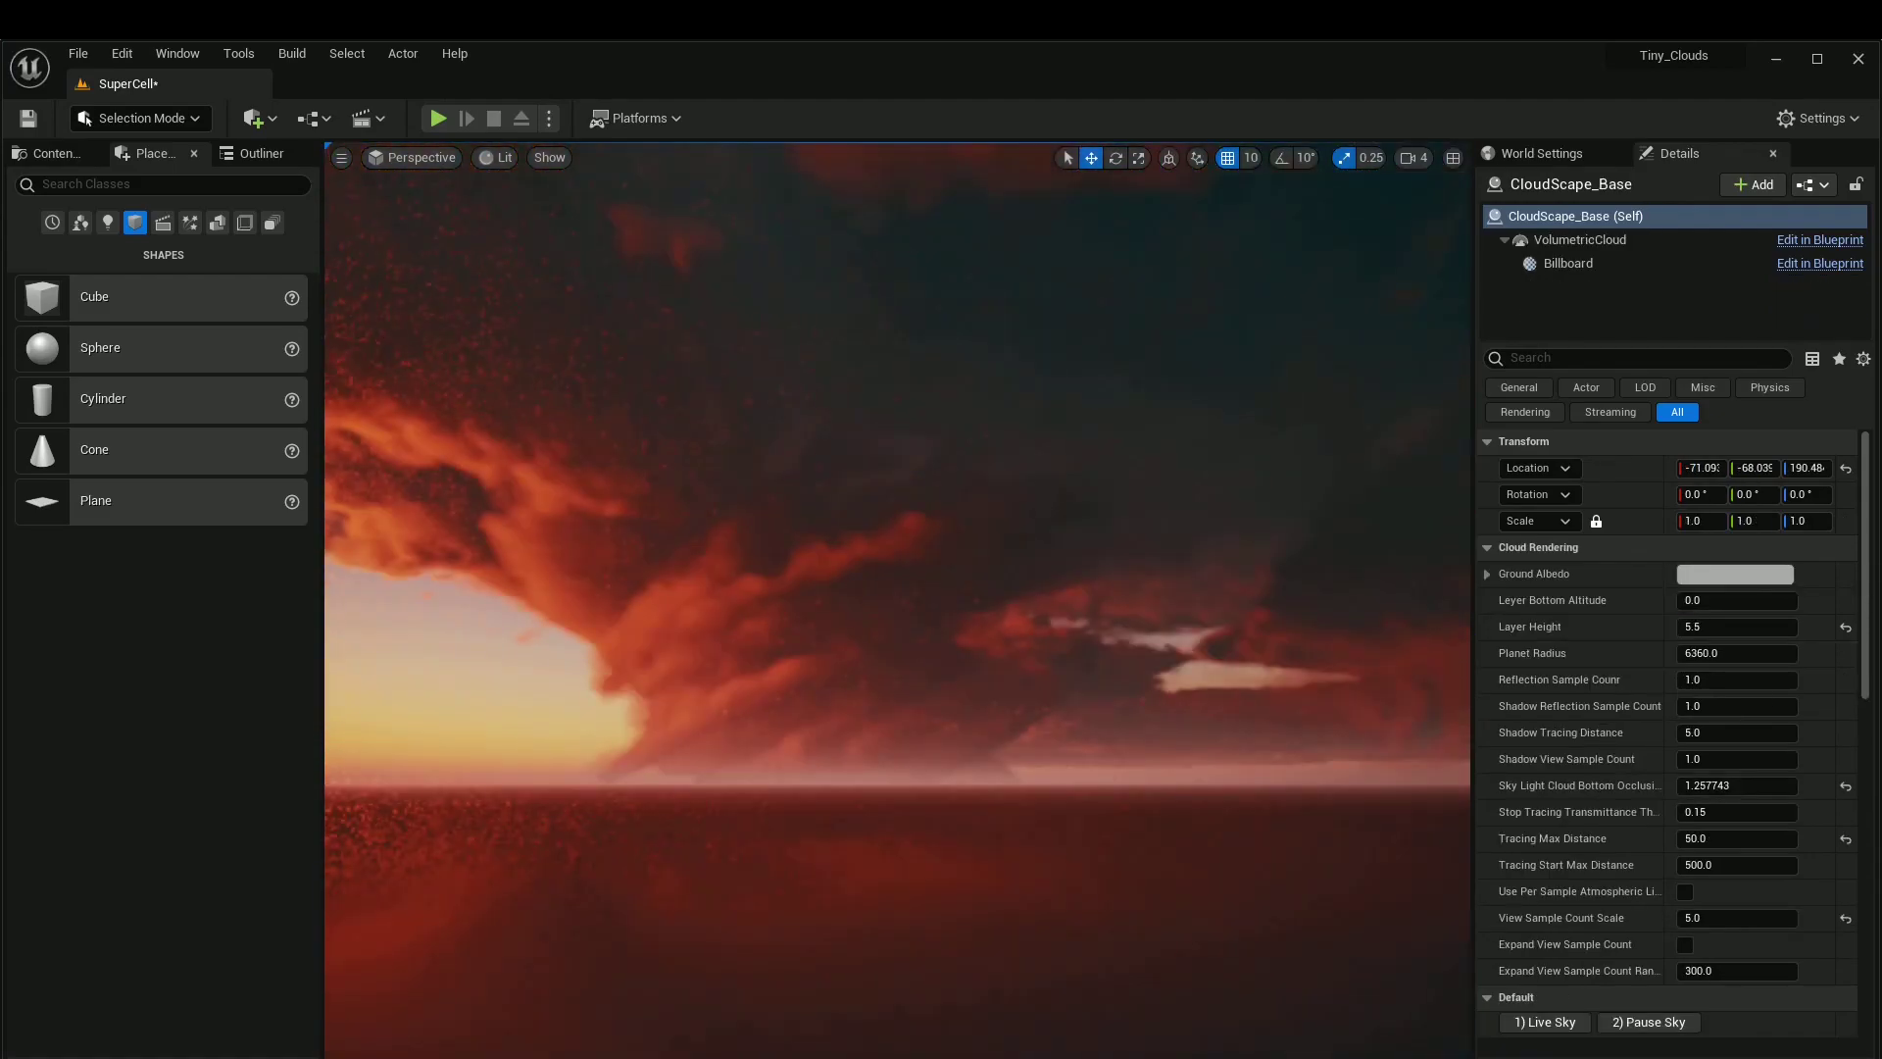
pyautogui.scroll(-3, 1696, 904)
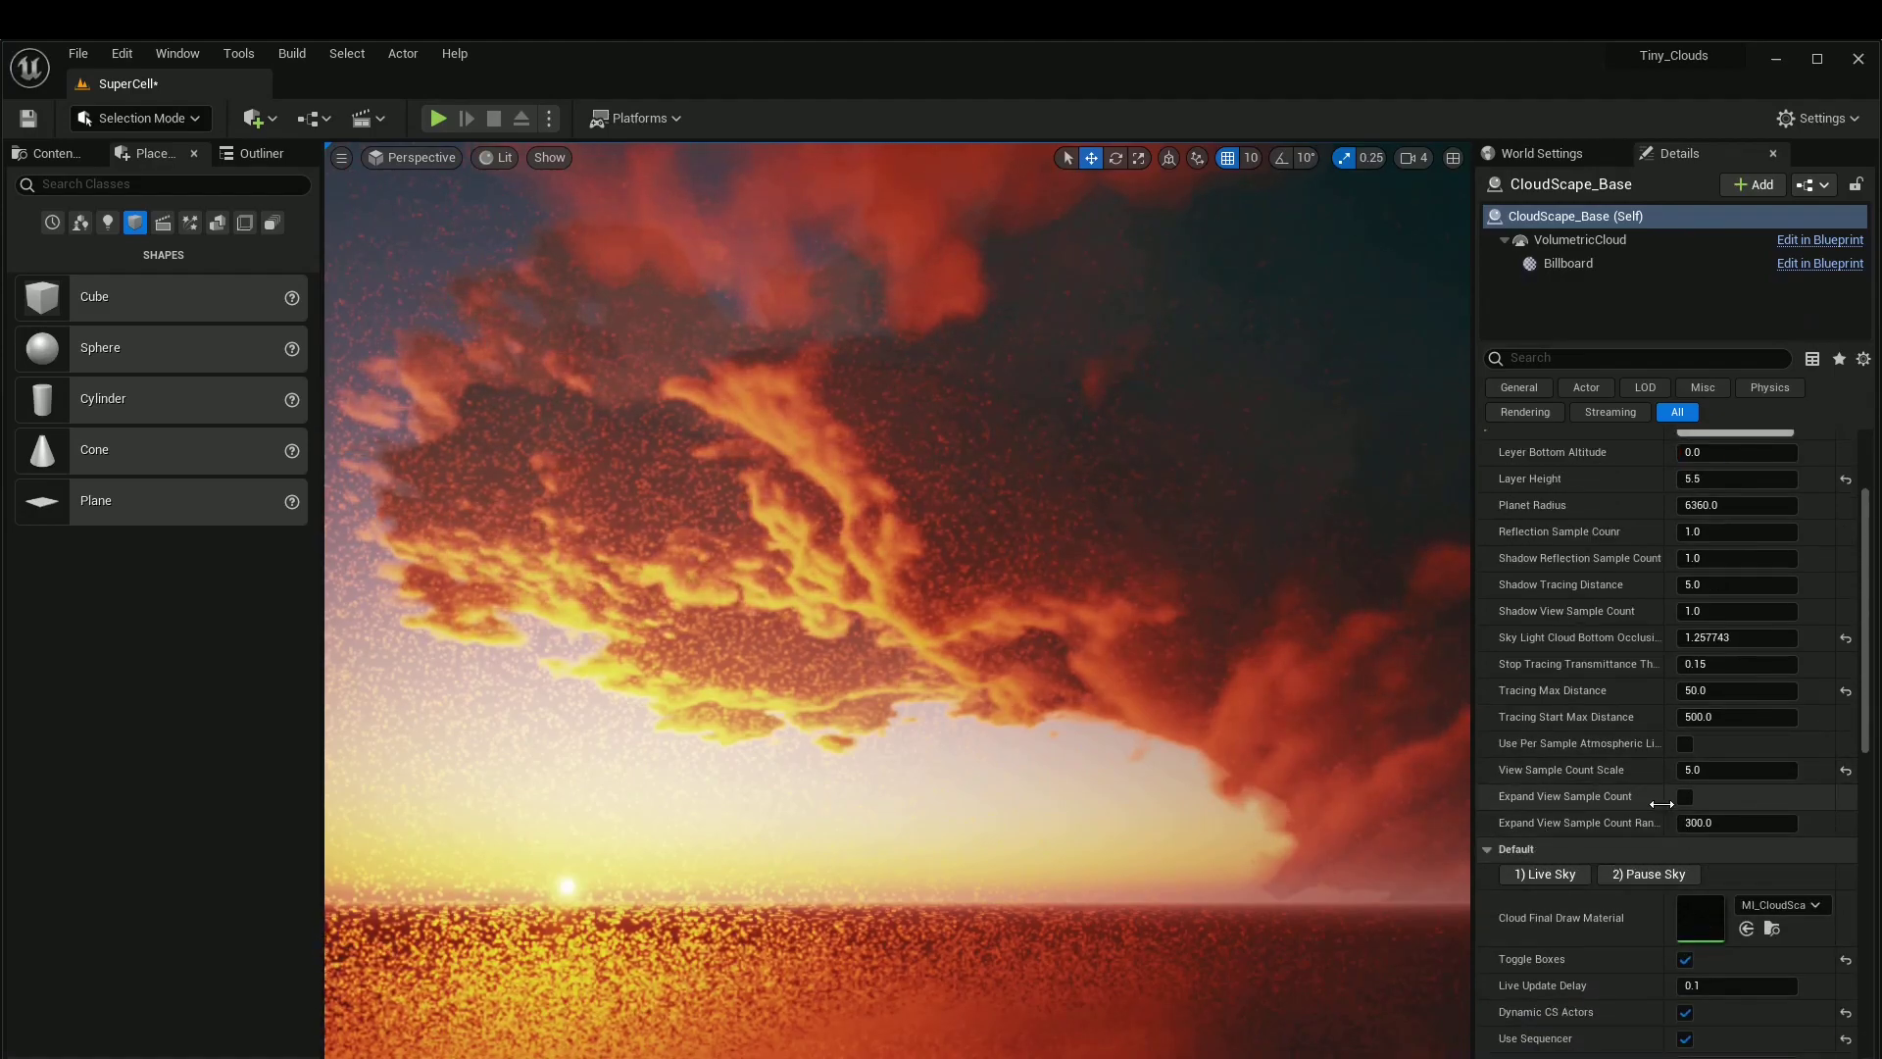
pyautogui.moveTo(1673, 812); pyautogui.dragTo(1705, 810)
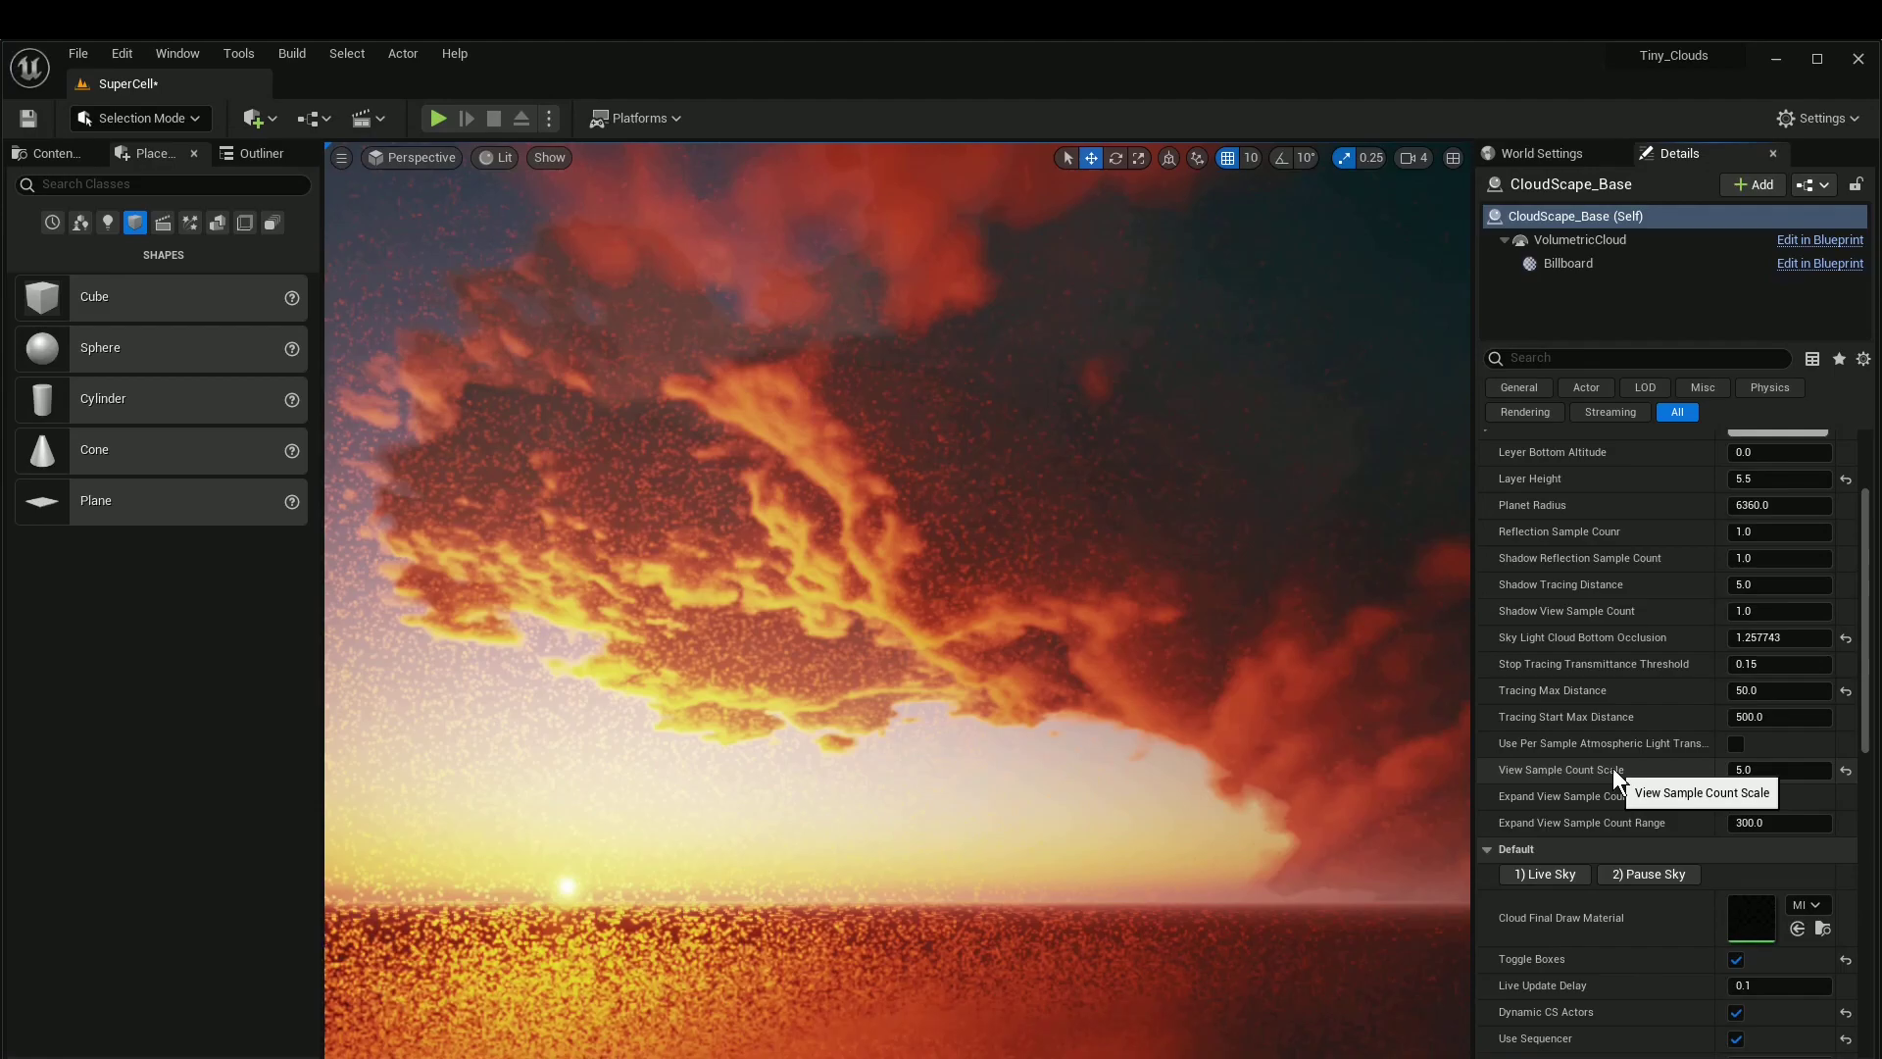
pyautogui.moveTo(1322, 598); pyautogui.dragTo(1279, 662, button='right')
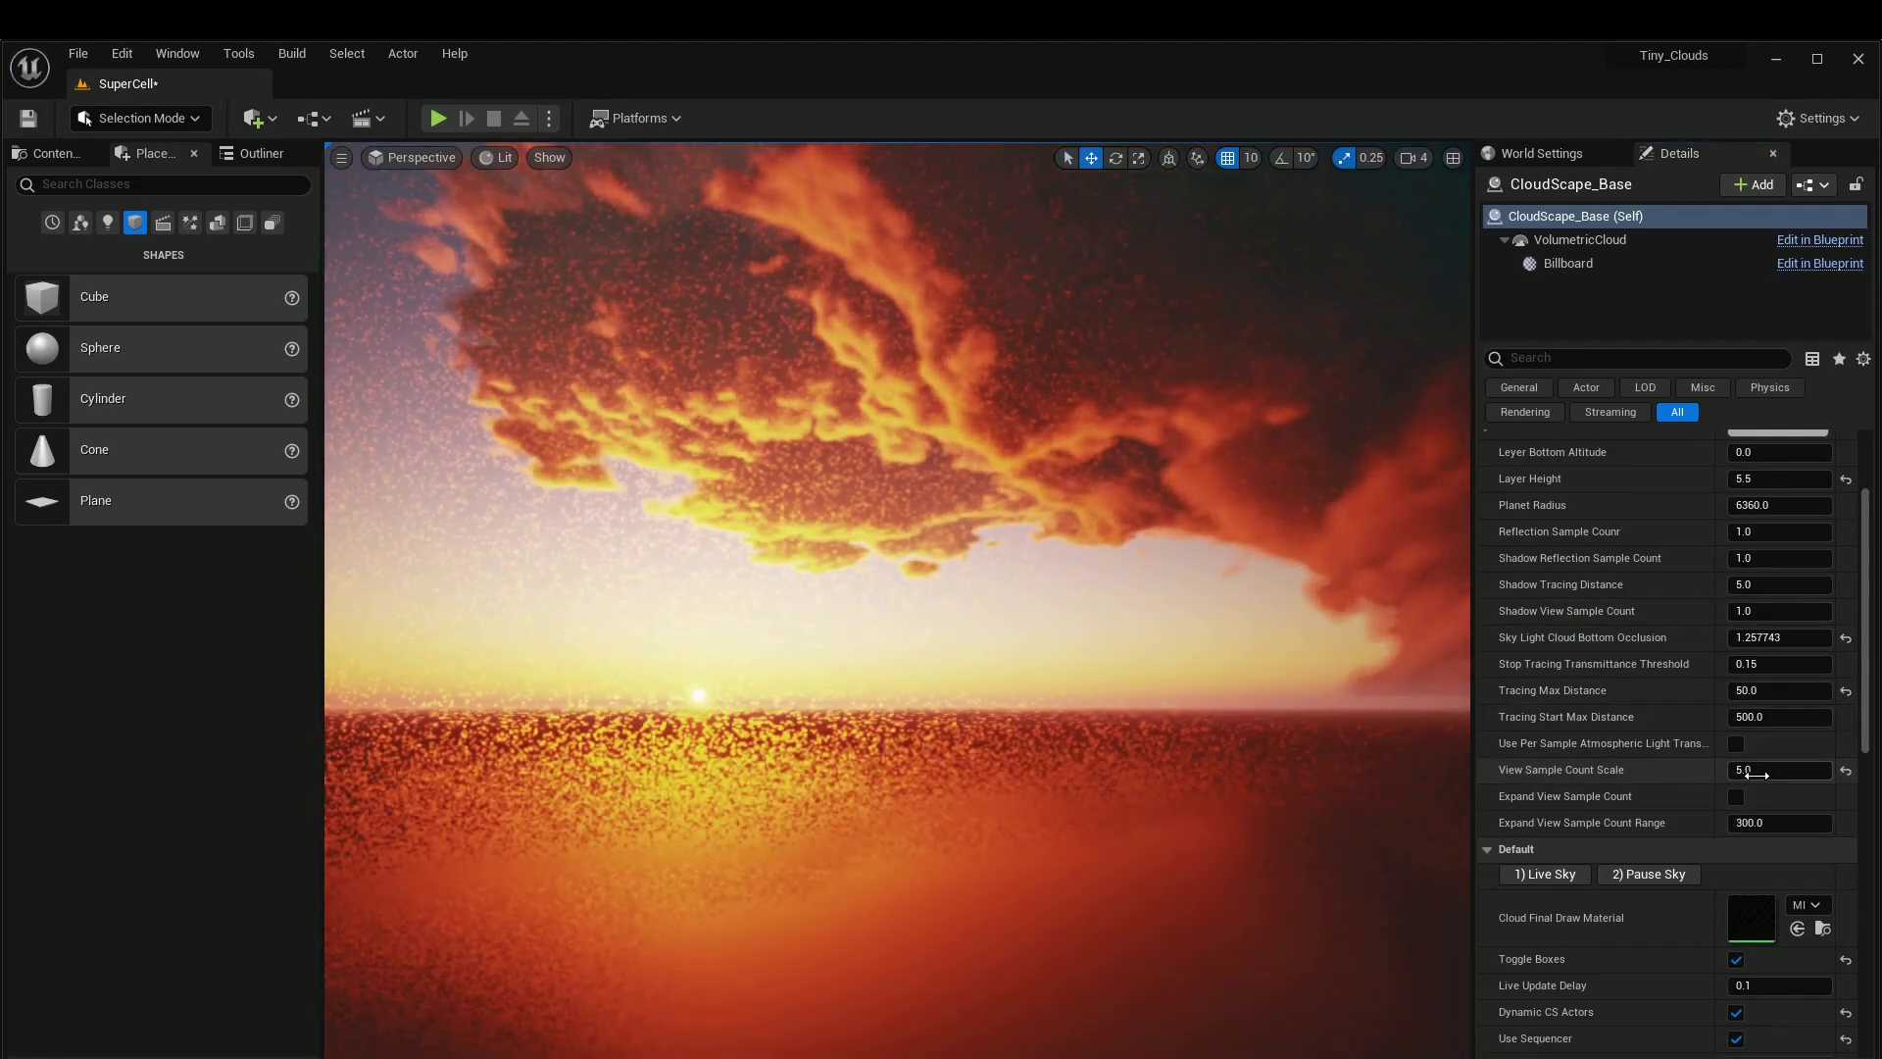
pyautogui.moveTo(784, 677); pyautogui.dragTo(1157, 418, button='right')
pyautogui.moveTo(950, 754); pyautogui.dragTo(608, 779, button='right')
pyautogui.moveTo(1000, 745); pyautogui.dragTo(992, 730, button='right')
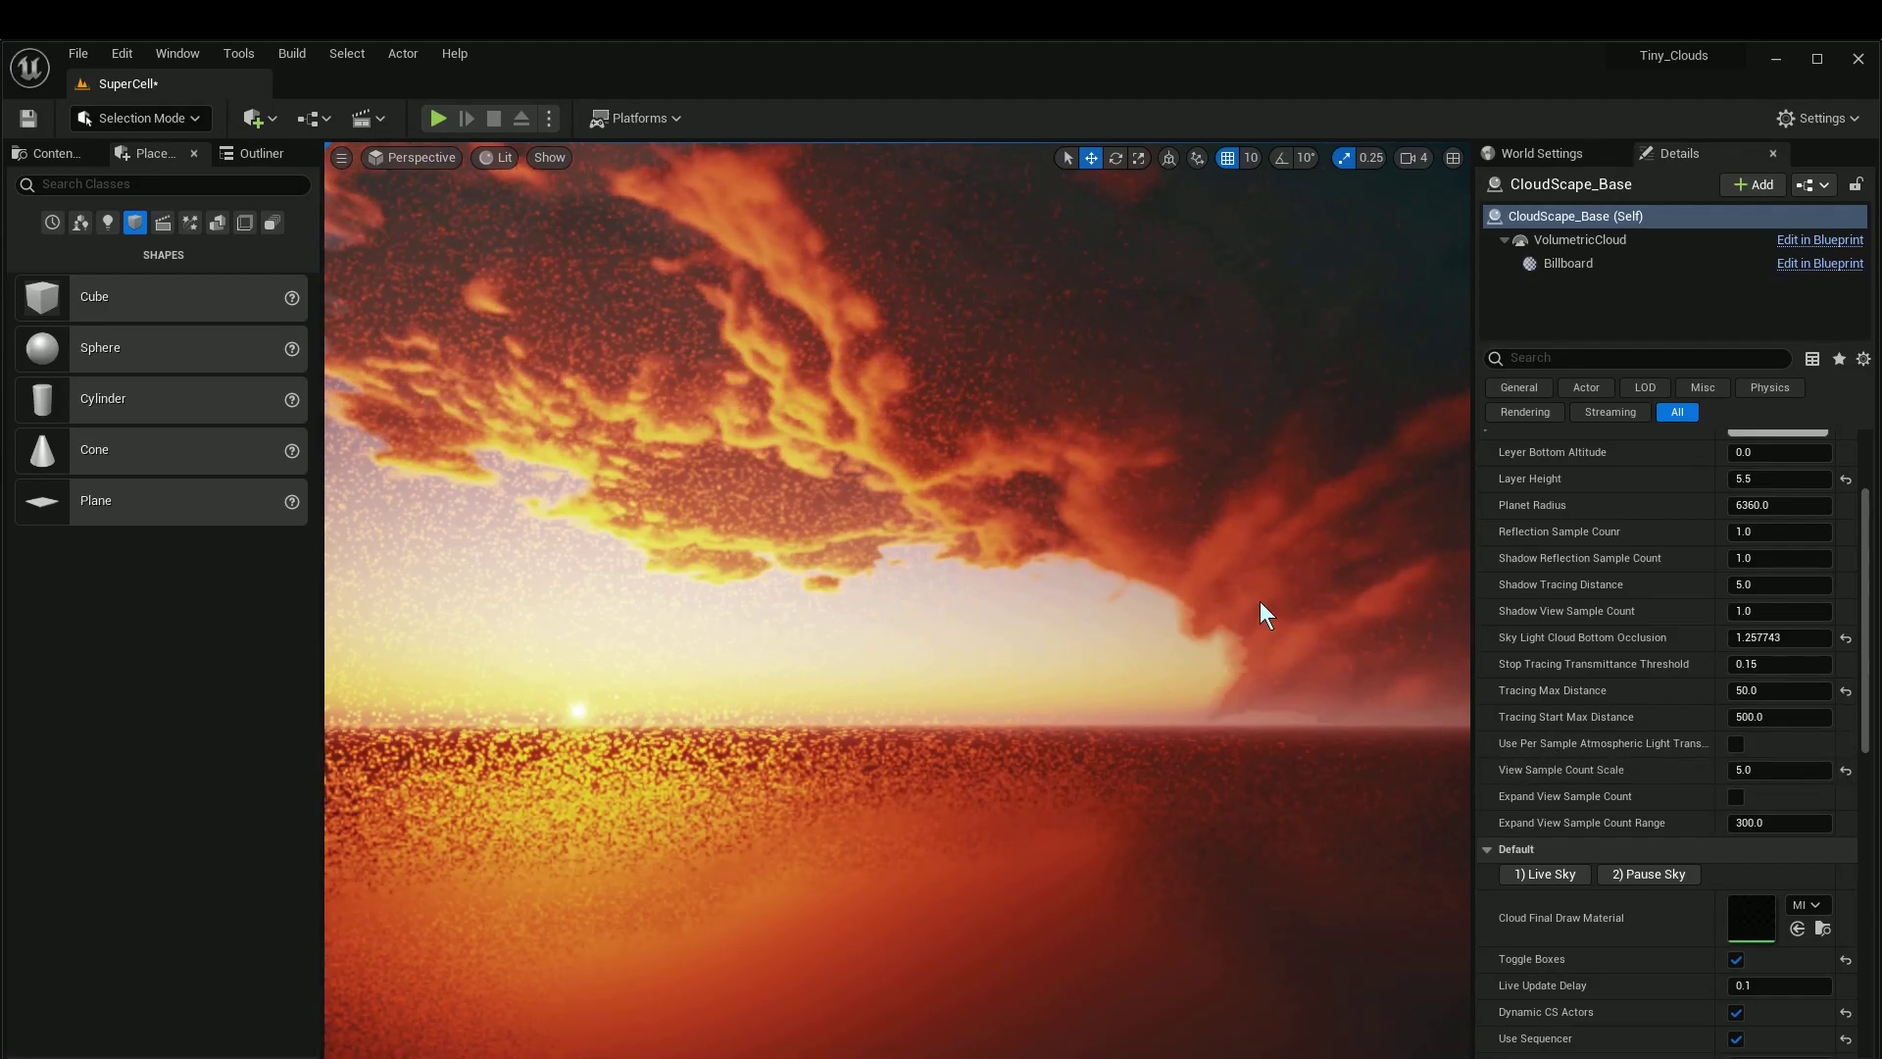
pyautogui.moveTo(1272, 601); pyautogui.dragTo(1273, 602, button='right')
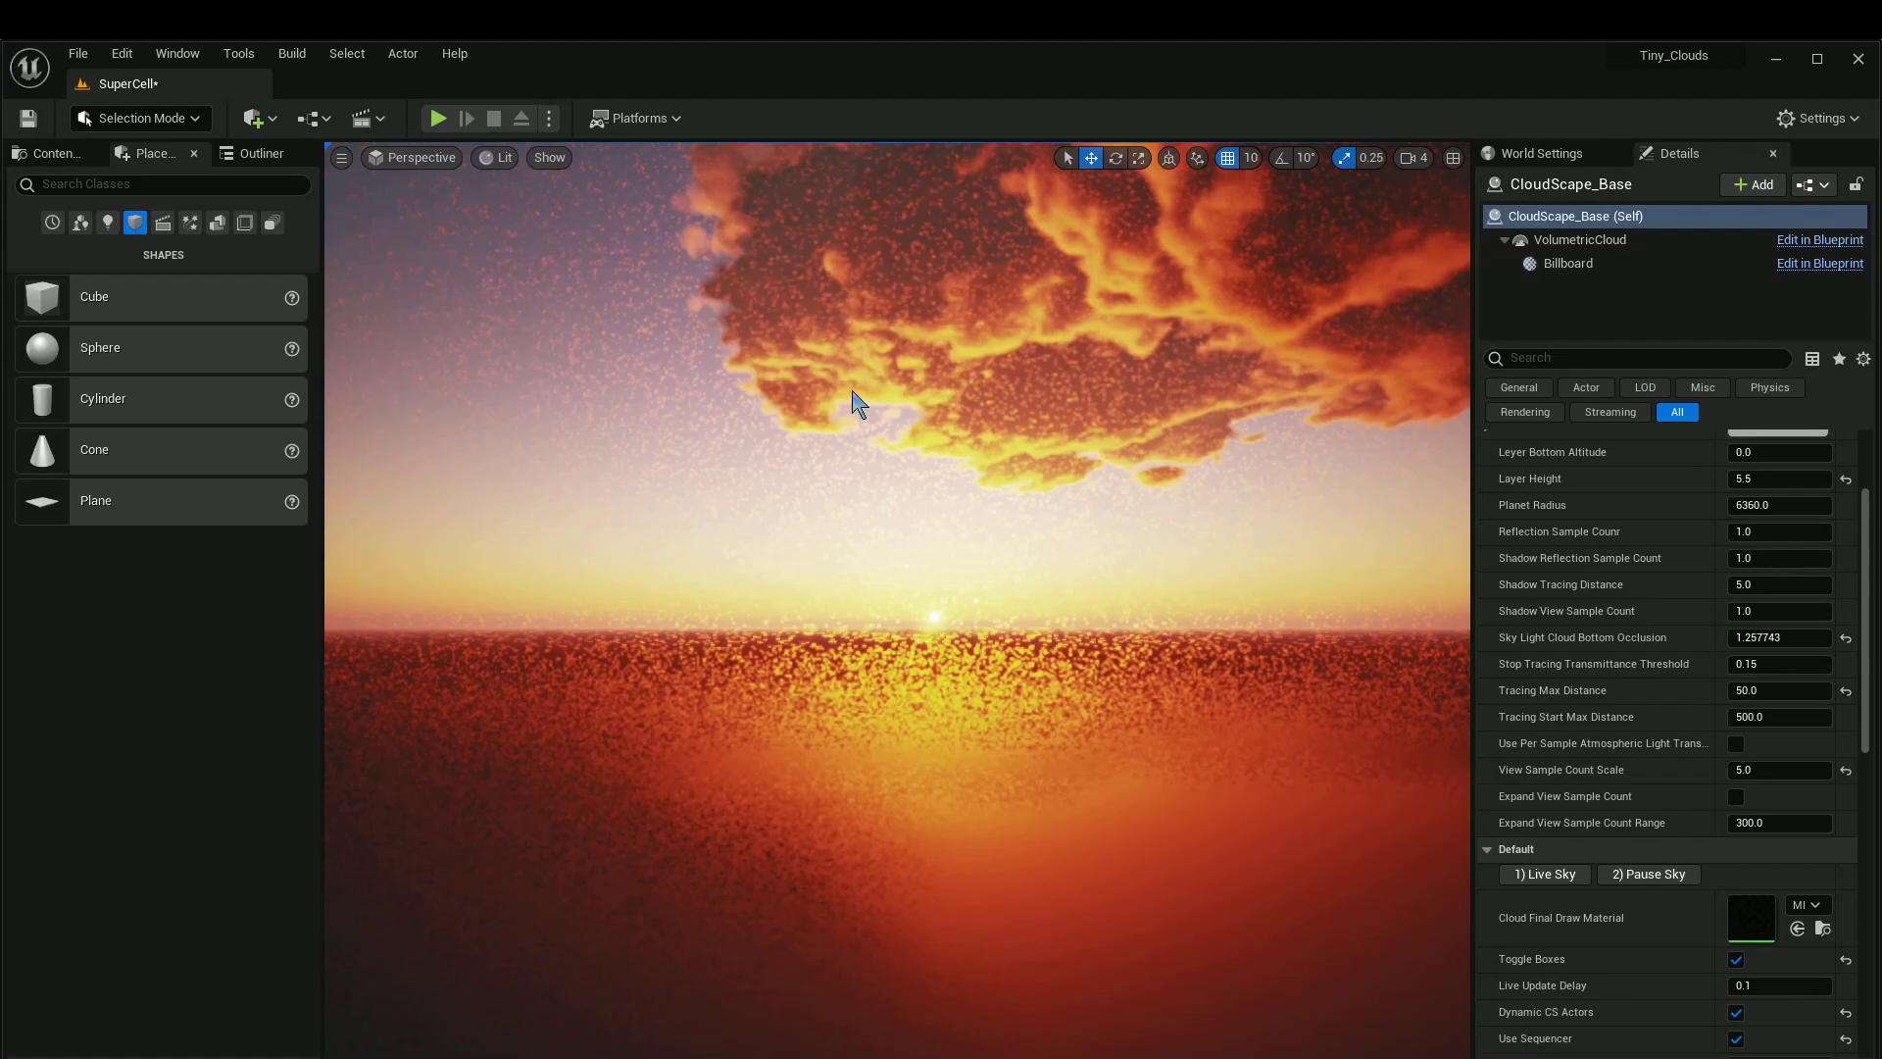
pyautogui.moveTo(852, 393); pyautogui.dragTo(932, 370, button='right')
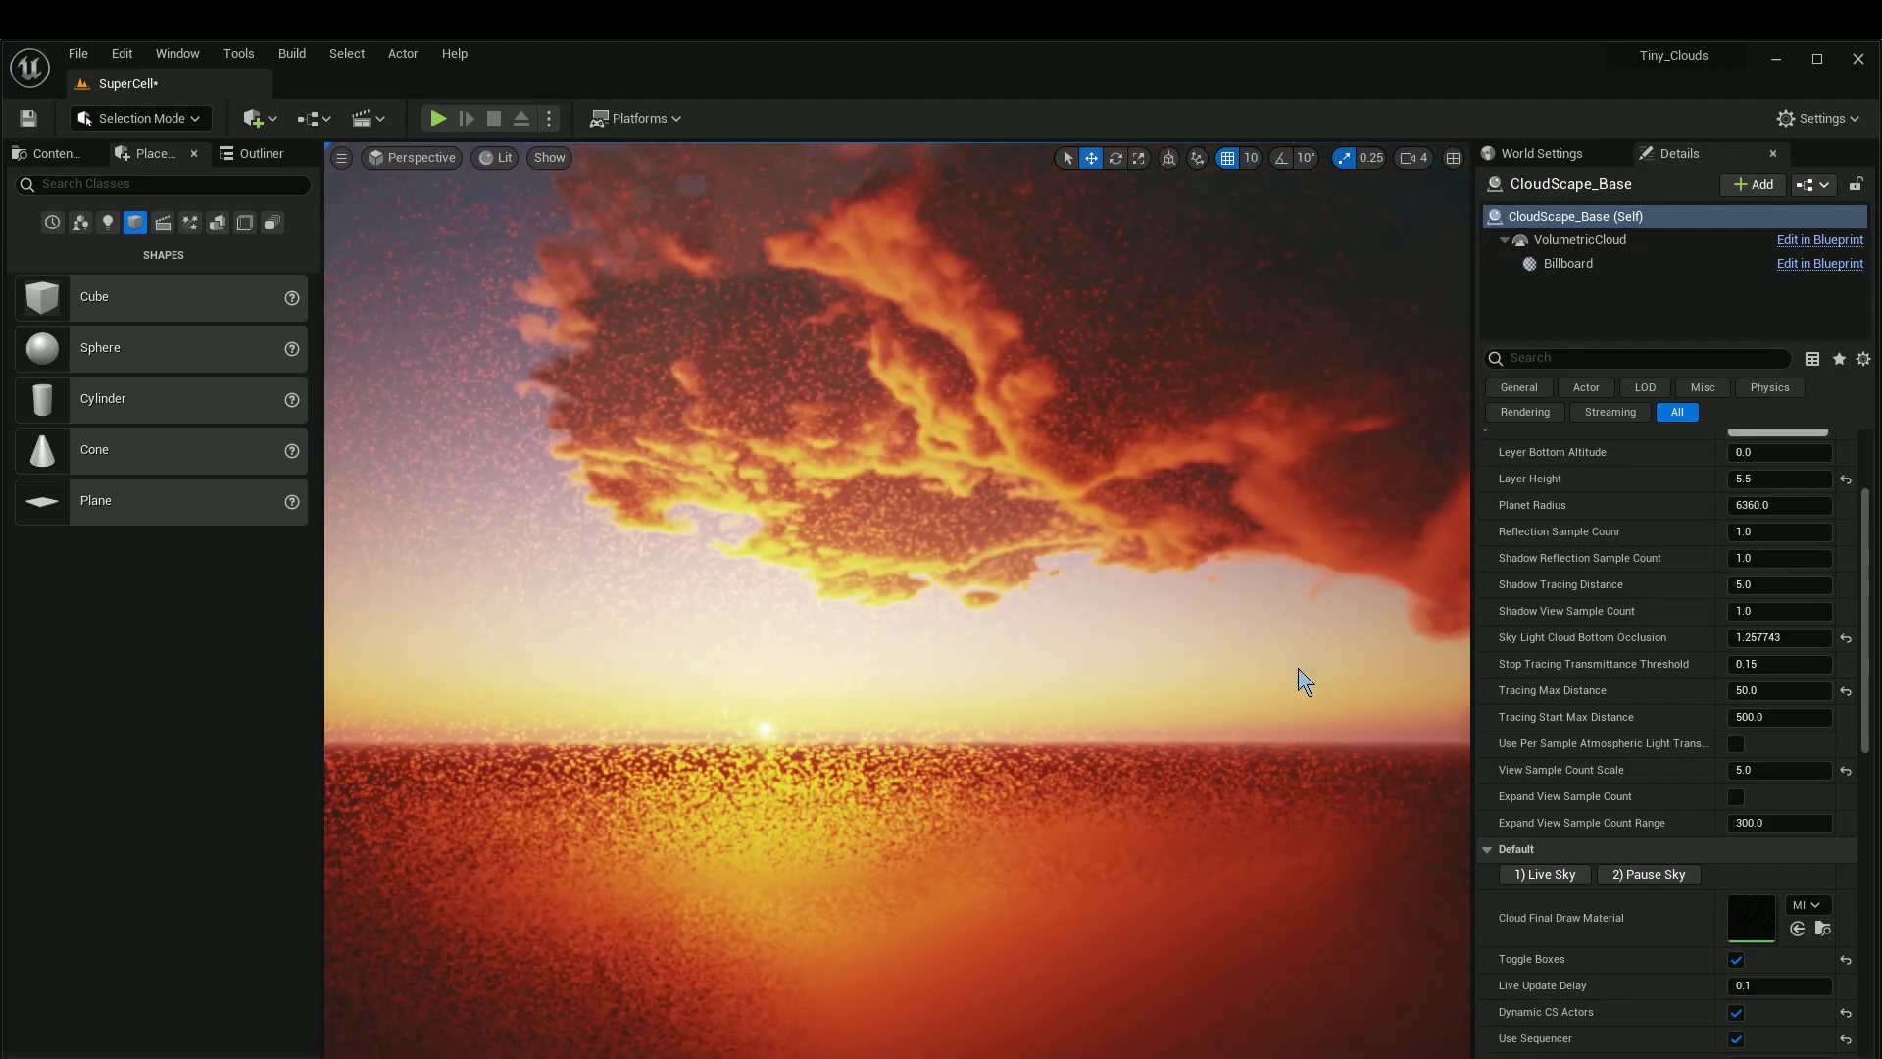
# Step: Set the Layer Height of CloudScape_Base to 0.01
pyautogui.scroll(2, 1744, 452)
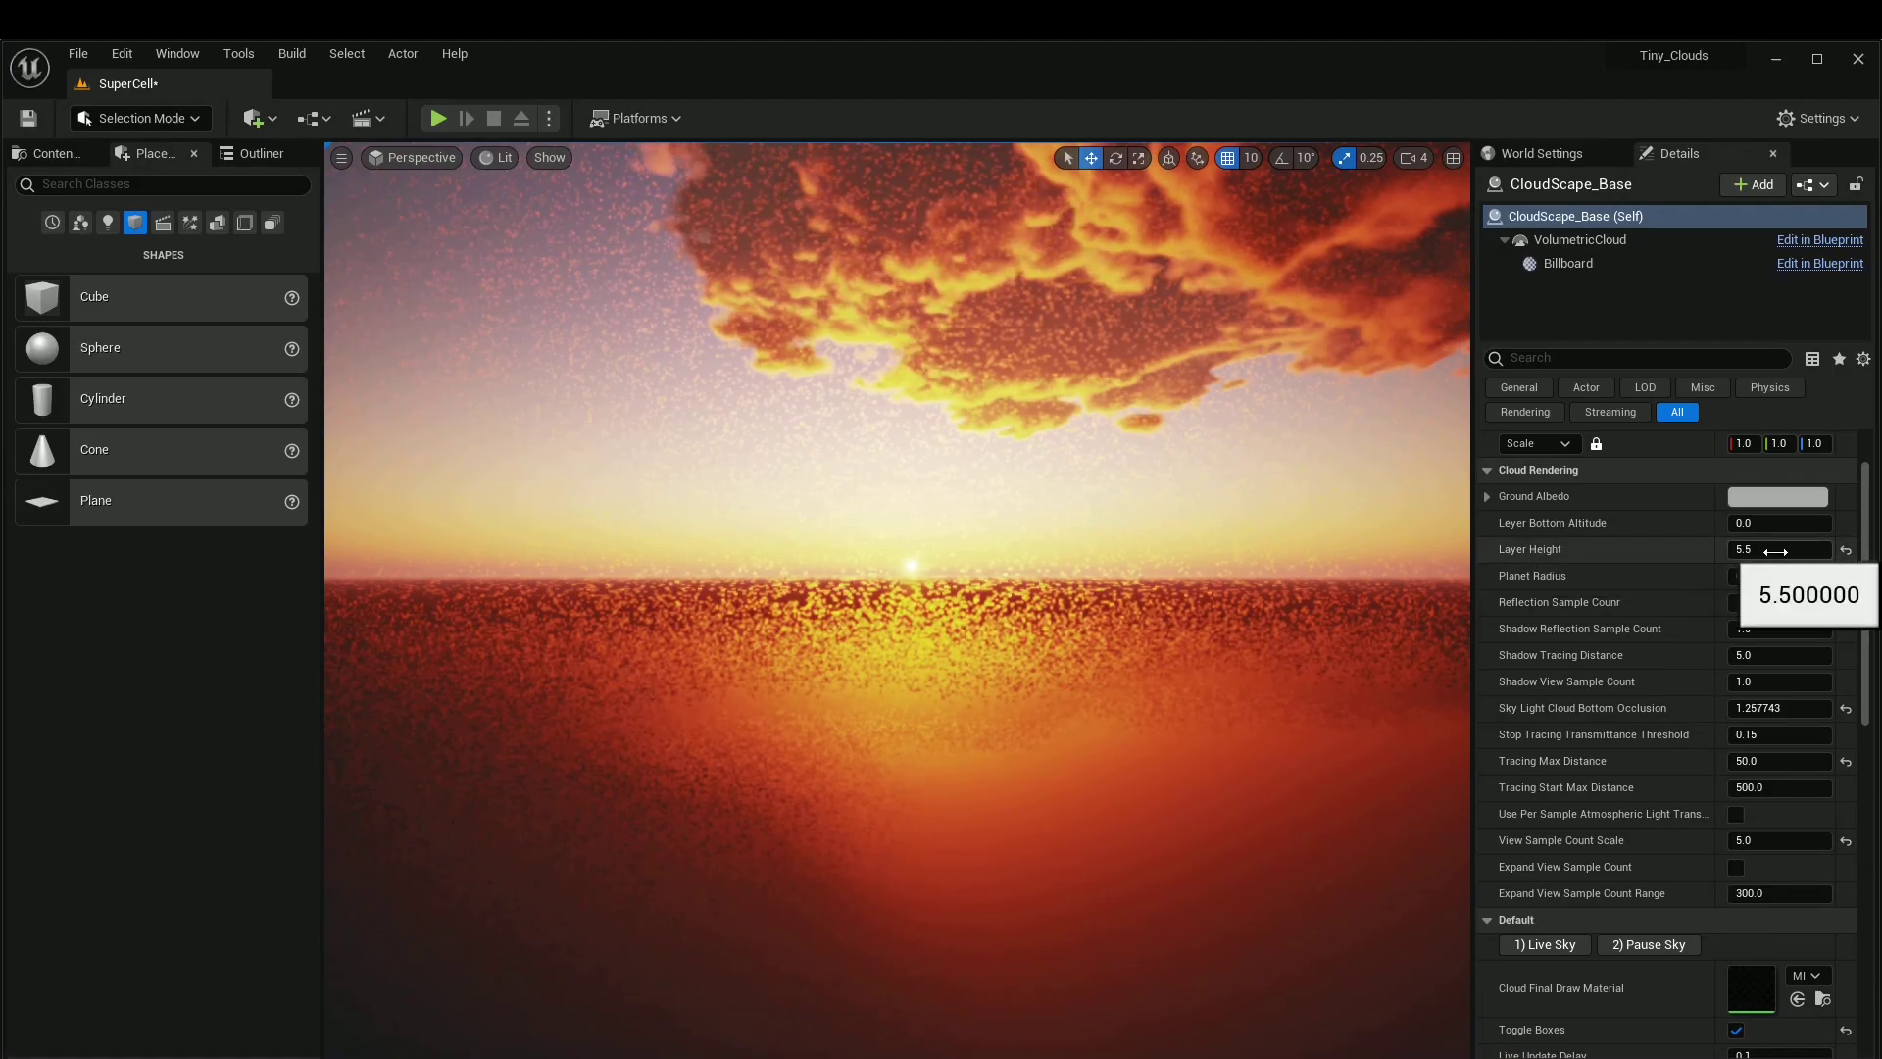
pyautogui.click(1778, 551)
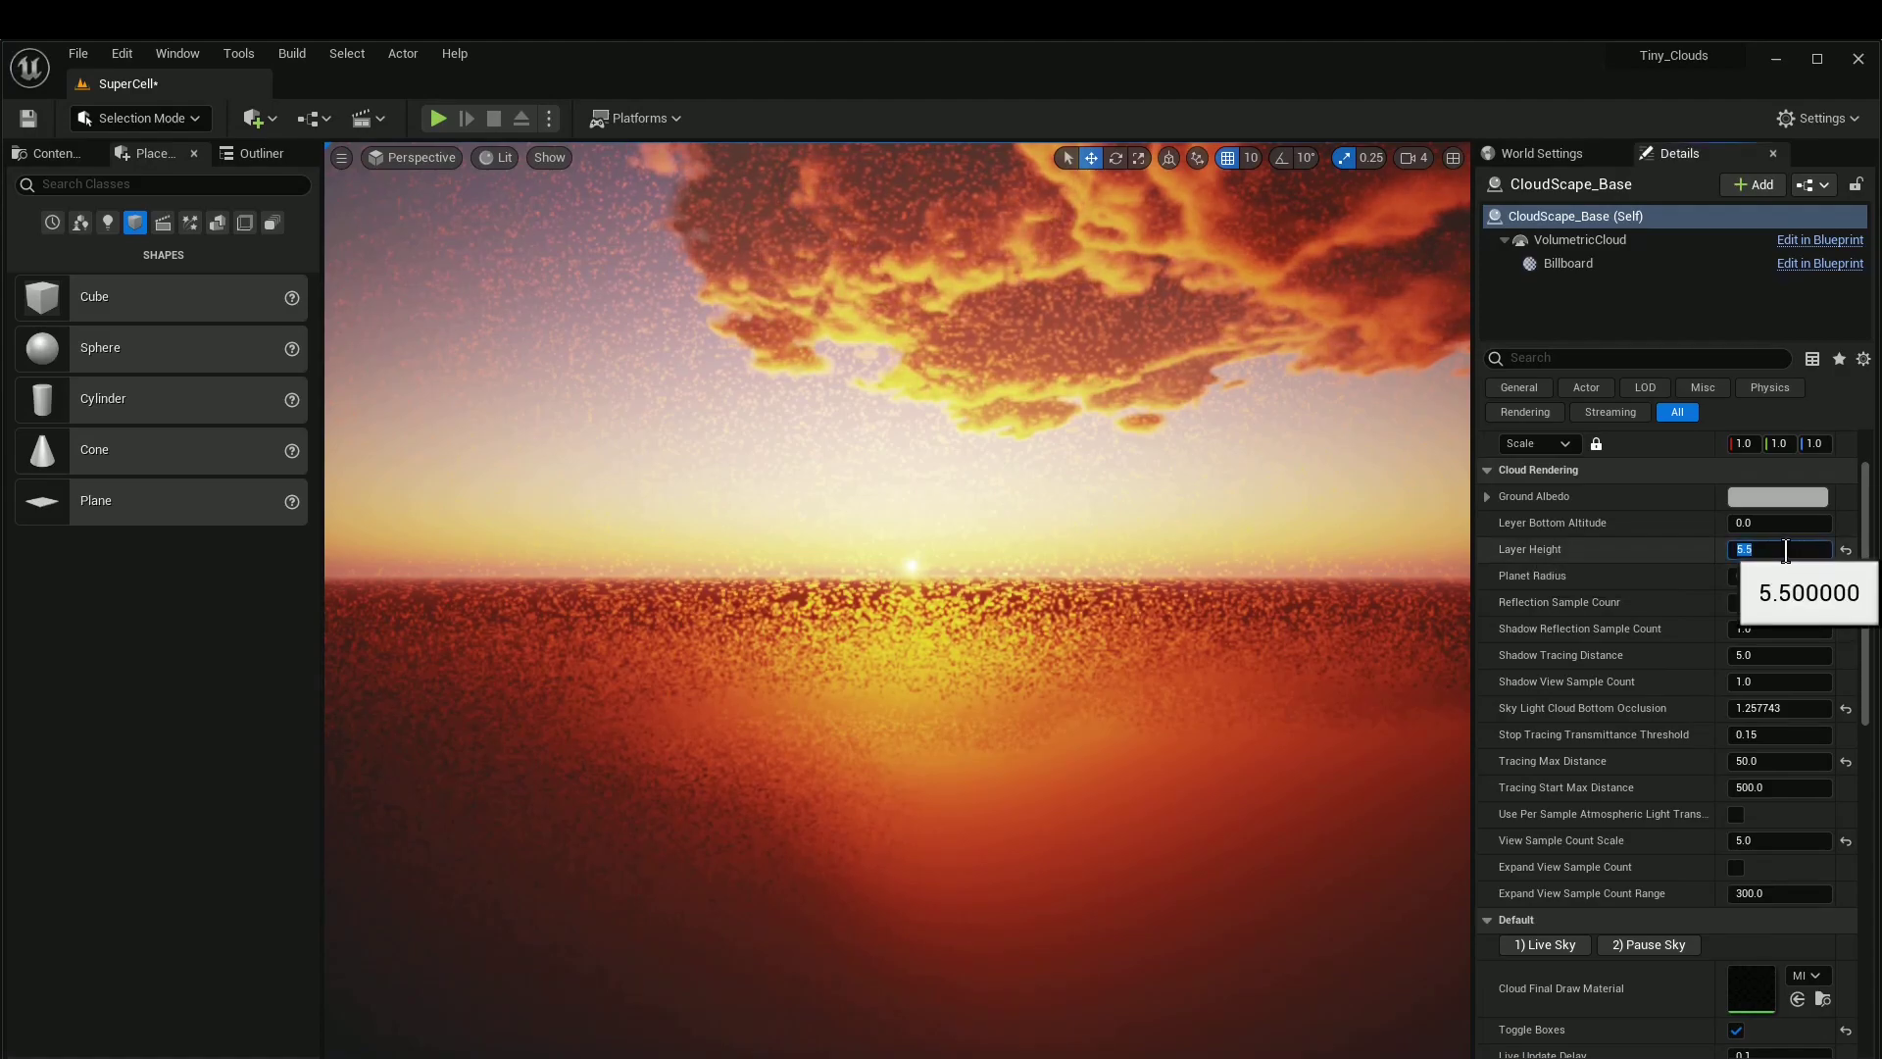
pyautogui.write('0.0')
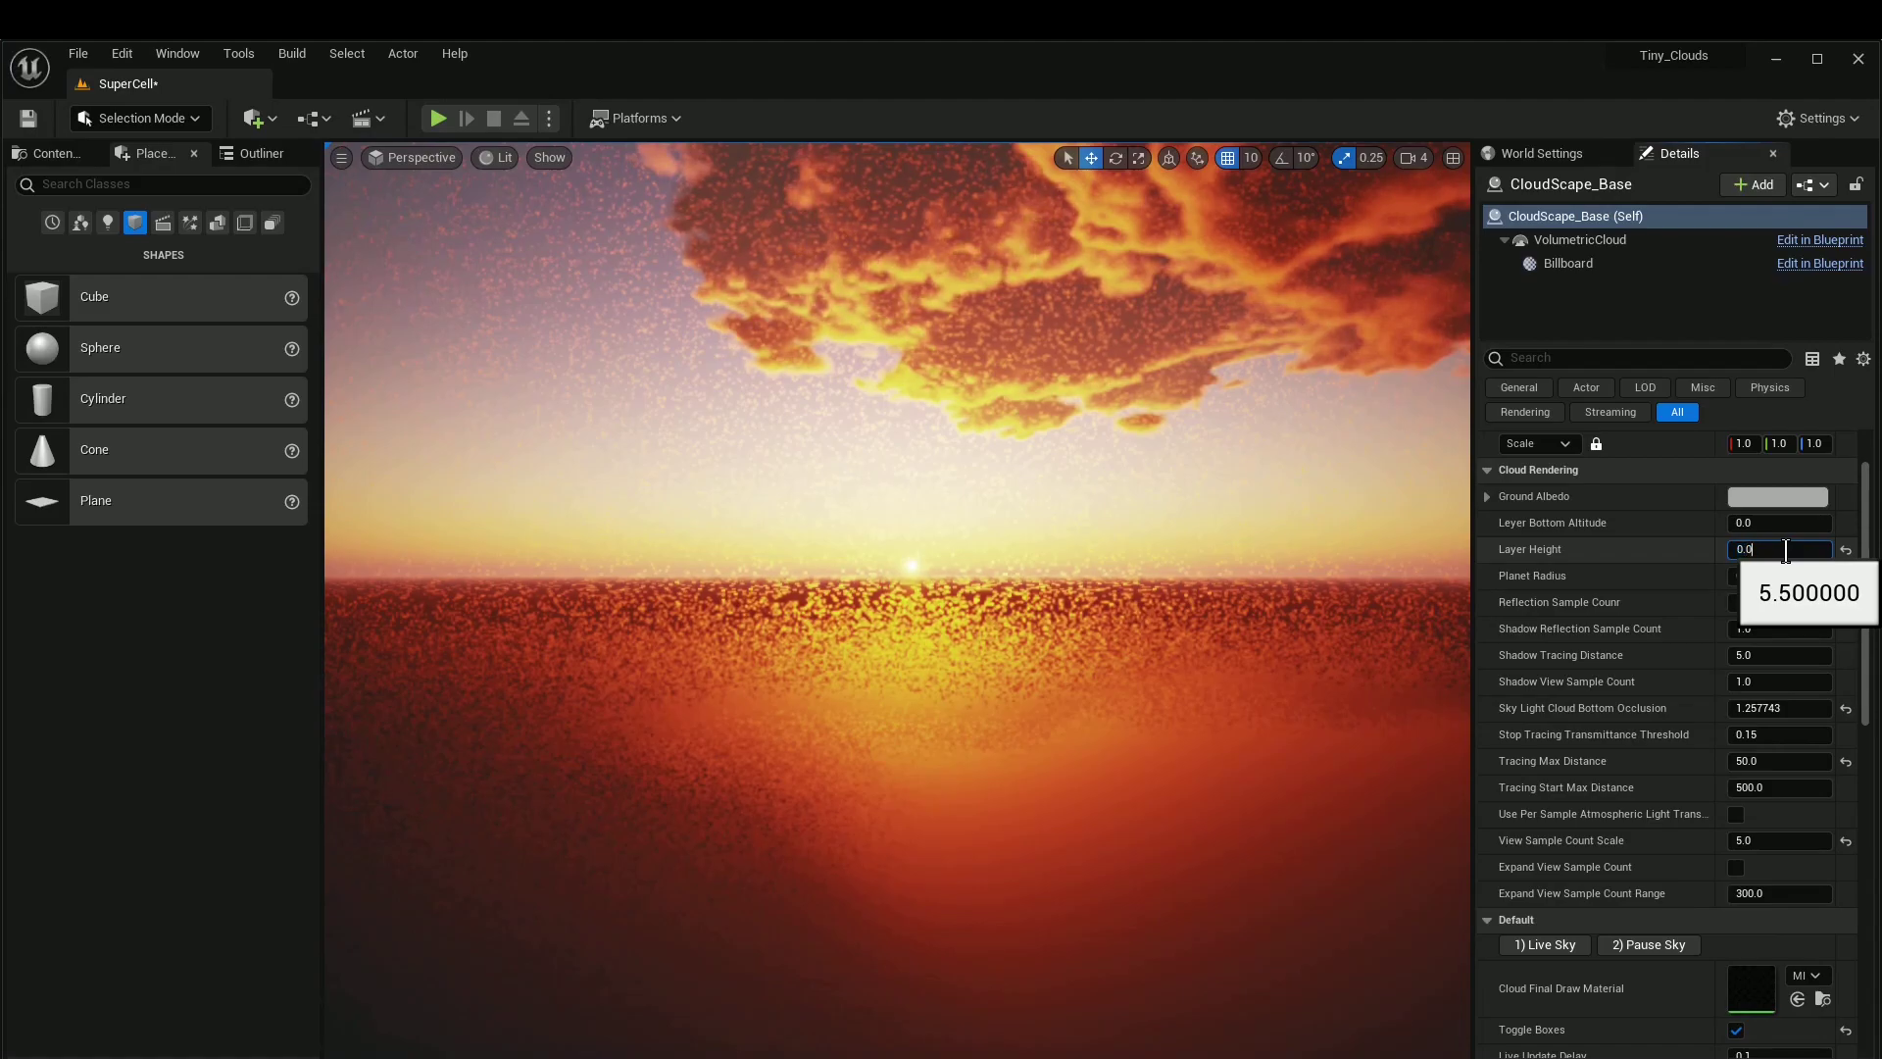
pyautogui.write('1')
pyautogui.press('Return')
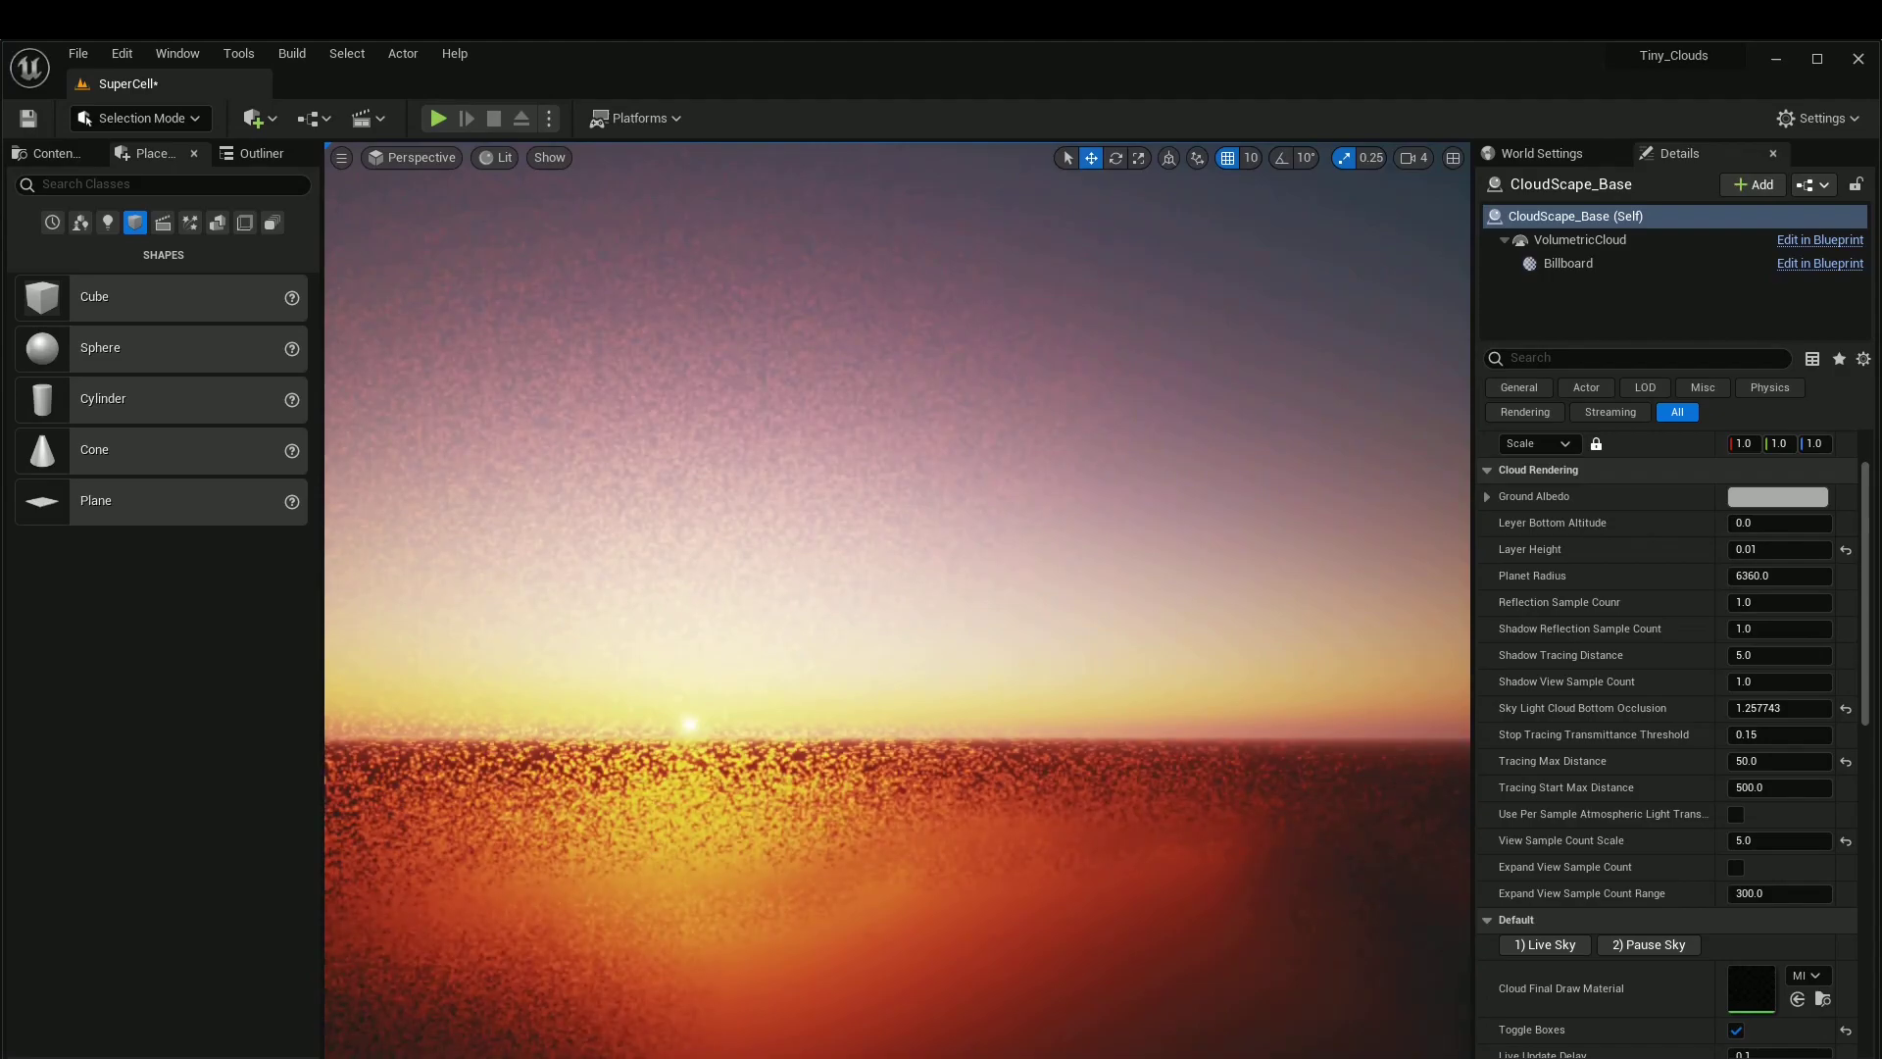
# Step: Set the Tracing Max Distance of CloudScape_Base to 0.05 and its Tracing Start Max Distance to 0
pyautogui.moveTo(897, 600); pyautogui.dragTo(1336, 592, button='right')
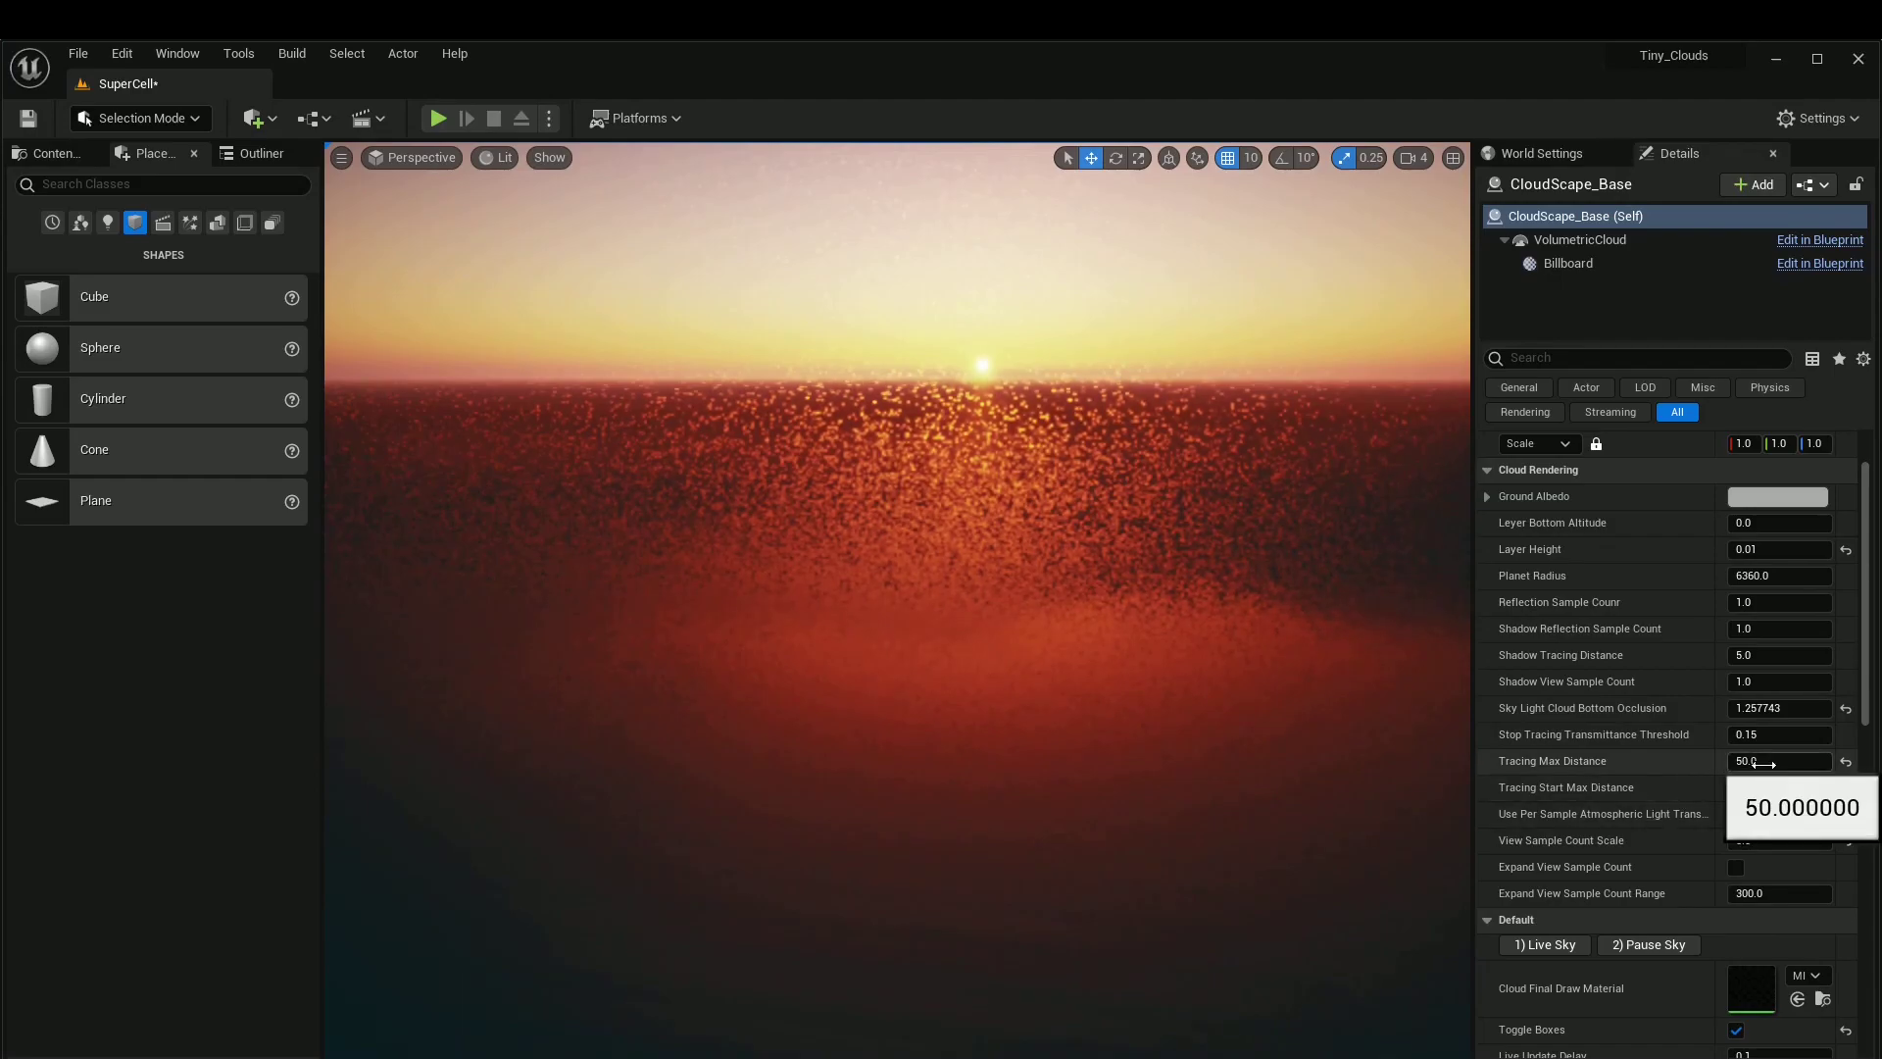
pyautogui.click(1762, 761)
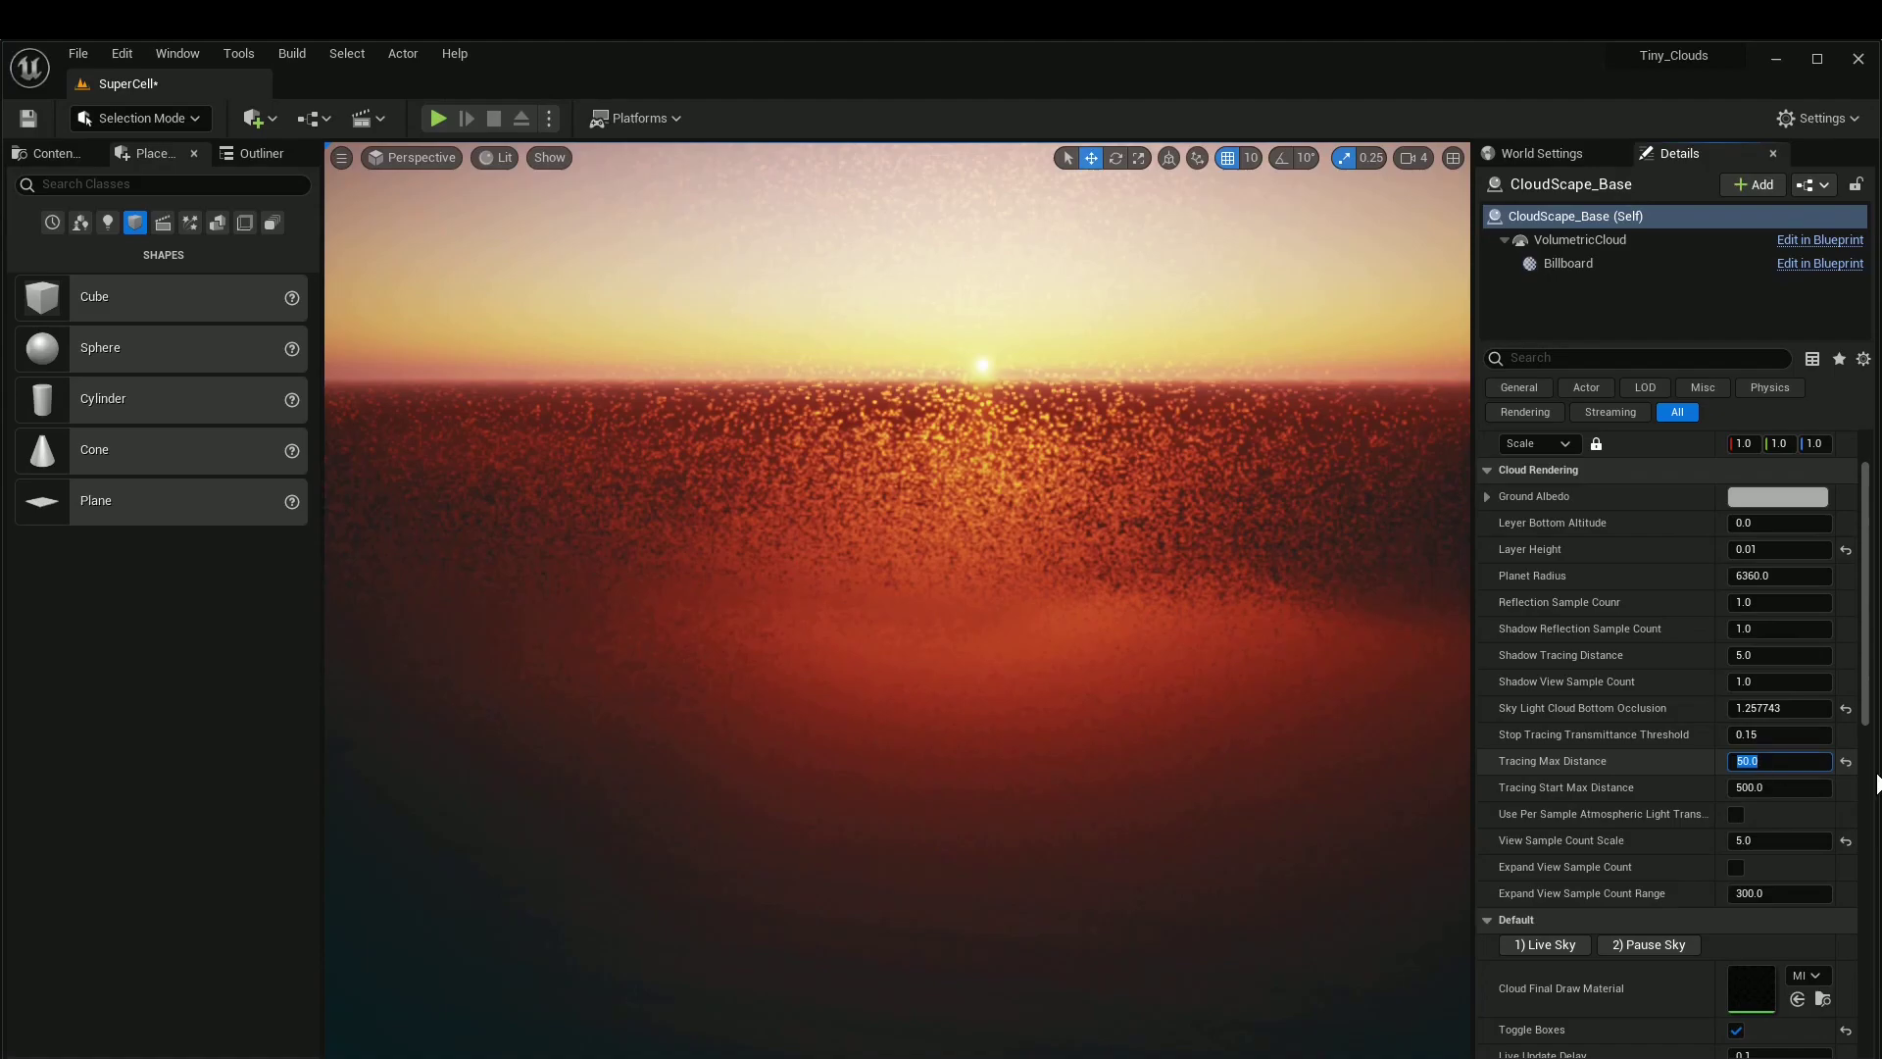
pyautogui.write('0.05')
pyautogui.press('Return')
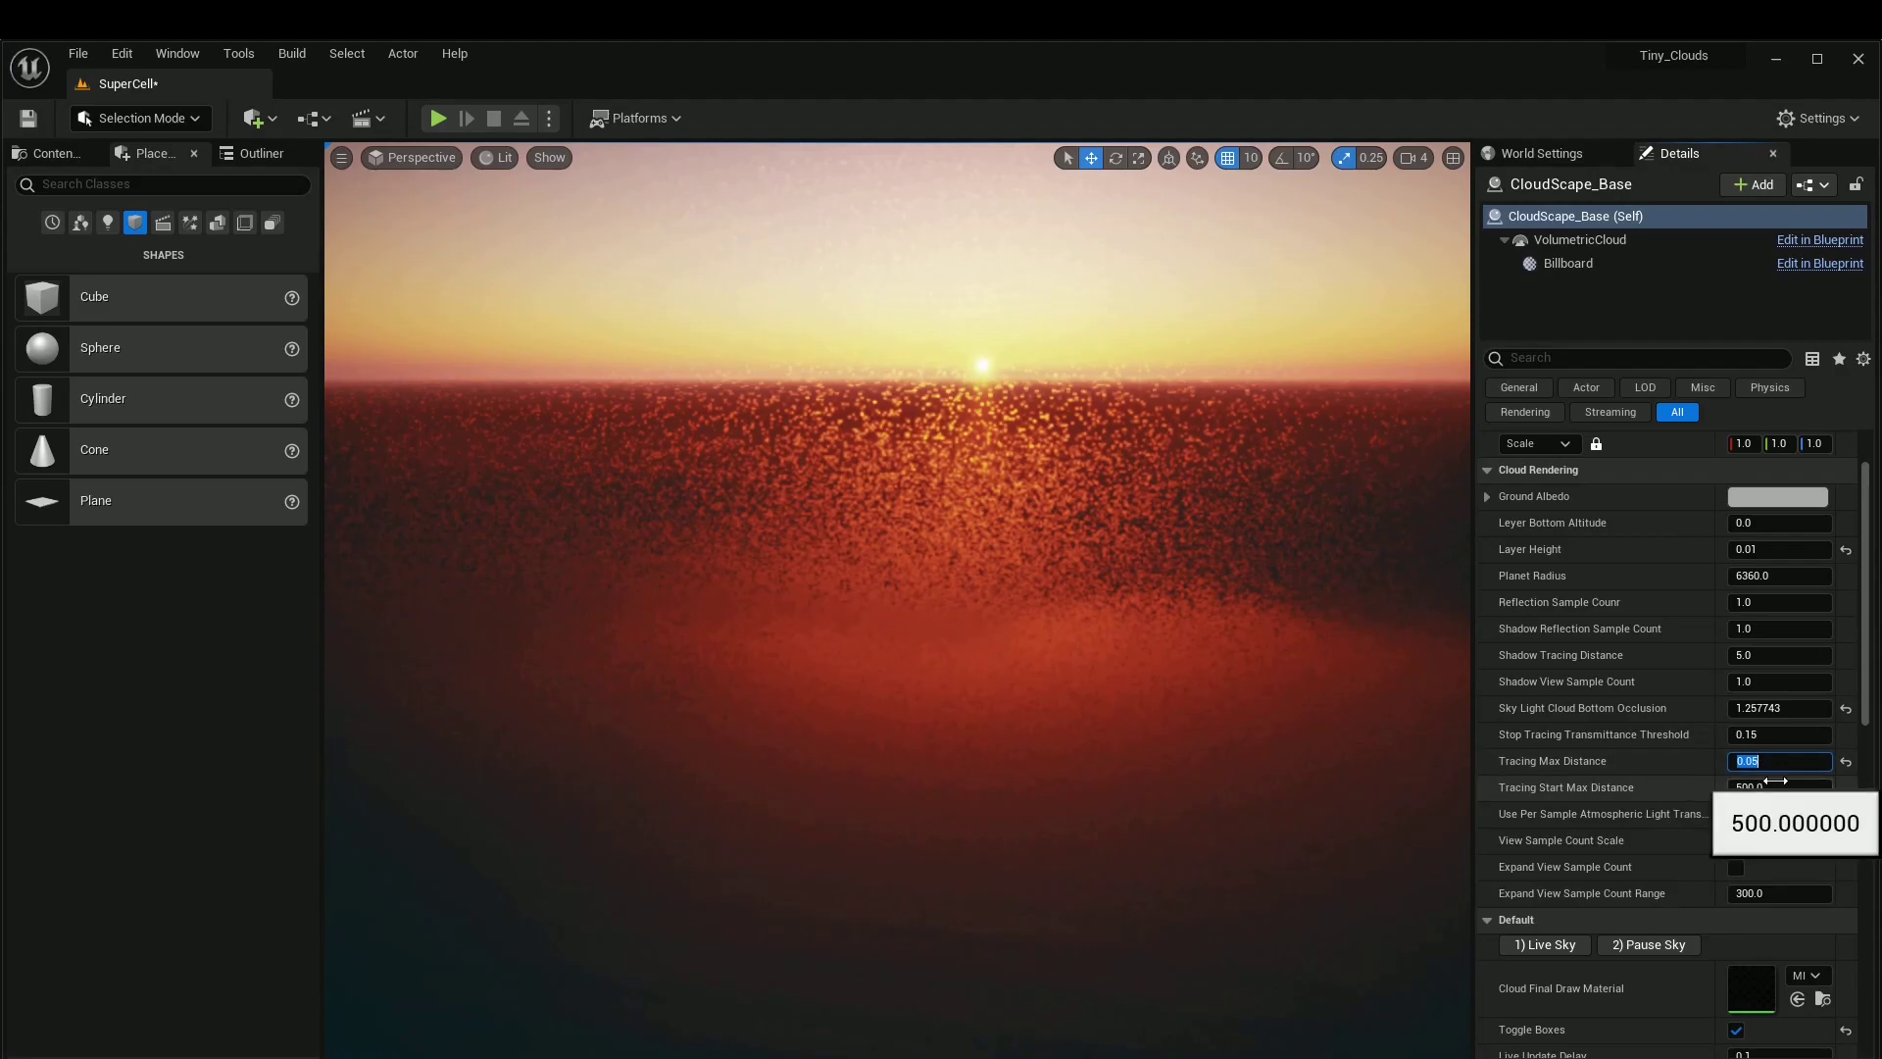
pyautogui.click(1772, 780)
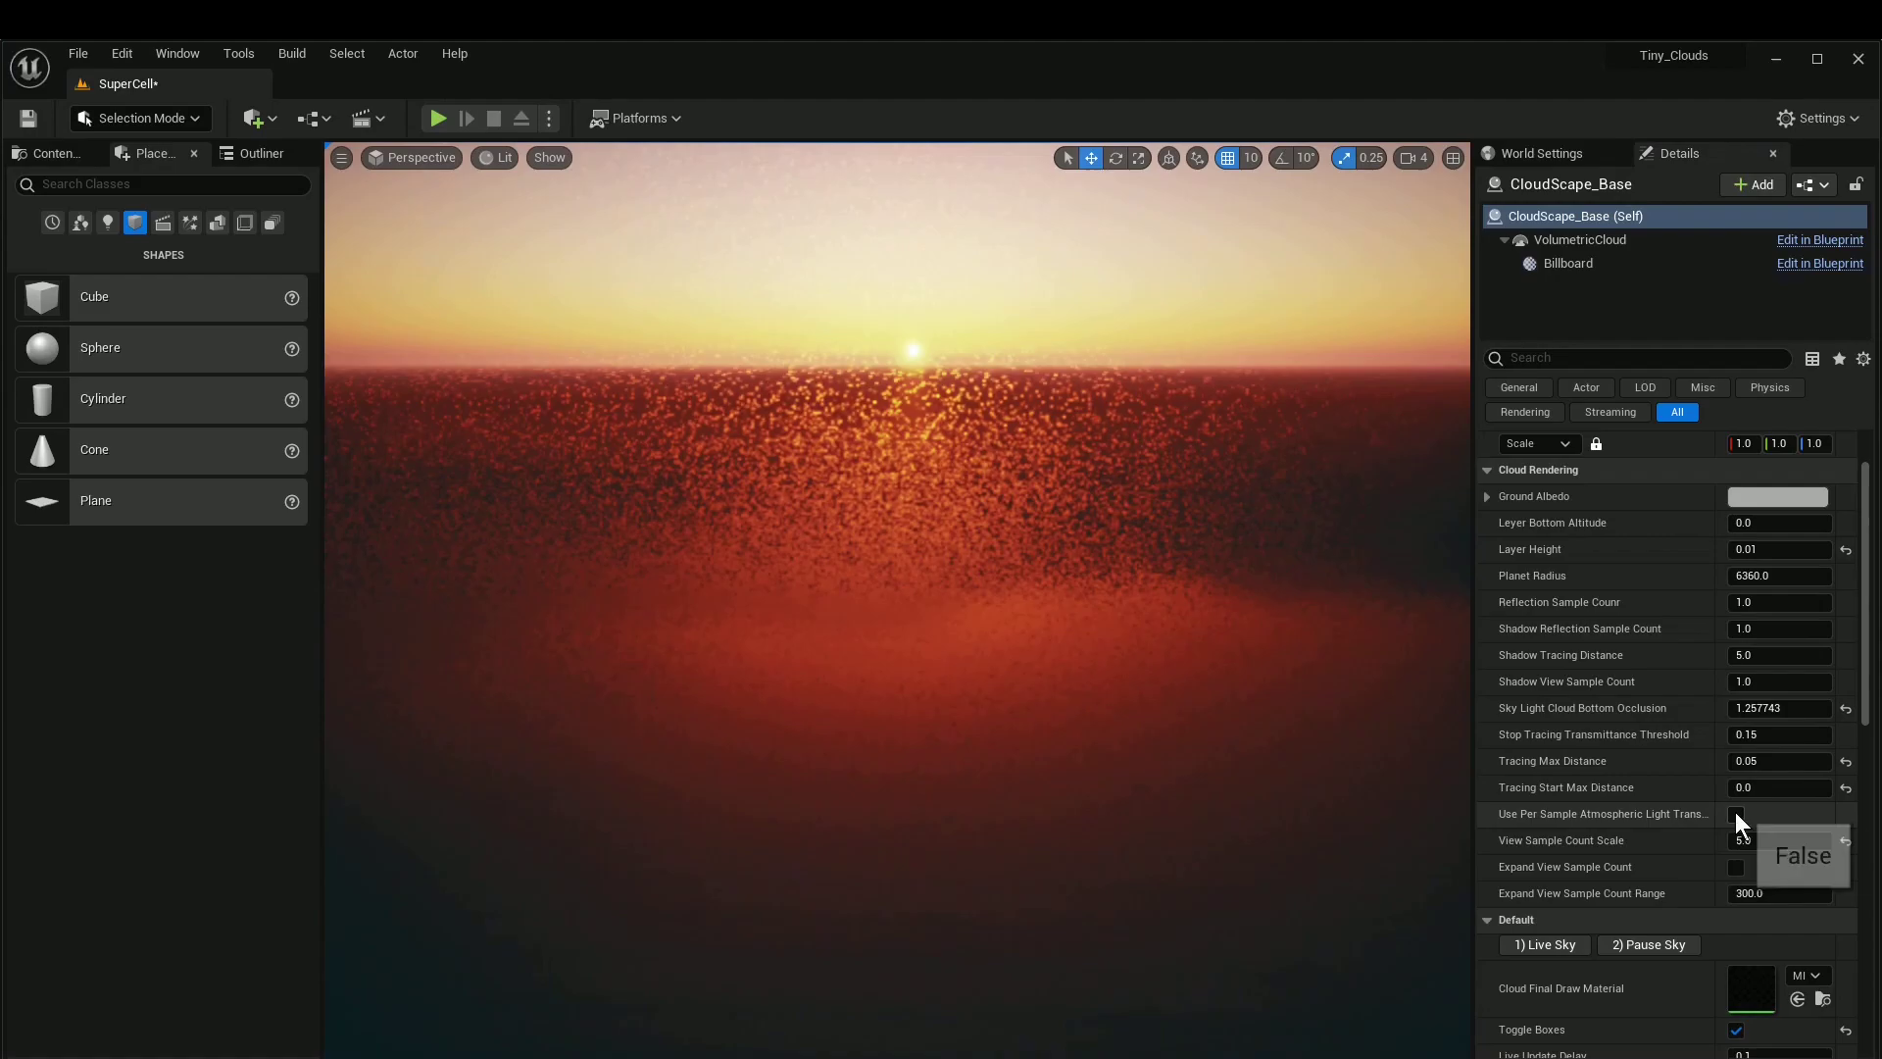
# Step: Set the View Sample Count Scale of CloudScape_Base to 10000
pyautogui.moveTo(1717, 790); pyautogui.dragTo(1666, 794)
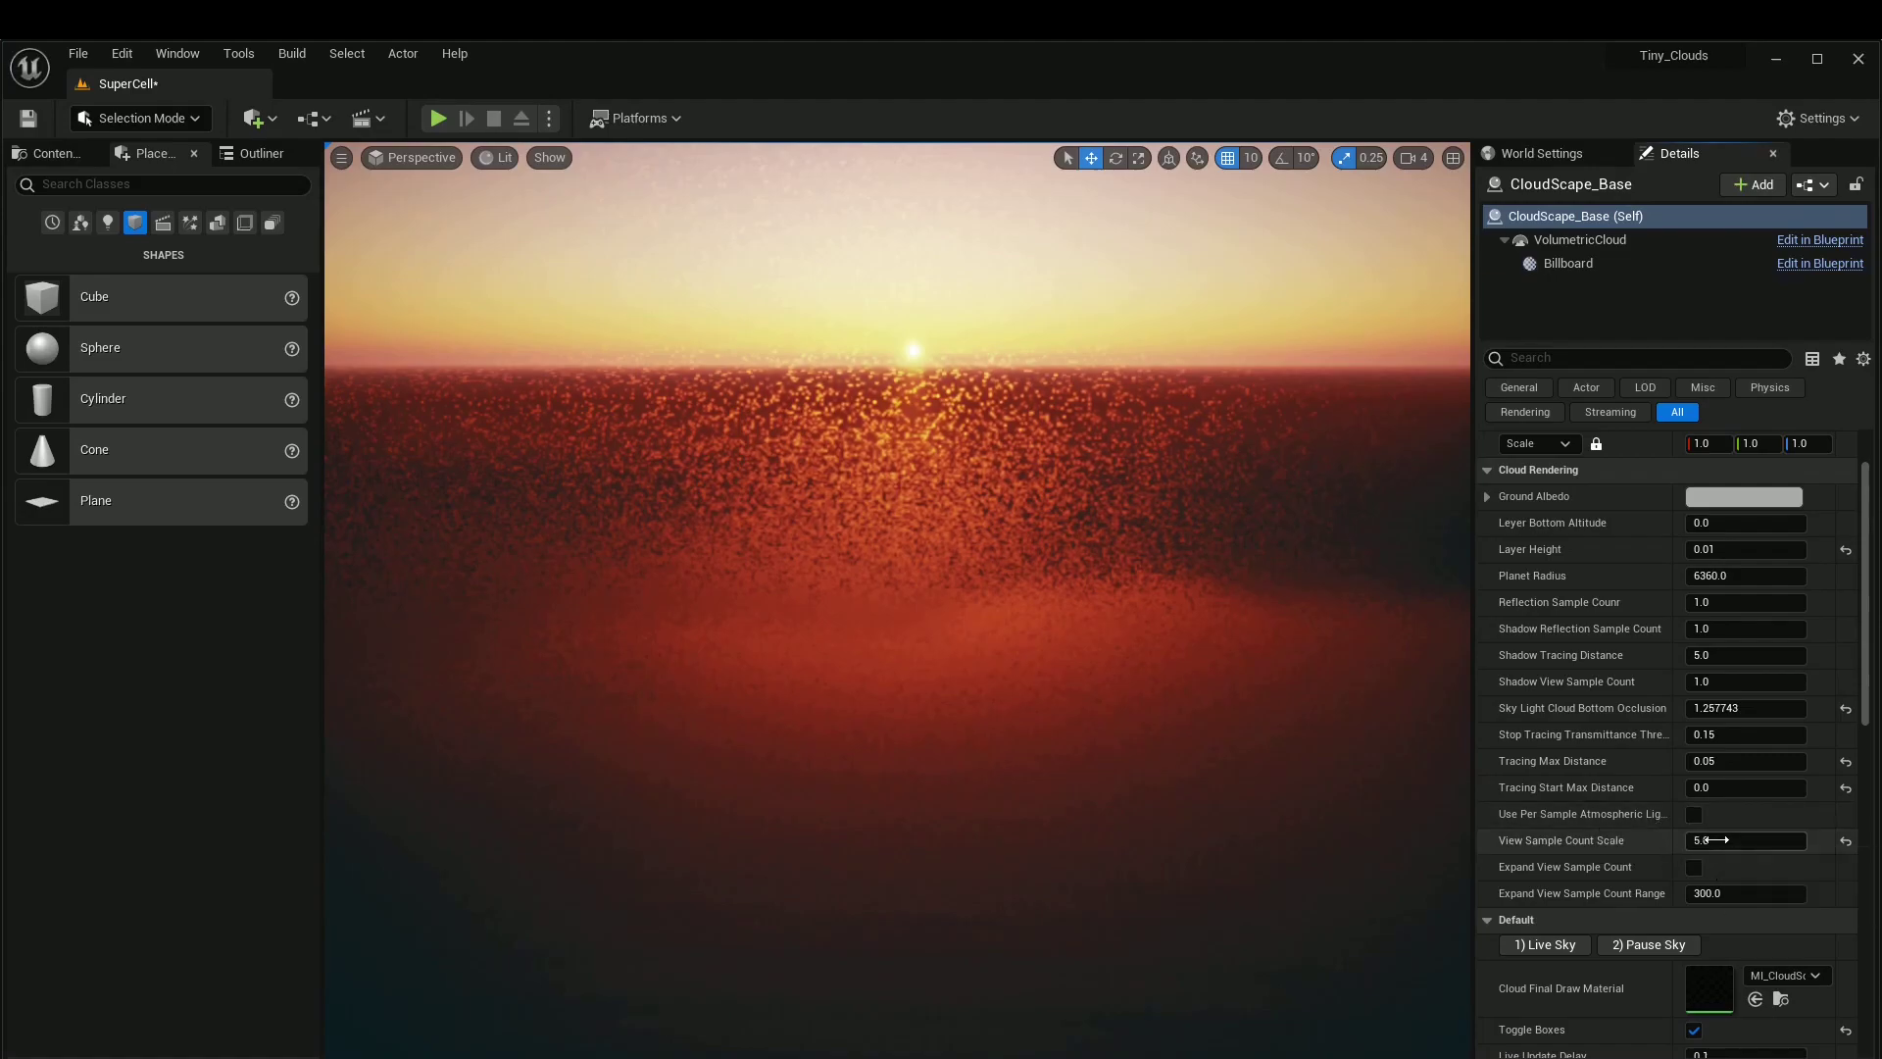
pyautogui.write('10000')
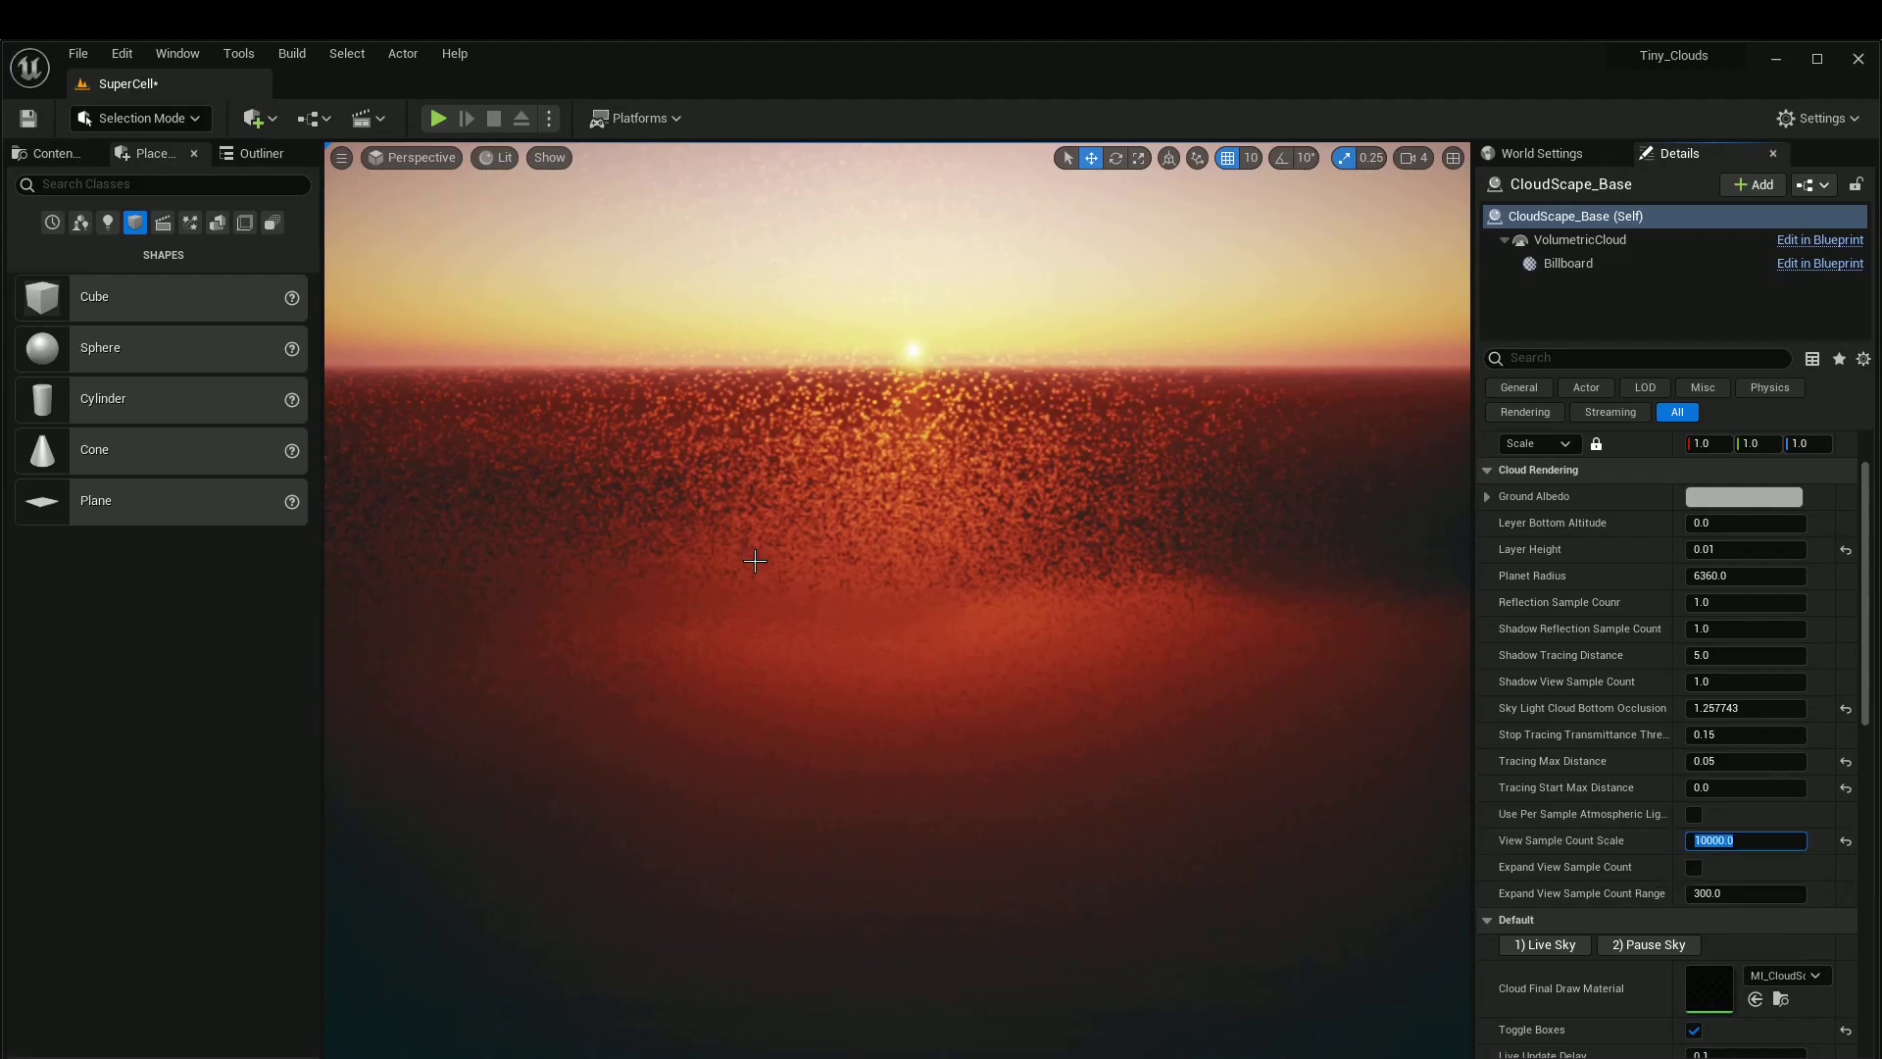
pyautogui.moveTo(751, 666); pyautogui.dragTo(716, 645, button='right')
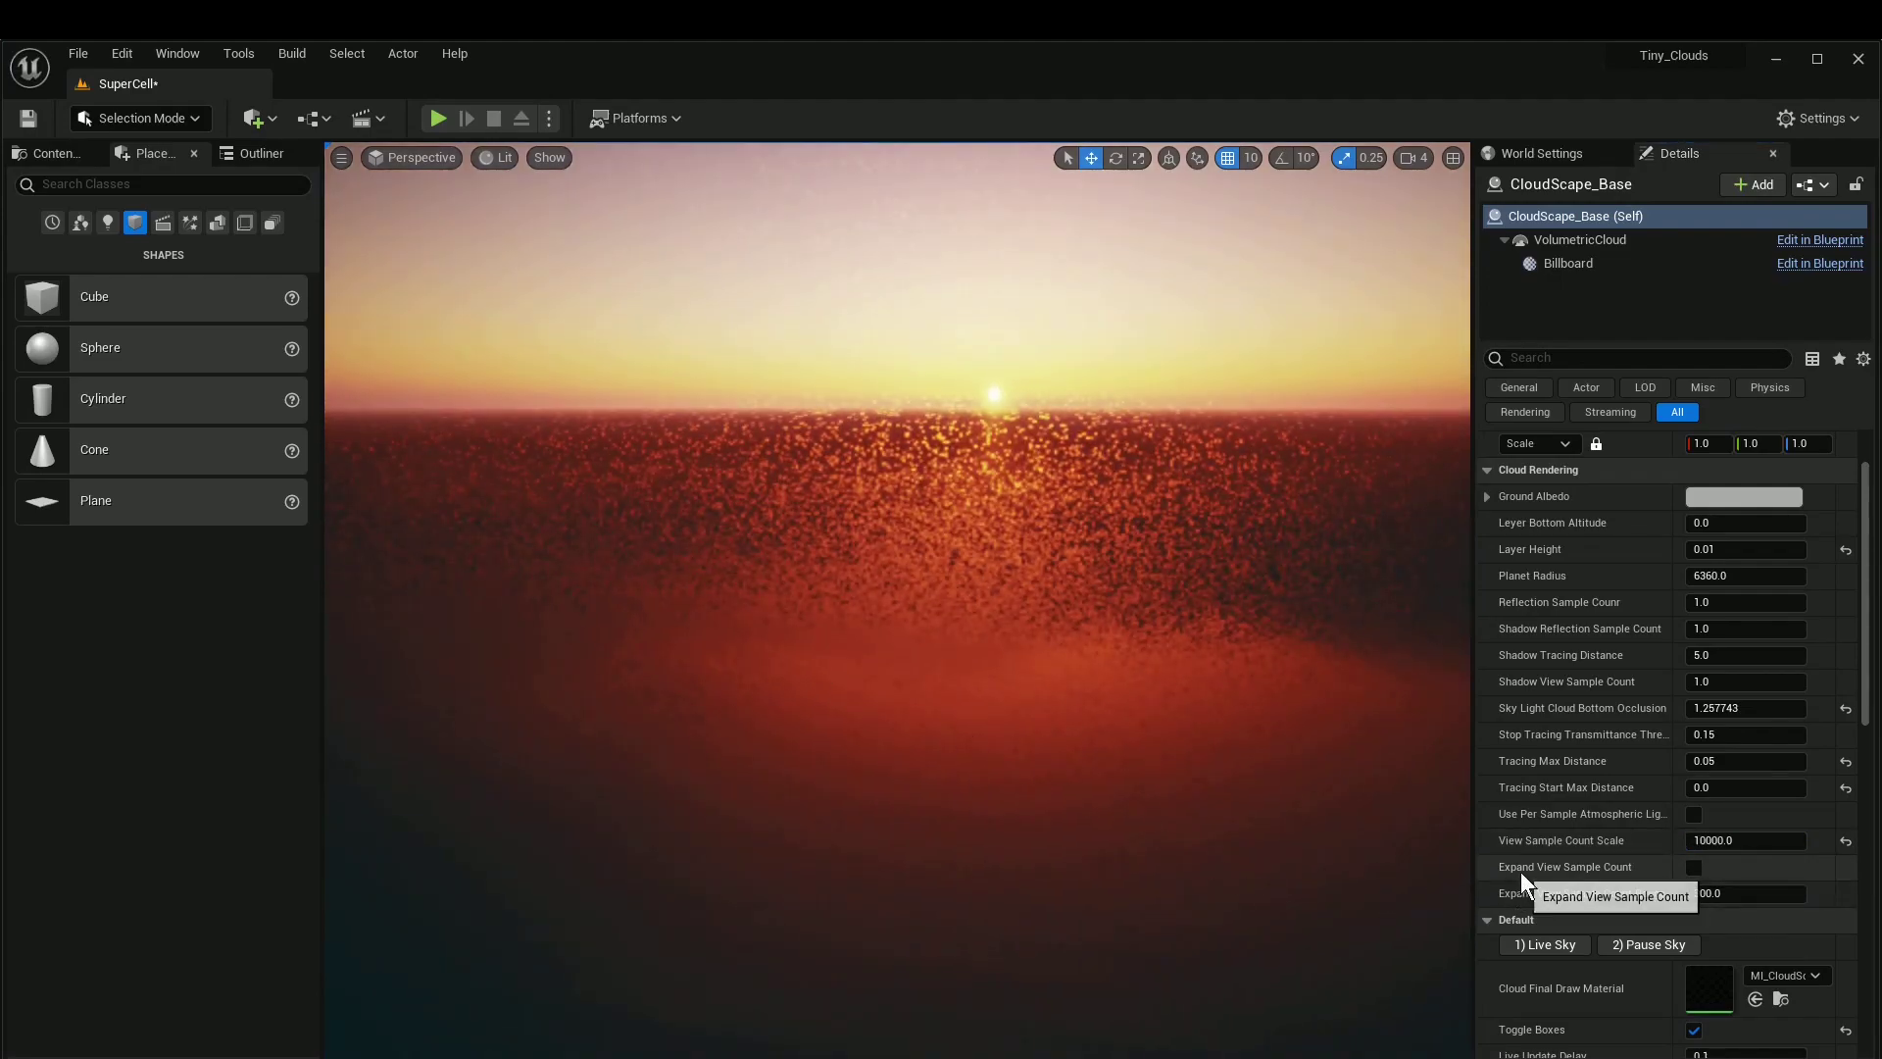
# Step: Enable Expand View Sample Count on CloudScape_Base and set the Expand View Sample Count Range to 9000000
pyautogui.click(1694, 866)
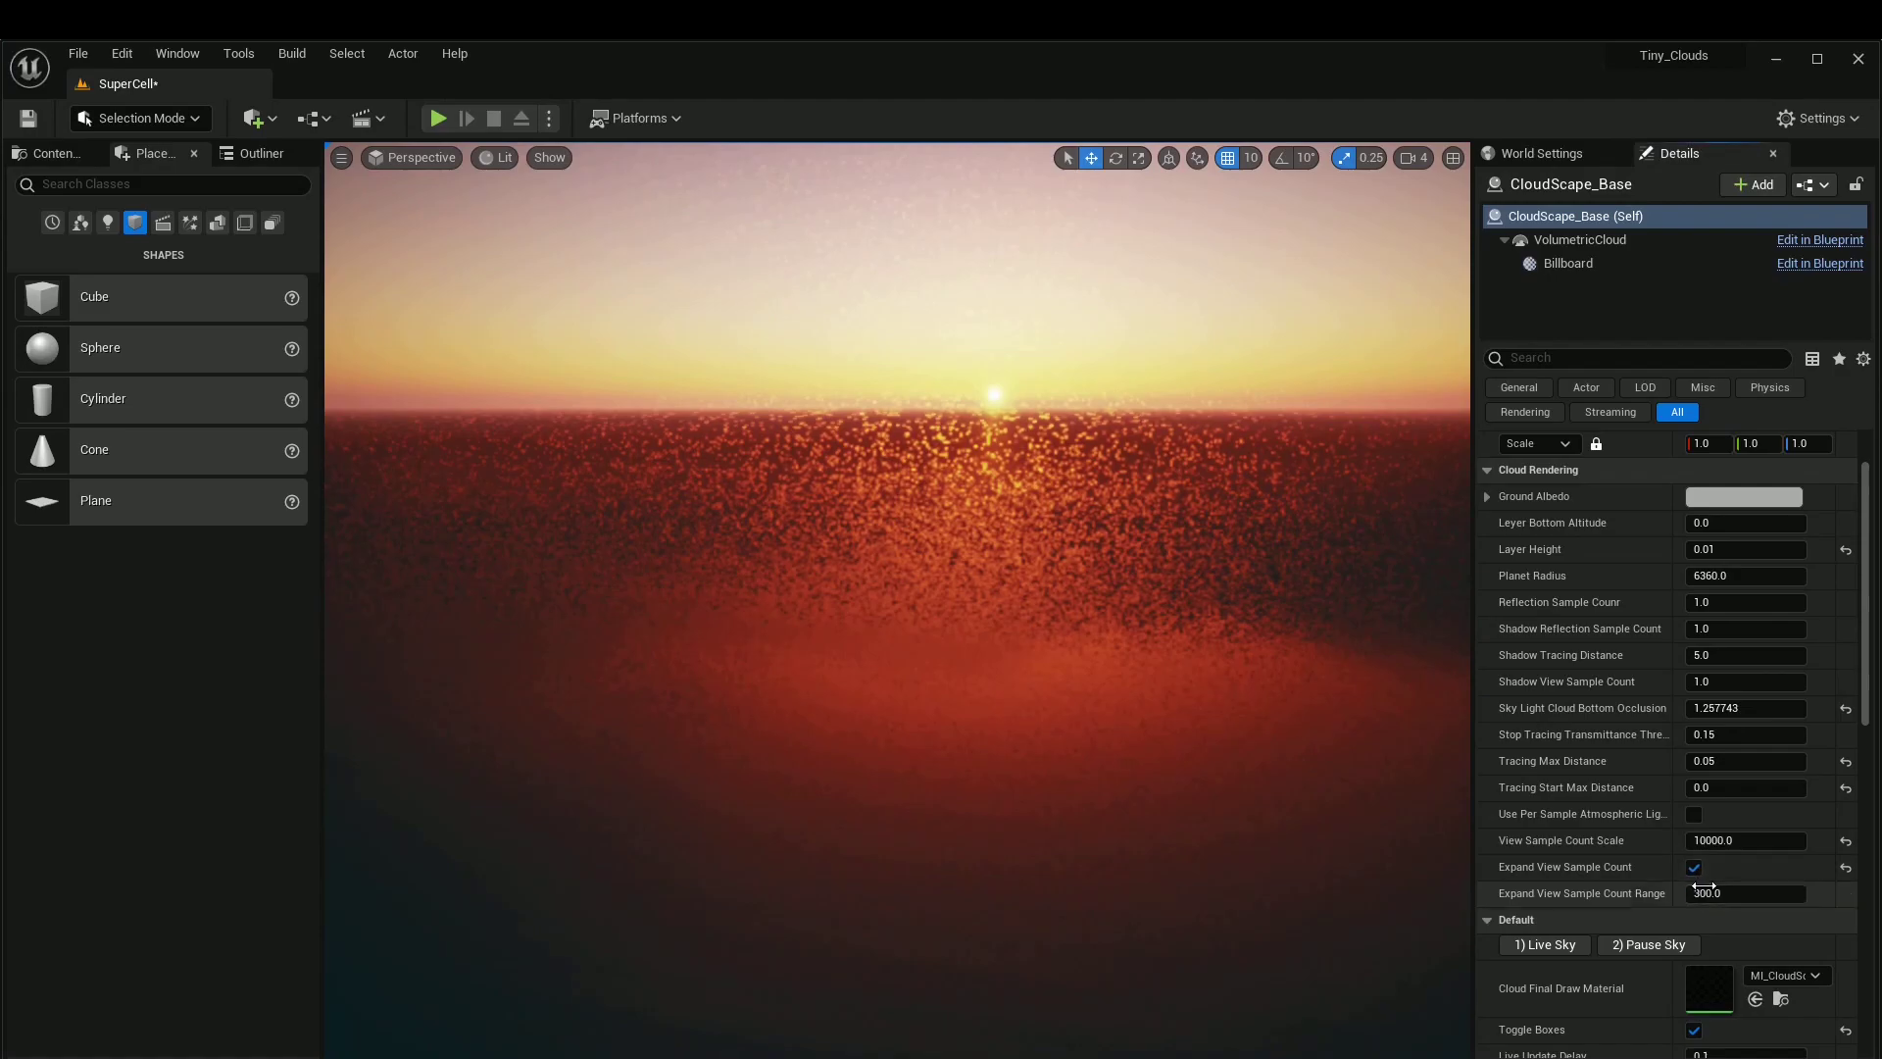
pyautogui.click(1725, 893)
pyautogui.write('900000')
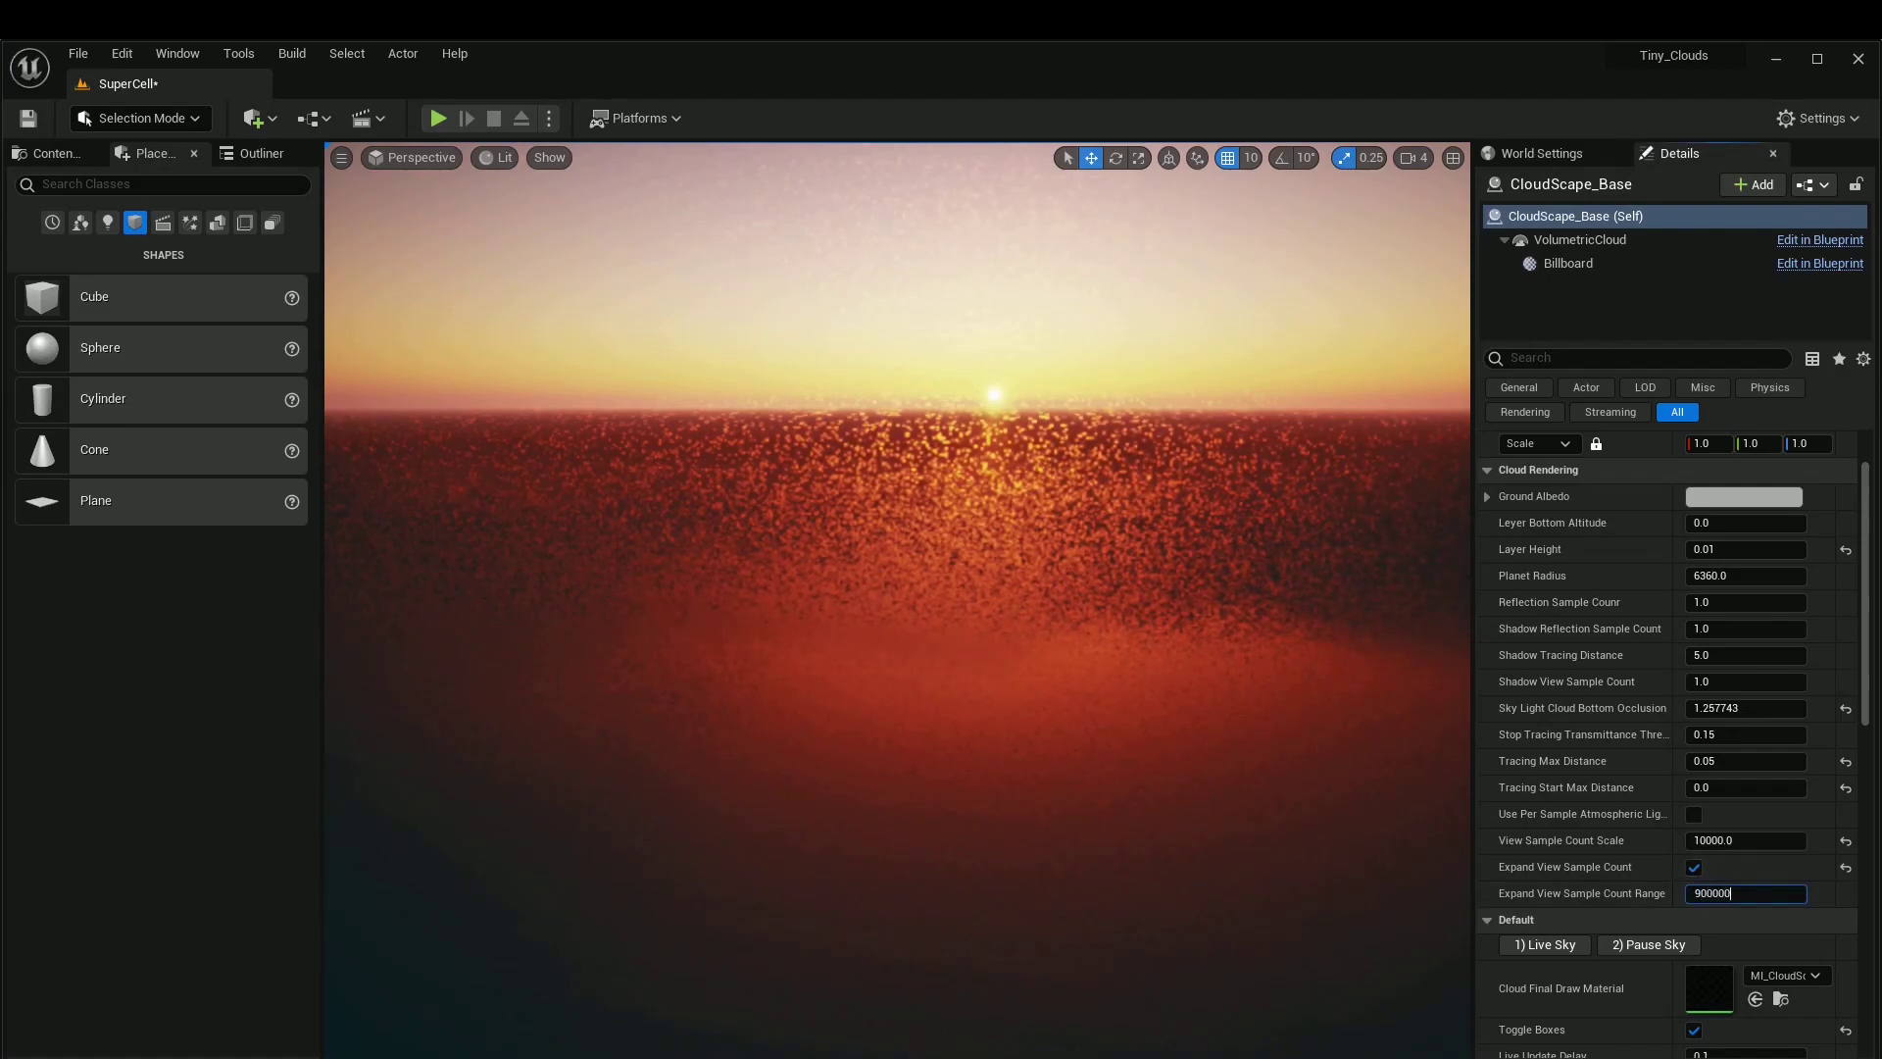
pyautogui.write('0')
pyautogui.press('Return')
# Step: Select CloudScape_Actor12, unlock its proportional scaling and set its Y scale to 0.05
pyautogui.moveTo(1024, 588); pyautogui.dragTo(1279, 617, button='right')
pyautogui.moveTo(961, 627)
pyautogui.mouseDown(button='right')
pyautogui.moveTo(824, 647)
pyautogui.moveTo(941, 614)
pyautogui.mouseUp(button='right')
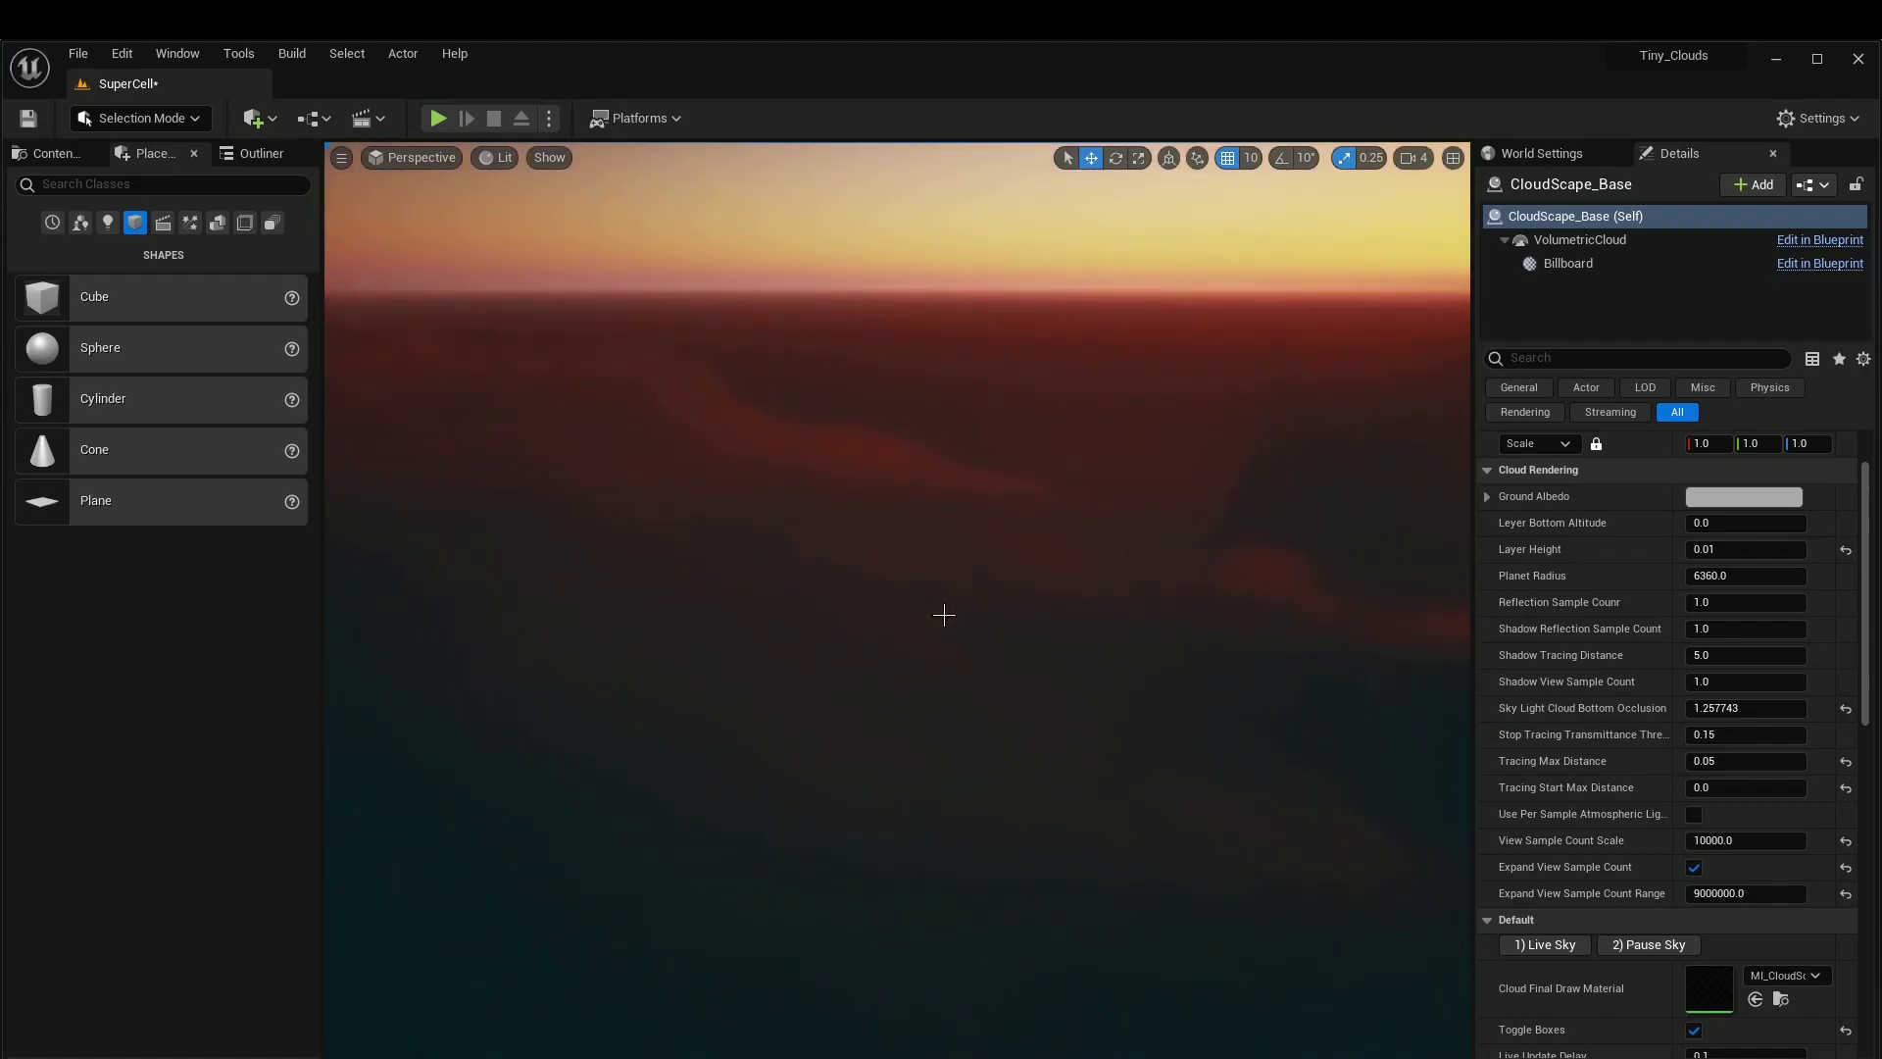
pyautogui.press('f')
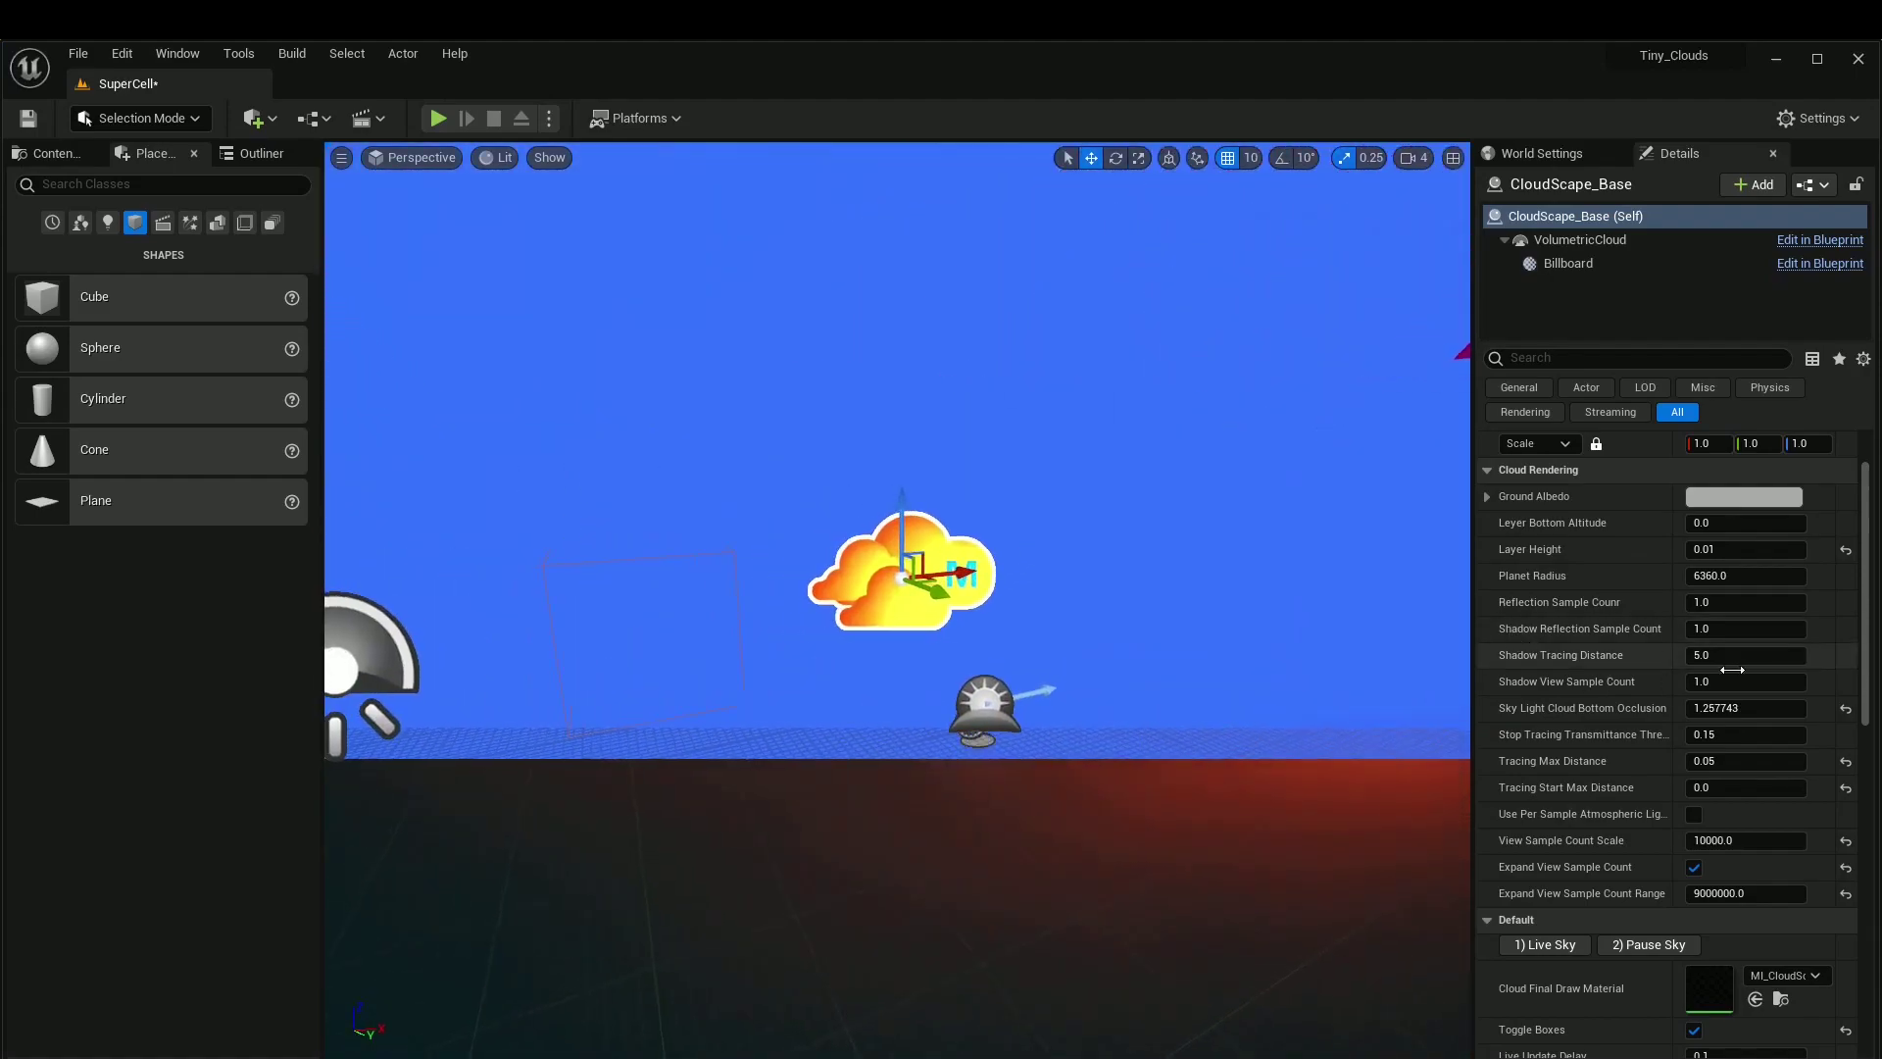
pyautogui.scroll(2, 1732, 668)
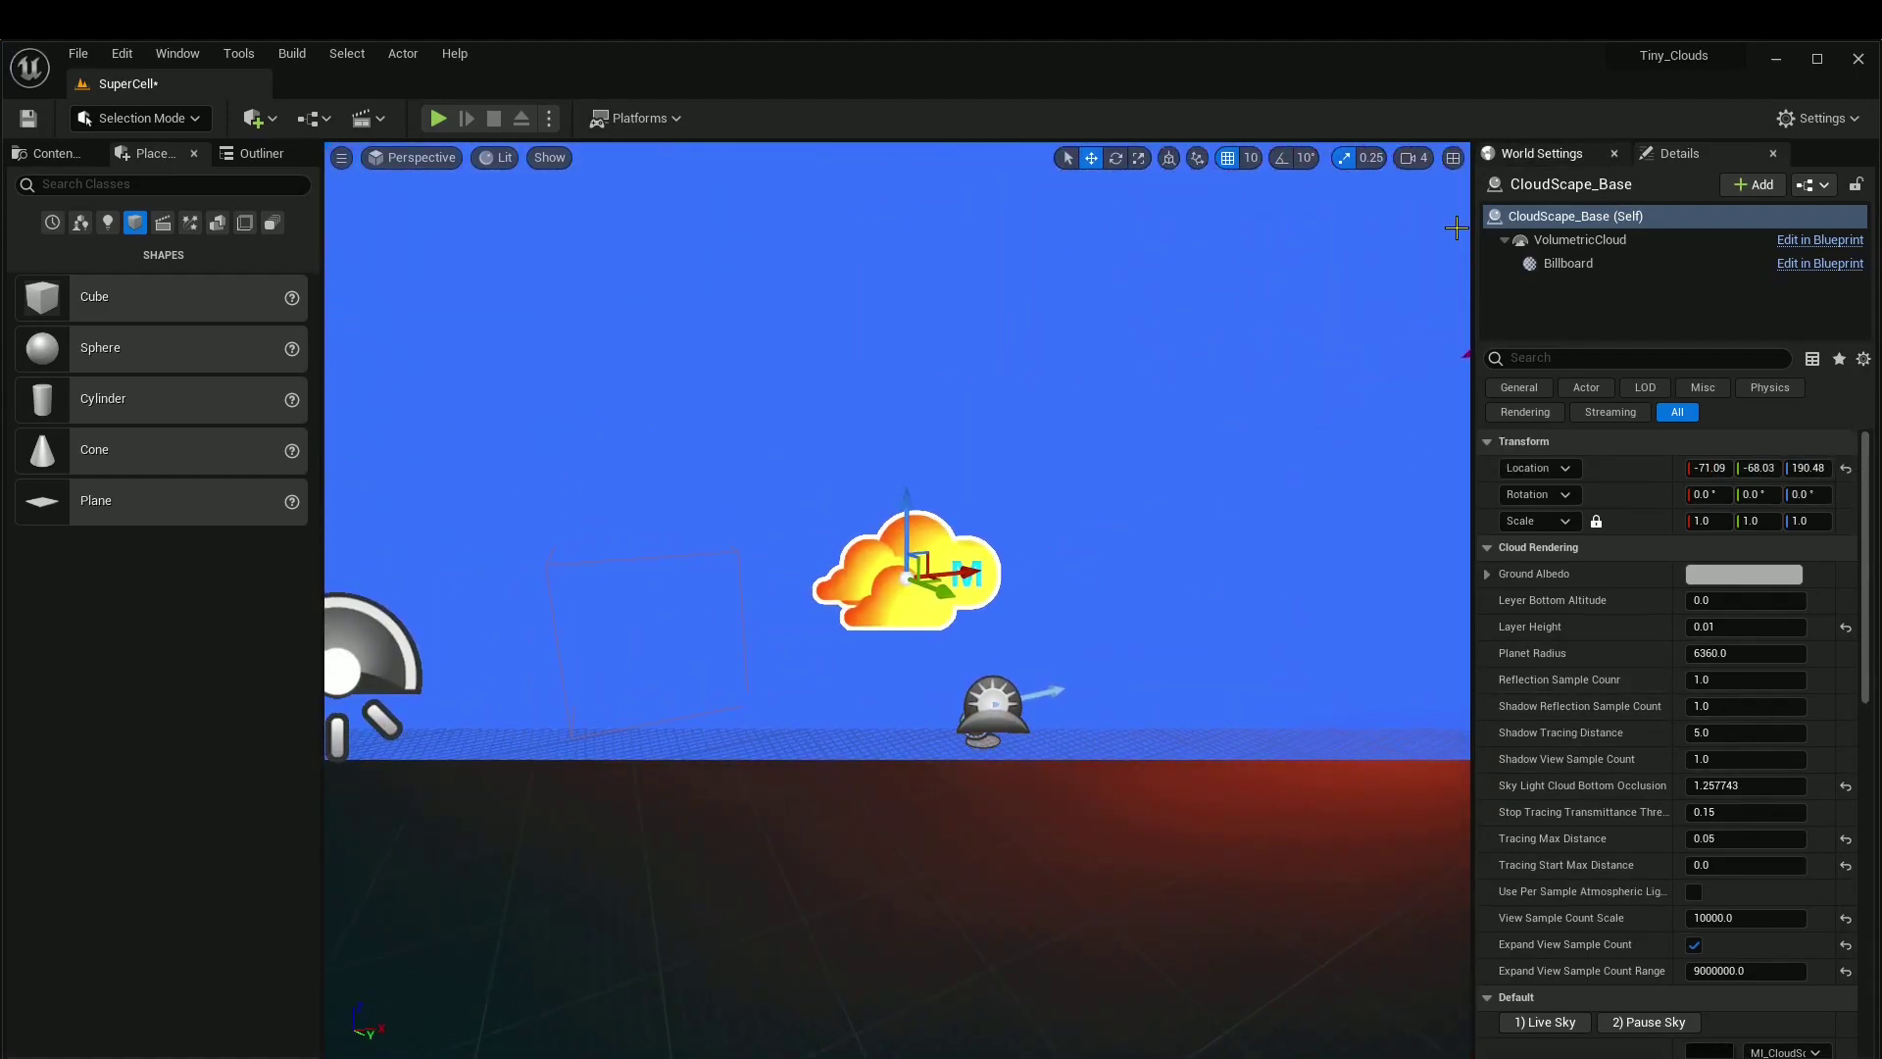
pyautogui.moveTo(979, 402); pyautogui.dragTo(1128, 432, button='right')
pyautogui.click(976, 399)
pyautogui.click(1598, 520)
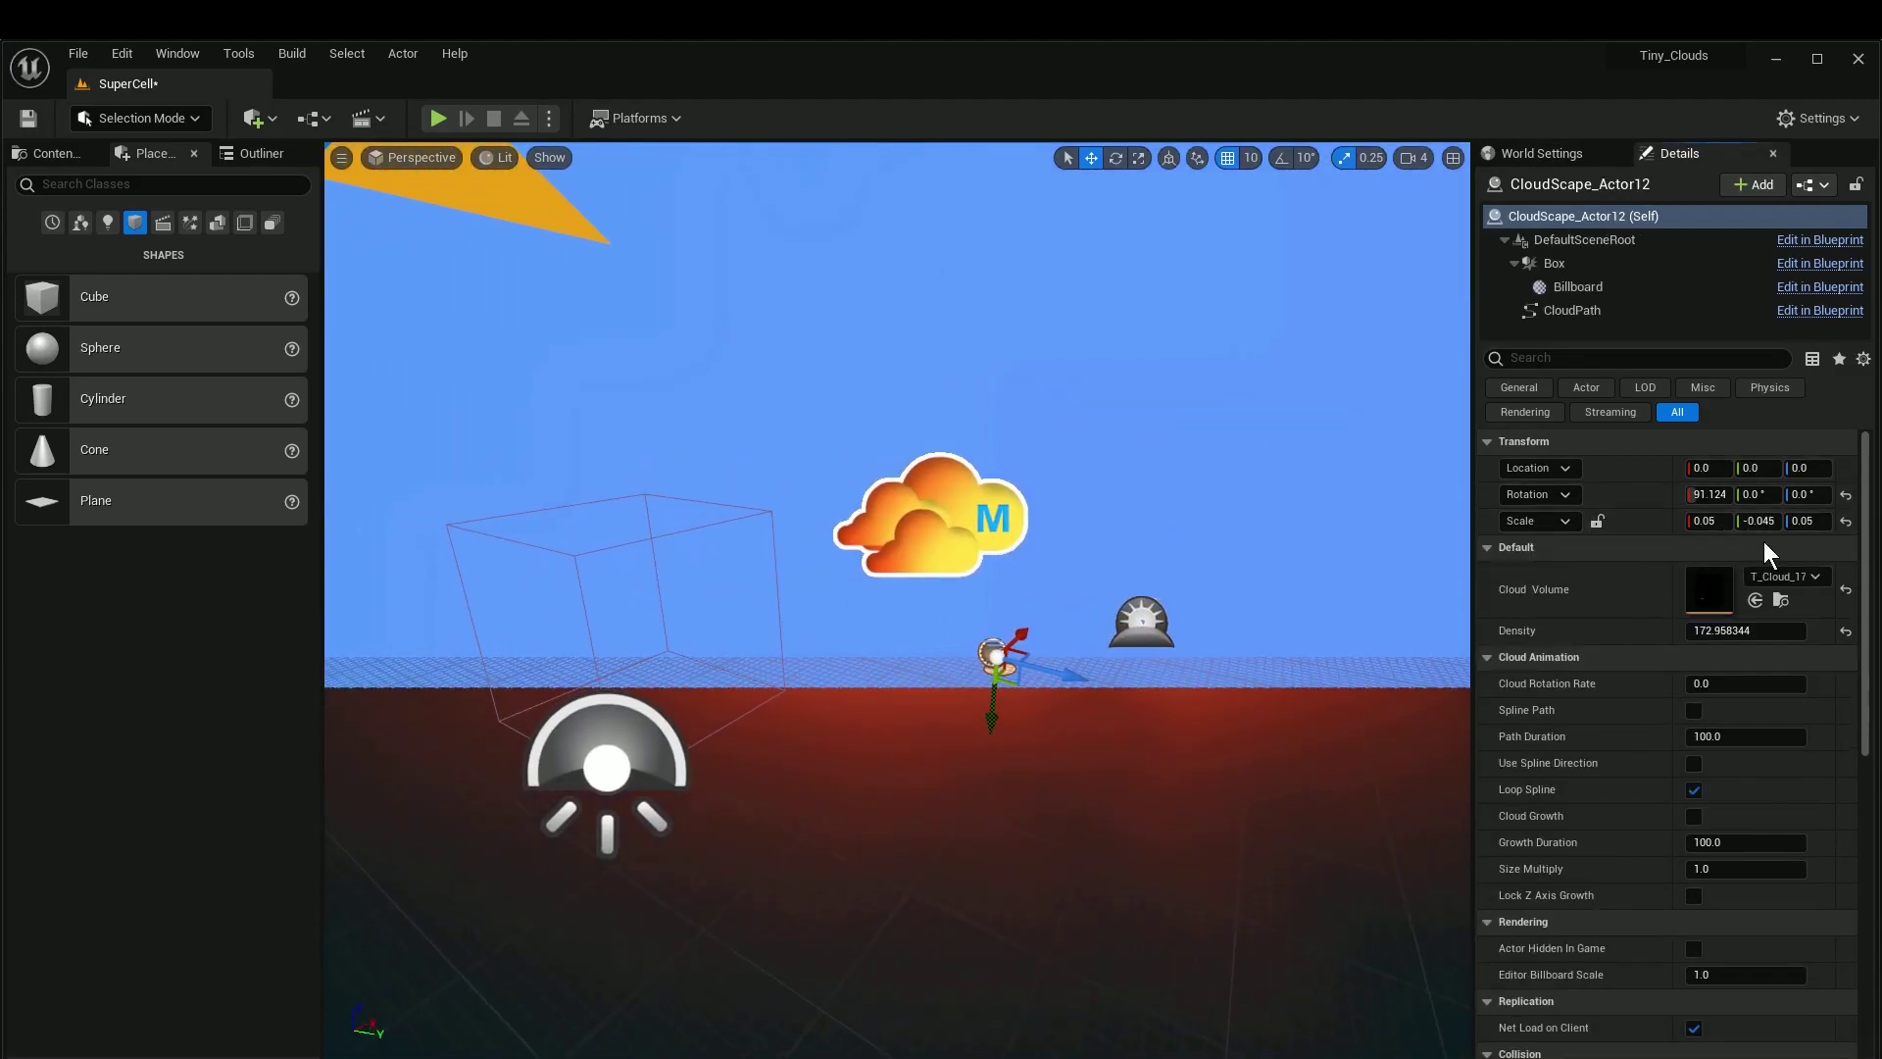
pyautogui.click(1763, 522)
pyautogui.press('Return')
# Step: Raise CloudScape_Actor12 above the ground to a Z location of about 200
pyautogui.moveTo(897, 588); pyautogui.dragTo(897, 588, button='right')
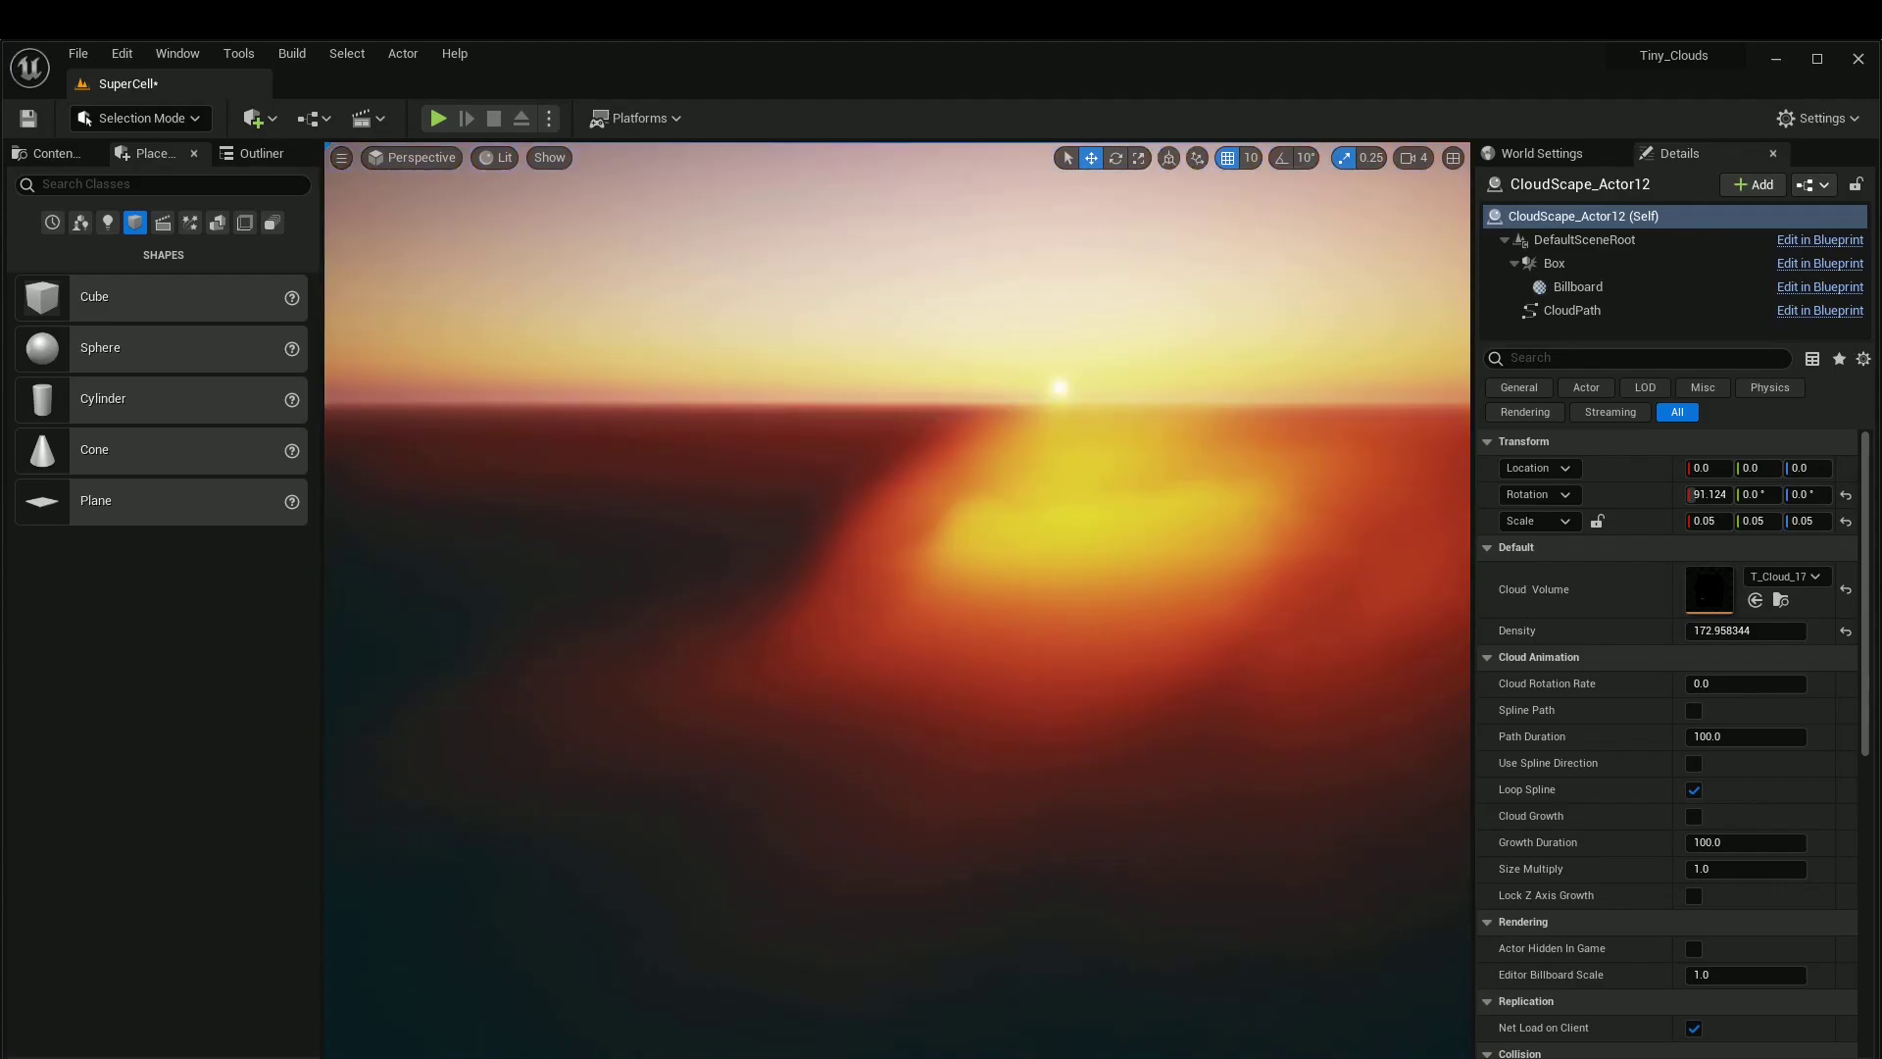
pyautogui.moveTo(1068, 458); pyautogui.dragTo(1019, 407, button='right')
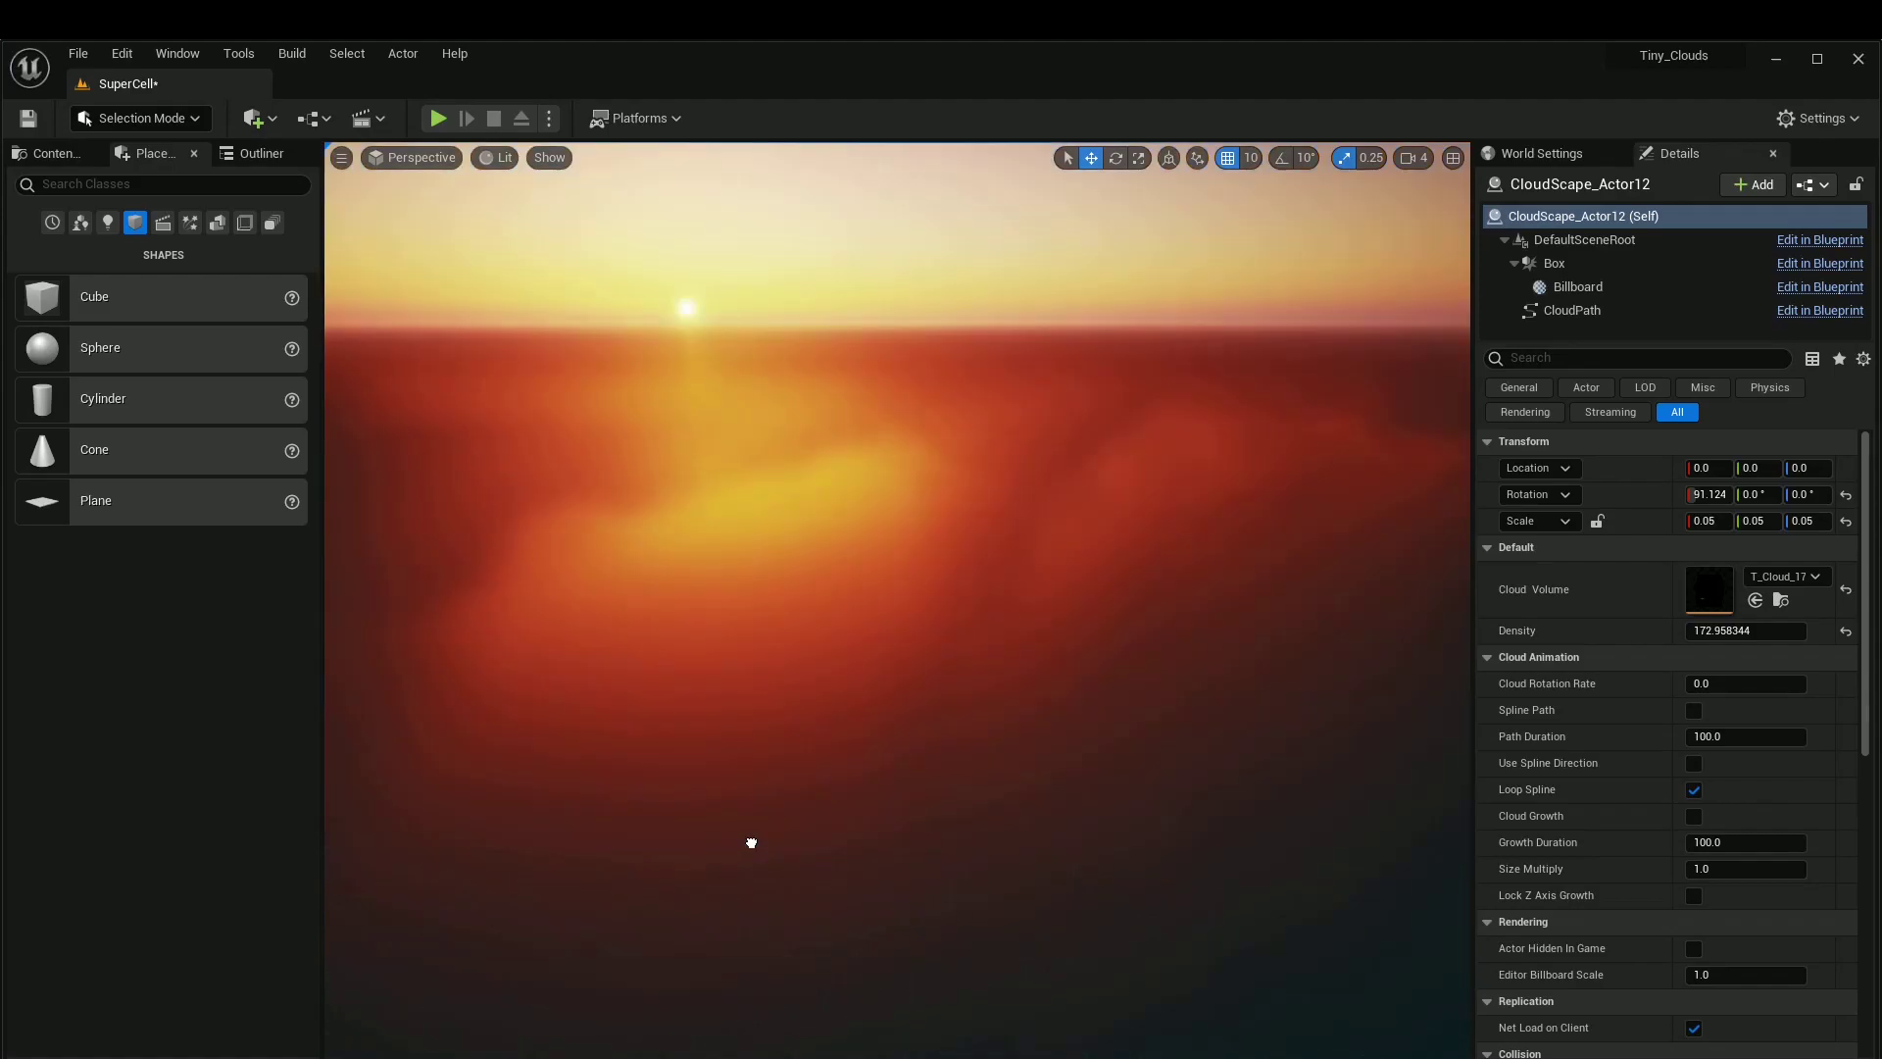
pyautogui.moveTo(739, 659); pyautogui.dragTo(784, 696, button='right')
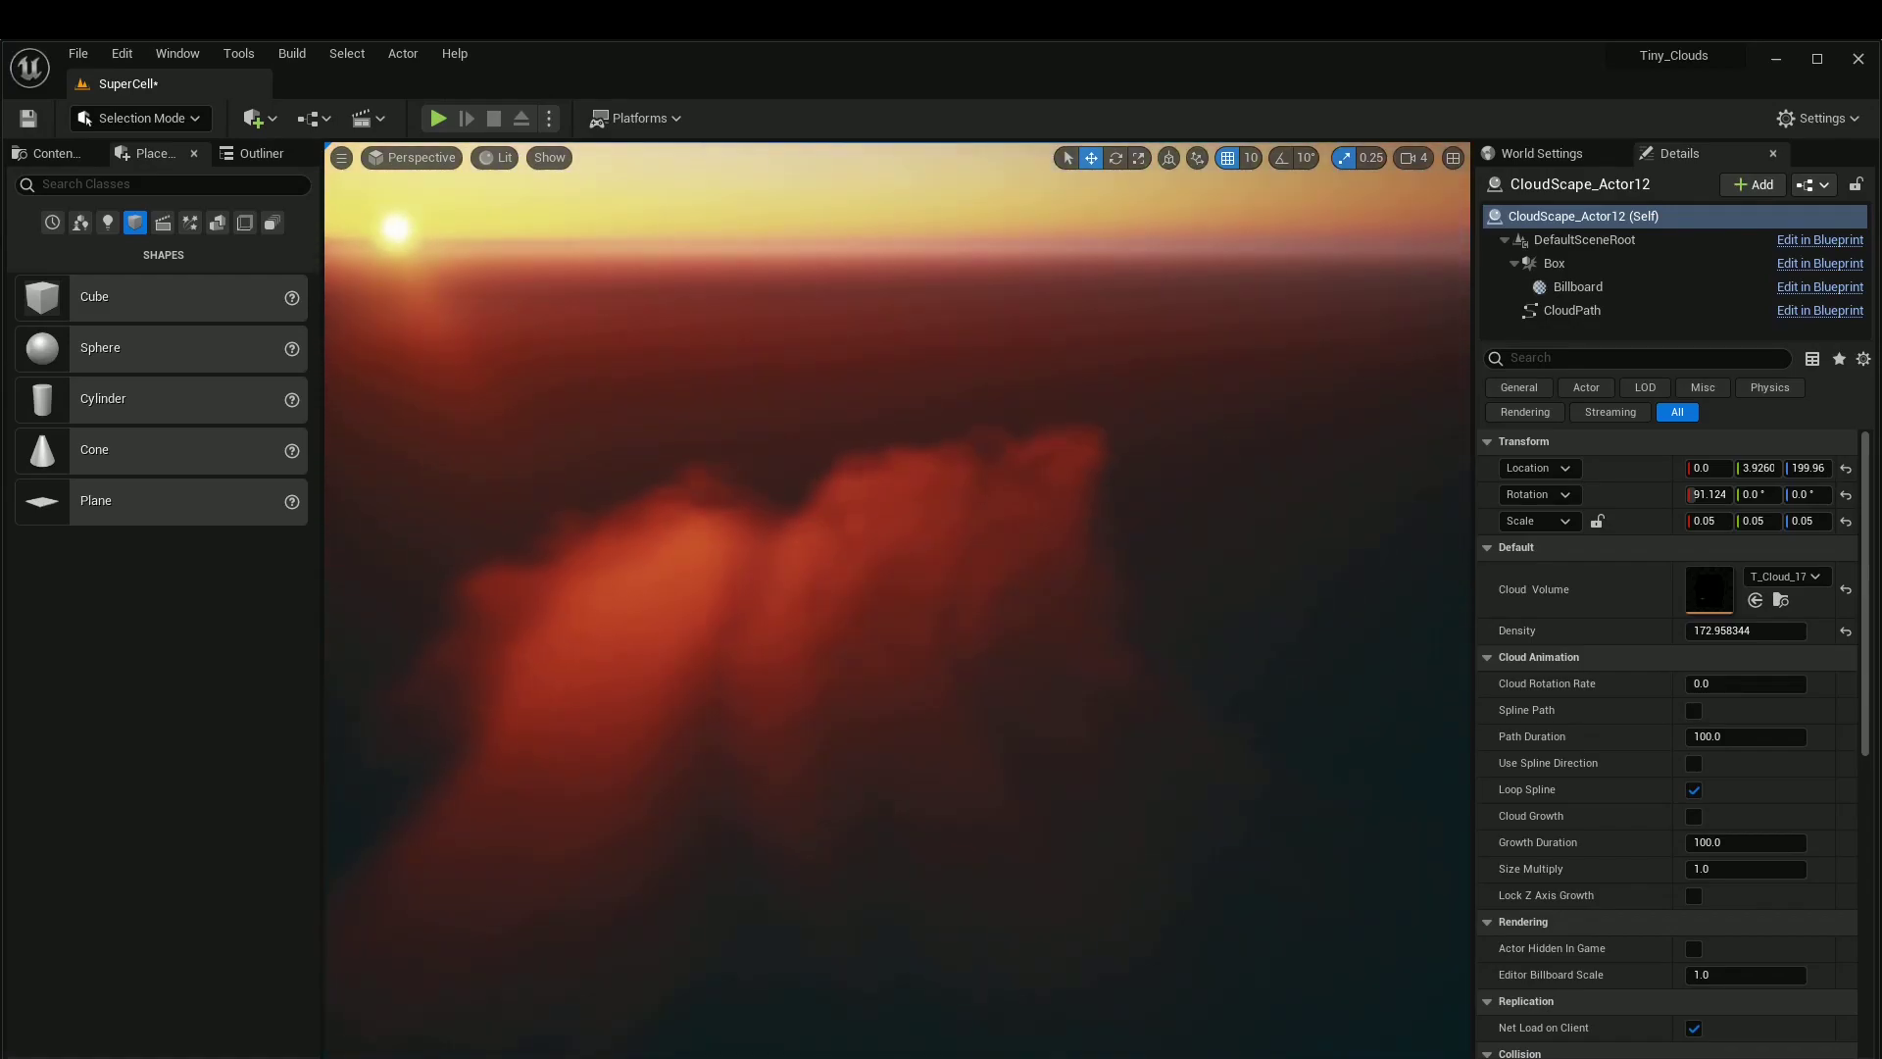
# Step: Select CloudScape_Base and set its Tracing Start Max Distance to 1.0
pyautogui.press('g')
pyautogui.moveTo(961, 638); pyautogui.dragTo(843, 677, button='right')
pyautogui.click(956, 602)
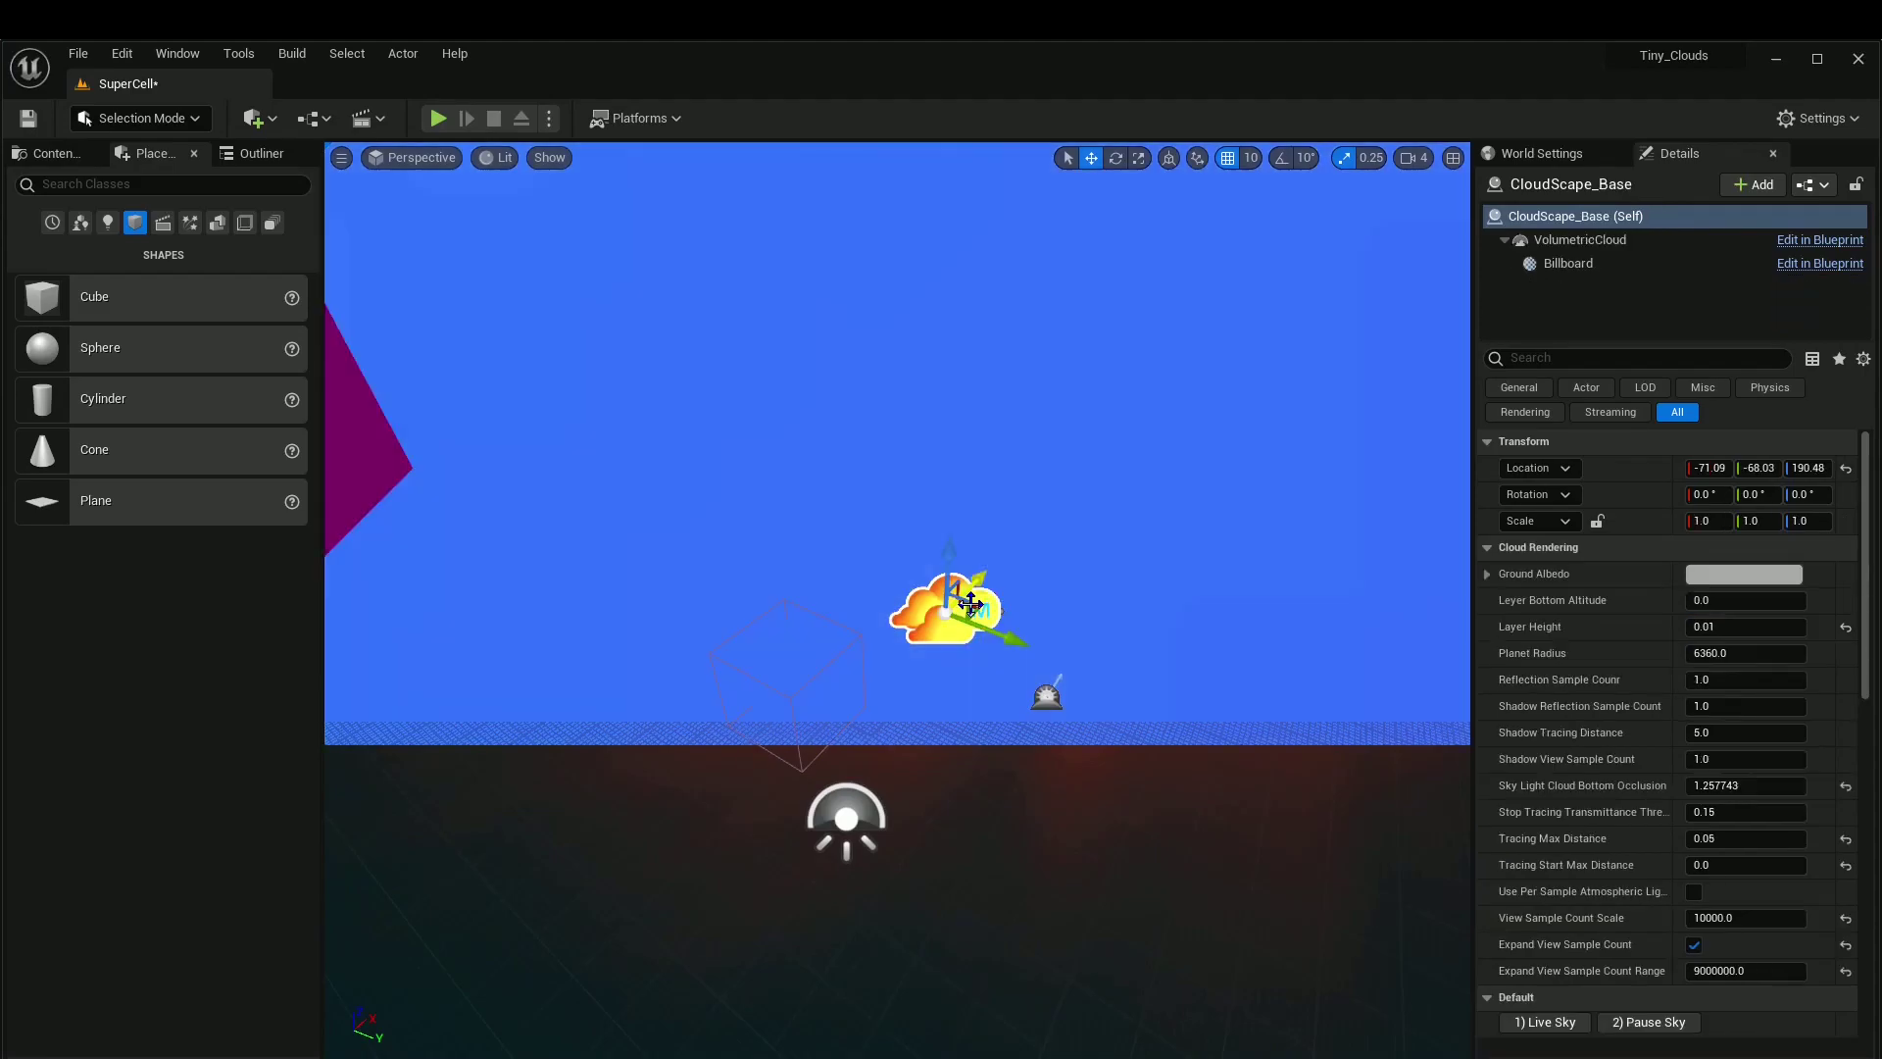
pyautogui.moveTo(970, 603); pyautogui.dragTo(970, 603, button='right')
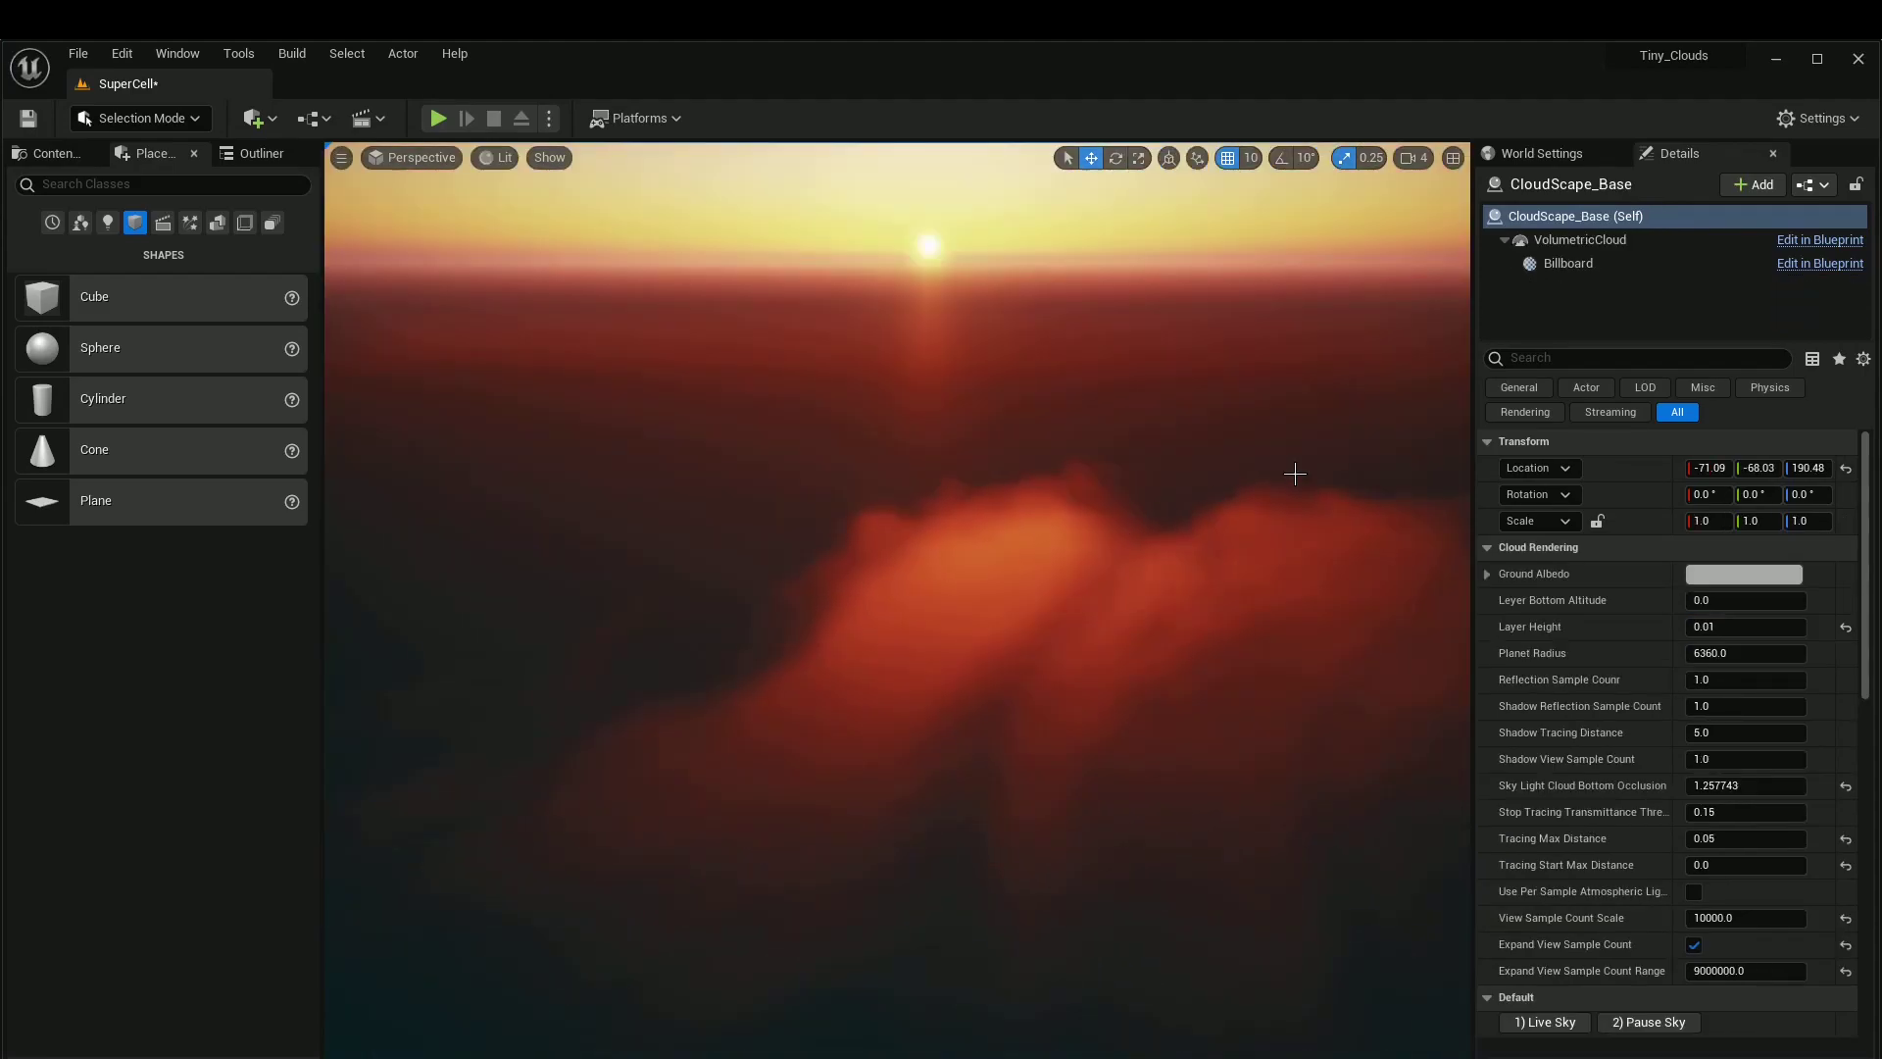
pyautogui.click(1716, 865)
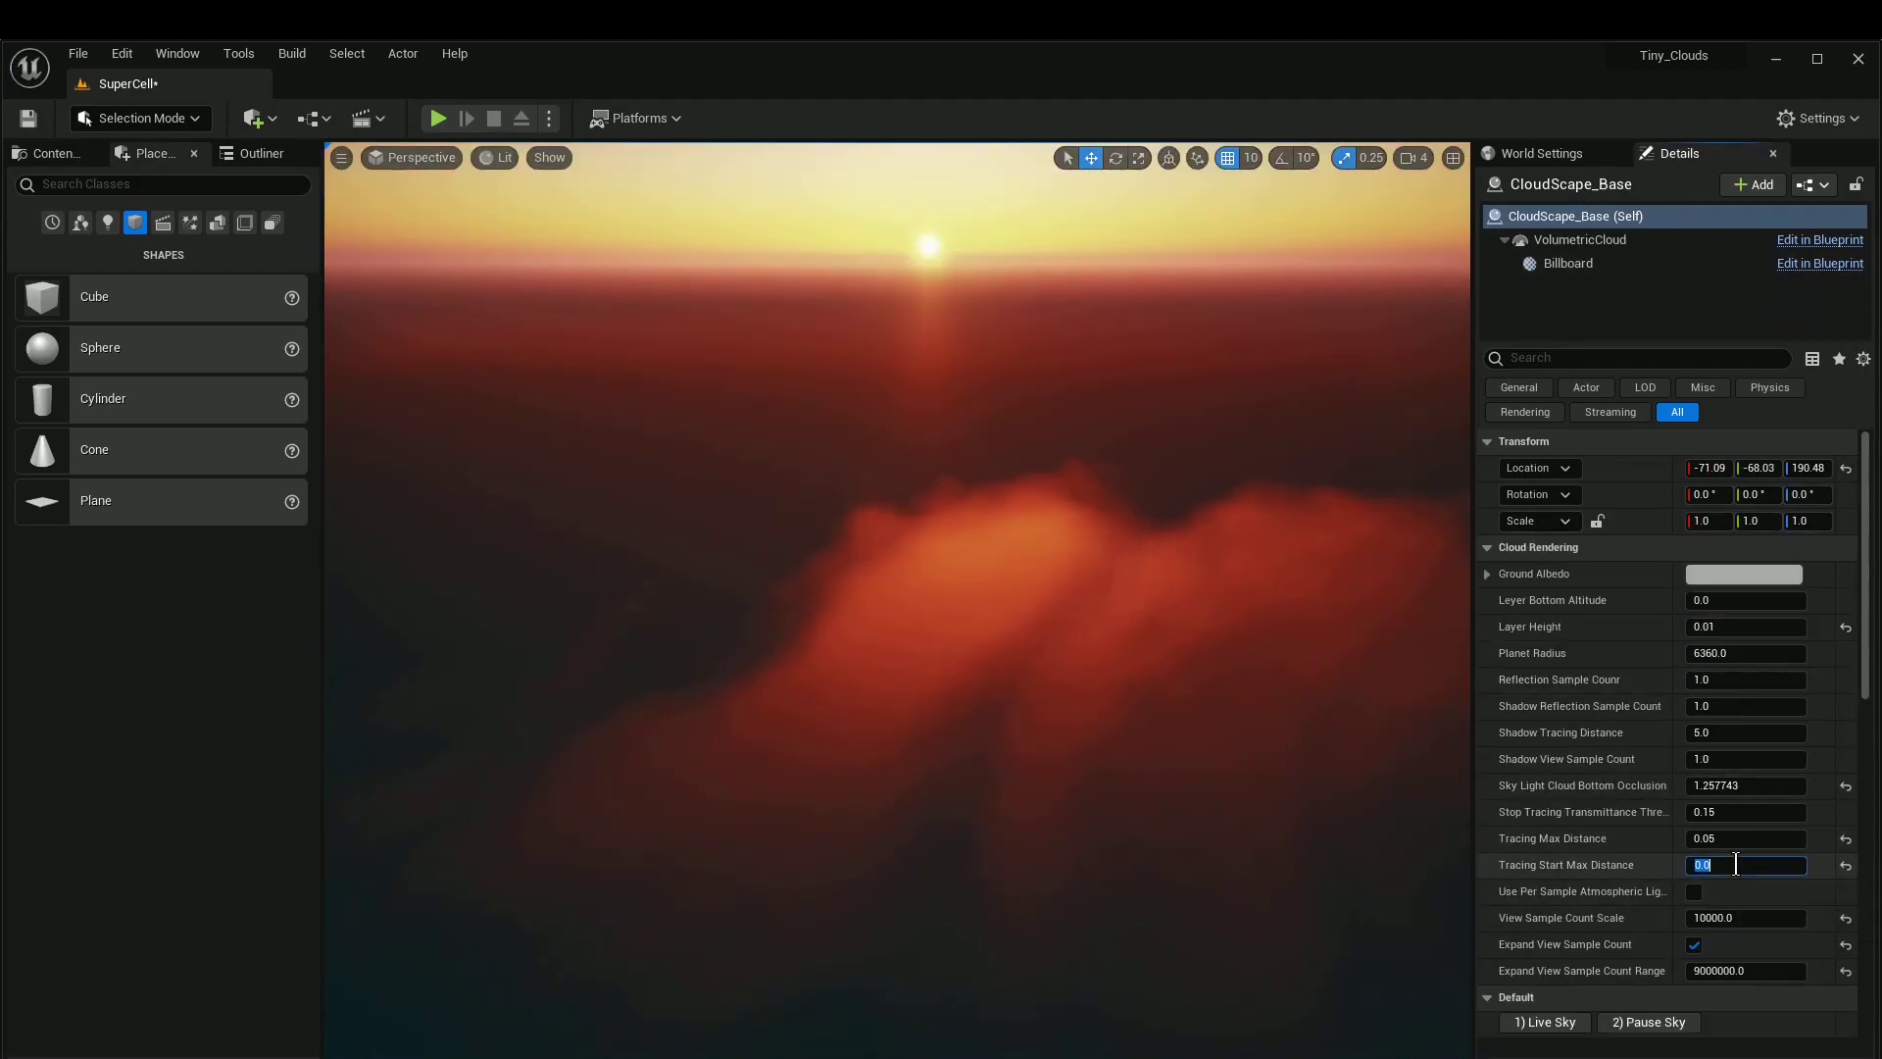
pyautogui.press('s')
pyautogui.moveTo(1176, 607); pyautogui.dragTo(1211, 630, button='right')
pyautogui.press('s')
pyautogui.moveTo(897, 588); pyautogui.dragTo(897, 588, button='right')
pyautogui.moveTo(417, 343); pyautogui.dragTo(418, 343, button='right')
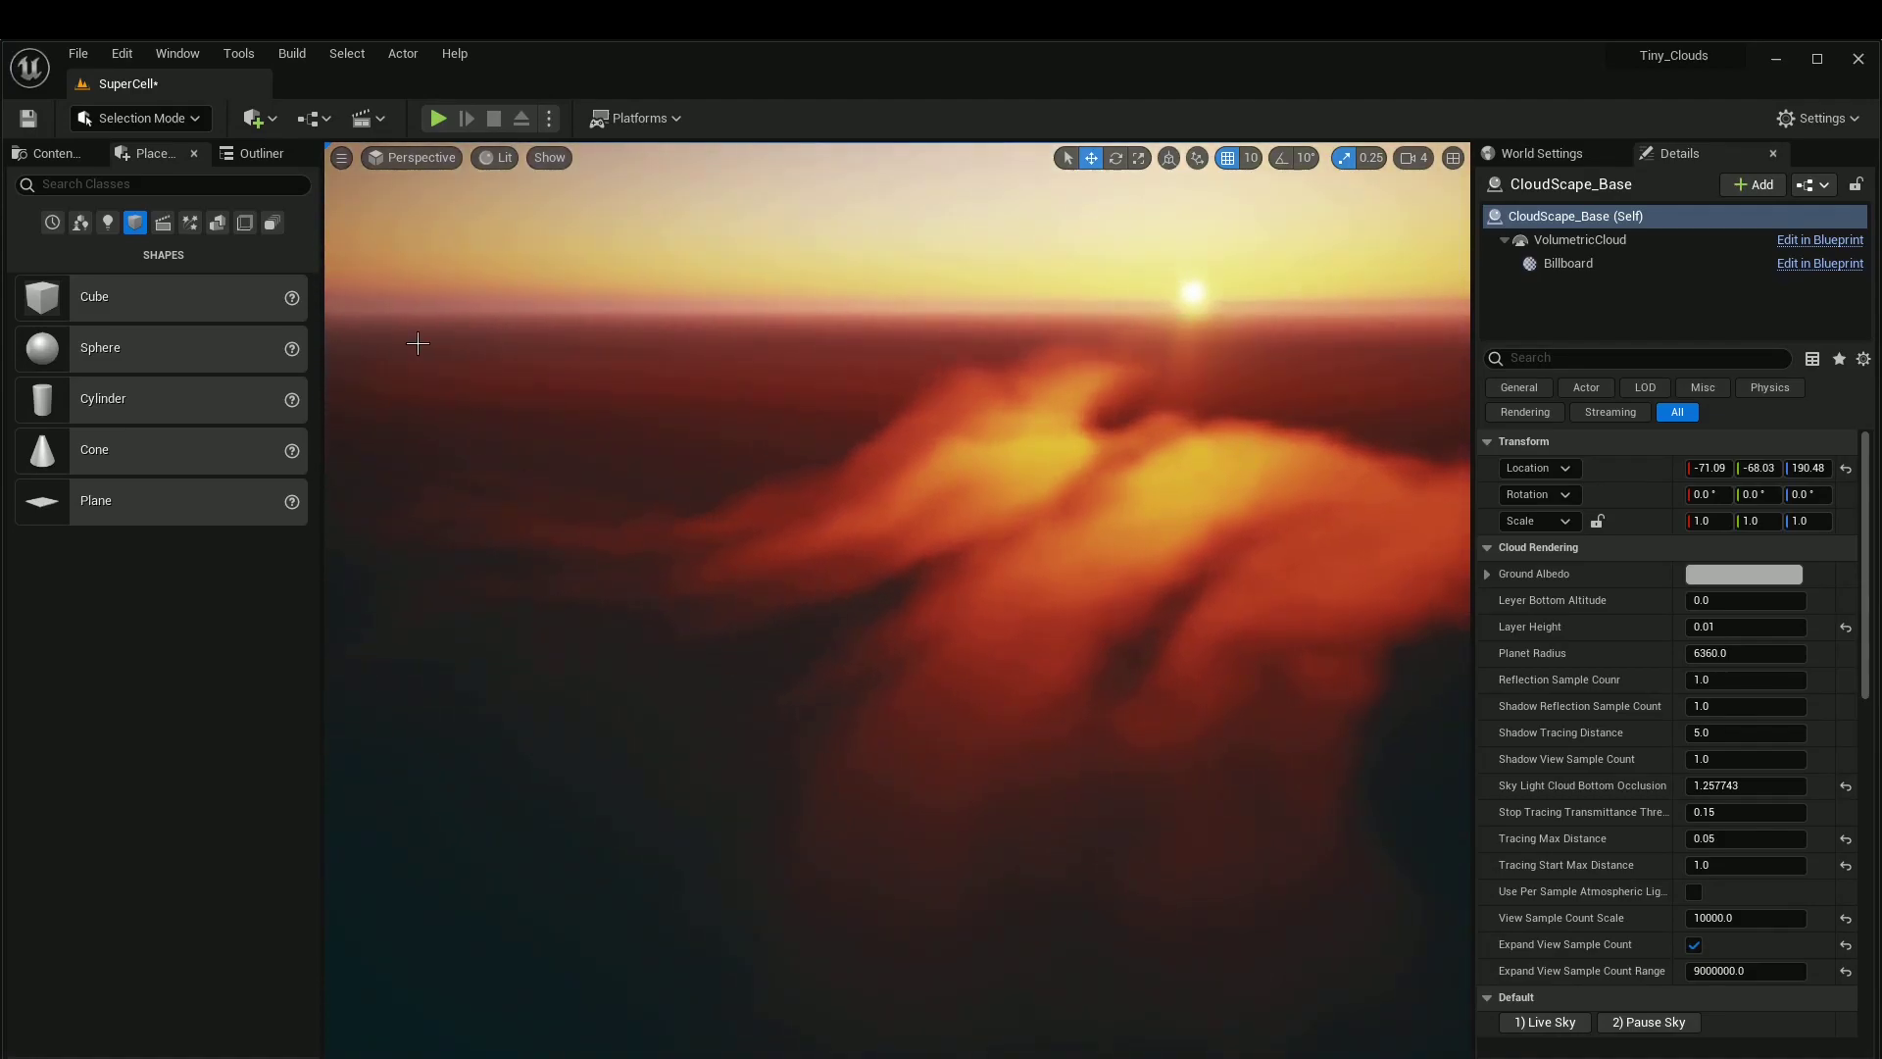
# Step: Place a cube shape in the level near the cloud as a reference object
pyautogui.click(251, 153)
pyautogui.click(51, 153)
pyautogui.click(147, 152)
pyautogui.moveTo(103, 299); pyautogui.dragTo(1035, 496)
pyautogui.moveTo(1035, 496); pyautogui.dragTo(1035, 496, button='right')
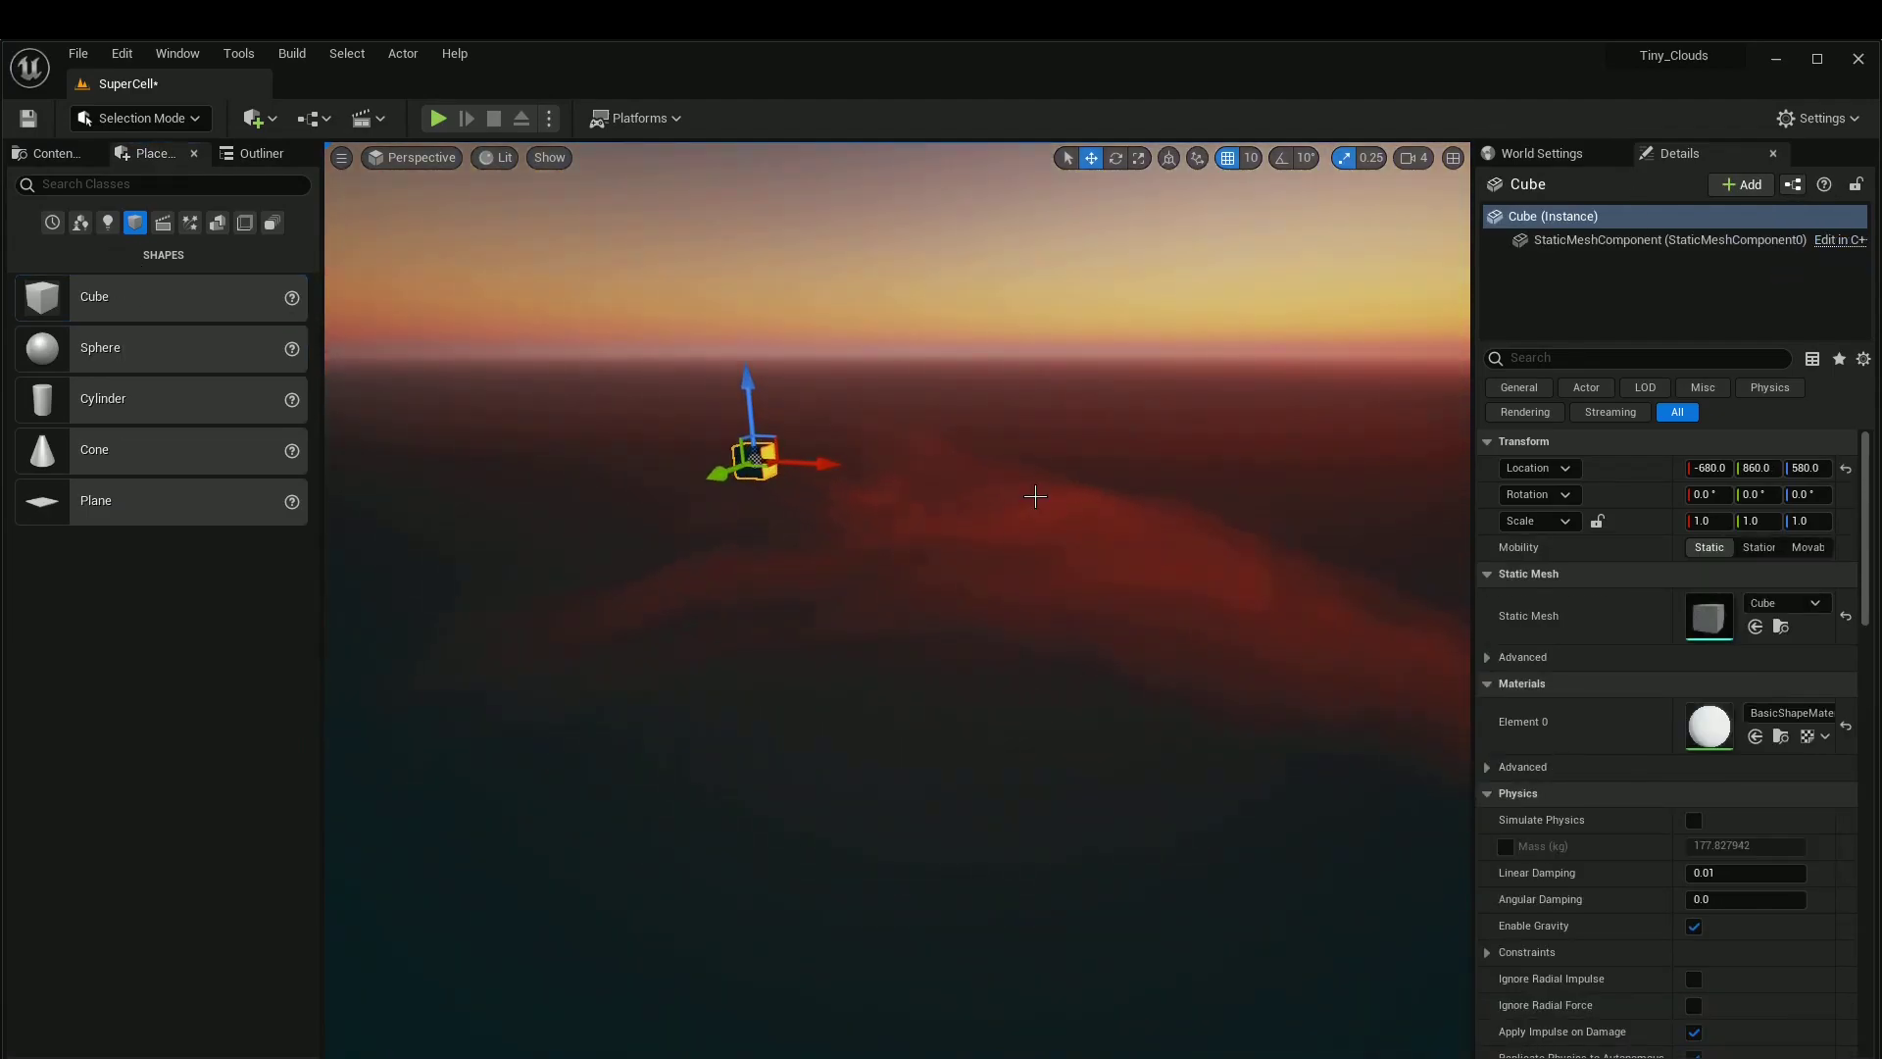
# Step: Move the cube into the cloud at about X 180, Y 230, Z 350
pyautogui.moveTo(768, 465); pyautogui.dragTo(966, 470)
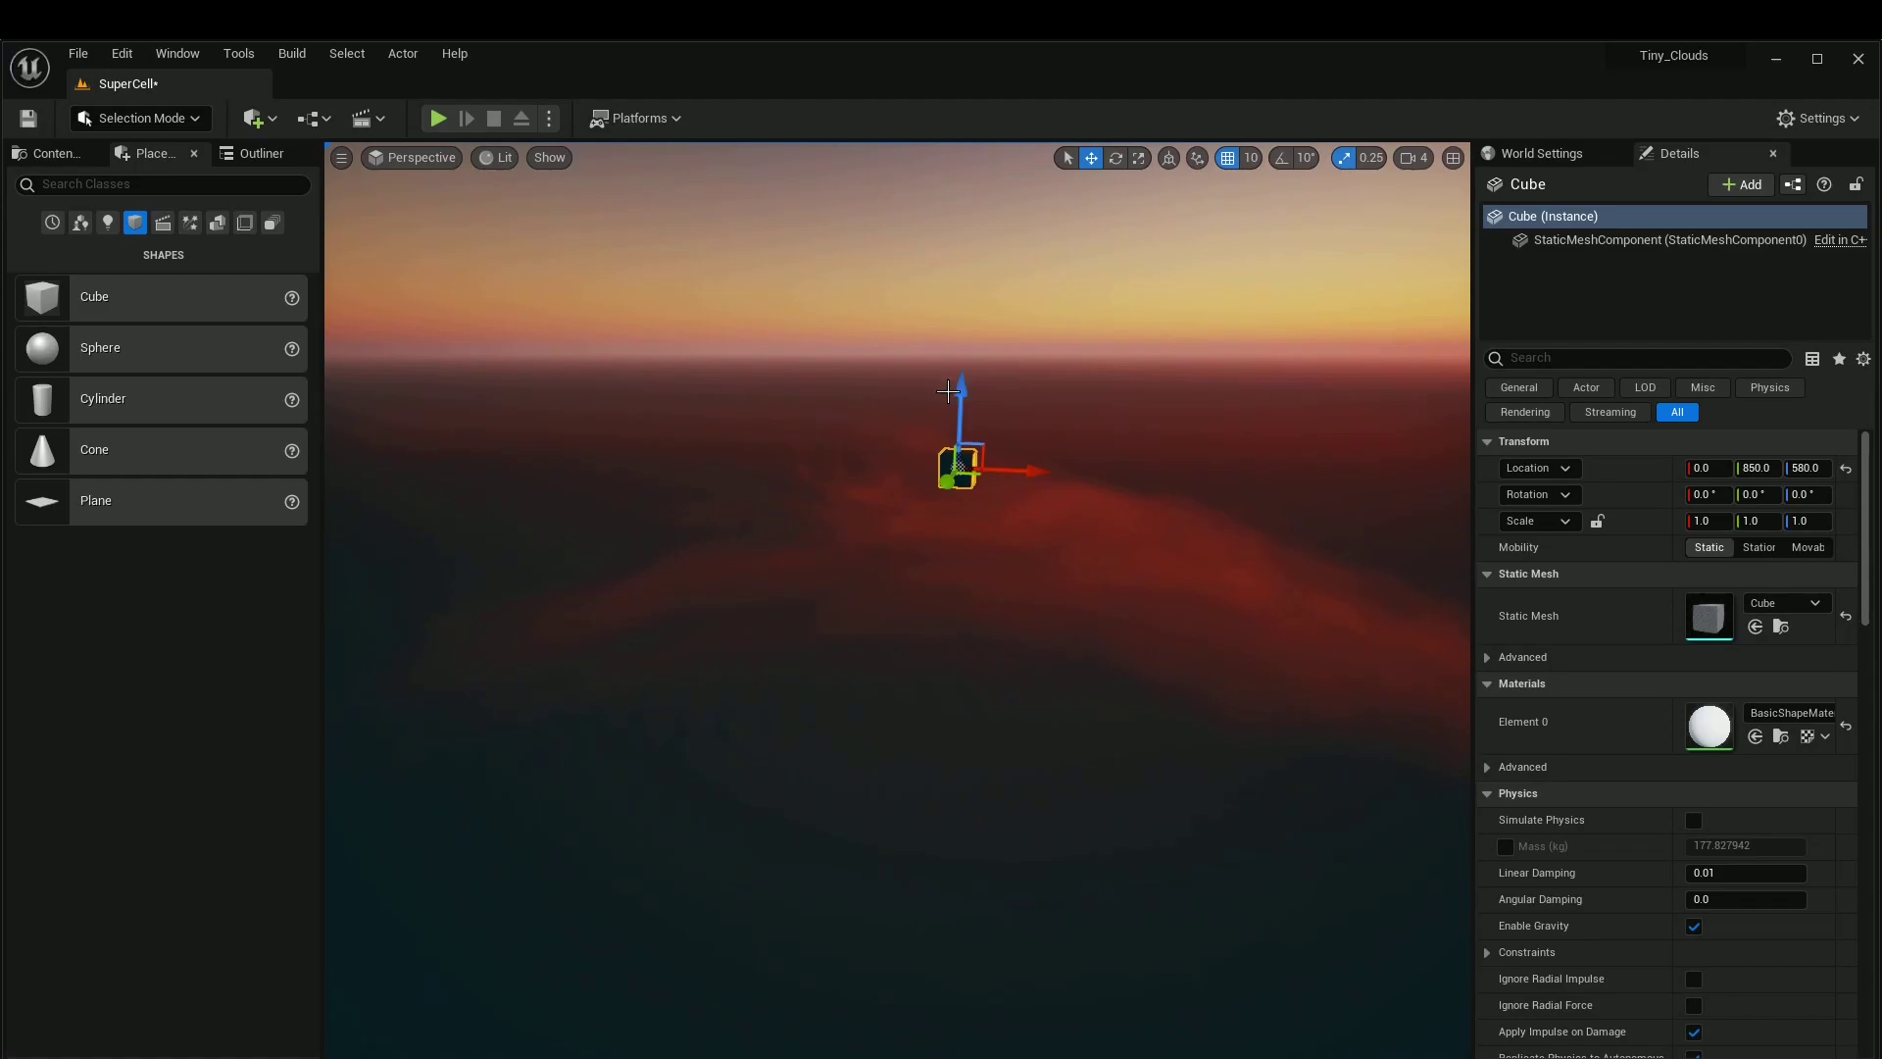
pyautogui.moveTo(968, 397); pyautogui.dragTo(987, 526)
pyautogui.moveTo(987, 526); pyautogui.dragTo(987, 526, button='right')
pyautogui.moveTo(928, 647); pyautogui.dragTo(929, 647, button='right')
pyautogui.moveTo(790, 601); pyautogui.dragTo(1245, 382)
pyautogui.moveTo(1011, 383); pyautogui.dragTo(1011, 382, button='right')
pyautogui.moveTo(1025, 405); pyautogui.dragTo(1036, 450)
pyautogui.moveTo(1003, 385); pyautogui.dragTo(994, 326)
pyautogui.moveTo(994, 326); pyautogui.dragTo(994, 327, button='right')
pyautogui.moveTo(1138, 408); pyautogui.dragTo(1139, 408, button='right')
# Step: Select CloudScape_Actor12 and set its cloud Density to 1000
pyautogui.press('q')
pyautogui.press('g')
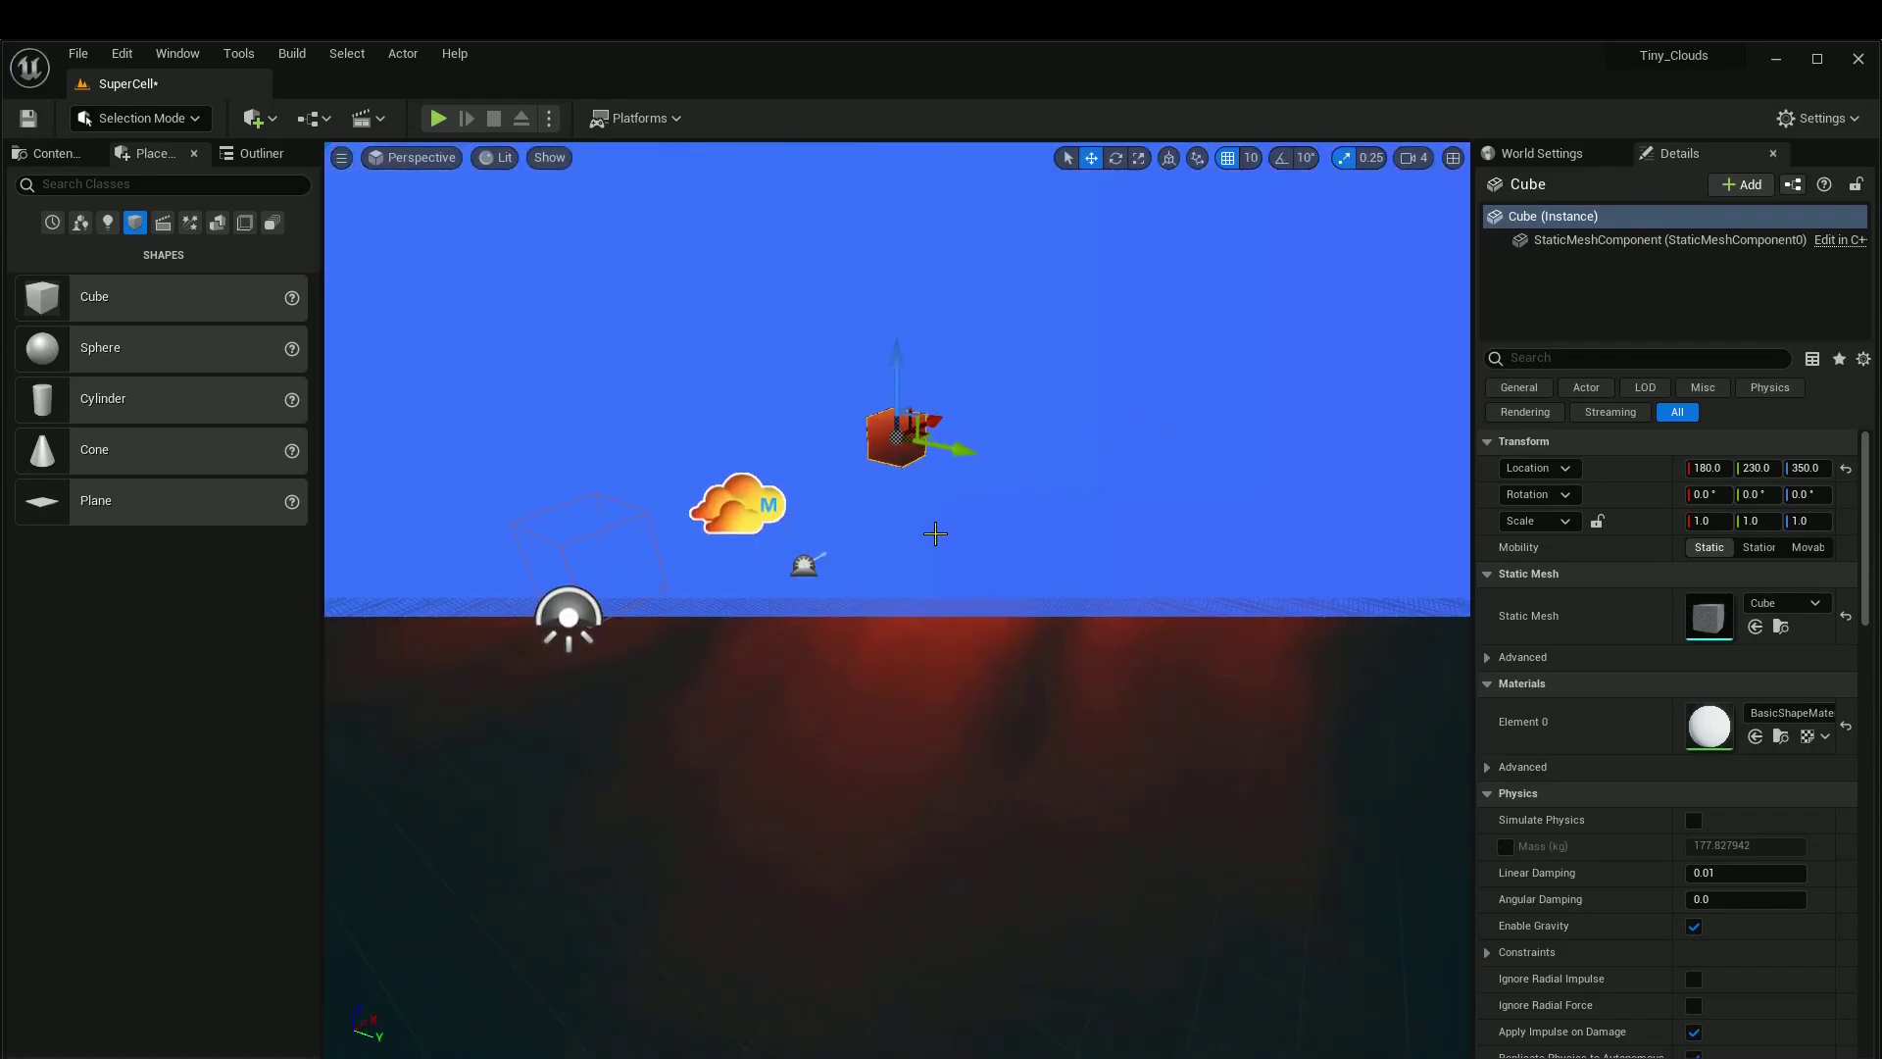
pyautogui.click(763, 507)
pyautogui.moveTo(1016, 536); pyautogui.dragTo(992, 557, button='right')
pyautogui.press('g')
pyautogui.moveTo(924, 478); pyautogui.dragTo(925, 478, button='right')
pyautogui.moveTo(1201, 563); pyautogui.dragTo(1275, 549, button='right')
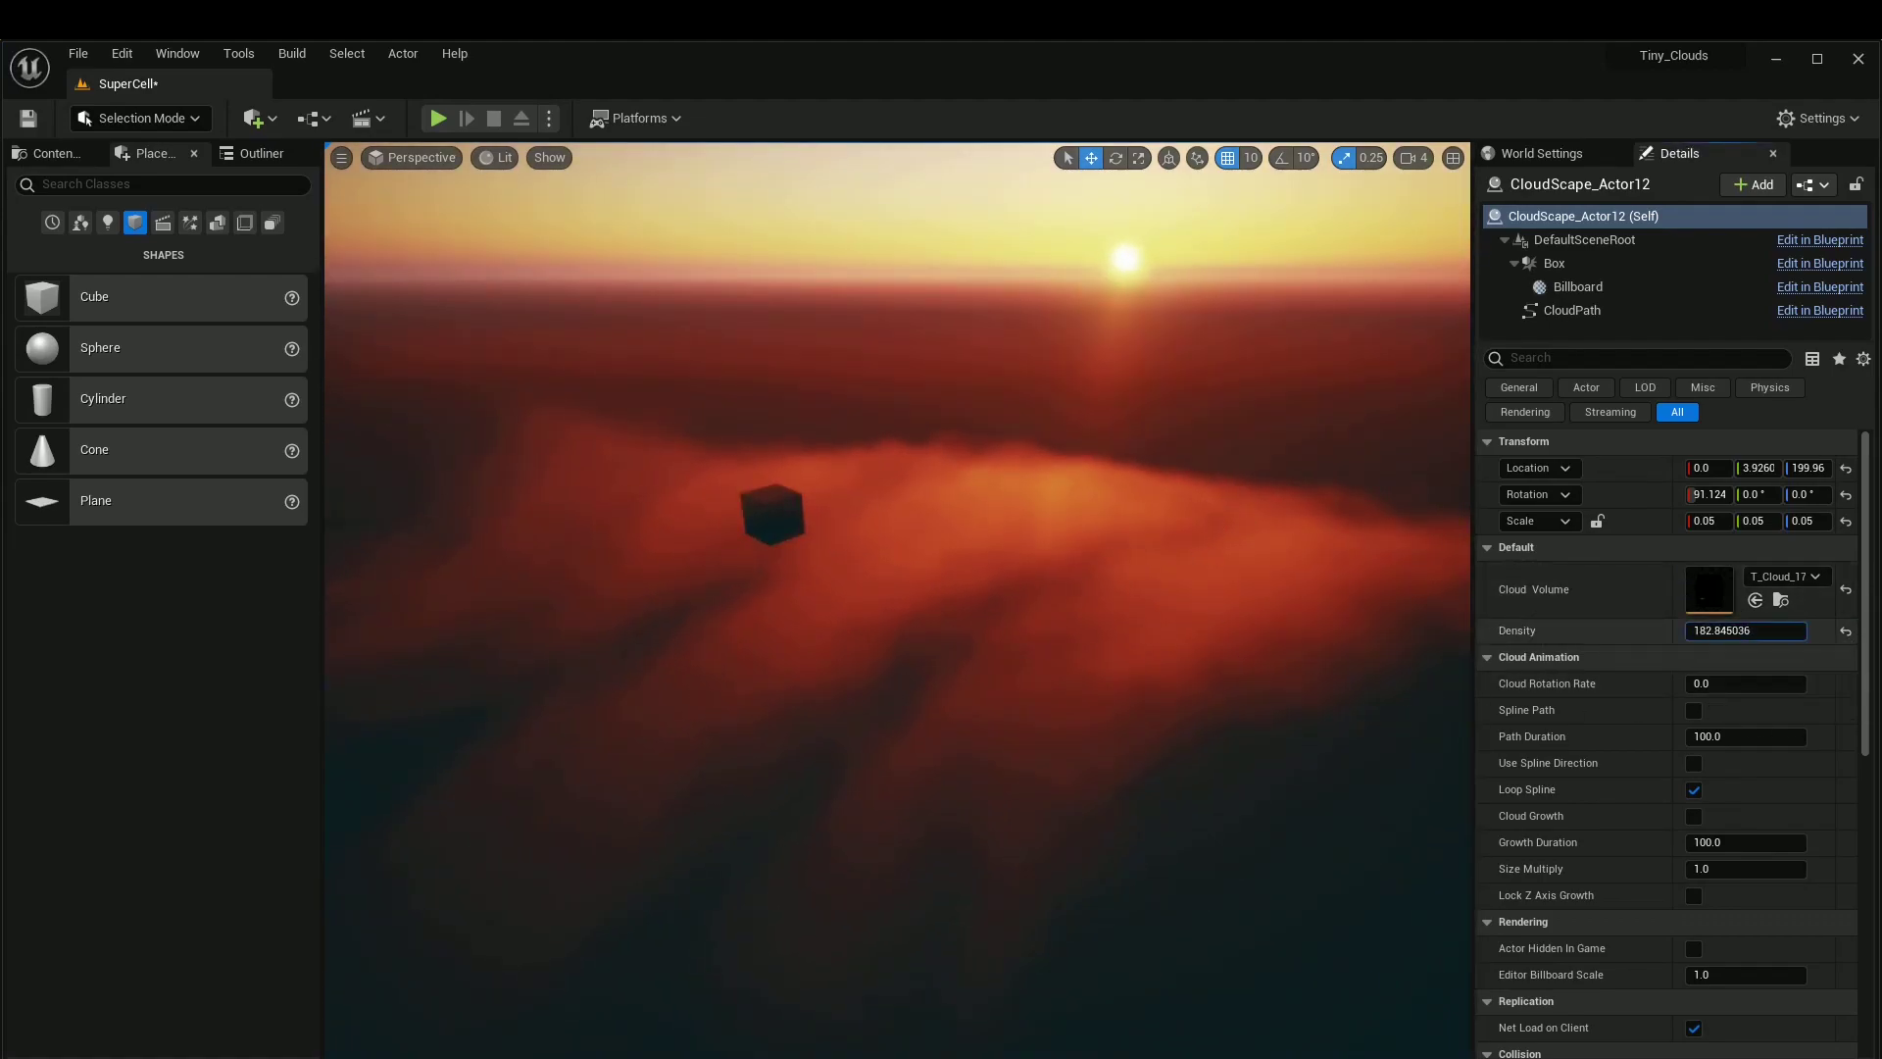
pyautogui.moveTo(1704, 631); pyautogui.dragTo(1733, 631)
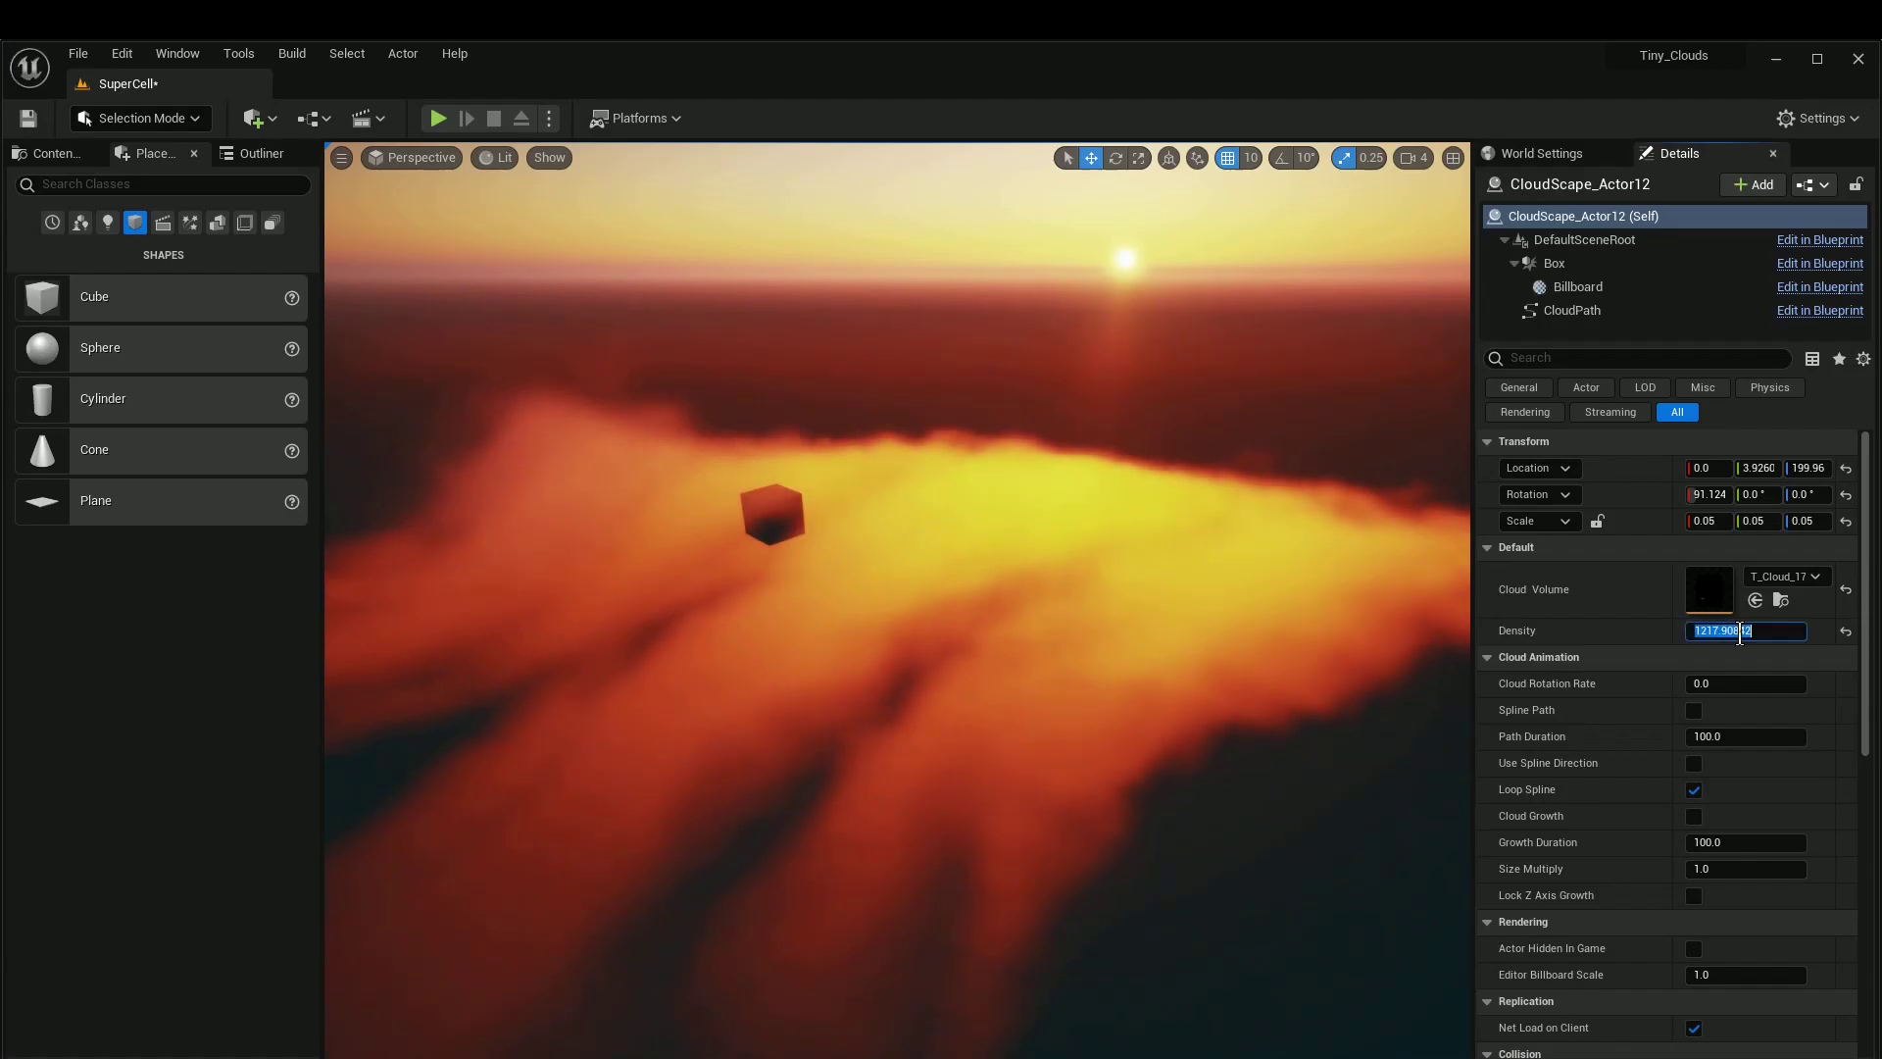
pyautogui.write('1000')
pyautogui.press('Return')
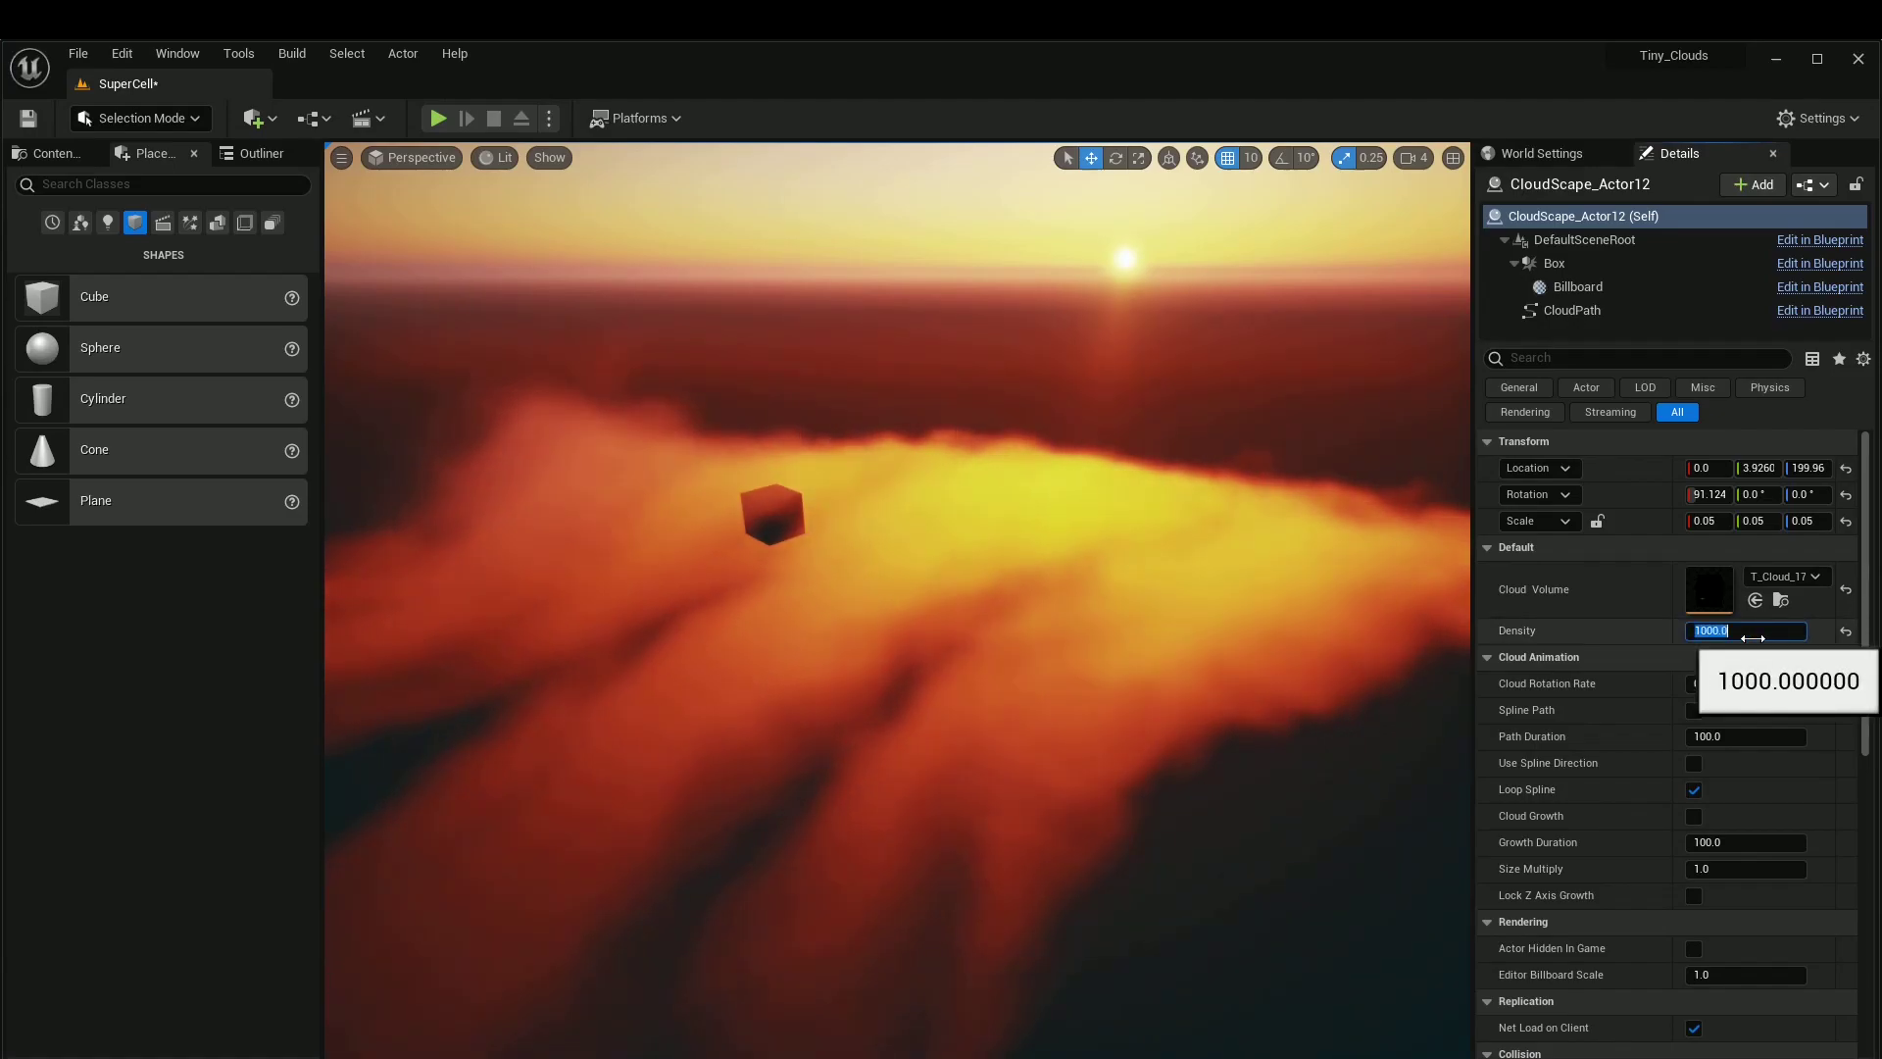
# Step: Select CloudScape_Base and open its Cloud Final Draw Material, MI_CloudScape, for editing
pyautogui.keyDown('alt'); pyautogui.moveTo(592, 522); pyautogui.dragTo(1392, 525); pyautogui.keyUp('alt')
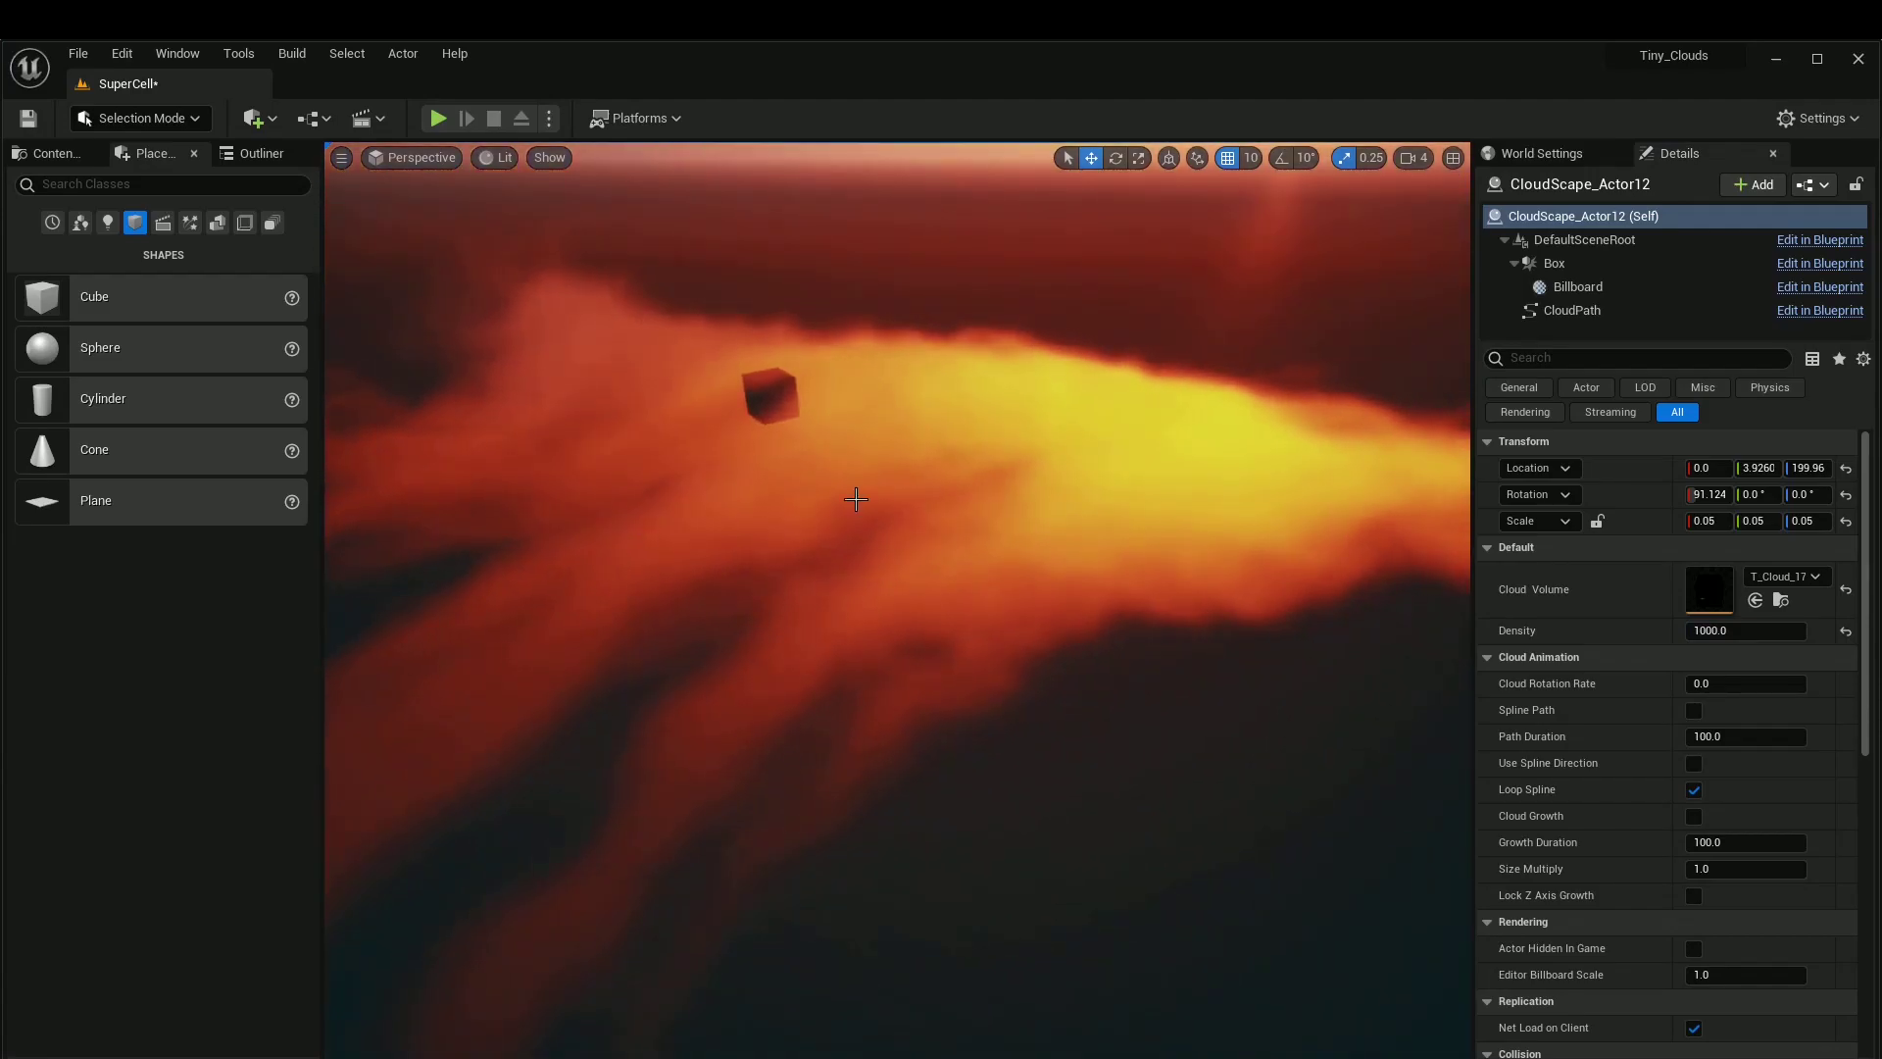
pyautogui.moveTo(857, 496); pyautogui.dragTo(941, 274, button='right')
pyautogui.moveTo(451, 411); pyautogui.dragTo(456, 407, button='right')
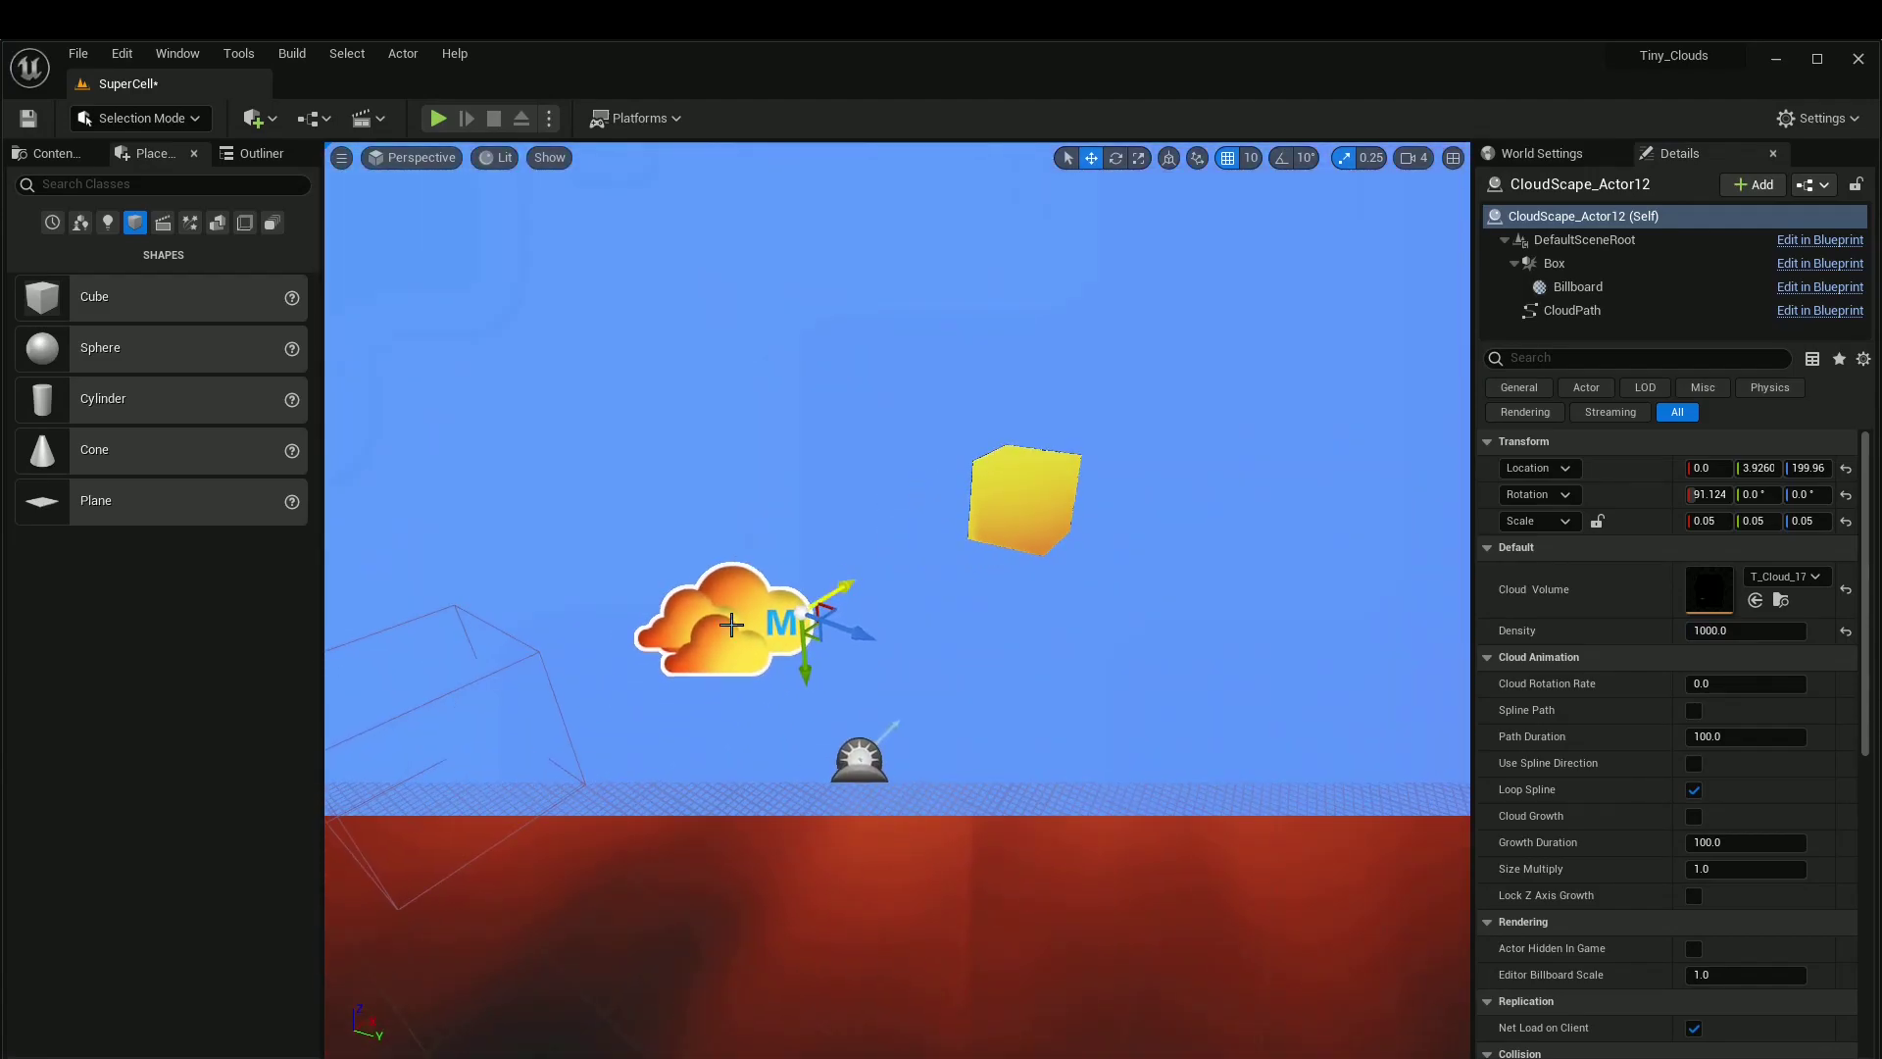
pyautogui.click(851, 634)
pyautogui.moveTo(1193, 576); pyautogui.dragTo(1193, 575, button='right')
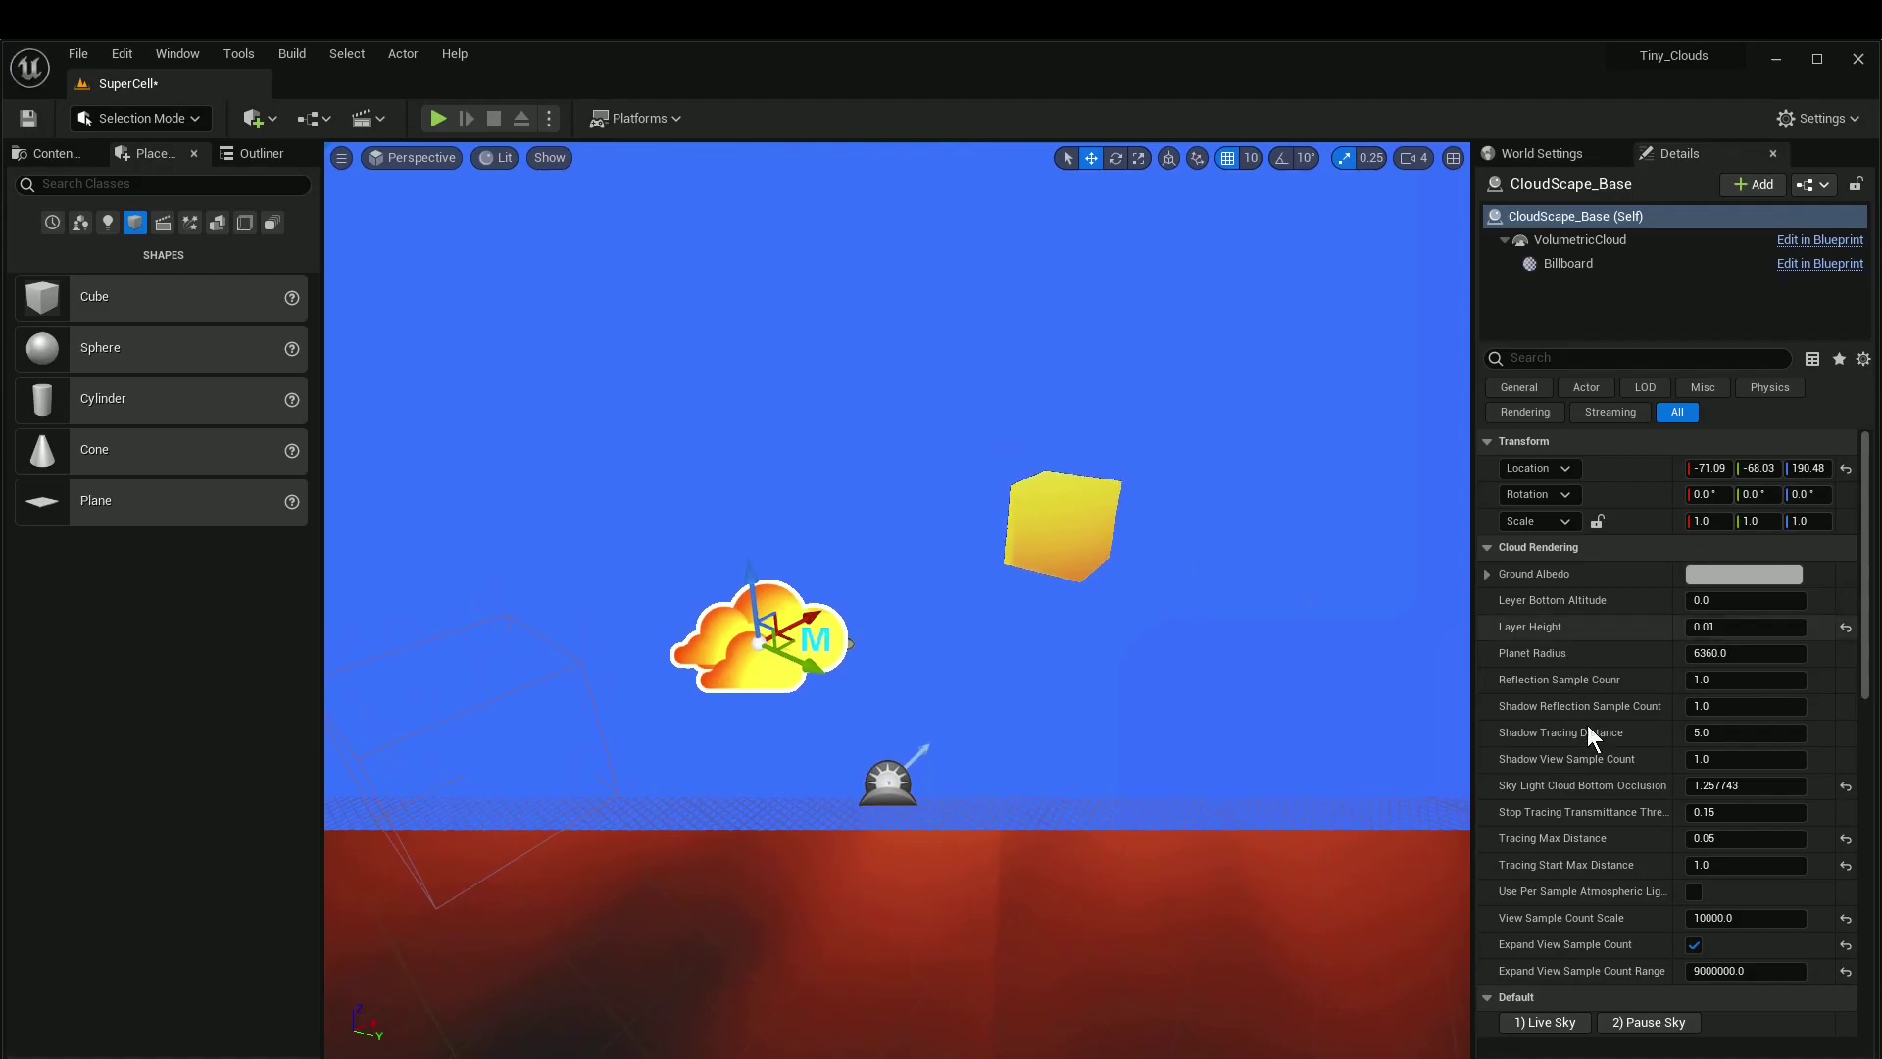
pyautogui.scroll(-5, 1631, 733)
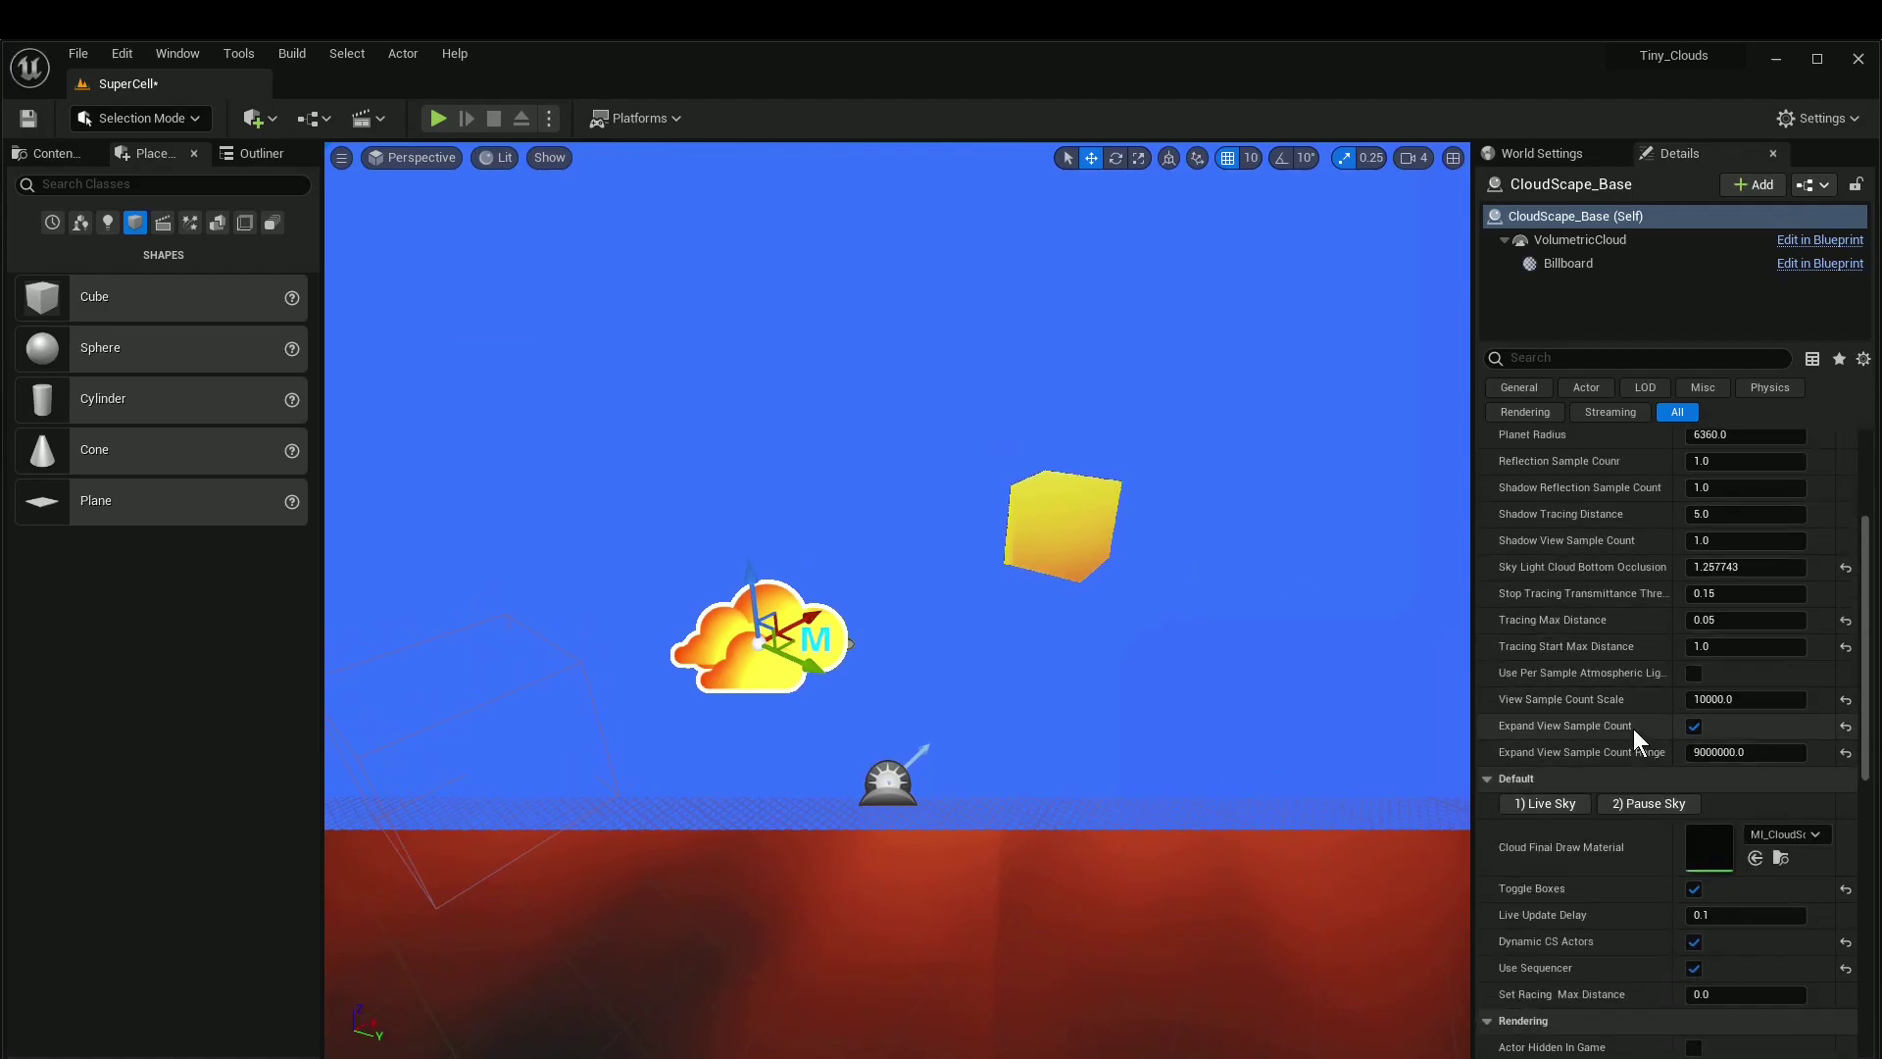
pyautogui.doubleClick(1700, 854)
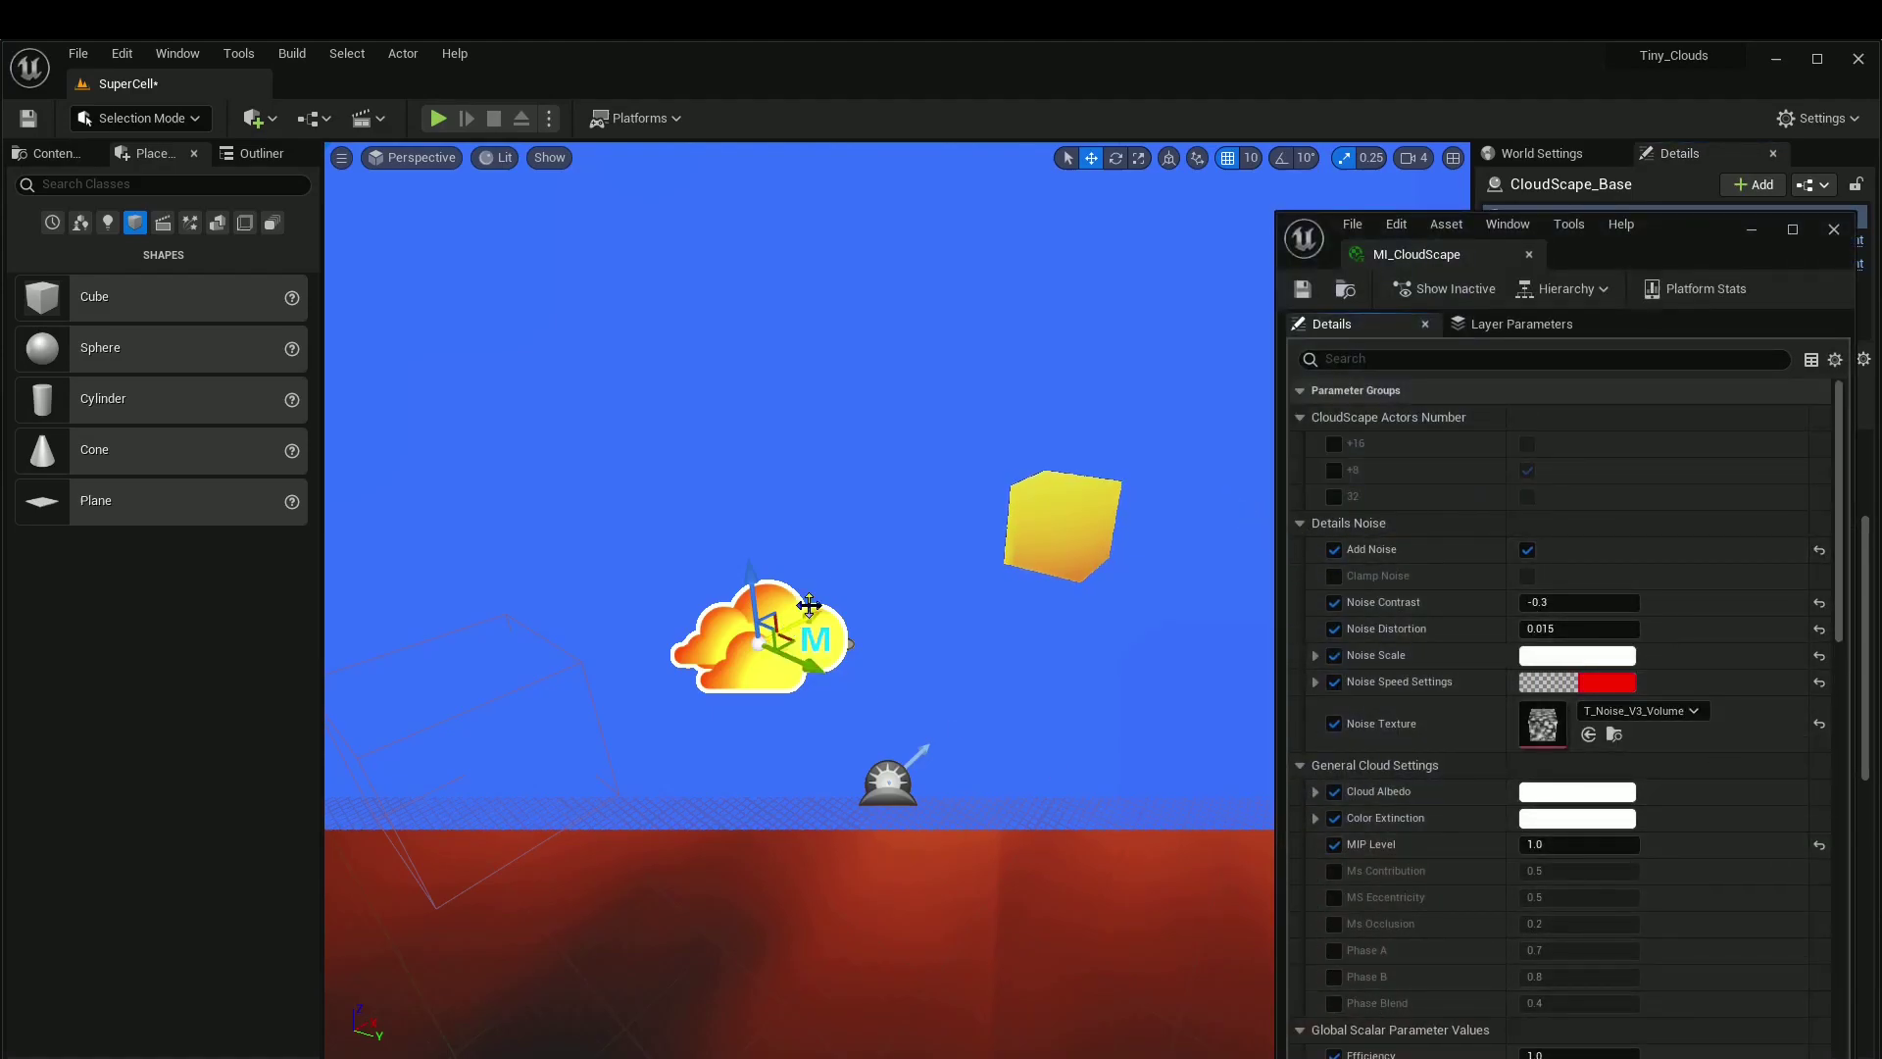
# Step: Set the MIP Level of the MI_CloudScape material instance to 0
pyautogui.moveTo(832, 584); pyautogui.dragTo(833, 500, button='right')
pyautogui.press('g')
pyautogui.moveTo(877, 568); pyautogui.dragTo(880, 686, button='right')
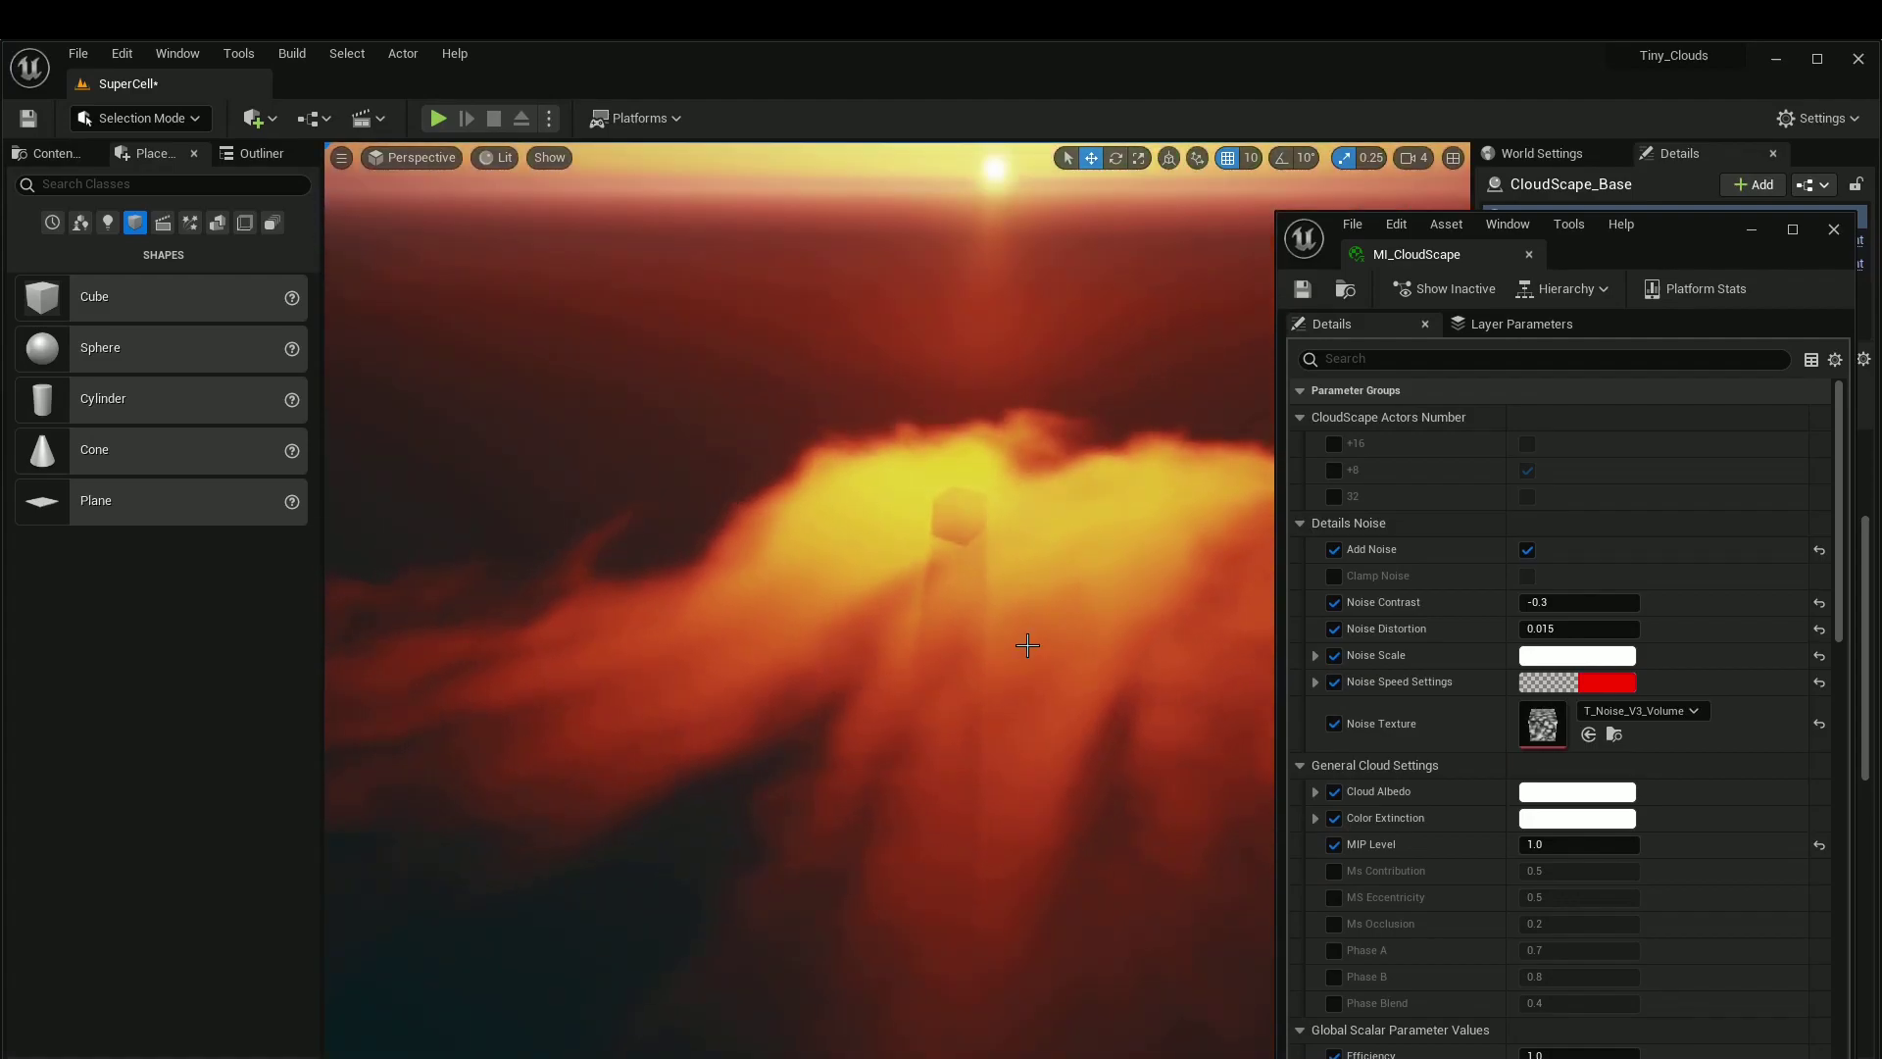
pyautogui.click(1559, 845)
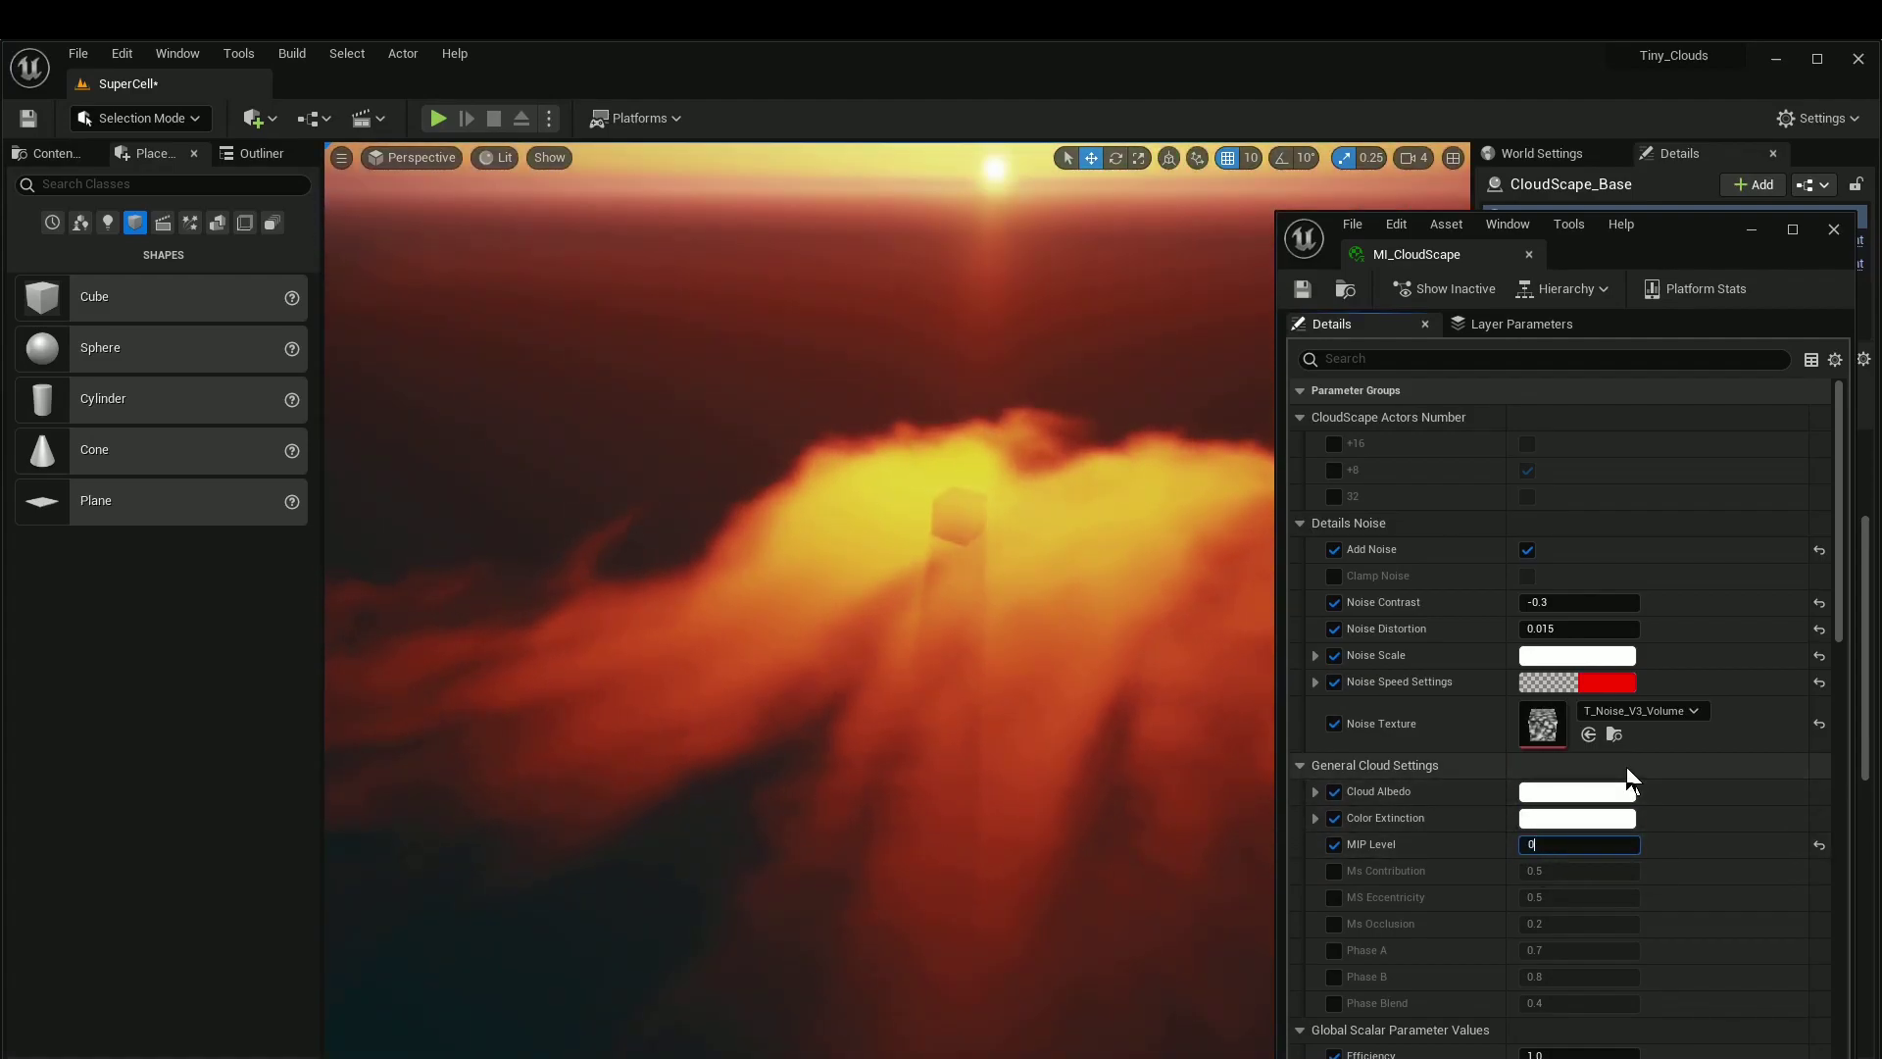
pyautogui.moveTo(782, 533); pyautogui.dragTo(872, 505, button='right')
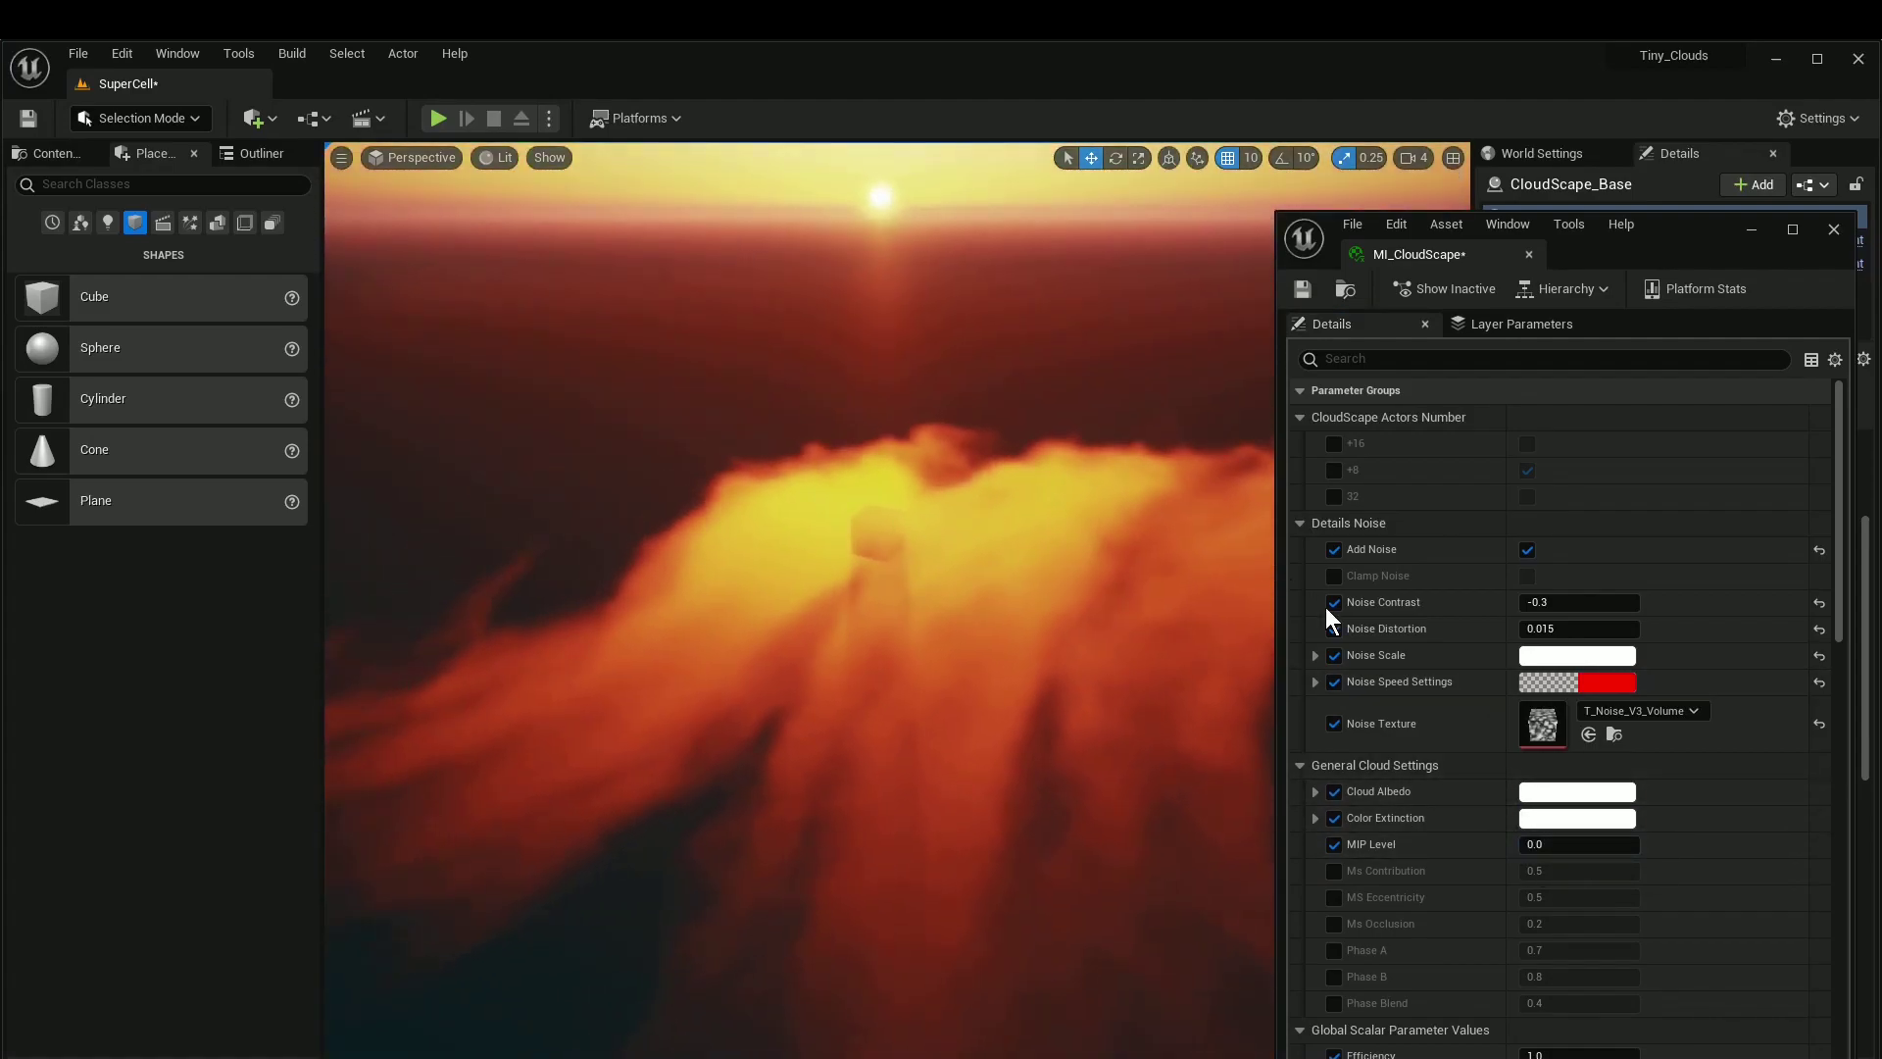
# Step: Turn off Add Noise in the Details Noise settings of MI_CloudScape
pyautogui.click(1526, 549)
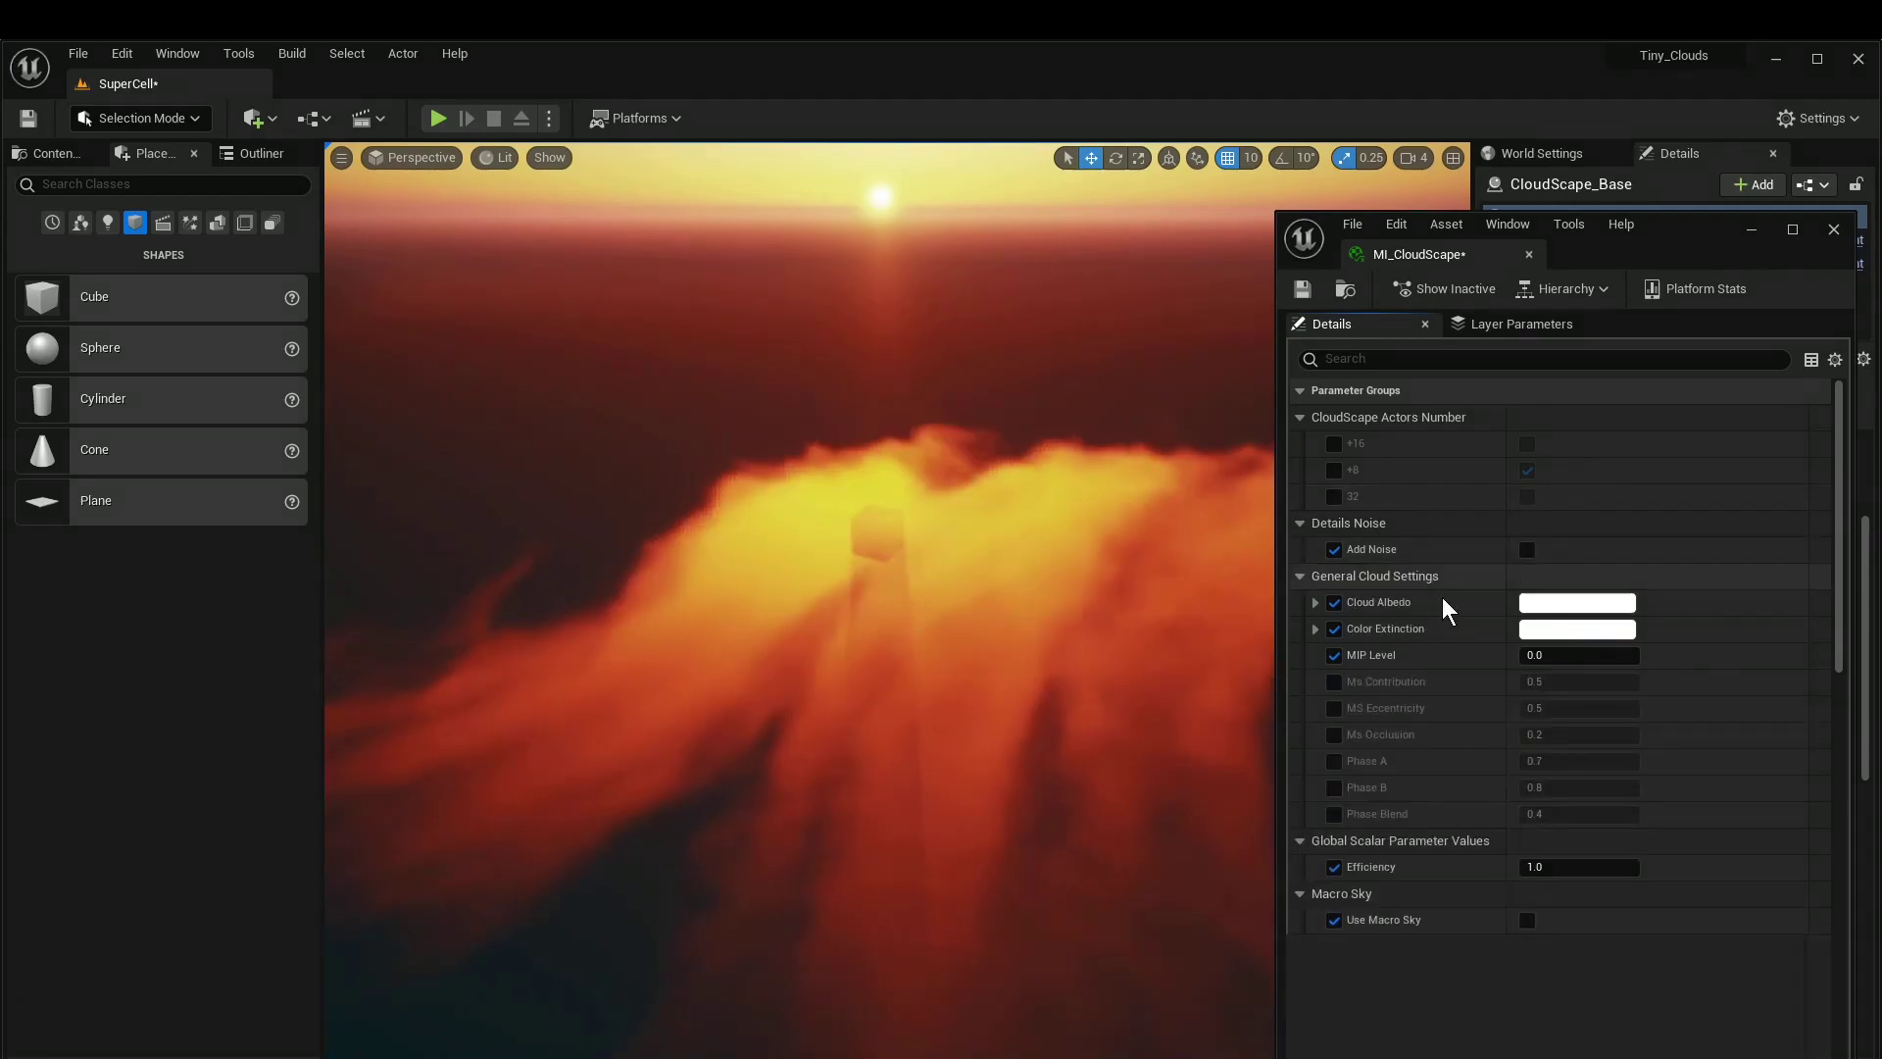
pyautogui.moveTo(1033, 447); pyautogui.dragTo(1073, 474, button='right')
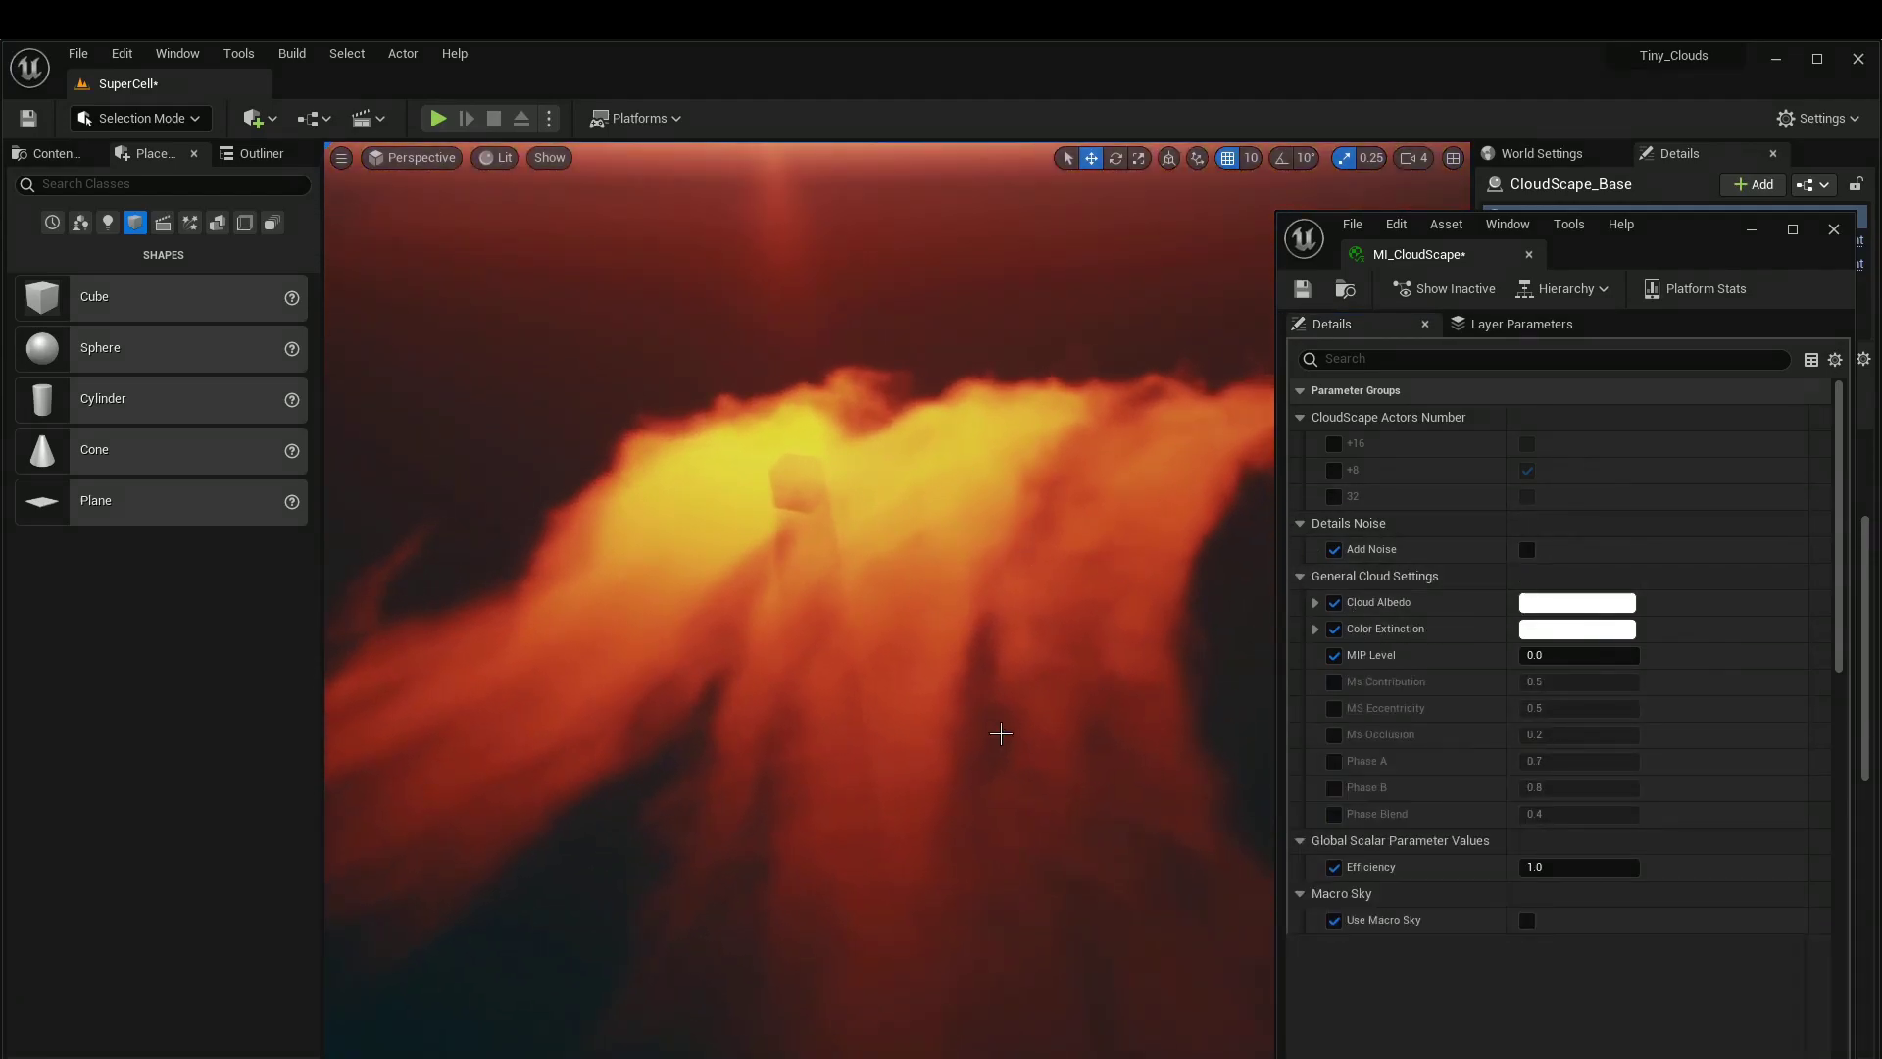
pyautogui.moveTo(1001, 733); pyautogui.dragTo(1051, 706, button='right')
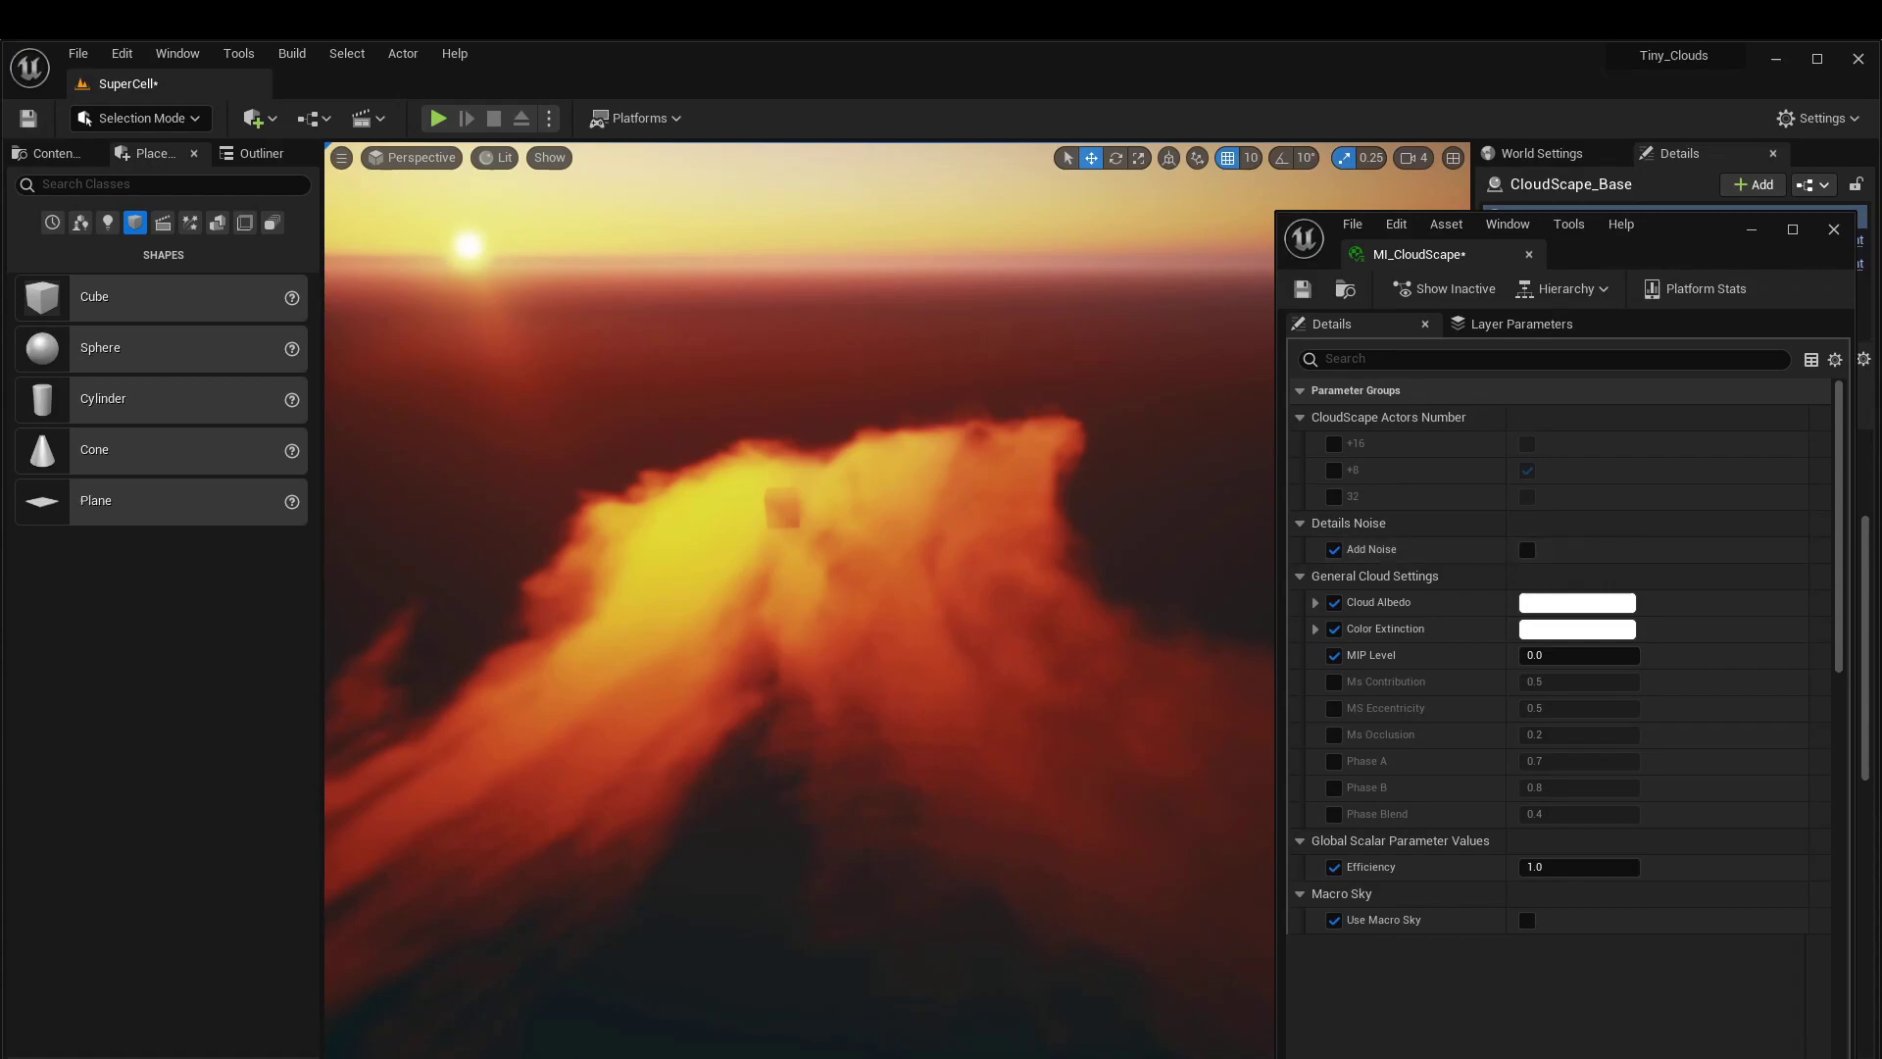
# Step: Override the multiple-scattering parameters of MI_CloudScape, with Ms Contribution 0.9, MS Eccentricity 0.5 and Ms Occlusion 0.5
pyautogui.click(1334, 681)
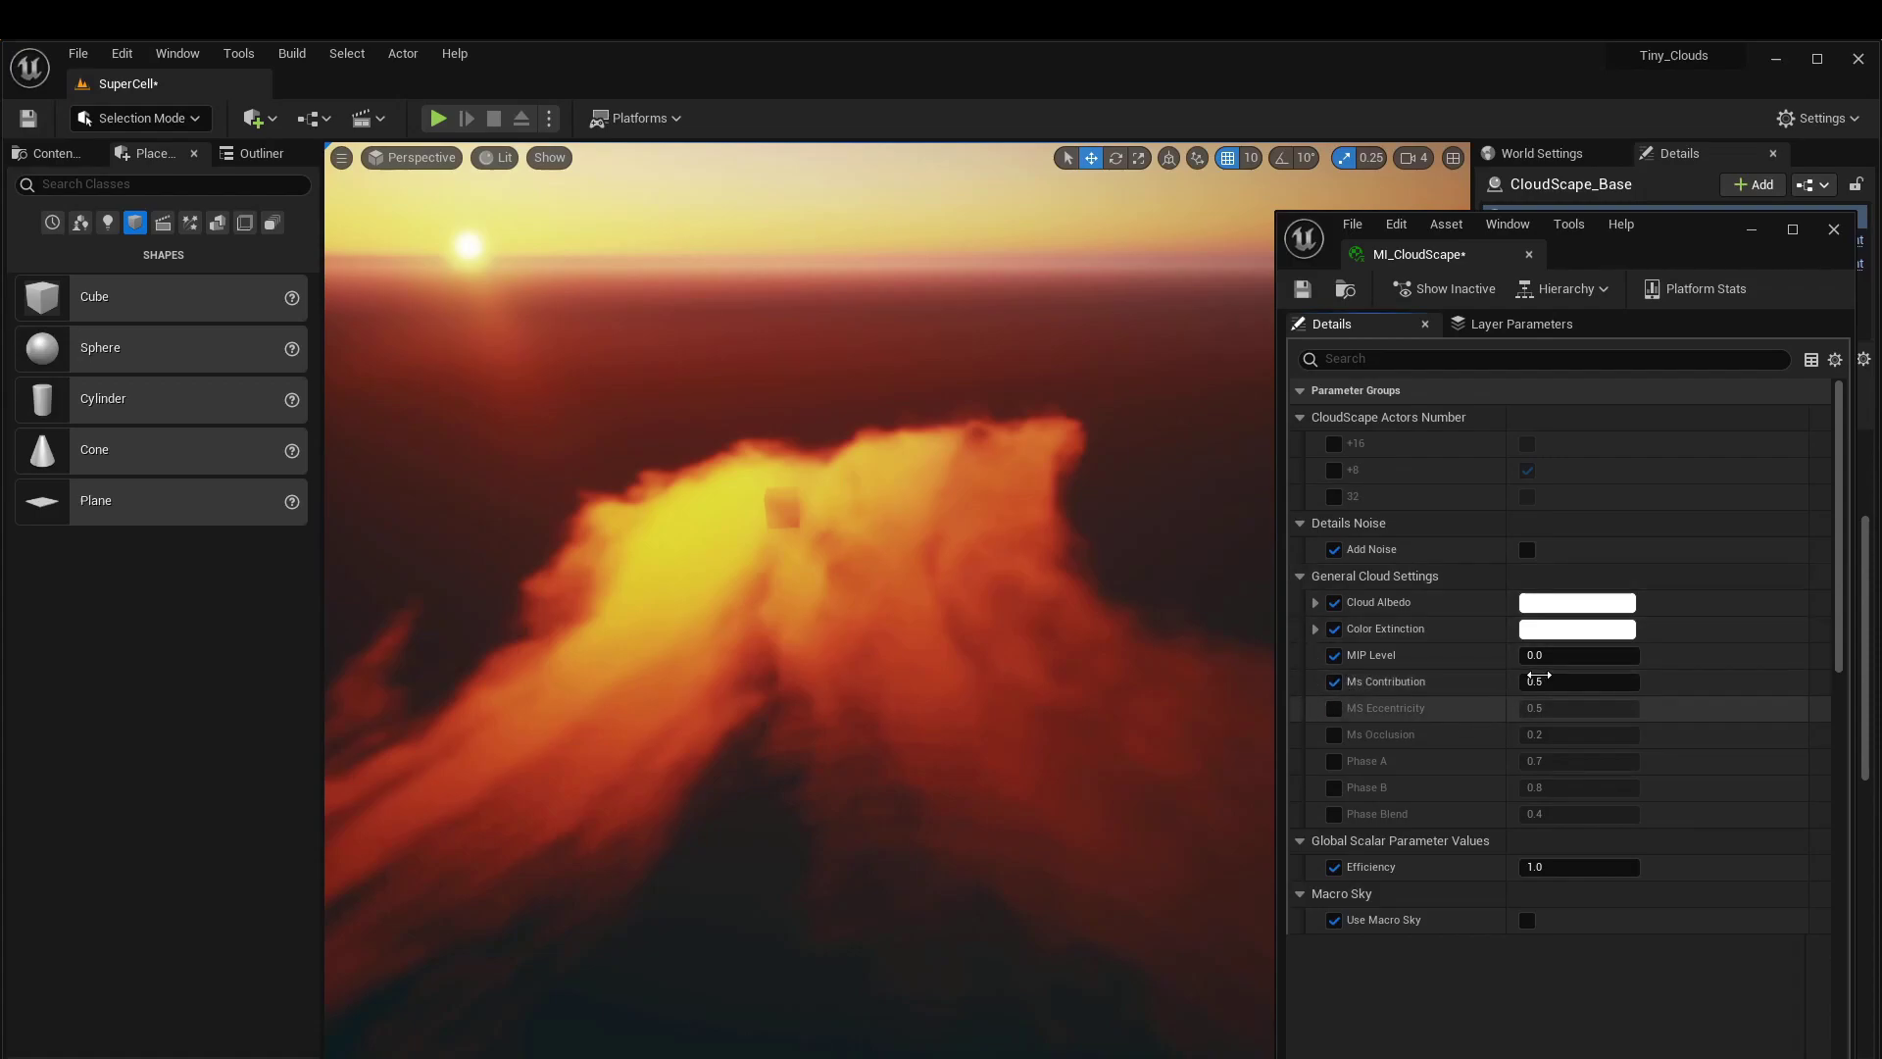
pyautogui.click(1578, 681)
pyautogui.press('Return')
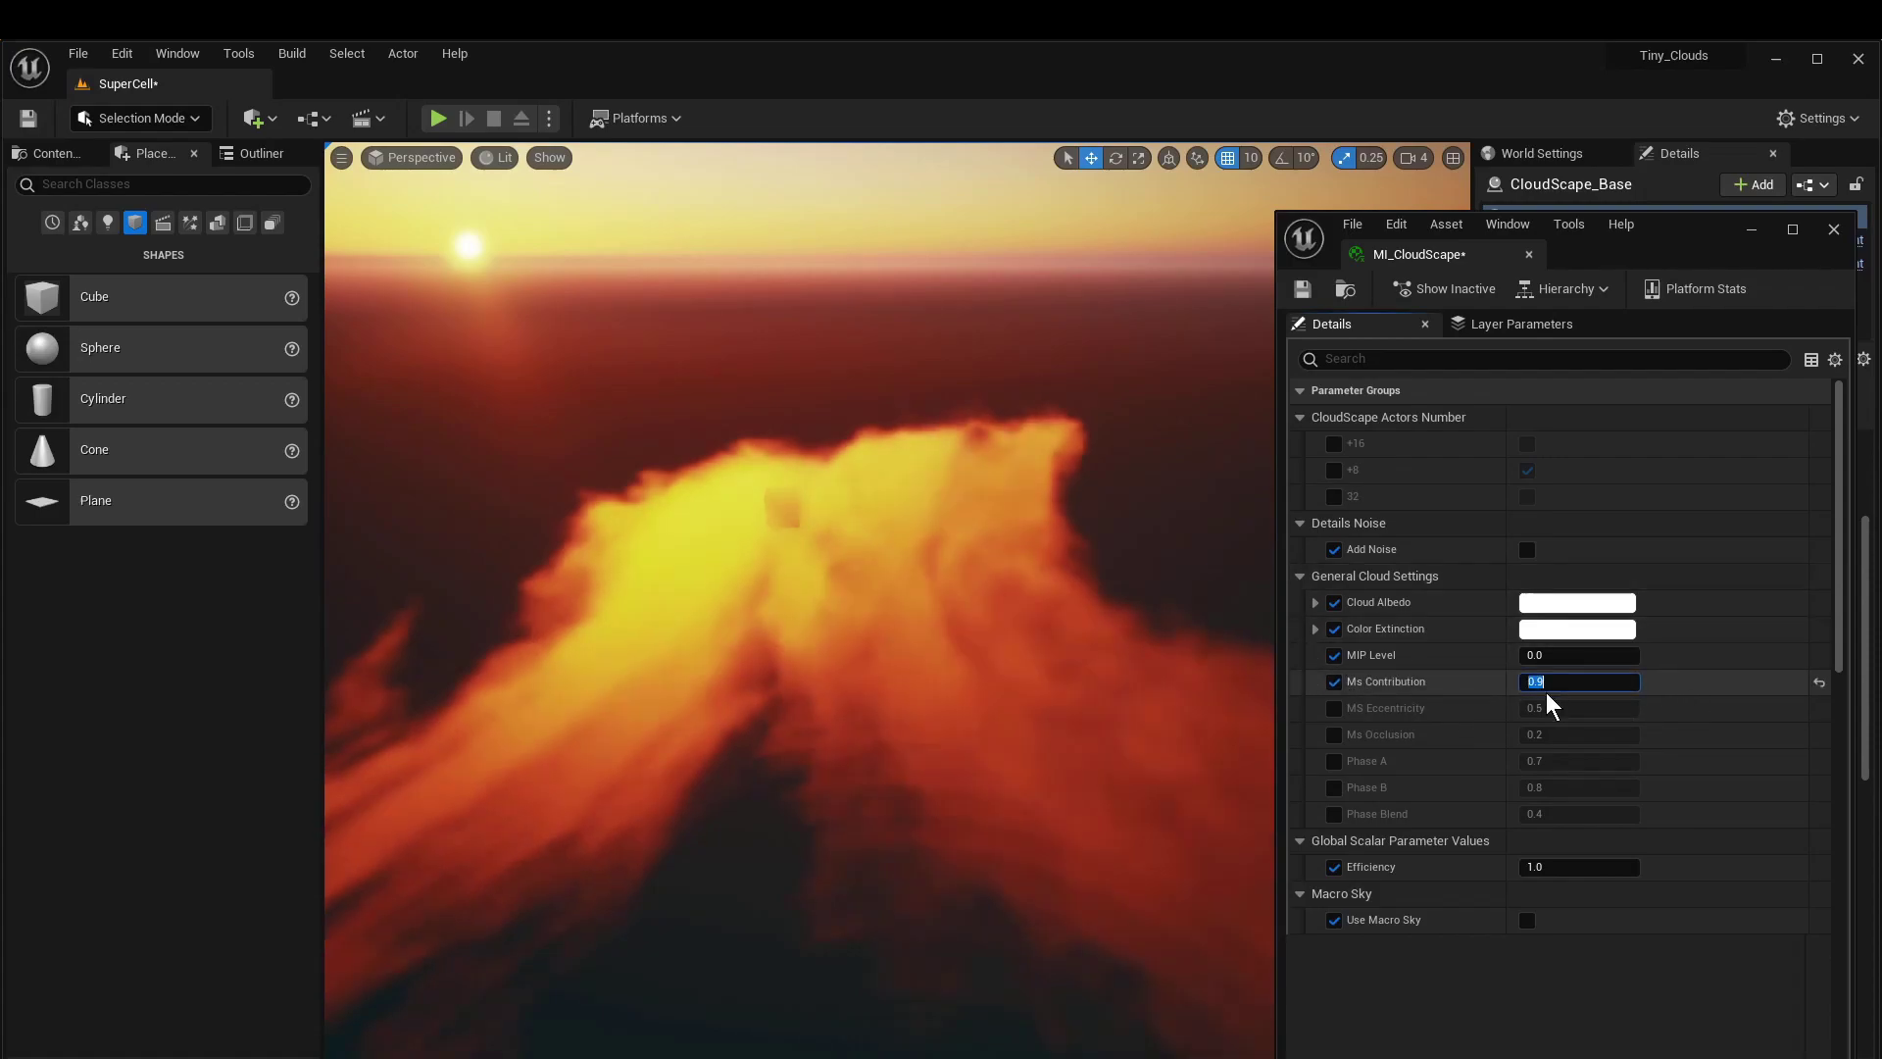
pyautogui.click(1334, 708)
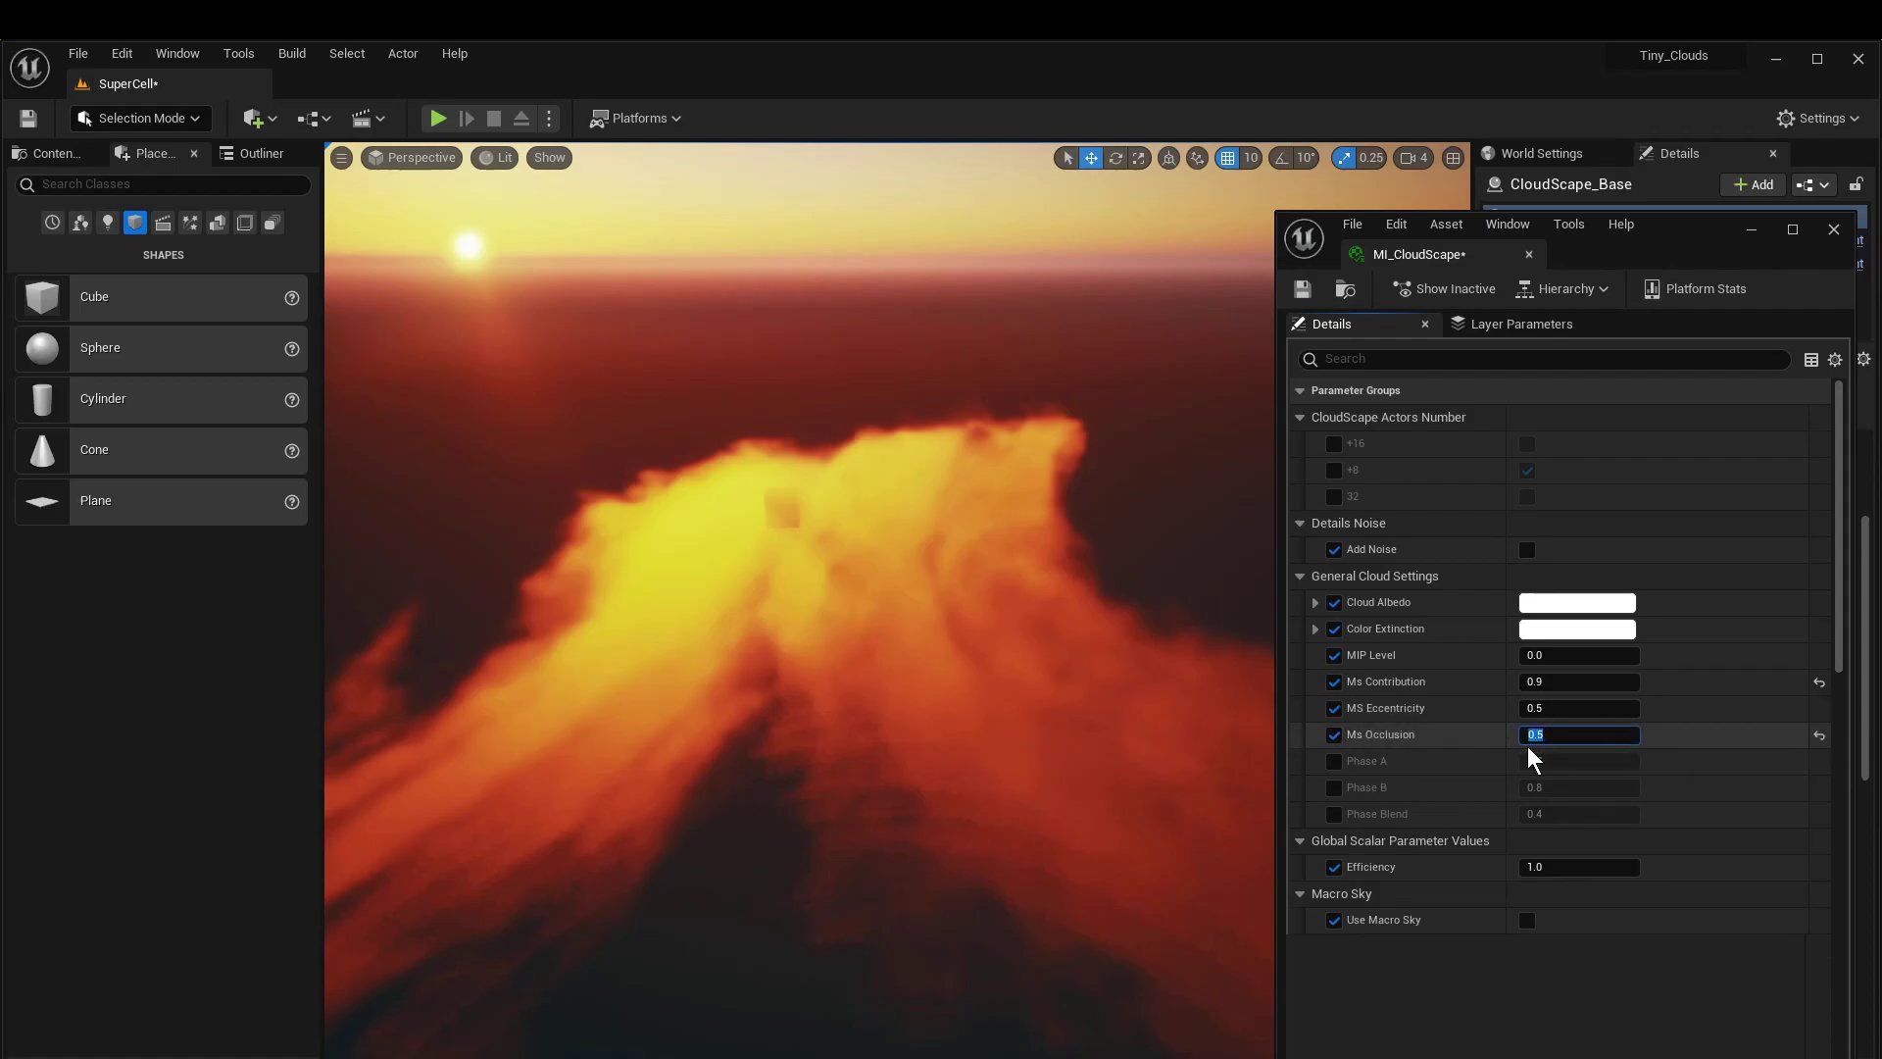
# Step: Override the phase parameters of MI_CloudScape, setting Phase A to 0 and Phase B to 1
pyautogui.click(1334, 763)
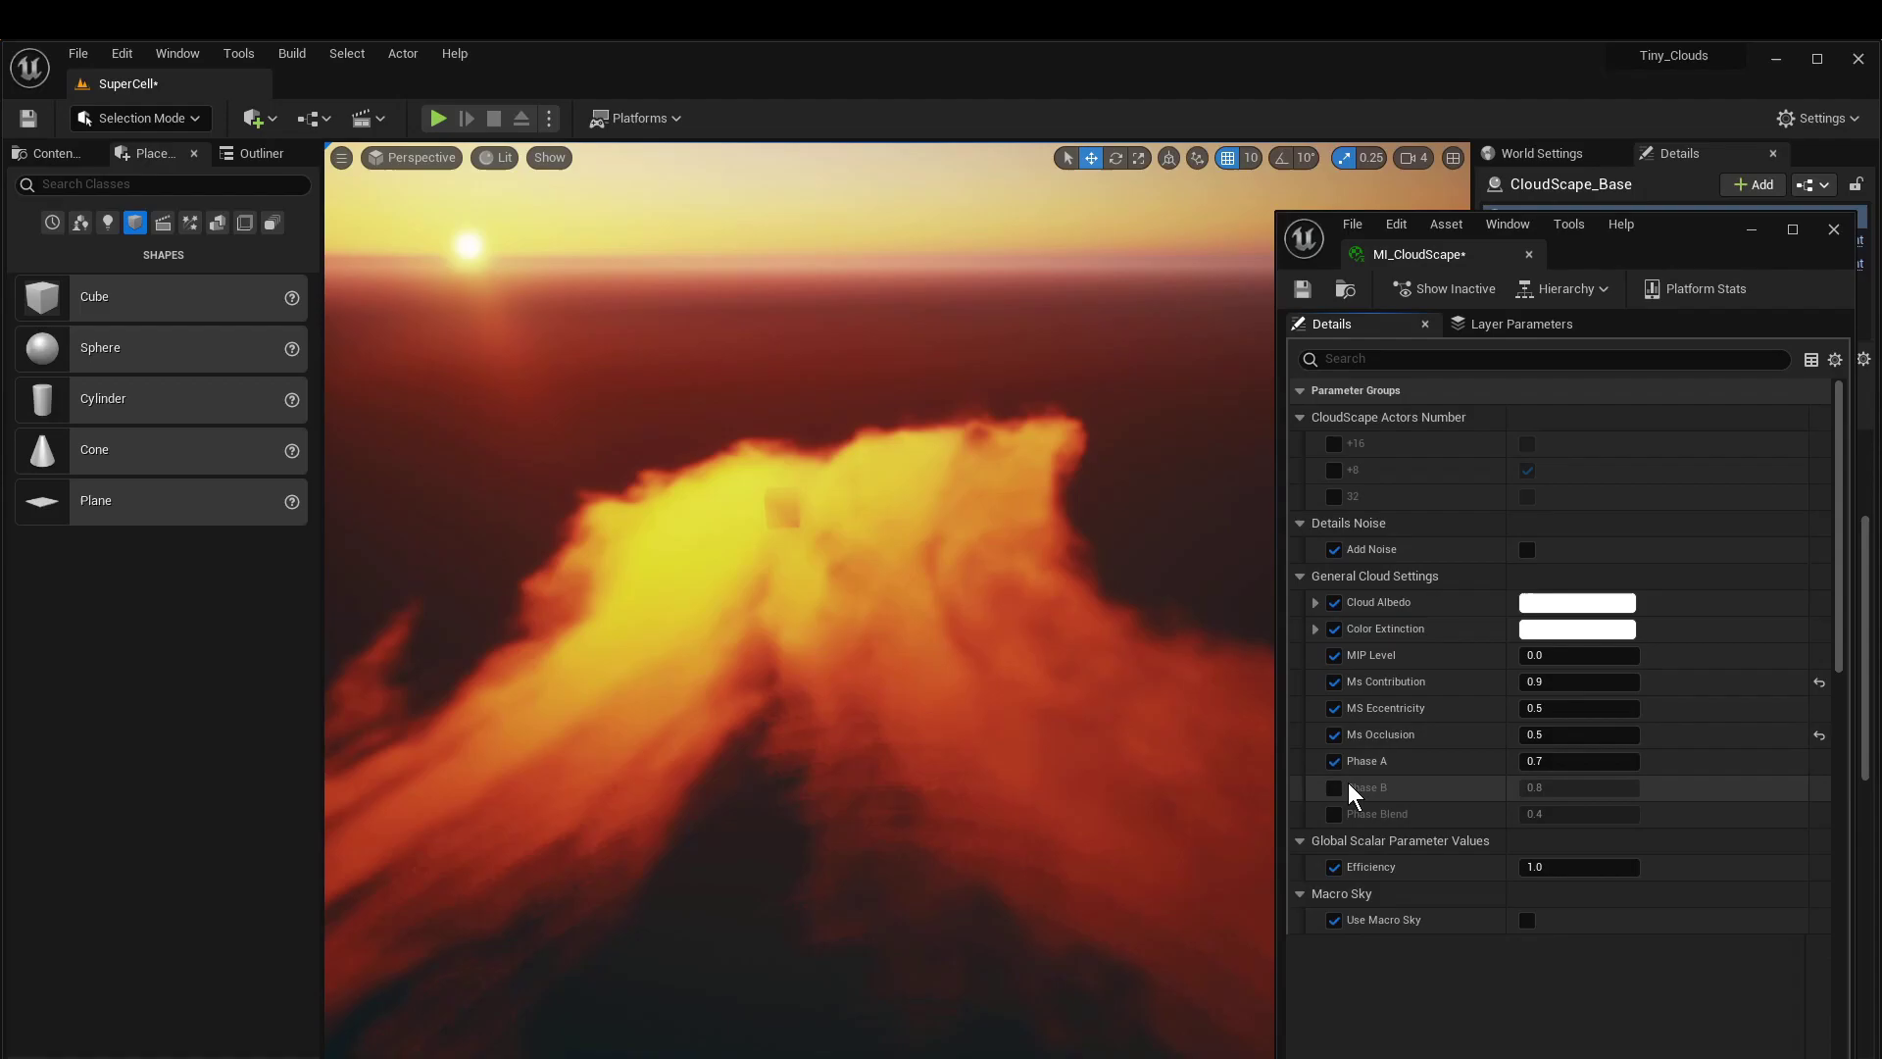
pyautogui.click(1598, 762)
pyautogui.write('0')
pyautogui.press('Return')
pyautogui.click(1334, 788)
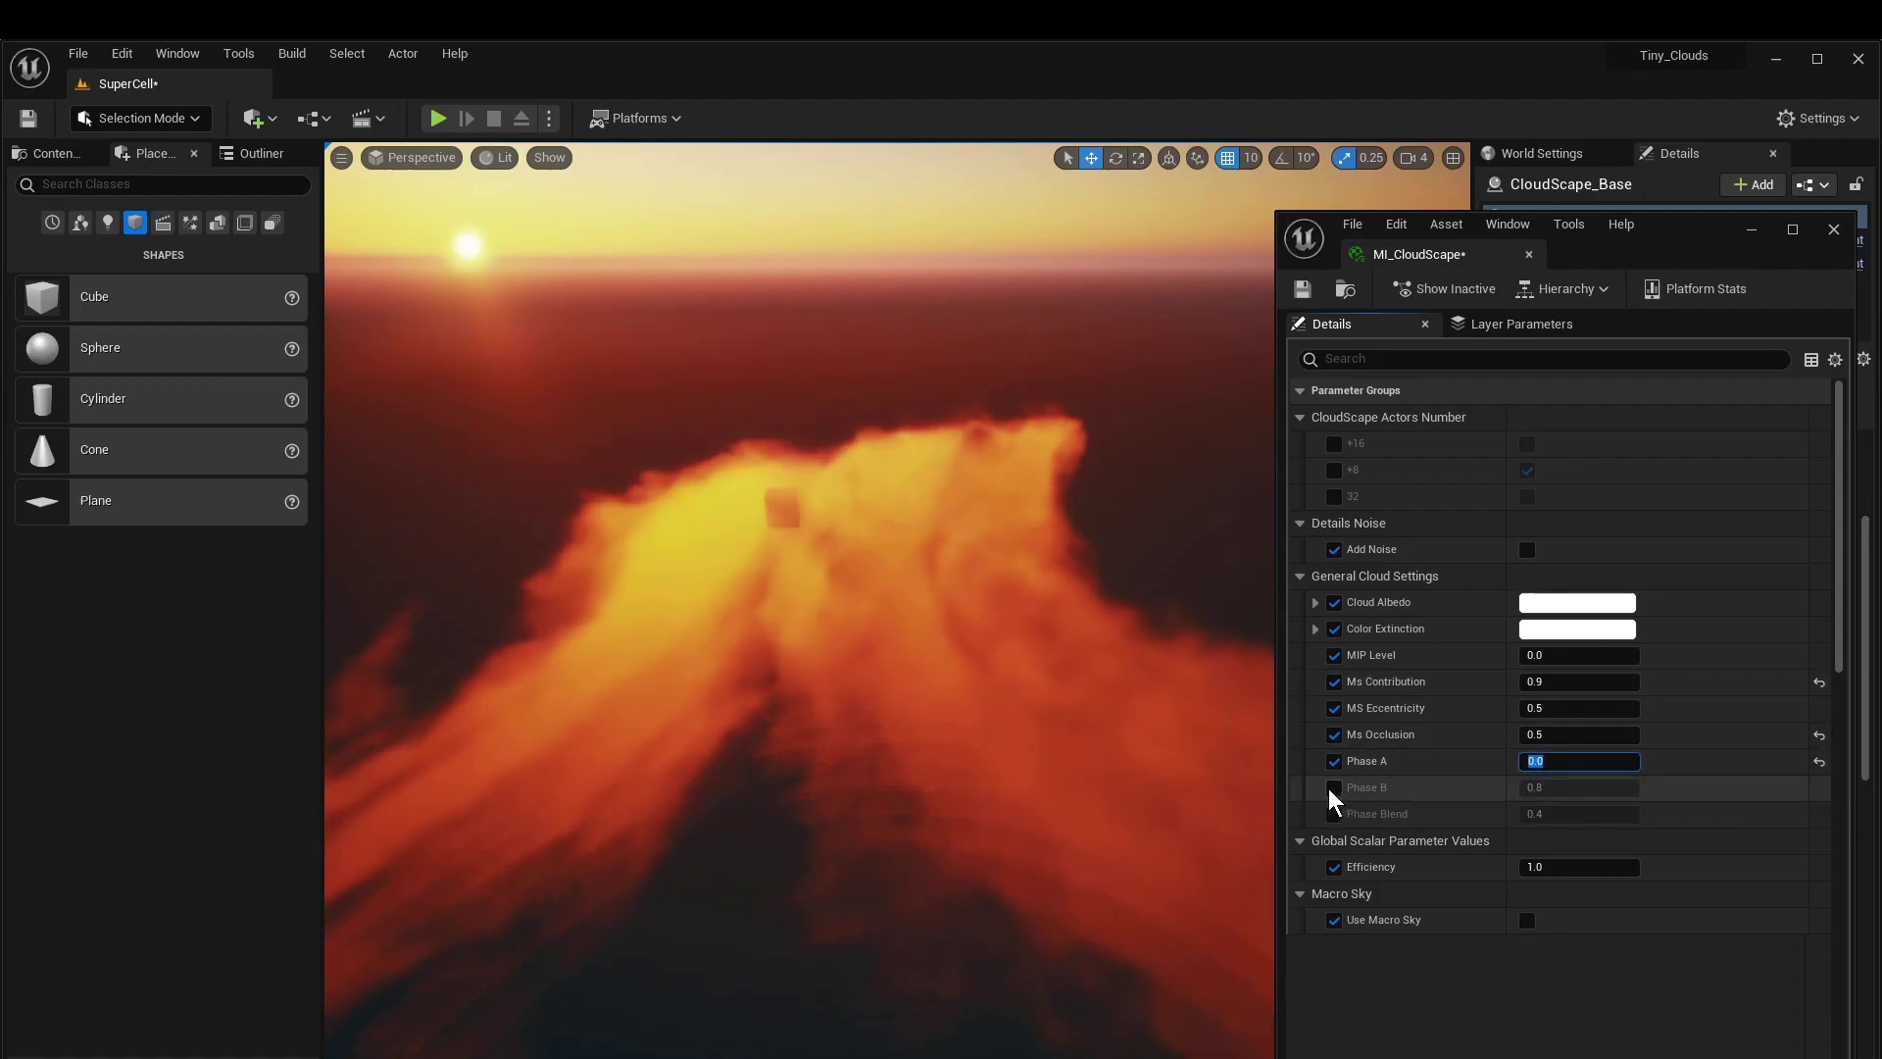
pyautogui.click(1541, 787)
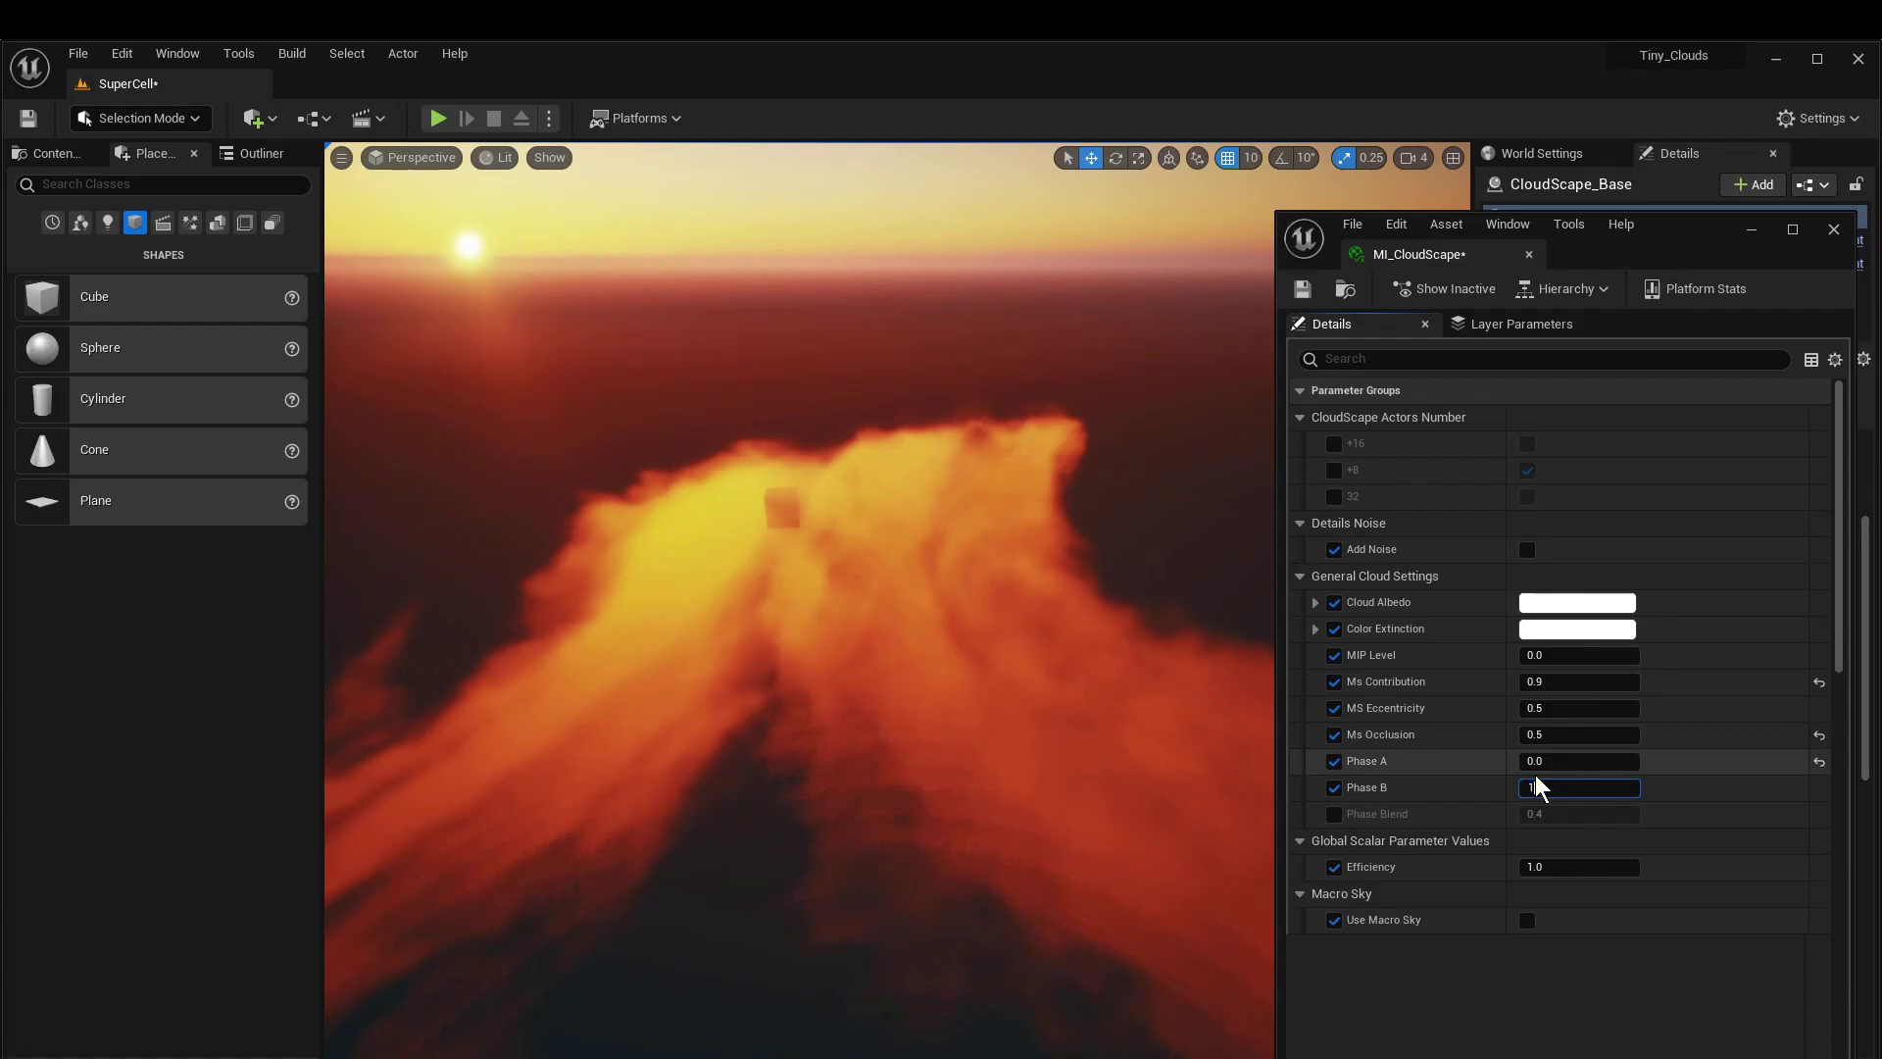
pyautogui.press('Return')
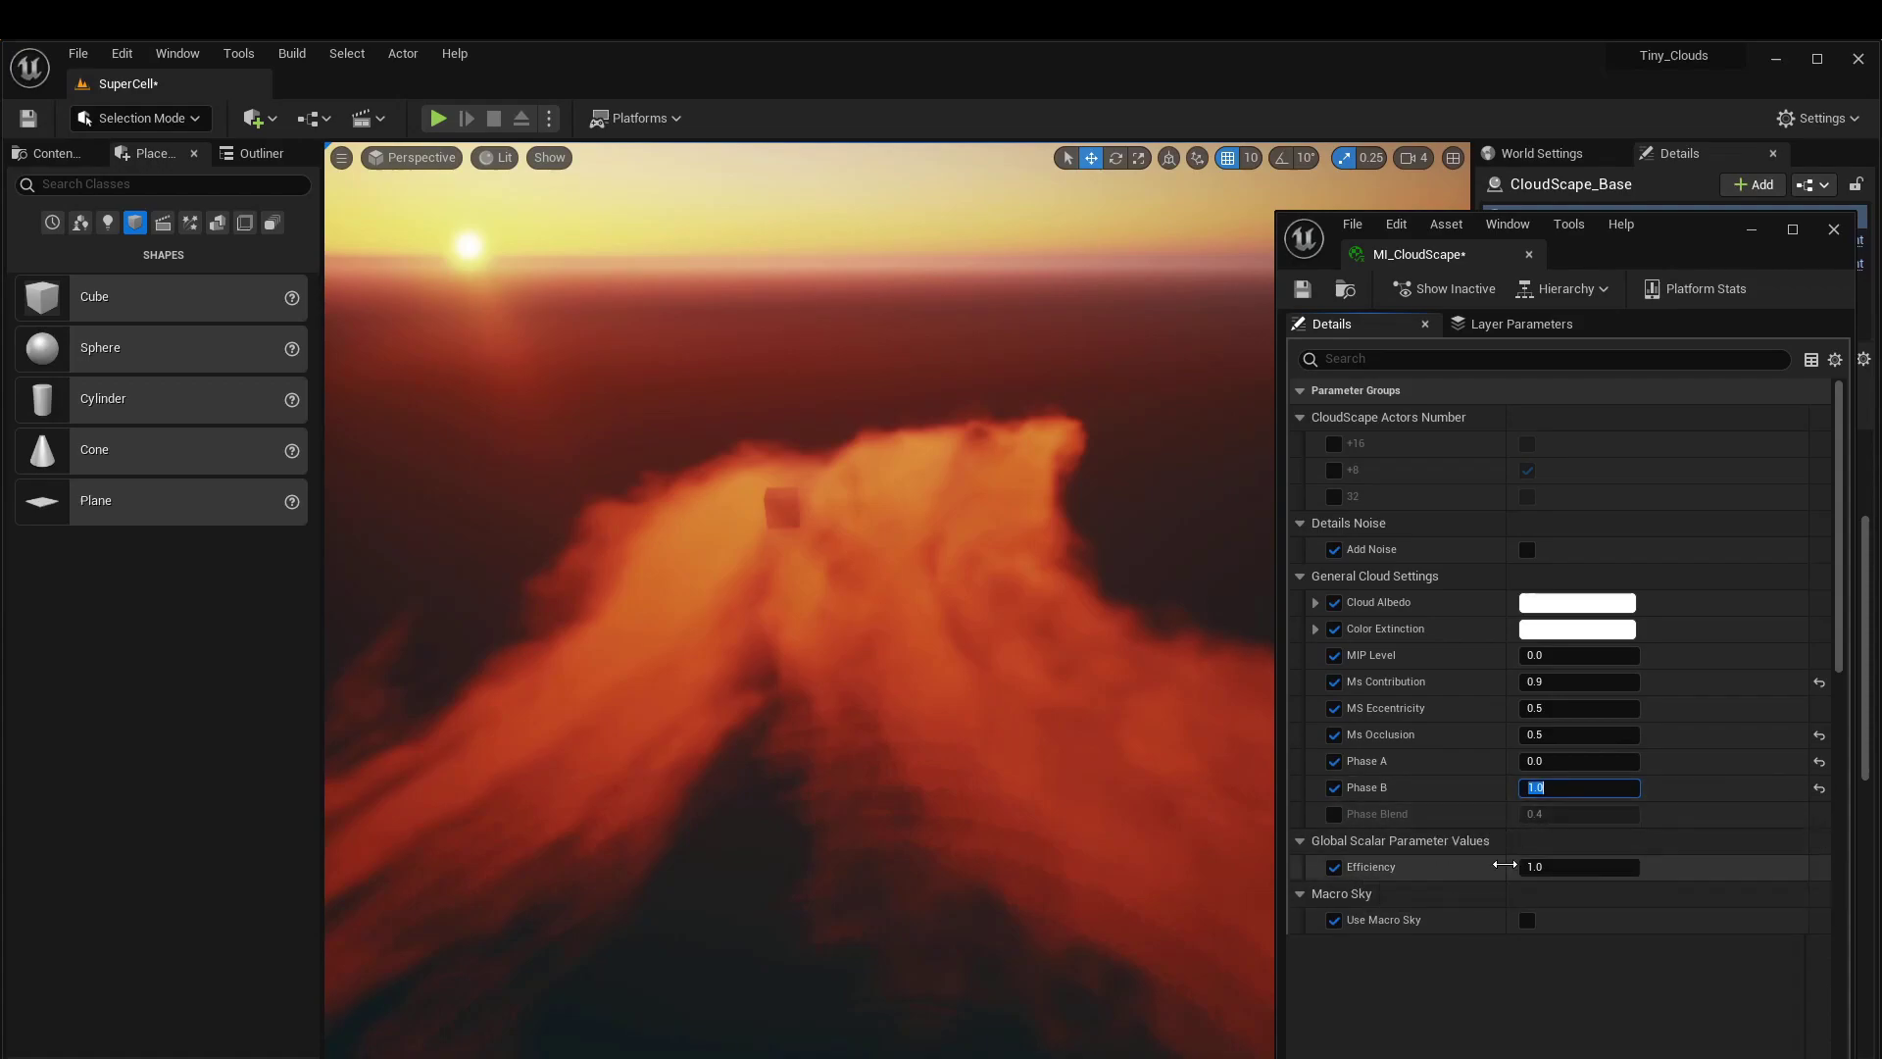
# Step: Set the Efficiency of MI_CloudScape to about 84.25 and minimize the material instance window
pyautogui.moveTo(1558, 876); pyautogui.dragTo(1765, 866)
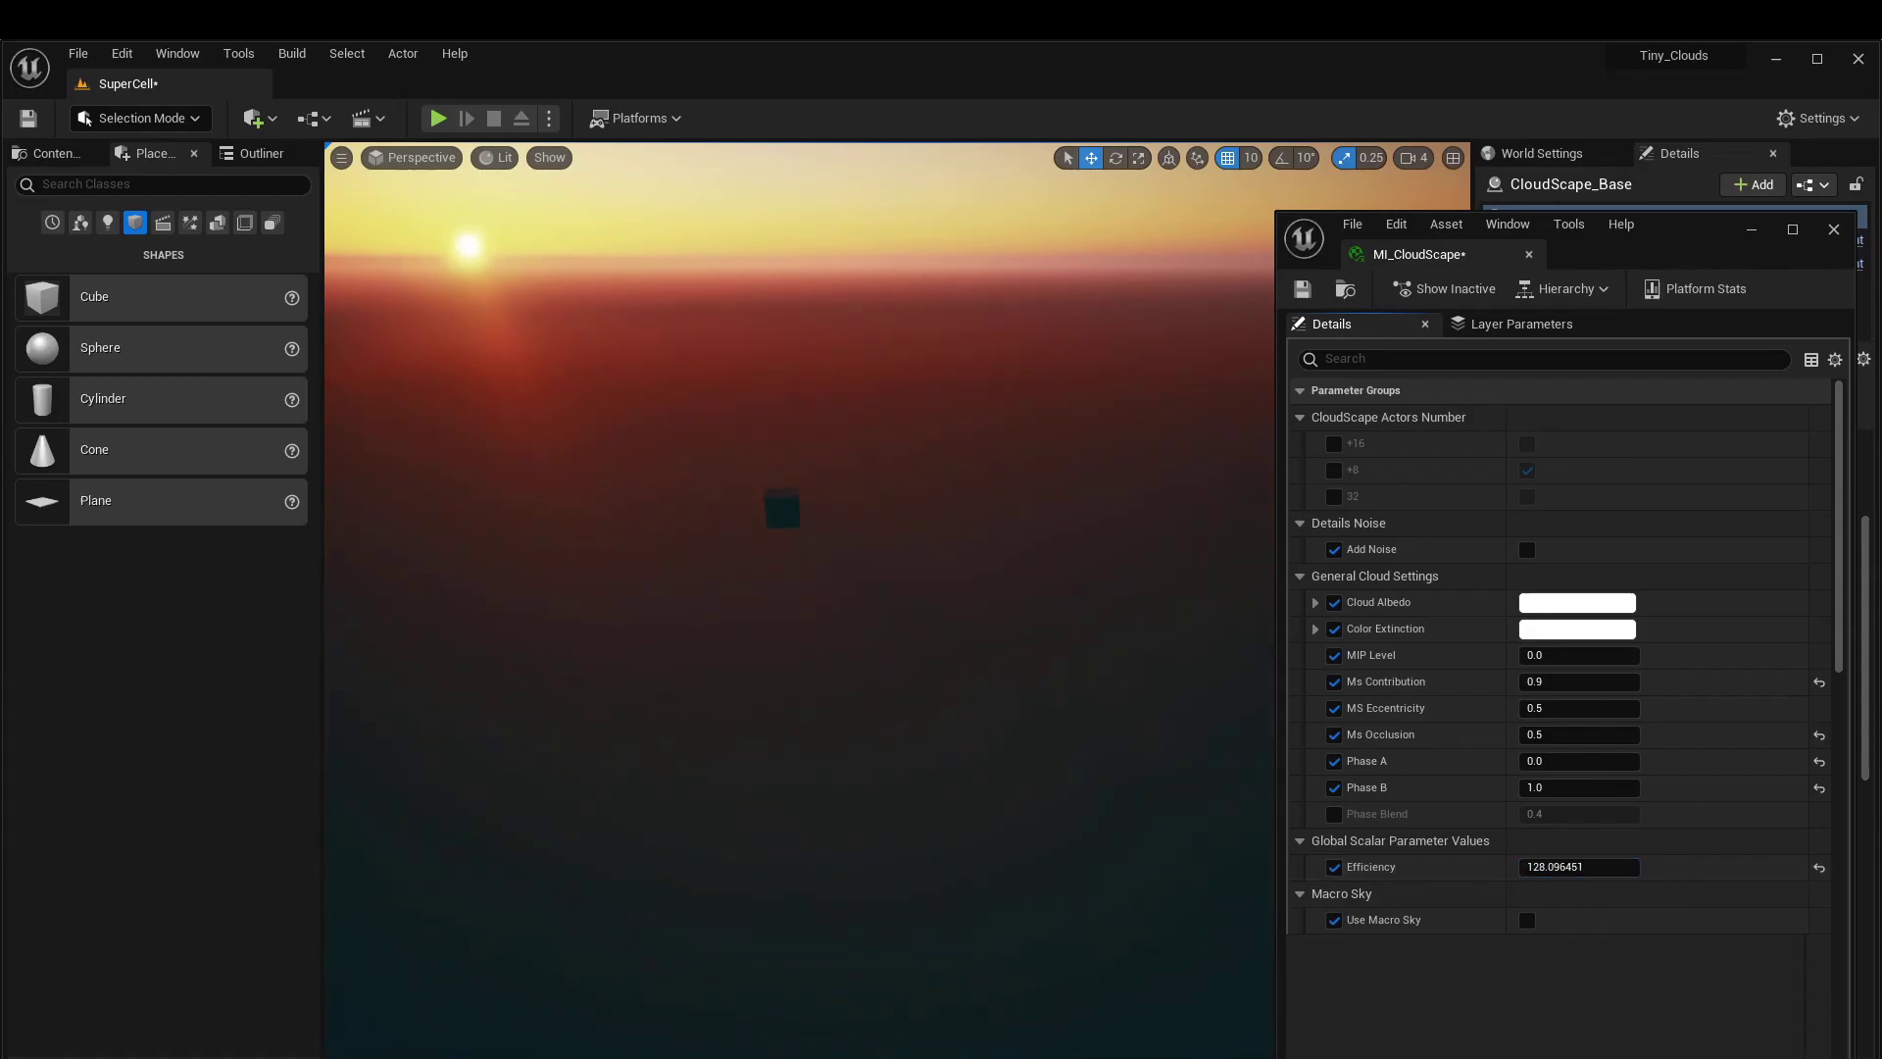
pyautogui.moveTo(1578, 866); pyautogui.dragTo(1539, 867)
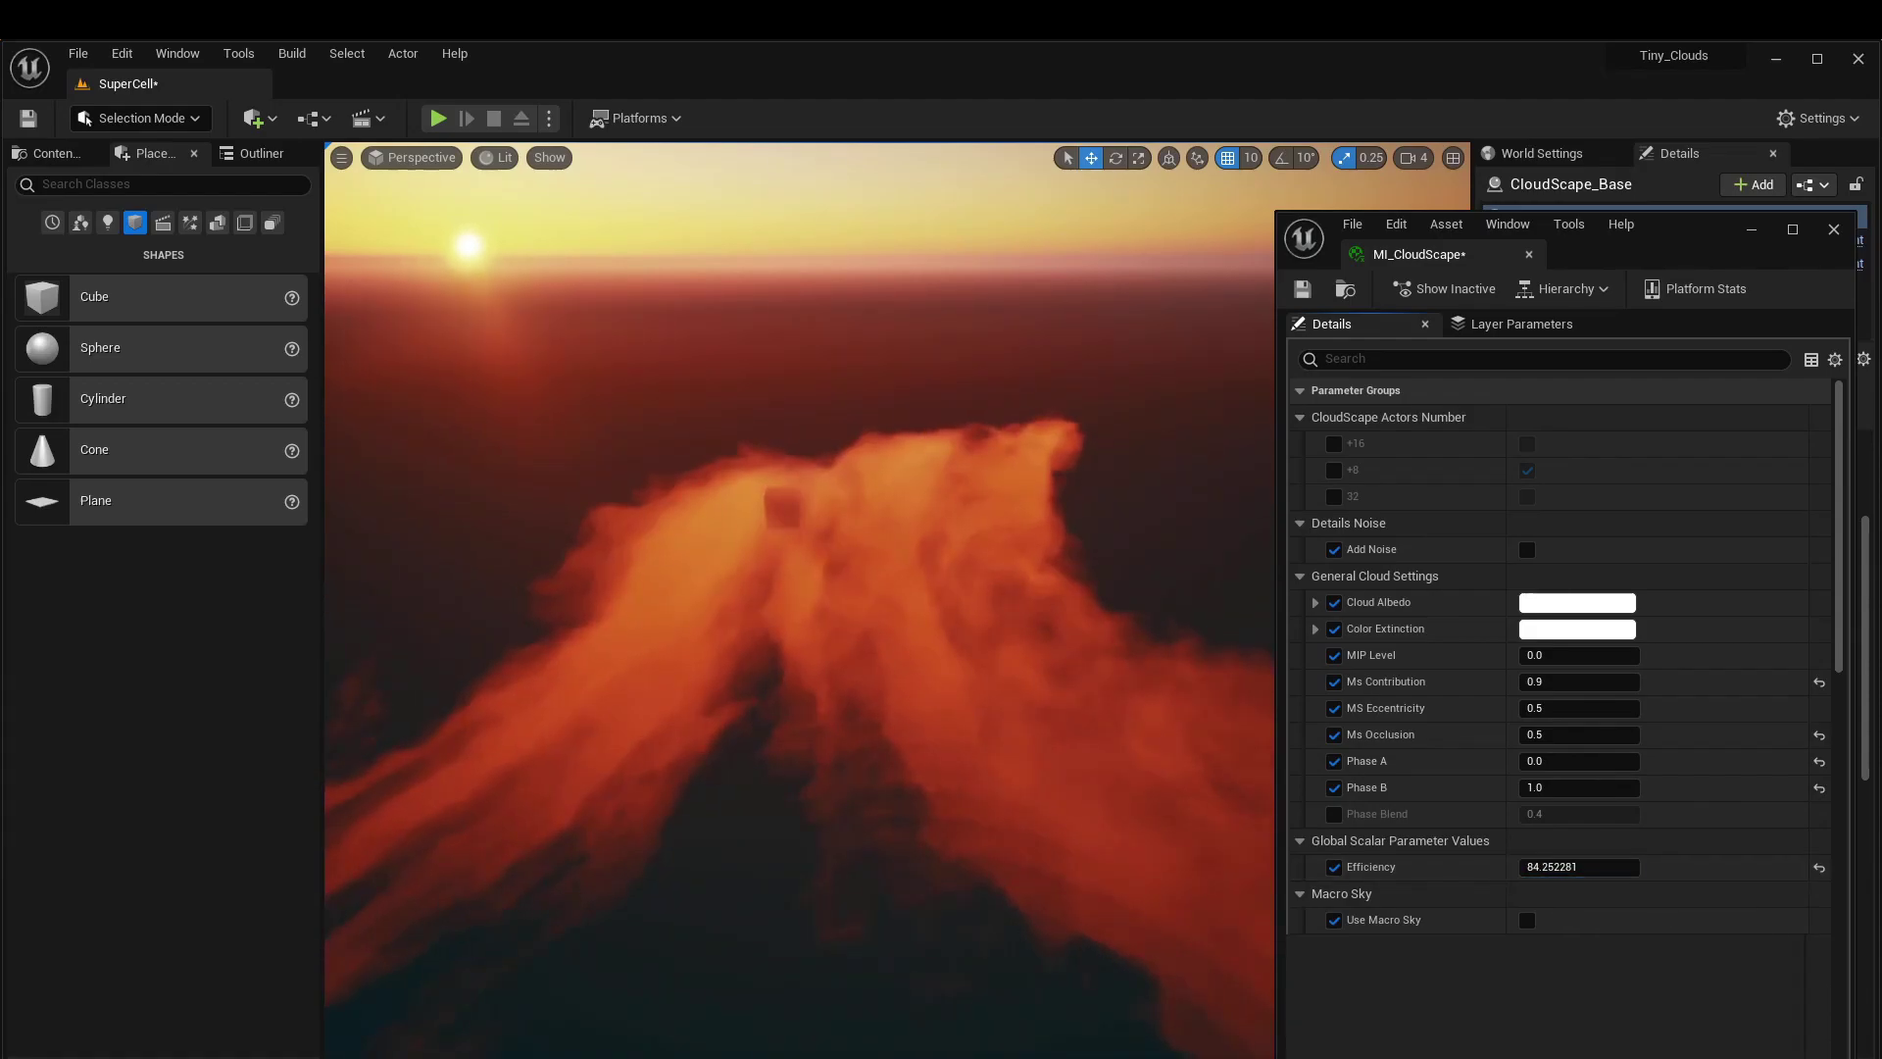
pyautogui.moveTo(882, 588); pyautogui.dragTo(882, 539, button='right')
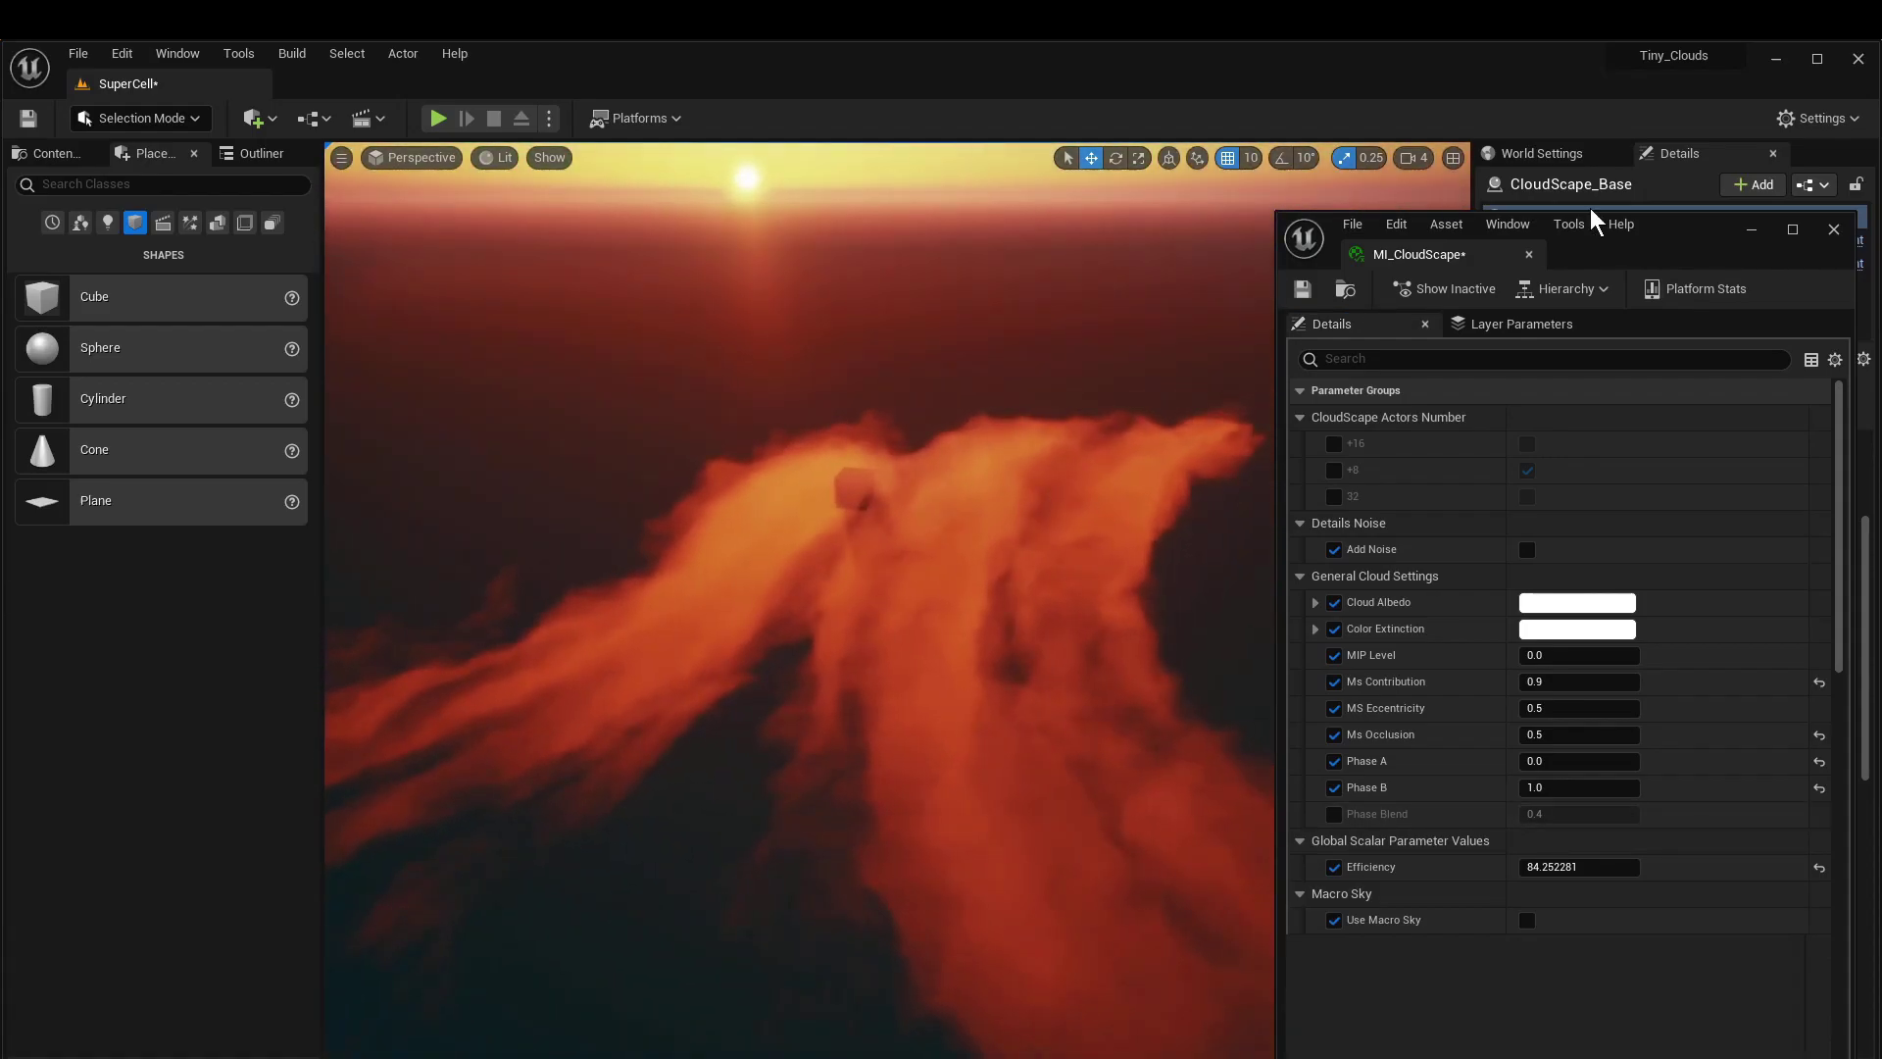
pyautogui.click(1750, 232)
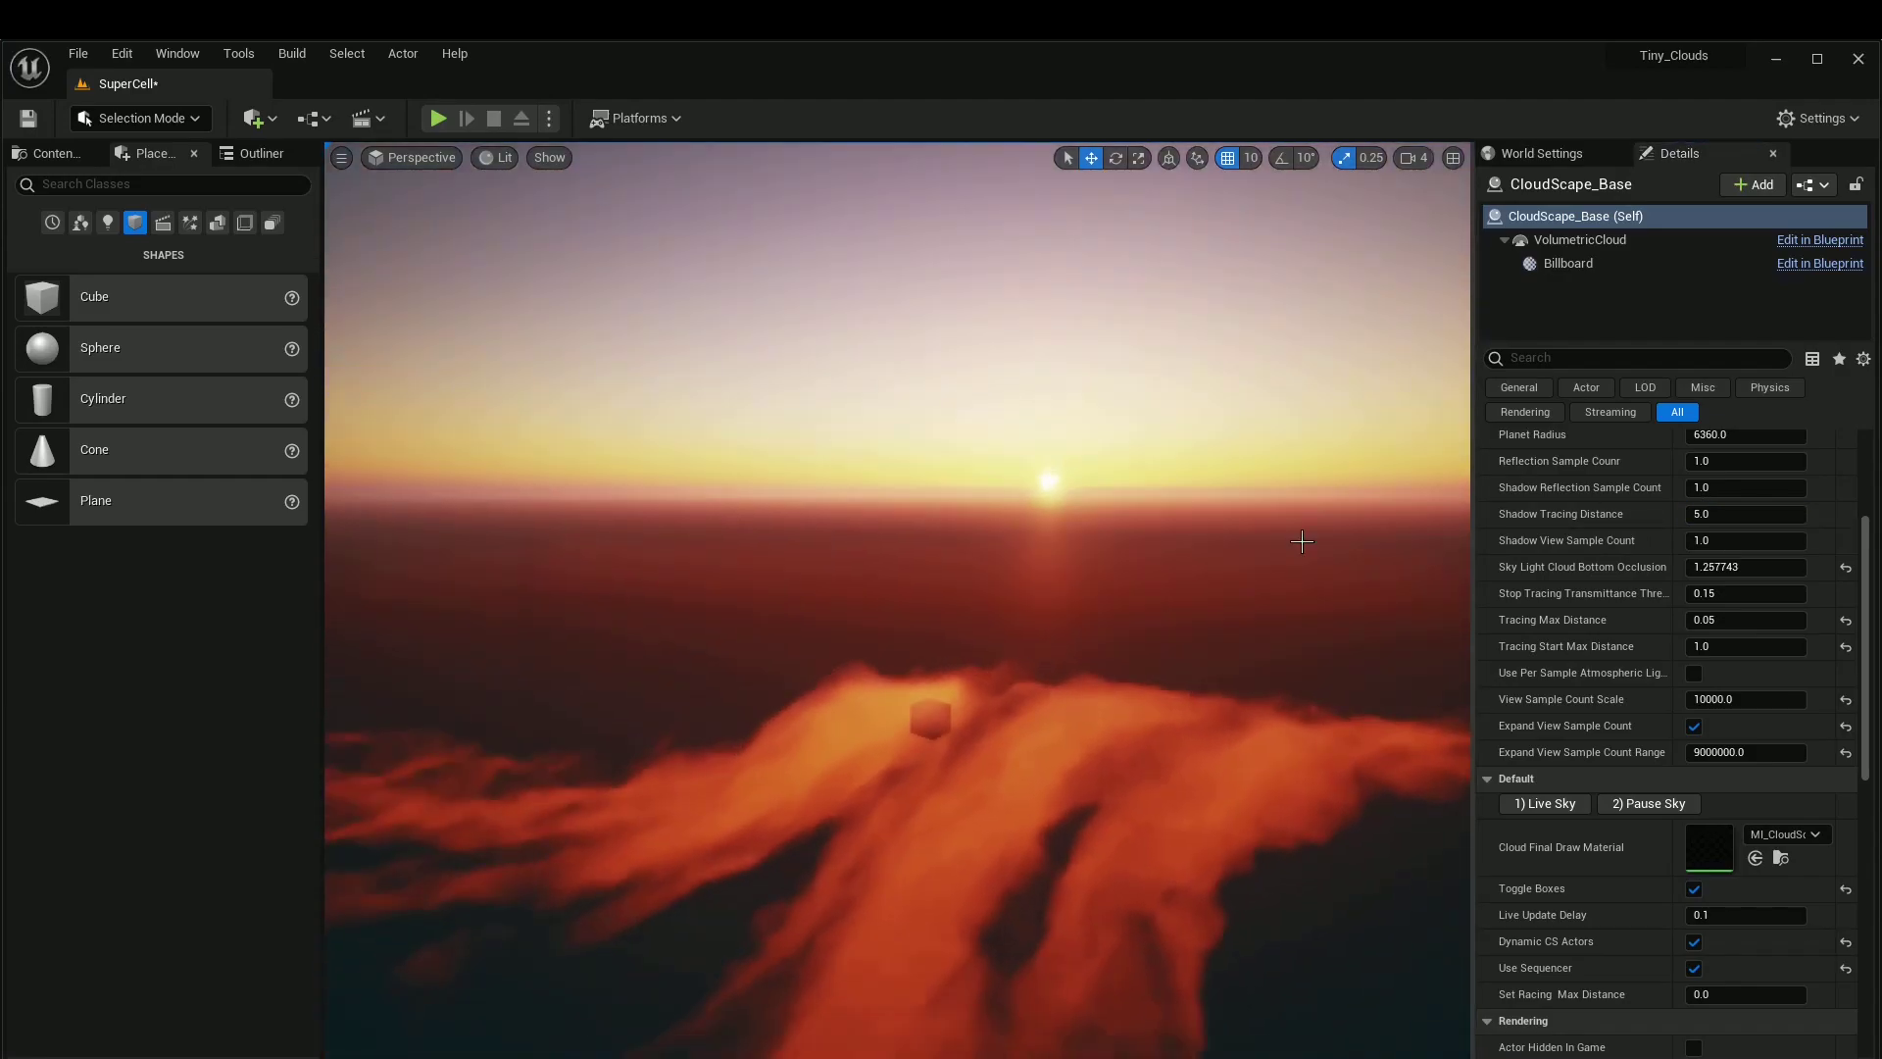
# Step: Set the Shadow Tracing Distance of CloudScape_Base to 0.01 and its Shadow View Sample Count to 5
pyautogui.click(1734, 513)
pyautogui.write('0.01')
pyautogui.press('Return')
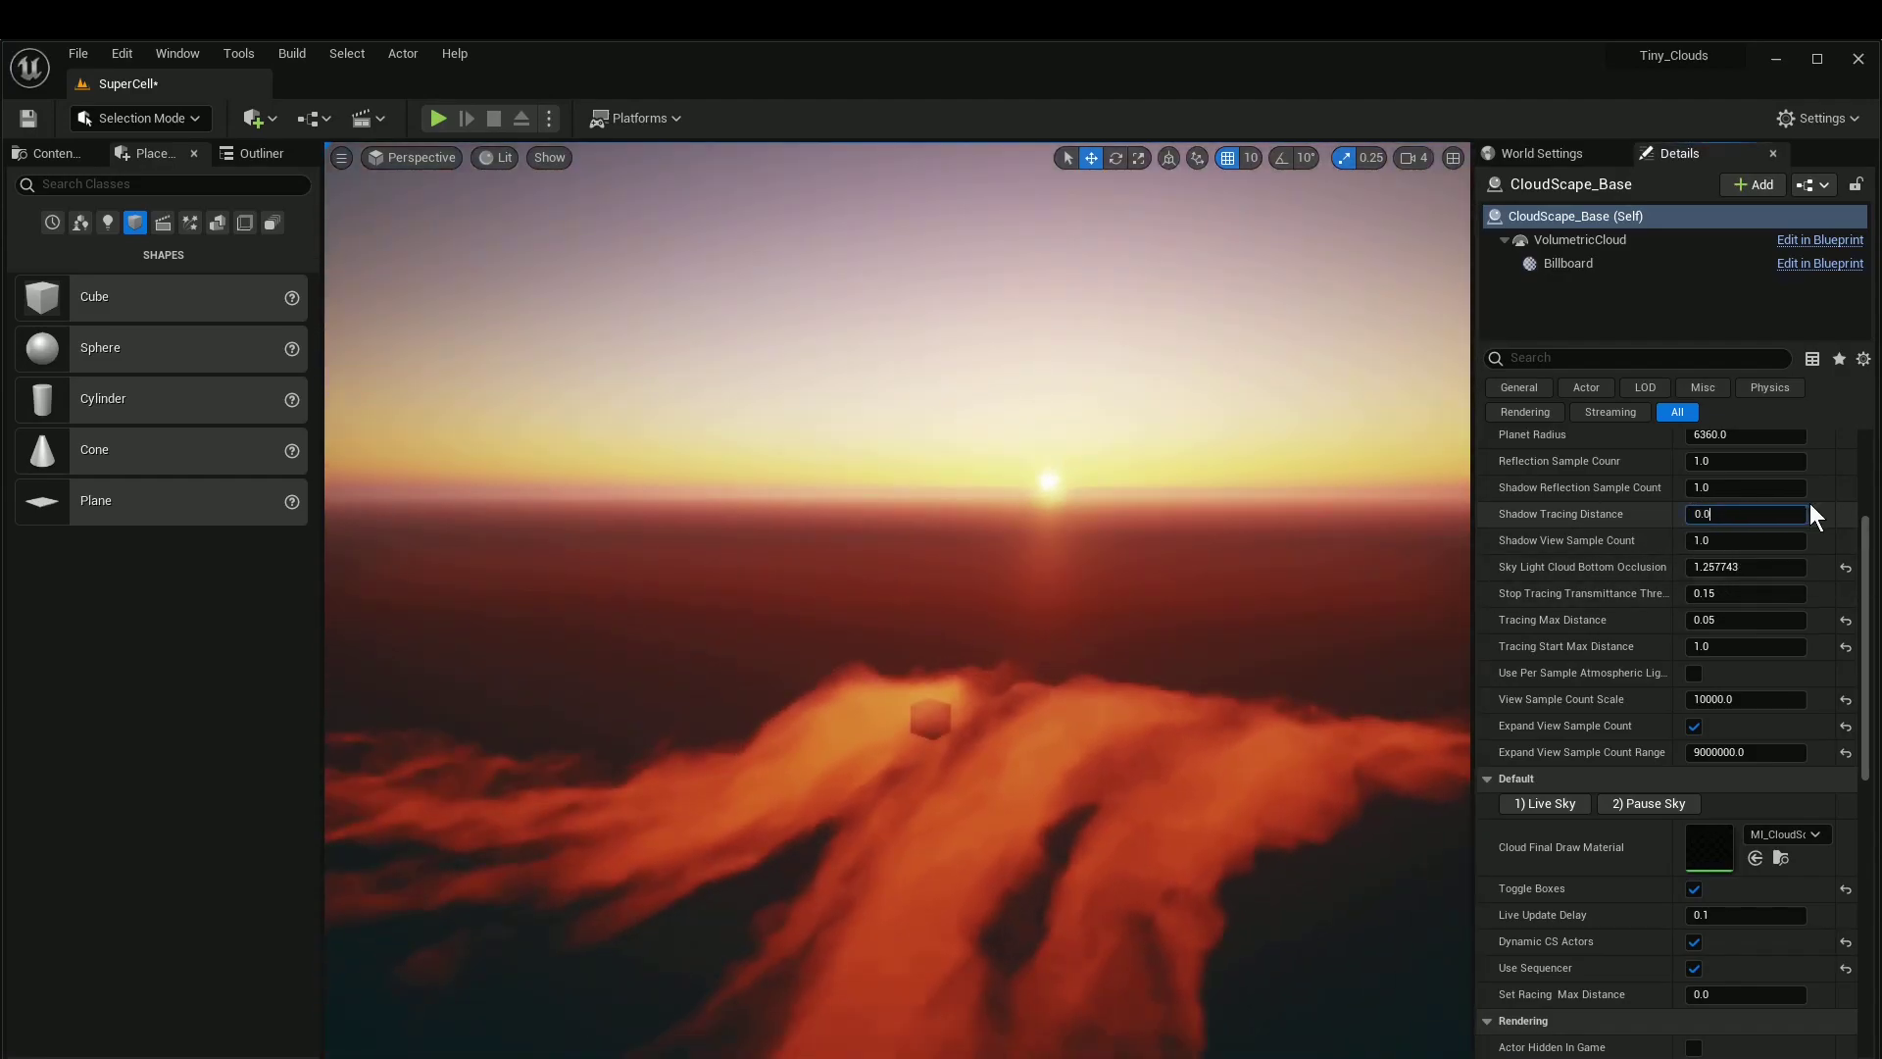
pyautogui.keyDown('alt'); pyautogui.moveTo(1143, 622); pyautogui.dragTo(872, 414); pyautogui.keyUp('alt')
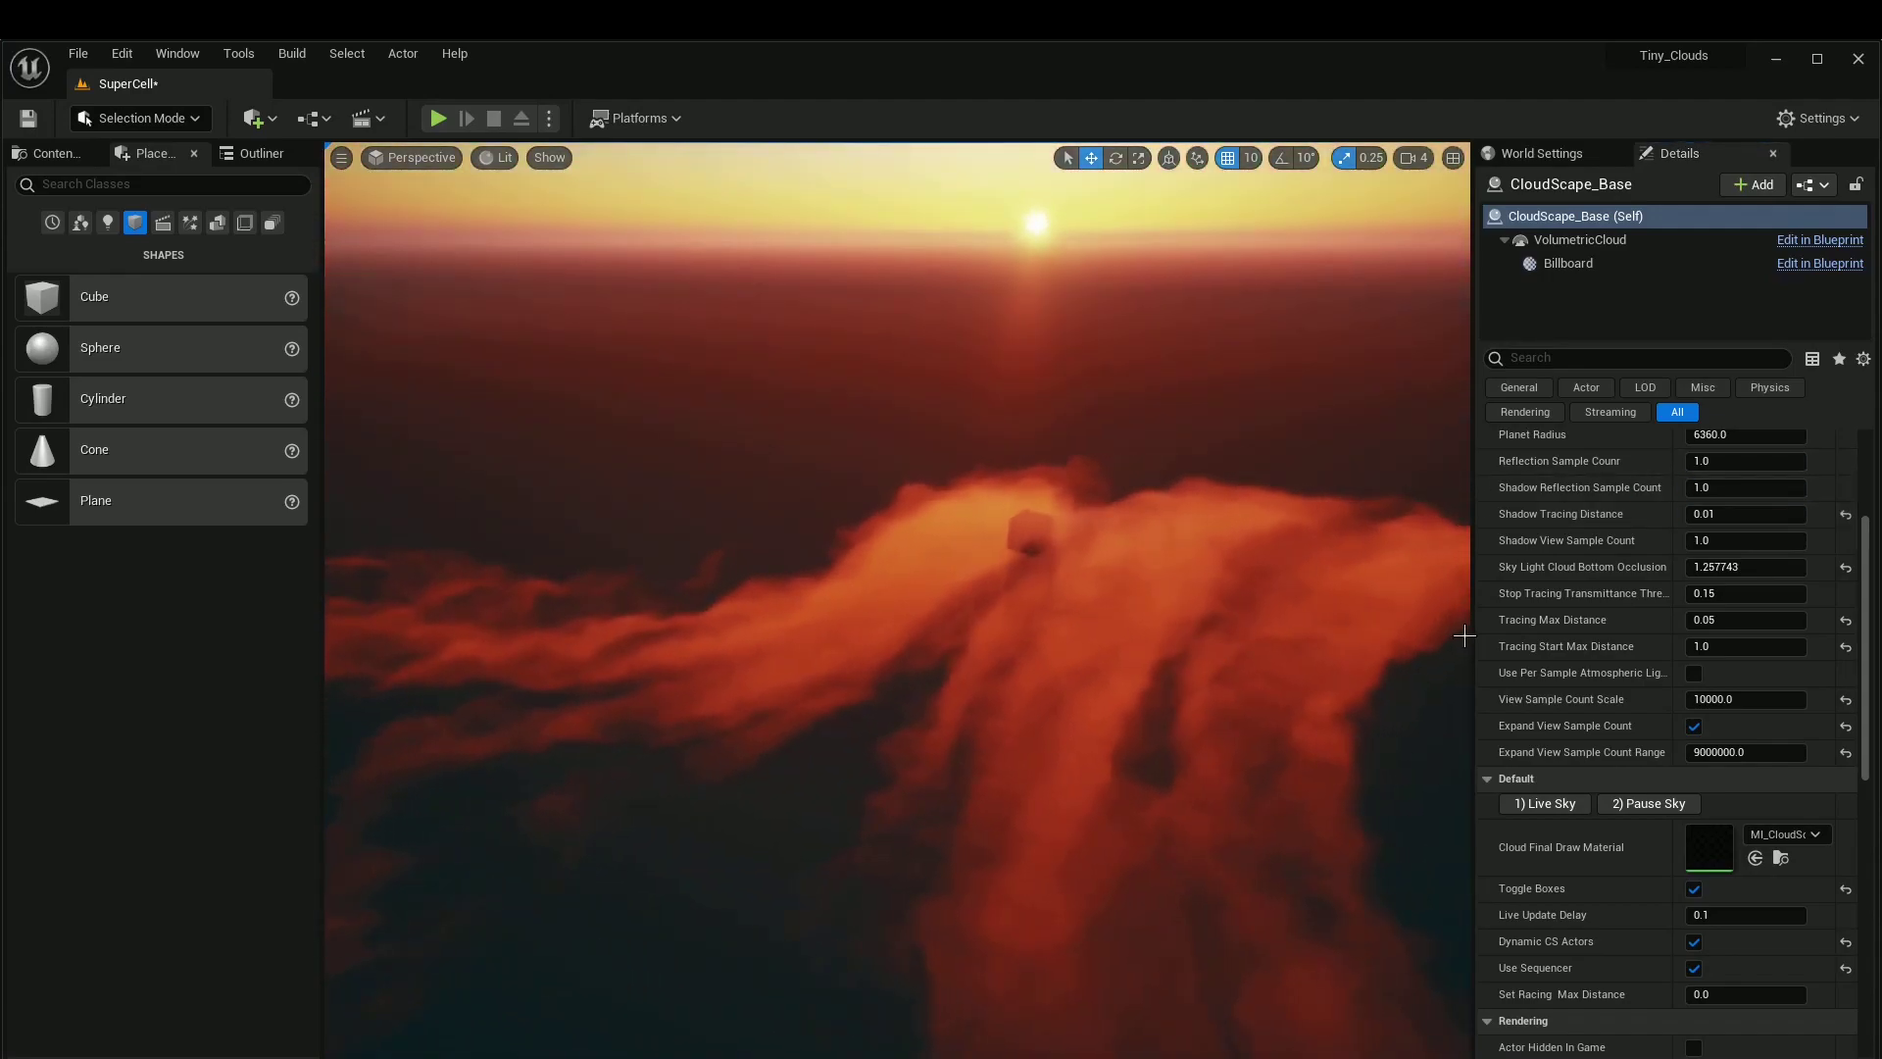
pyautogui.click(1717, 537)
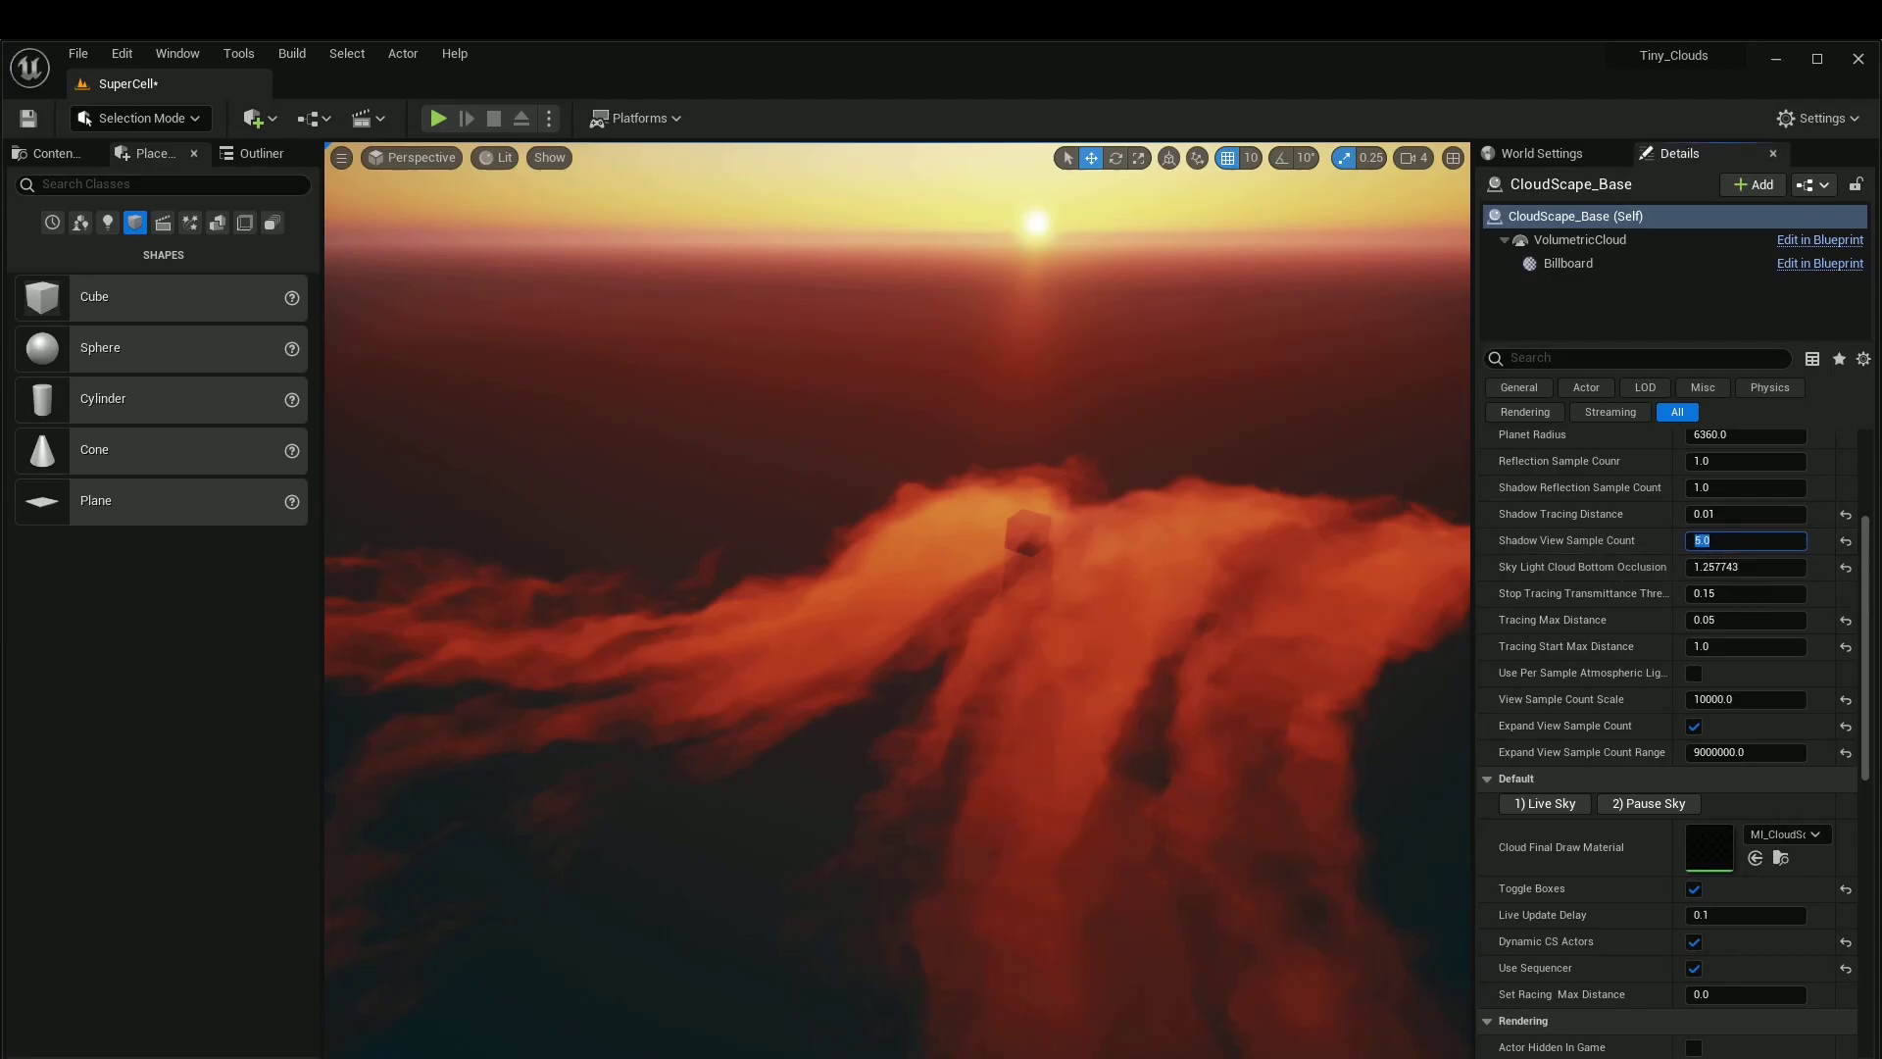
# Step: Try a Shadow View Sample Count of 10 on CloudScape_Base, and restore the count to 5
pyautogui.moveTo(1742, 540); pyautogui.dragTo(1751, 540)
pyautogui.click(1750, 538)
pyautogui.write('10')
pyautogui.press('Return')
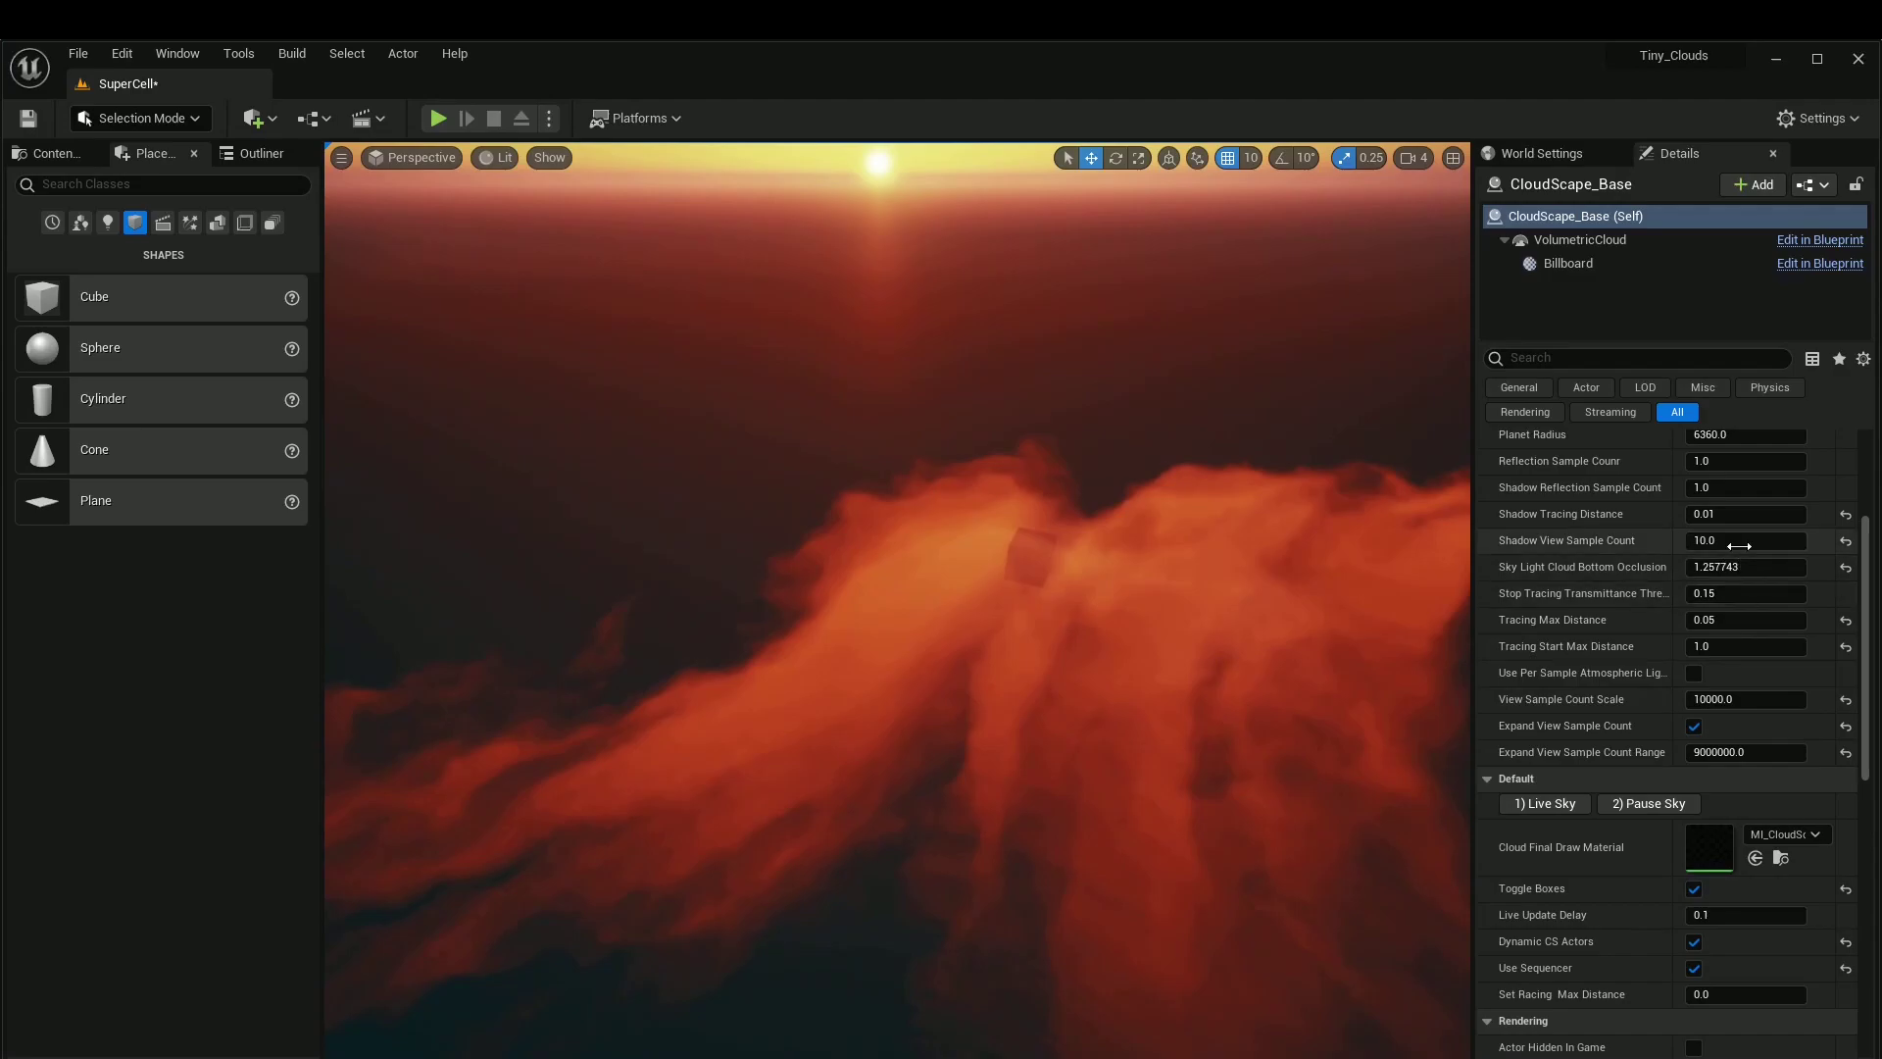
pyautogui.press('Return')
pyautogui.moveTo(920, 781); pyautogui.dragTo(863, 790, button='right')
# Step: Select CloudScape_Actor12 and set its Density to 2001
pyautogui.click(981, 534)
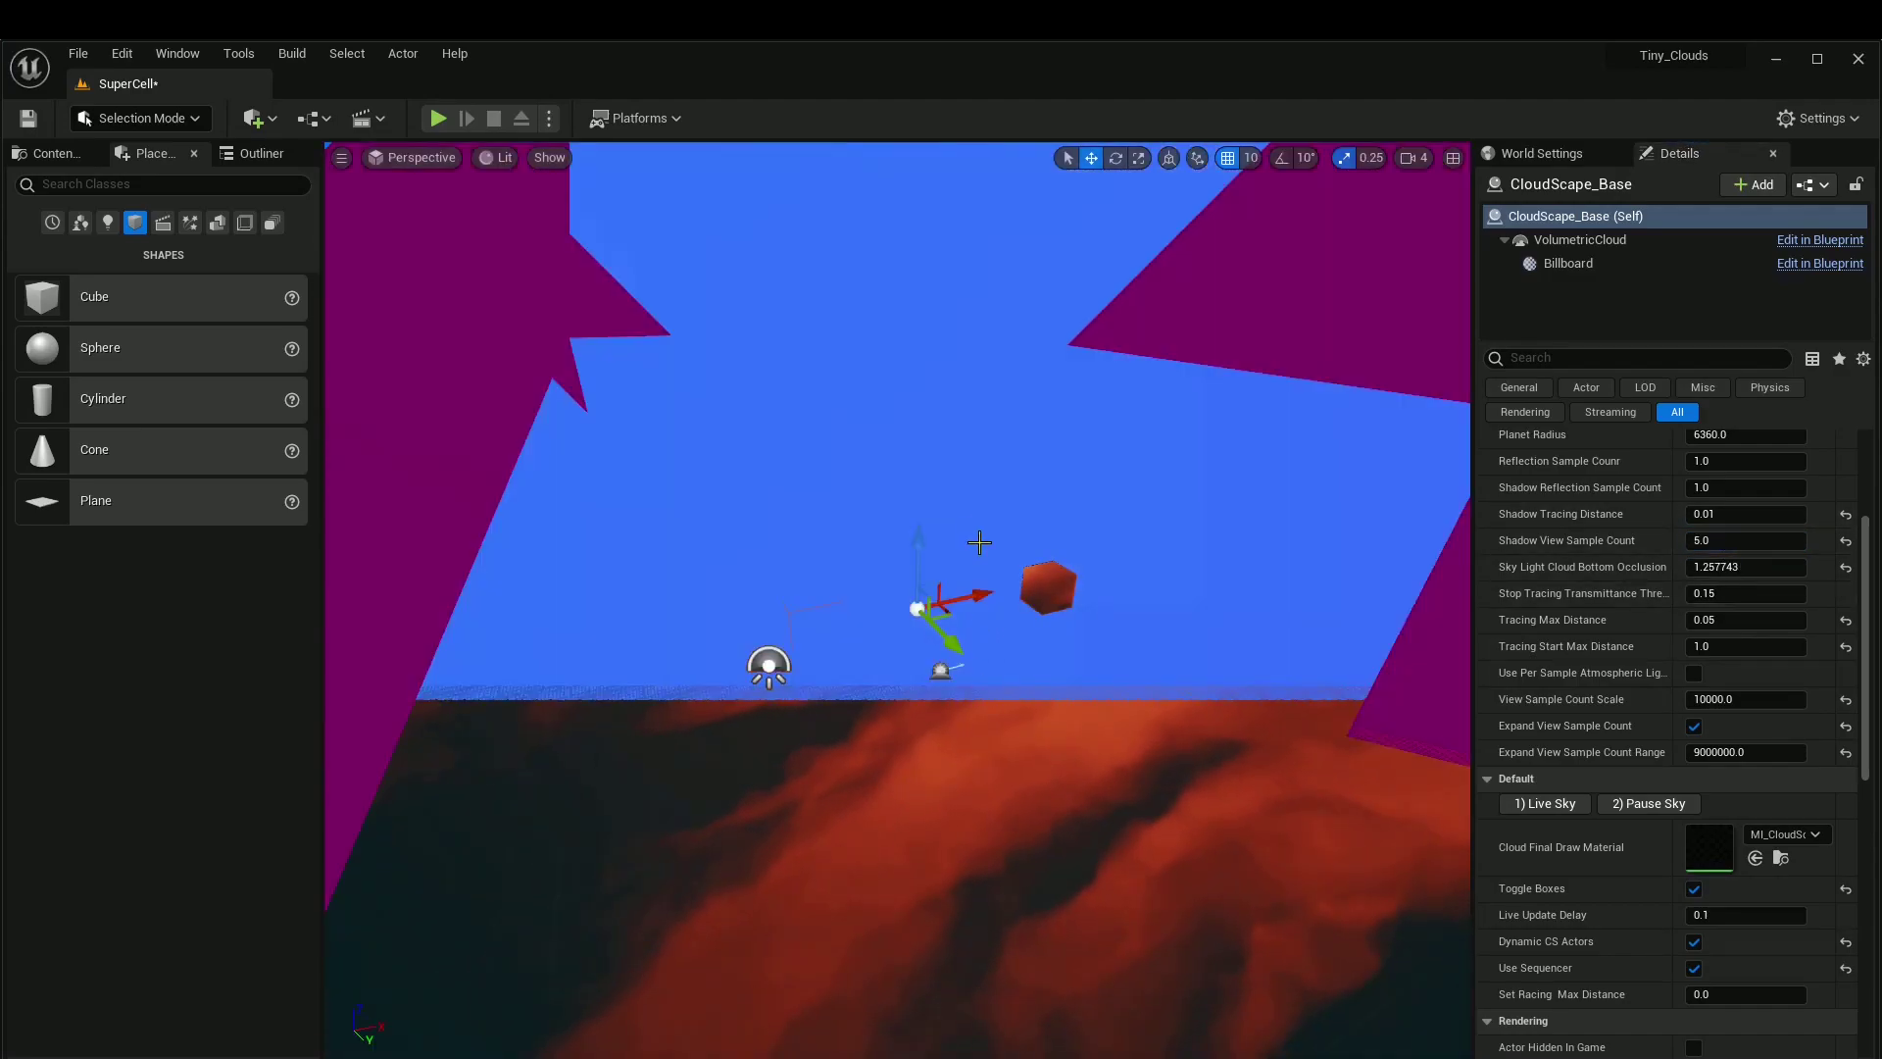
pyautogui.scroll(5, 1649, 637)
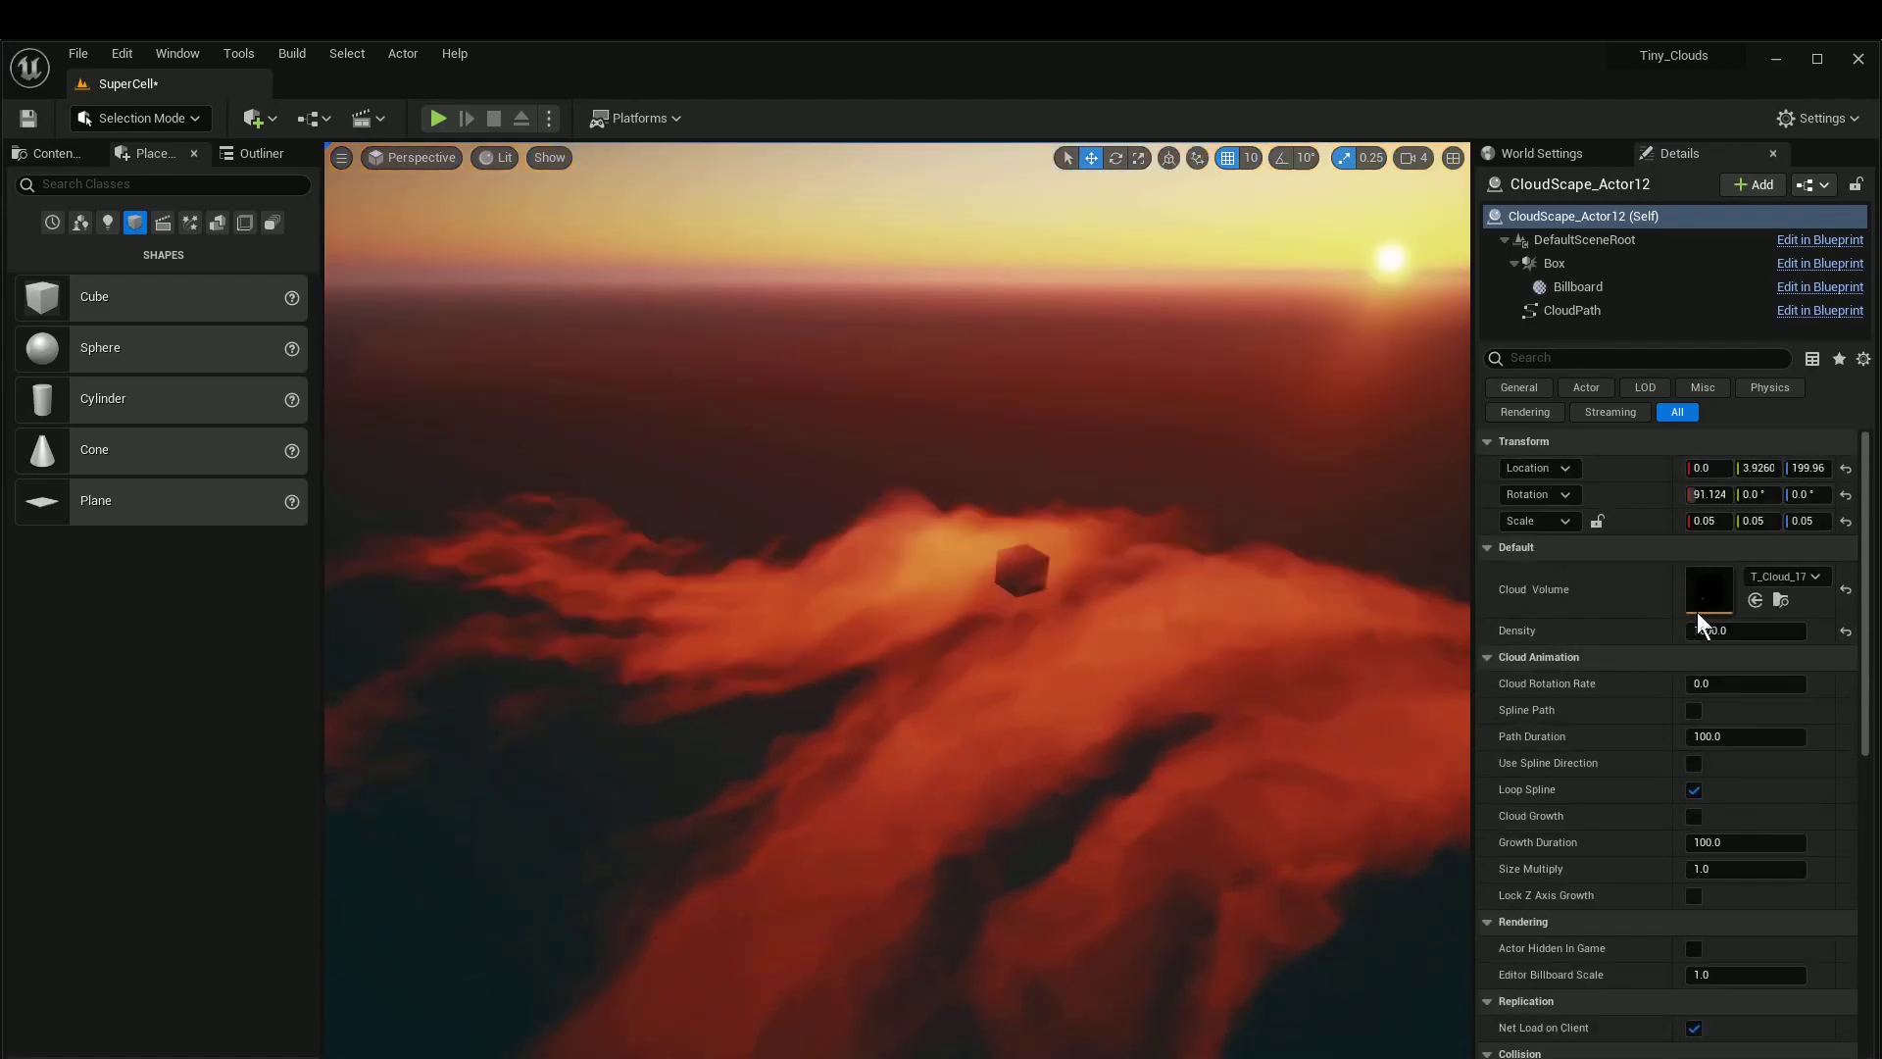
pyautogui.click(1768, 633)
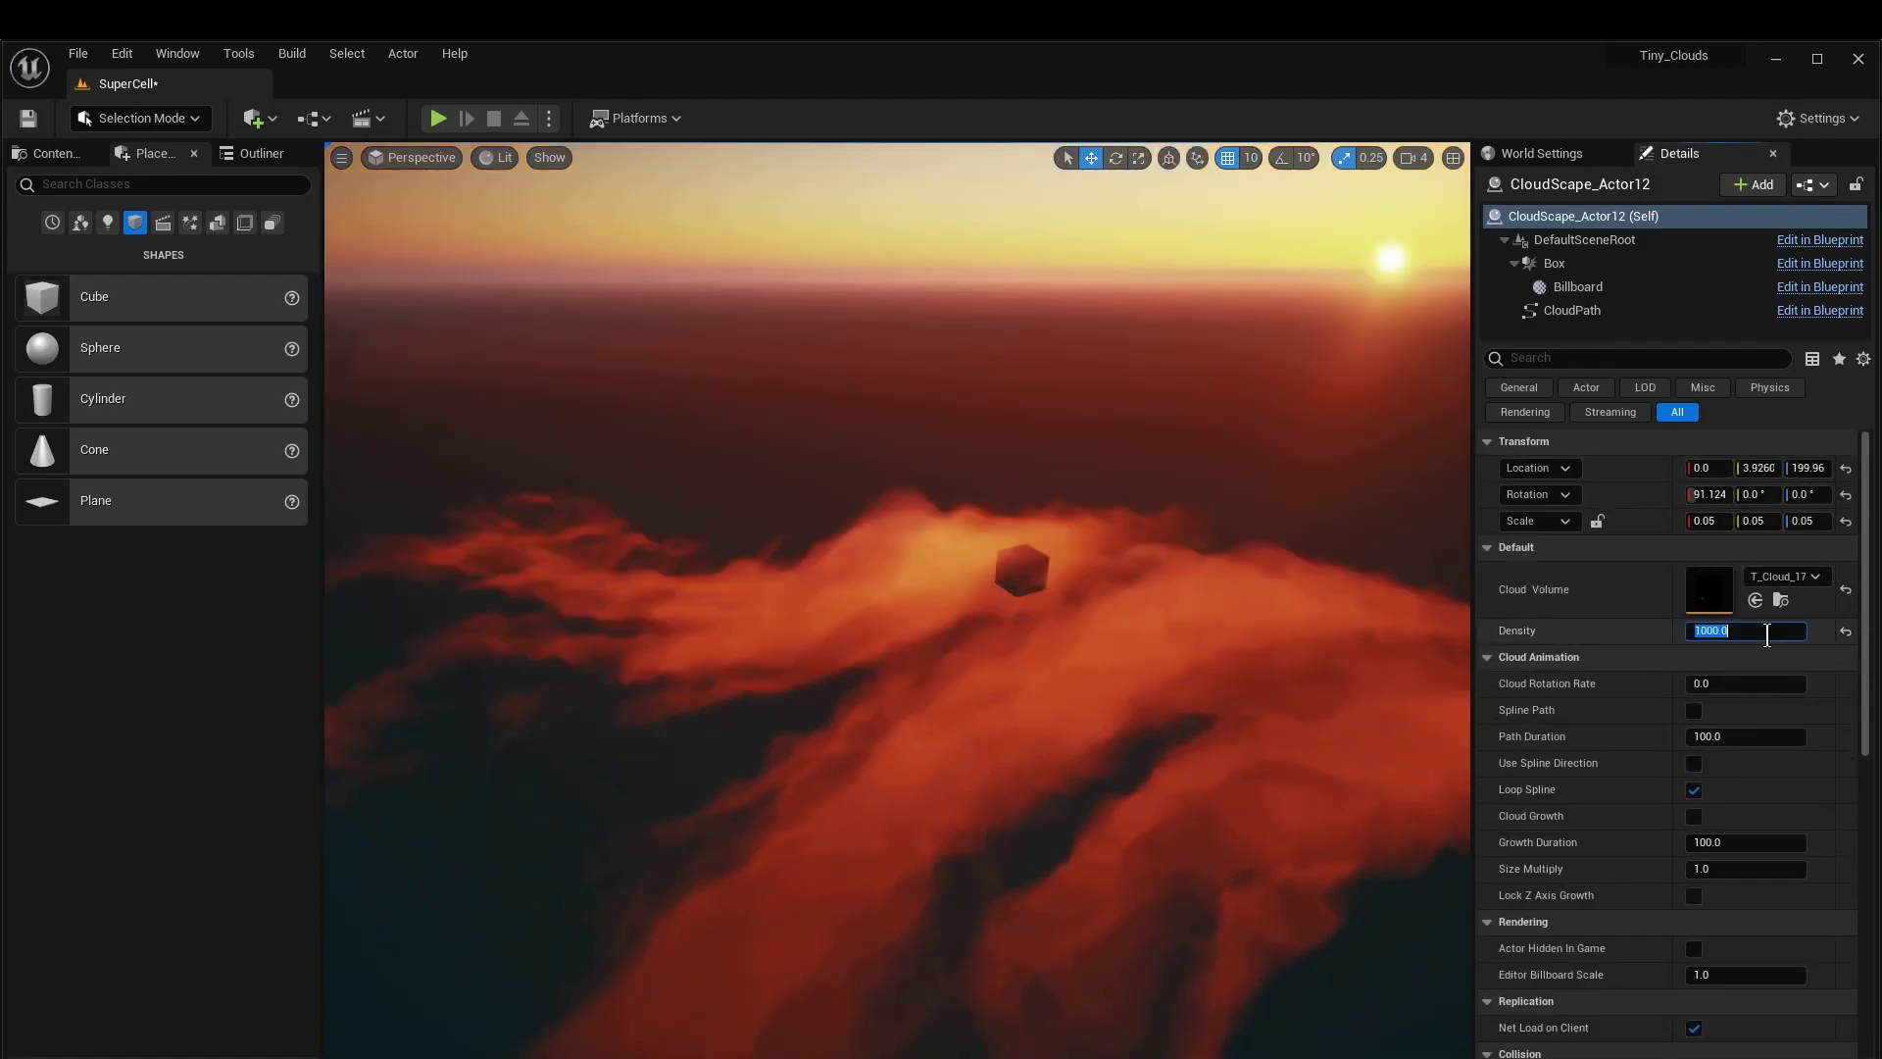
pyautogui.write('2000')
pyautogui.press('Return')
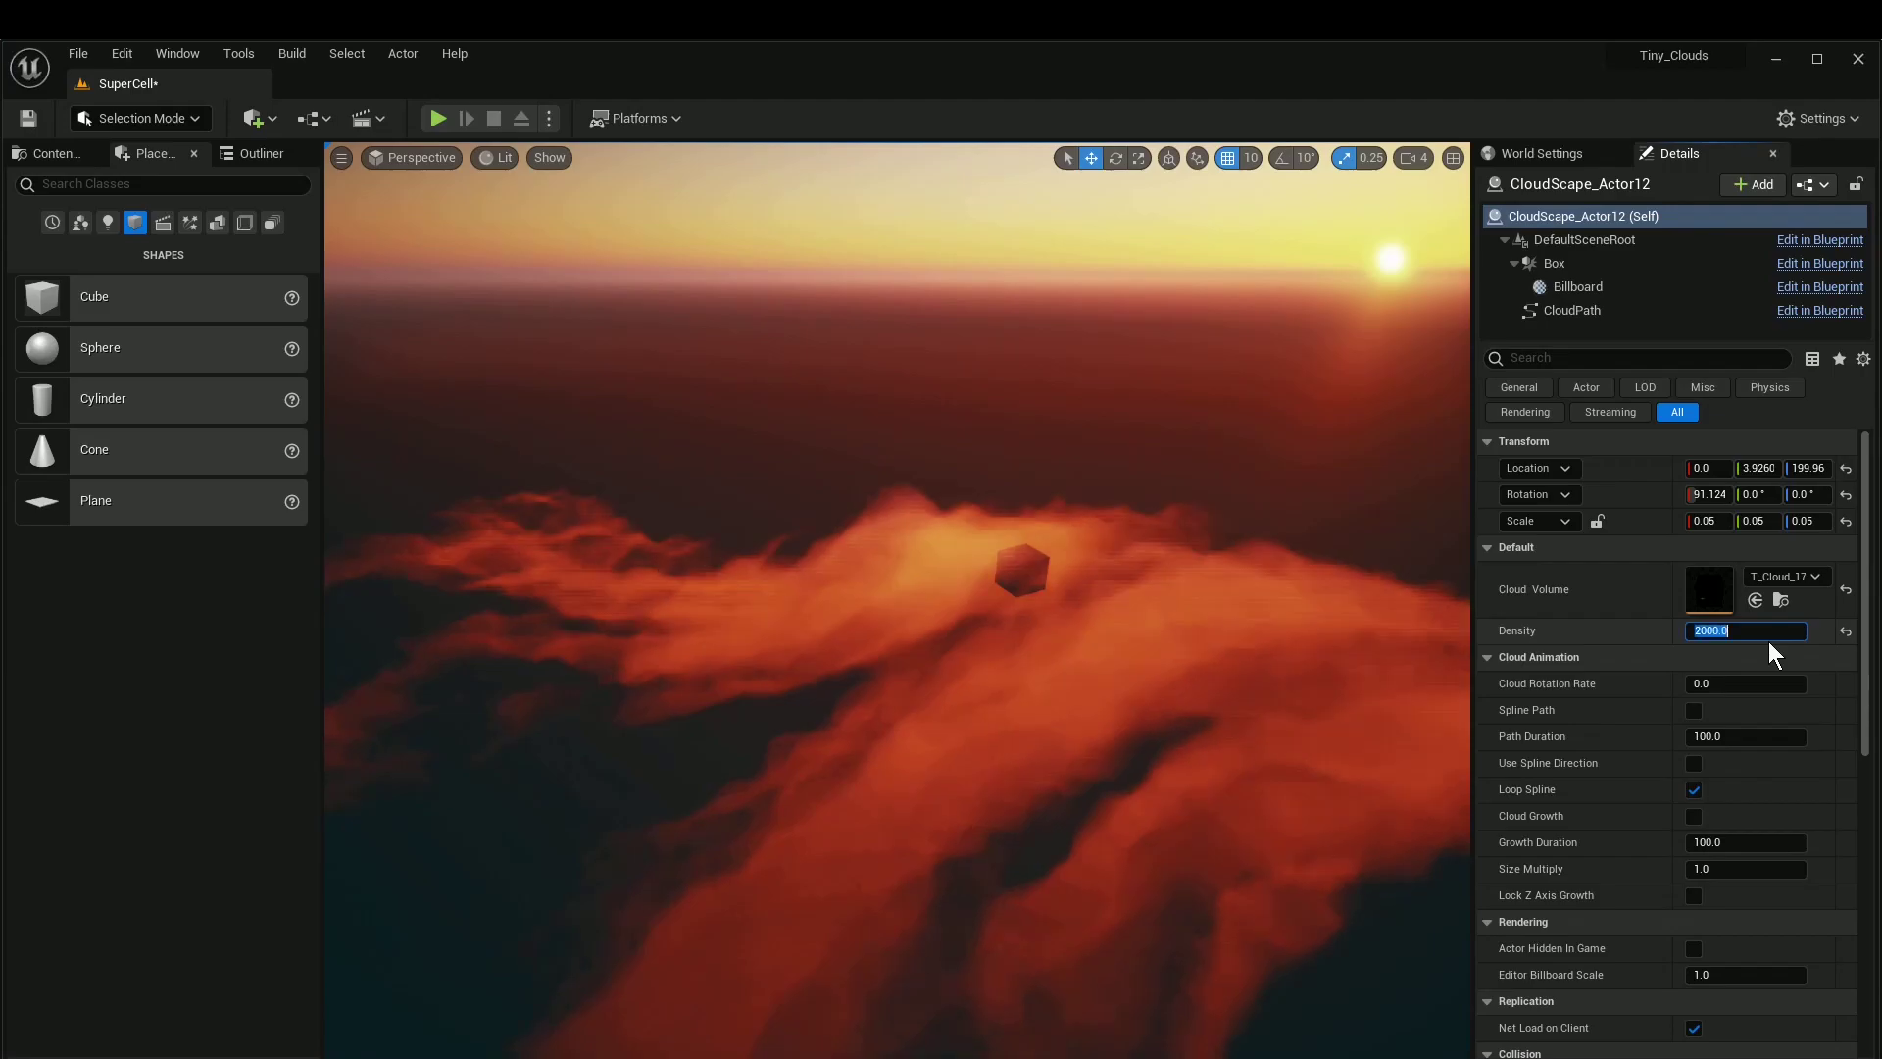
pyautogui.write('2001')
pyautogui.press('Return')
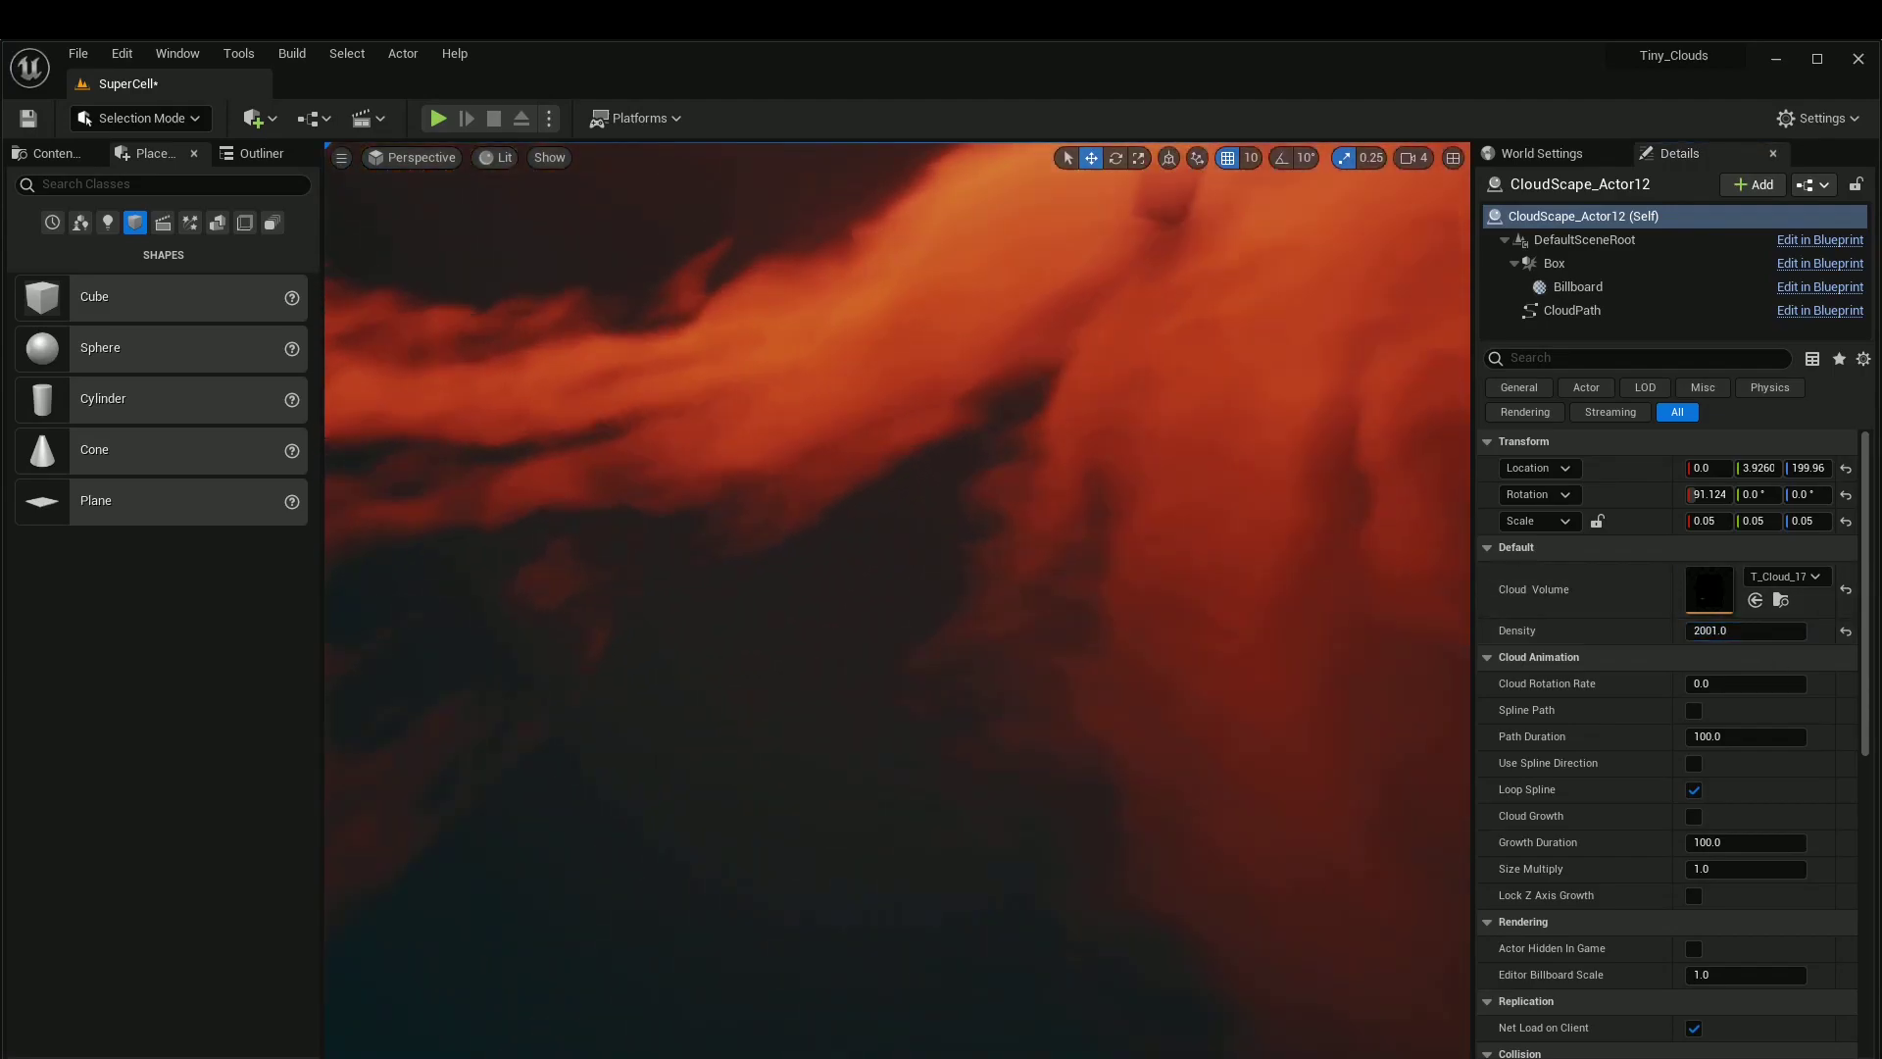
pyautogui.moveTo(897, 600); pyautogui.dragTo(887, 509, button='right')
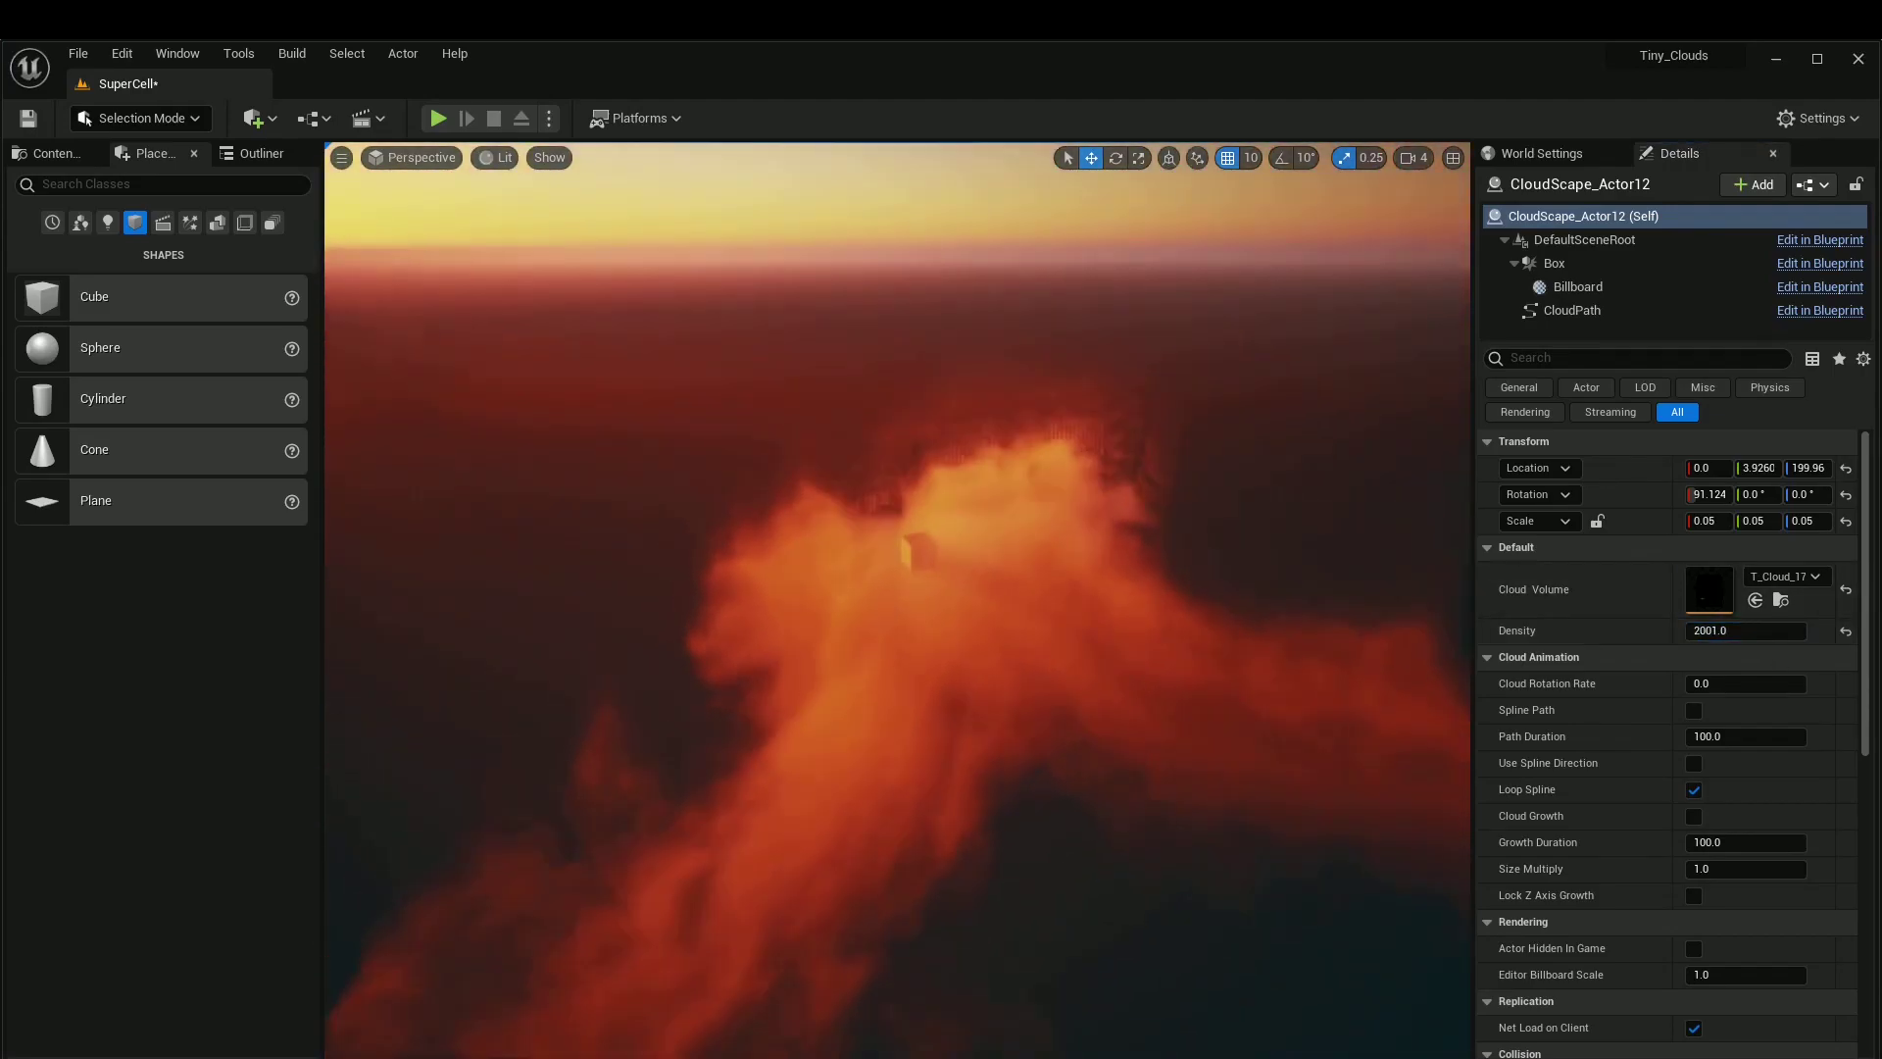
pyautogui.moveTo(1033, 520)
pyautogui.mouseDown(button='right')
pyautogui.moveTo(991, 568)
pyautogui.moveTo(1005, 563)
pyautogui.moveTo(882, 578)
pyautogui.moveTo(1029, 521)
pyautogui.mouseUp(button='right')
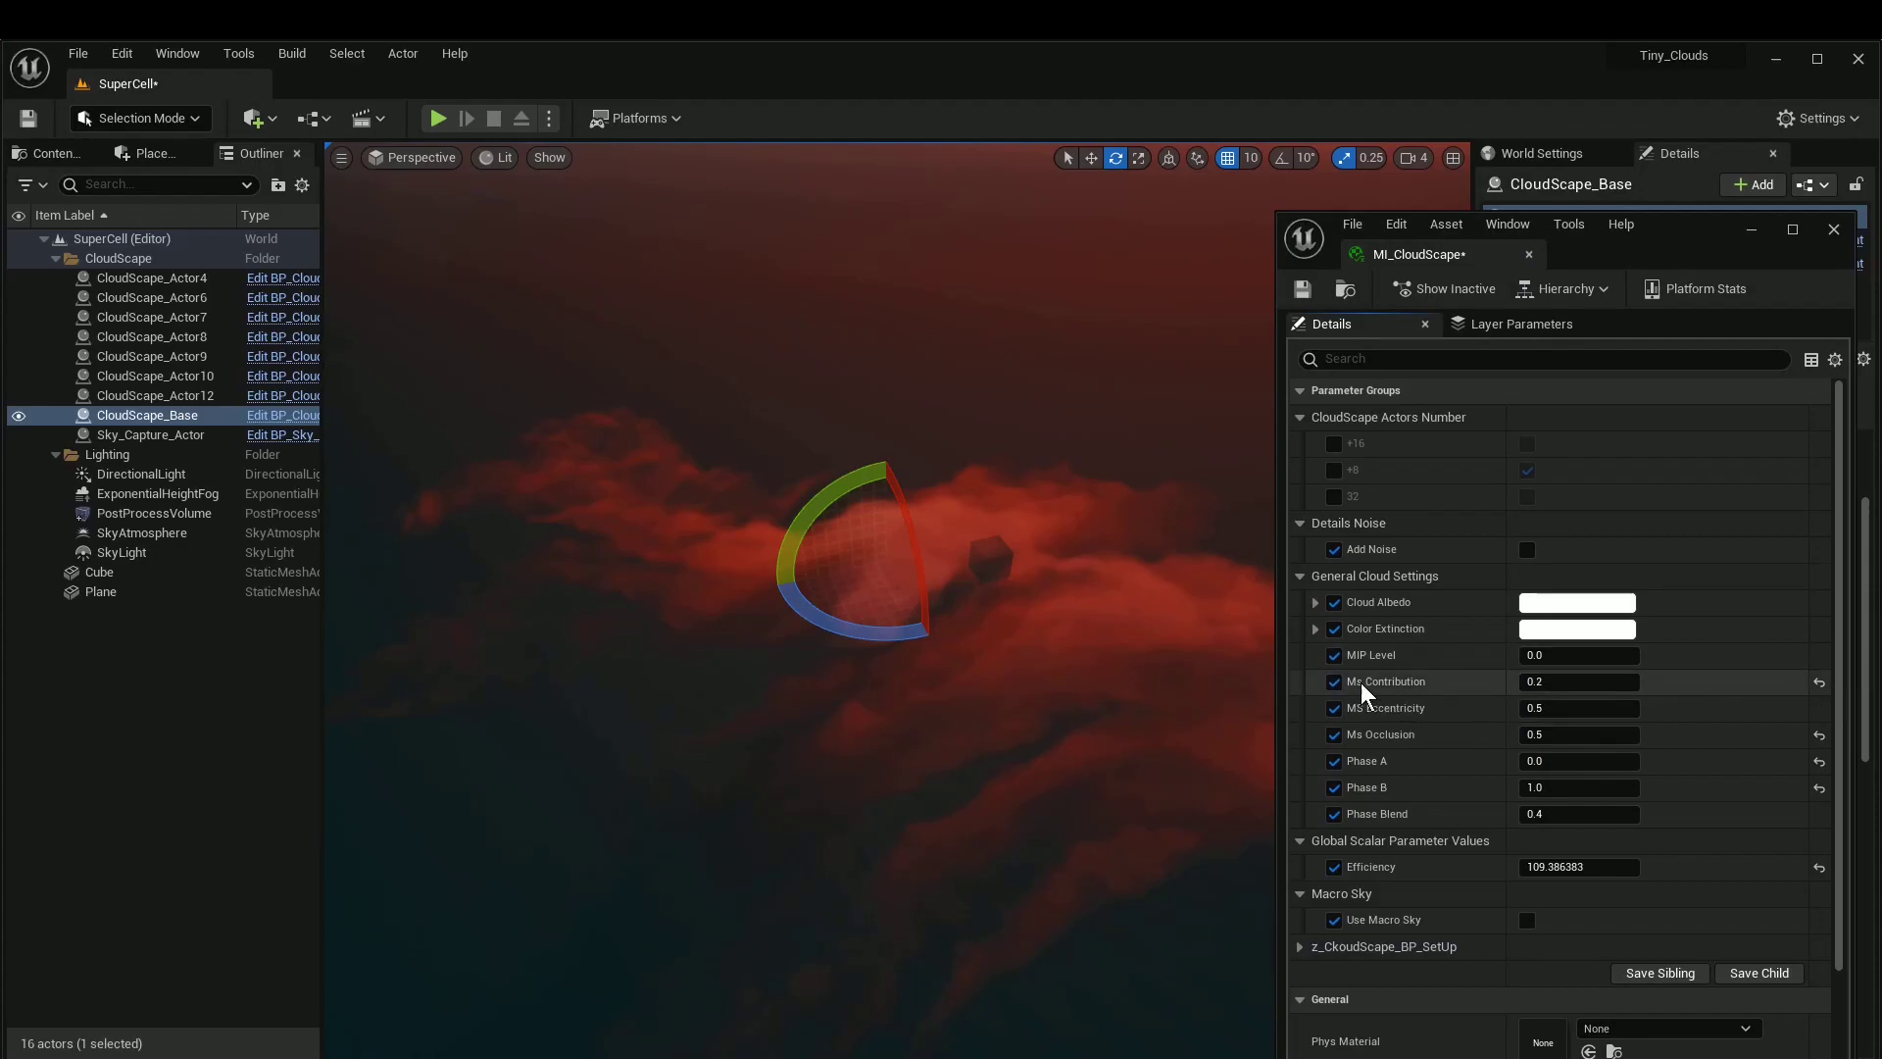
# Step: Set the MI_CloudScape multiple-scattering values to Ms Contribution 0.1, MS Eccentricity 0 and Ms Occlusion 0.5
pyautogui.click(1578, 681)
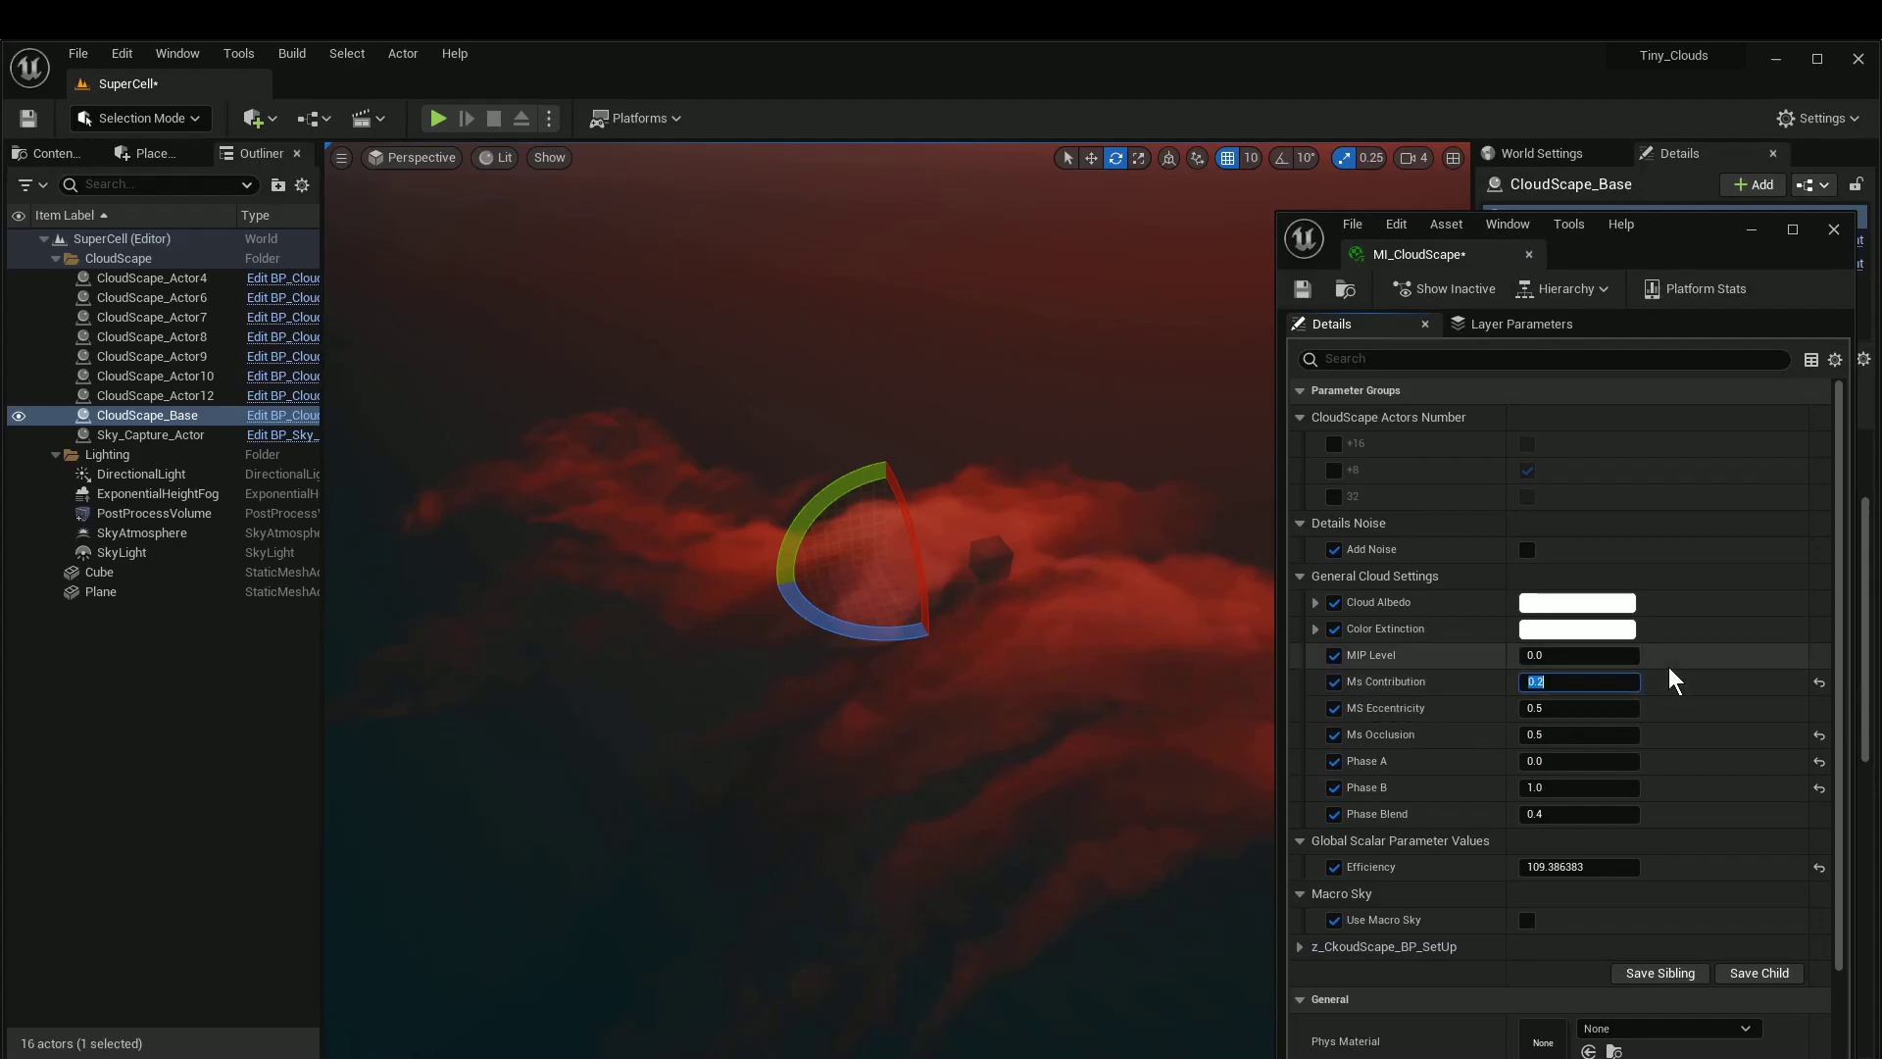
pyautogui.write('0.1')
pyautogui.press('Tab')
pyautogui.write('1')
pyautogui.press('Return')
pyautogui.write('0')
pyautogui.press('Tab')
pyautogui.write('0.2')
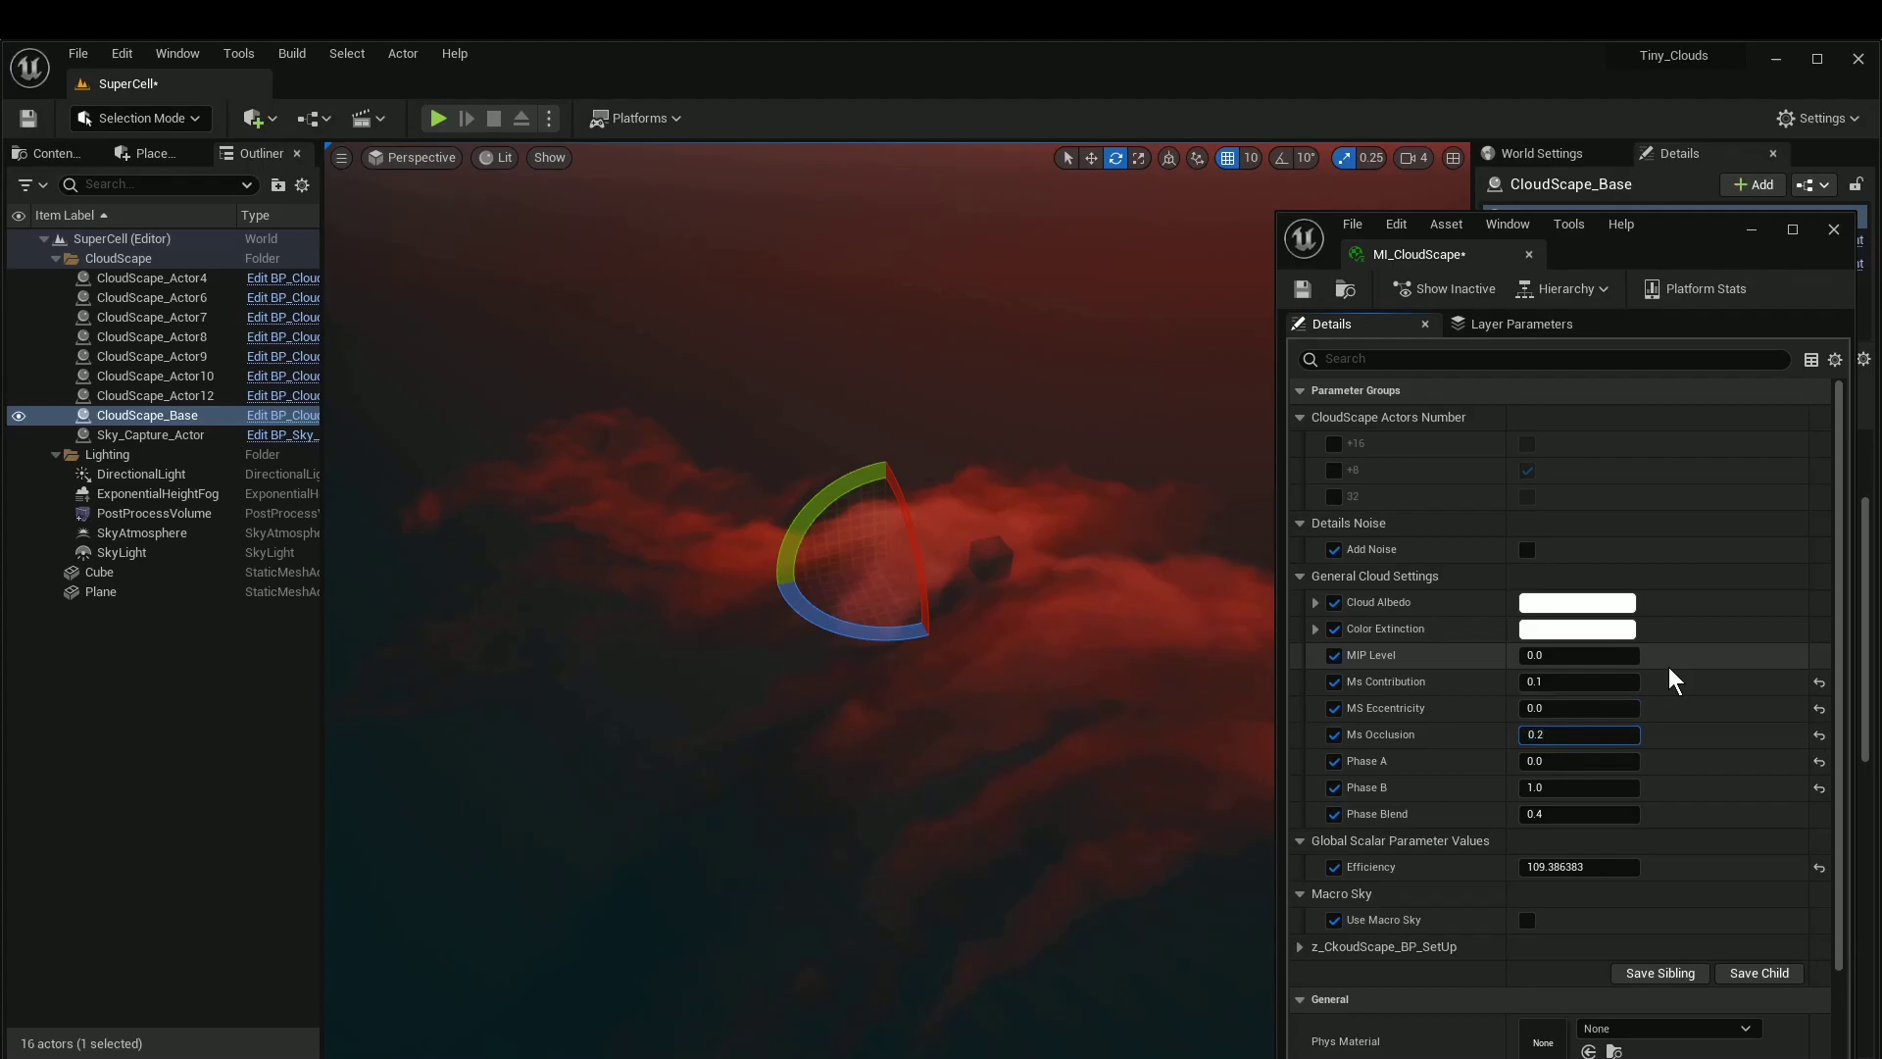
pyautogui.press('Return')
pyautogui.write('0.5')
pyautogui.press('Return')
# Step: Try Phase A at 1 on MI_CloudScape and return it to 0, with Phase B 0.5 and Phase Blend 0.936
pyautogui.press('Return')
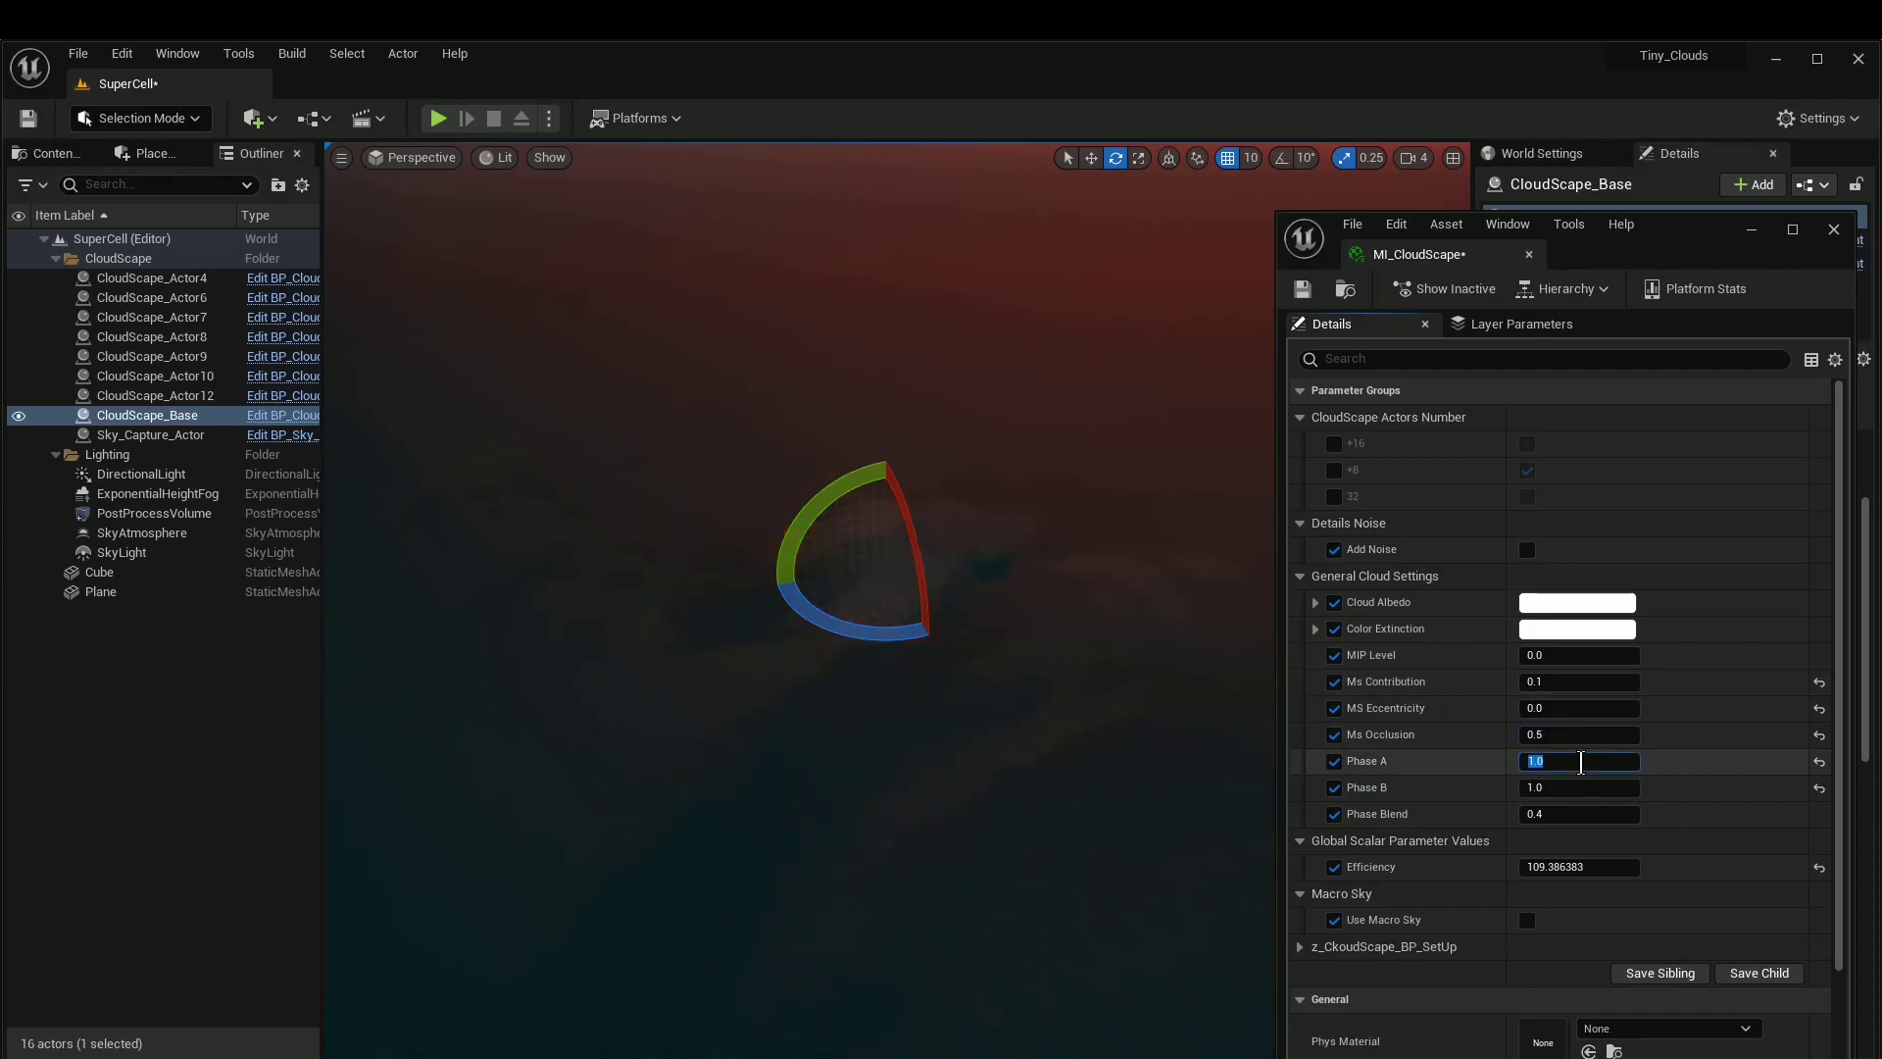
pyautogui.press('Return')
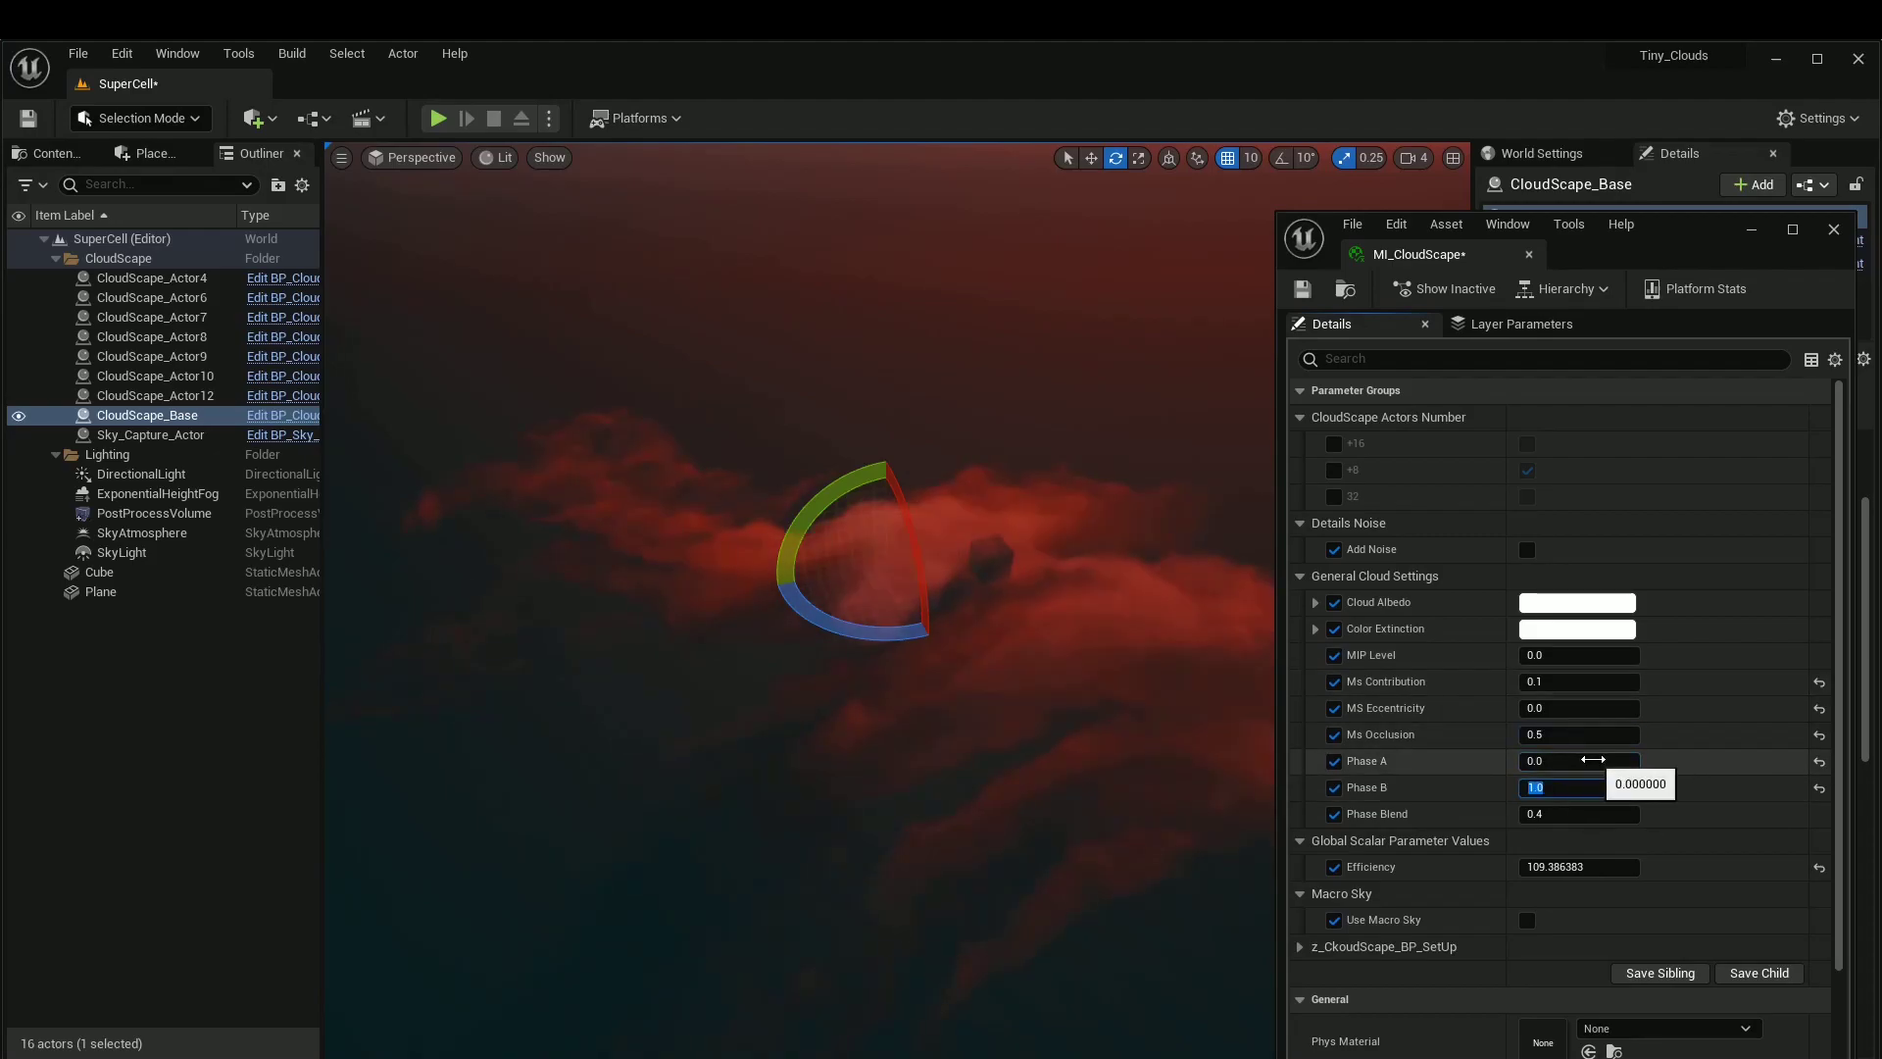
pyautogui.press('Return')
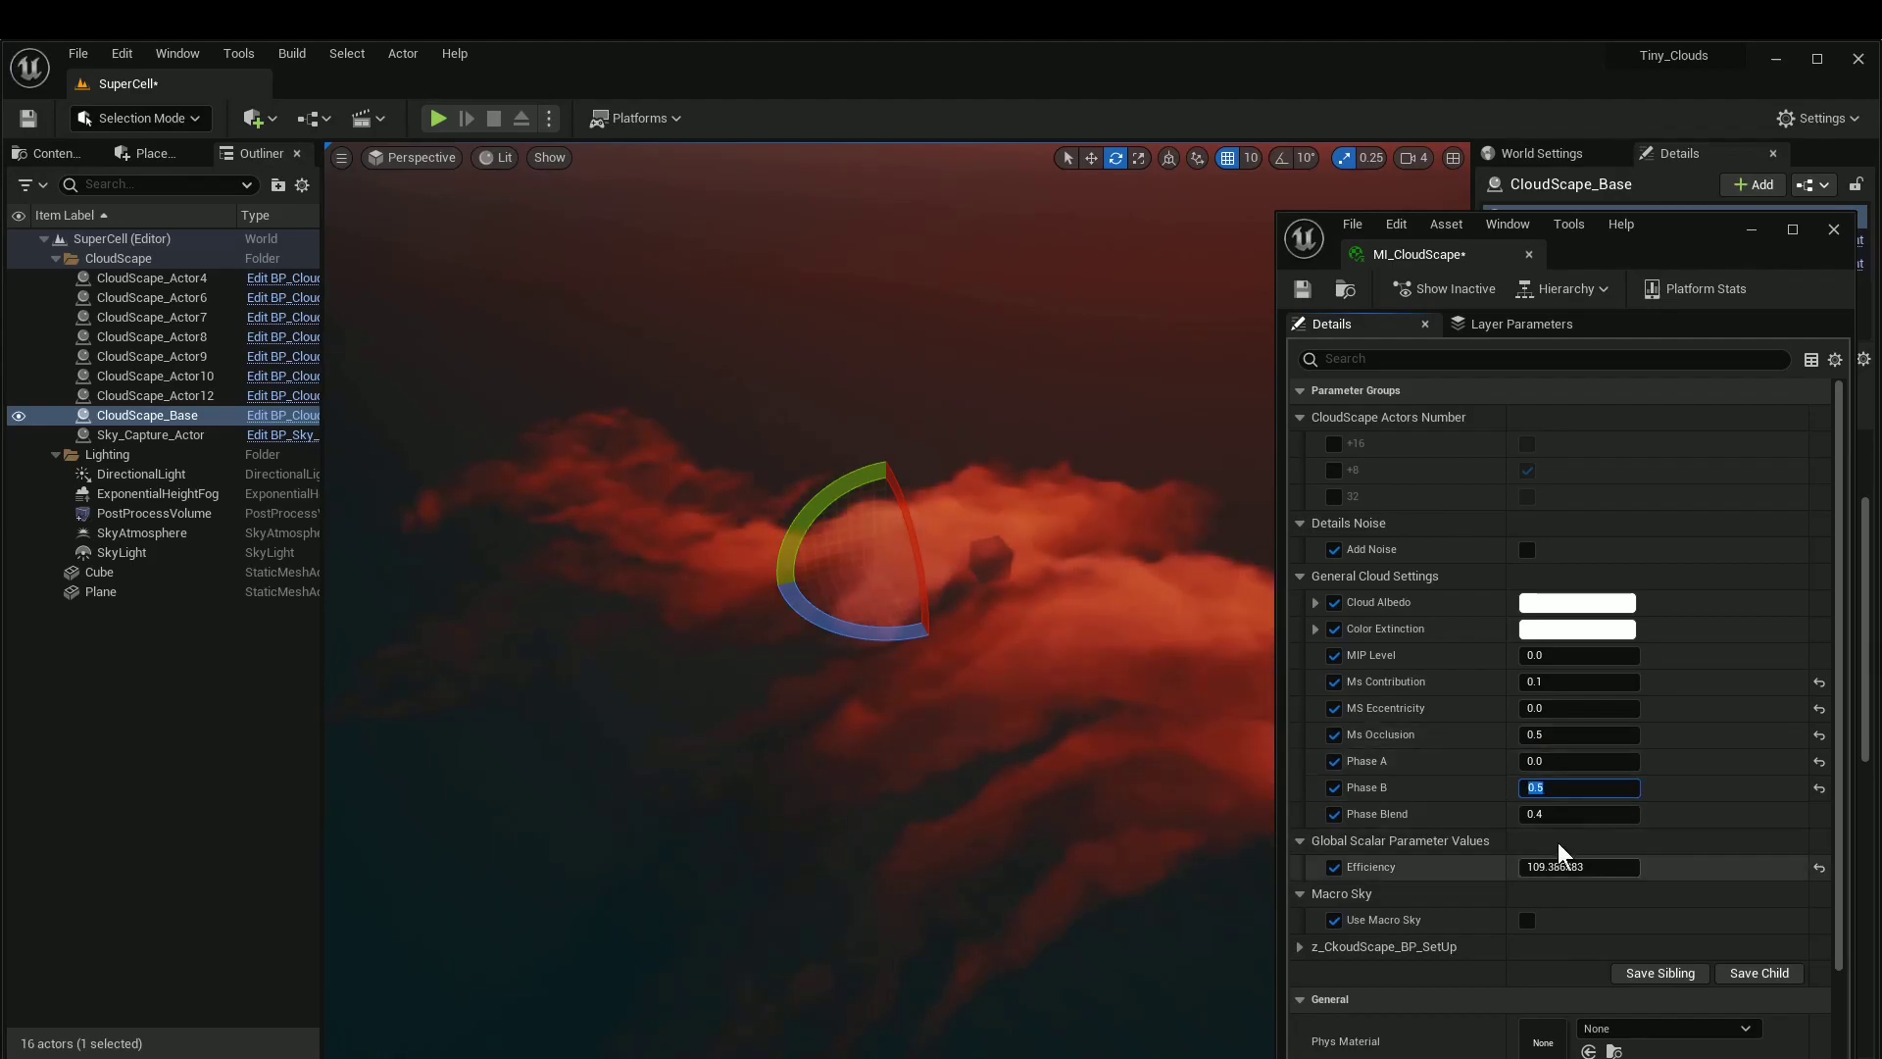
pyautogui.moveTo(1566, 814); pyautogui.dragTo(1617, 816)
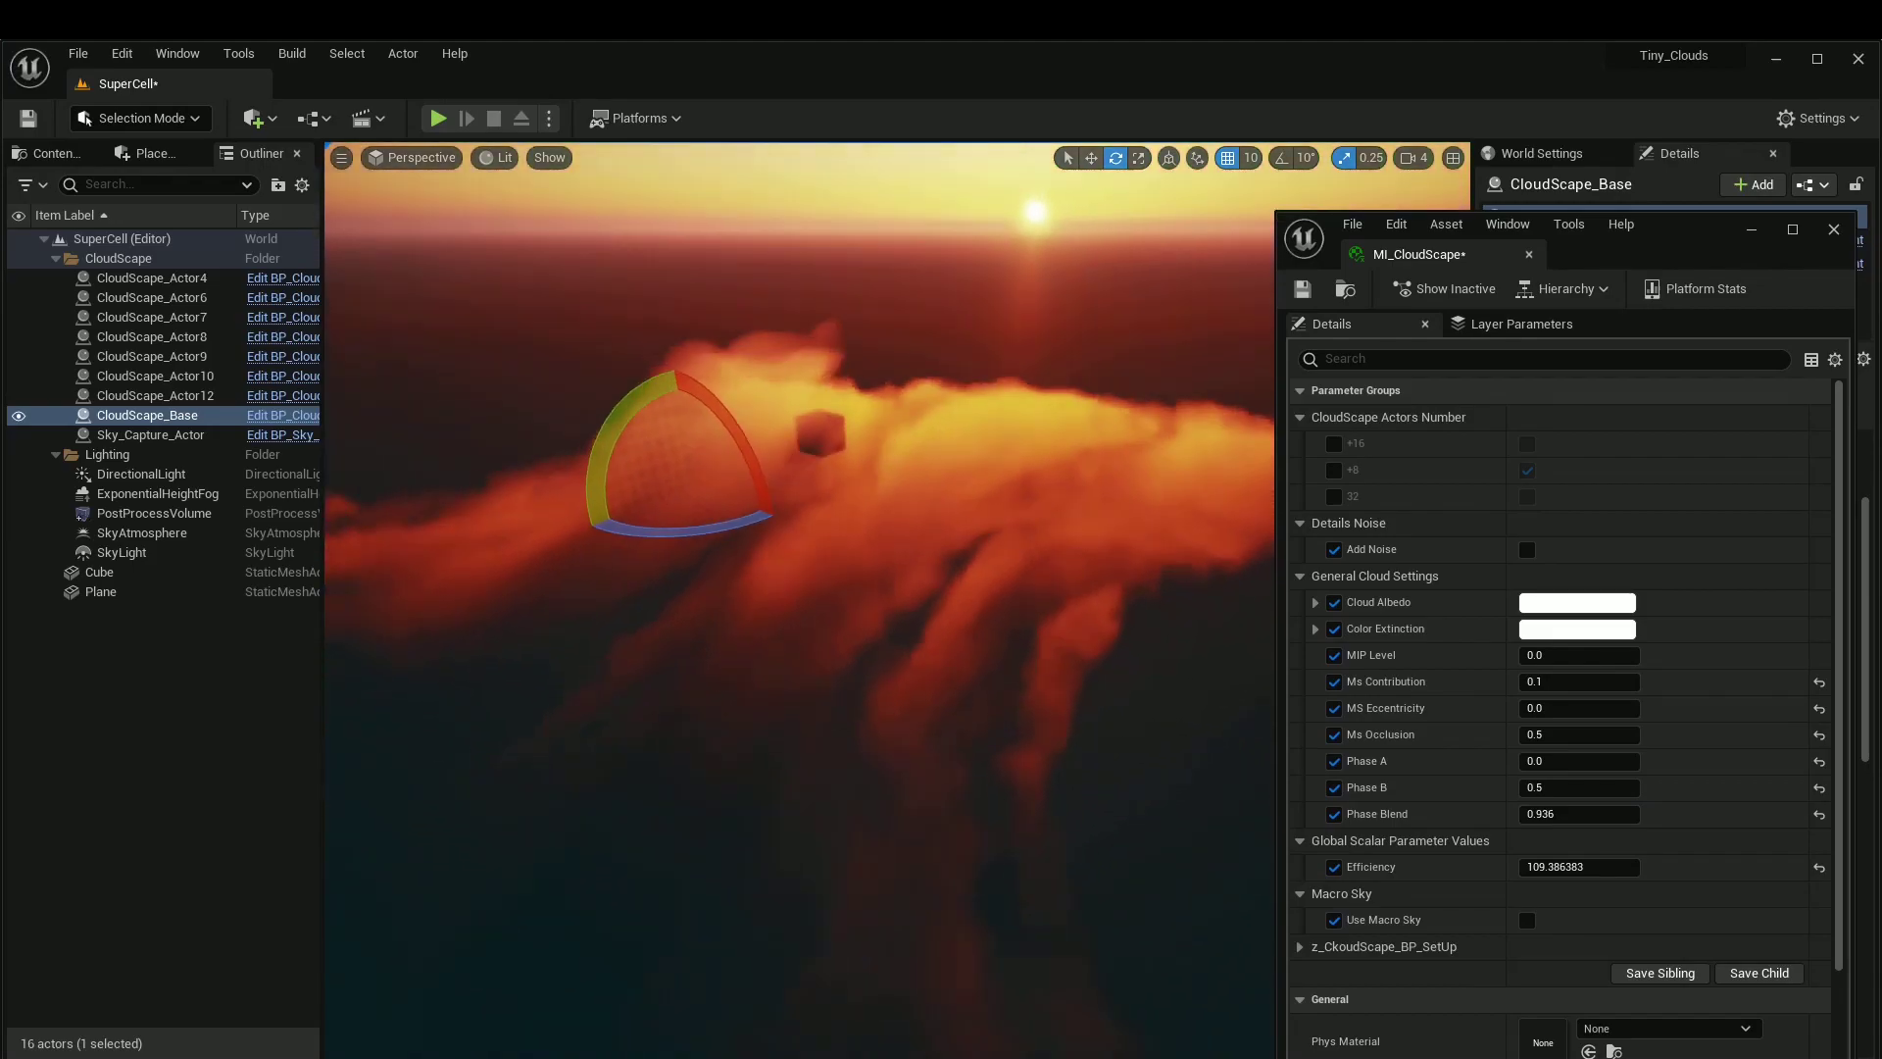
pyautogui.keyDown('alt'); pyautogui.moveTo(898, 579); pyautogui.dragTo(804, 554); pyautogui.keyUp('alt')
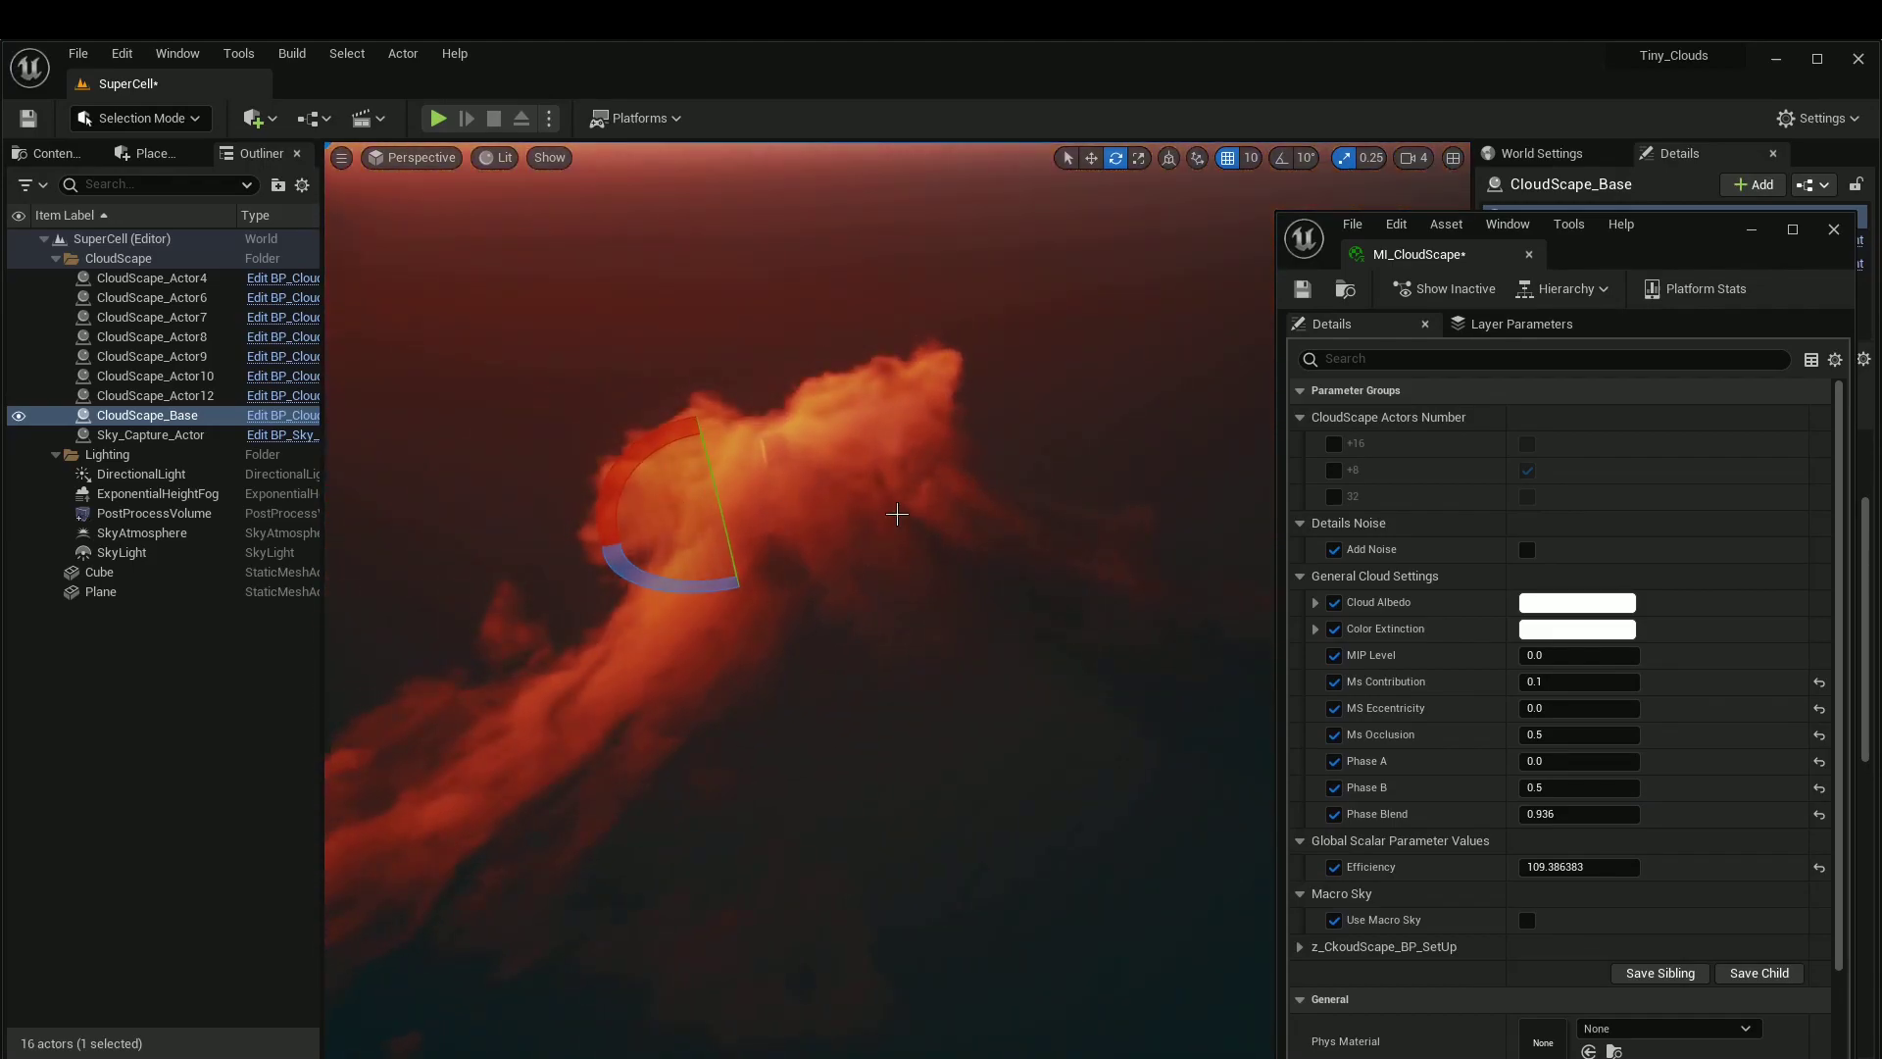
# Step: Select CloudScape_Actor12 and rotate it about the vertical axis so the cloud faces the sunlight differently
pyautogui.press('g')
pyautogui.click(1065, 447)
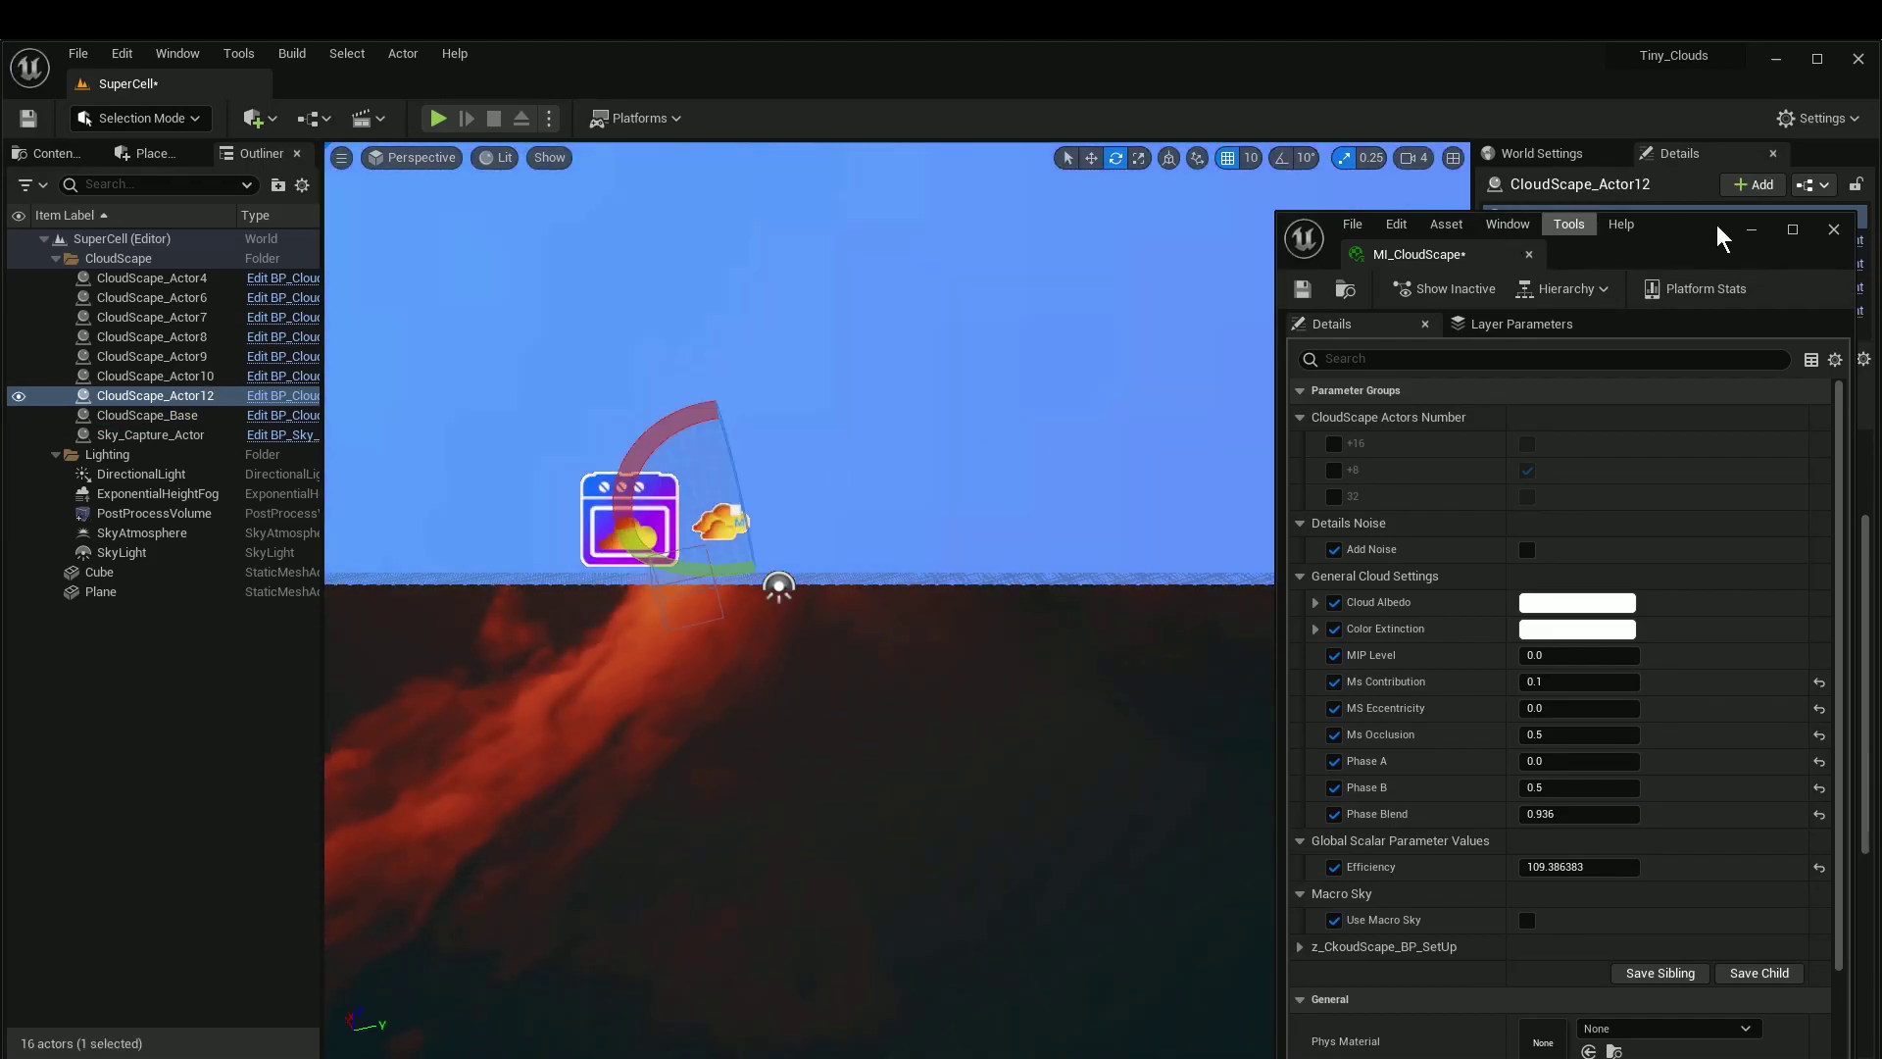
pyautogui.moveTo(730, 599); pyautogui.dragTo(683, 599, button='right')
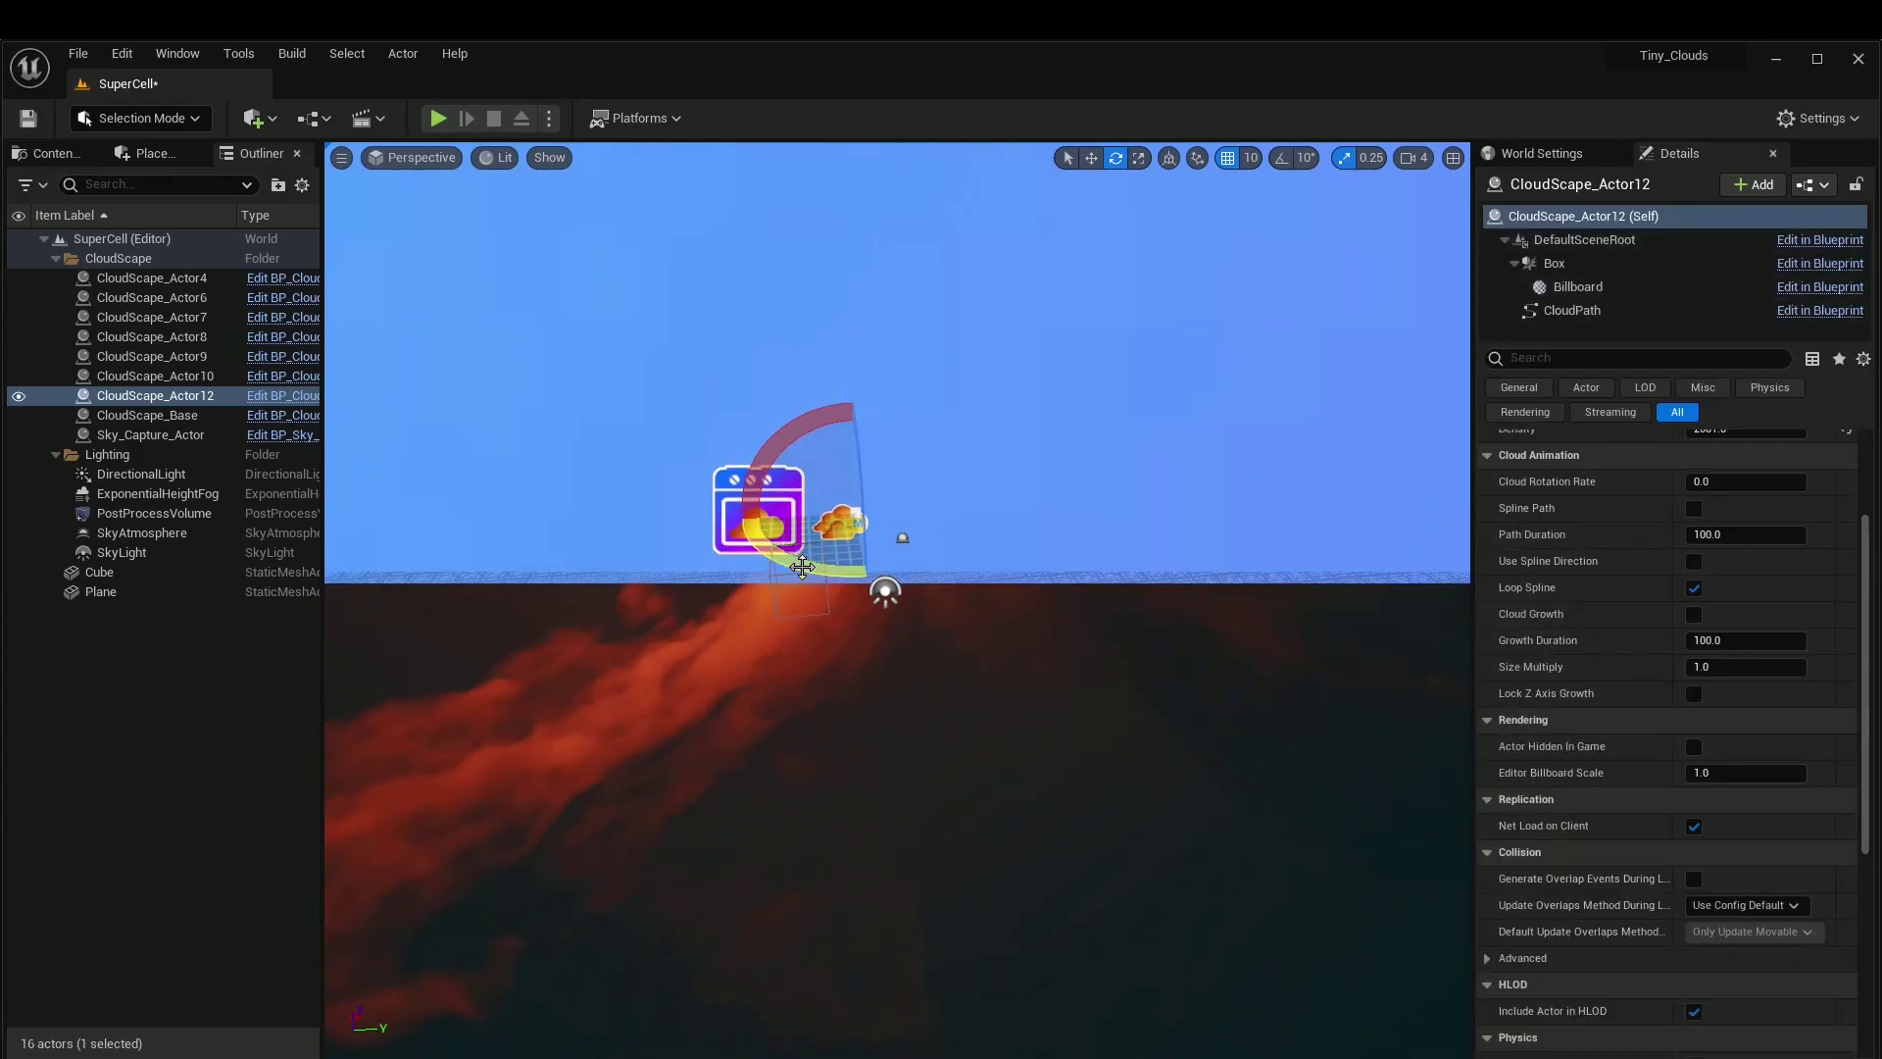
pyautogui.press('g')
pyautogui.moveTo(802, 568); pyautogui.dragTo(678, 549)
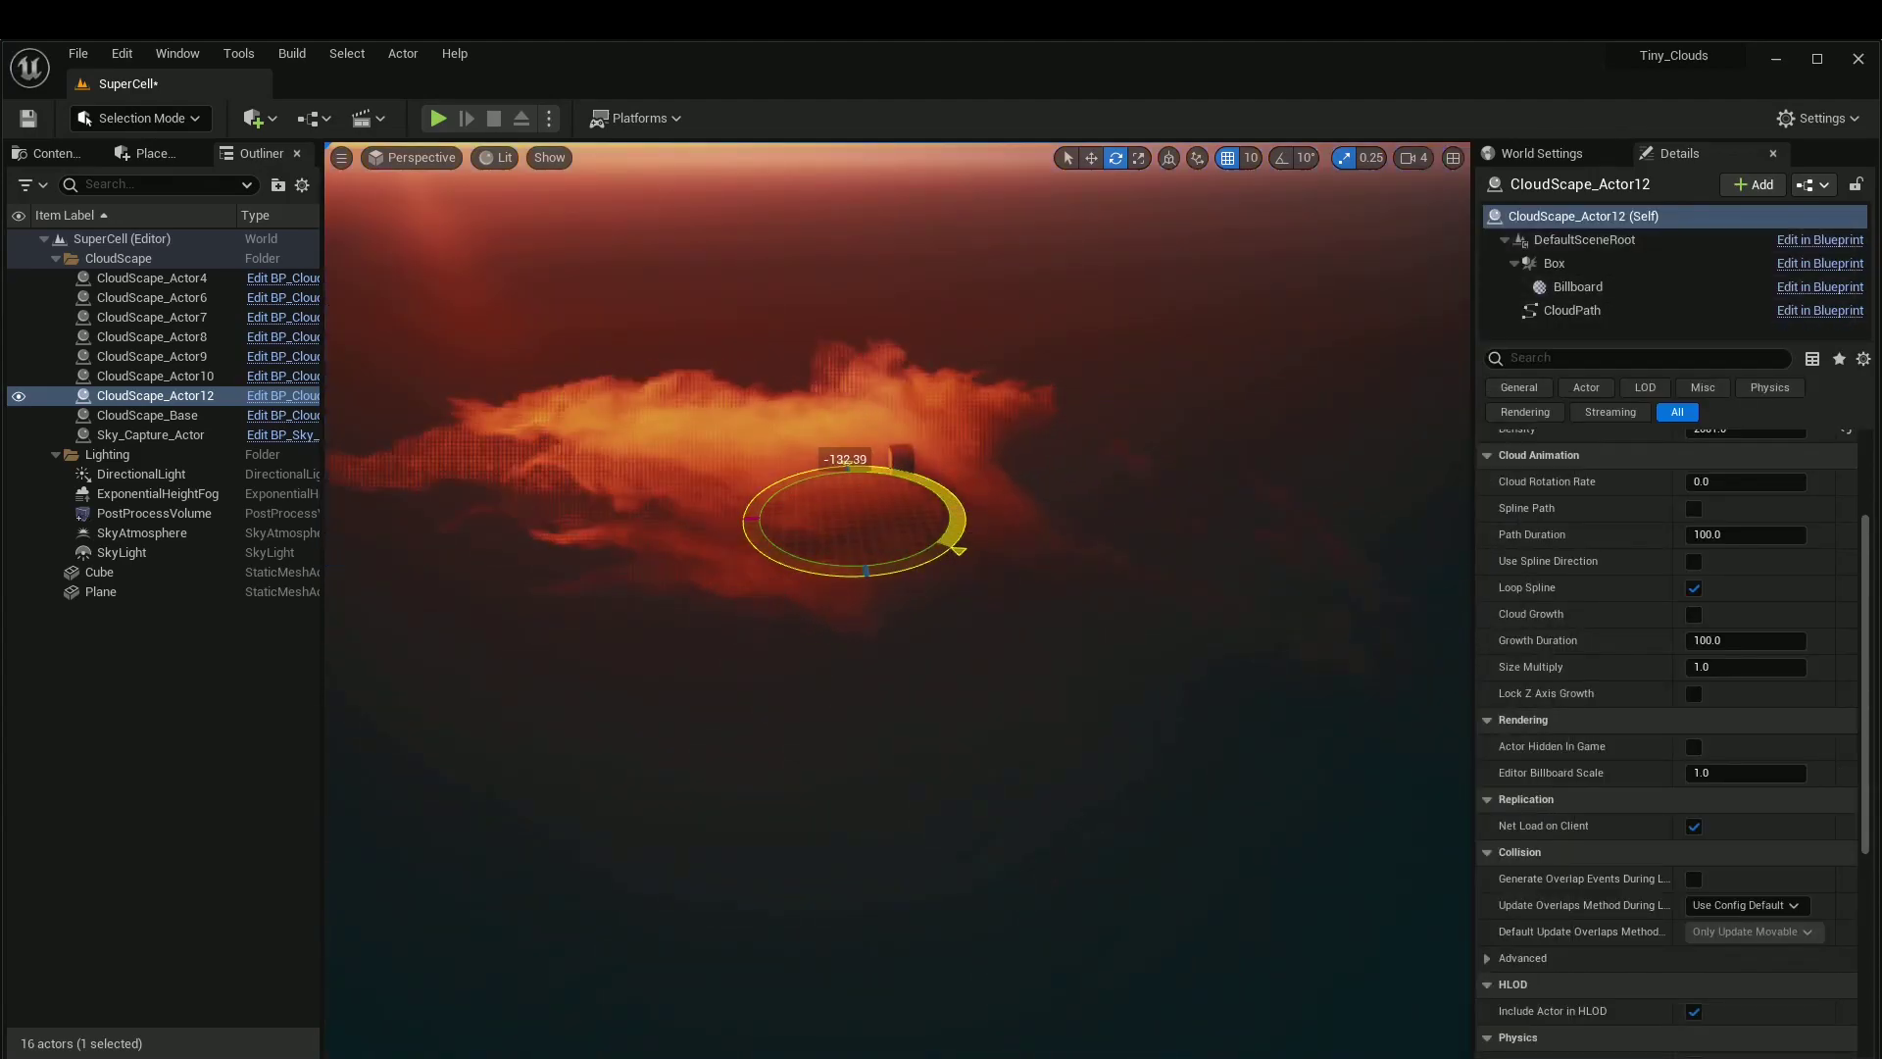
pyautogui.moveTo(959, 550)
pyautogui.mouseDown()
pyautogui.moveTo(967, 500)
pyautogui.moveTo(867, 580)
pyautogui.moveTo(927, 566)
pyautogui.mouseUp()
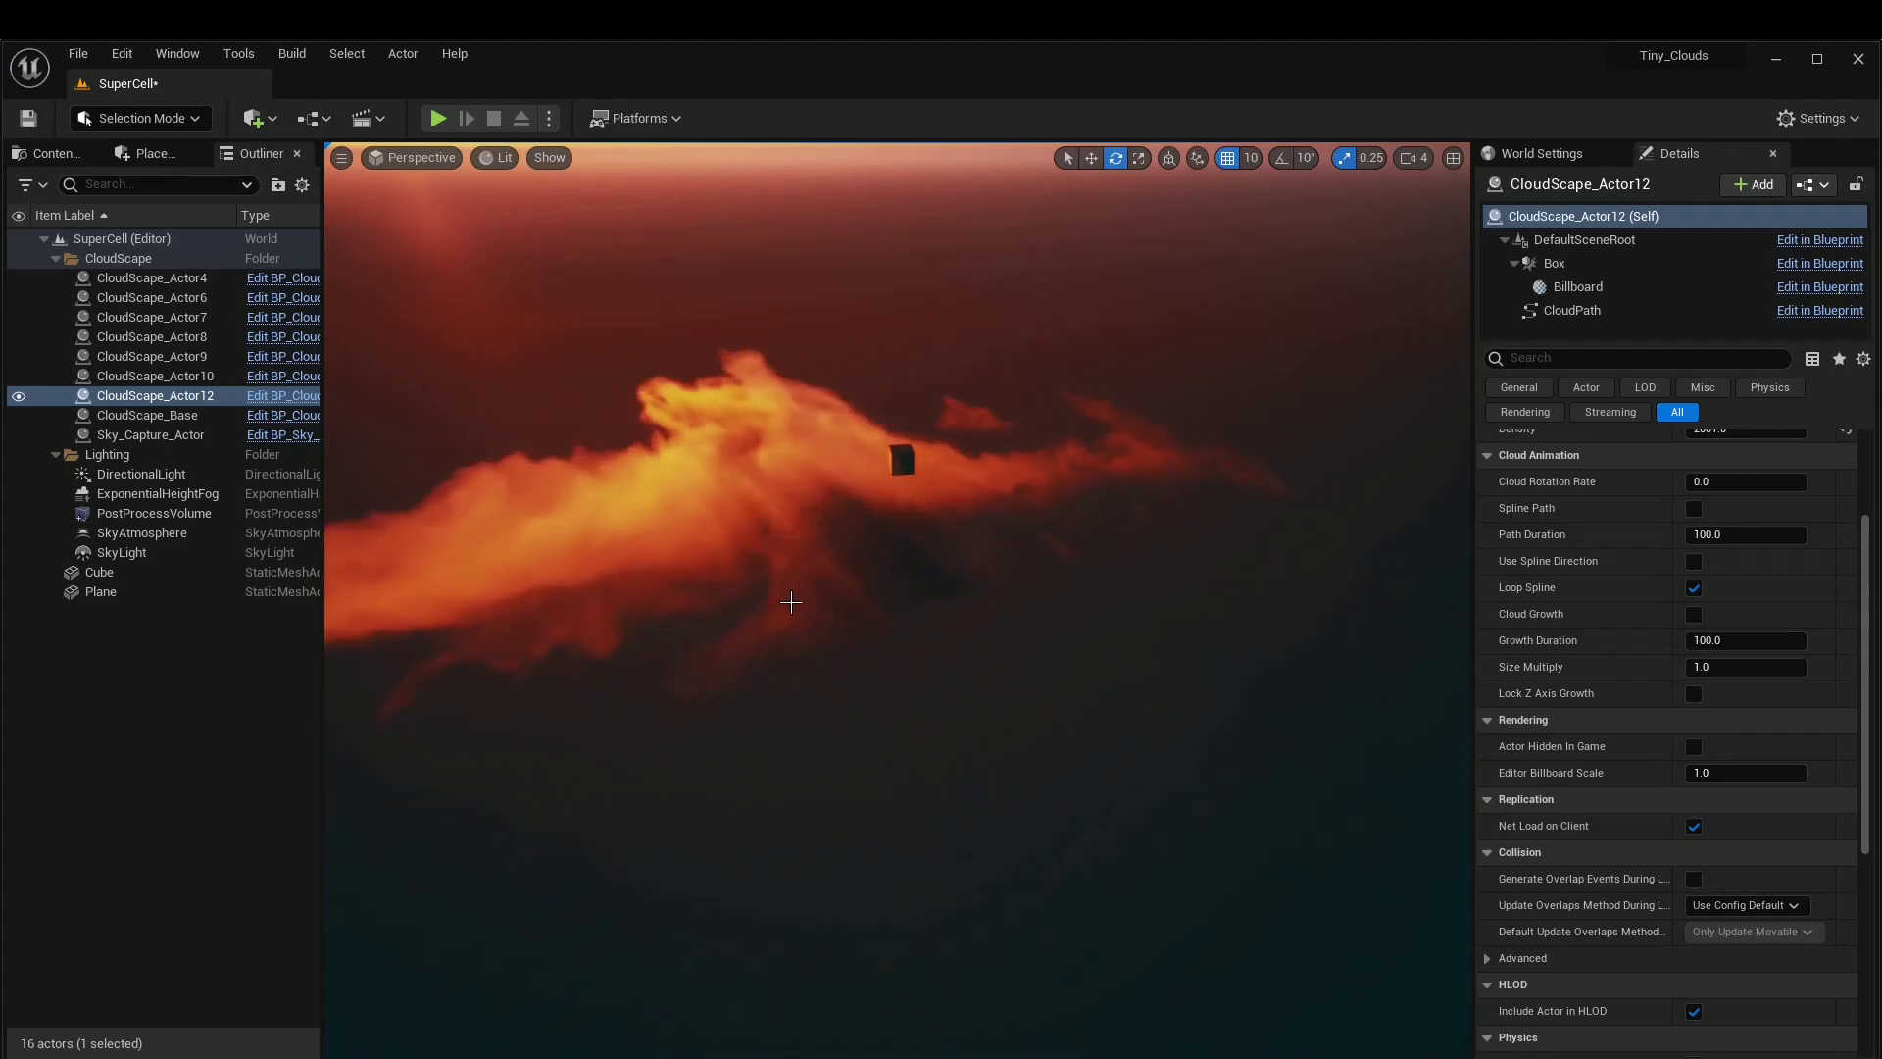
pyautogui.press('d')
pyautogui.press('w')
pyautogui.moveTo(791, 602); pyautogui.dragTo(702, 586, button='right')
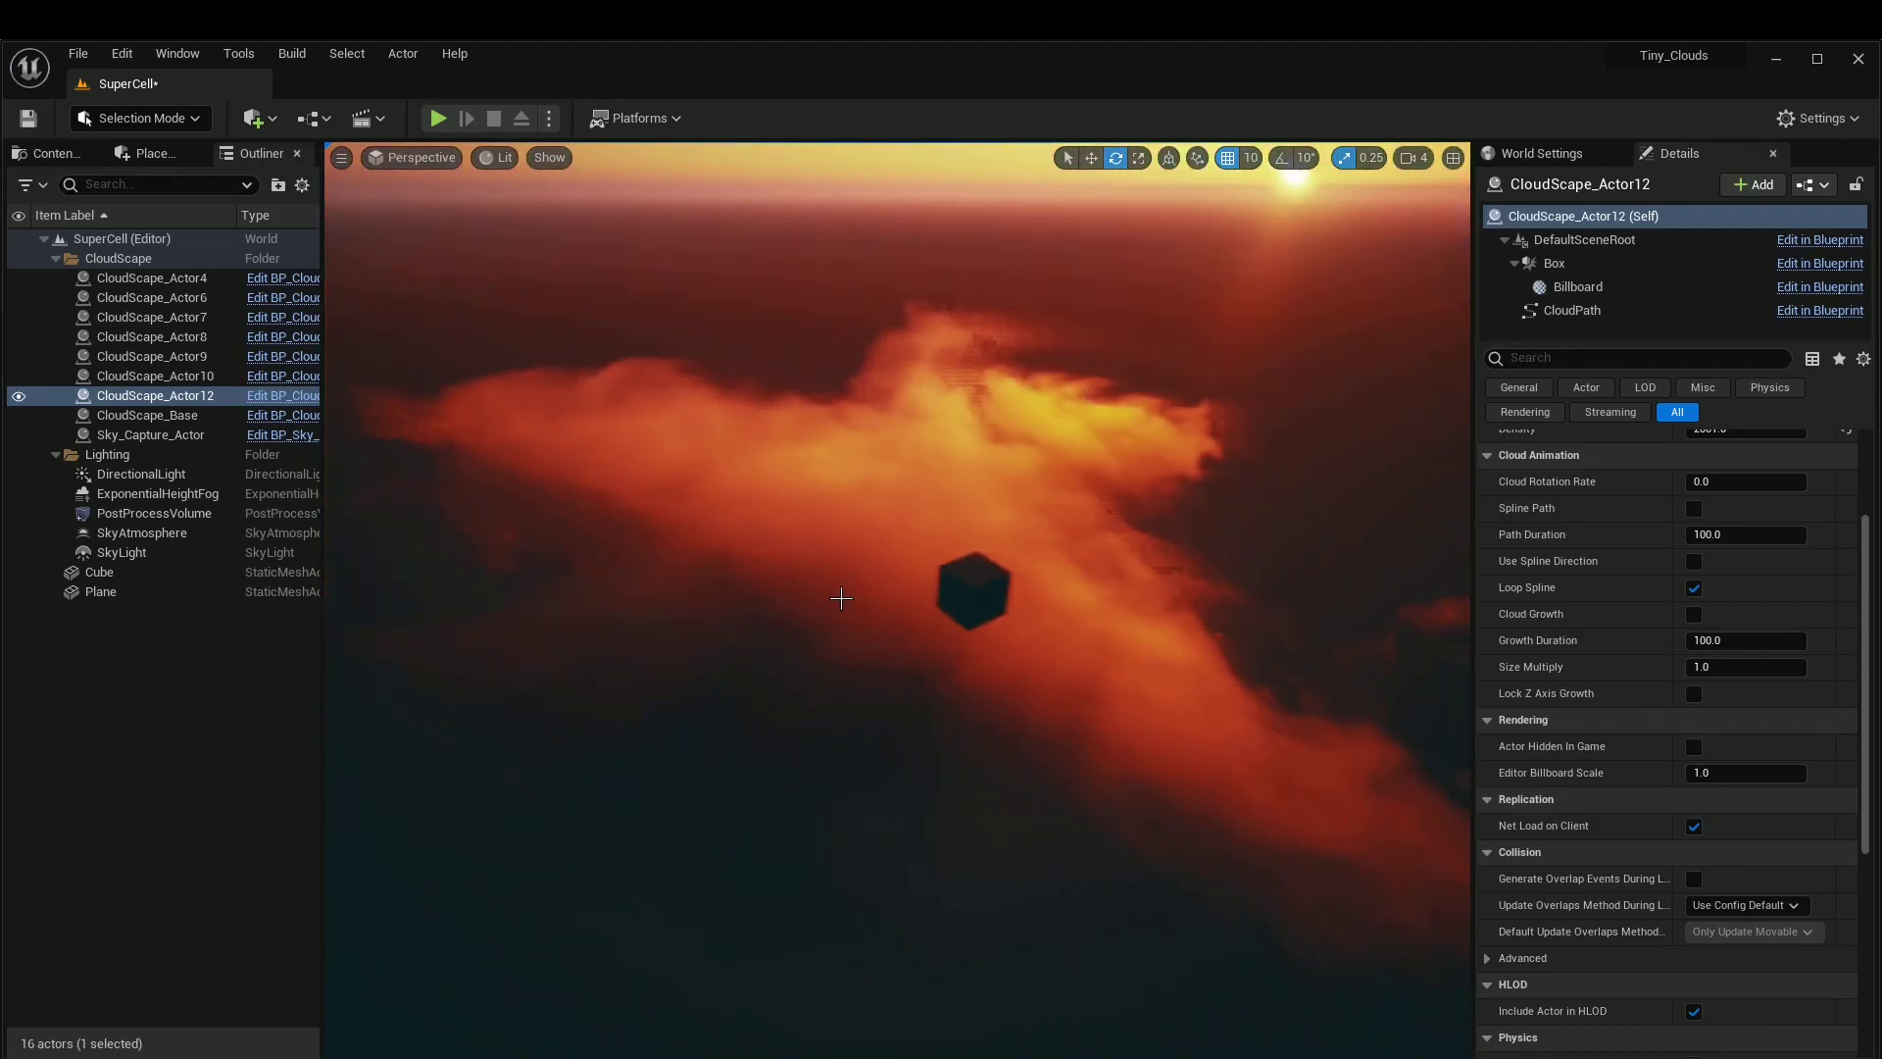
# Step: Select the reference cube and scale it uniformly to a larger size beside the cloud
pyautogui.click(958, 578)
pyautogui.press('d')
pyautogui.moveTo(957, 578); pyautogui.dragTo(863, 583, button='right')
pyautogui.press('w')
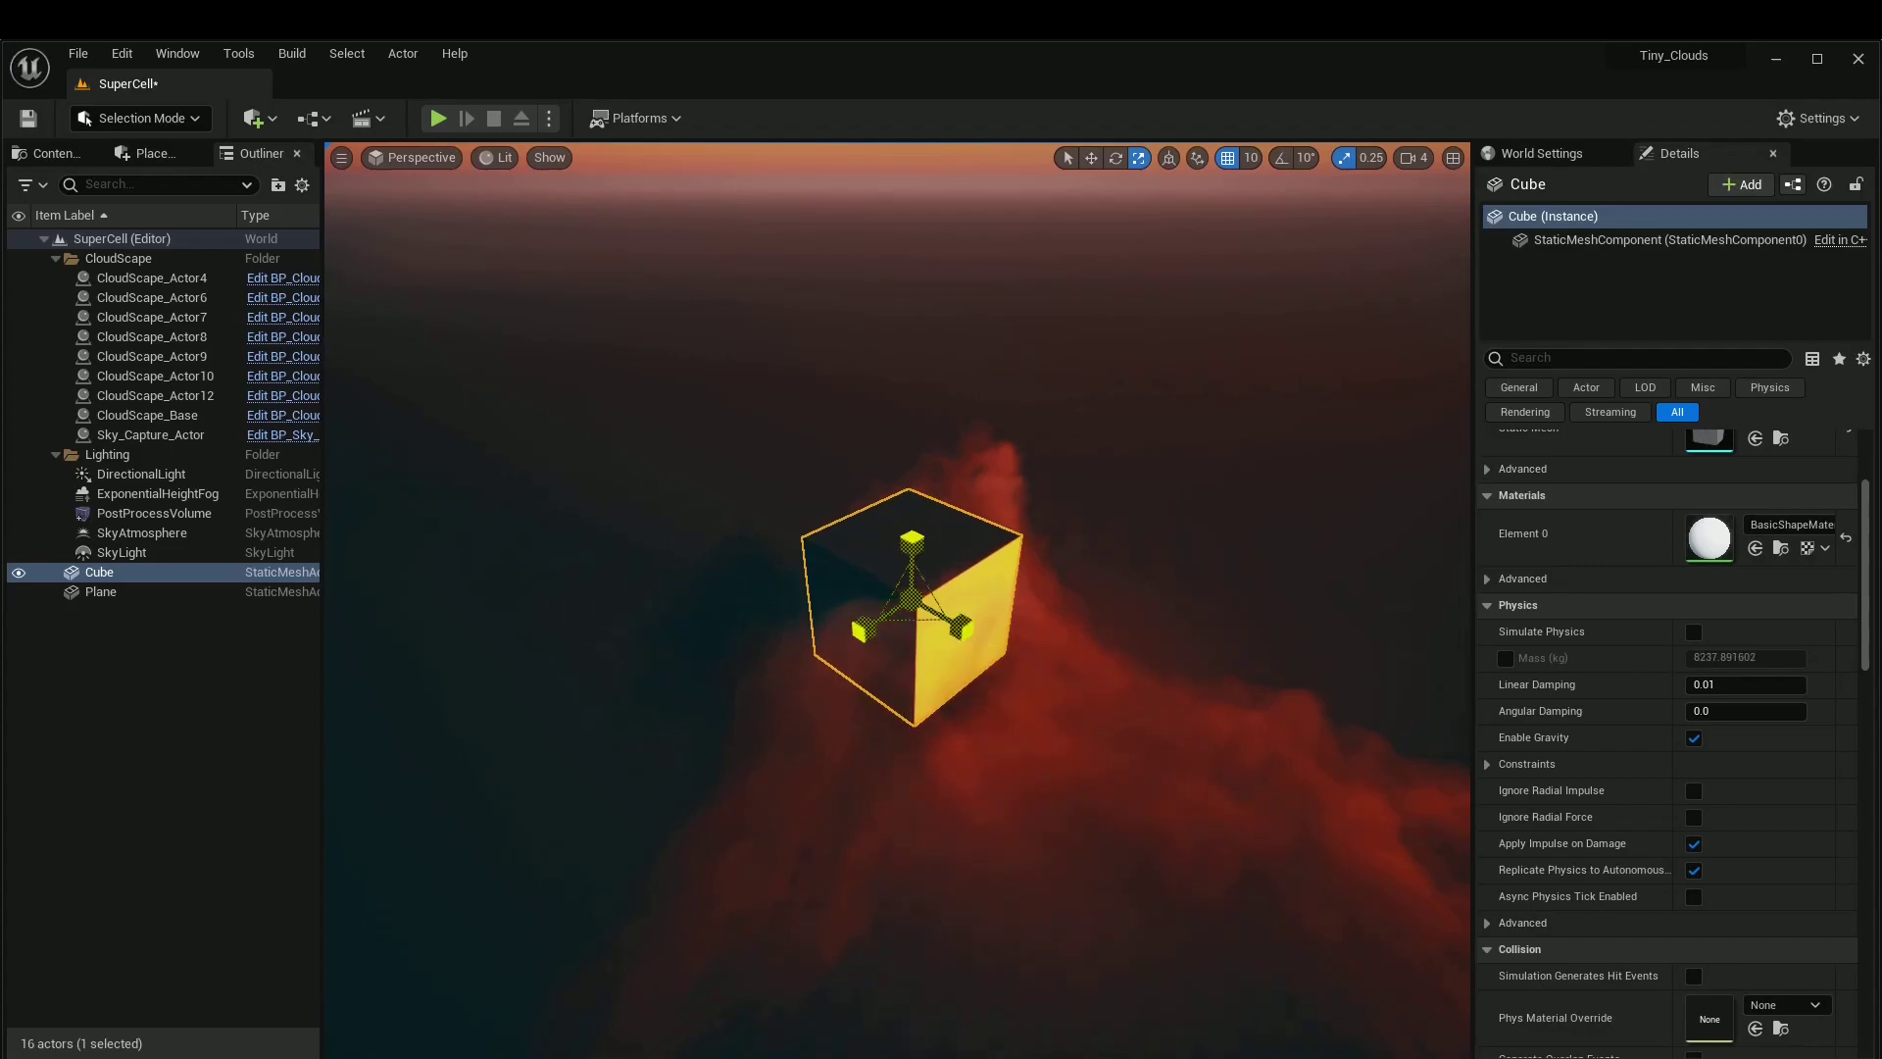
pyautogui.moveTo(912, 599); pyautogui.dragTo(922, 593)
pyautogui.press('d')
pyautogui.moveTo(976, 646)
pyautogui.mouseDown(button='right')
pyautogui.moveTo(966, 676)
pyautogui.moveTo(883, 657)
pyautogui.moveTo(950, 588)
pyautogui.moveTo(977, 646)
pyautogui.mouseUp(button='right')
pyautogui.press('a')
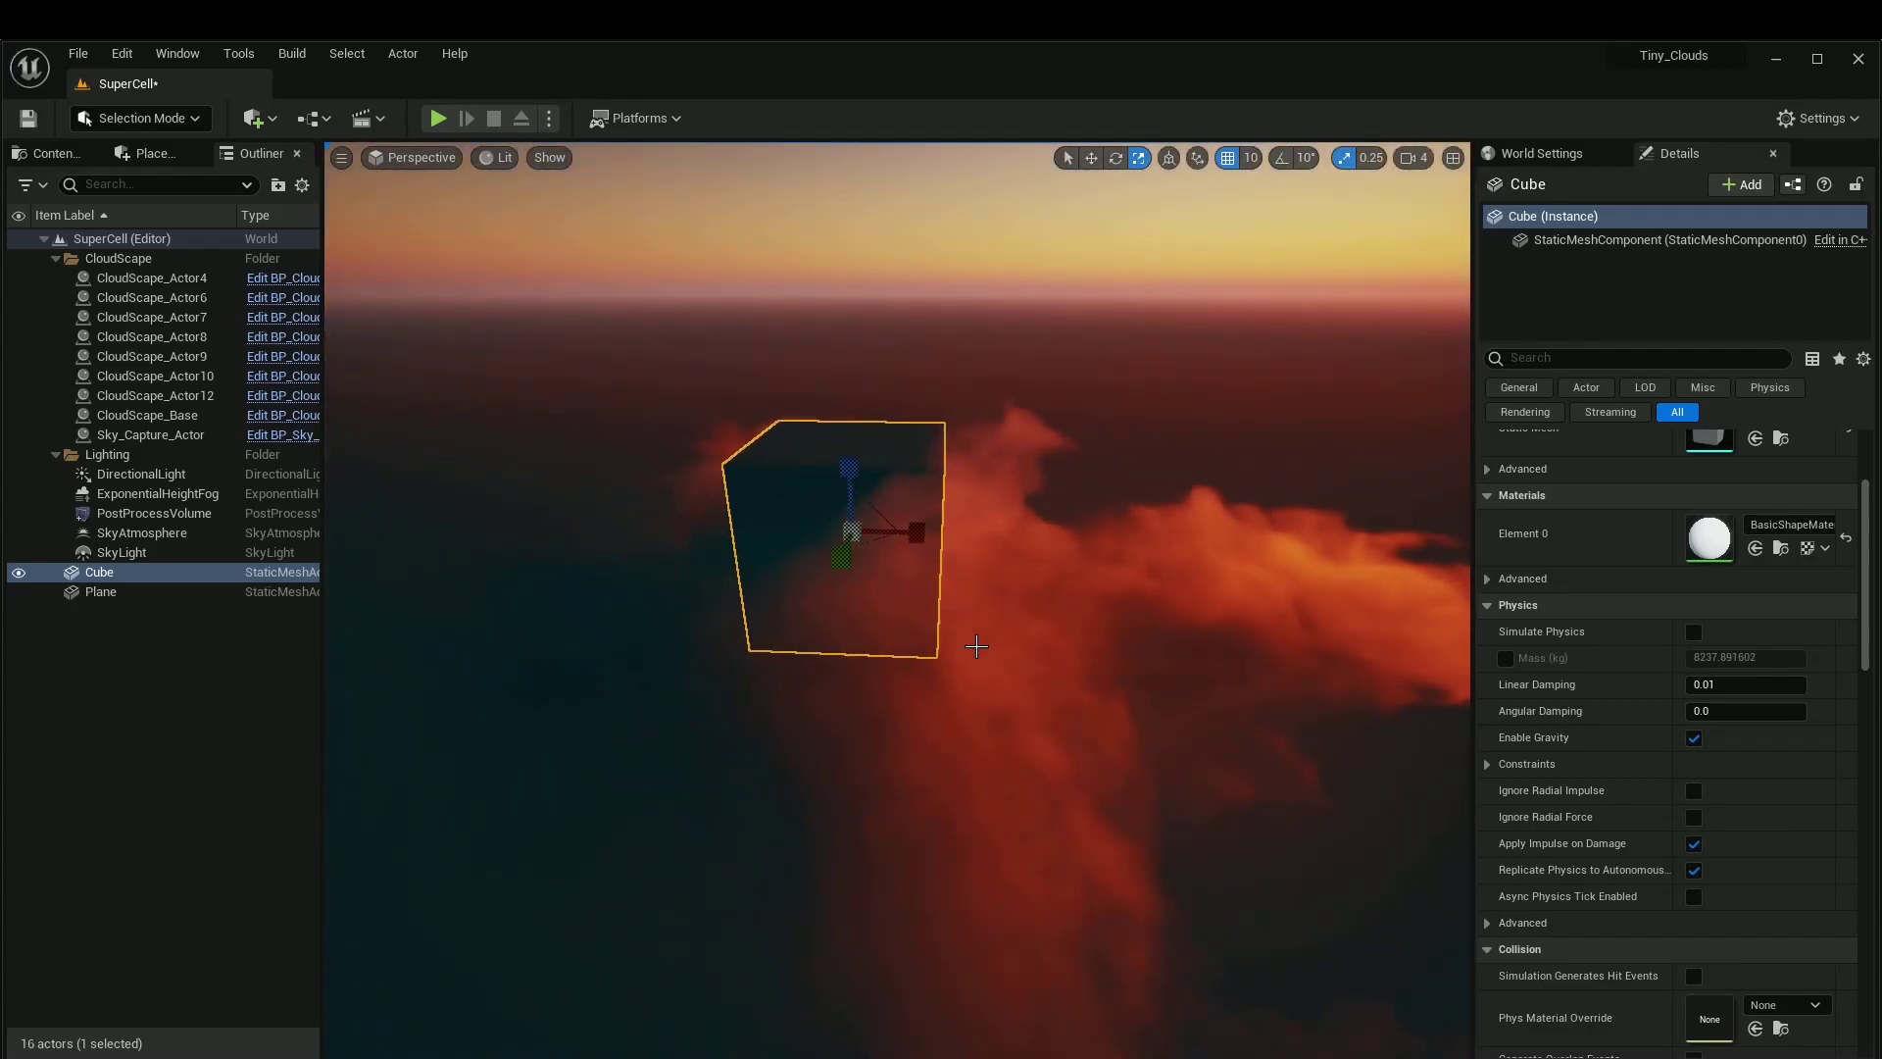
pyautogui.moveTo(871, 544); pyautogui.dragTo(1226, 610)
pyautogui.moveTo(1226, 610)
pyautogui.mouseDown(button='right')
pyautogui.moveTo(1343, 647)
pyautogui.moveTo(1461, 632)
pyautogui.moveTo(1204, 596)
pyautogui.mouseUp(button='right')
pyautogui.press('a')
pyautogui.press('d')
pyautogui.moveTo(1067, 644); pyautogui.dragTo(936, 549, button='right')
pyautogui.press('a')
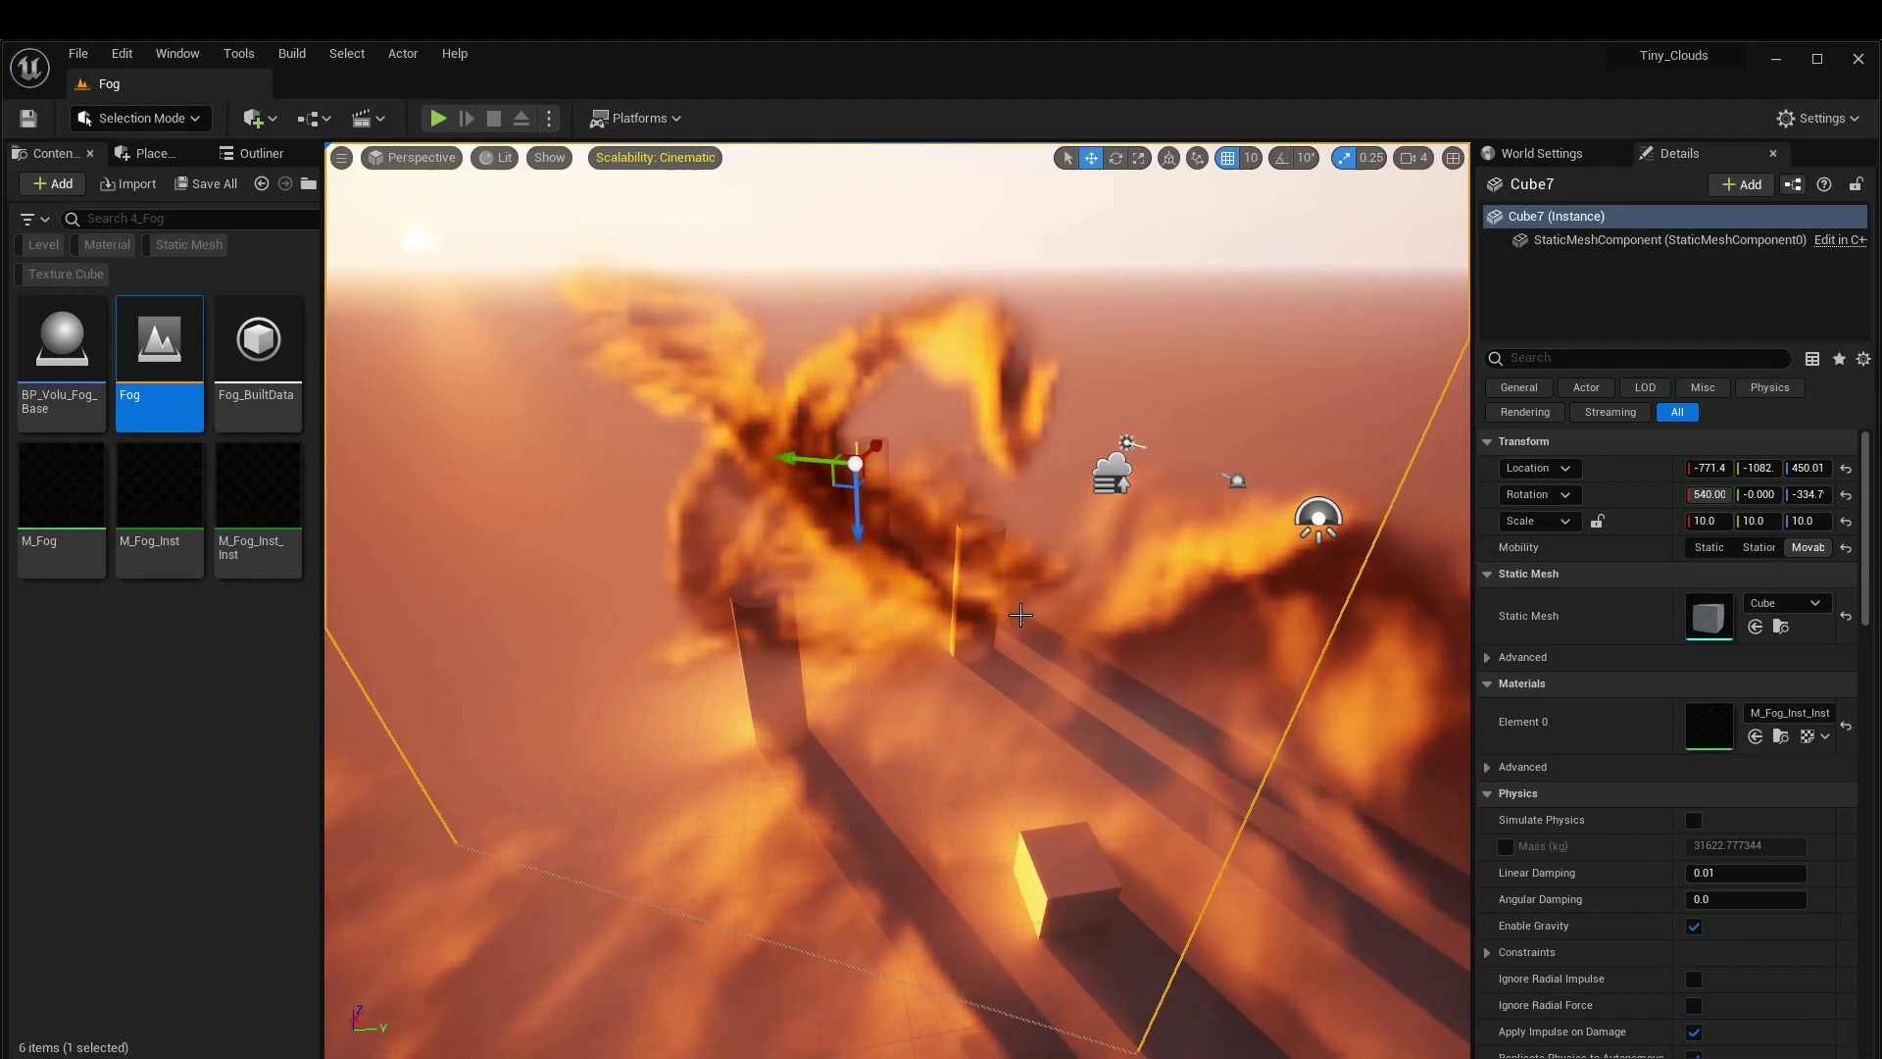
# Step: Reset the Element 0 material of Cube7 in the Fog level to compare the scene without it, and undo the reset
pyautogui.moveTo(1095, 604); pyautogui.dragTo(1098, 579, button='right')
pyautogui.moveTo(1059, 419); pyautogui.dragTo(1045, 395, button='right')
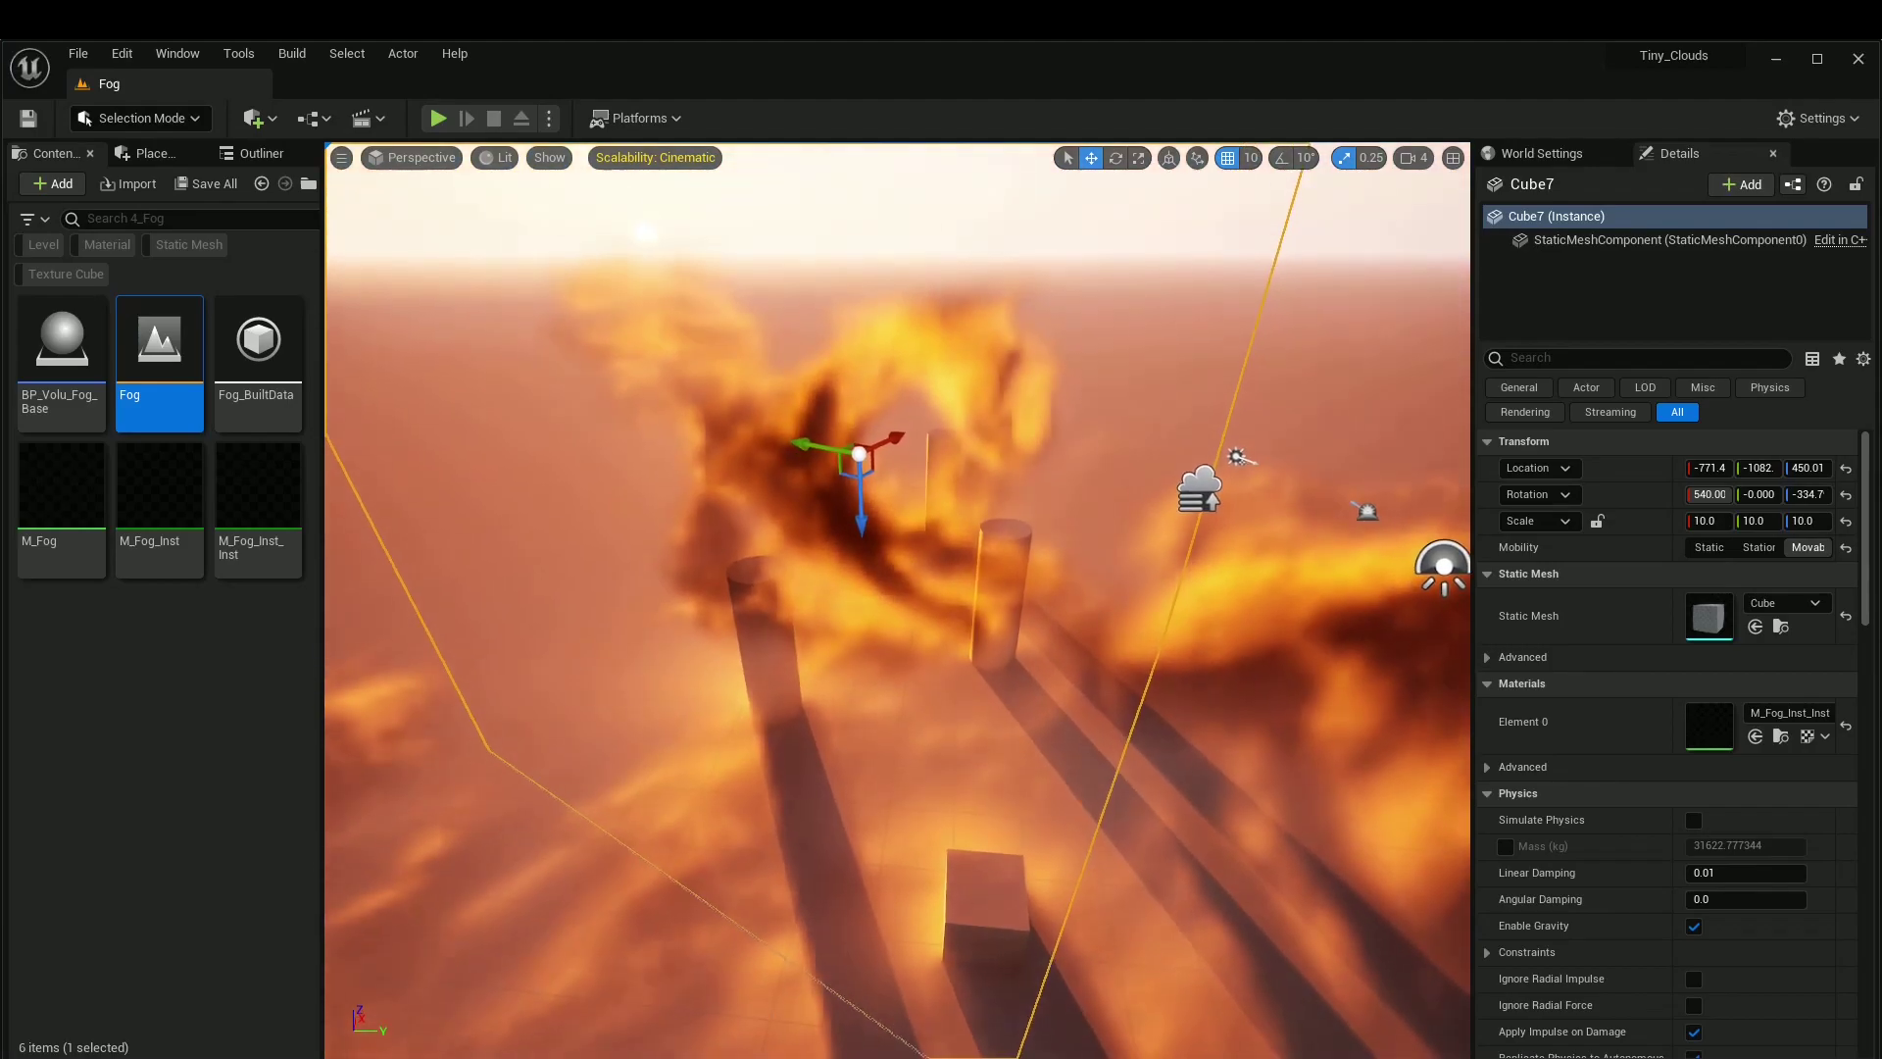
pyautogui.moveTo(1000, 529)
pyautogui.mouseDown(button='right')
pyautogui.moveTo(1041, 586)
pyautogui.moveTo(1000, 529)
pyautogui.mouseUp(button='right')
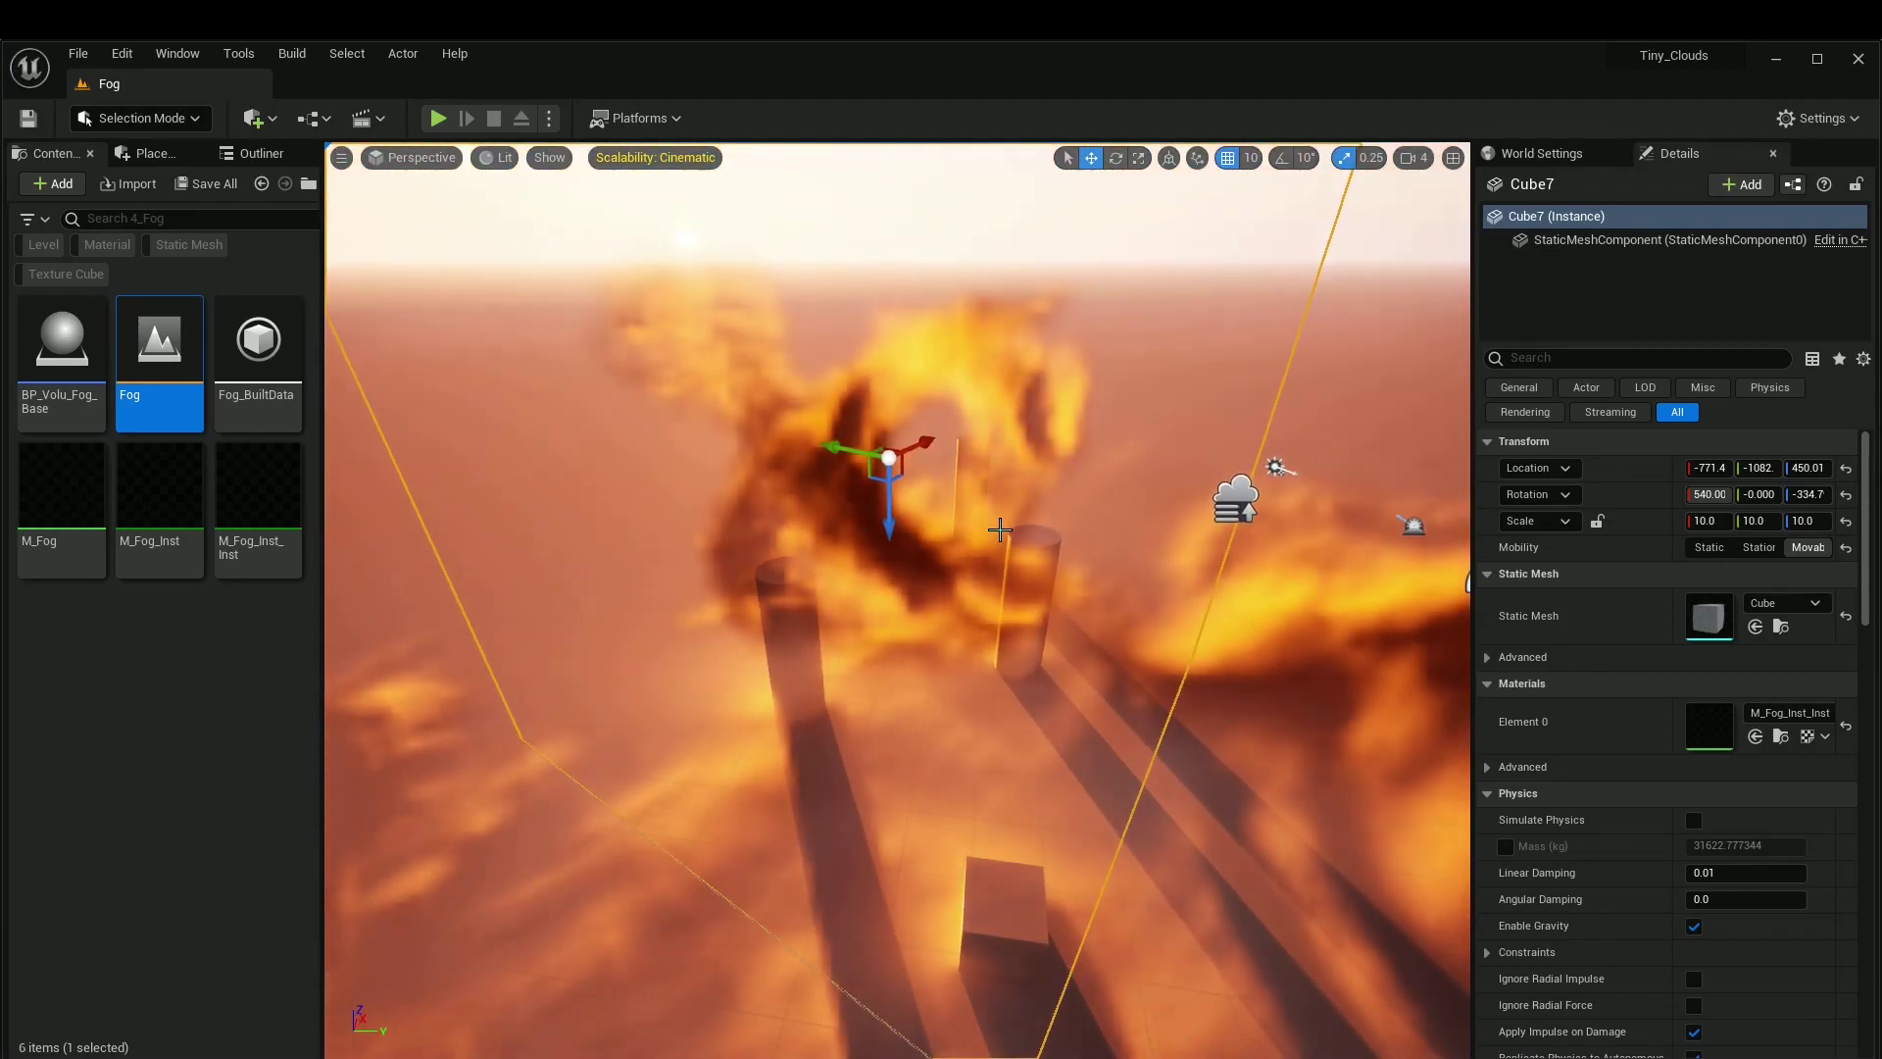
pyautogui.moveTo(920, 656); pyautogui.dragTo(961, 676, button='right')
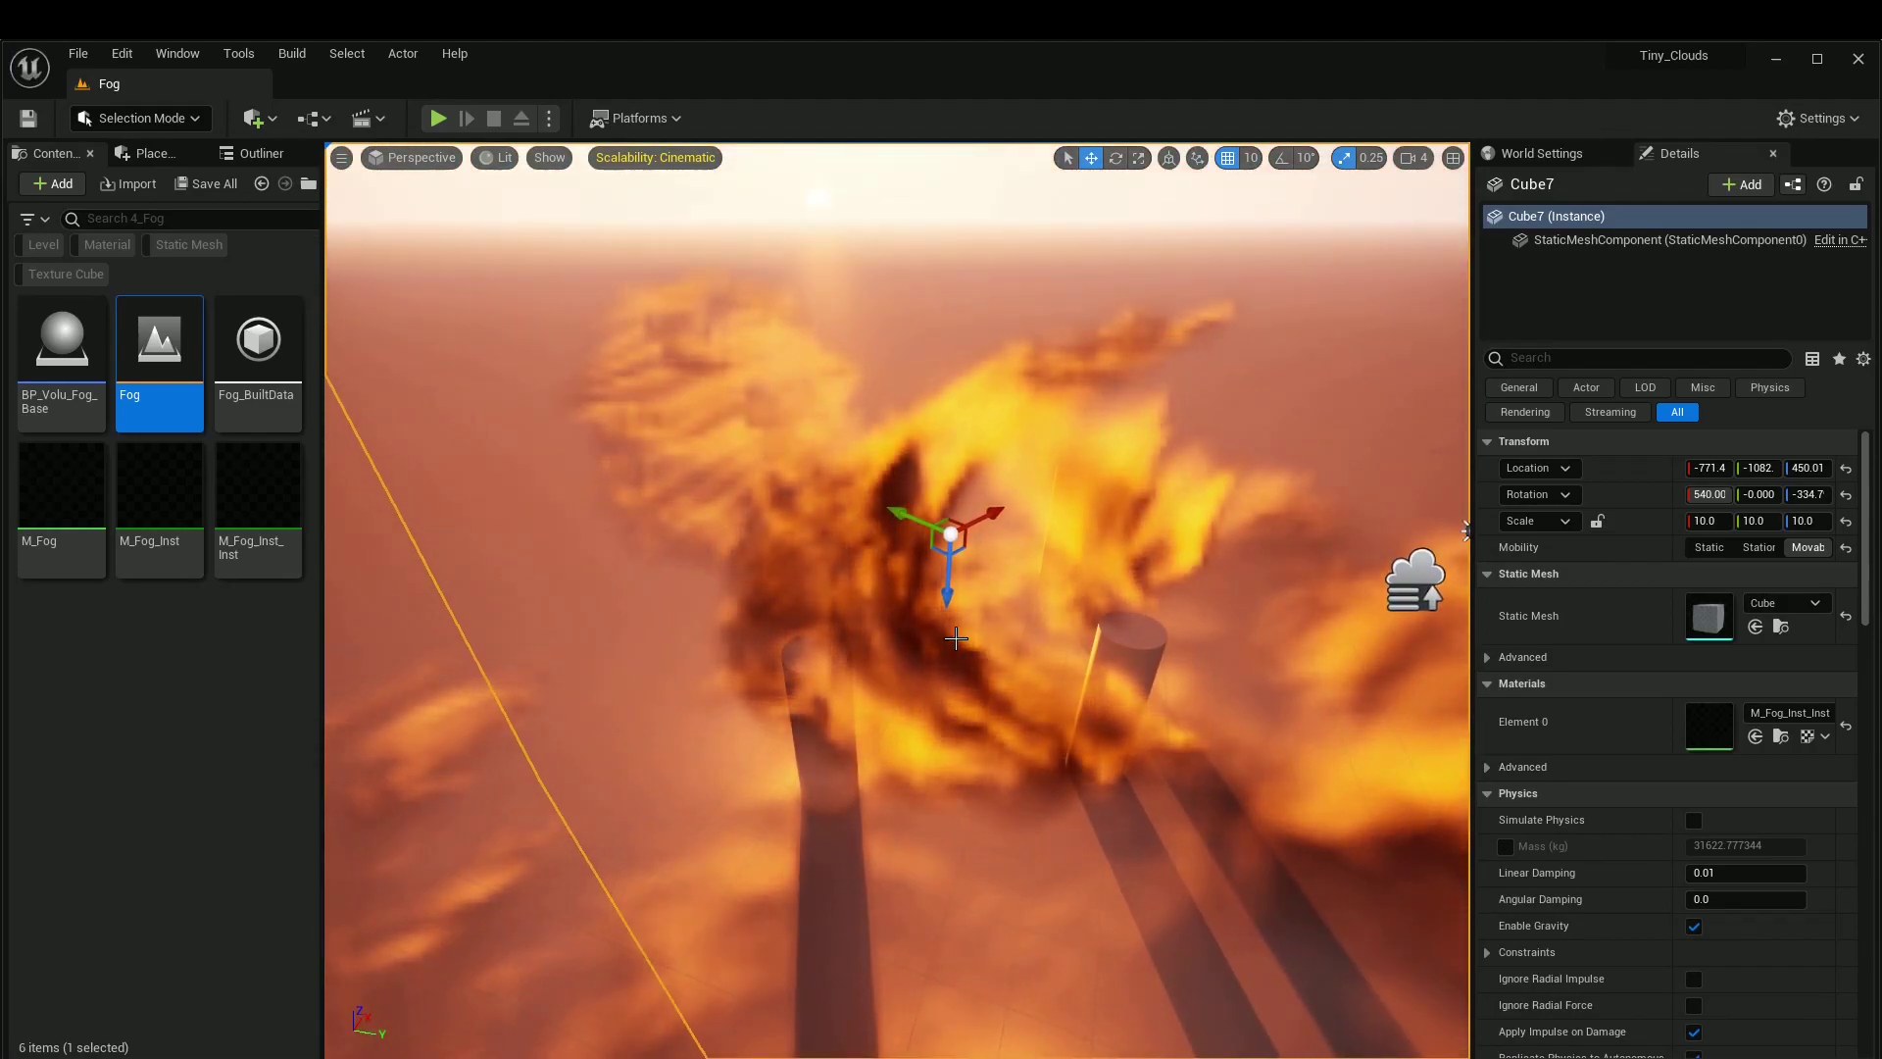
pyautogui.moveTo(1067, 597); pyautogui.dragTo(1067, 597, button='right')
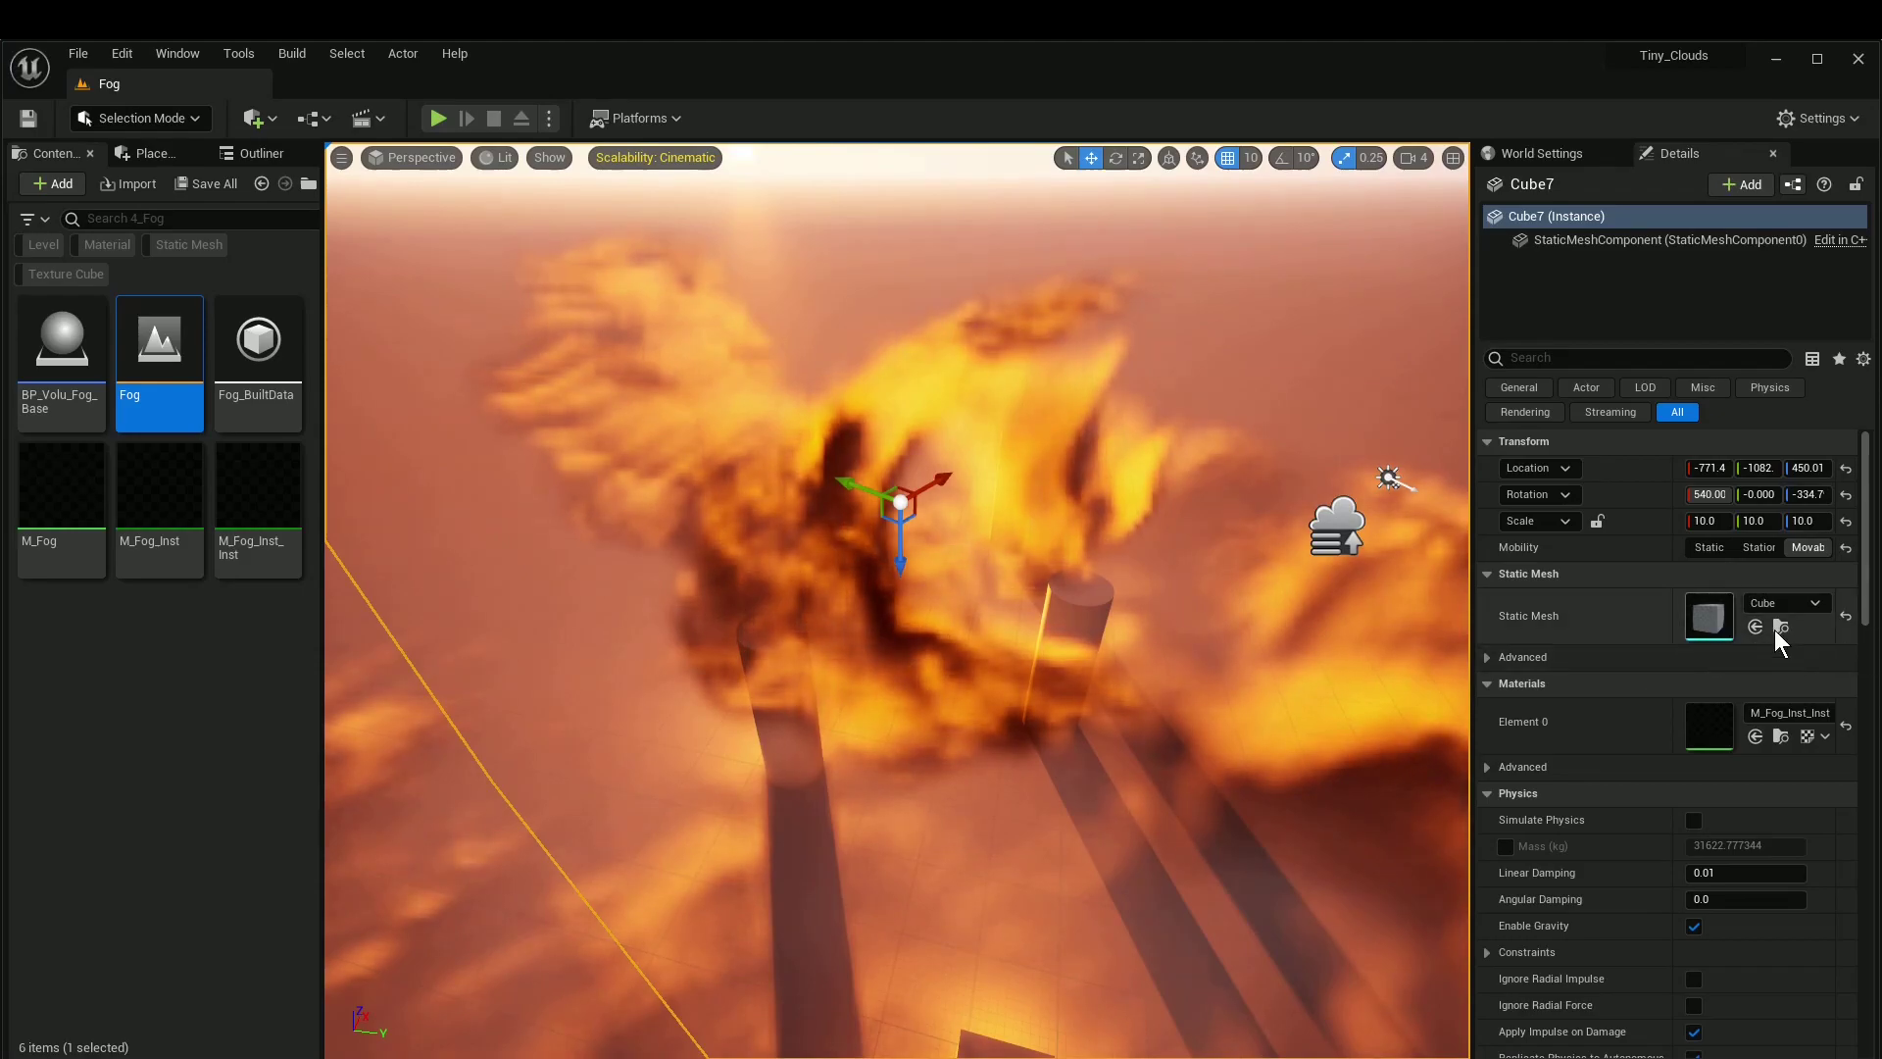
pyautogui.click(1846, 726)
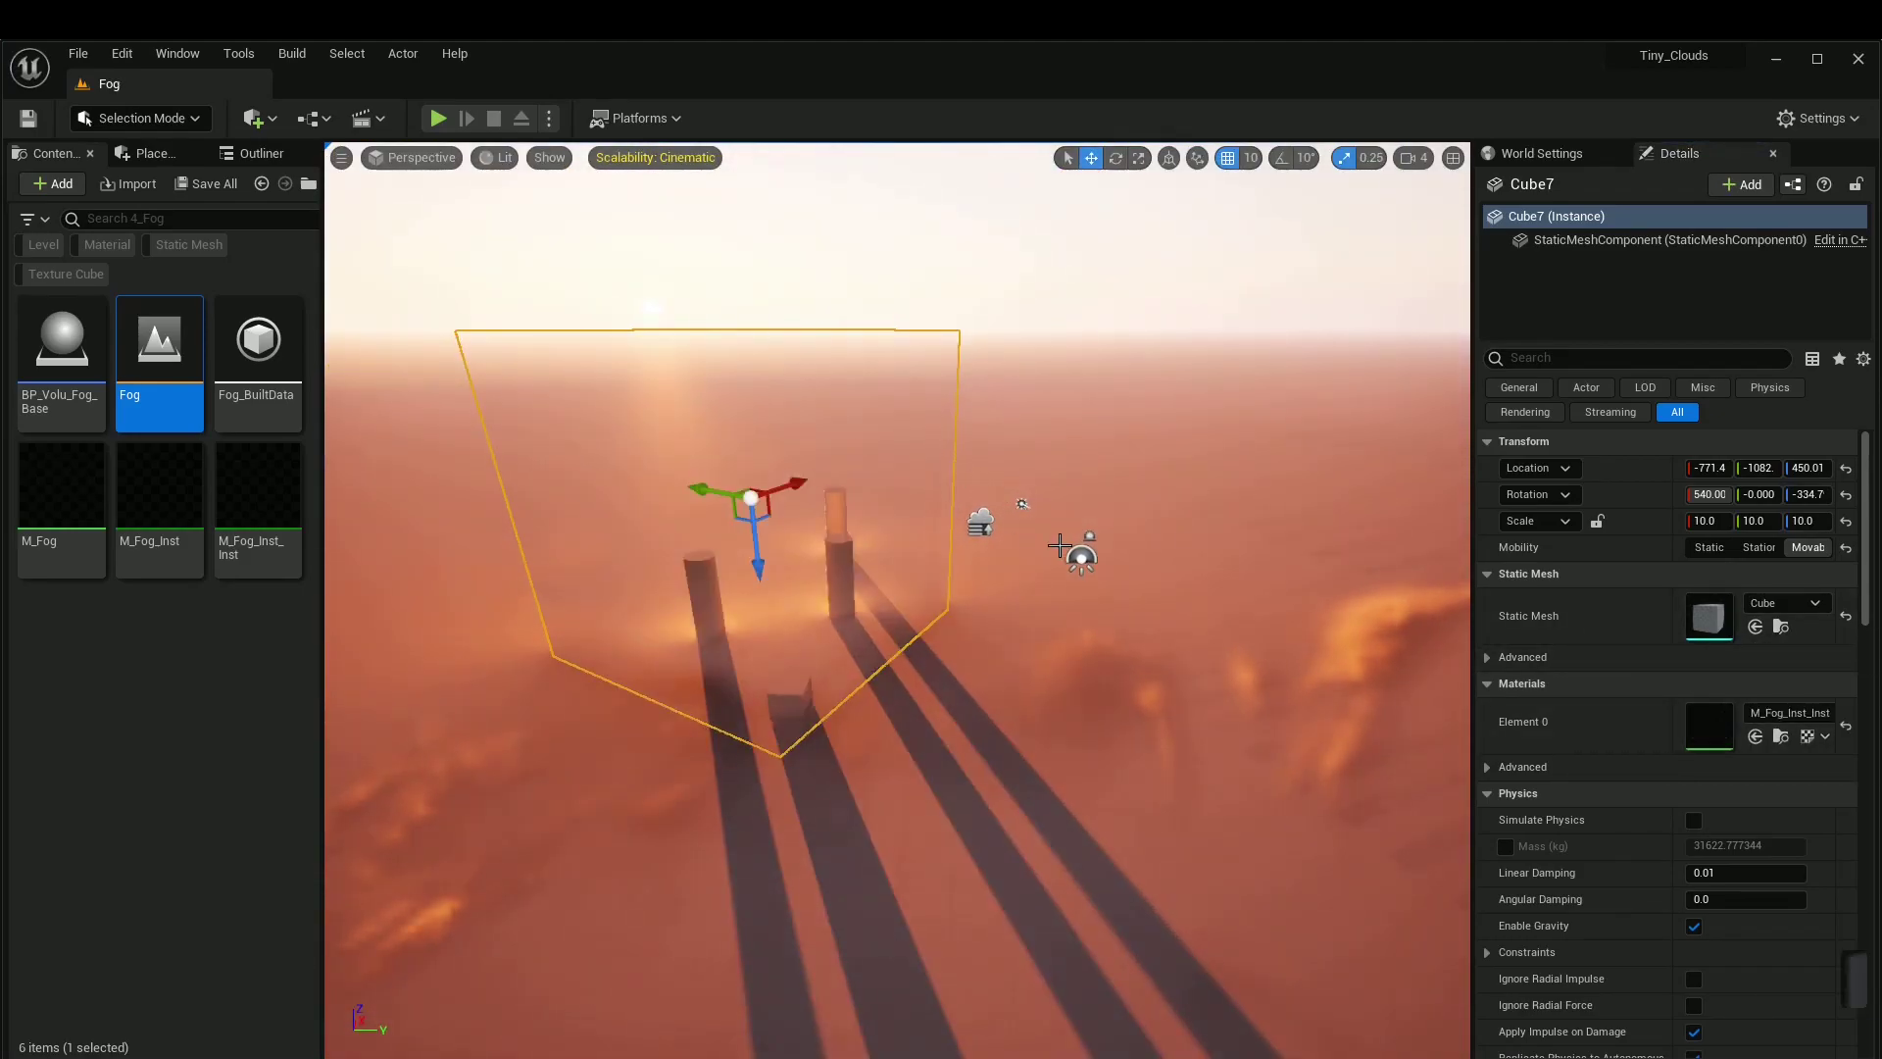
pyautogui.moveTo(1060, 545); pyautogui.dragTo(1005, 498, button='right')
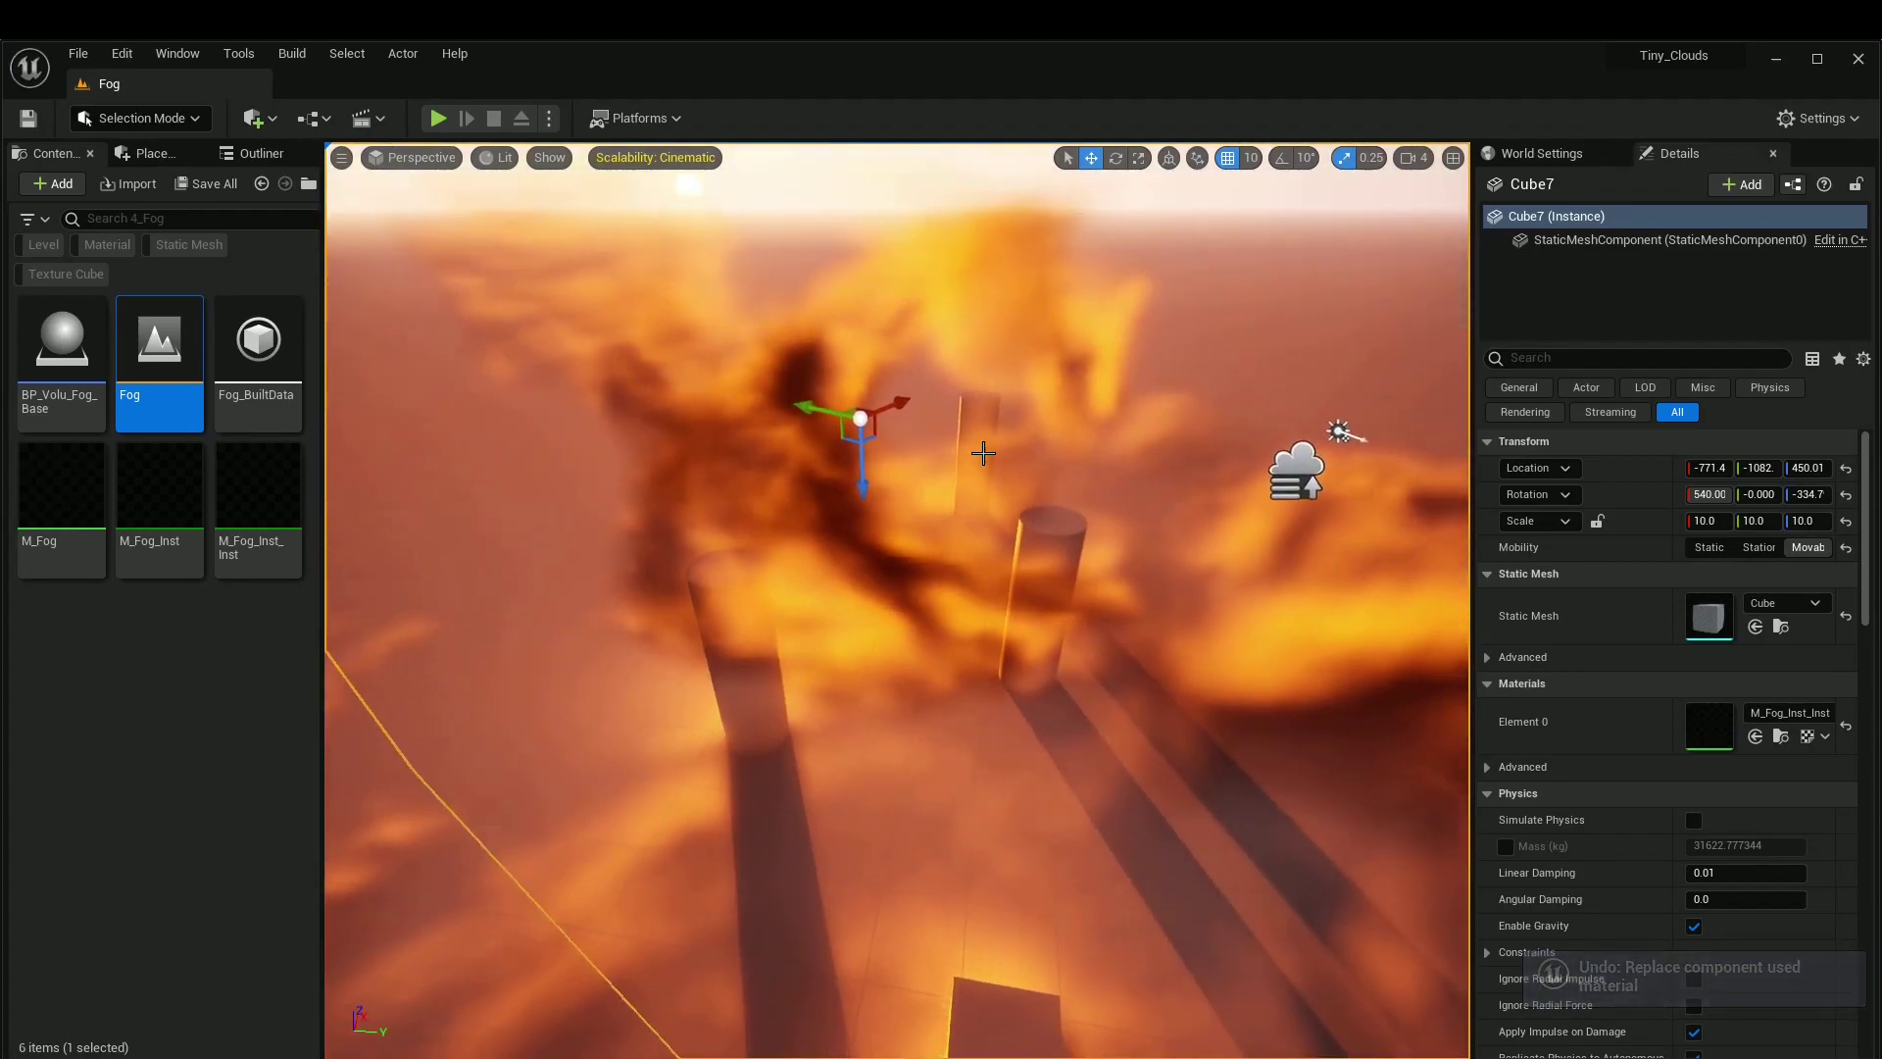
pyautogui.moveTo(1005, 498); pyautogui.dragTo(858, 539, button='right')
pyautogui.moveTo(1020, 519); pyautogui.dragTo(1116, 522, button='right')
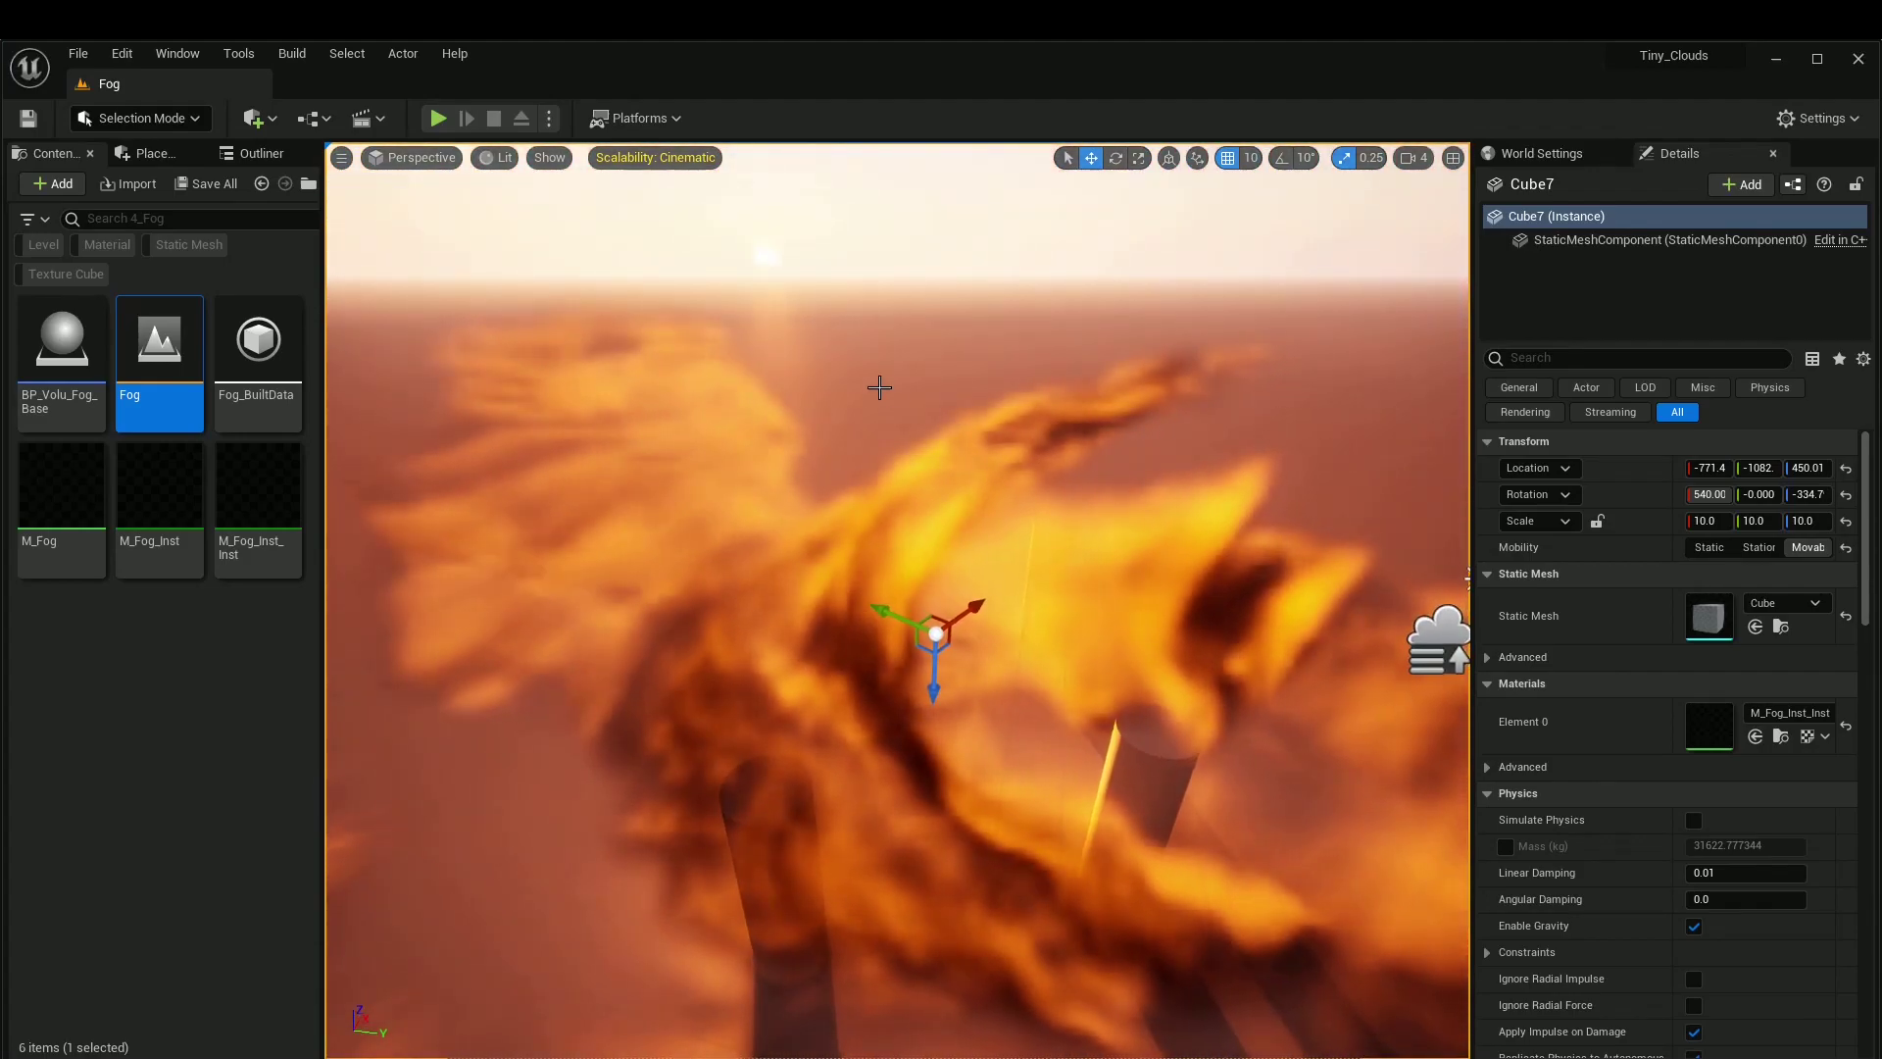
# Step: Select the BP_Volu_Fog_Base actor and set its volumetric fog View Distance to 1000
pyautogui.moveTo(879, 387); pyautogui.dragTo(892, 400, button='right')
pyautogui.click(1062, 571)
pyautogui.moveTo(1067, 571)
pyautogui.mouseDown(button='right')
pyautogui.moveTo(1069, 619)
pyautogui.moveTo(1059, 579)
pyautogui.mouseUp(button='right')
pyautogui.scroll(-2, 1069, 619)
pyautogui.click(1059, 615)
pyautogui.moveTo(1317, 638); pyautogui.dragTo(1316, 638, button='right')
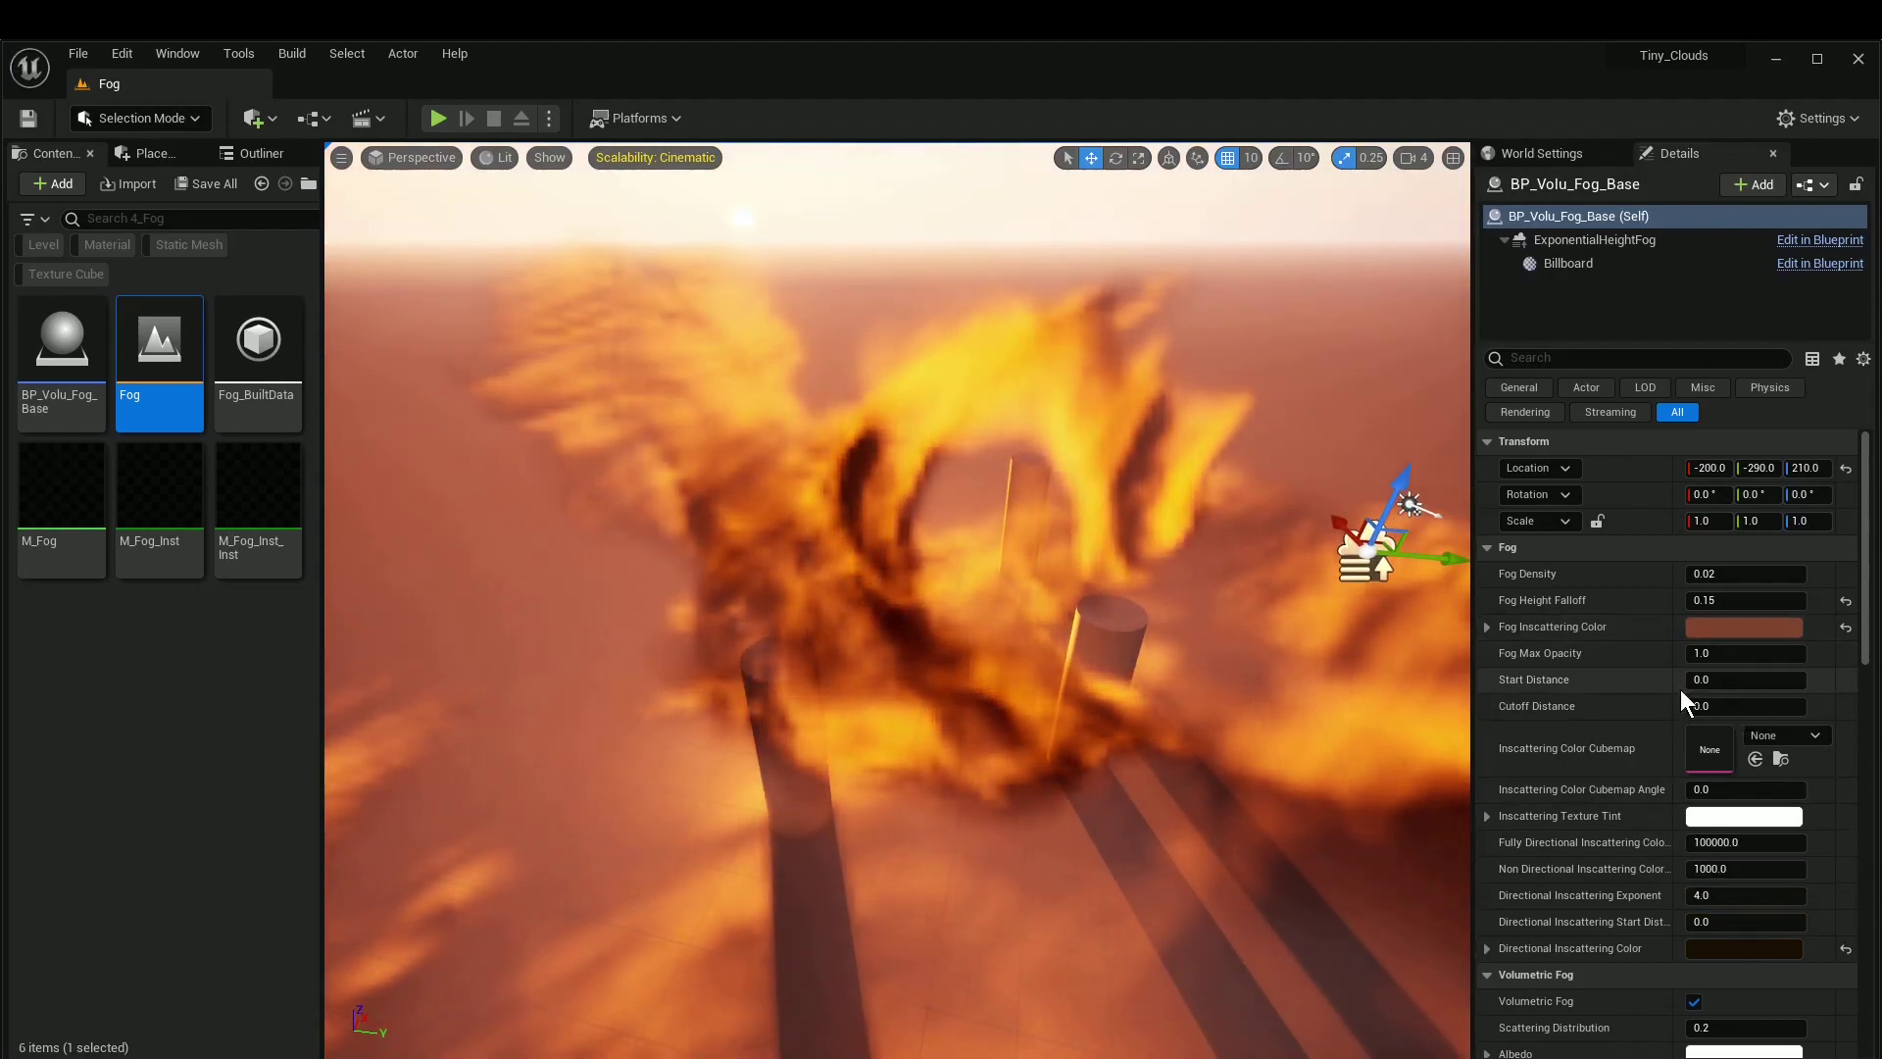
pyautogui.scroll(-3, 1676, 706)
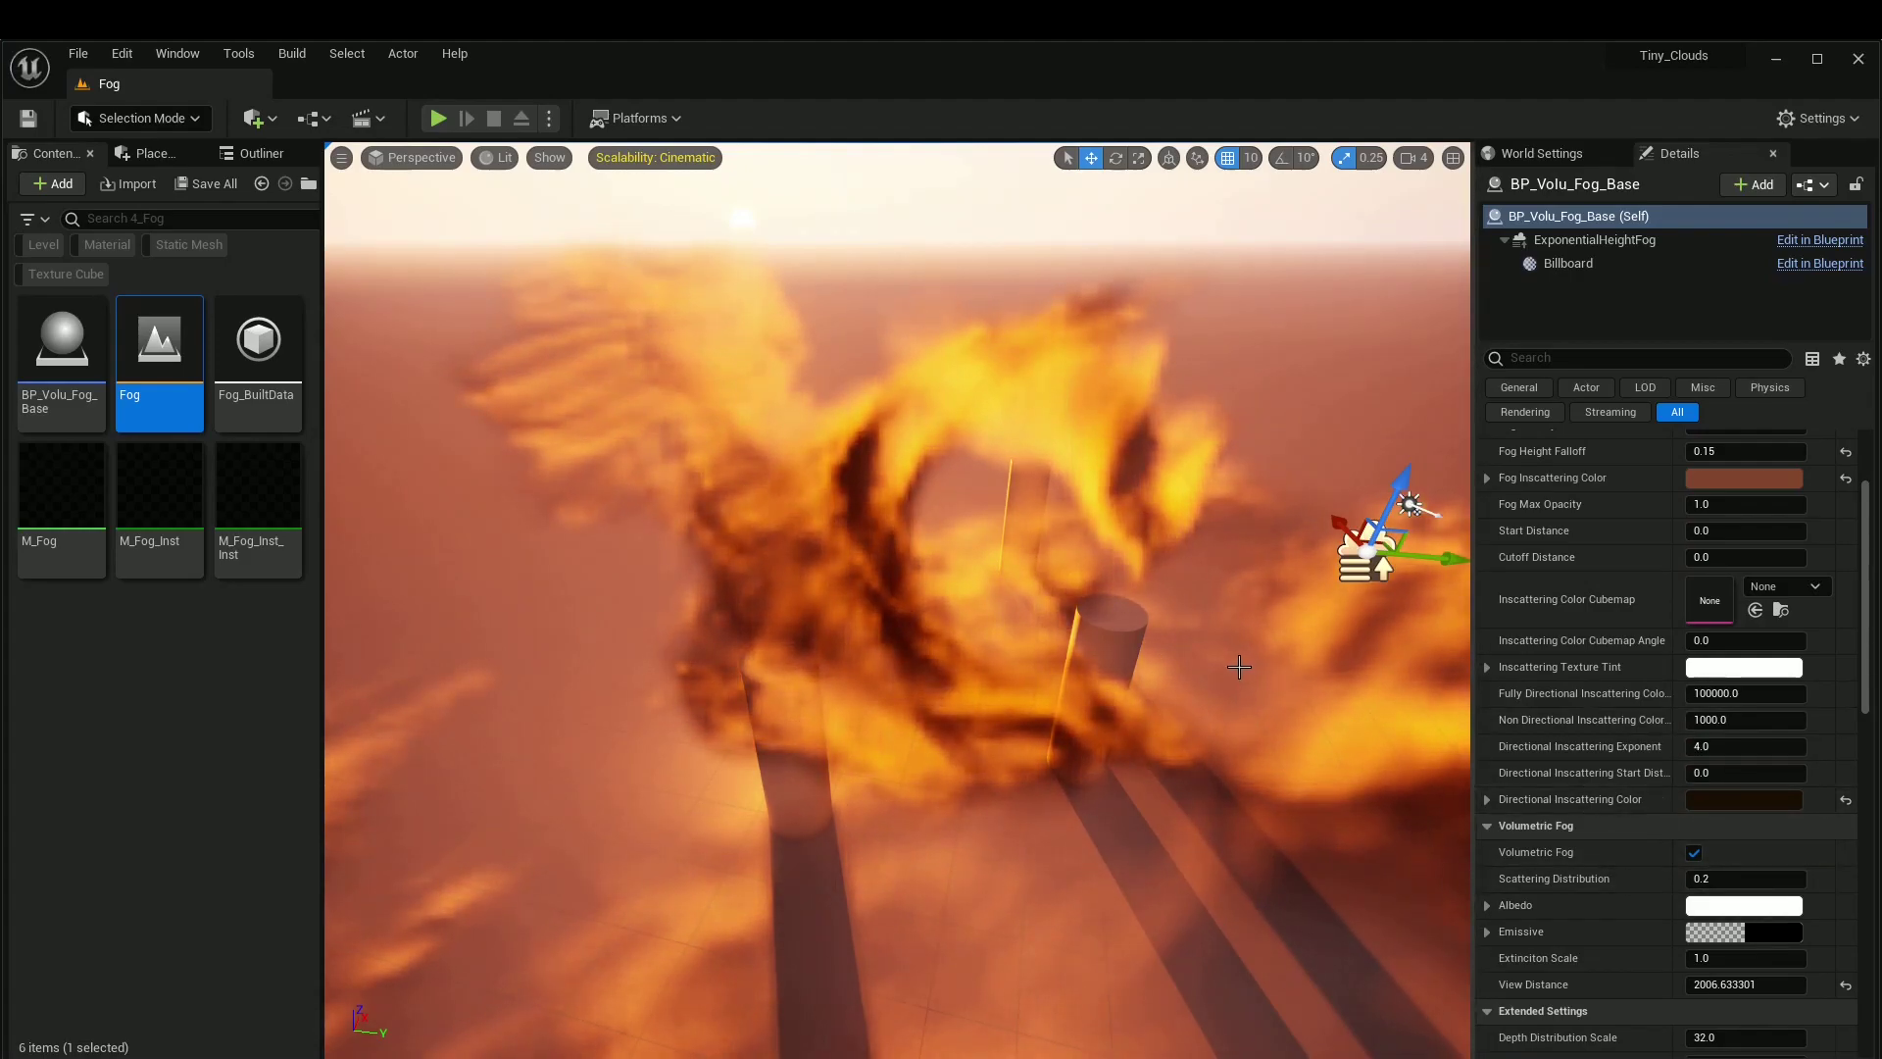
pyautogui.moveTo(1239, 666); pyautogui.dragTo(1239, 667, button='right')
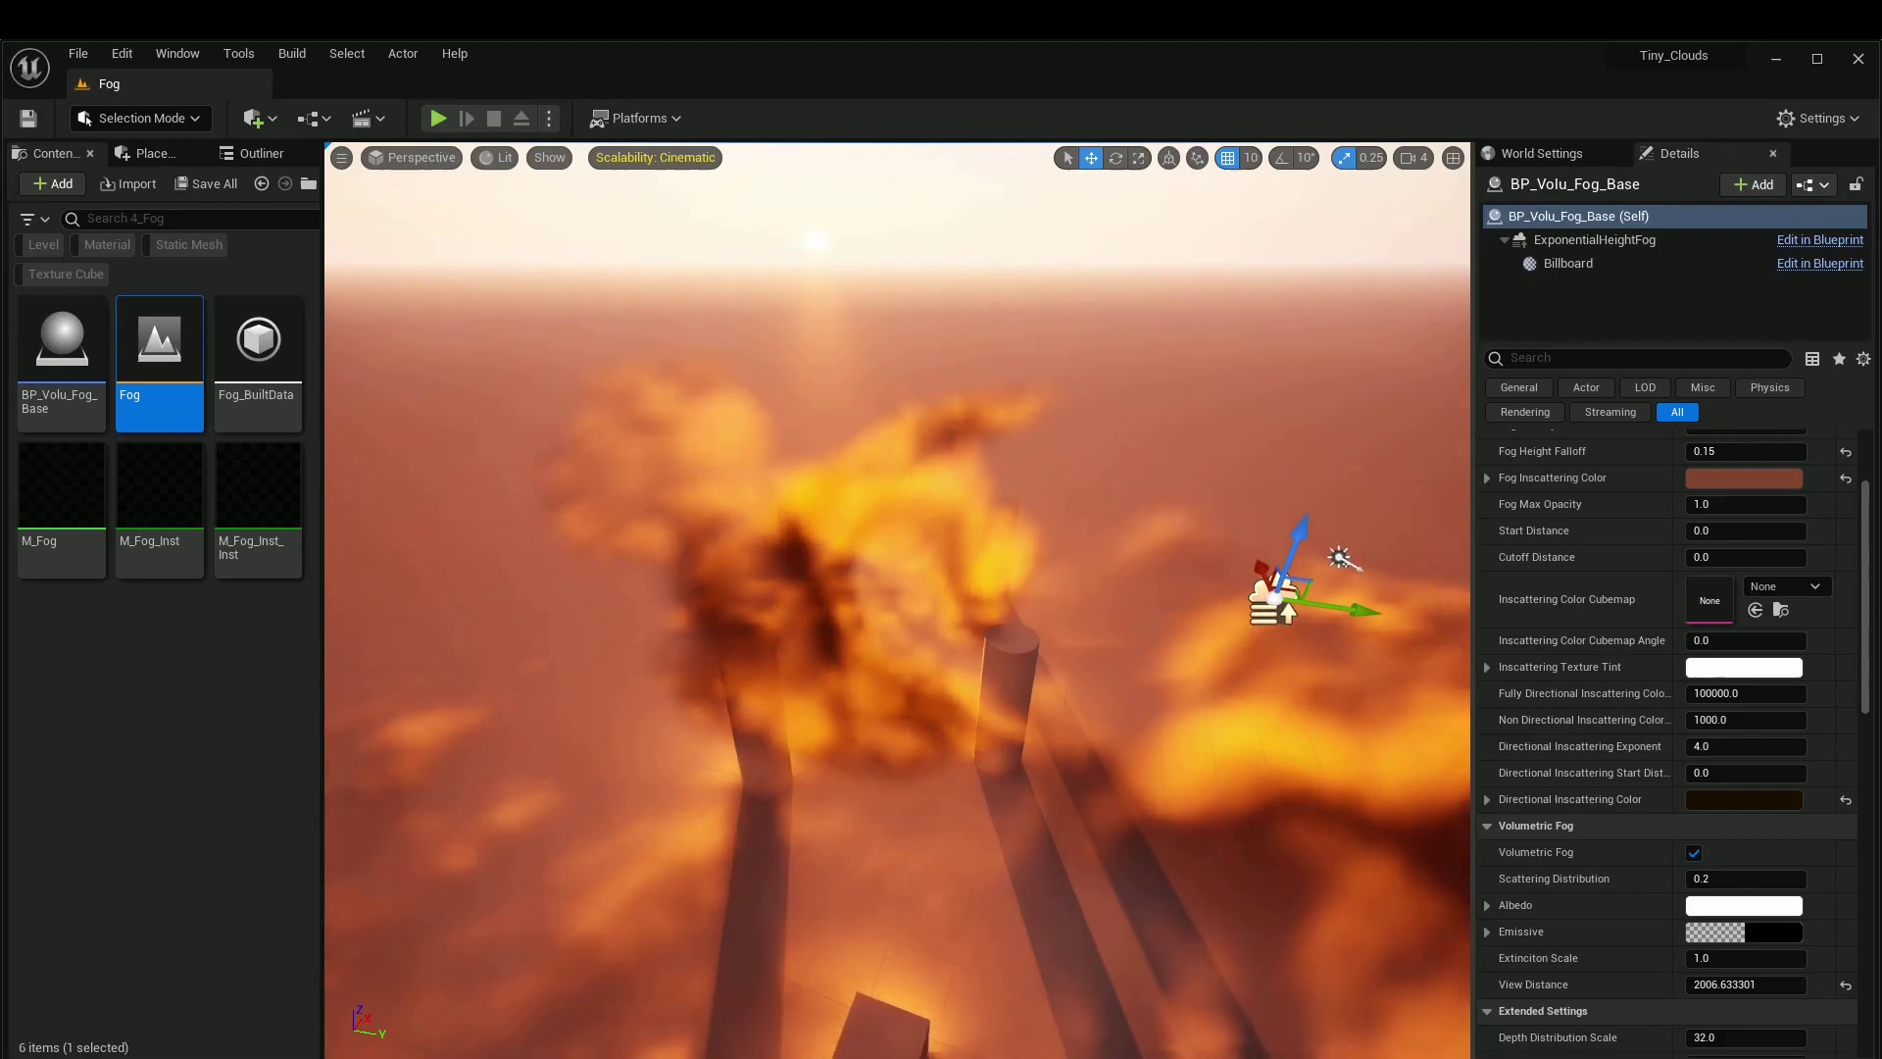
pyautogui.press('w')
pyautogui.moveTo(1029, 721); pyautogui.dragTo(1030, 721, button='right')
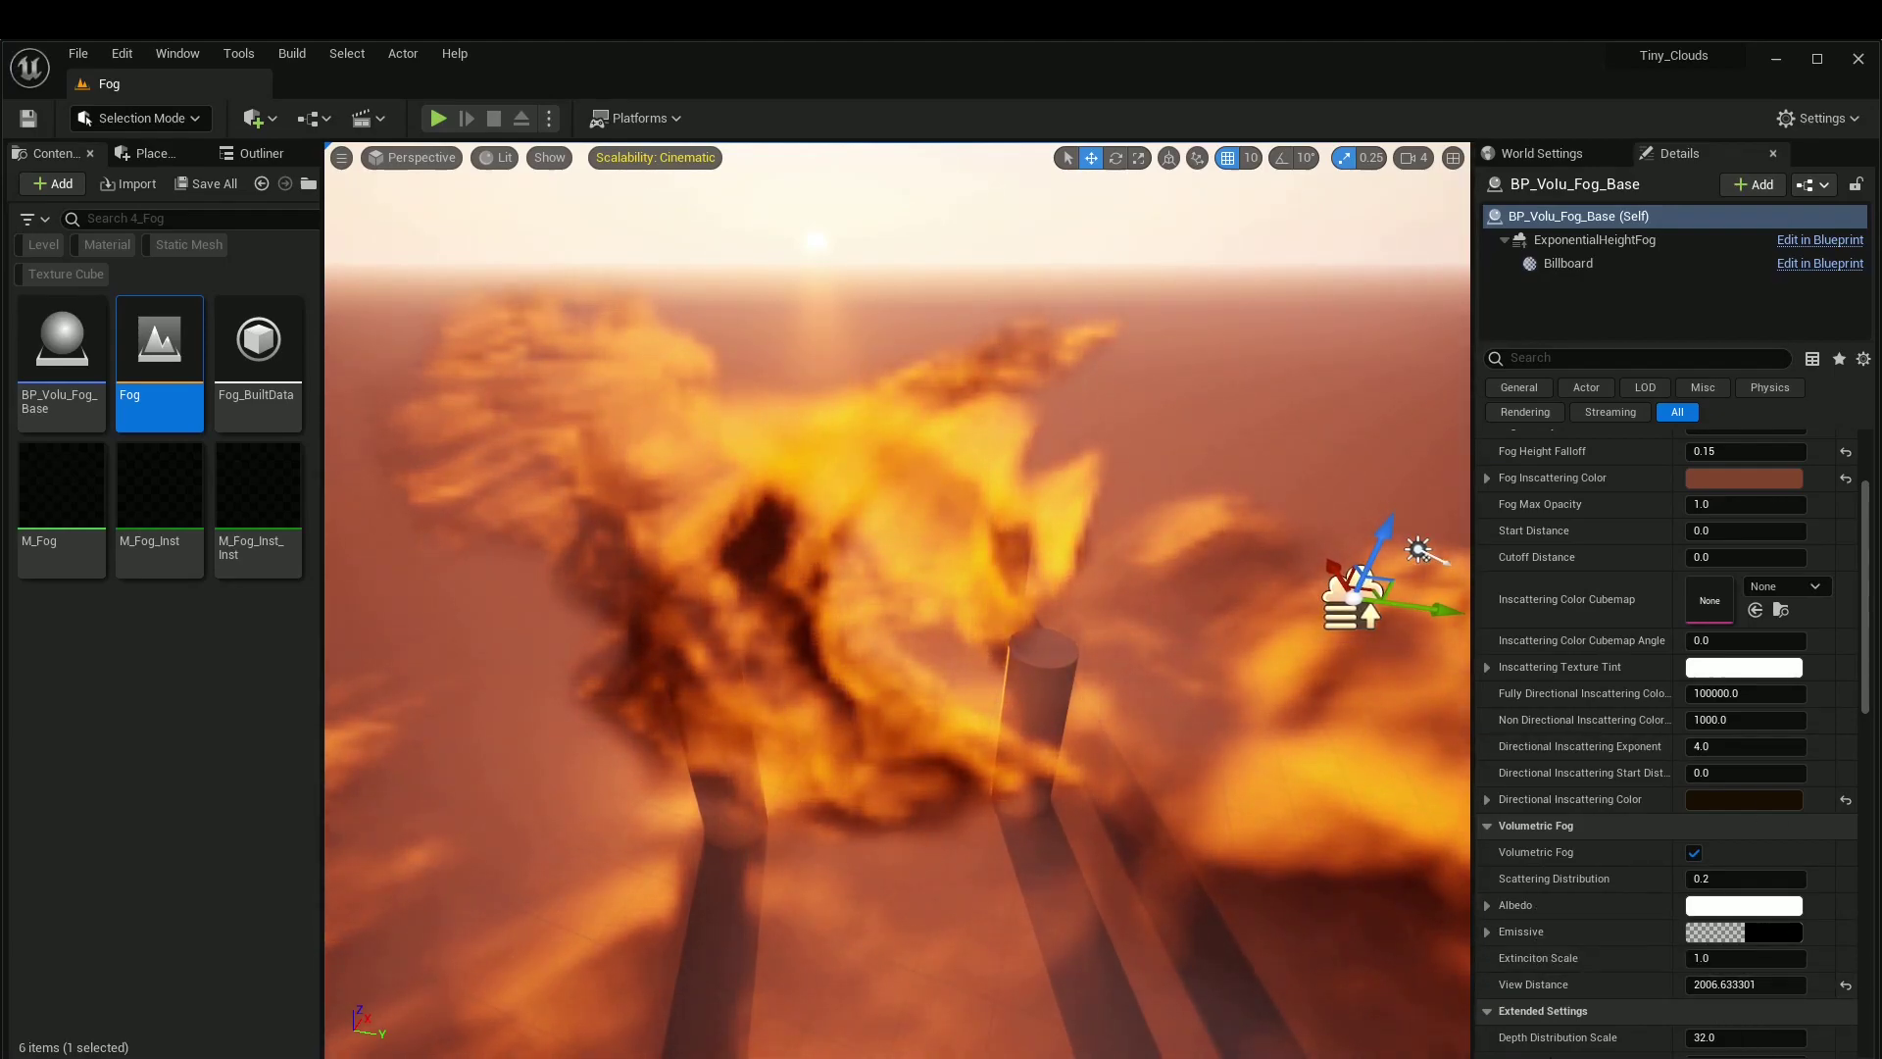
pyautogui.write('000')
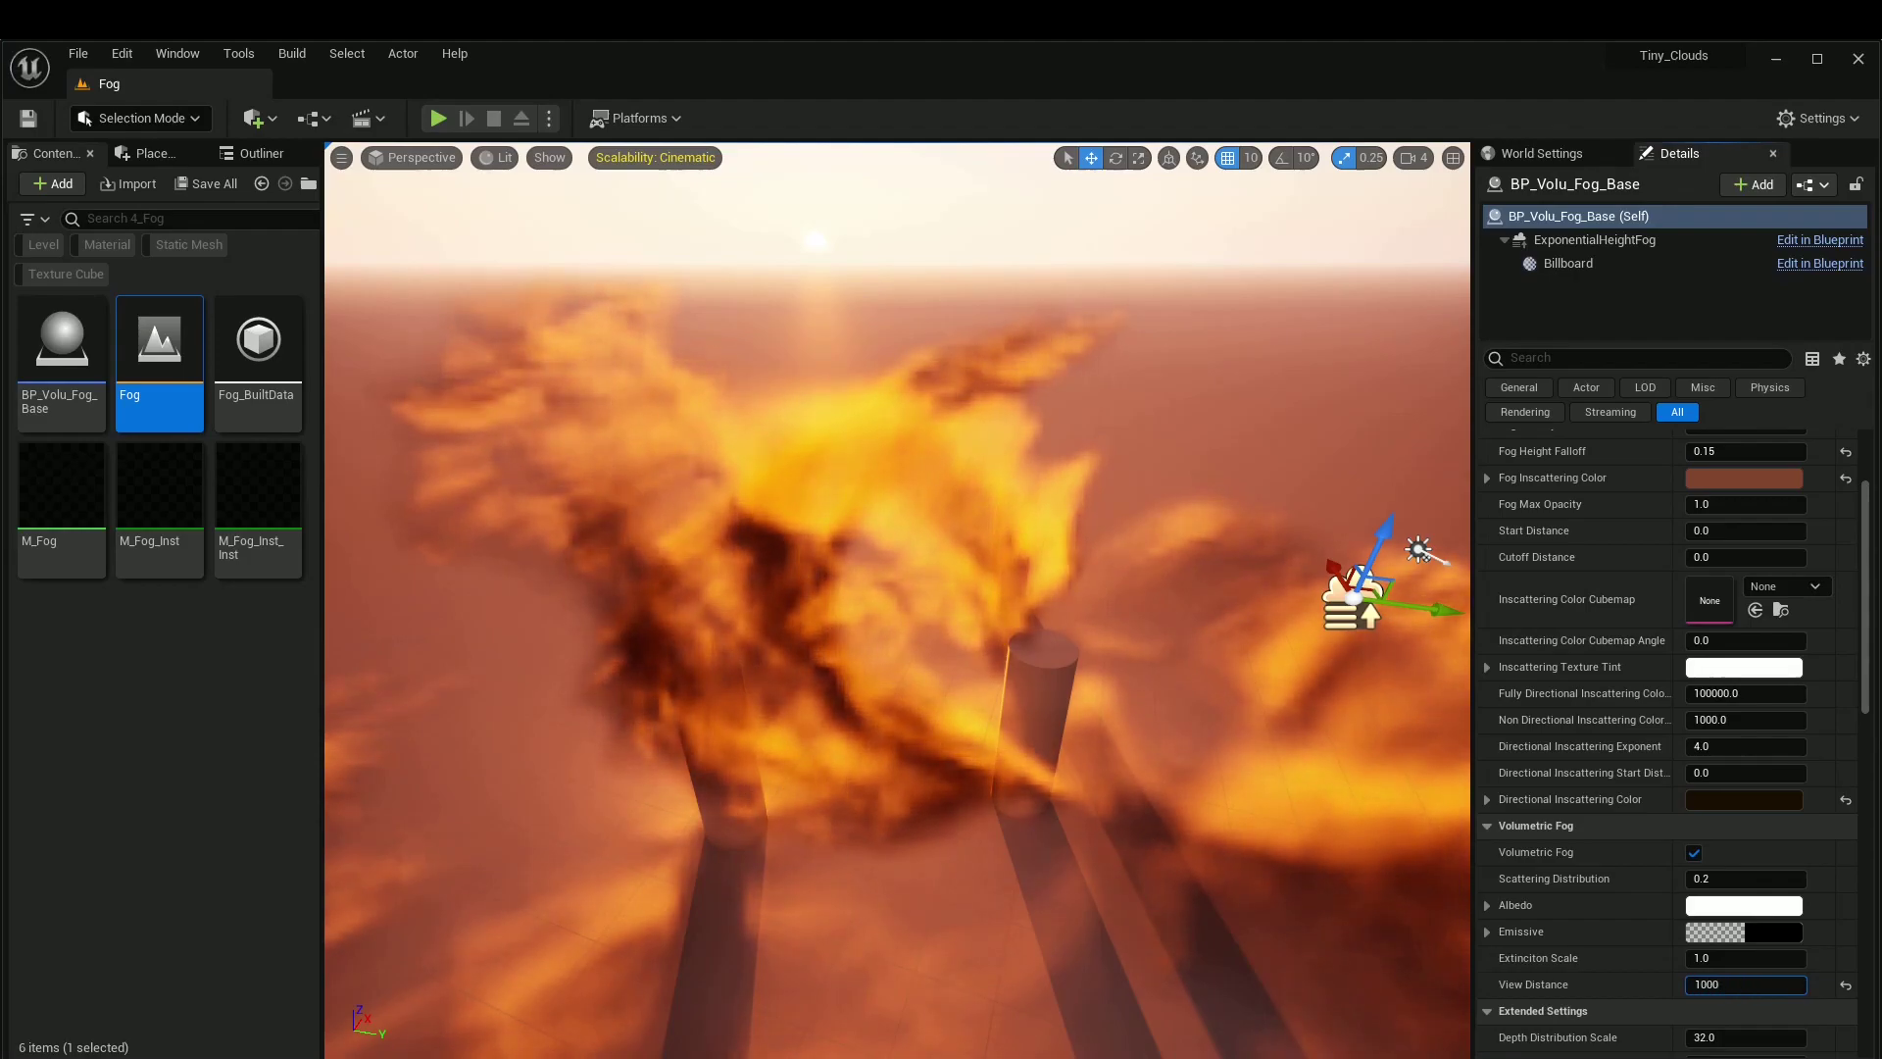
pyautogui.press('Return')
# Step: Select Cube7, move it down between the cylinders and scale it uniformly to 2.25
pyautogui.moveTo(1372, 834); pyautogui.dragTo(912, 824, button='right')
pyautogui.moveTo(1063, 483); pyautogui.dragTo(1103, 295, button='right')
pyautogui.click(1115, 486)
pyautogui.moveTo(1115, 485); pyautogui.dragTo(1167, 534, button='right')
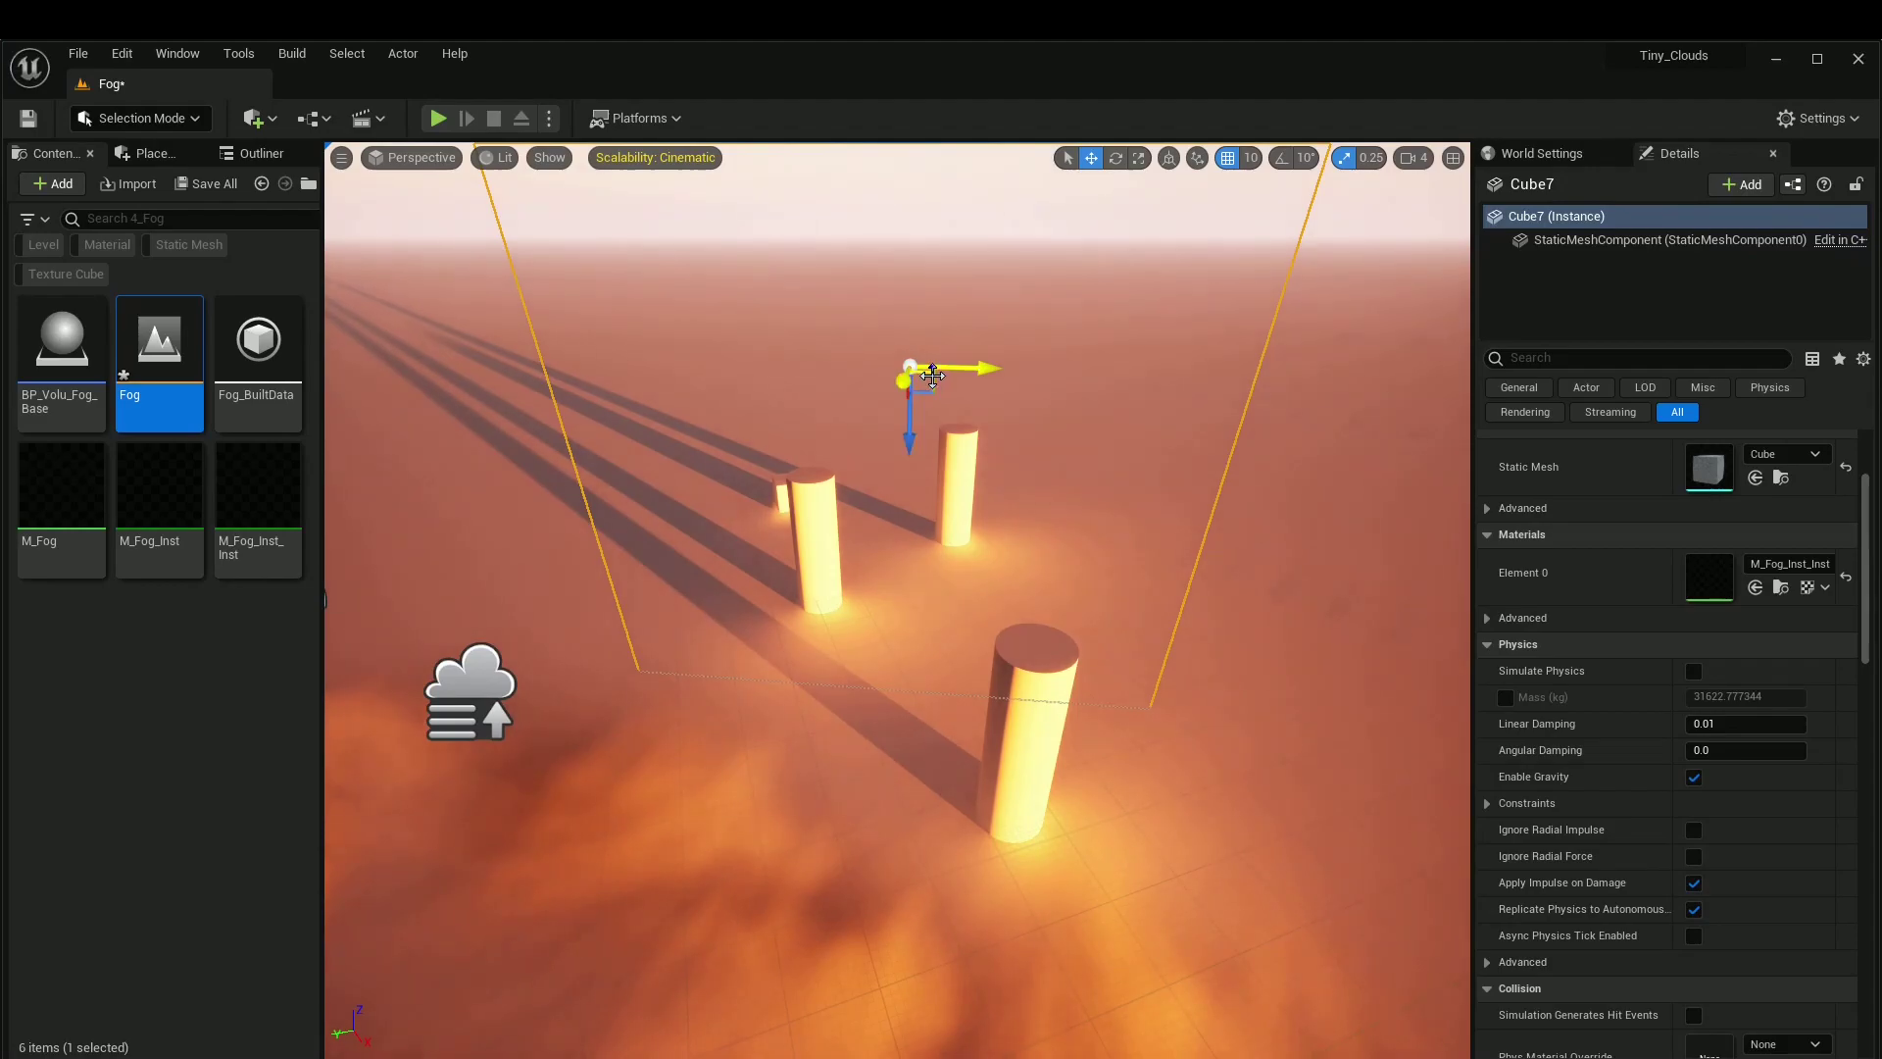
pyautogui.moveTo(932, 376); pyautogui.dragTo(980, 613)
pyautogui.press('space')
pyautogui.press('space')
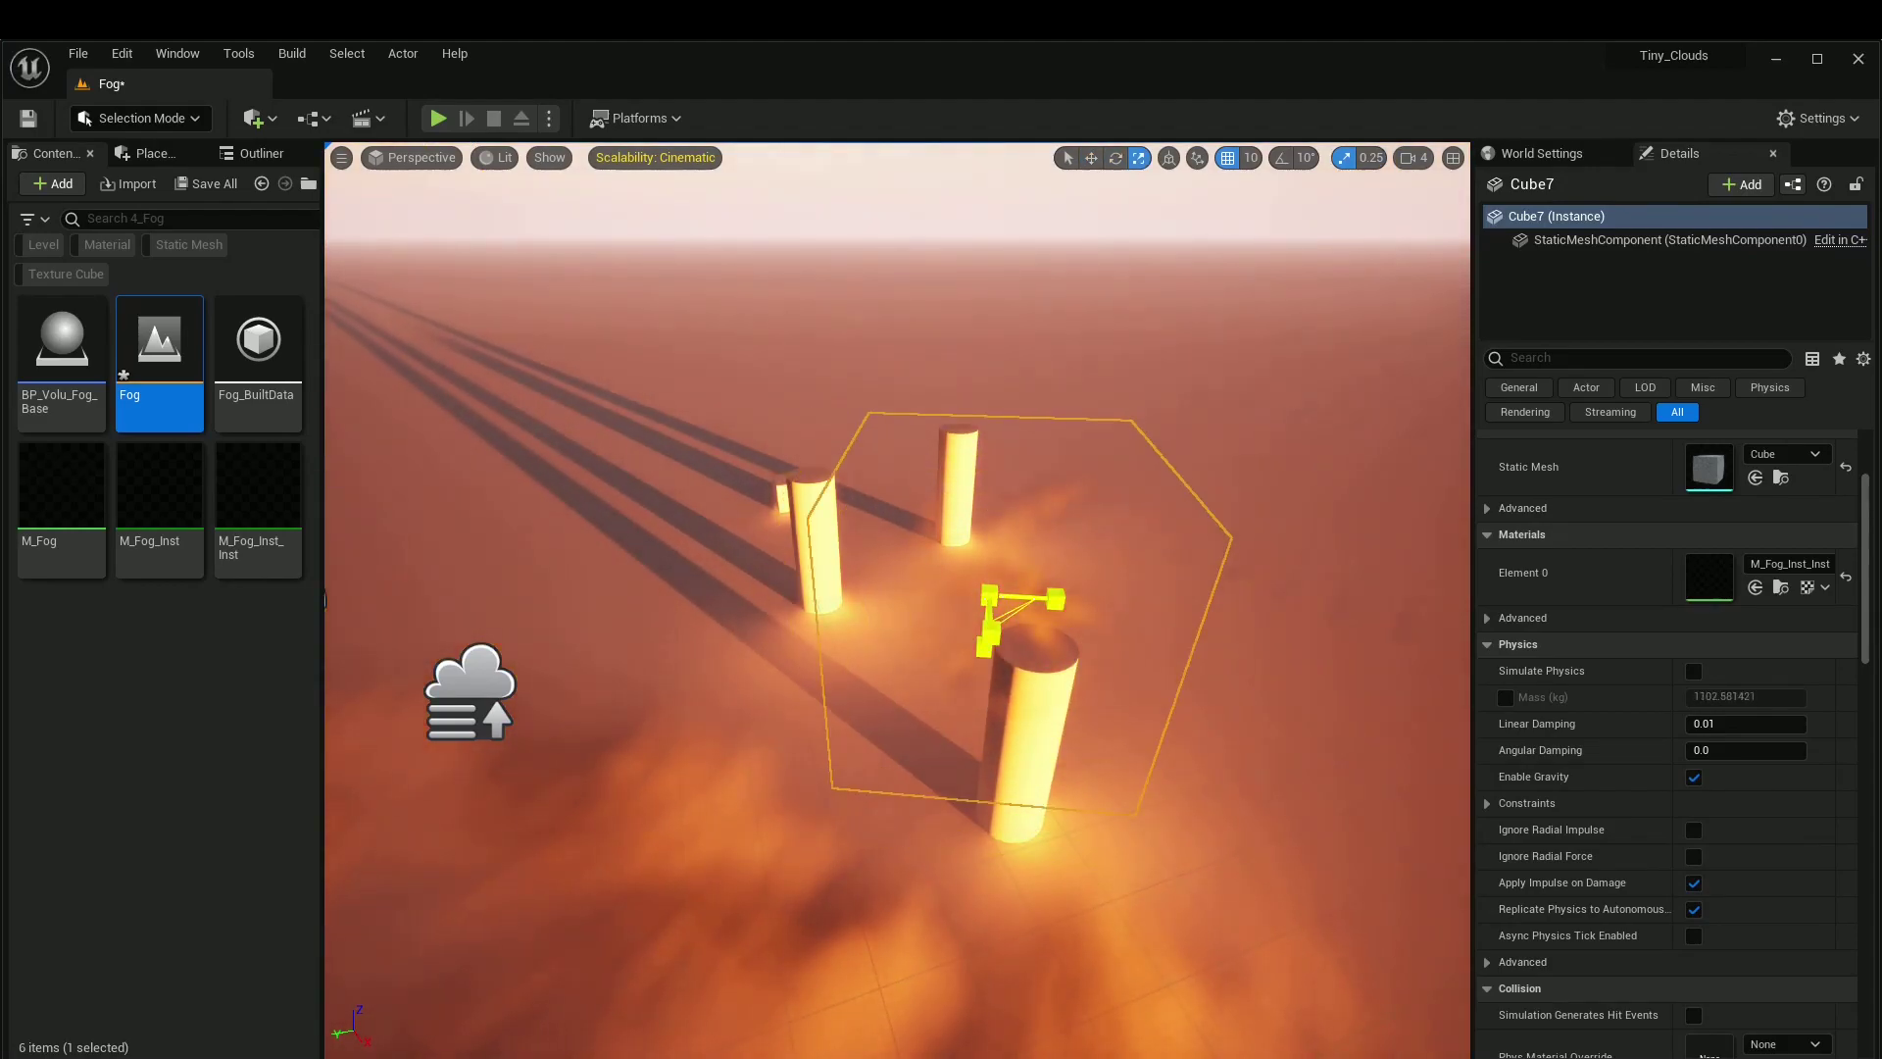
# Step: Move Cube7 past the cylinders onto the open floor area, carrying the view along with it
pyautogui.moveTo(997, 597); pyautogui.dragTo(725, 618, button='right')
pyautogui.press('space')
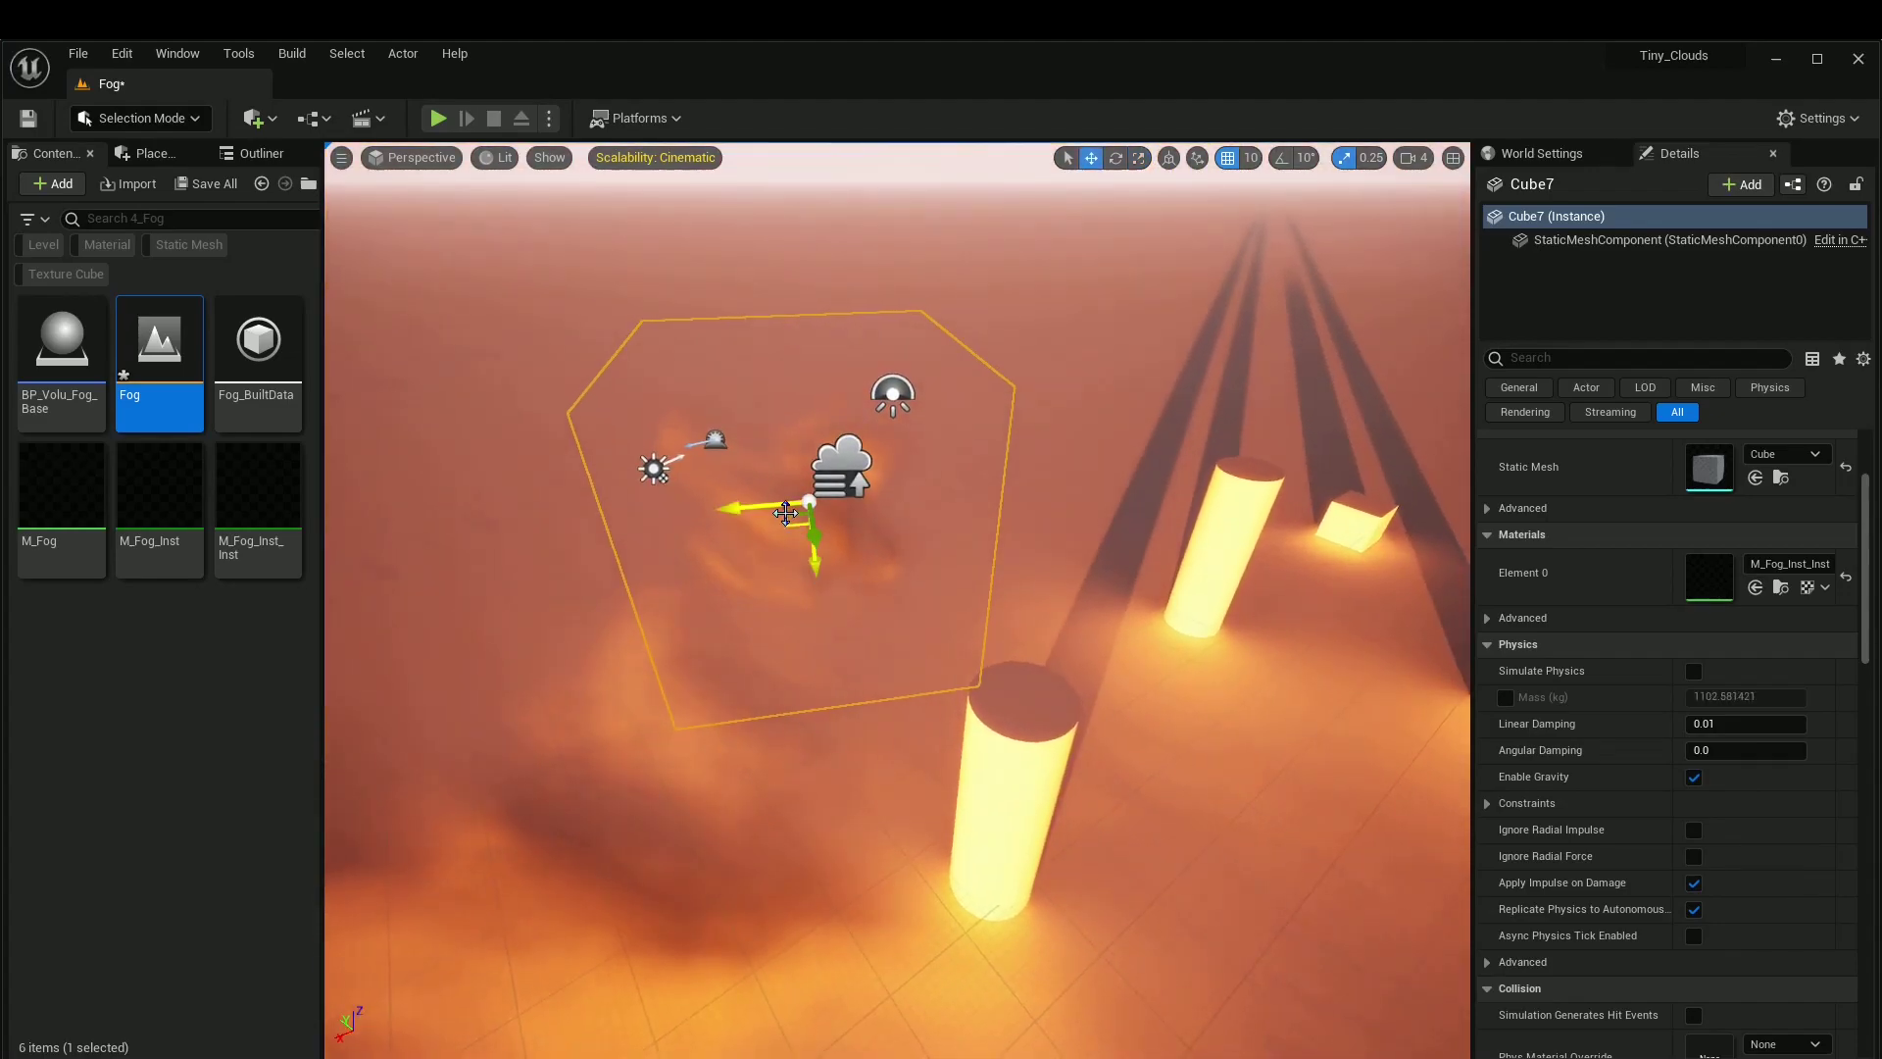
pyautogui.moveTo(794, 512); pyautogui.dragTo(1115, 660)
pyautogui.moveTo(1115, 658); pyautogui.dragTo(1040, 628, button='right')
pyautogui.press('w')
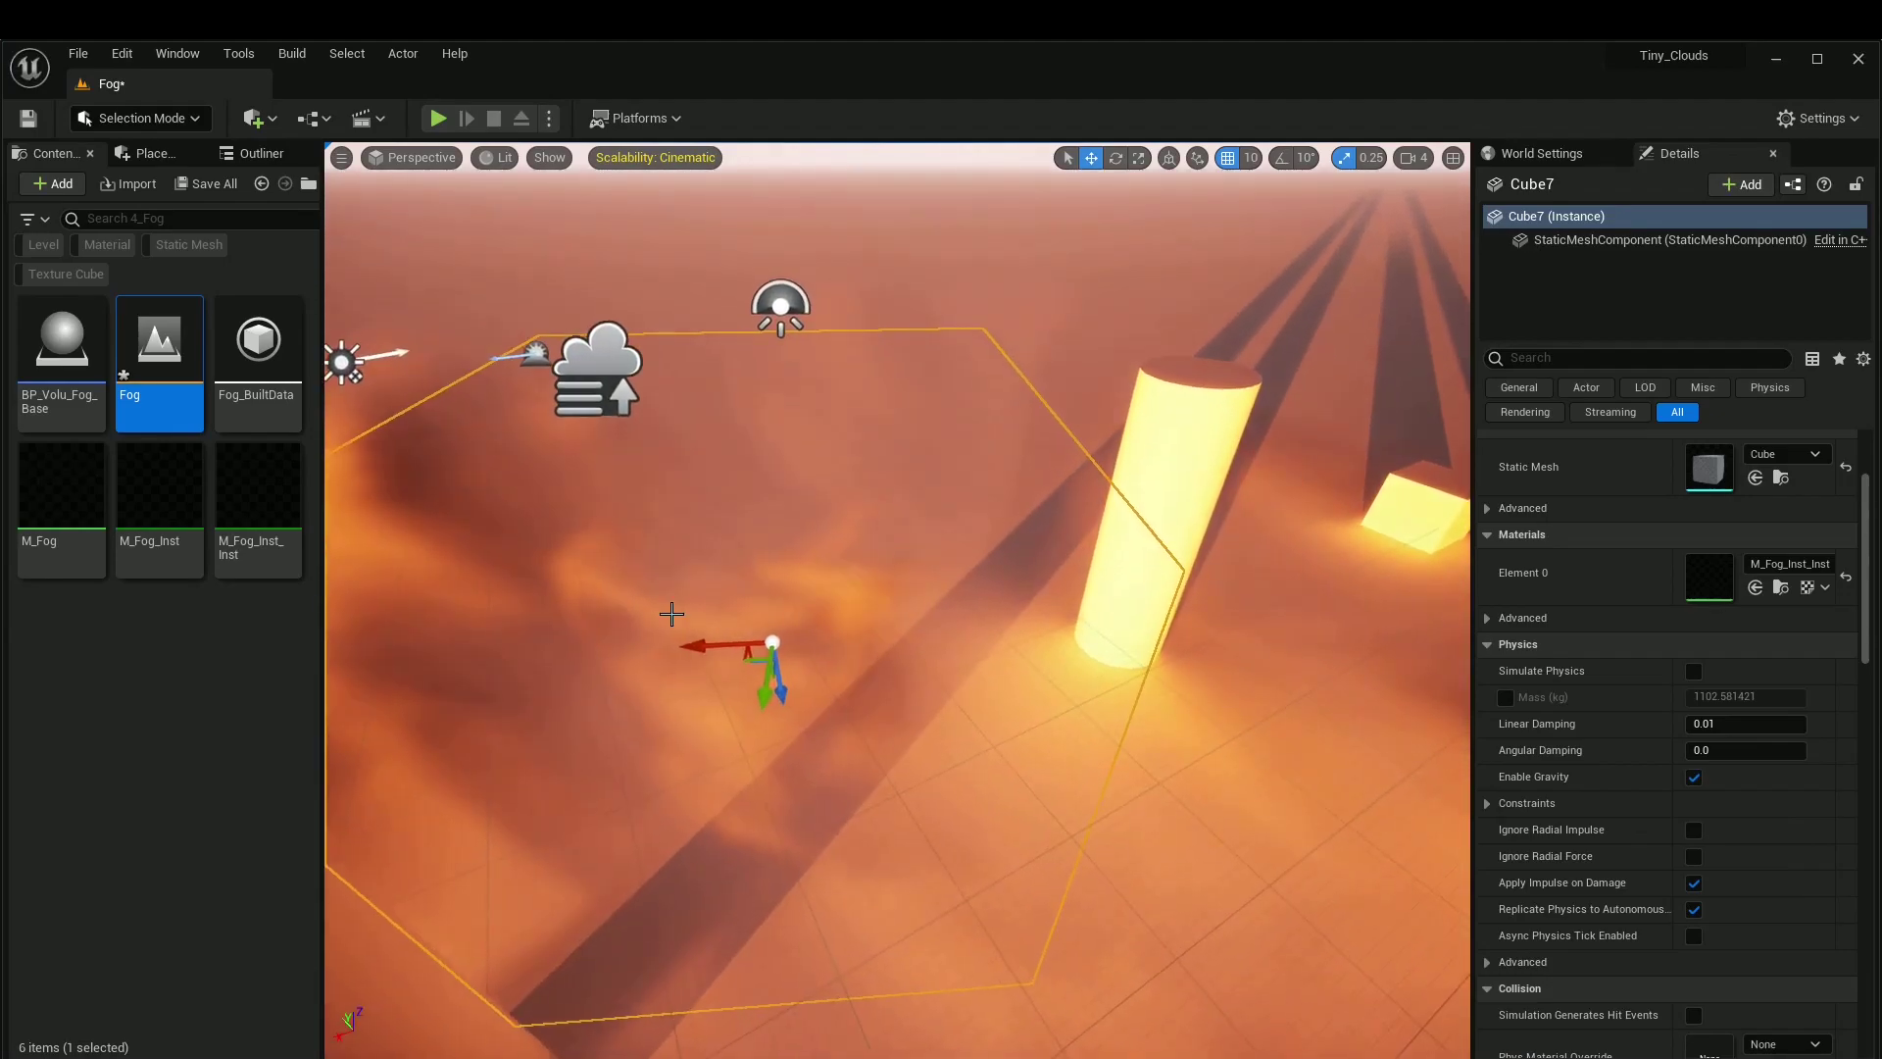
pyautogui.moveTo(744, 657); pyautogui.dragTo(1094, 623)
pyautogui.moveTo(1094, 623); pyautogui.dragTo(1142, 636, button='right')
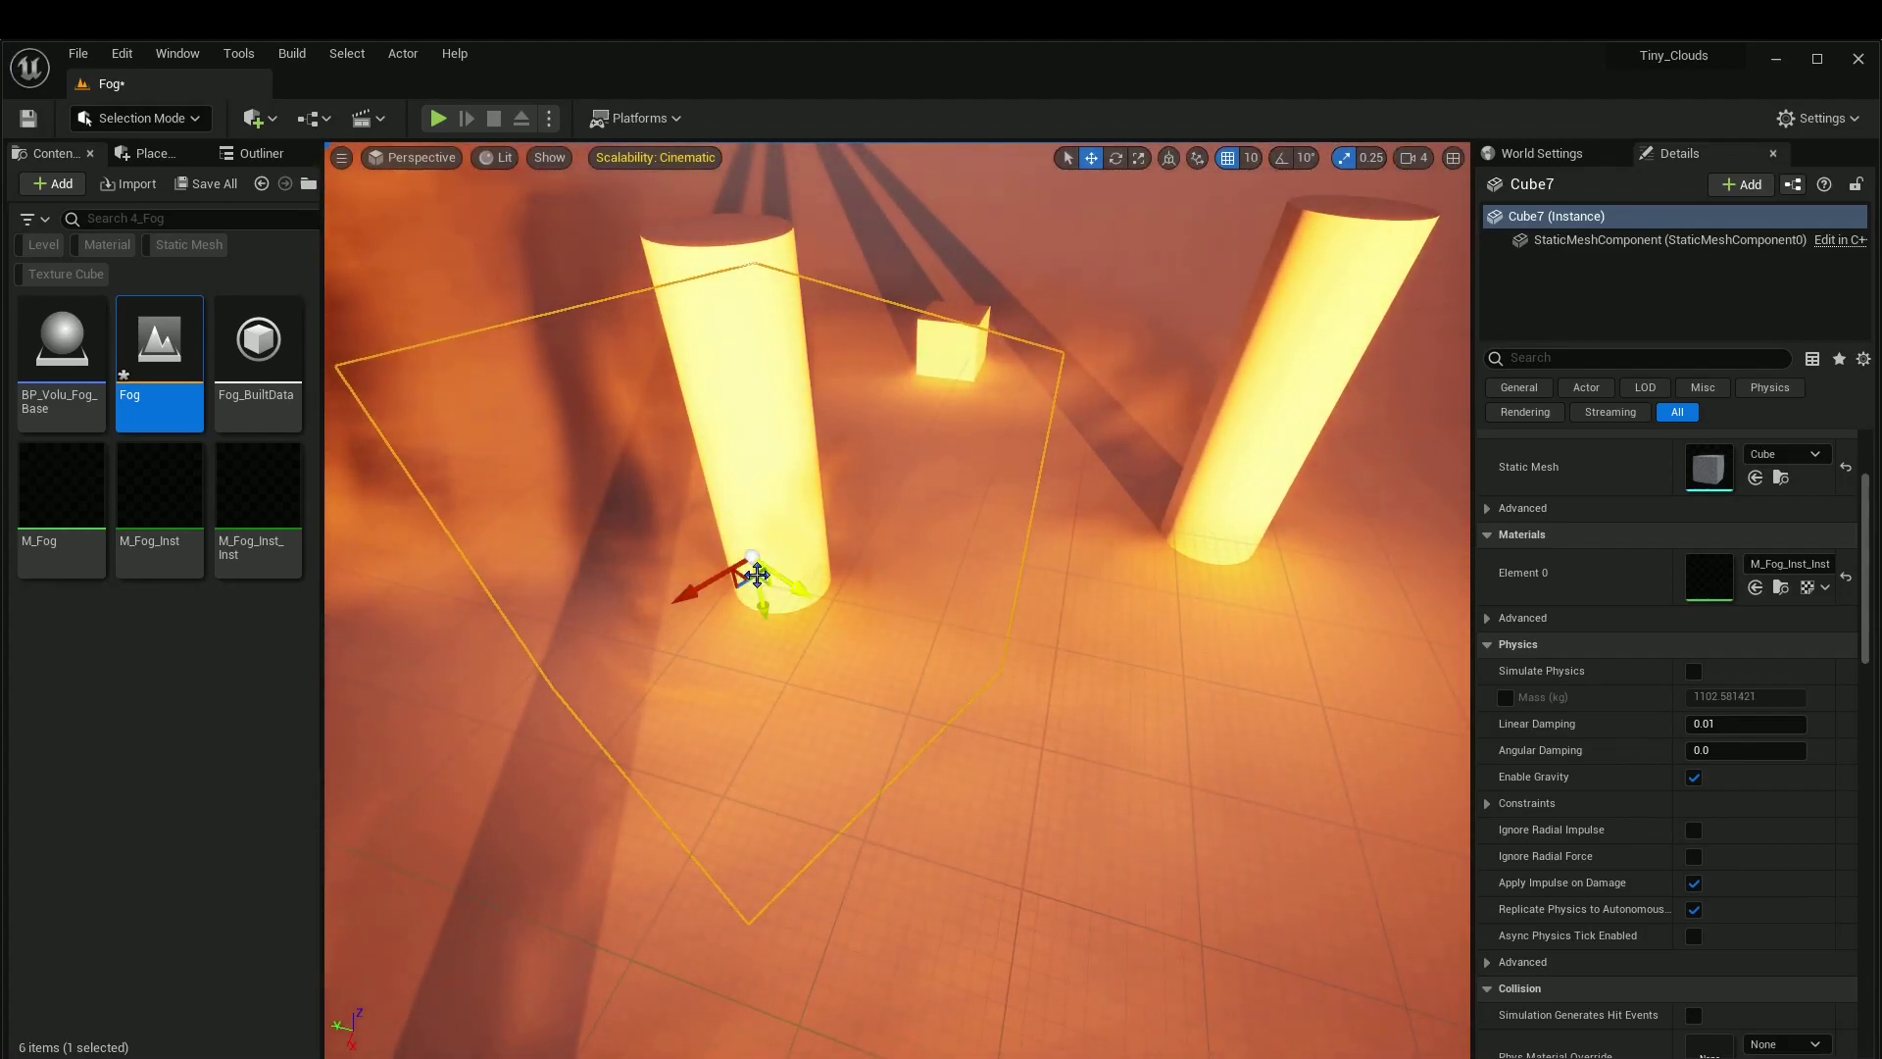
pyautogui.keyDown('shift'); pyautogui.moveTo(775, 574); pyautogui.dragTo(965, 696); pyautogui.keyUp('shift')
pyautogui.keyDown('shift'); pyautogui.moveTo(764, 607); pyautogui.dragTo(776, 676); pyautogui.keyUp('shift')
# Step: Preview the Cube7 cloud without editor overlays and raise the cube above the floor
pyautogui.moveTo(1059, 466); pyautogui.dragTo(1014, 490, button='right')
pyautogui.press('g')
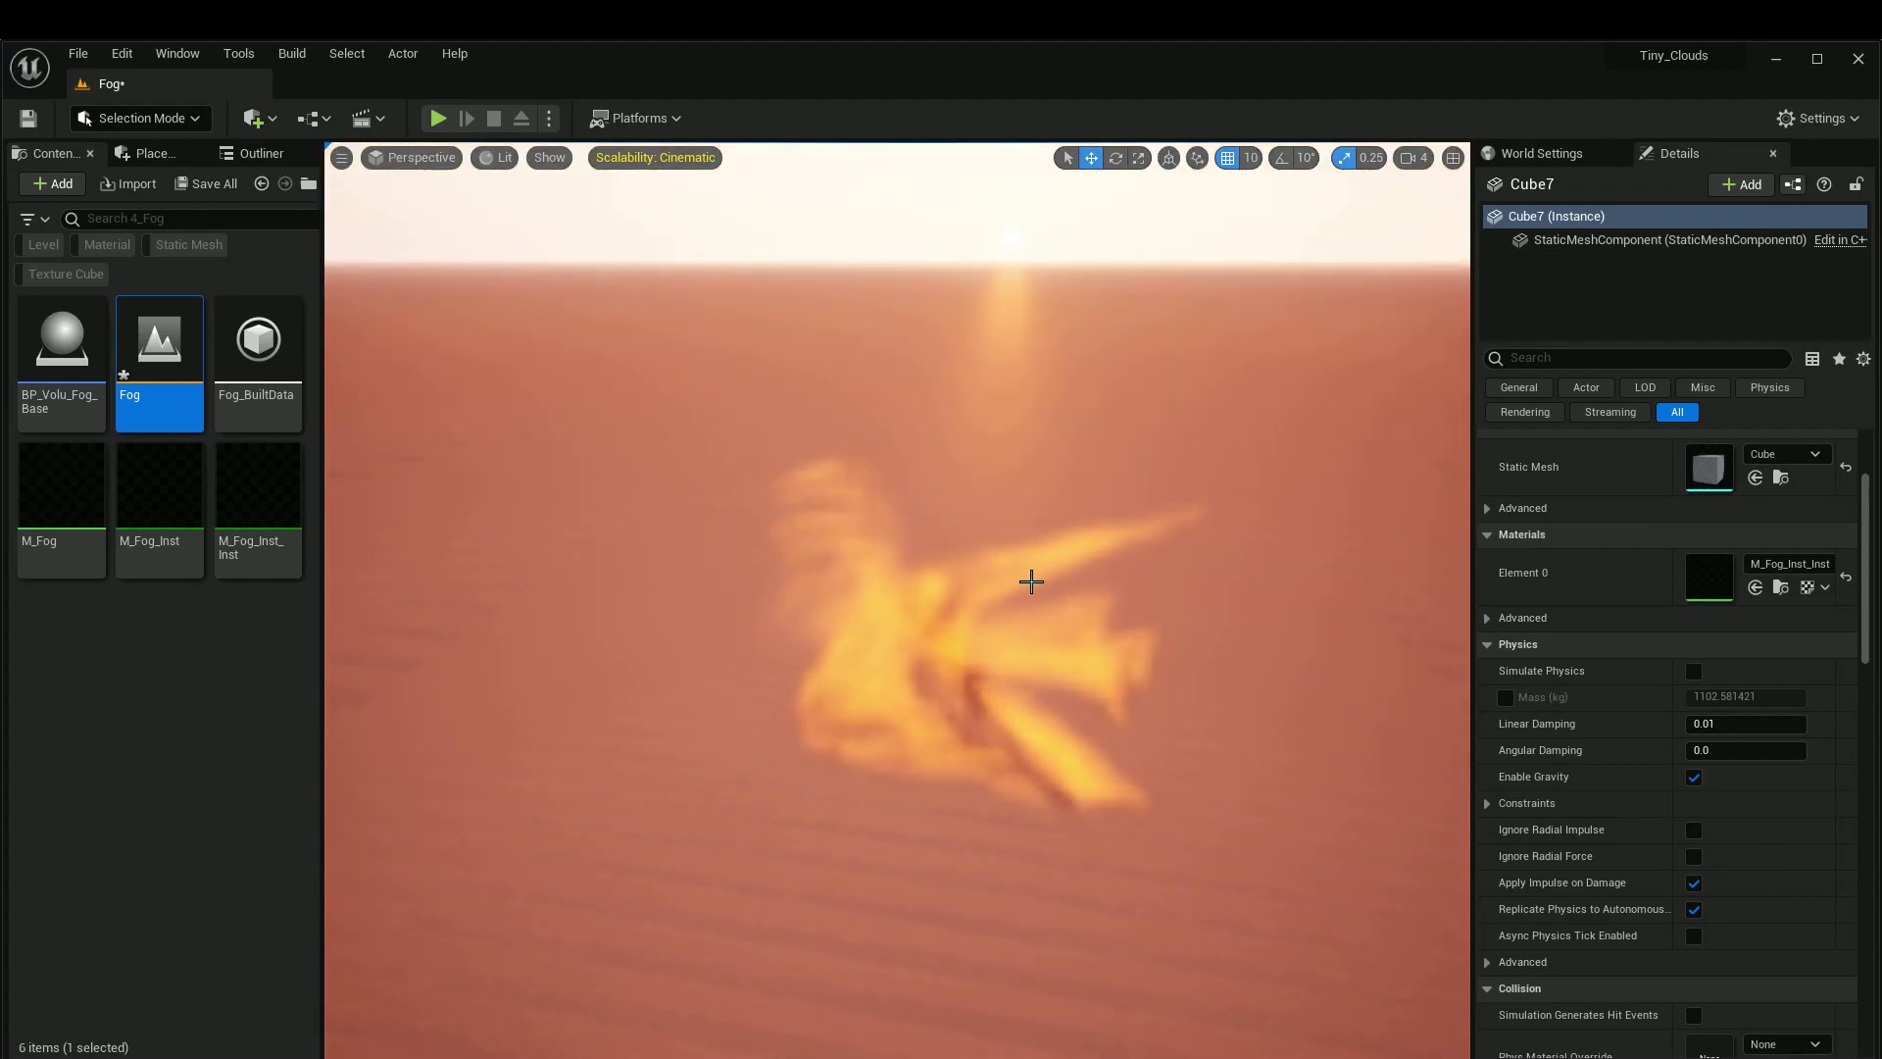
pyautogui.moveTo(1029, 584); pyautogui.dragTo(1078, 638, button='right')
pyautogui.moveTo(811, 456); pyautogui.dragTo(808, 416)
pyautogui.moveTo(817, 500); pyautogui.dragTo(810, 390)
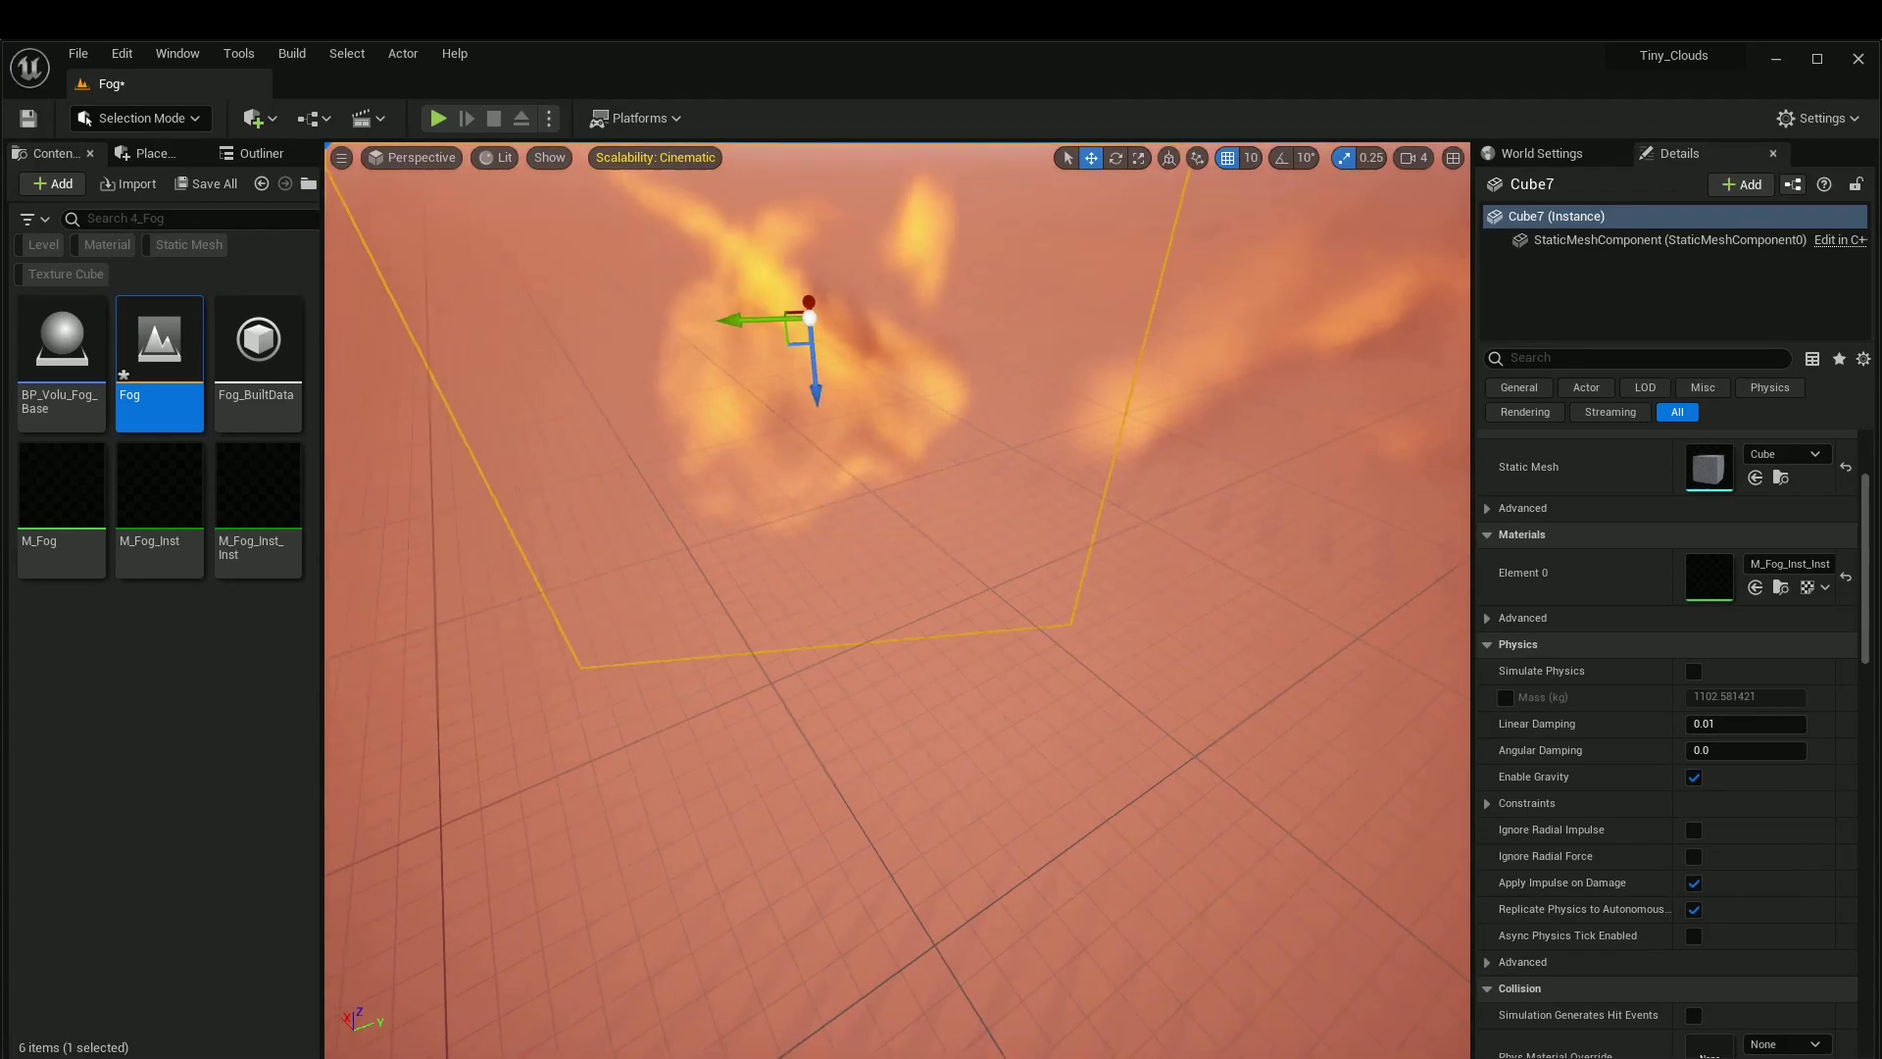
pyautogui.moveTo(810, 390); pyautogui.dragTo(769, 284, button='right')
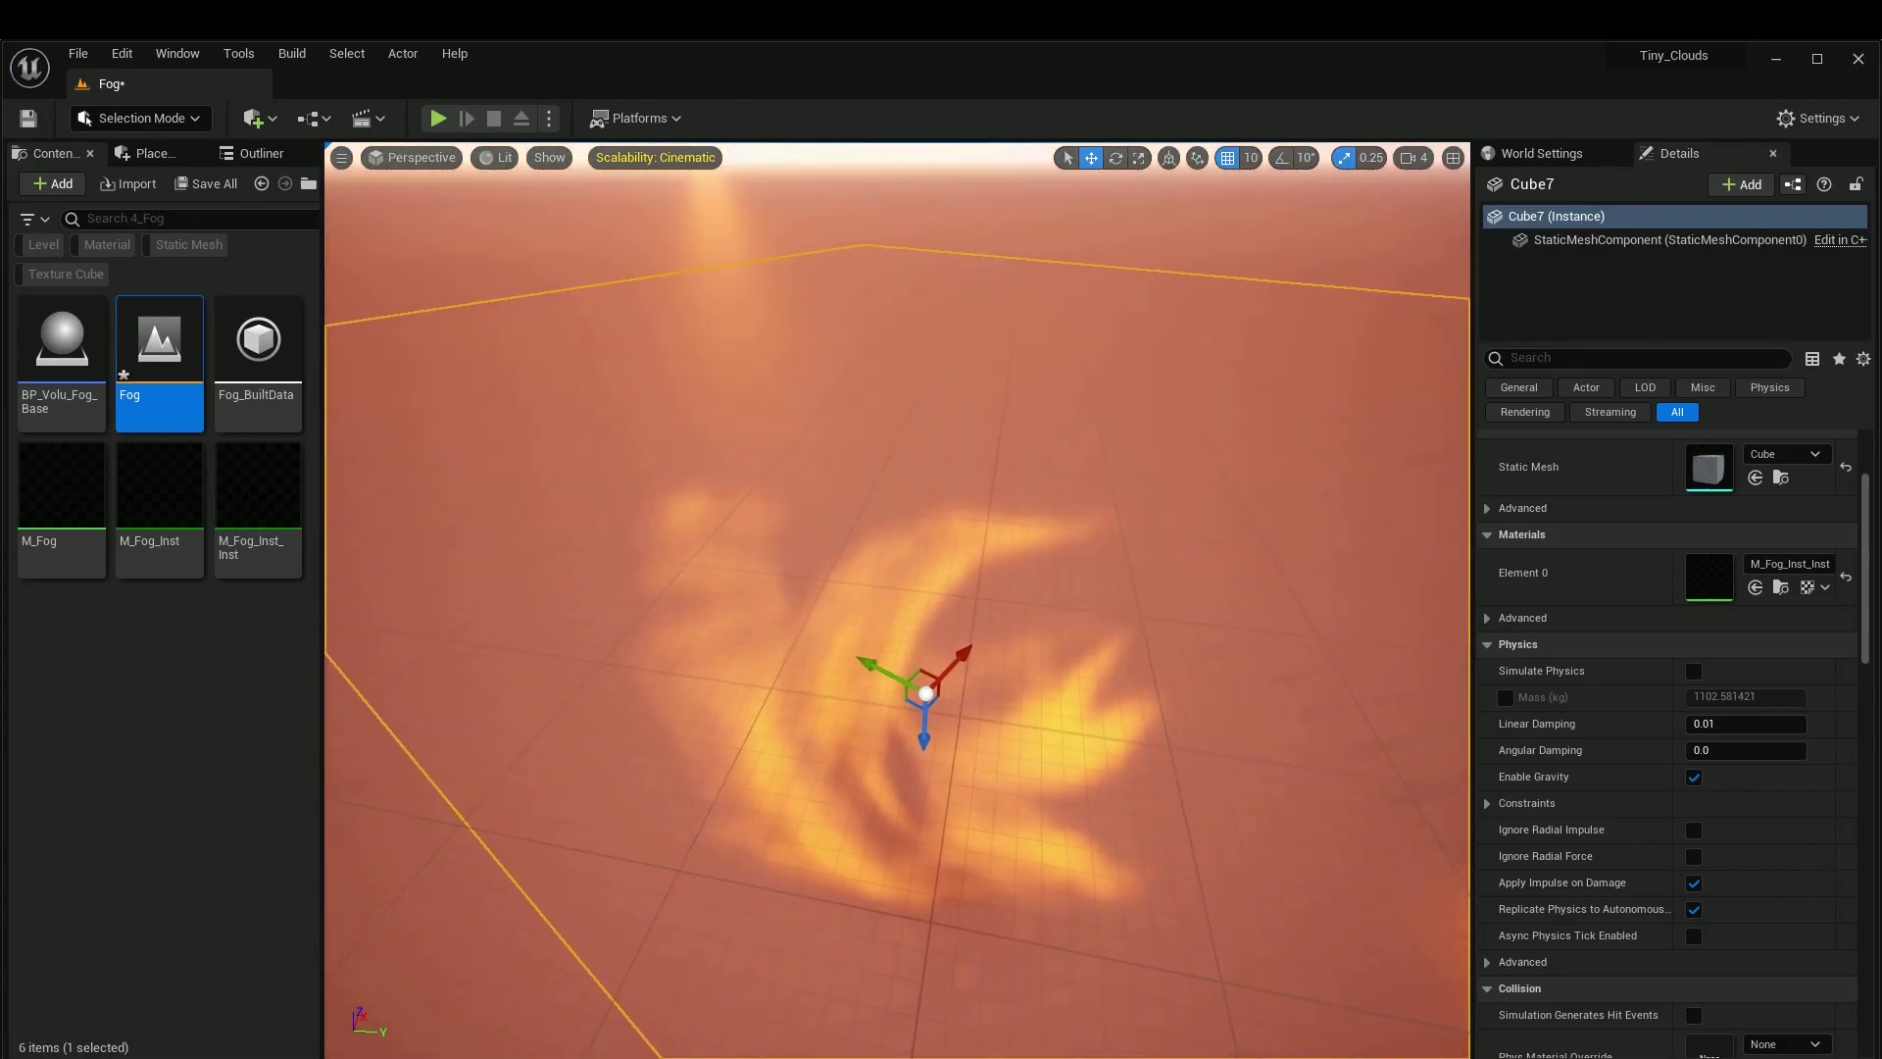
# Step: Select BP_Volu_Fog_Base in the actor list and set its View Distance to 500
pyautogui.click(255, 154)
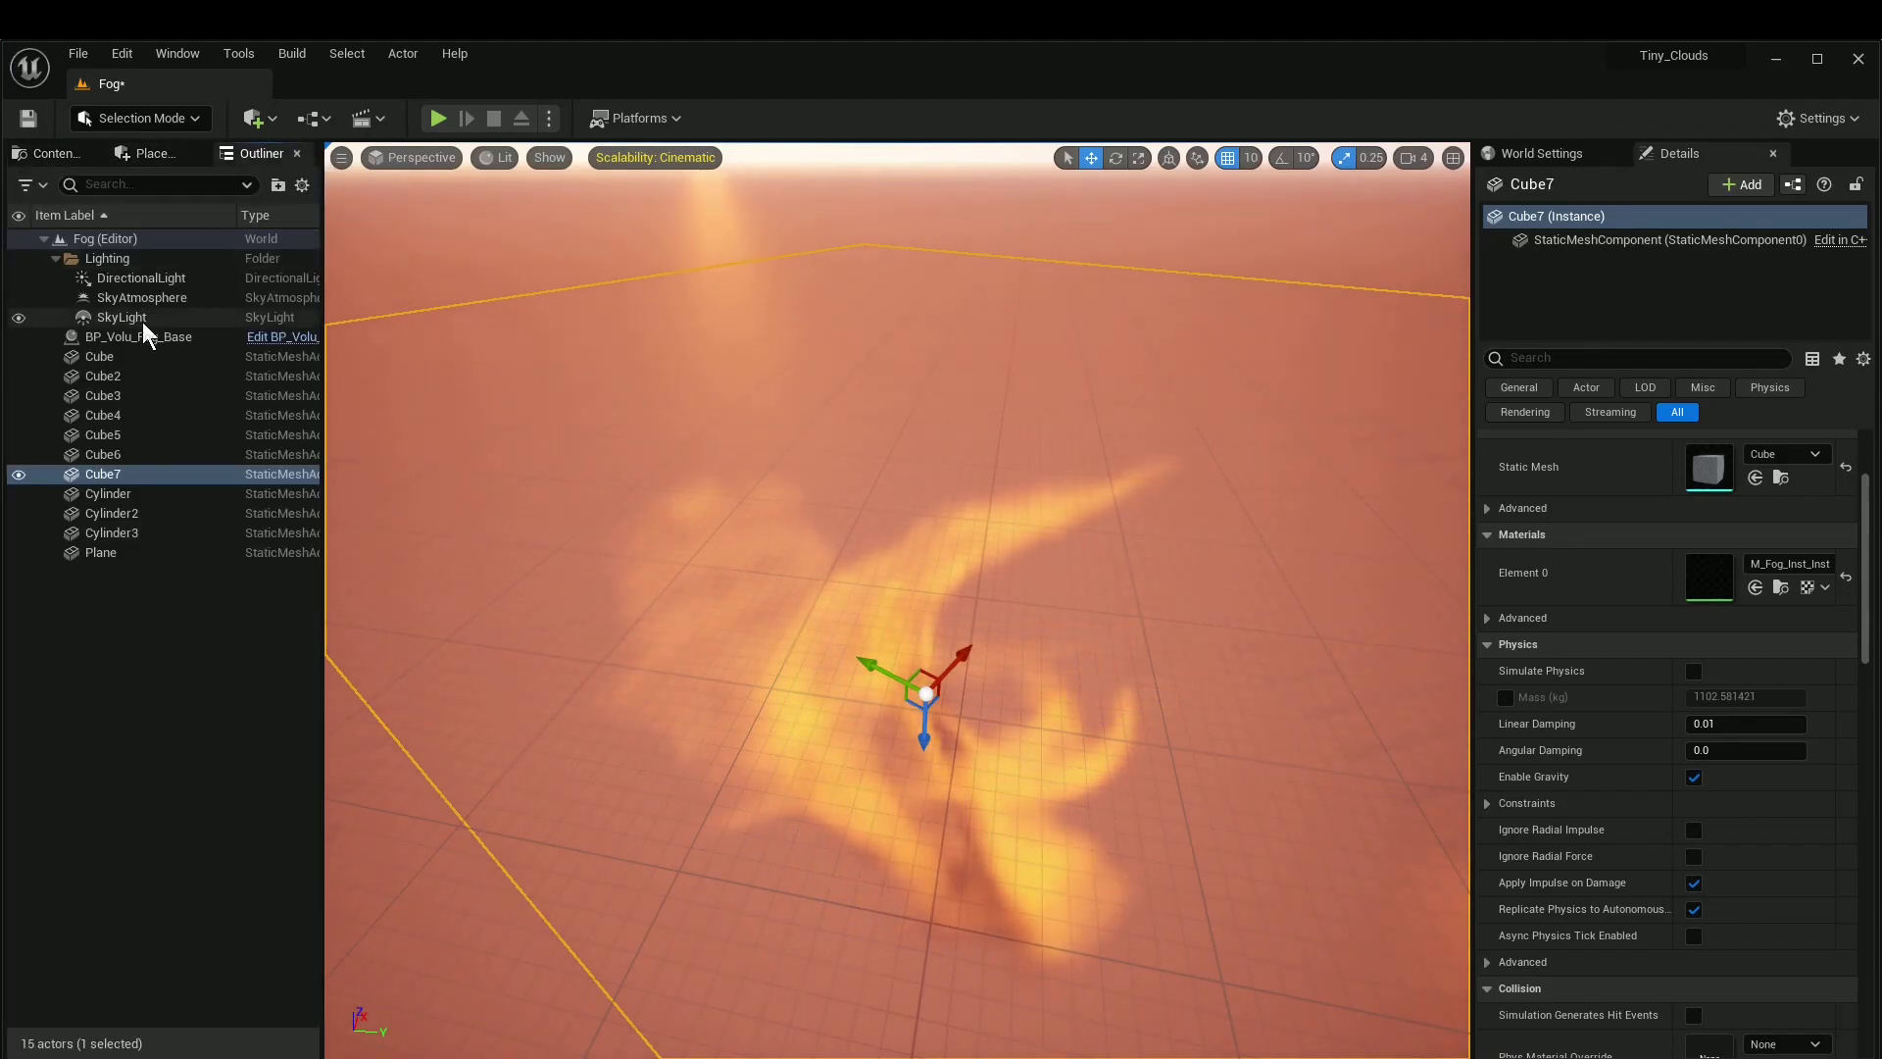
pyautogui.click(187, 338)
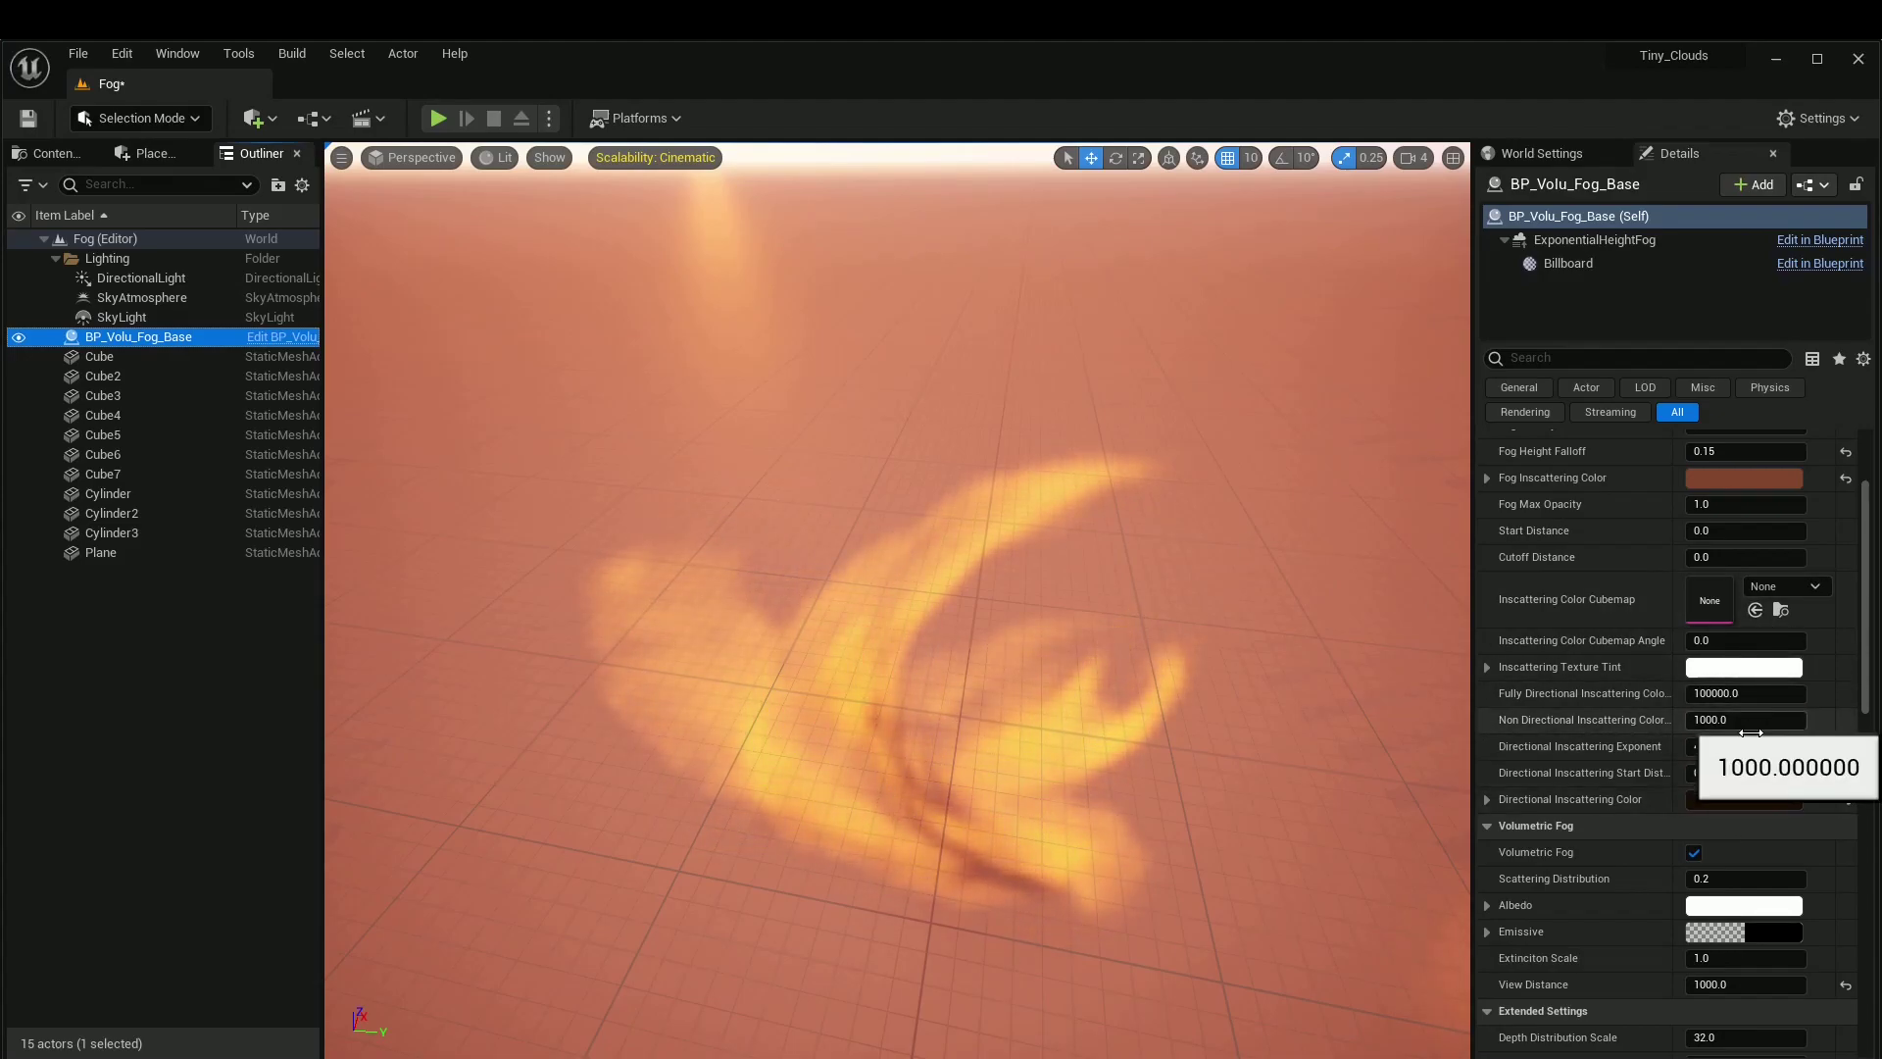
pyautogui.scroll(-3, 1765, 814)
pyautogui.click(1745, 836)
pyautogui.write('500')
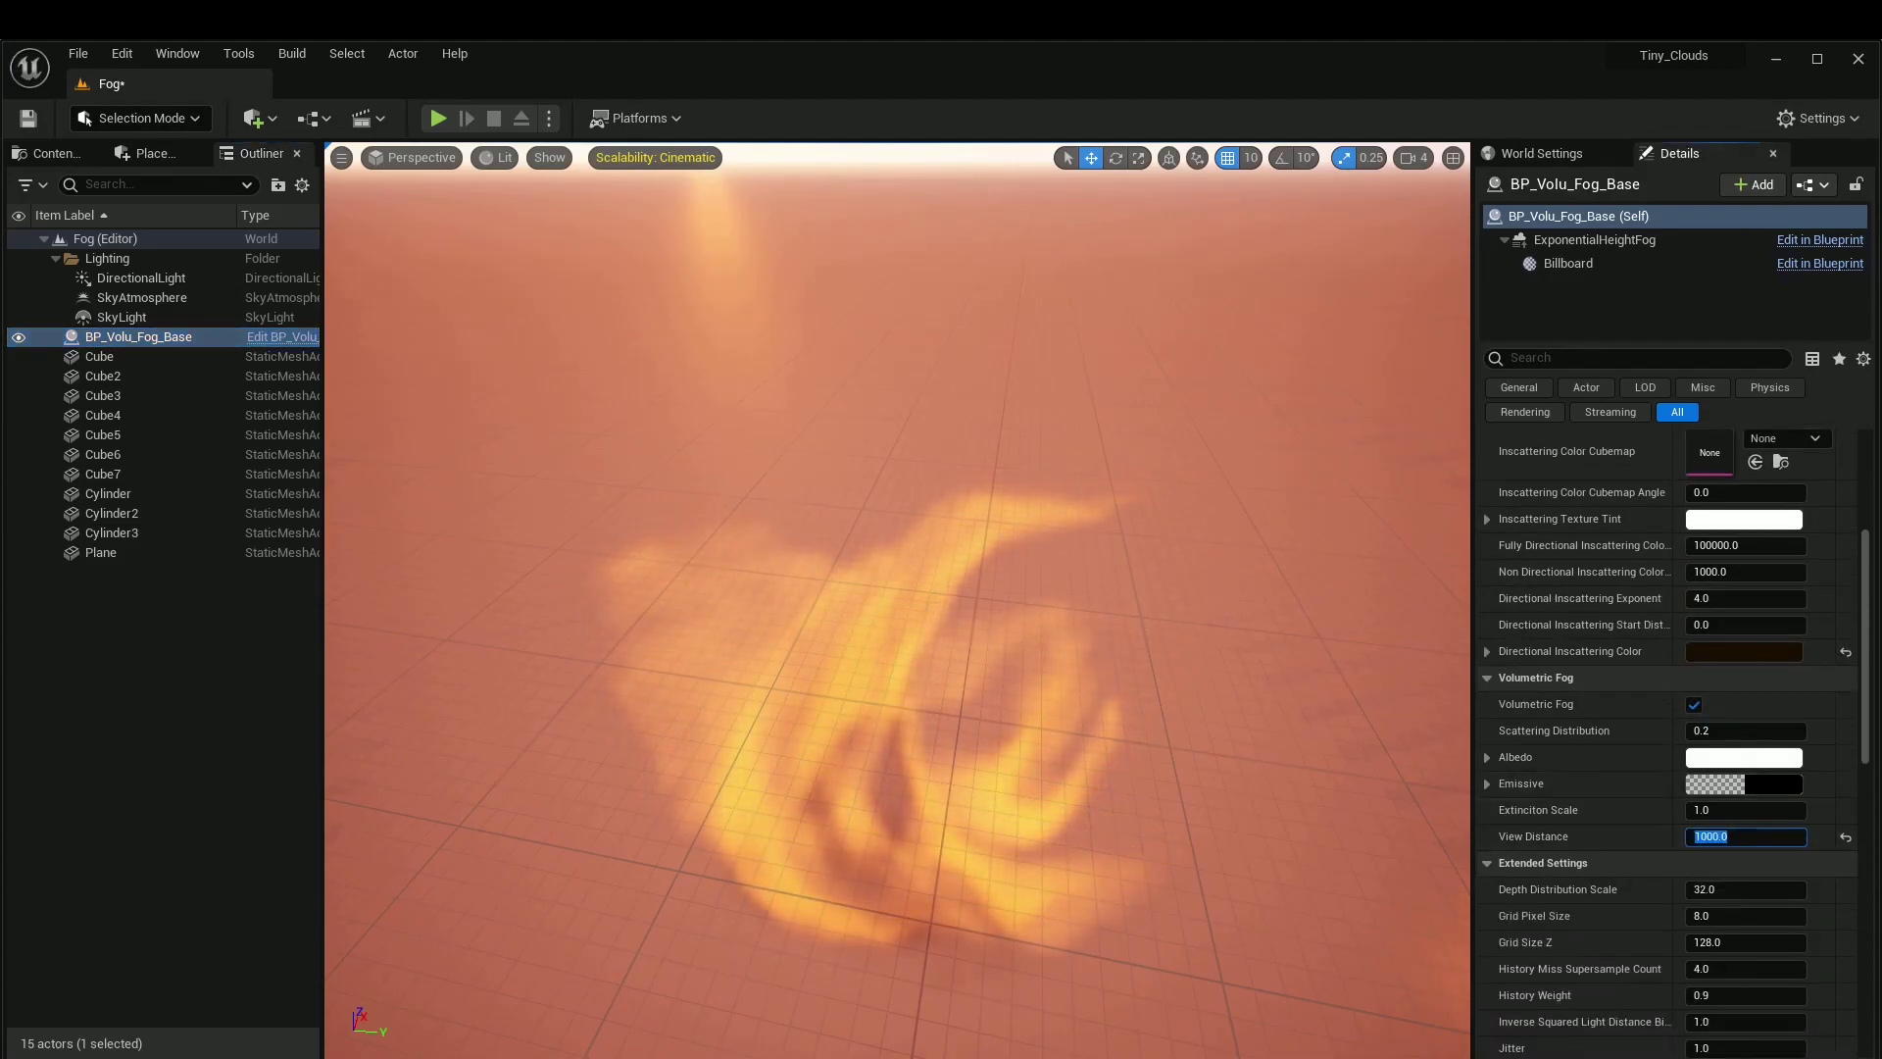
pyautogui.press('Return')
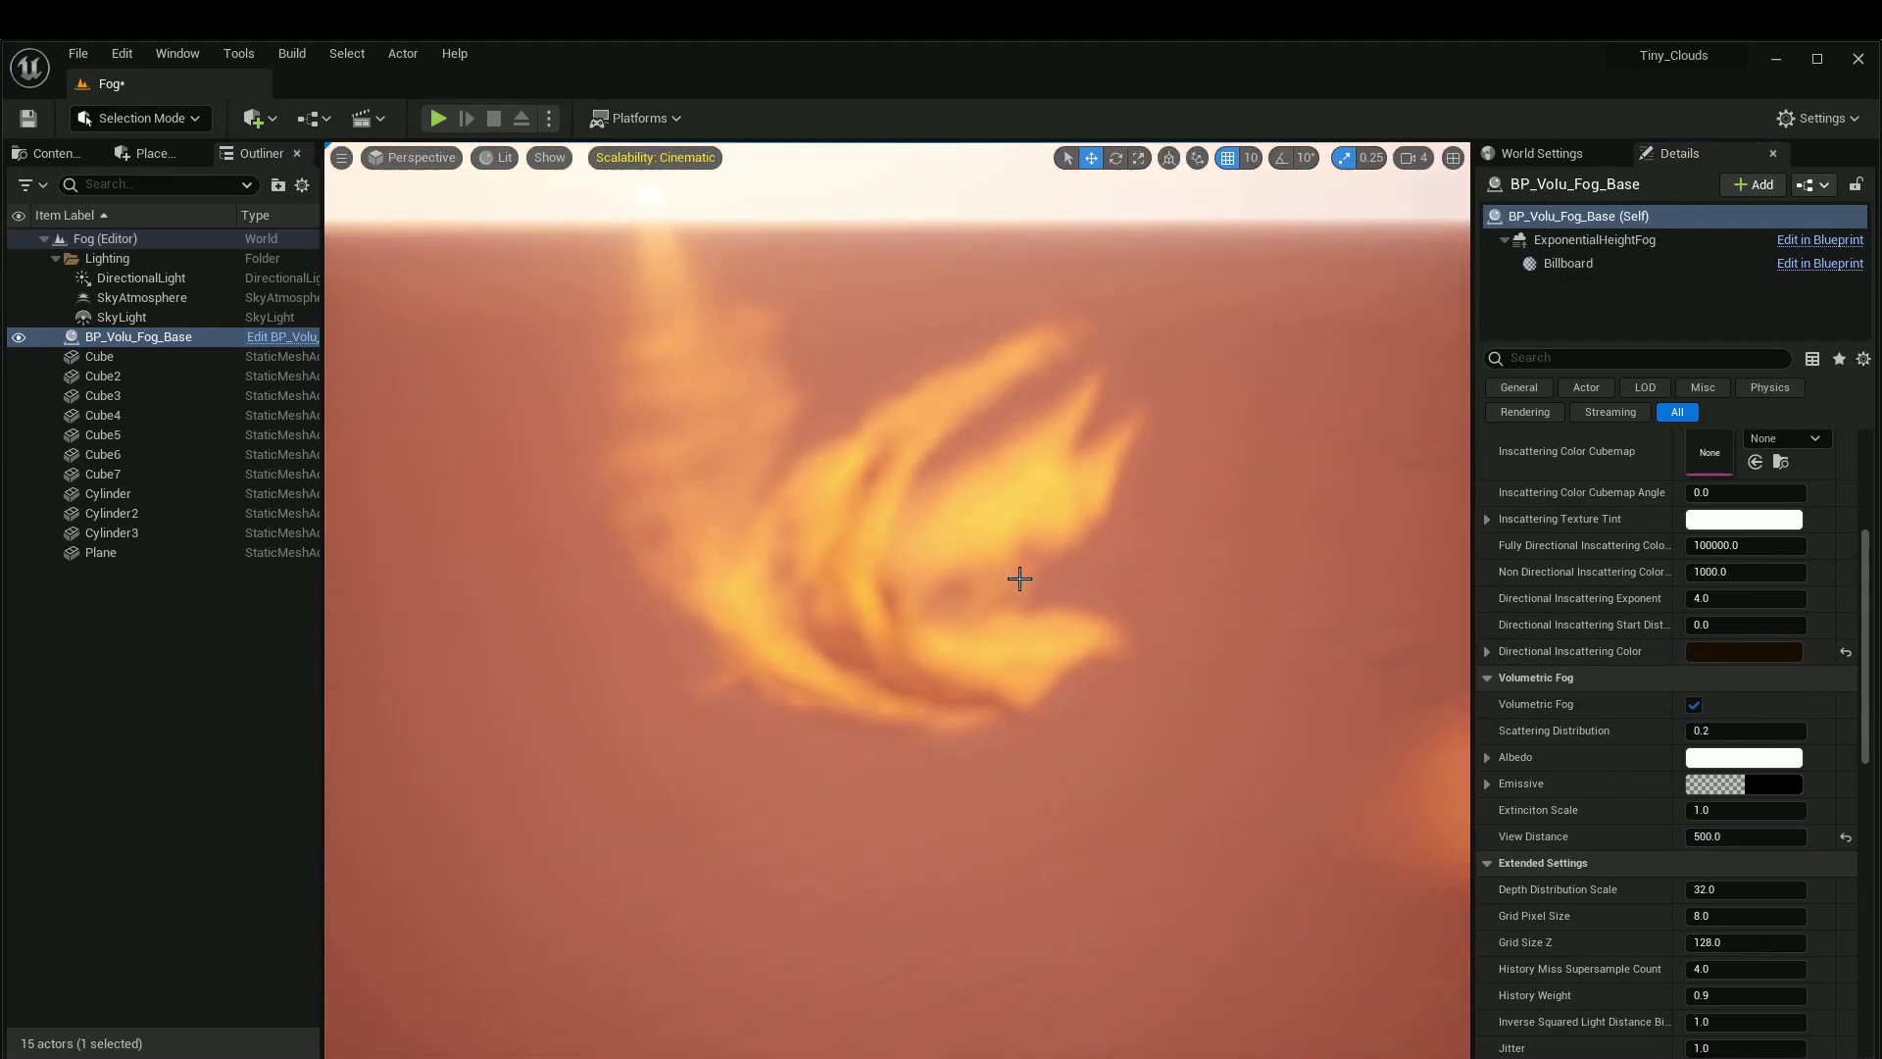
# Step: Select the large Cube3 fog volume and hide it
pyautogui.click(906, 581)
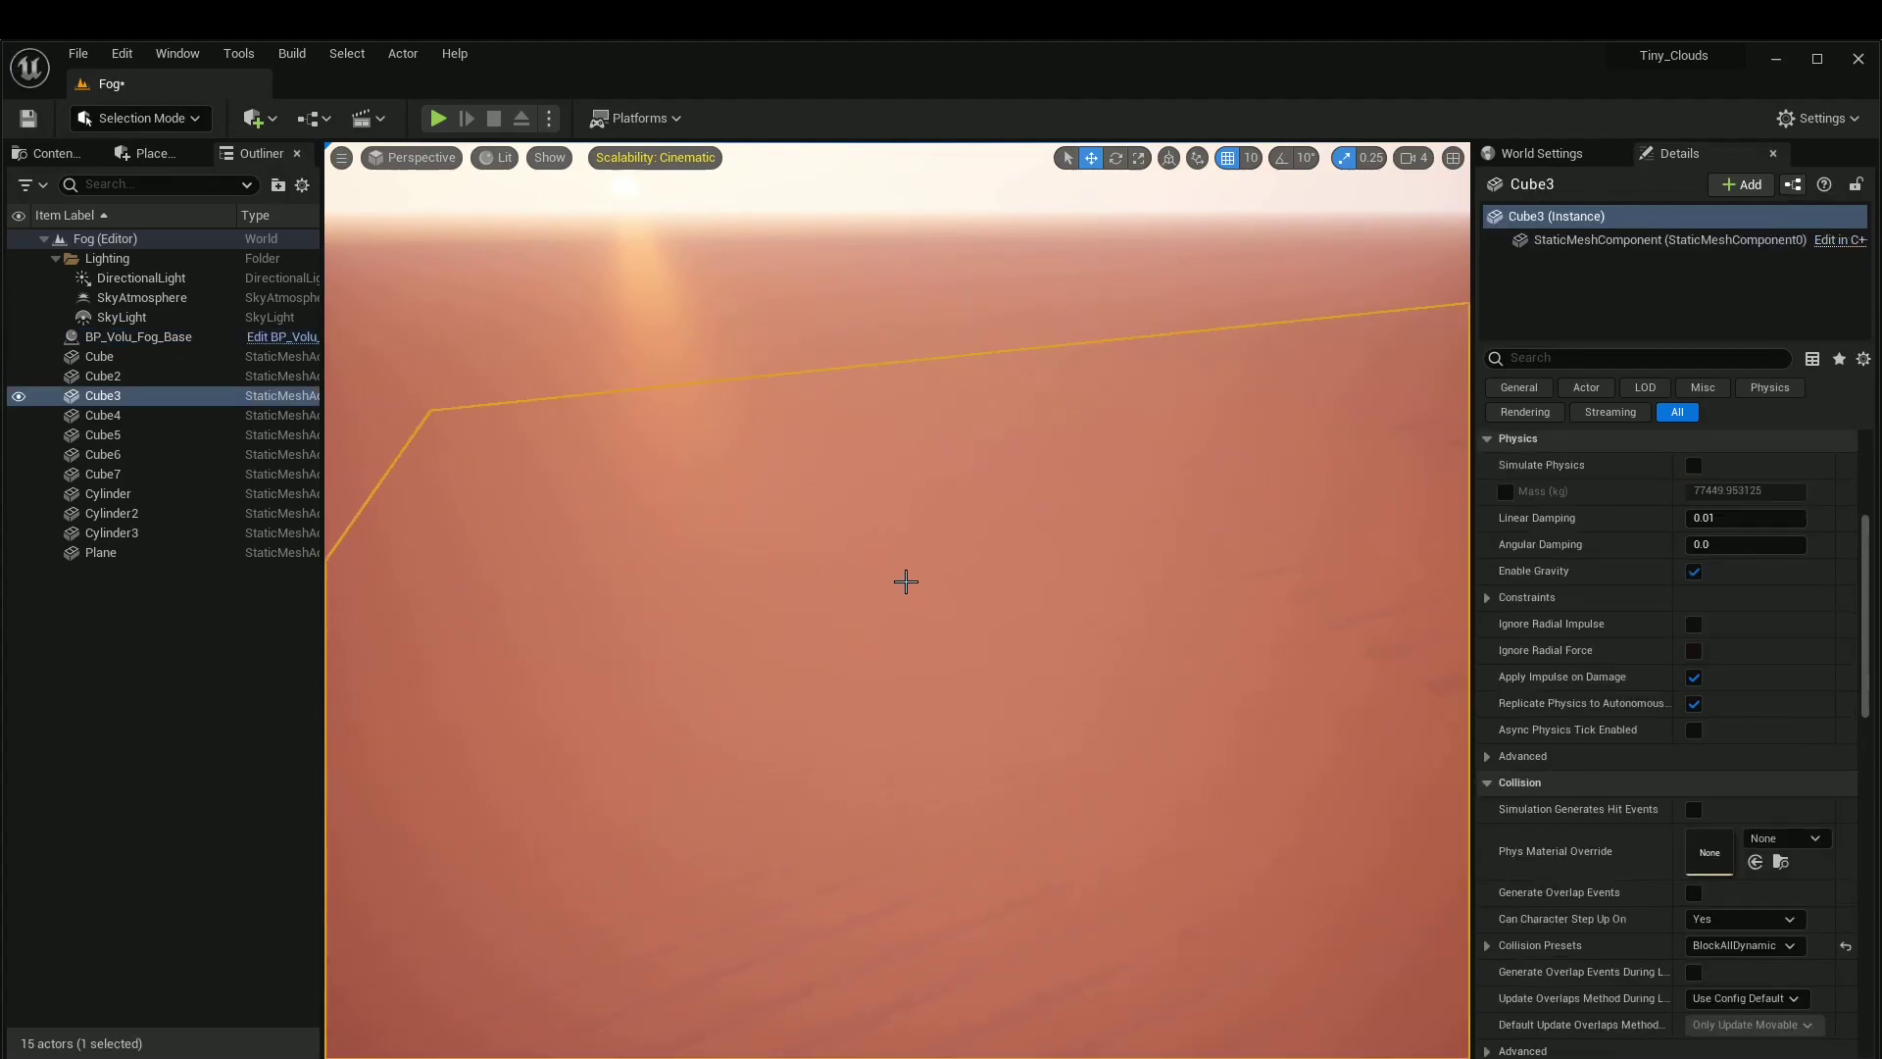
pyautogui.moveTo(905, 564); pyautogui.dragTo(1066, 540, button='right')
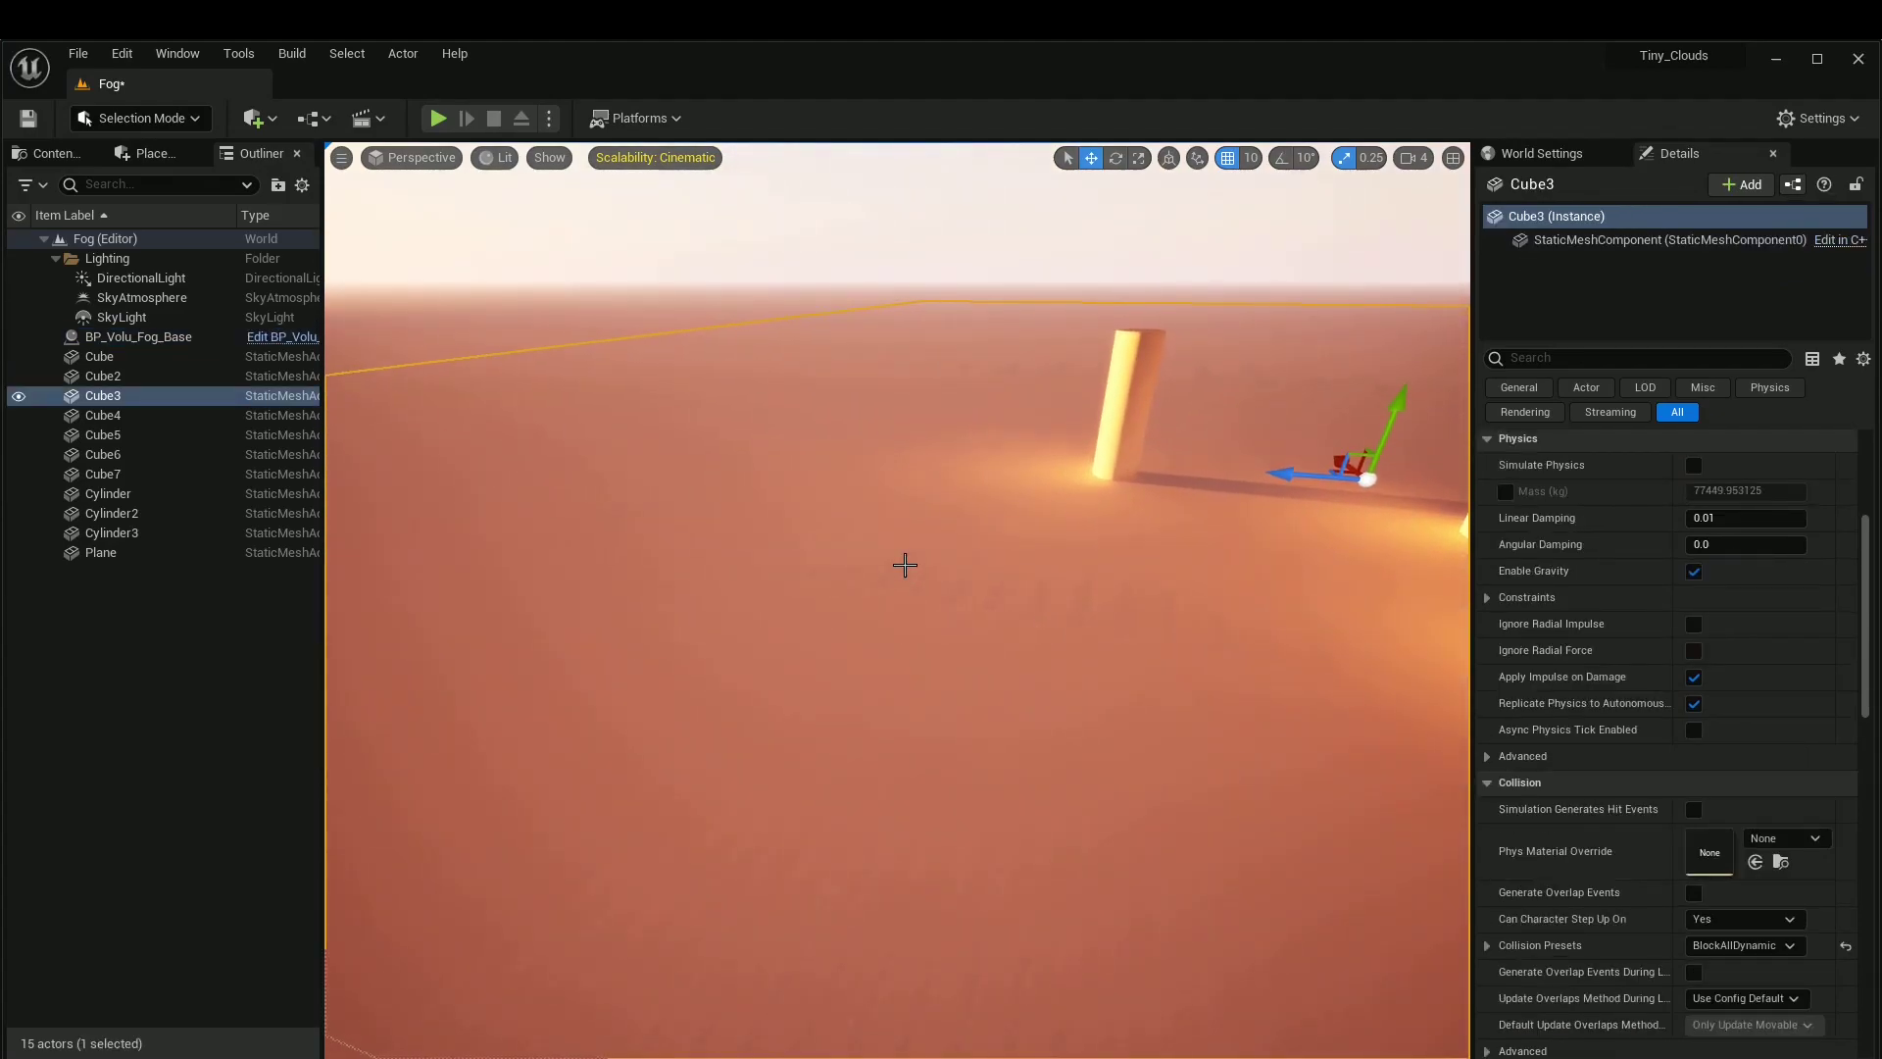
pyautogui.press('h')
pyautogui.click(967, 641)
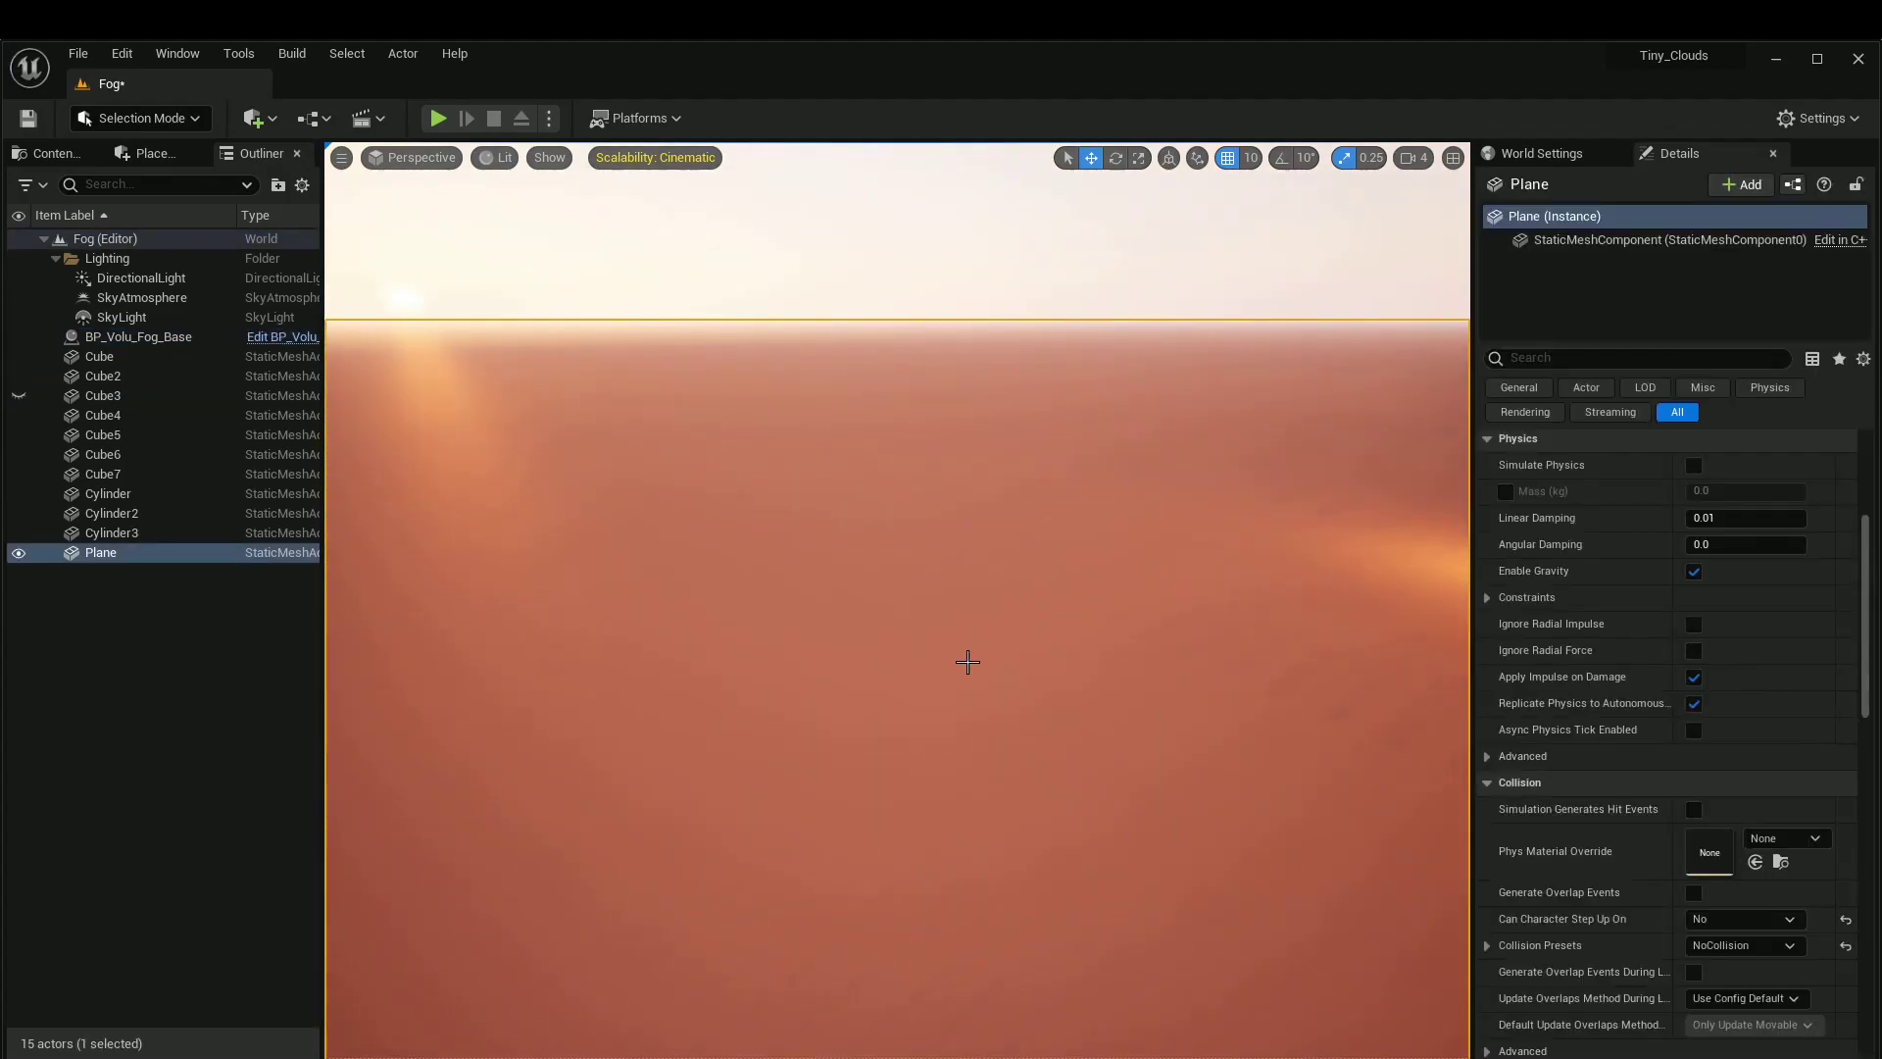
# Step: Open M_Fog_Inst_Inst, the Element 0 material of Cube7, and raise its Extinction to about 4.73
pyautogui.moveTo(967, 662); pyautogui.dragTo(735, 500, button='right')
pyautogui.click(736, 501)
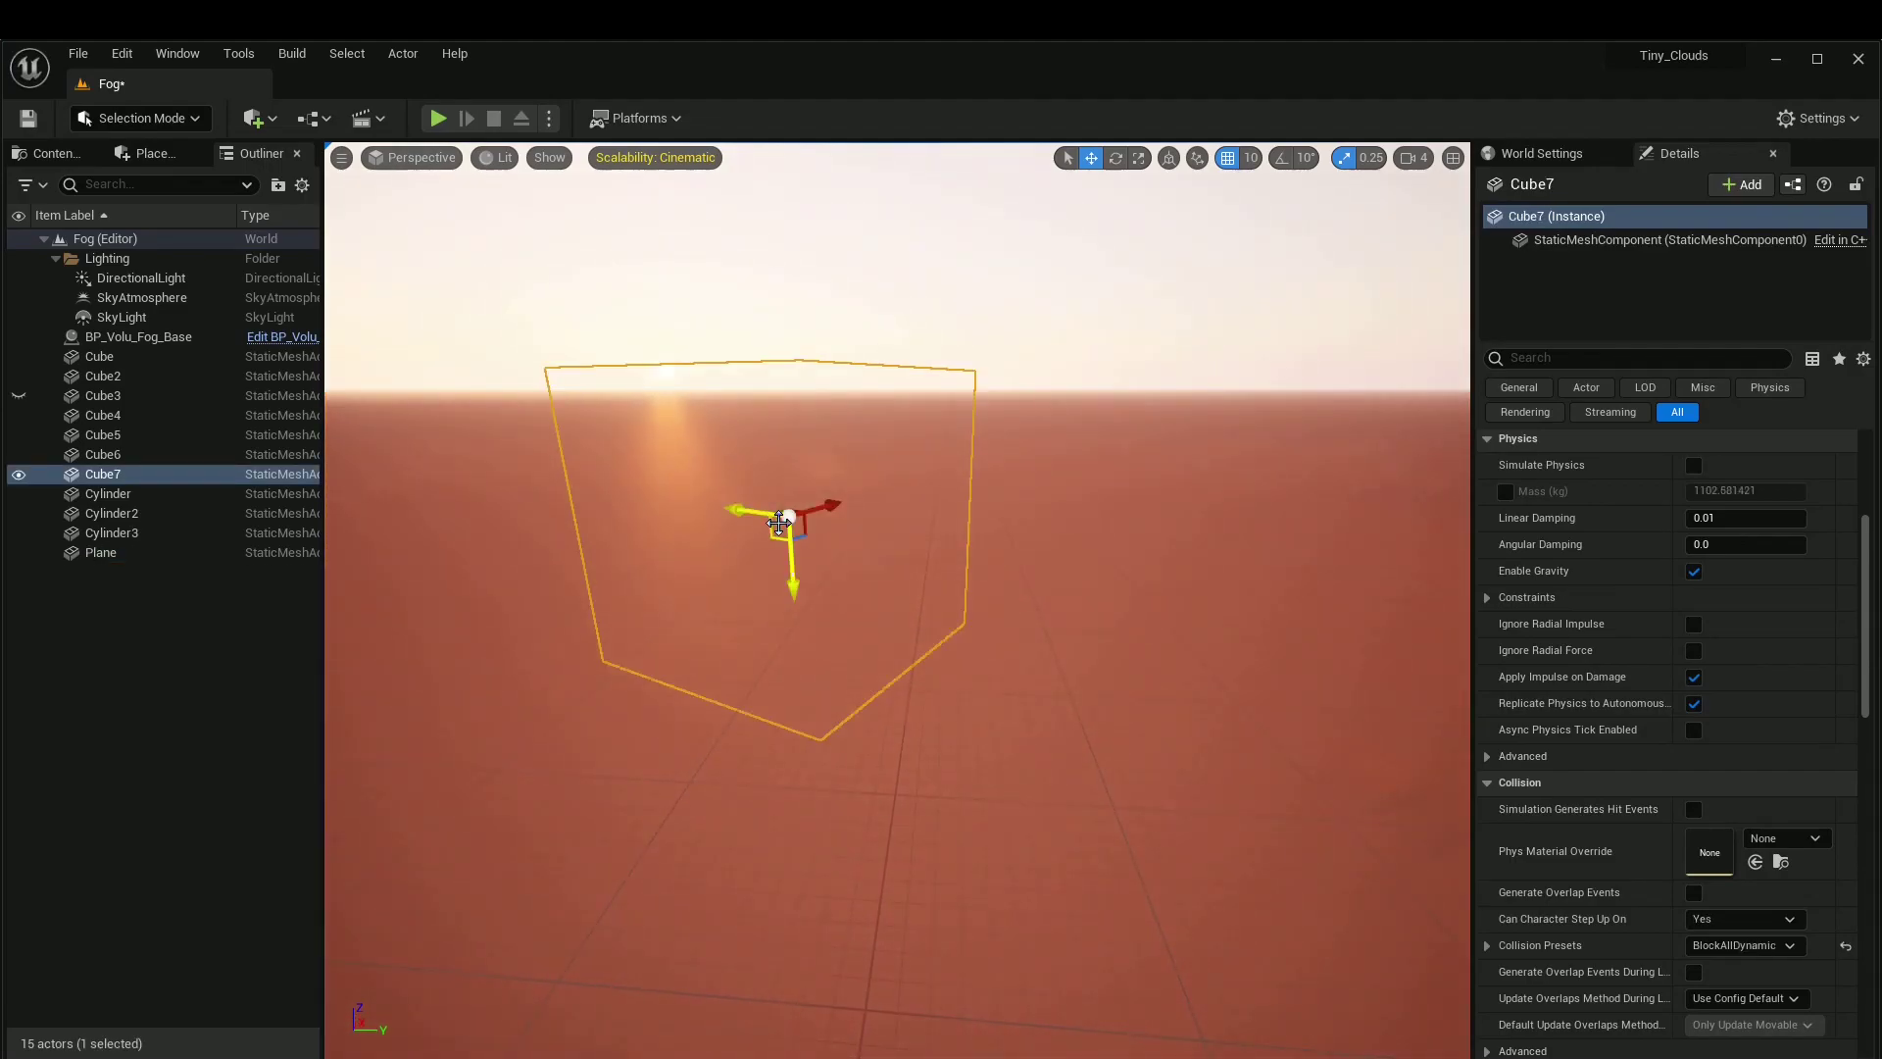
pyautogui.press('f')
pyautogui.scroll(5, 1733, 590)
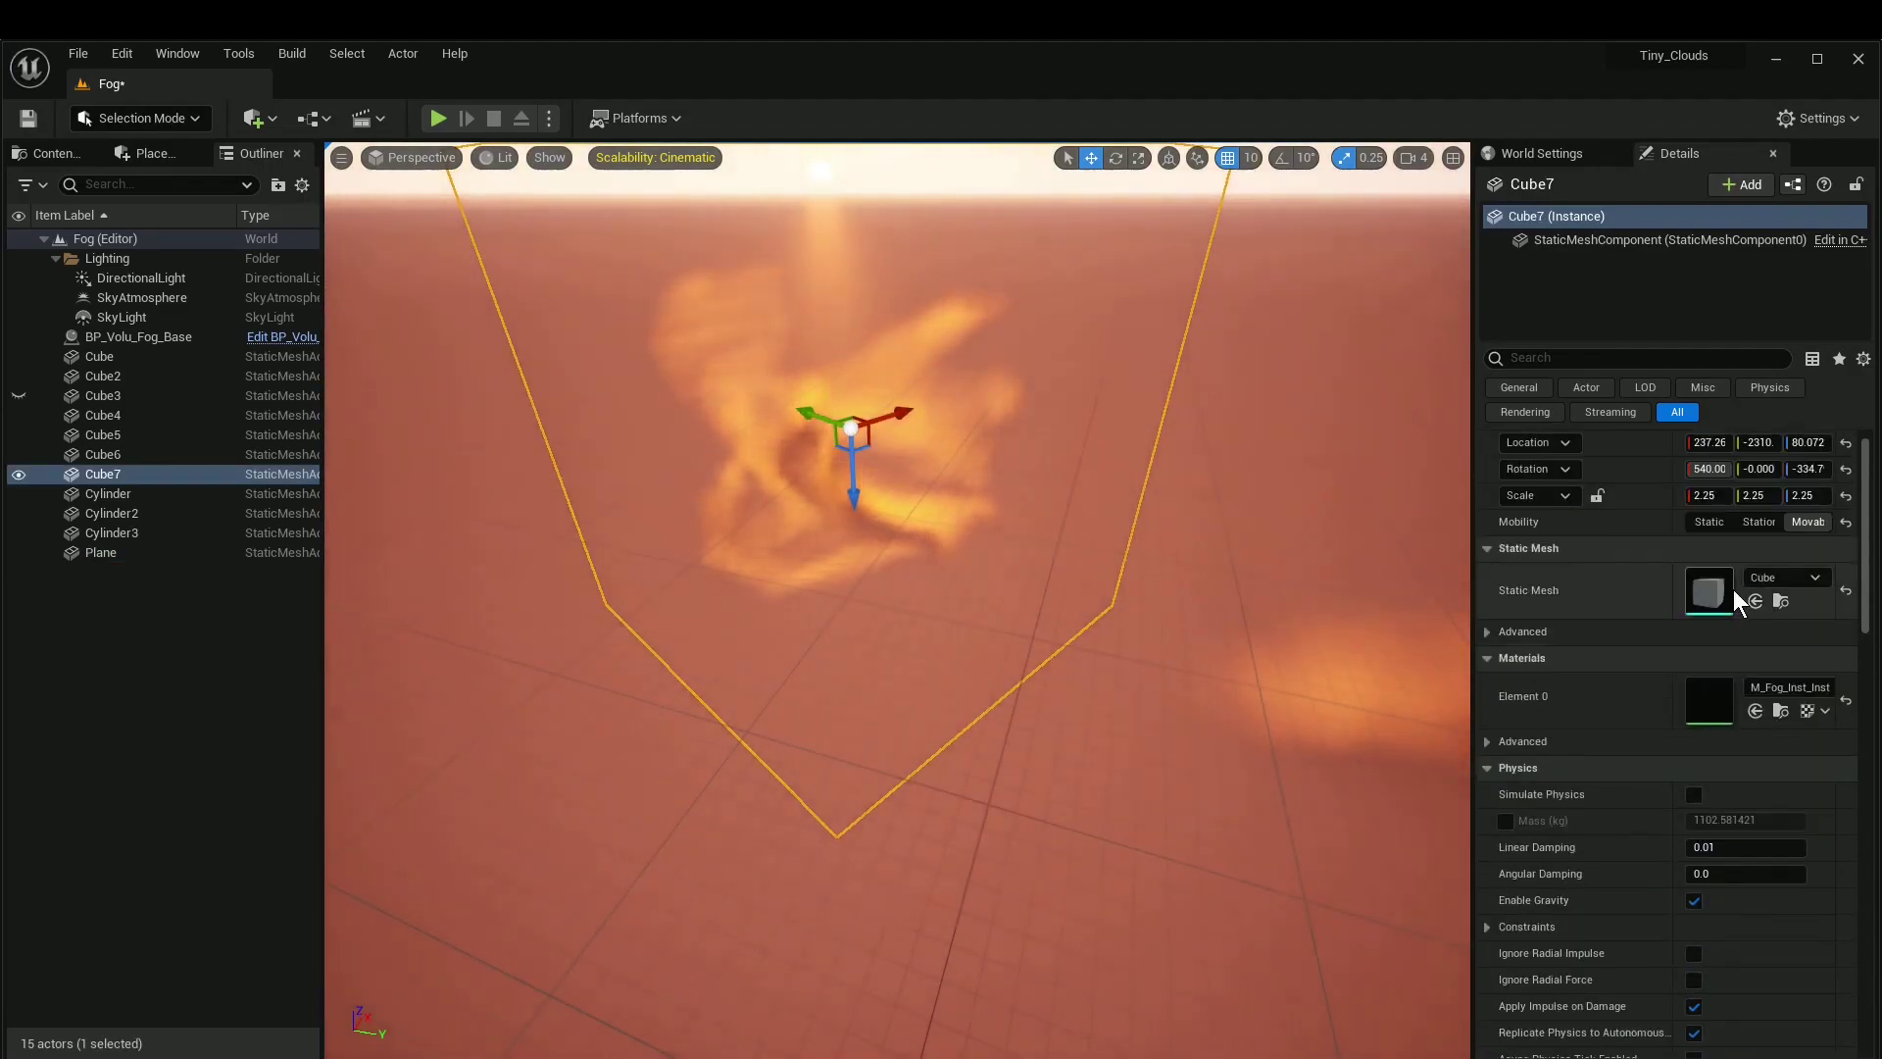
pyautogui.doubleClick(1701, 693)
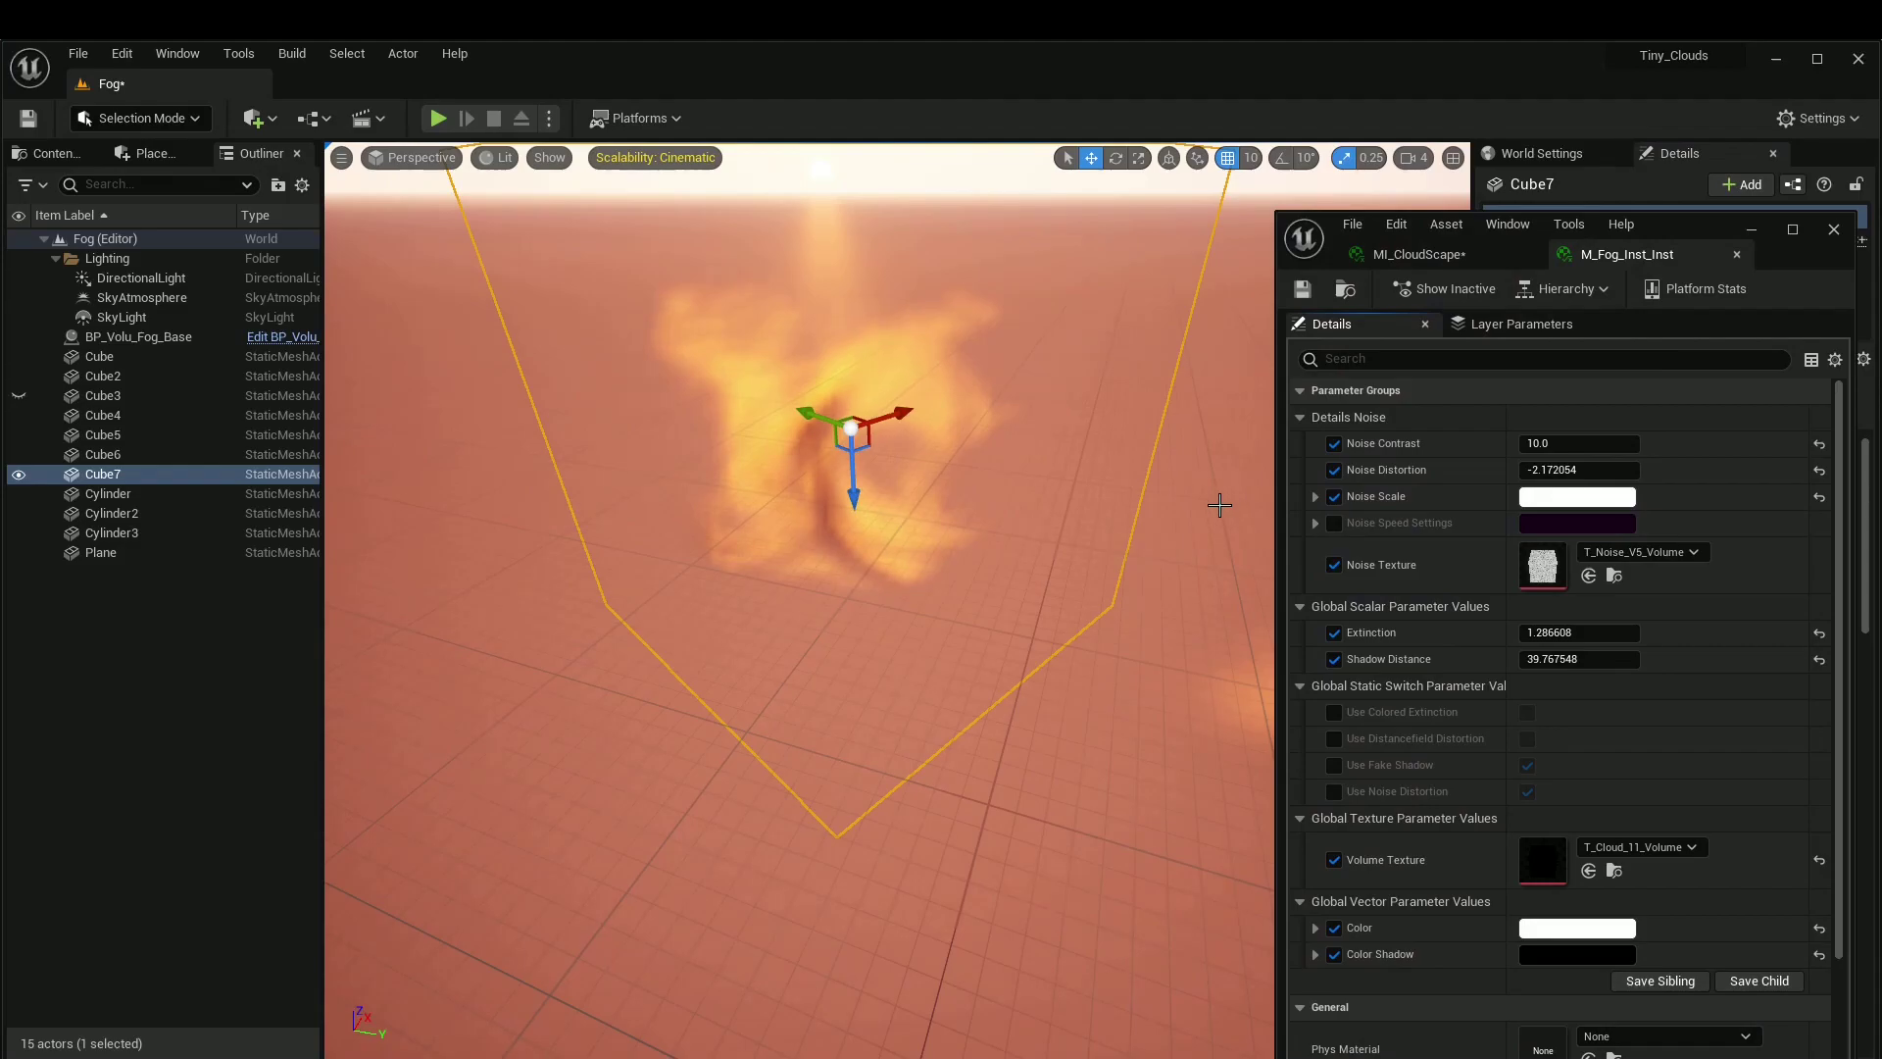
pyautogui.moveTo(1220, 505)
pyautogui.mouseDown(button='right')
pyautogui.moveTo(1219, 431)
pyautogui.moveTo(1211, 529)
pyautogui.moveTo(1210, 505)
pyautogui.mouseUp(button='right')
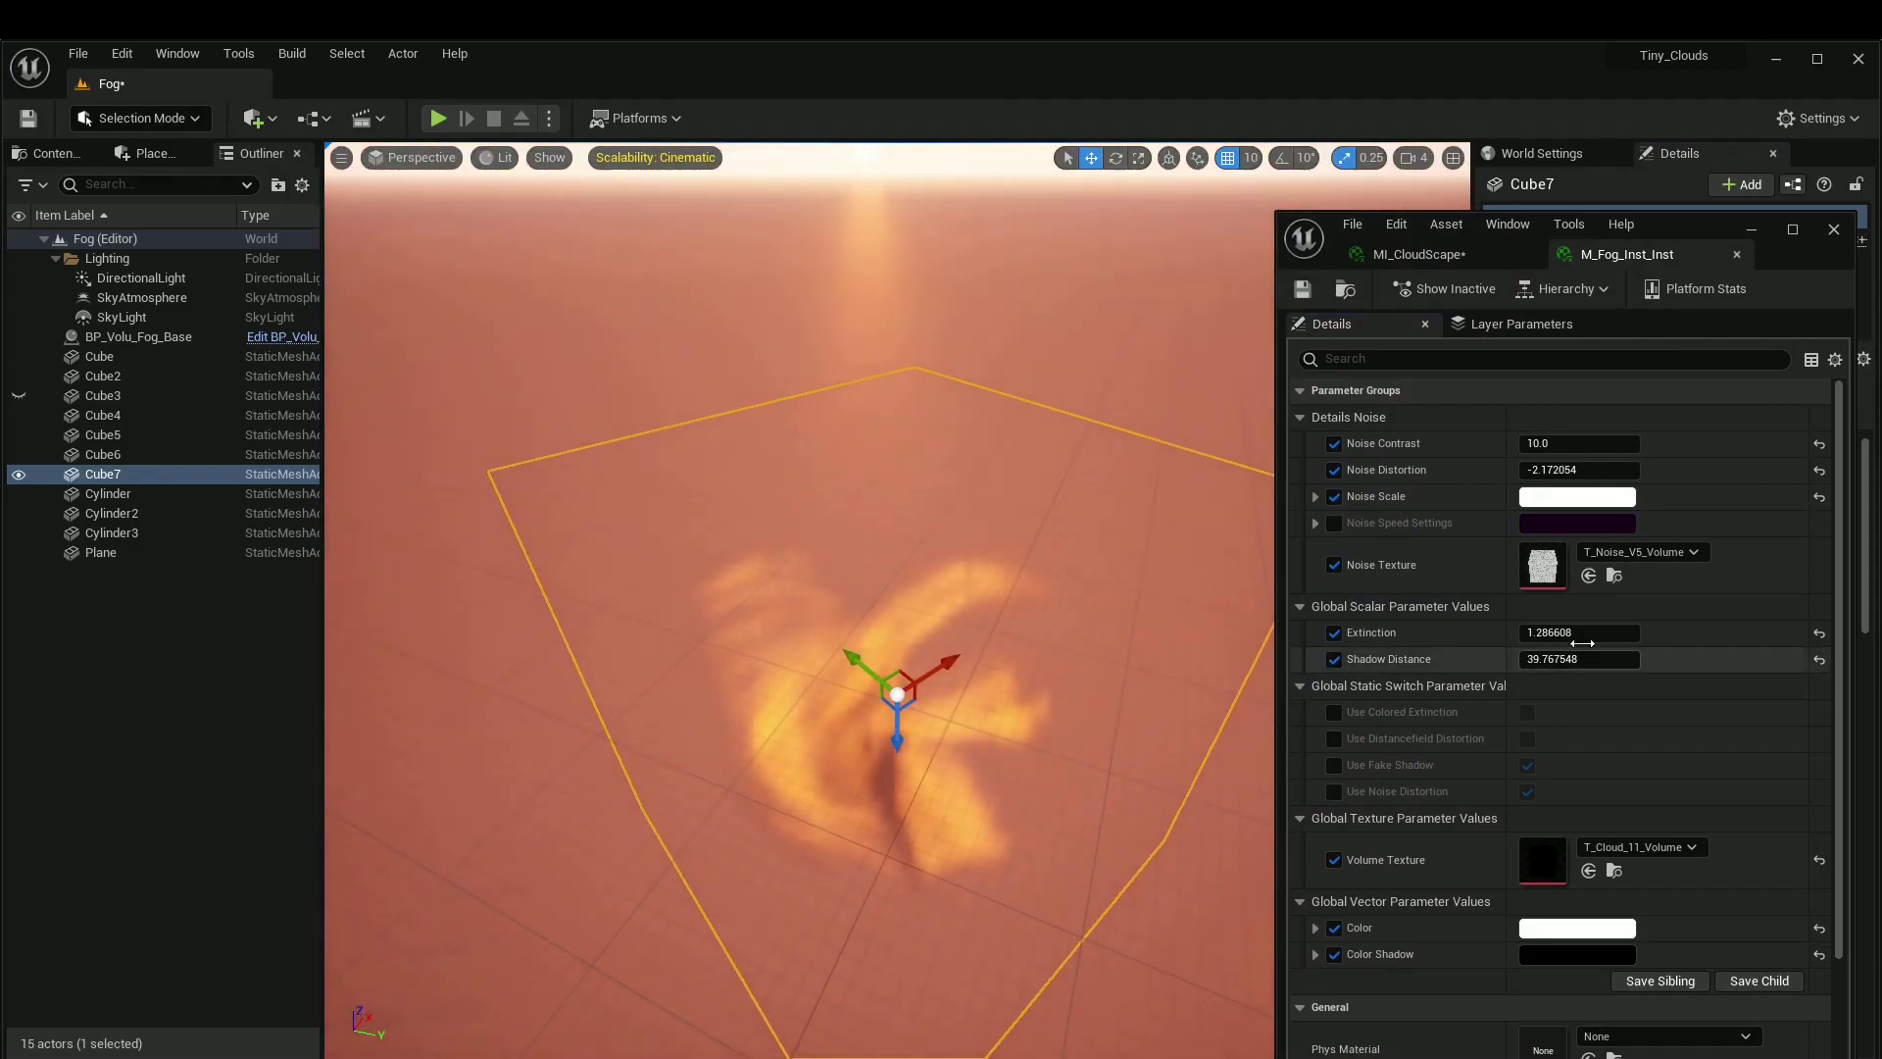
pyautogui.moveTo(1582, 643); pyautogui.dragTo(1671, 644)
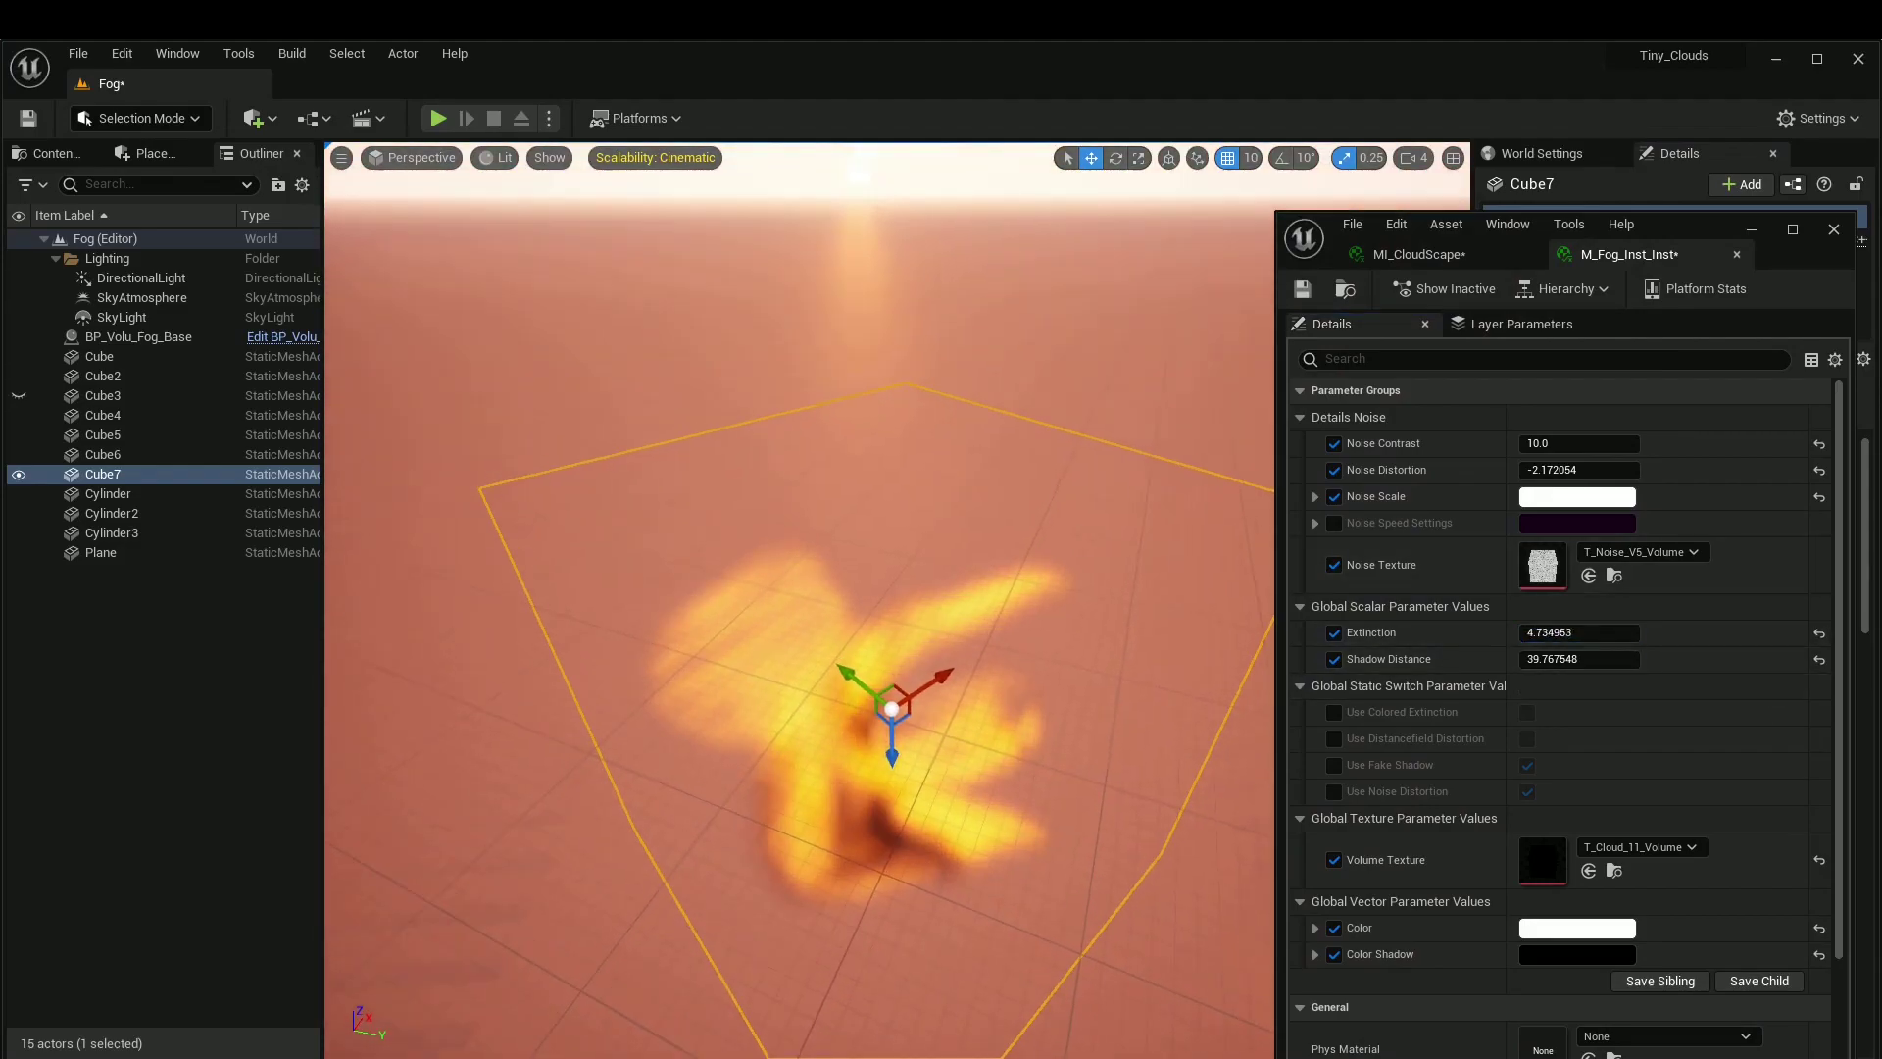
pyautogui.moveTo(1046, 517); pyautogui.dragTo(1046, 583, button='right')
pyautogui.moveTo(1046, 516); pyautogui.dragTo(1054, 441, button='right')
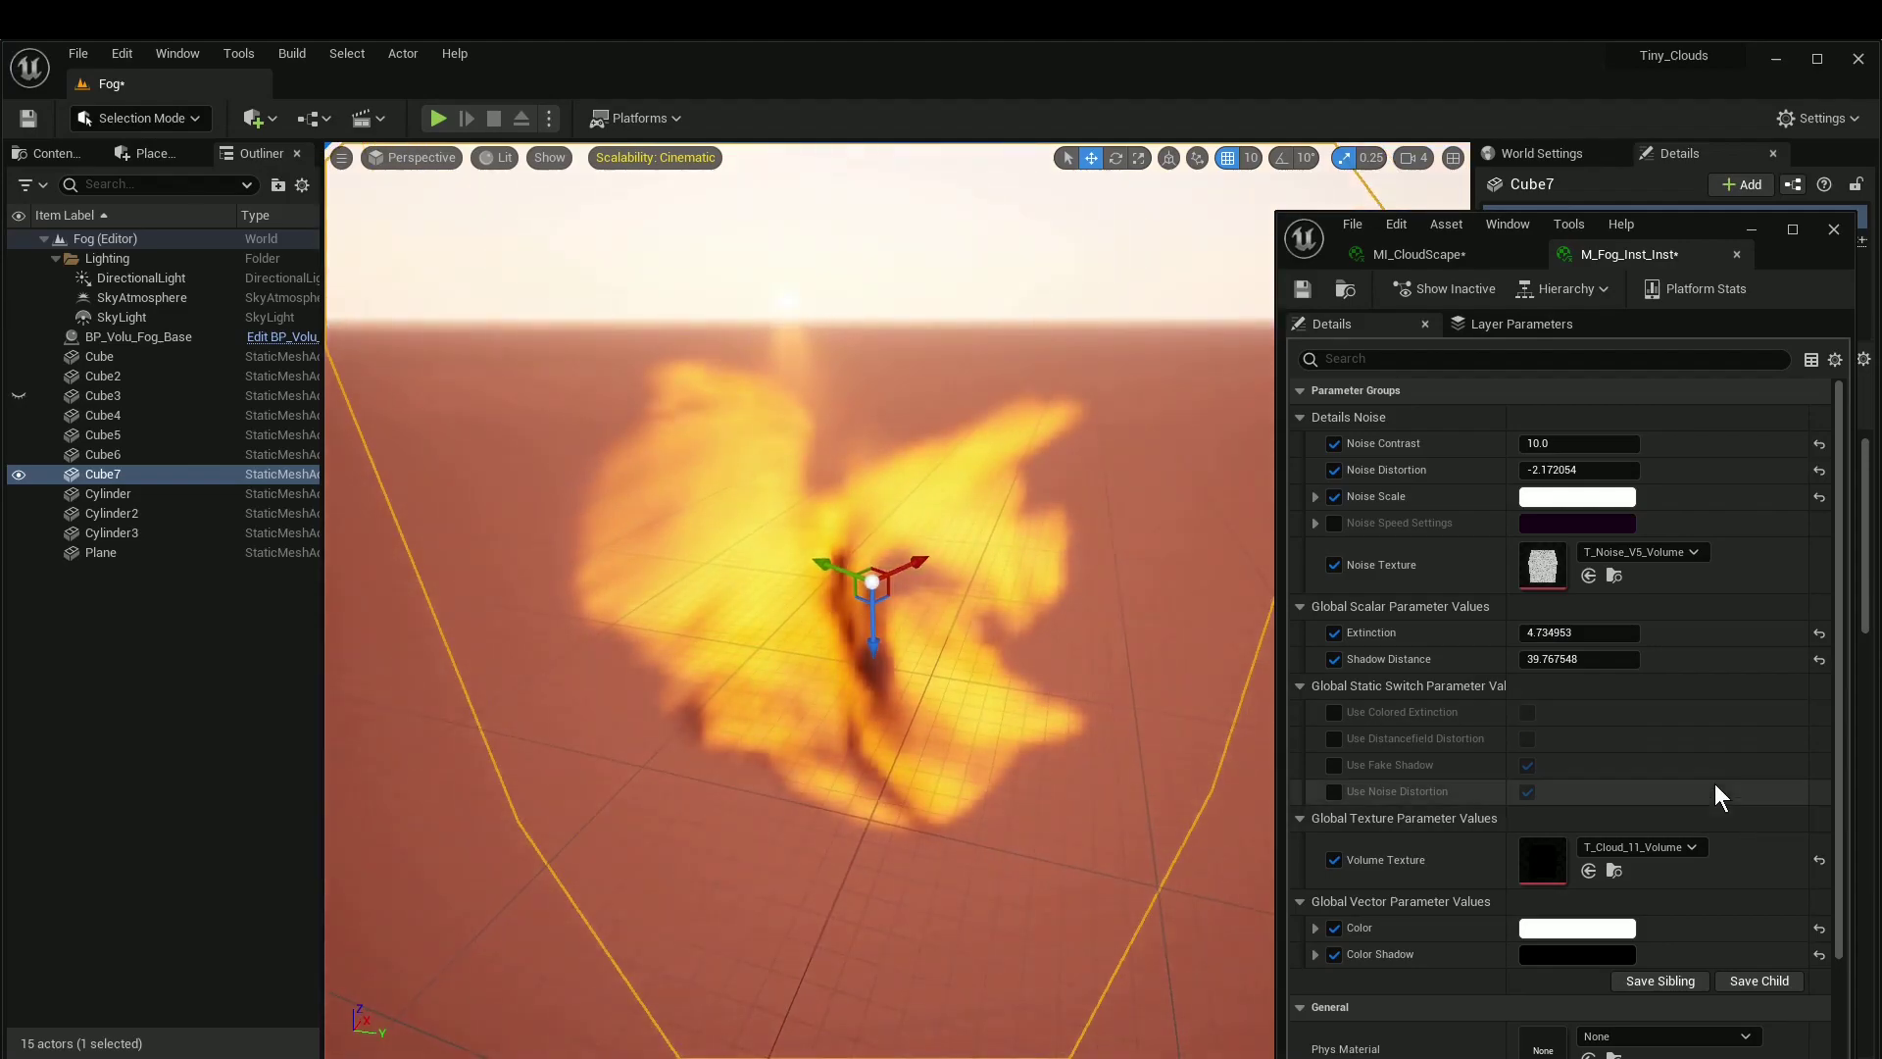
# Step: Lower the material instance's Shadow Distance to about 5.32 and inspect the cloud in the full viewport
pyautogui.moveTo(1616, 659); pyautogui.dragTo(1590, 664)
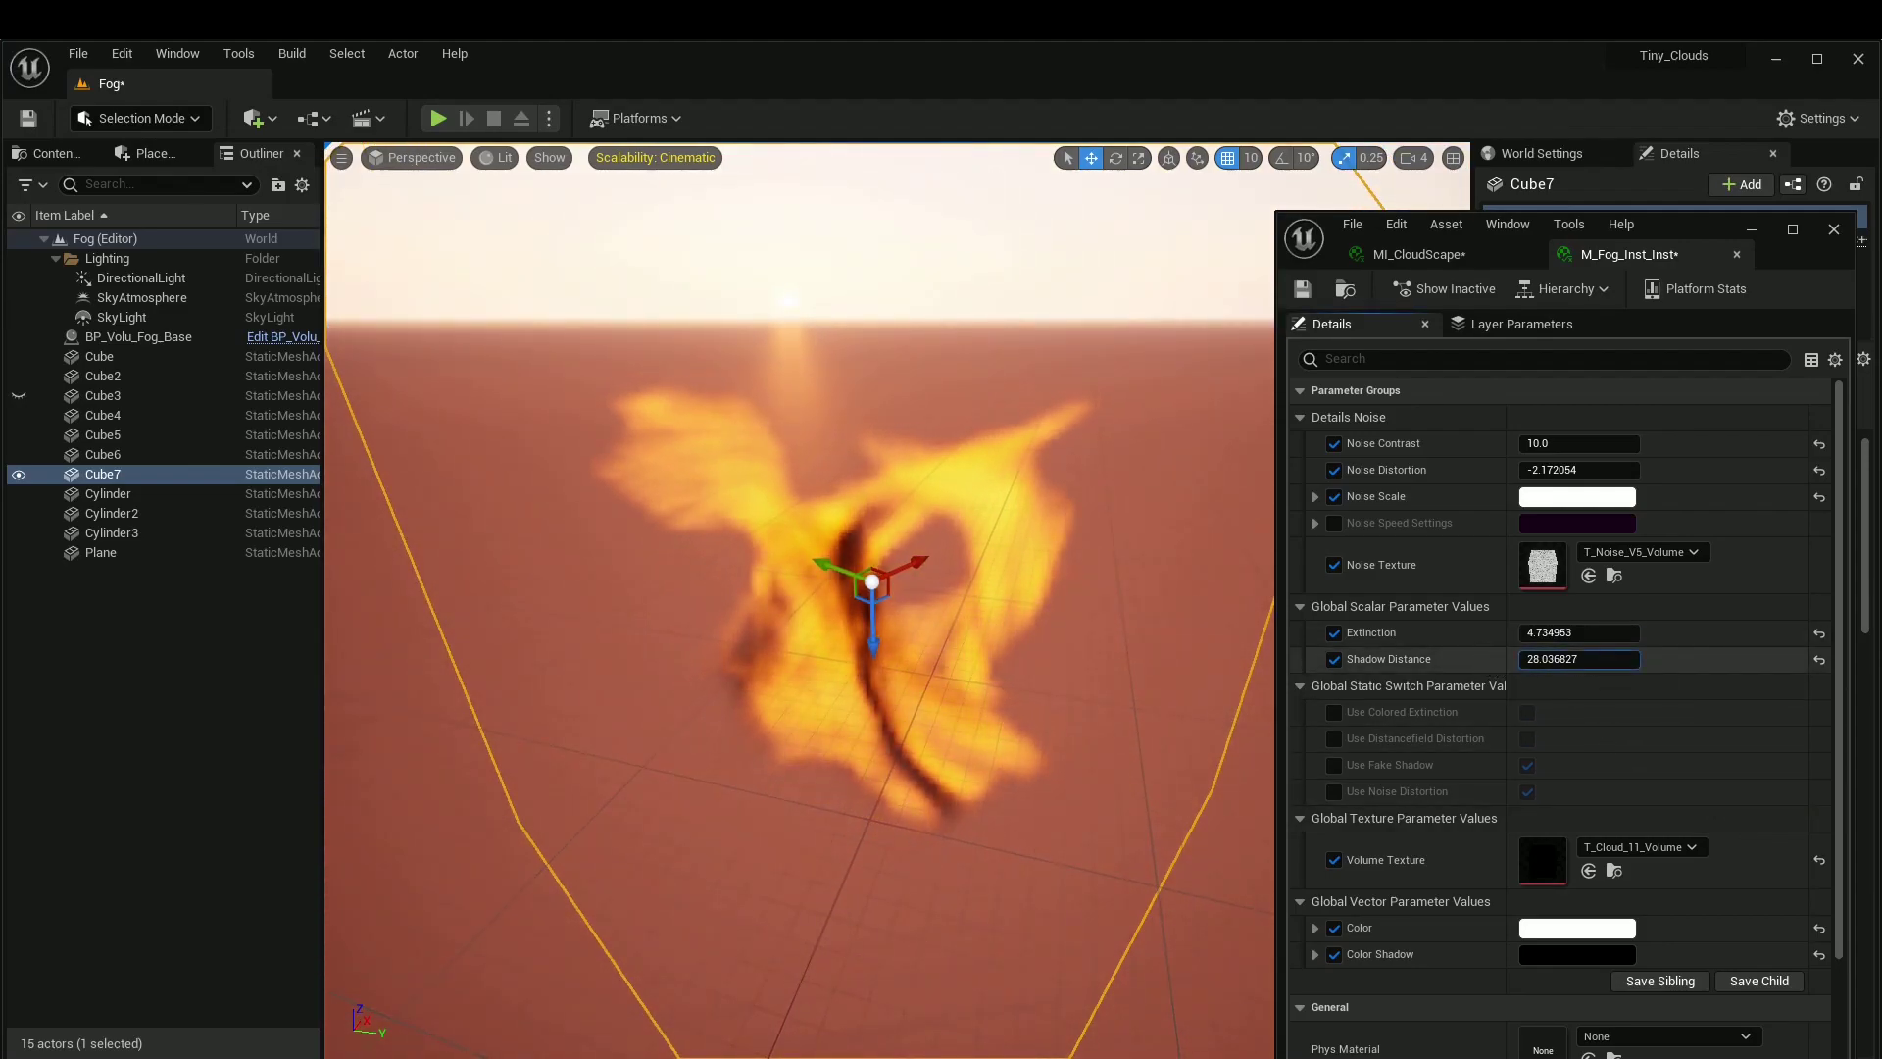
pyautogui.moveTo(1046, 549); pyautogui.dragTo(1097, 422, button='right')
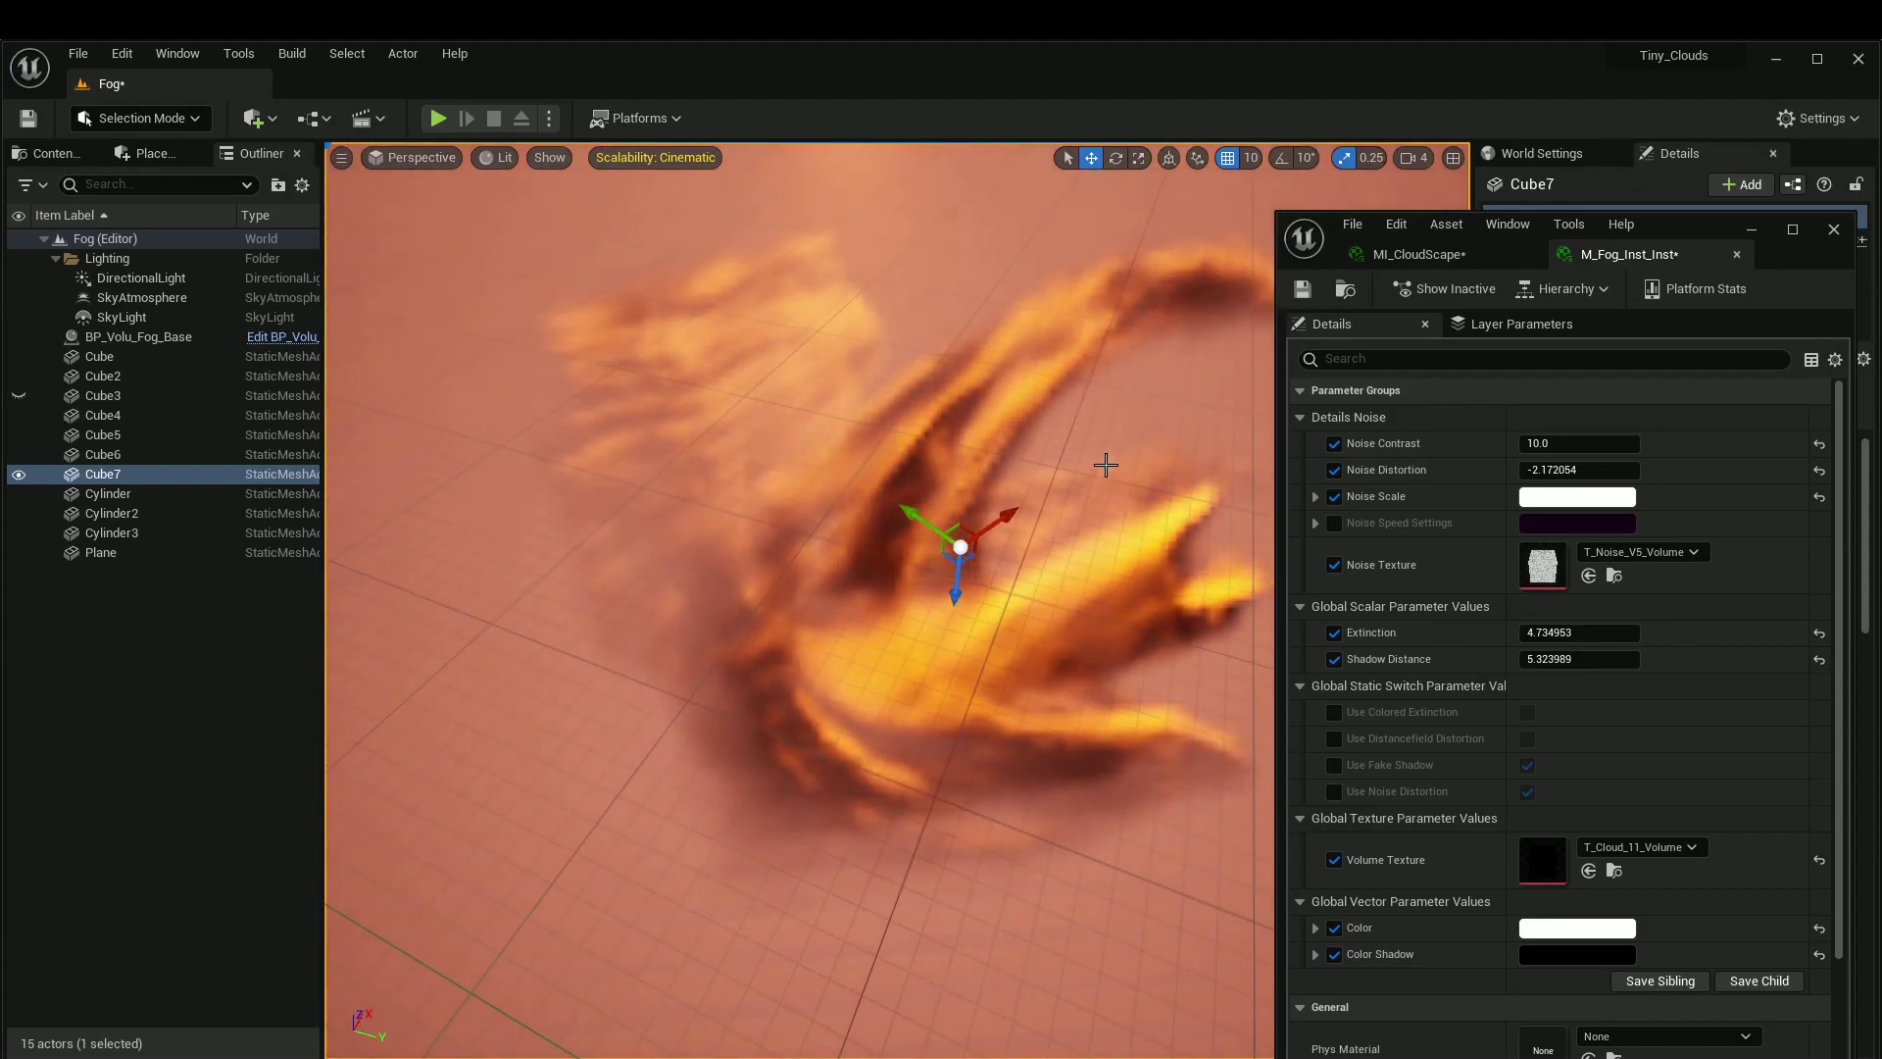
pyautogui.press('f')
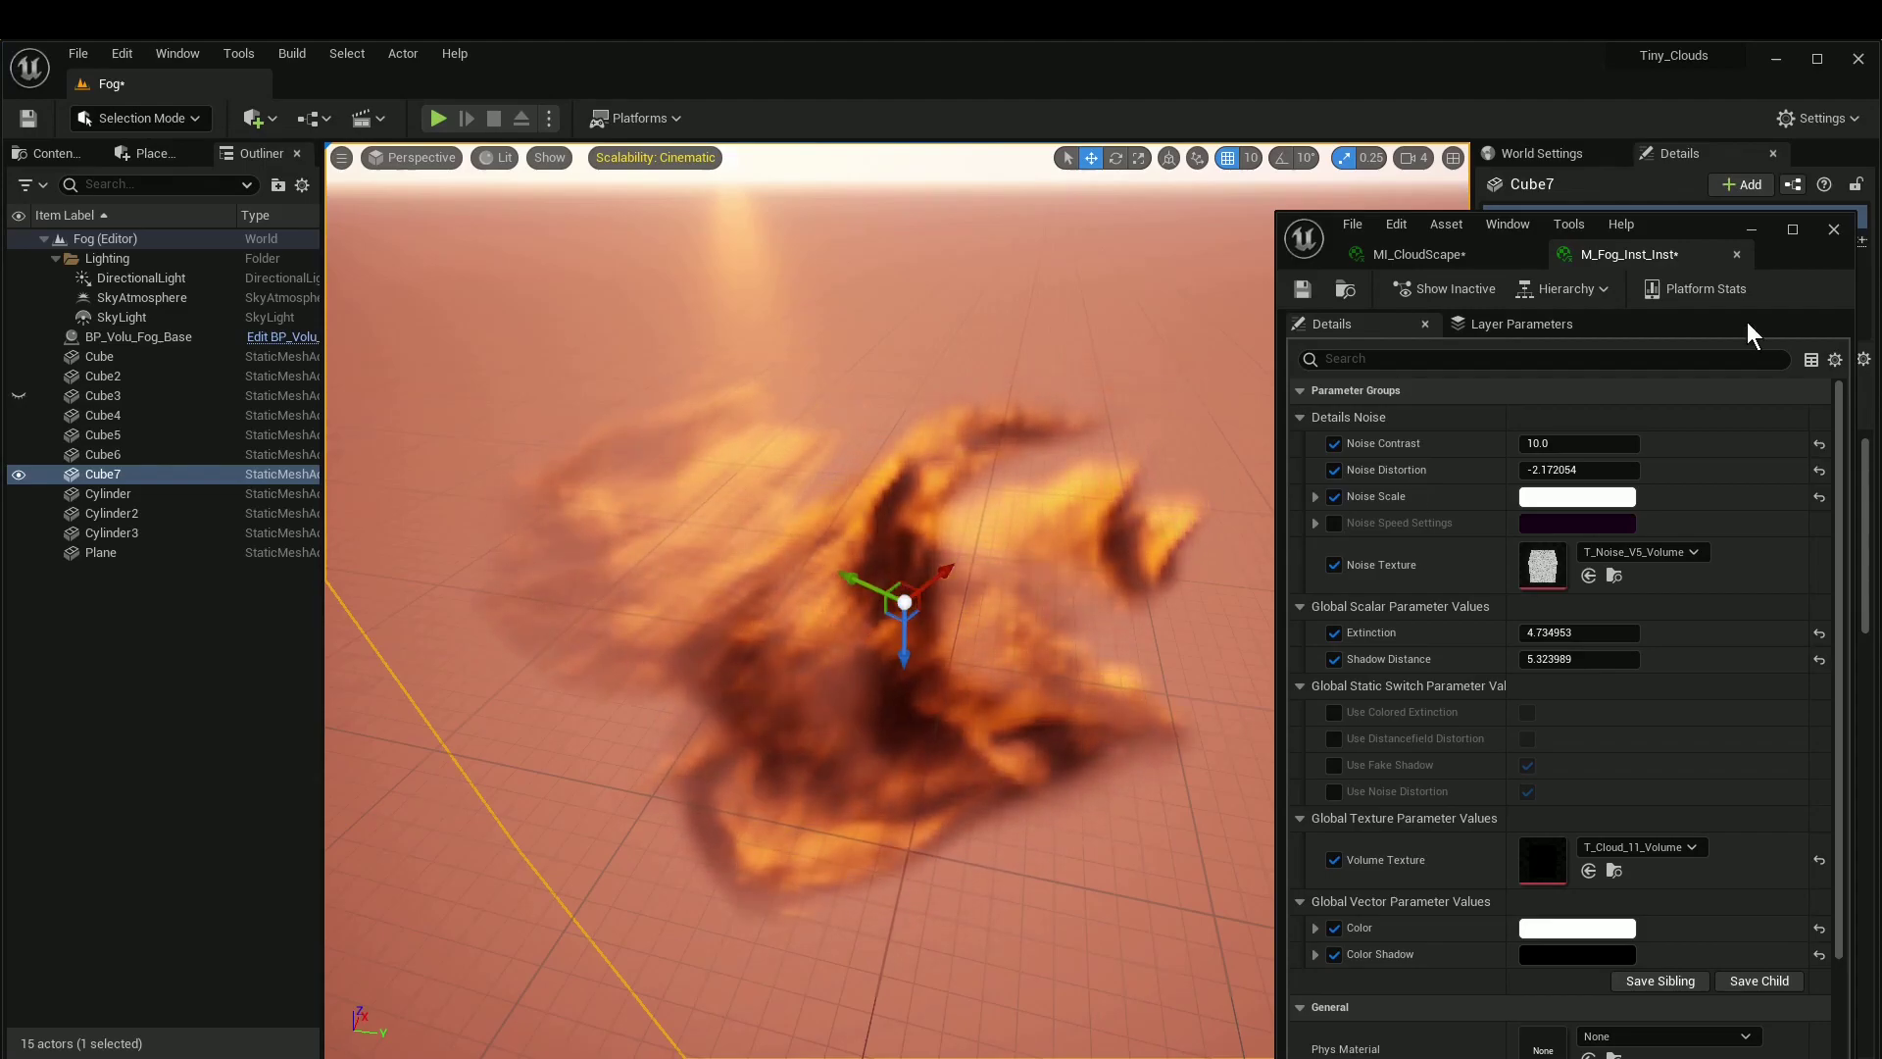
pyautogui.click(1751, 230)
pyautogui.moveTo(1257, 493); pyautogui.dragTo(1191, 490, button='right')
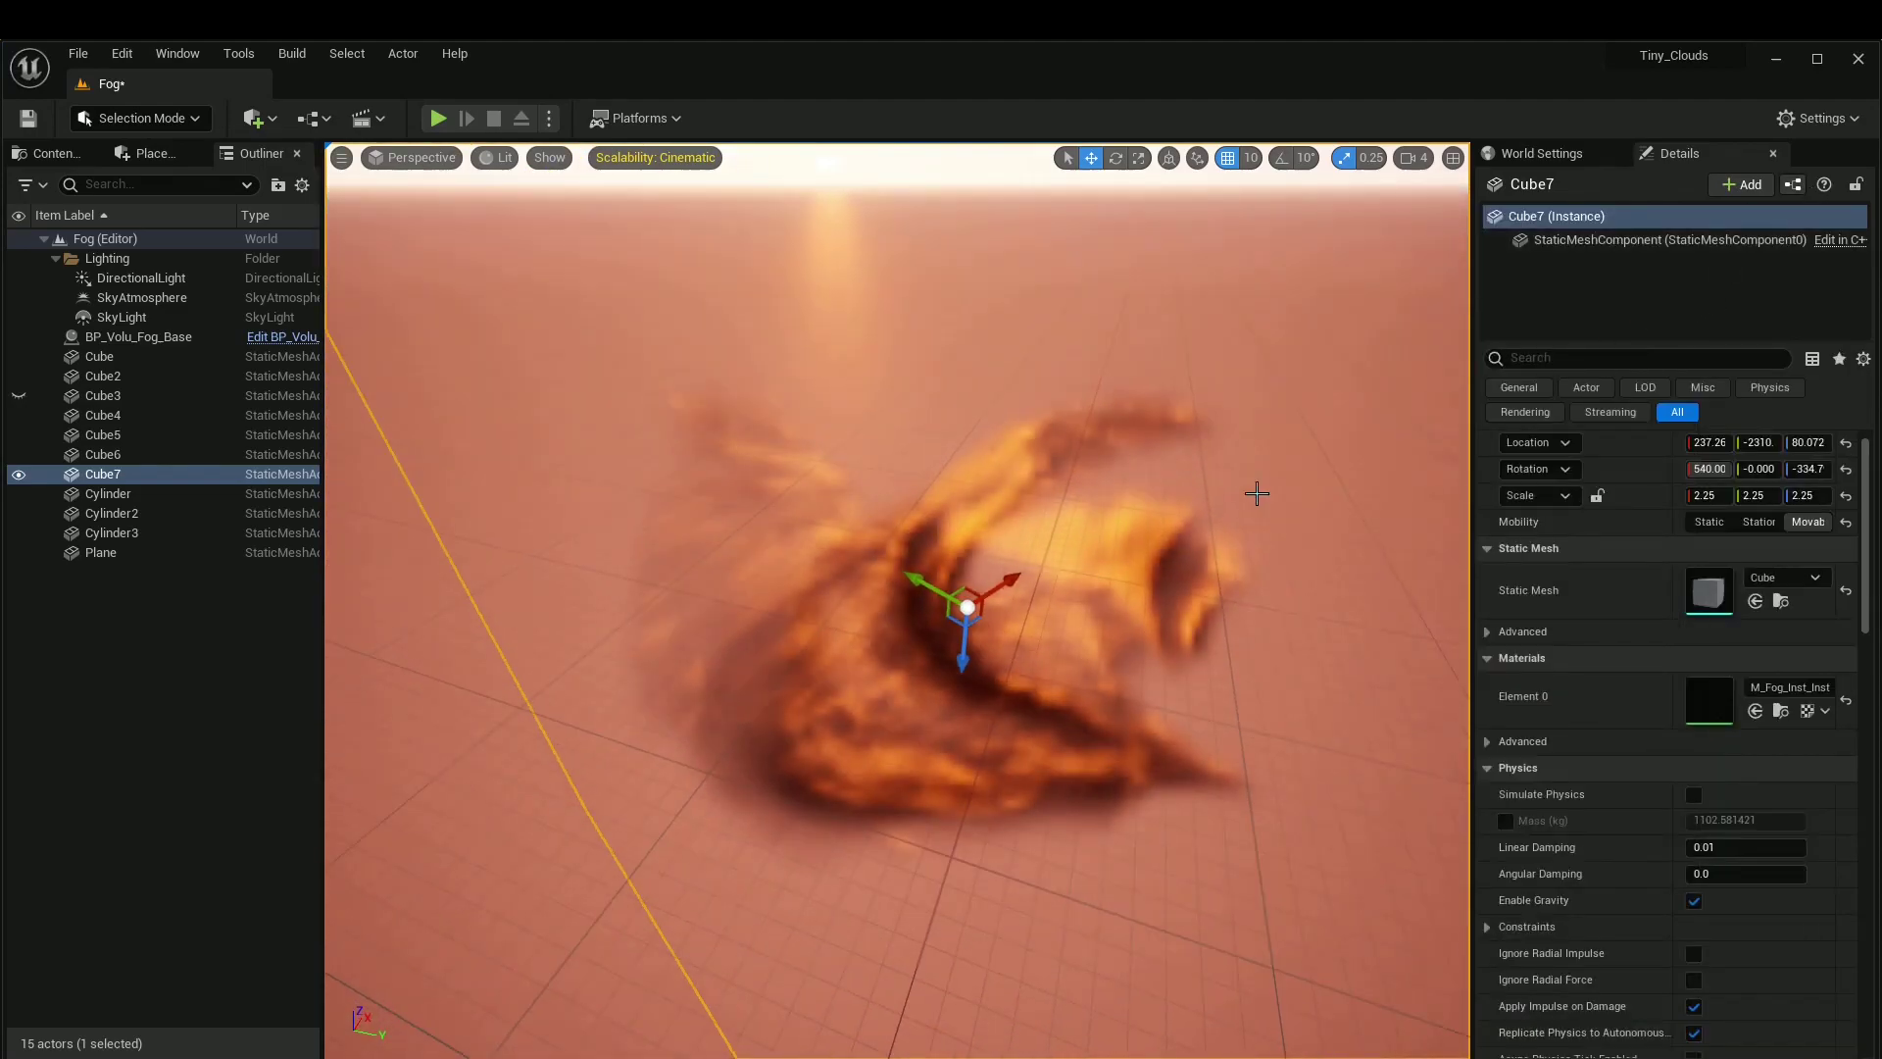
# Step: Reopen M_Fog_Inst_Inst, set Noise Distortion to 0 and view the cloud up close
pyautogui.doubleClick(1701, 698)
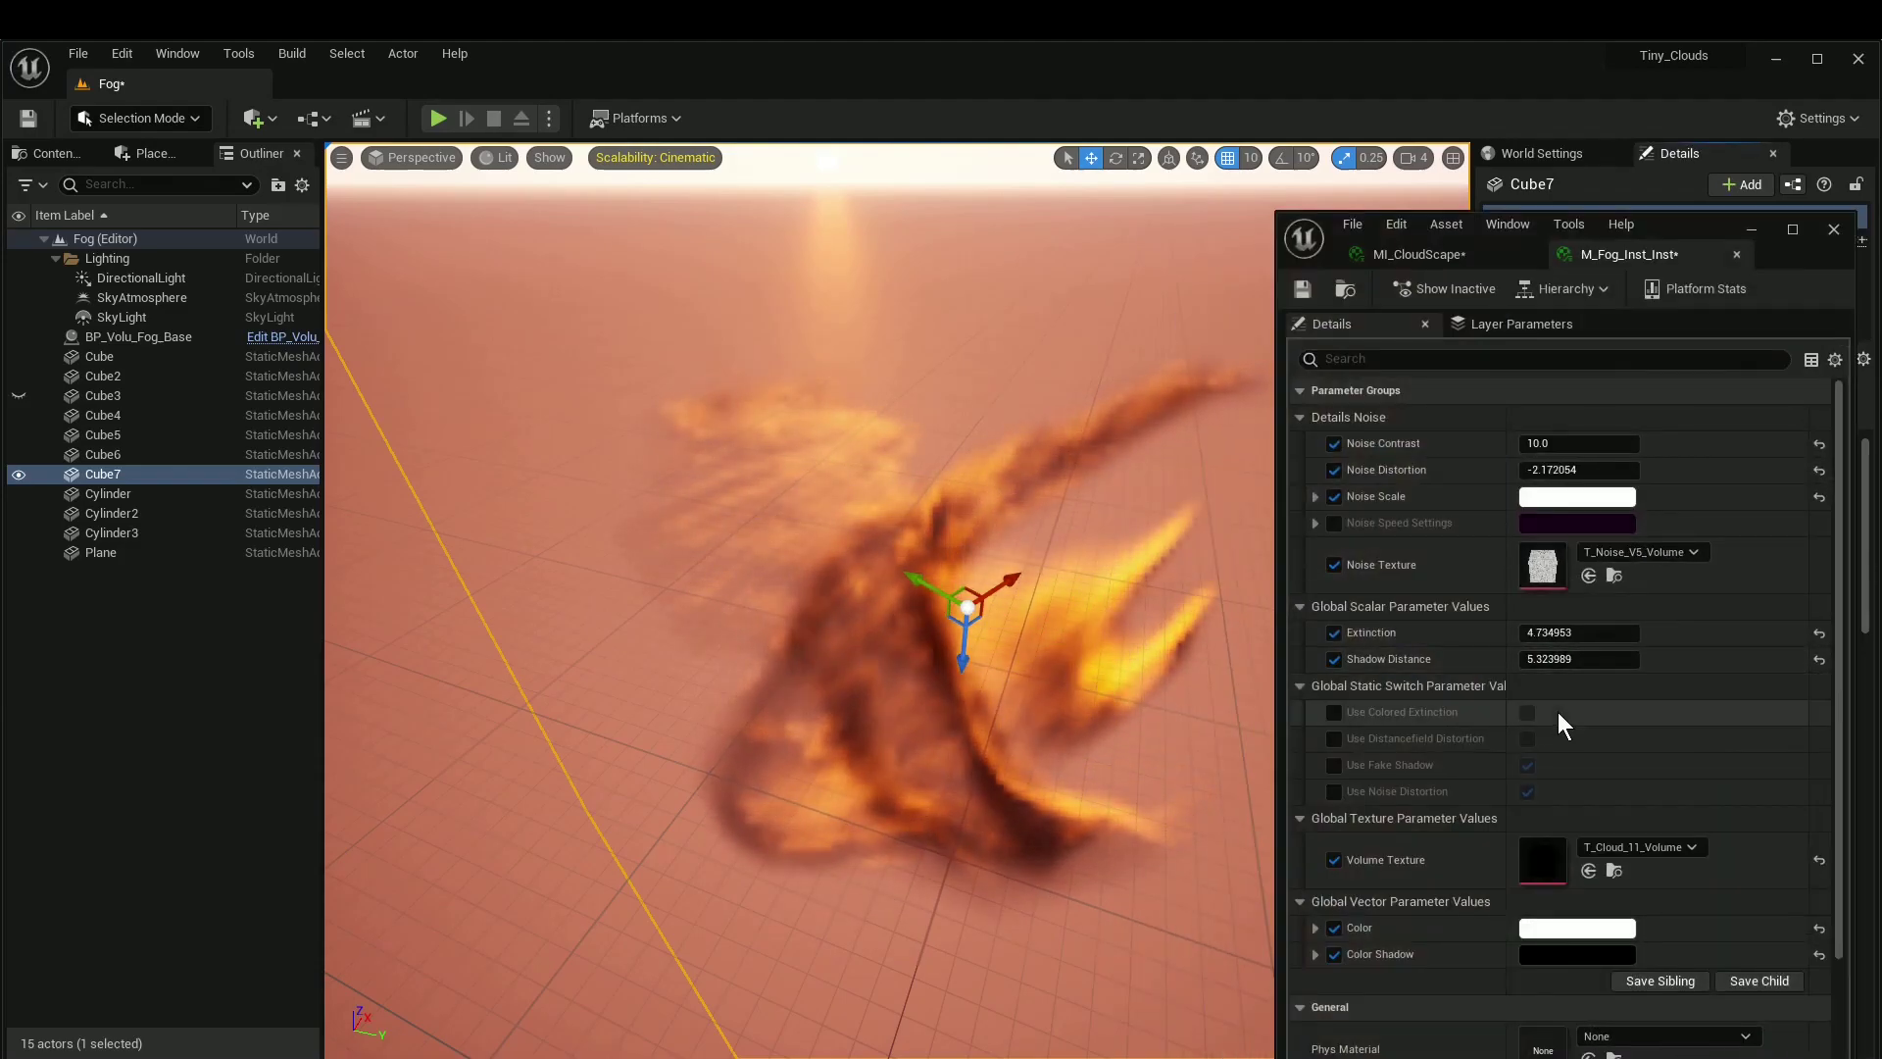
pyautogui.click(1590, 471)
pyautogui.write('0')
pyautogui.press('Return')
pyautogui.click(1756, 225)
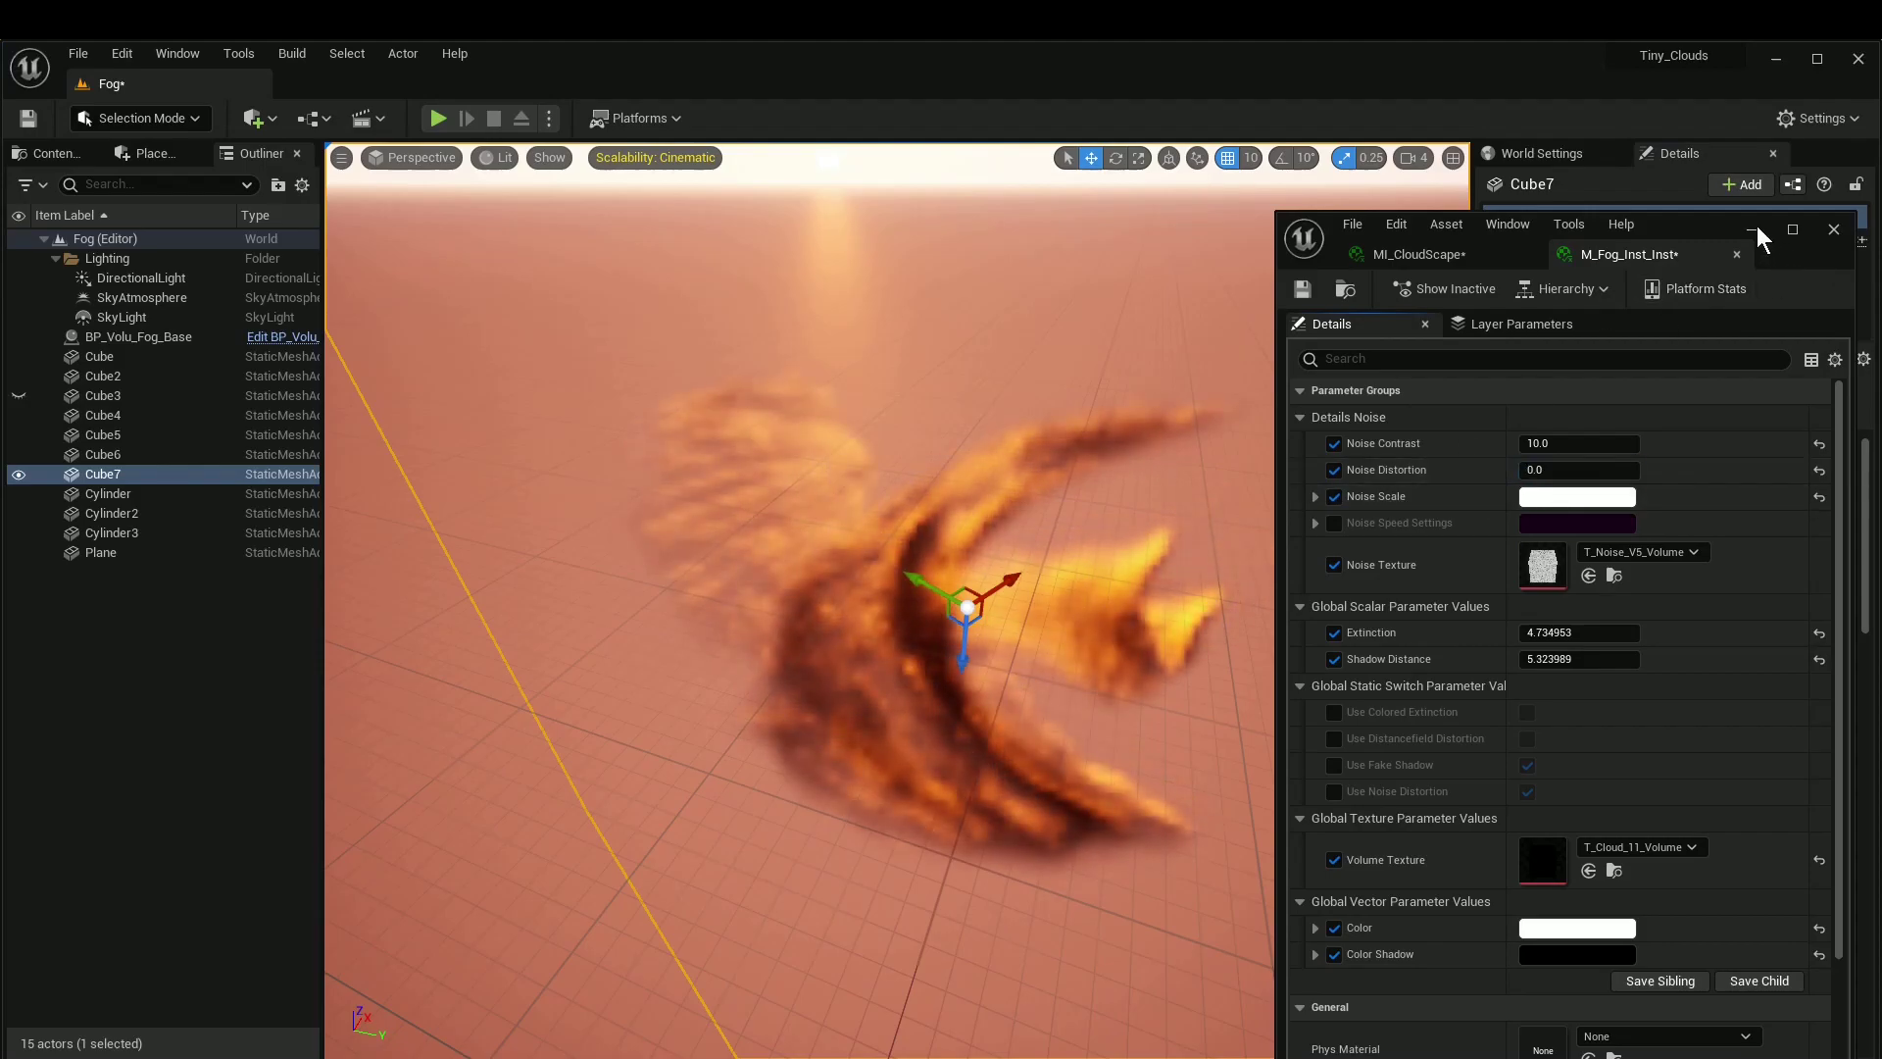
pyautogui.keyDown('alt'); pyautogui.moveTo(1177, 597); pyautogui.dragTo(1372, 647); pyautogui.keyUp('alt')
pyautogui.moveTo(1197, 673)
pyautogui.mouseDown(button='right')
pyautogui.moveTo(1019, 666)
pyautogui.moveTo(1059, 676)
pyautogui.moveTo(1186, 598)
pyautogui.moveTo(1206, 628)
pyautogui.moveTo(1167, 665)
pyautogui.mouseUp(button='right')
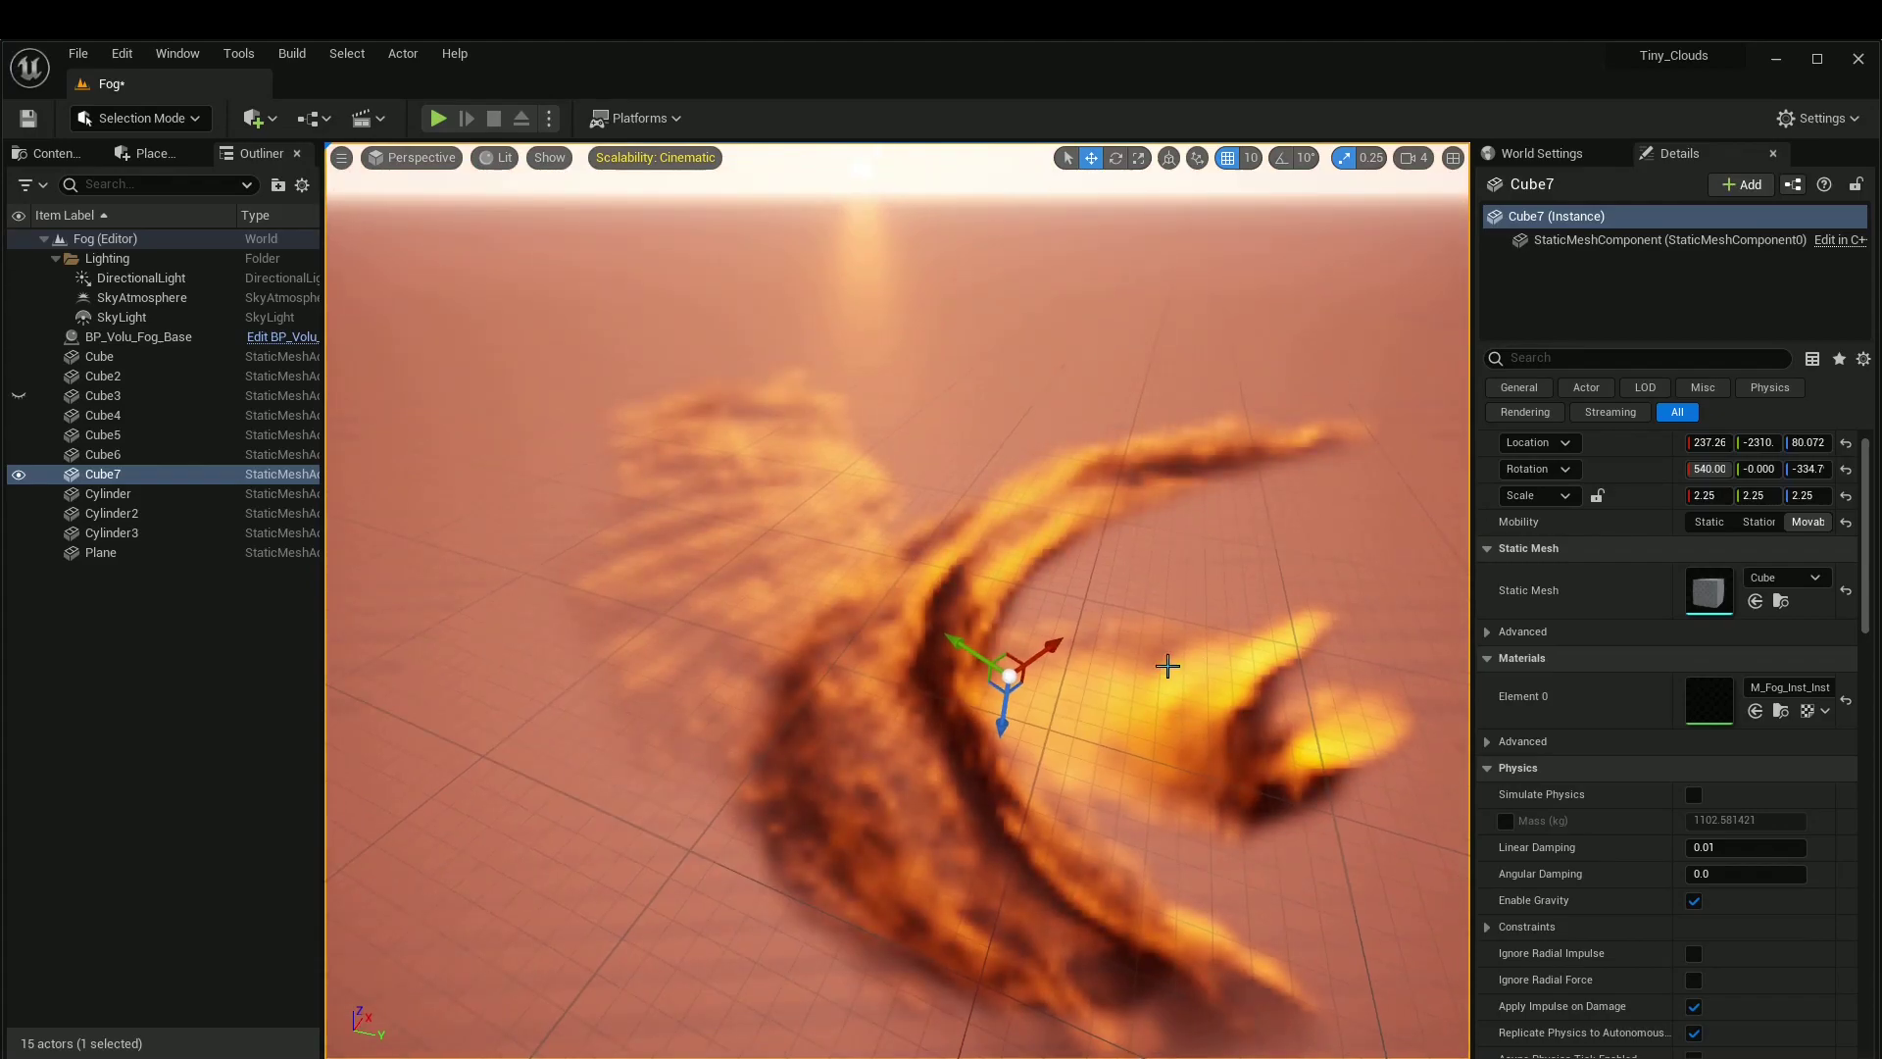
pyautogui.press('`')
pyautogui.write('r.volum')
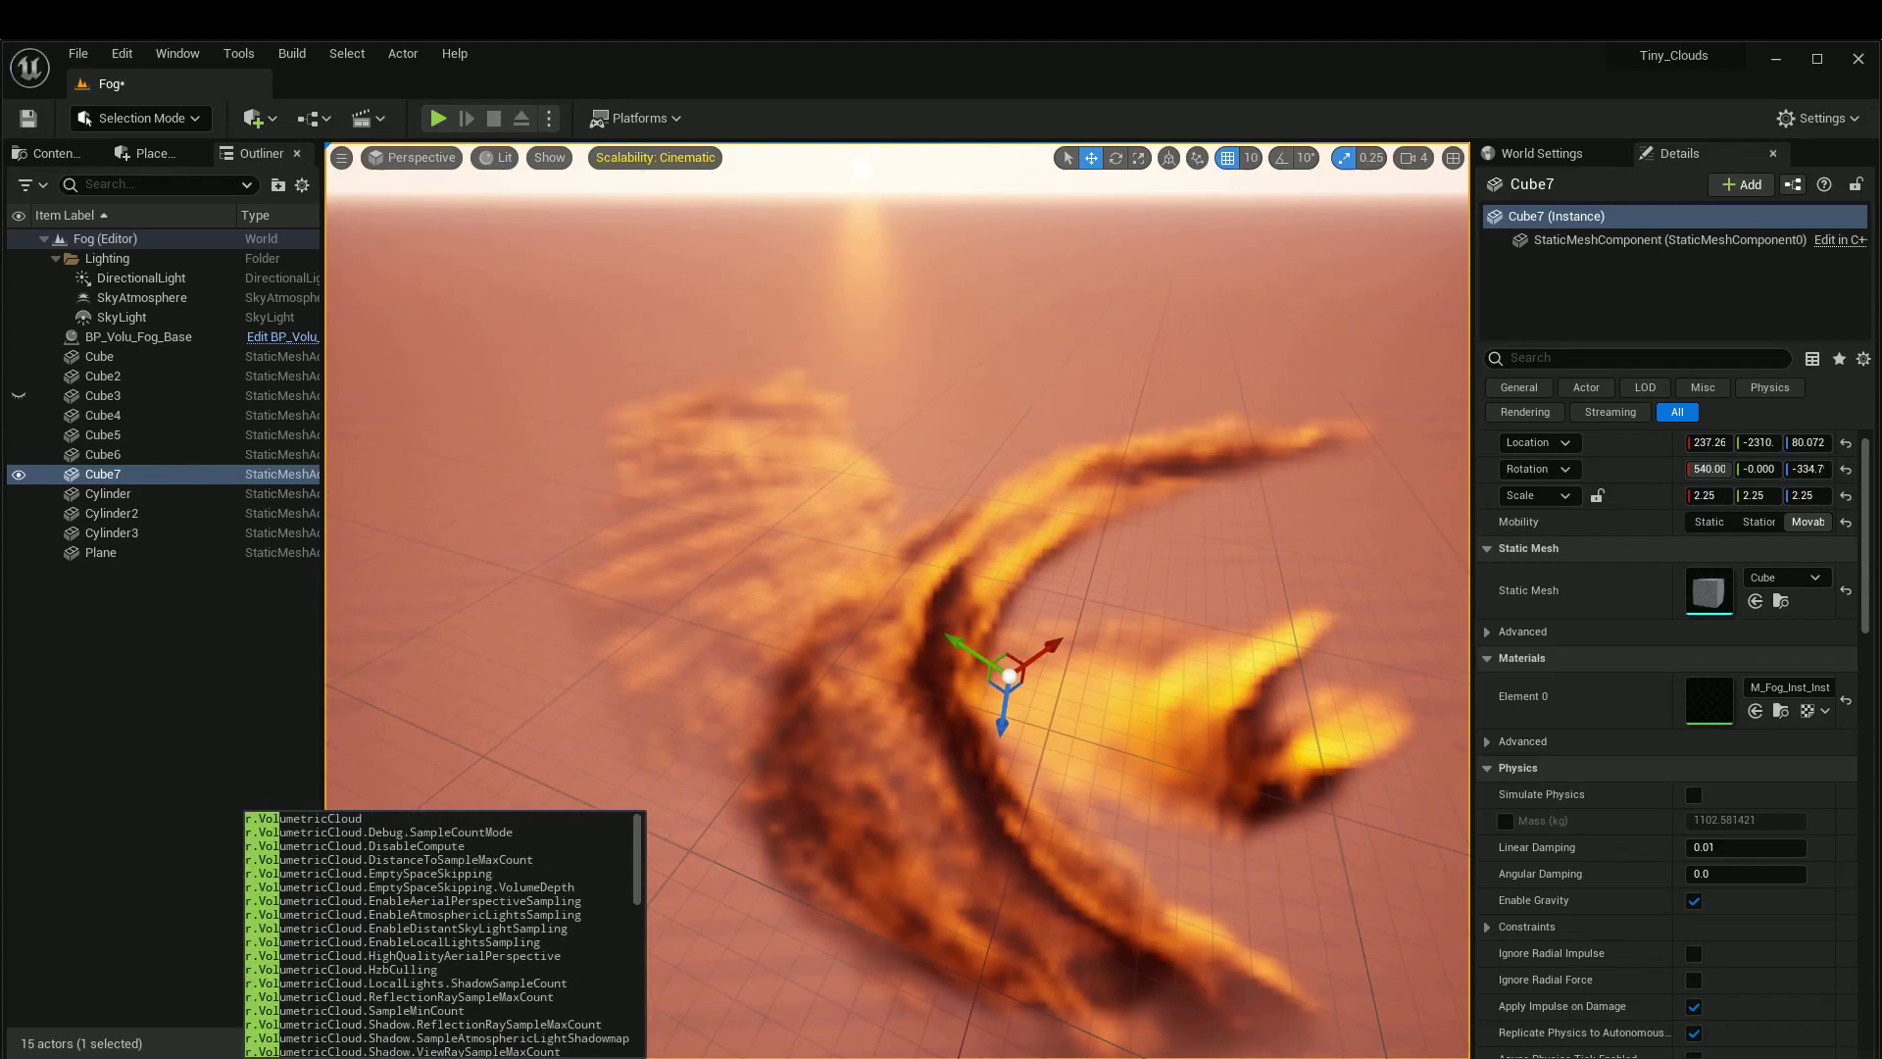
pyautogui.press('BackSpace')
pyautogui.press('BackSpace')
pyautogui.press('Escape')
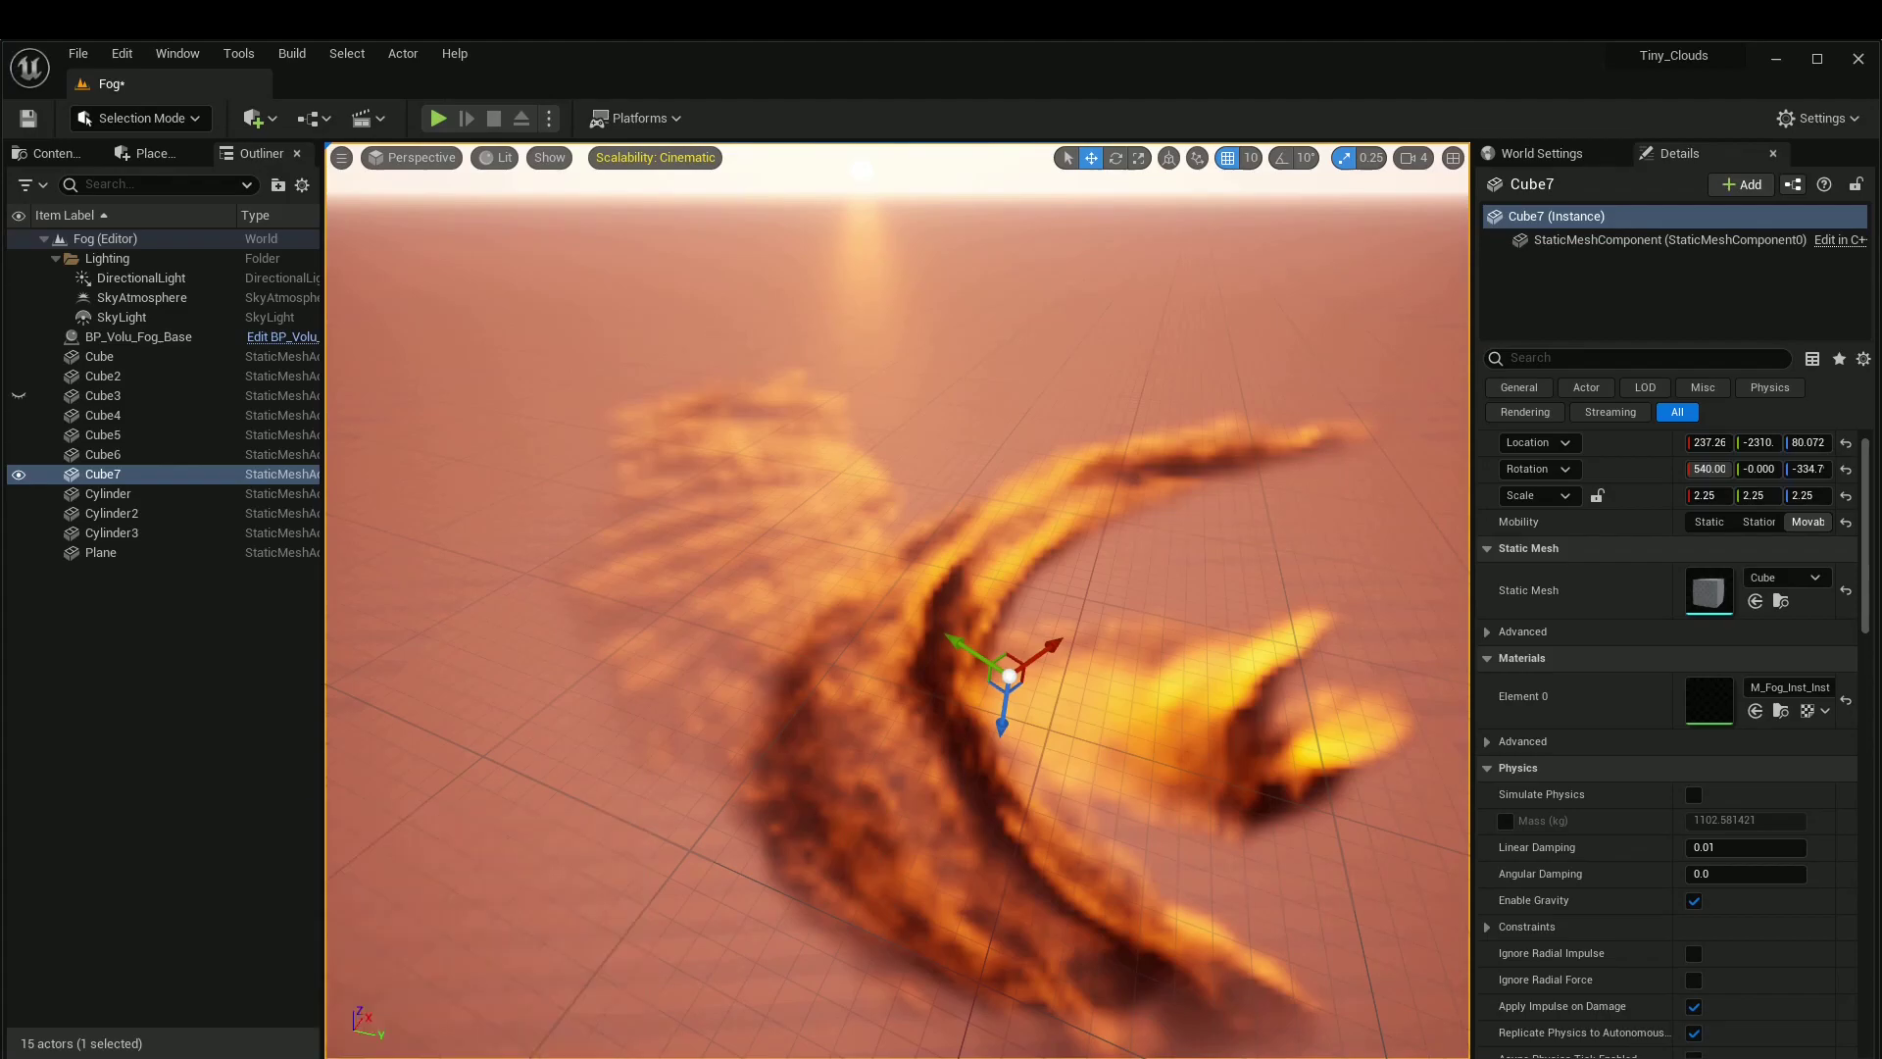
# Step: Set the console variable r.VolumetricFog.HistoryWeight to 0.2 and inspect the fog cloud from a slightly different angle
pyautogui.press('`')
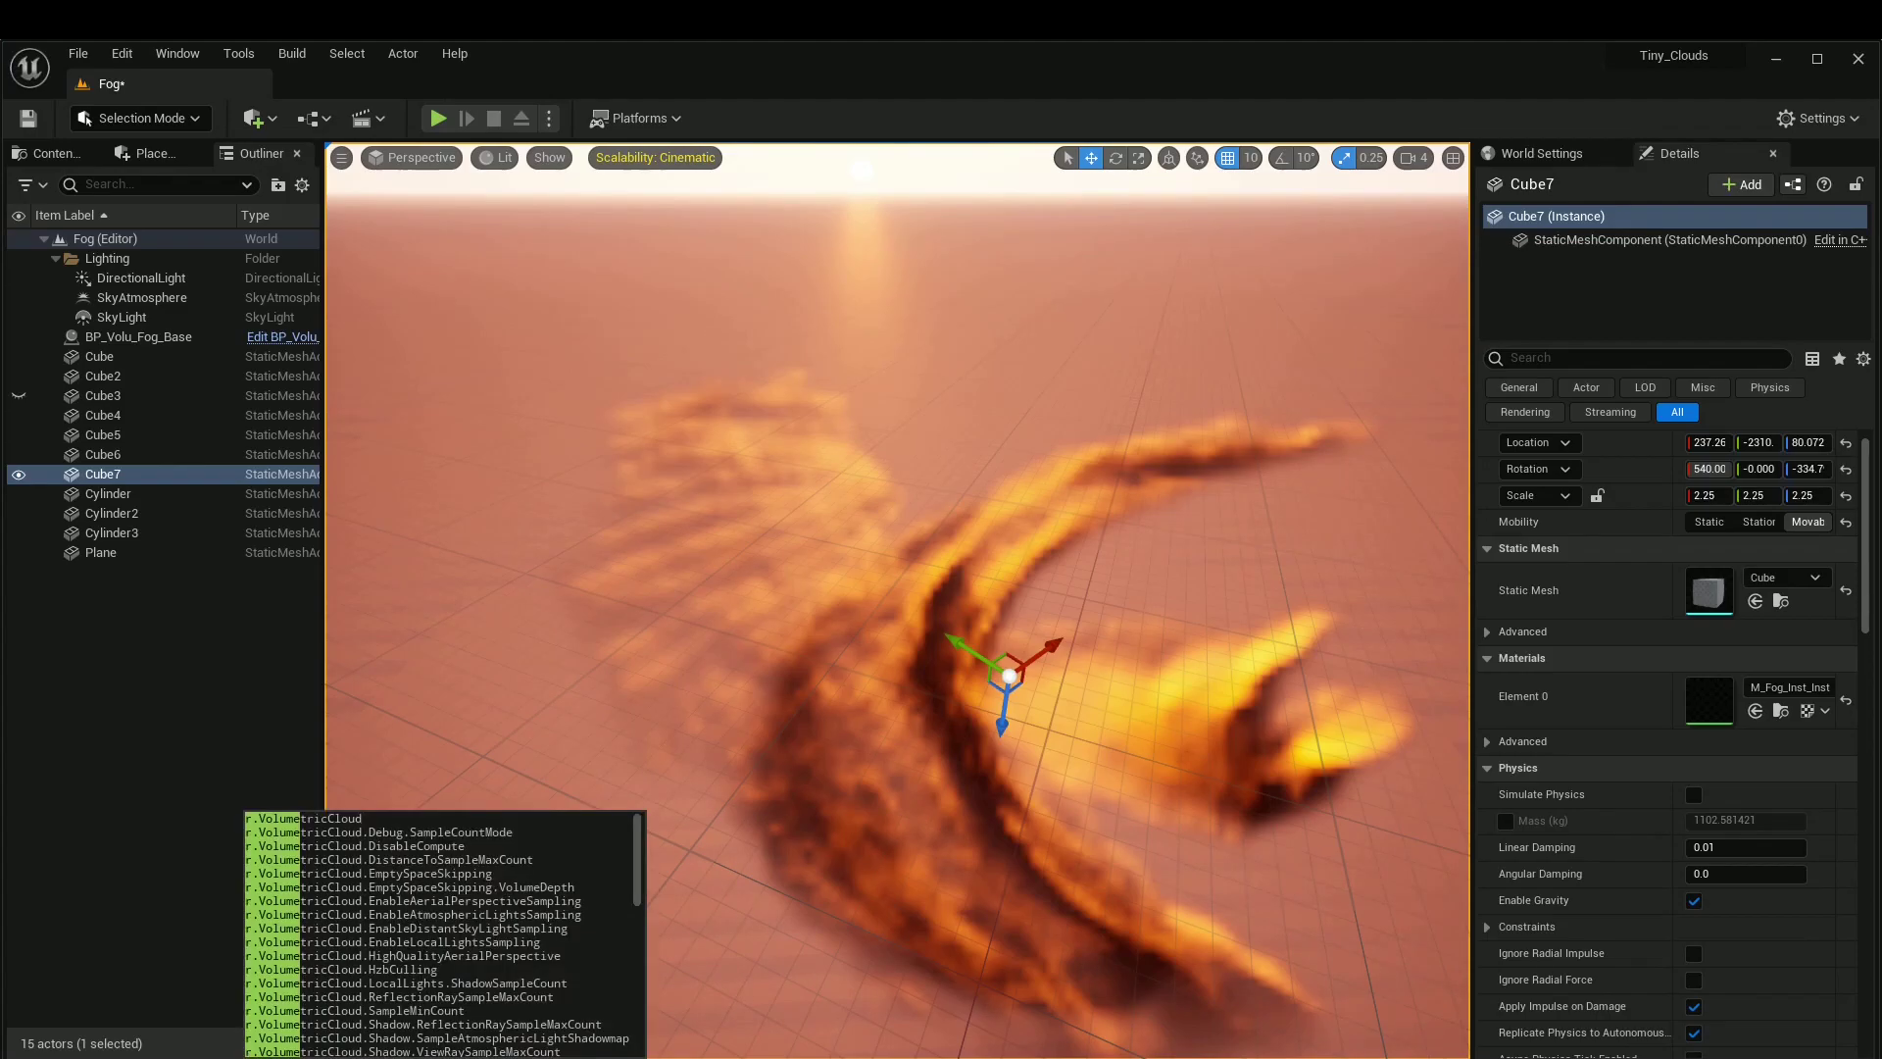
pyautogui.write('tric')
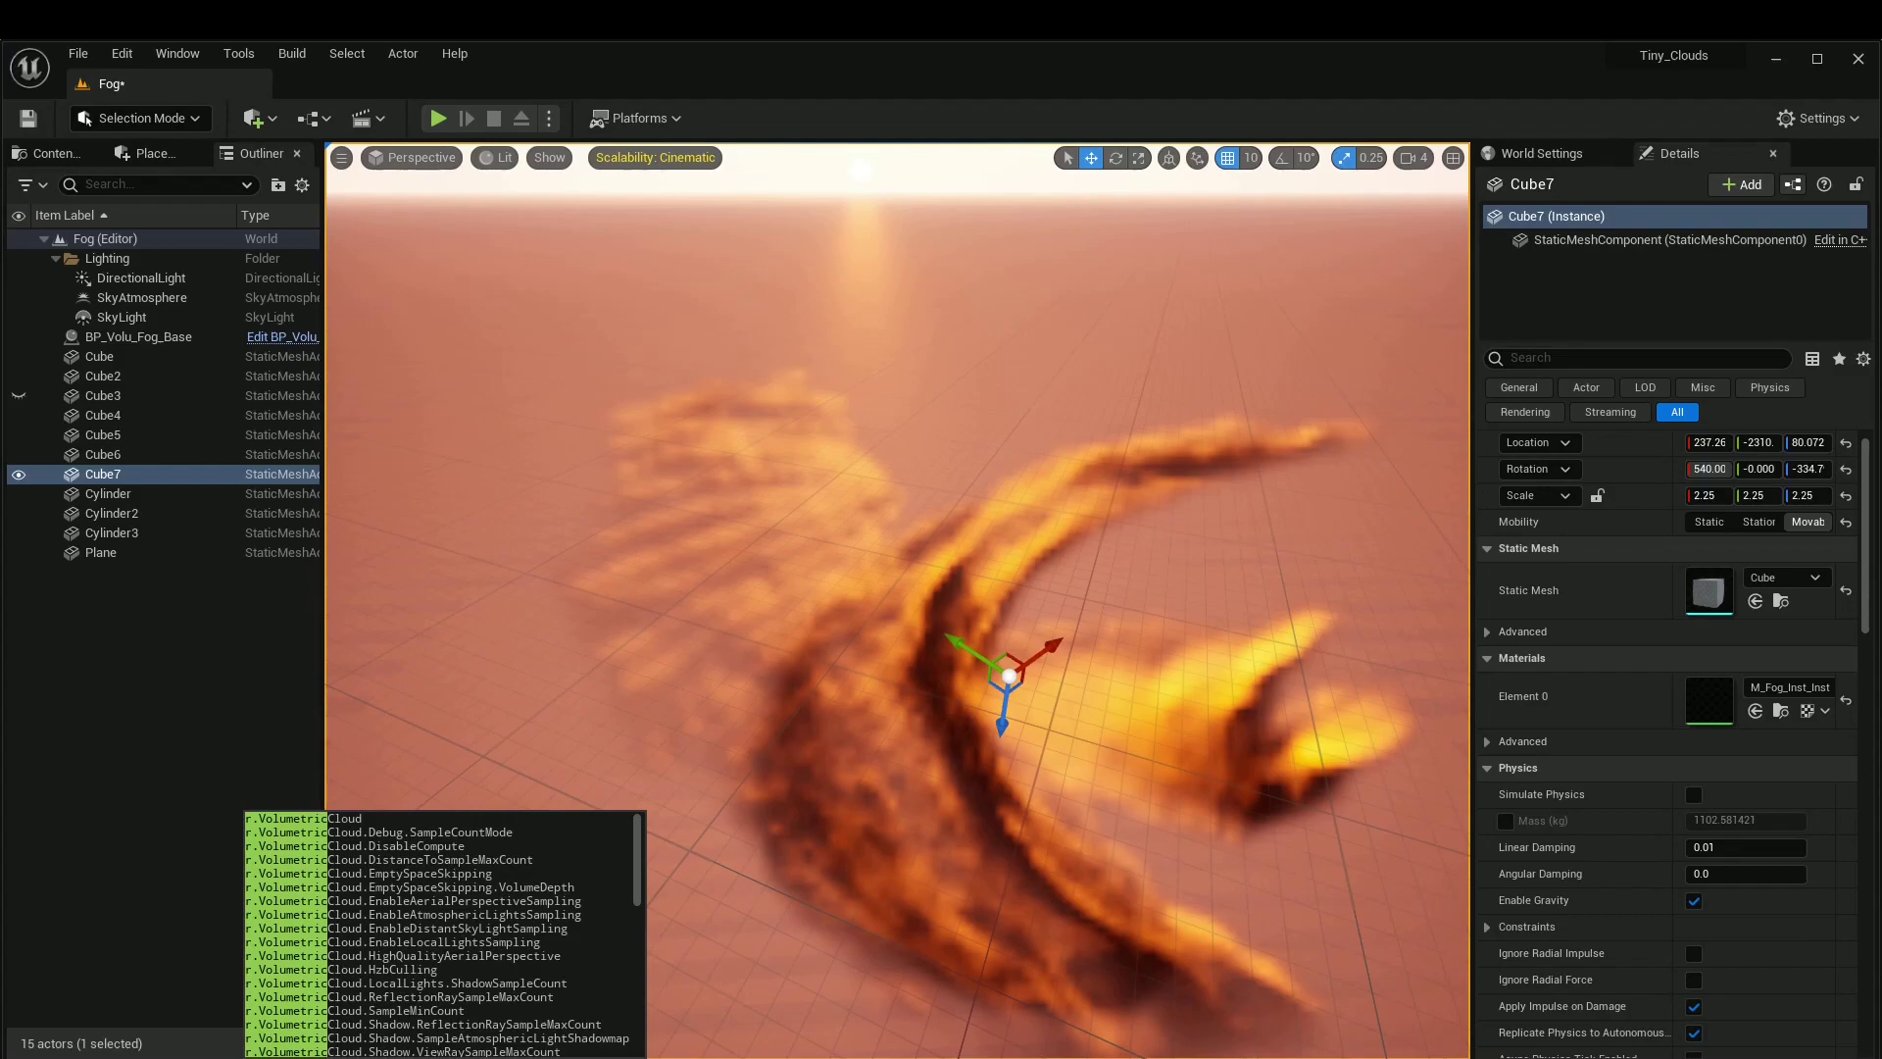
pyautogui.write('F')
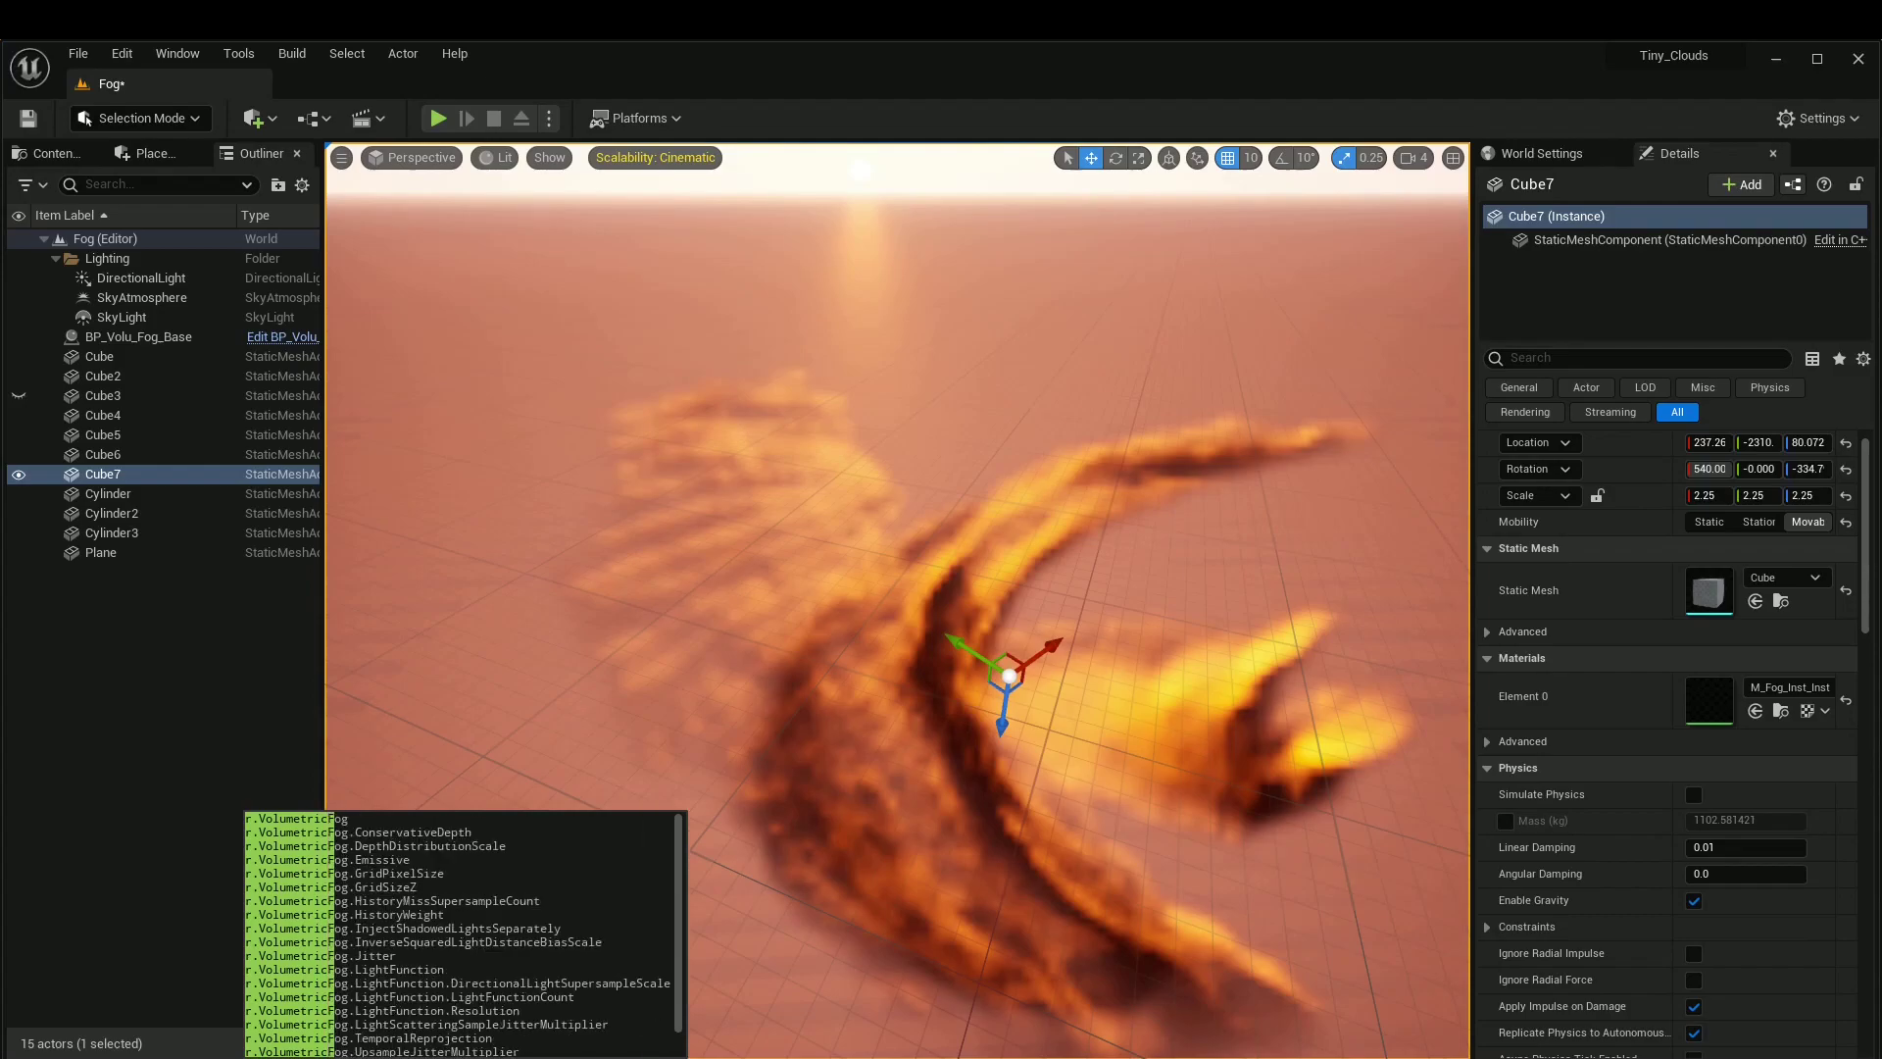
pyautogui.write('o')
pyautogui.press('Tab')
pyautogui.write('hi')
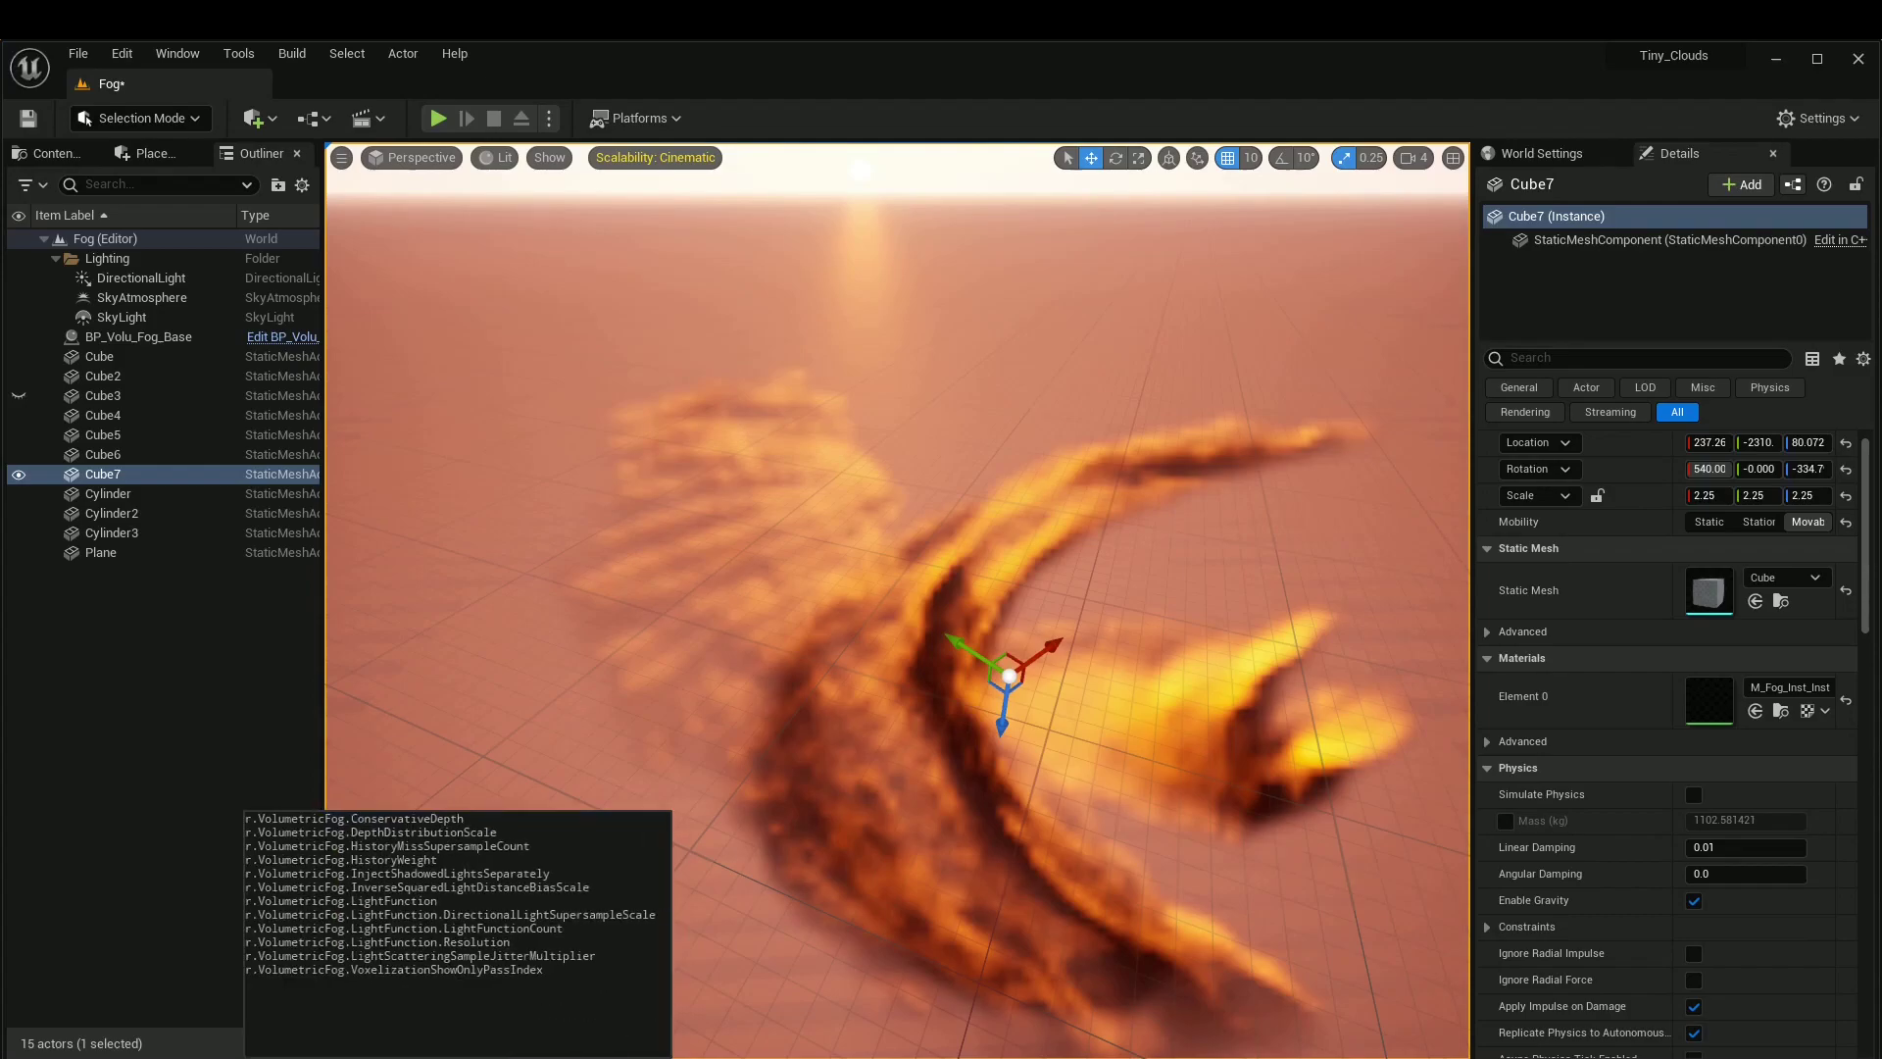
pyautogui.press('Tab')
pyautogui.press('Tab')
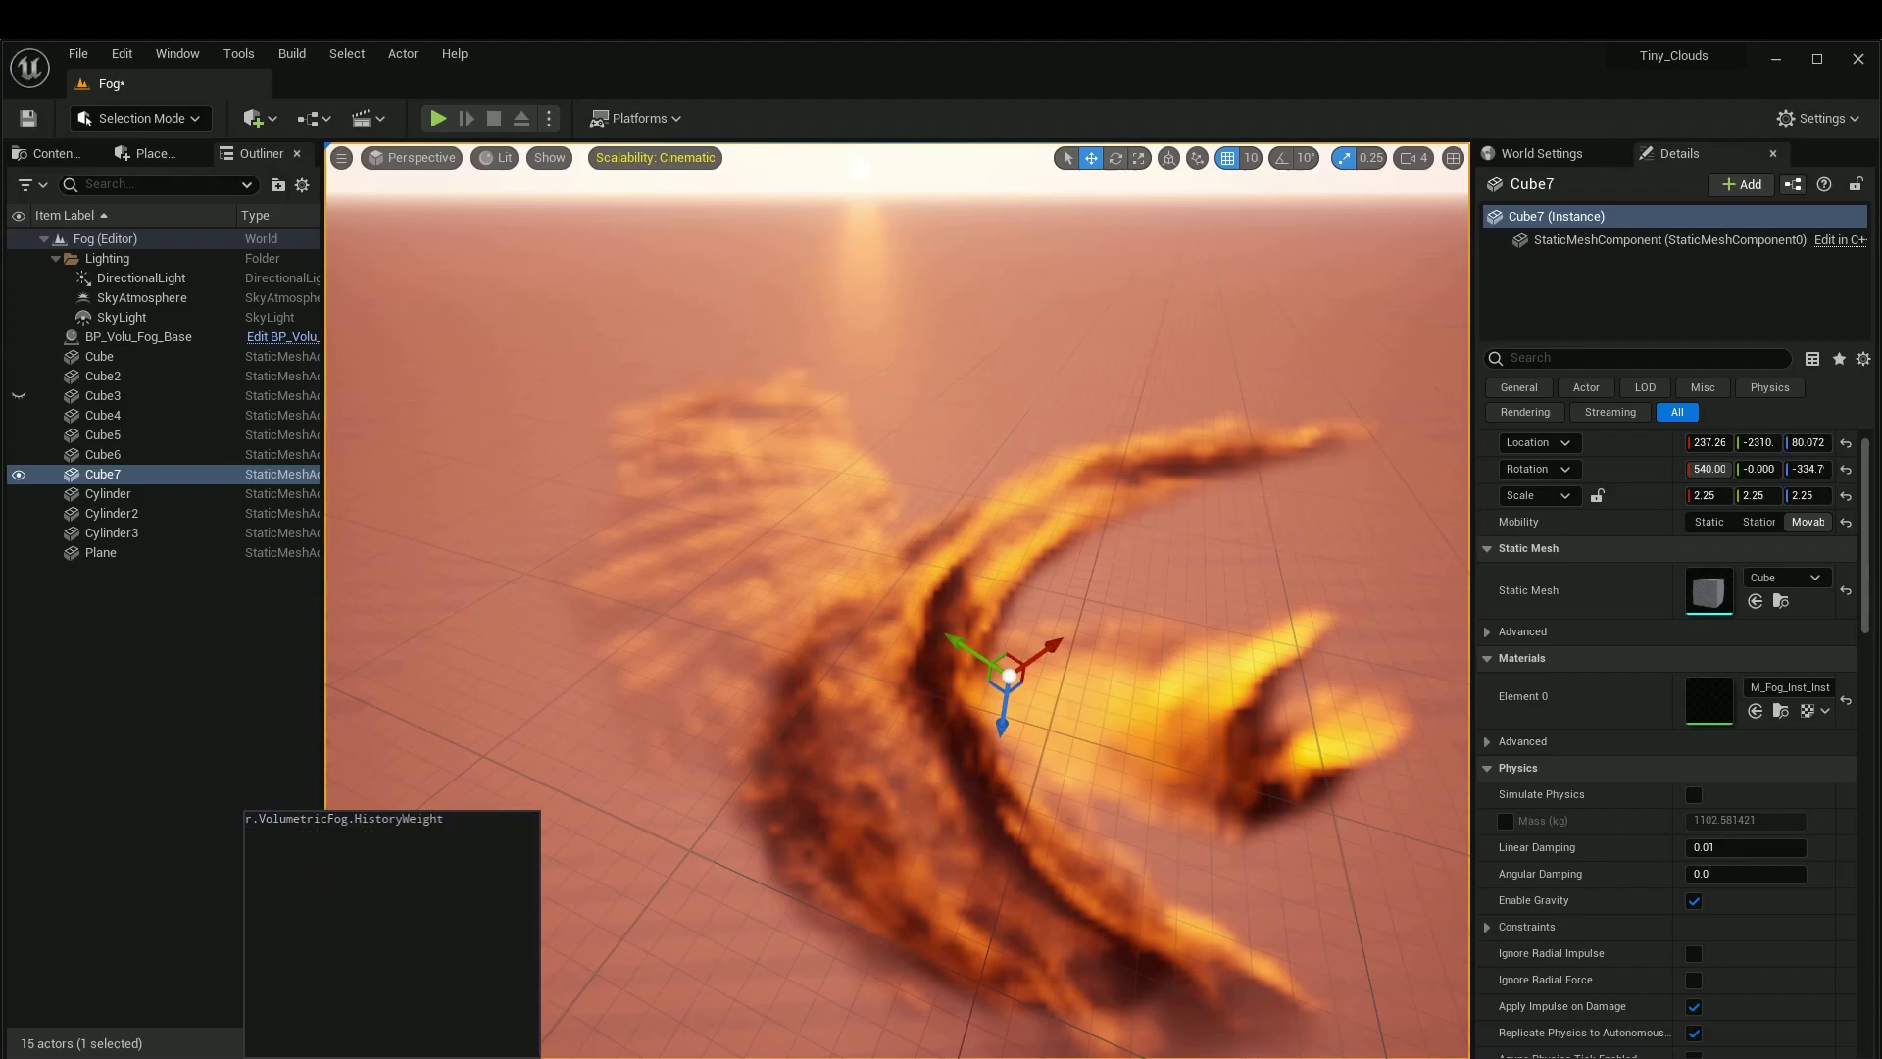
pyautogui.write('0')
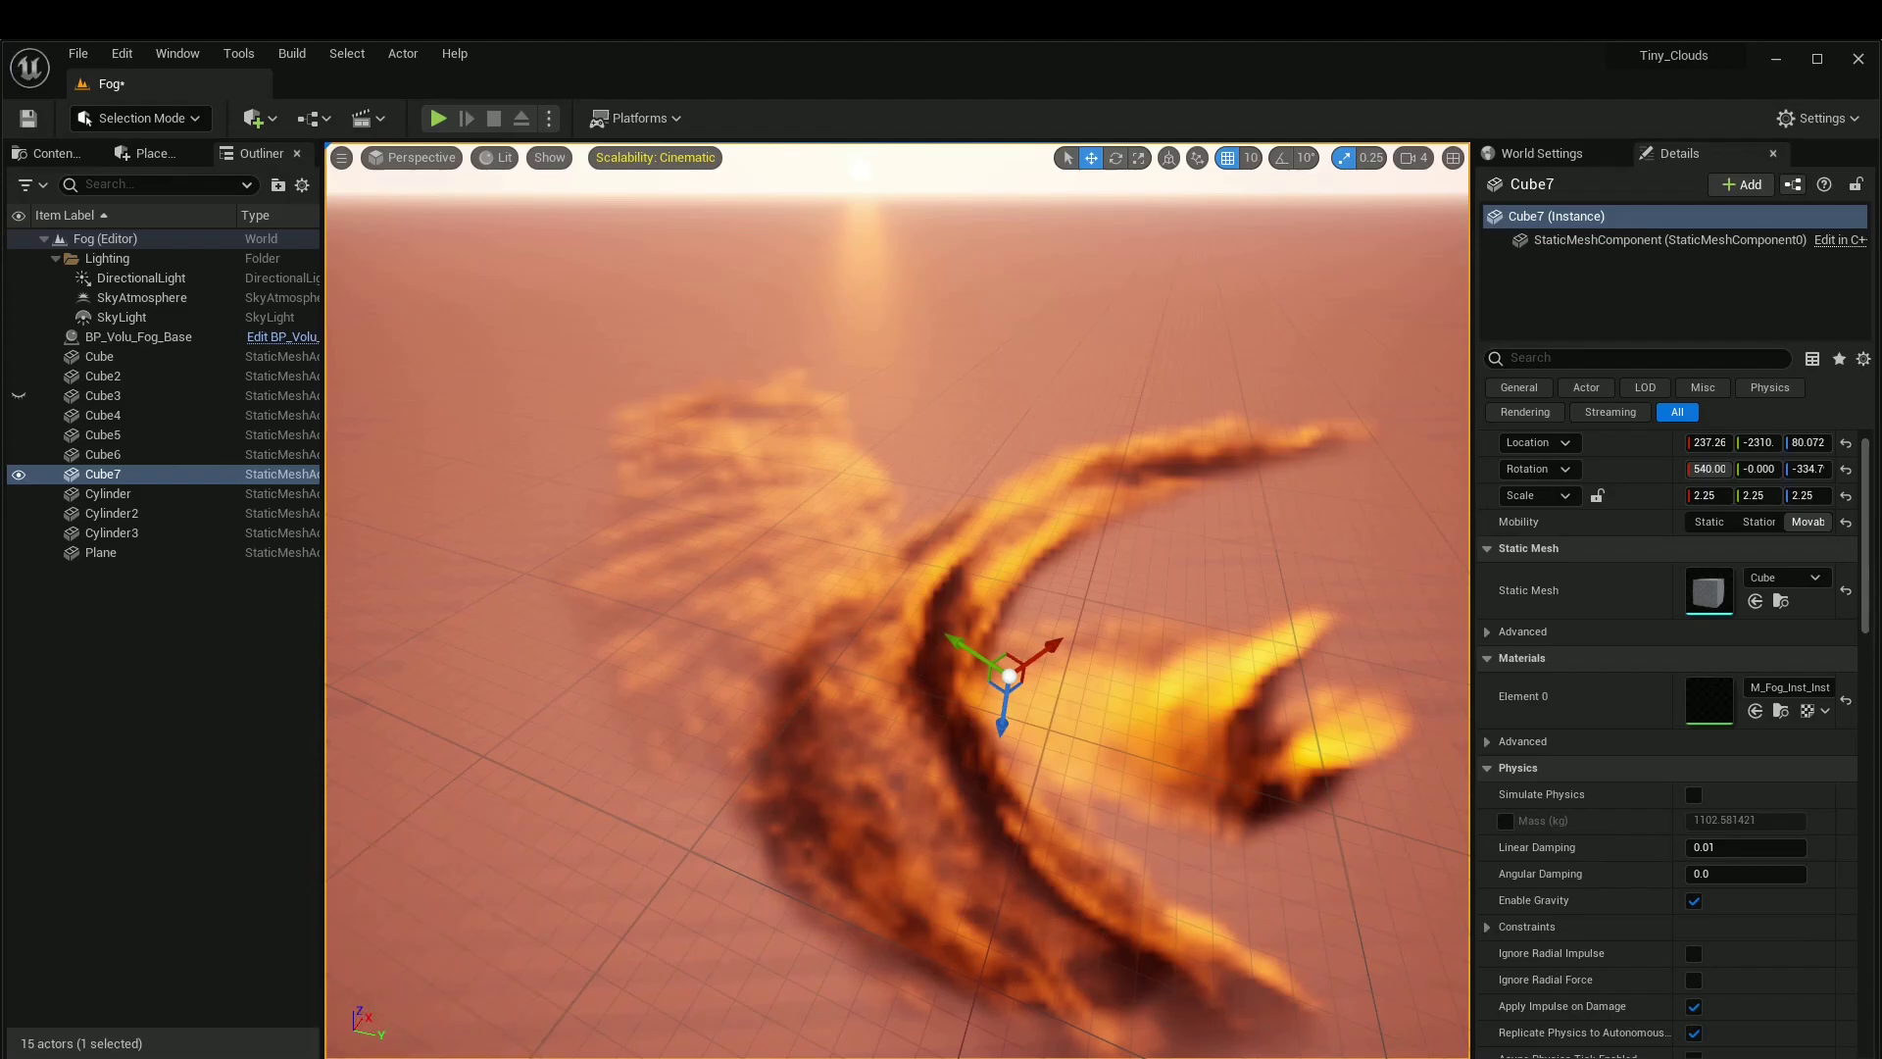
pyautogui.moveTo(781, 645); pyautogui.dragTo(815, 680, button='right')
pyautogui.moveTo(879, 593); pyautogui.dragTo(827, 495, button='right')
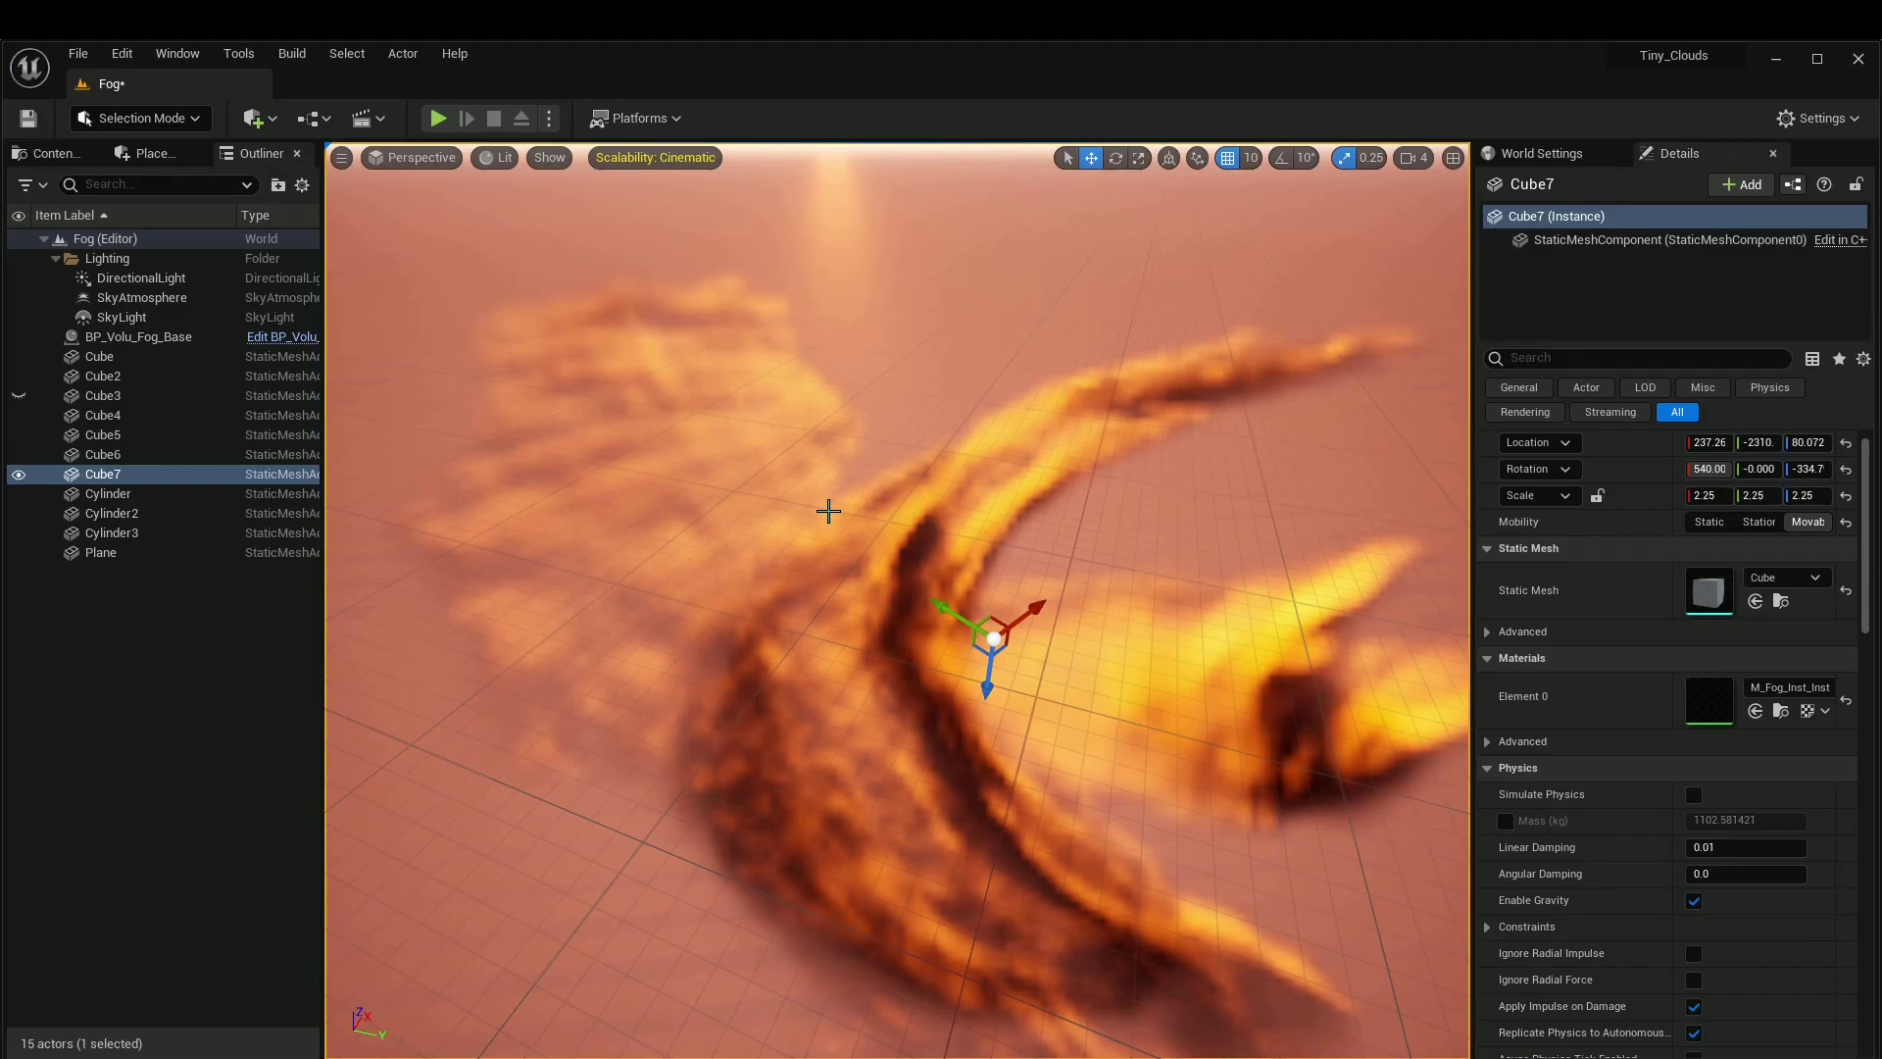
pyautogui.moveTo(866, 496)
pyautogui.mouseDown(button='right')
pyautogui.moveTo(873, 479)
pyautogui.moveTo(864, 511)
pyautogui.mouseUp(button='right')
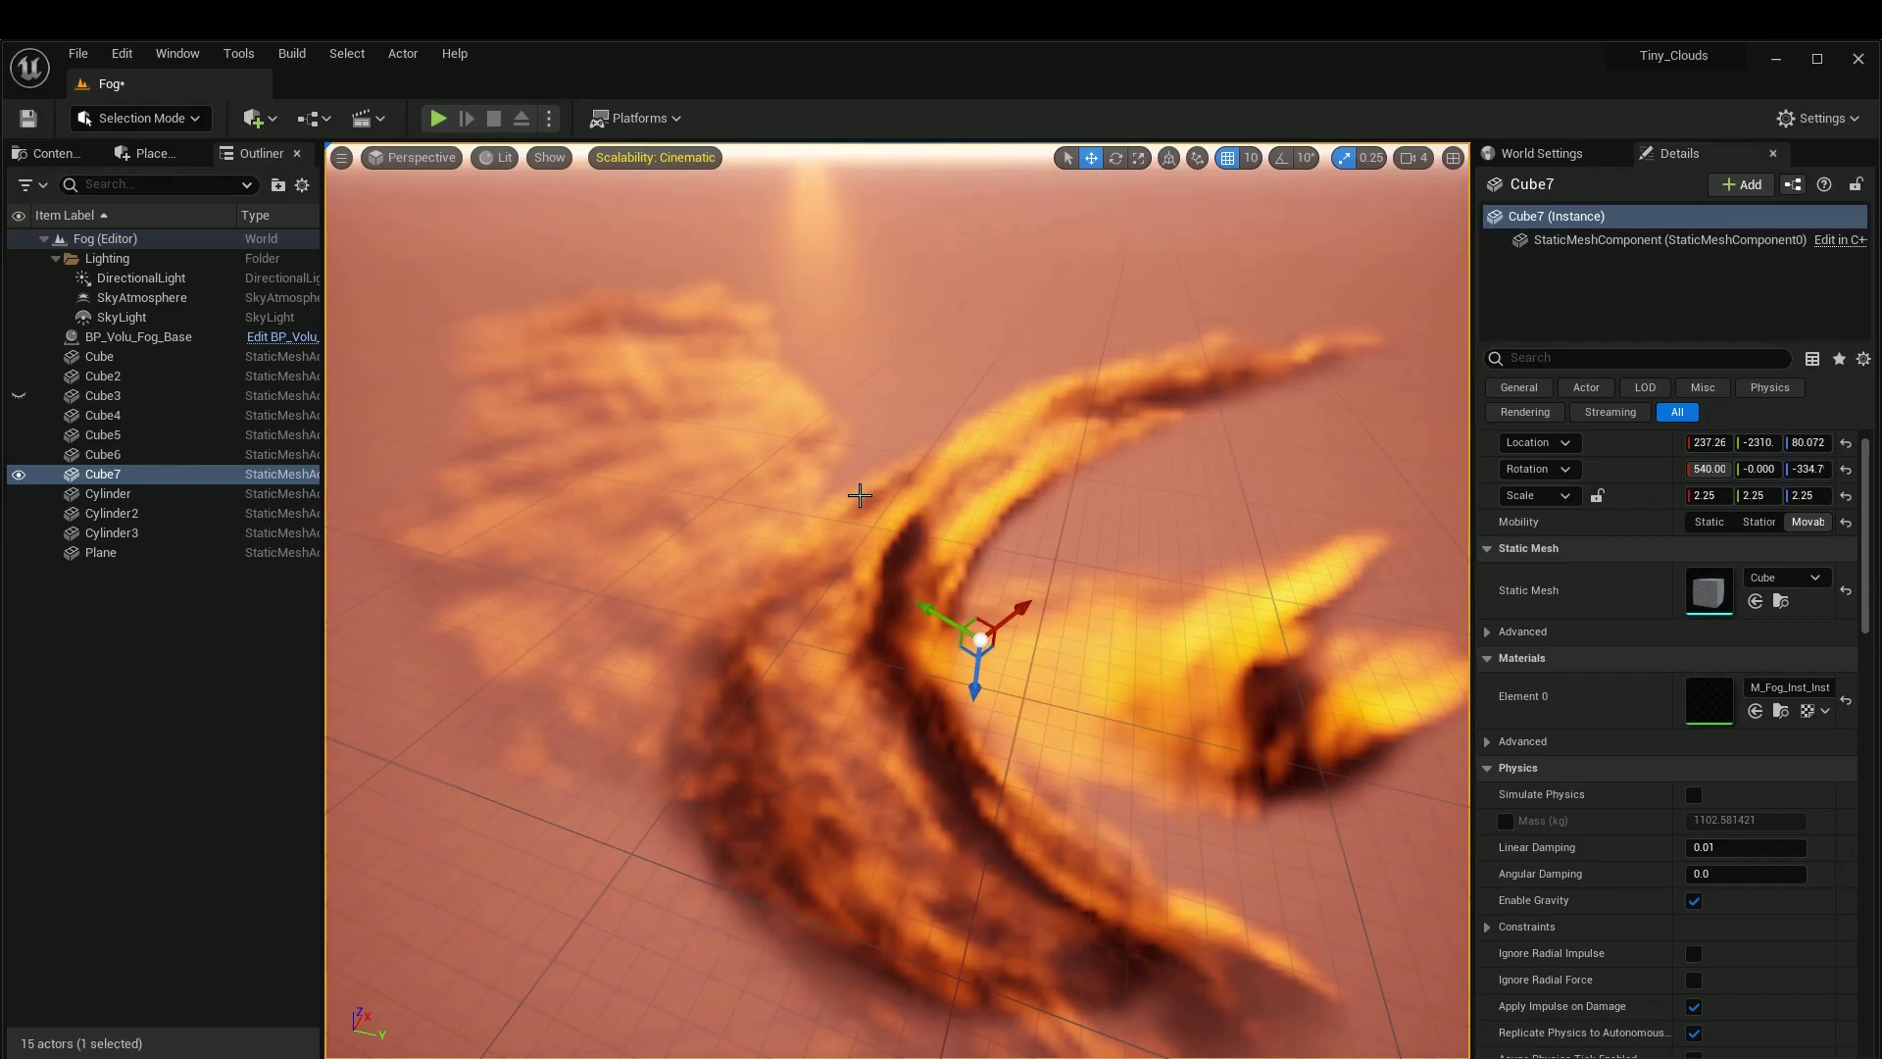
# Step: Set r.VolumetricFog.DepthDistributionScale to 80 through the console
pyautogui.press('`')
pyautogui.write('r.')
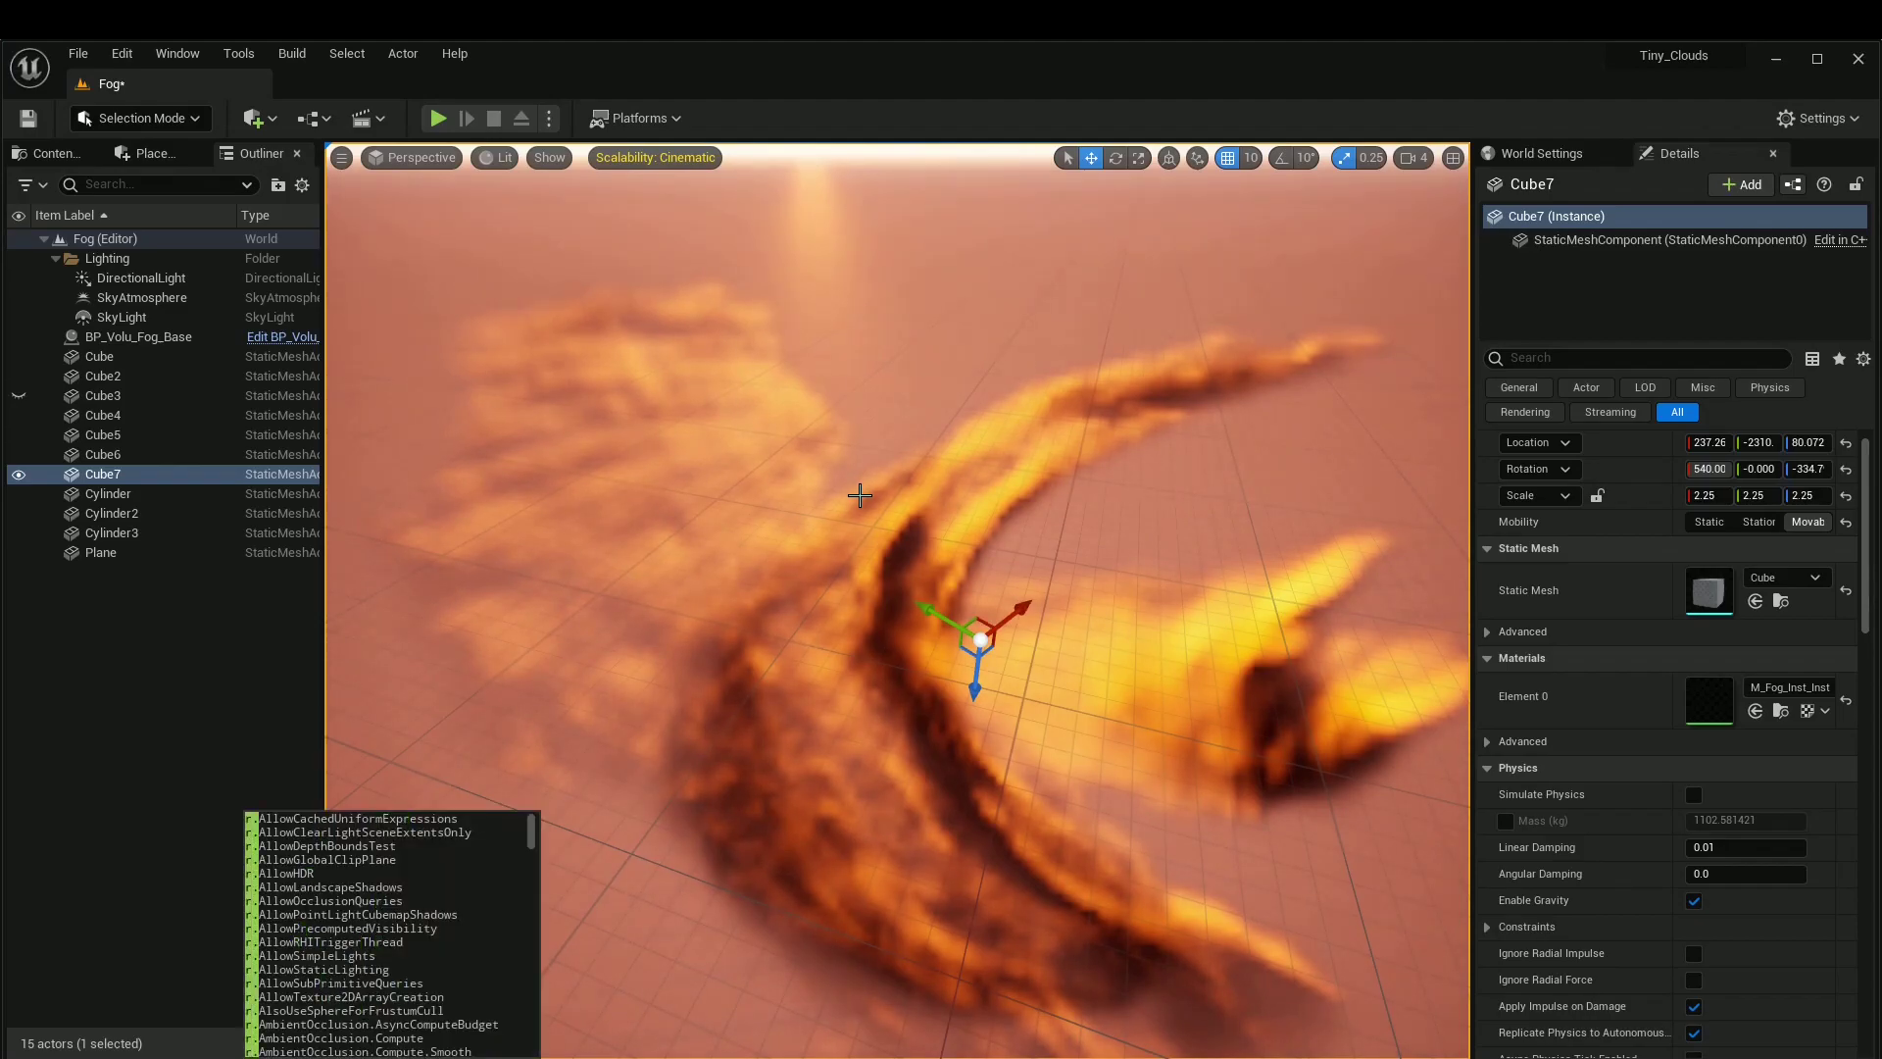
pyautogui.write('VolumetricFog.')
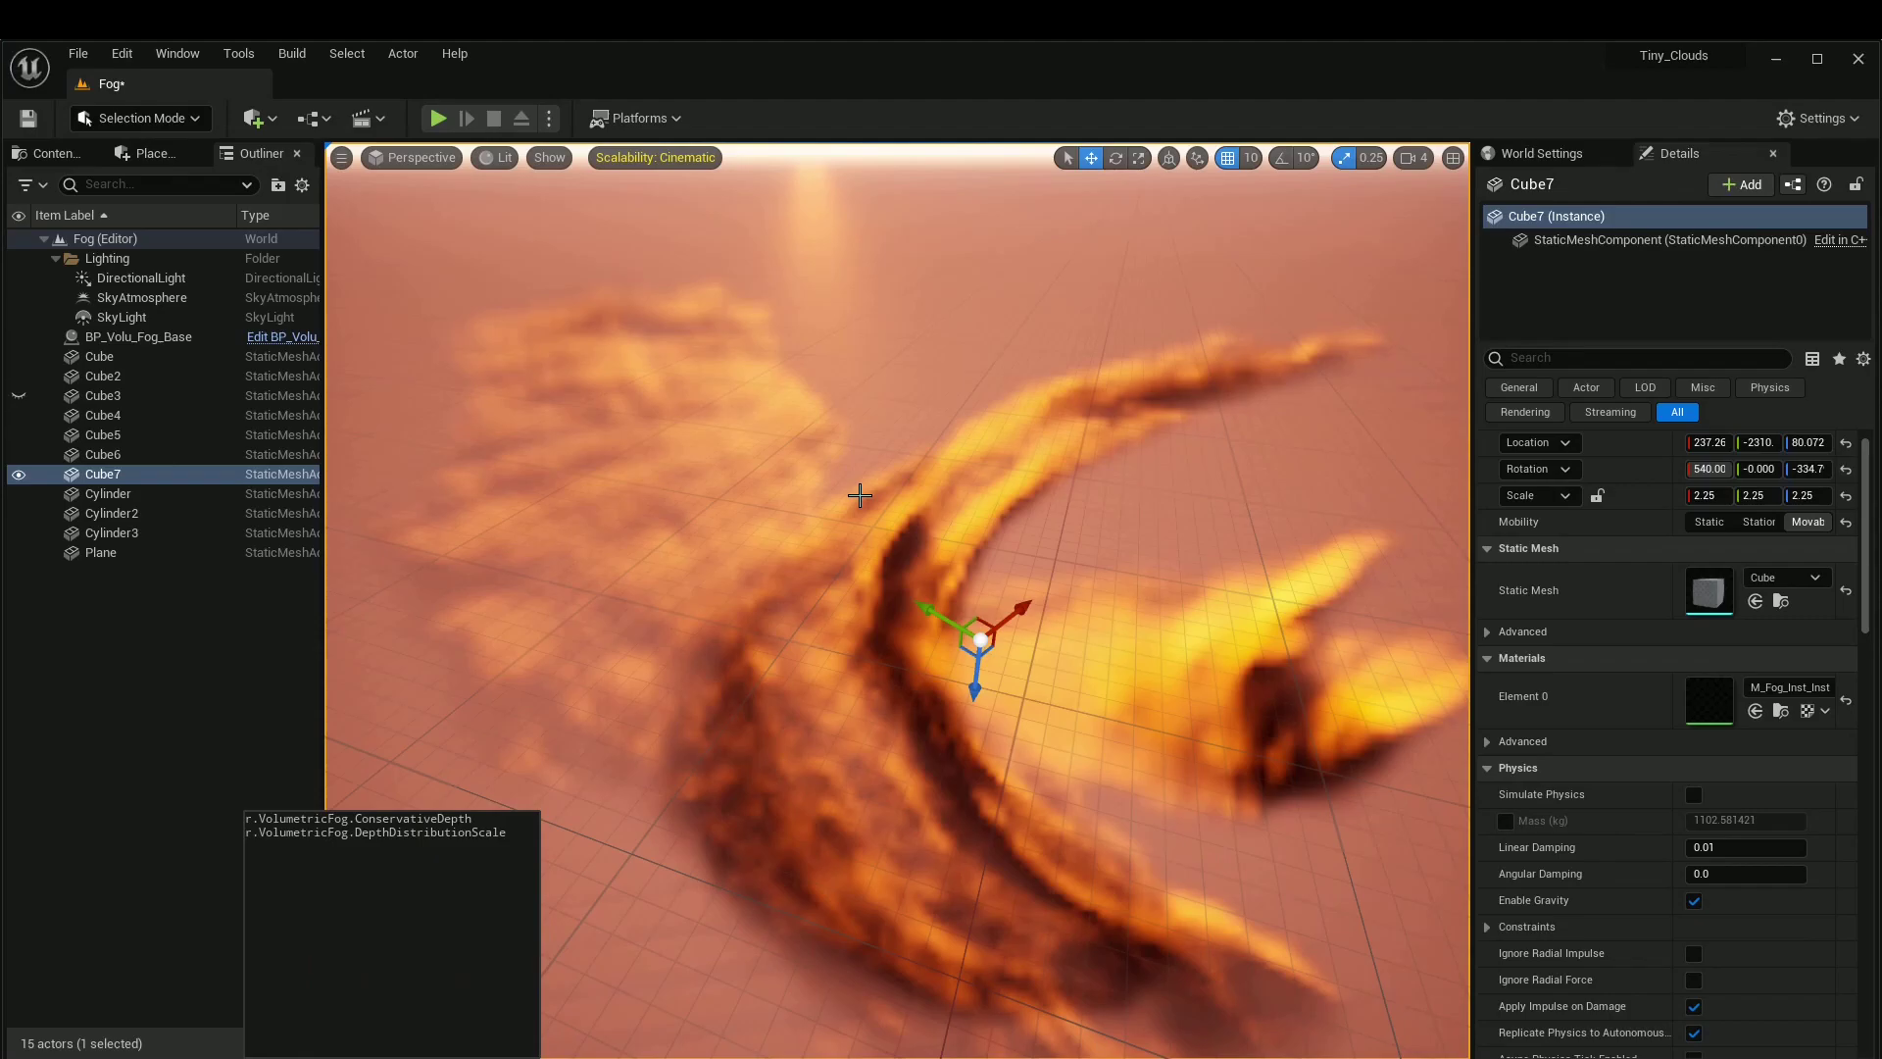
pyautogui.press('Down')
pyautogui.press('Down')
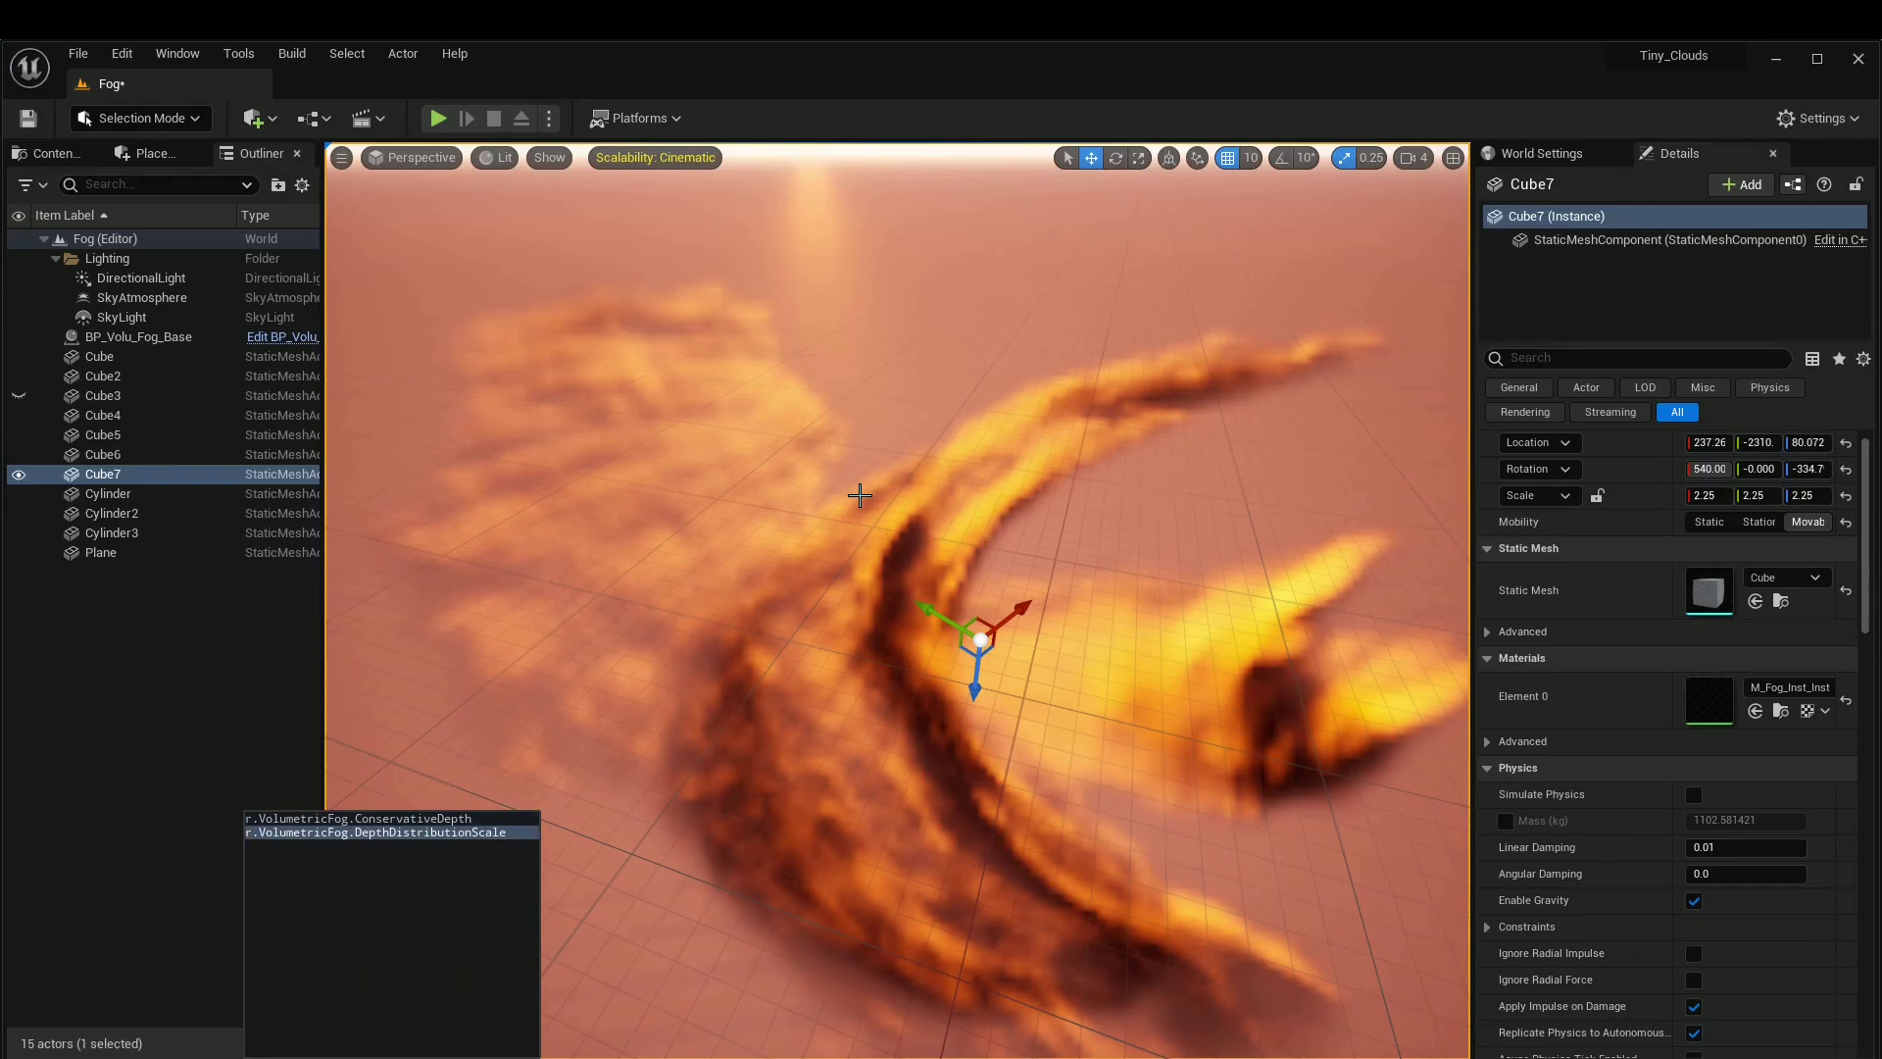
pyautogui.press('Return')
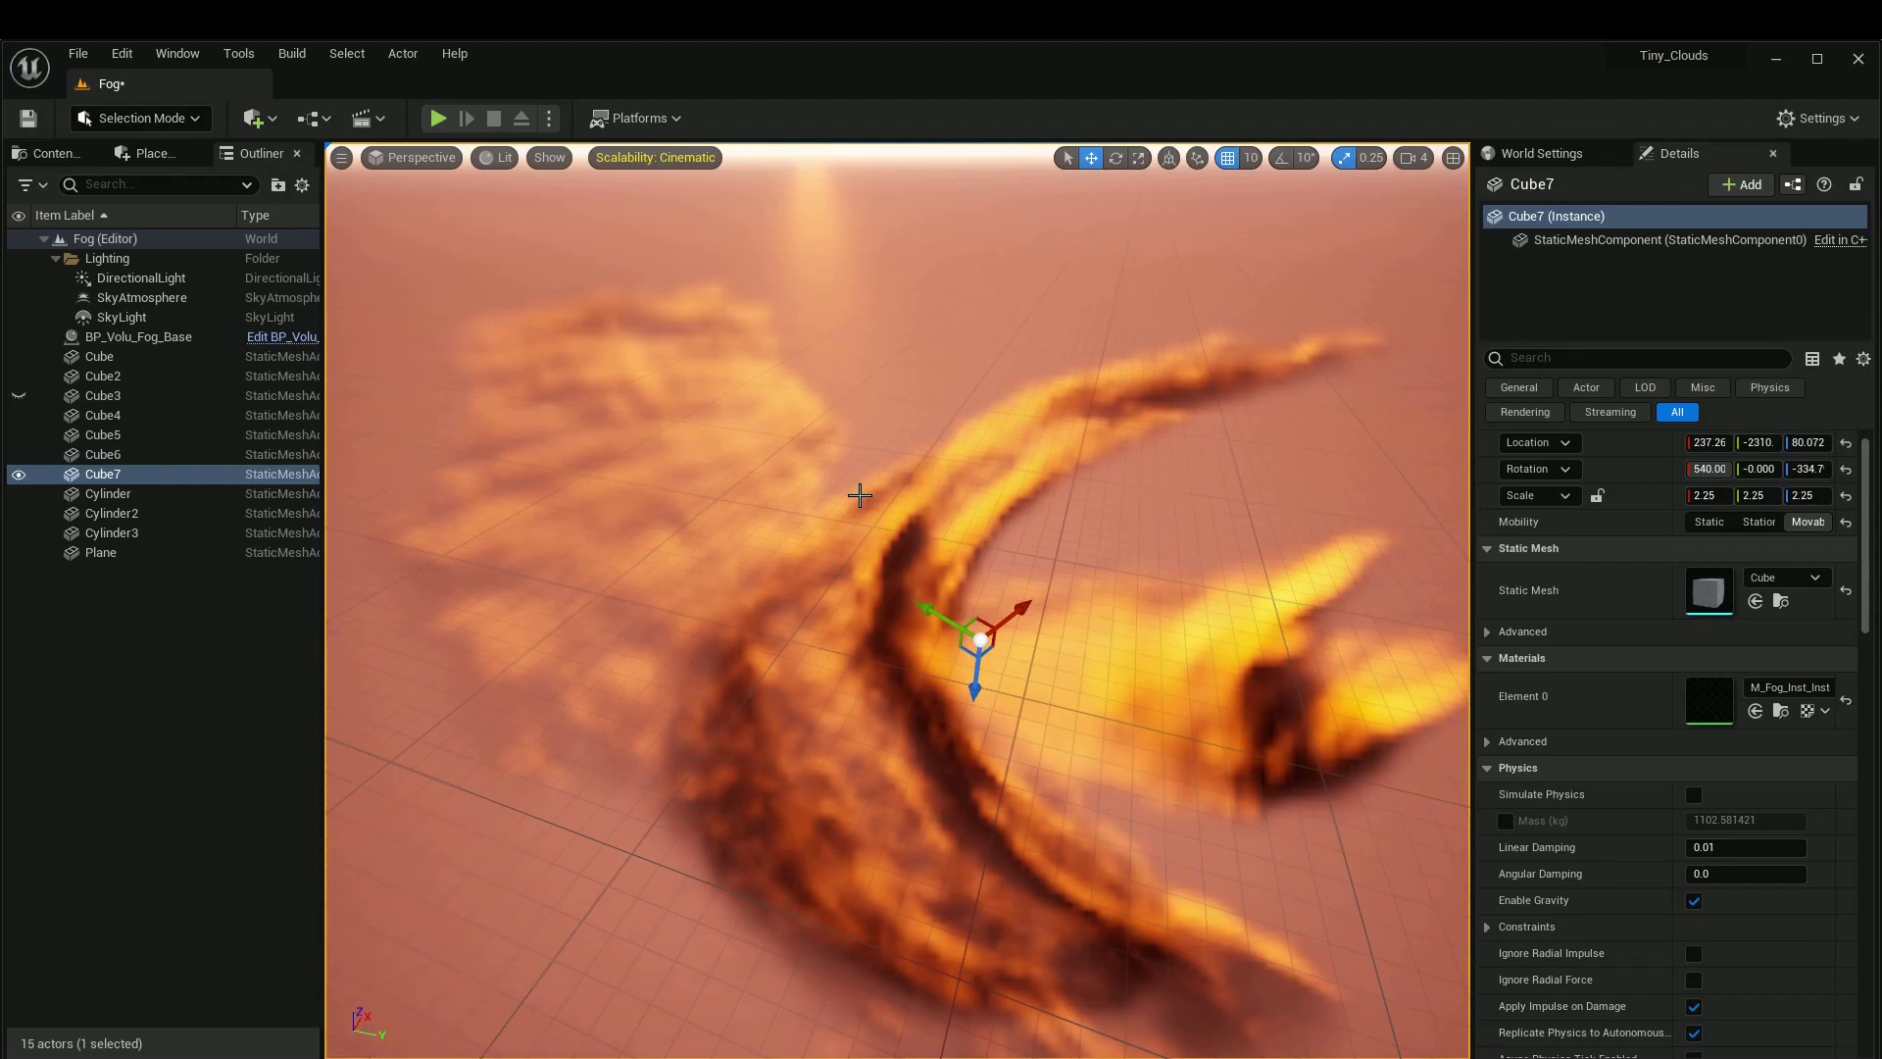
# Step: Reissue the last console command with r.VolumetricFog.DepthDistributionScale set to 10 and check the fog in the full viewport
pyautogui.press('`')
pyautogui.press('`')
pyautogui.press('Up')
pyautogui.press('Escape')
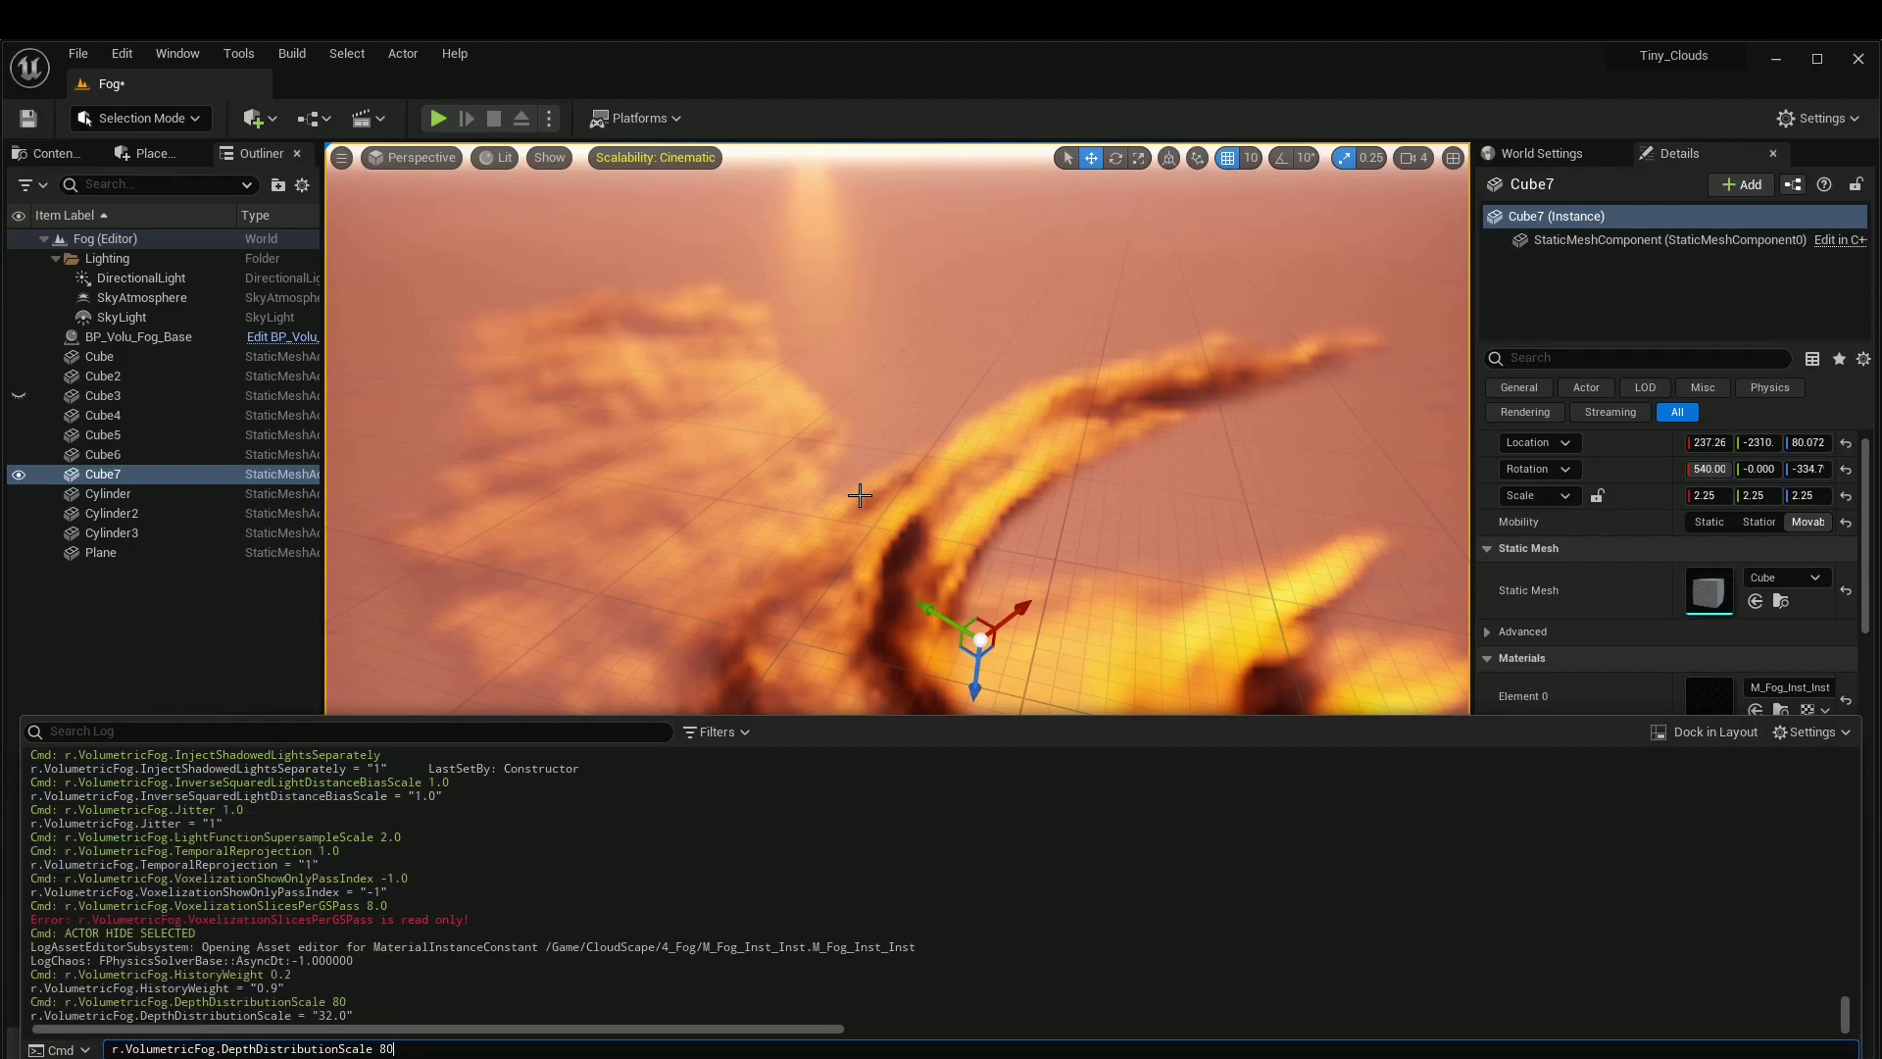
pyautogui.press('BackSpace')
pyautogui.write('10')
pyautogui.press('Return')
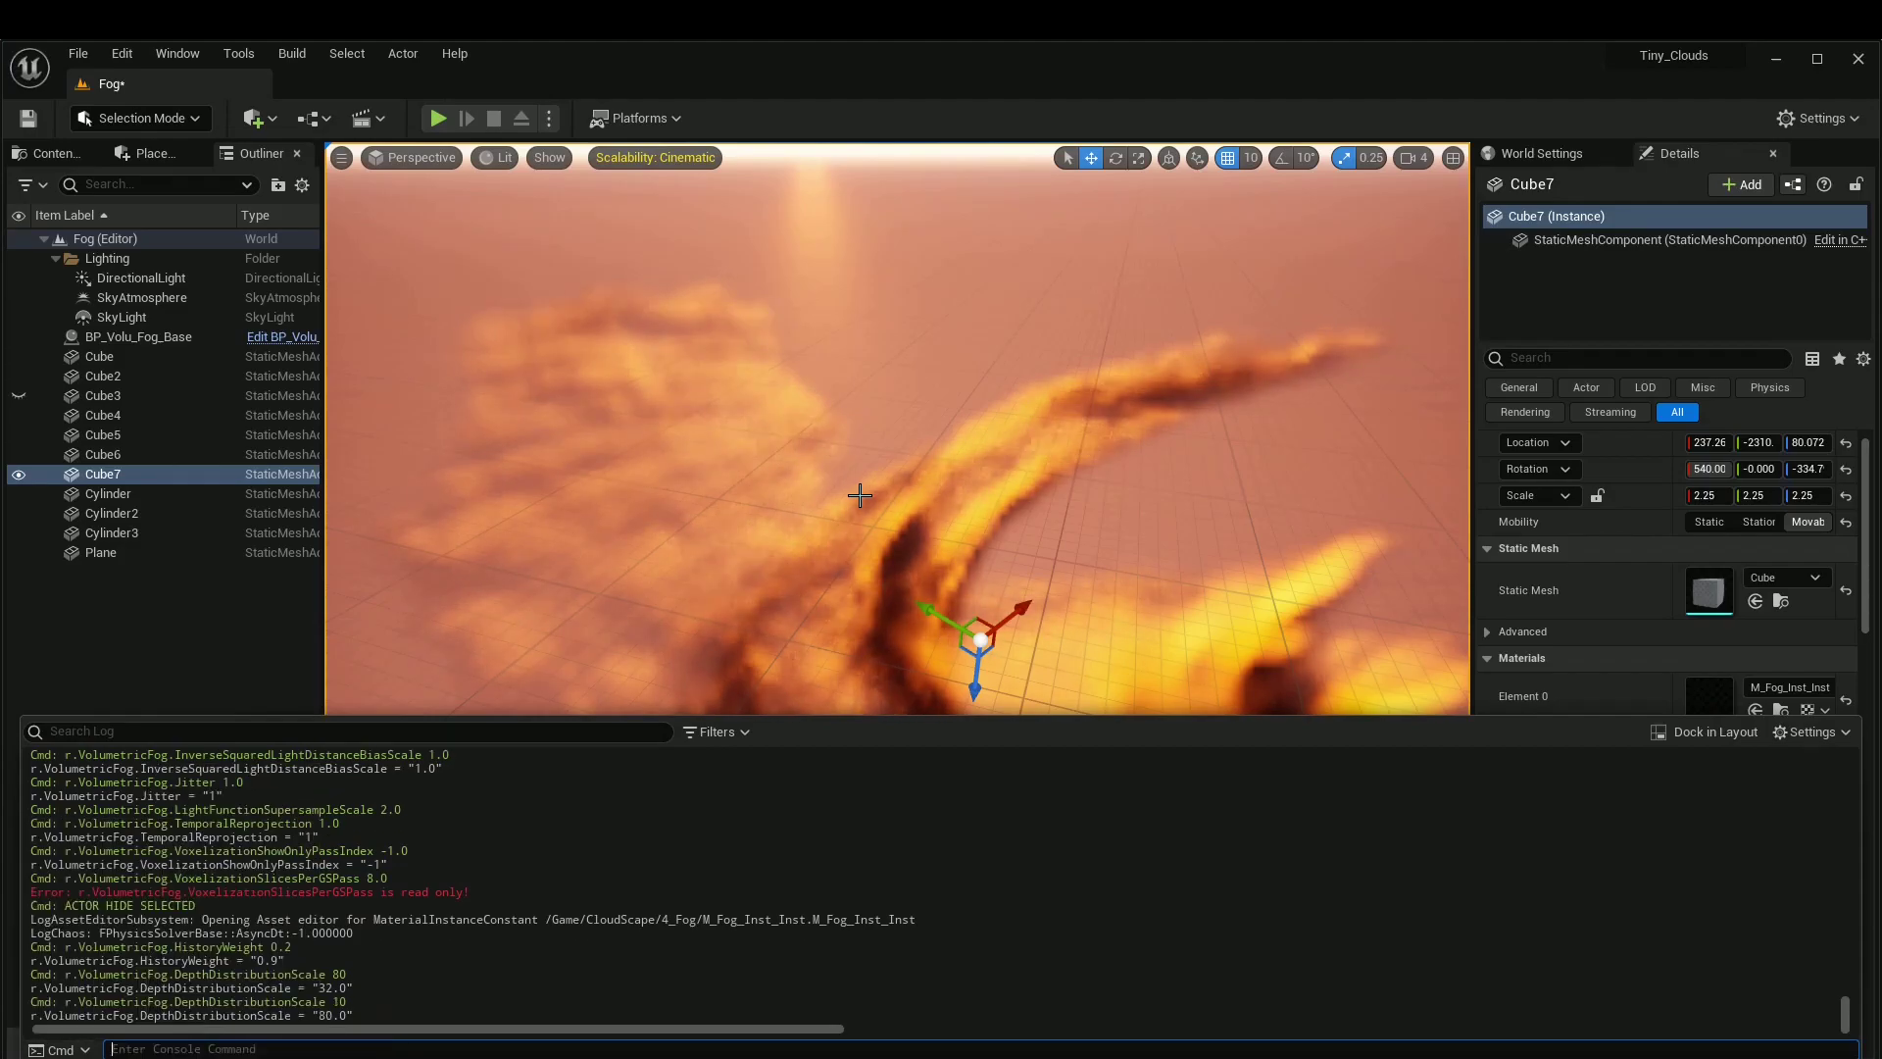
pyautogui.press('`')
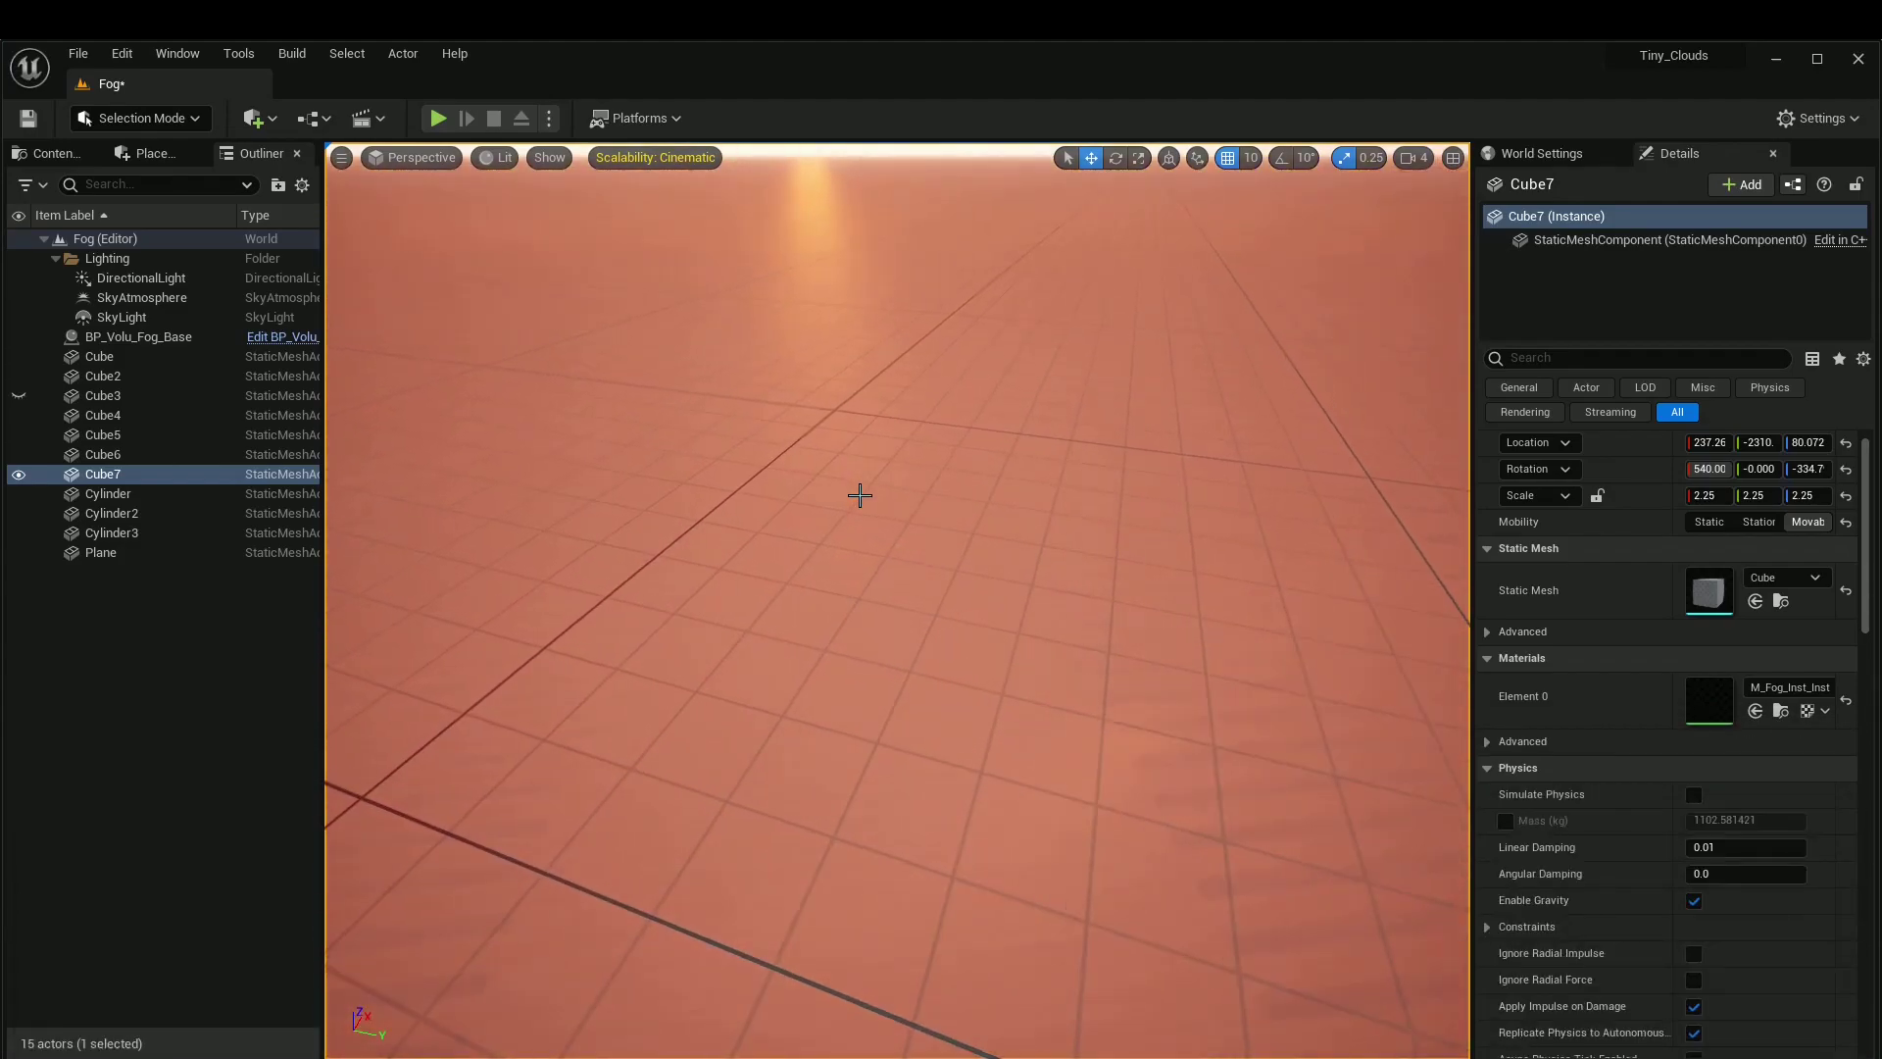
pyautogui.scroll(3, 860, 496)
pyautogui.press('`')
pyautogui.press('Up')
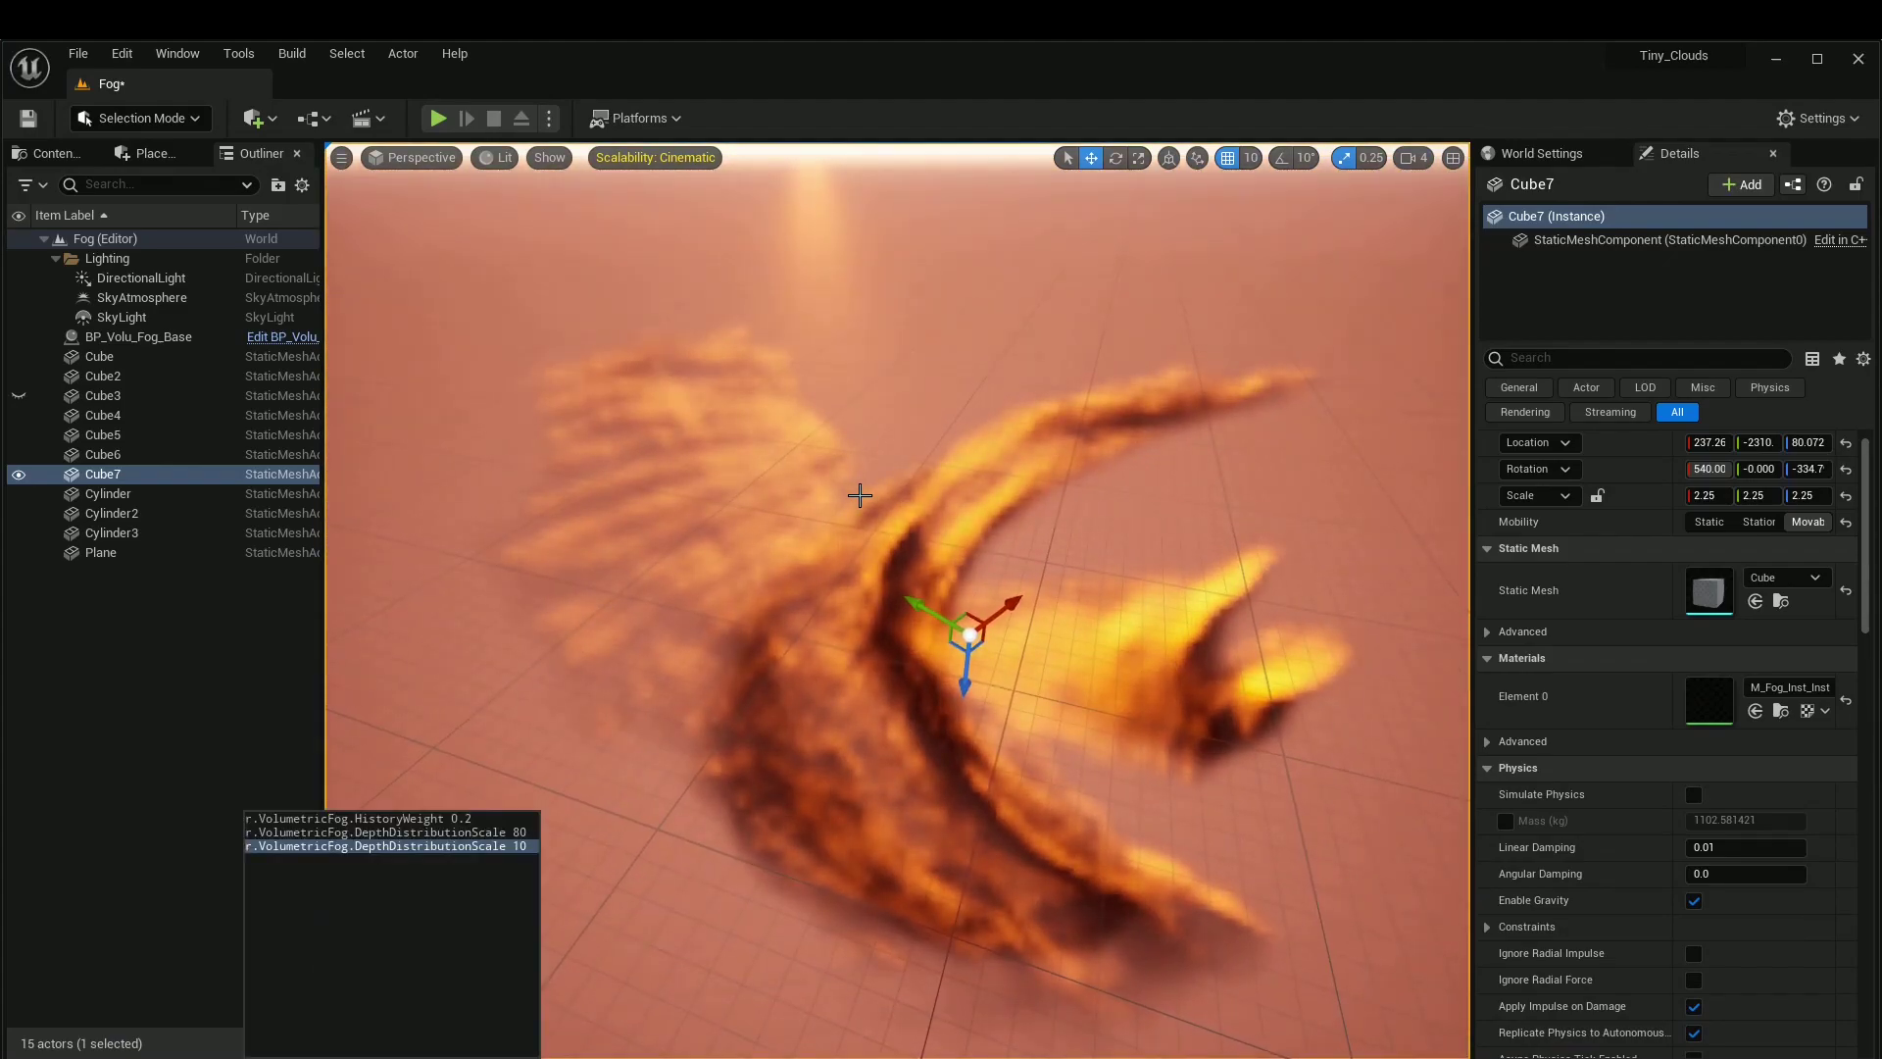
pyautogui.press('BackSpace')
pyautogui.press('BackSpace')
pyautogui.press('Escape')
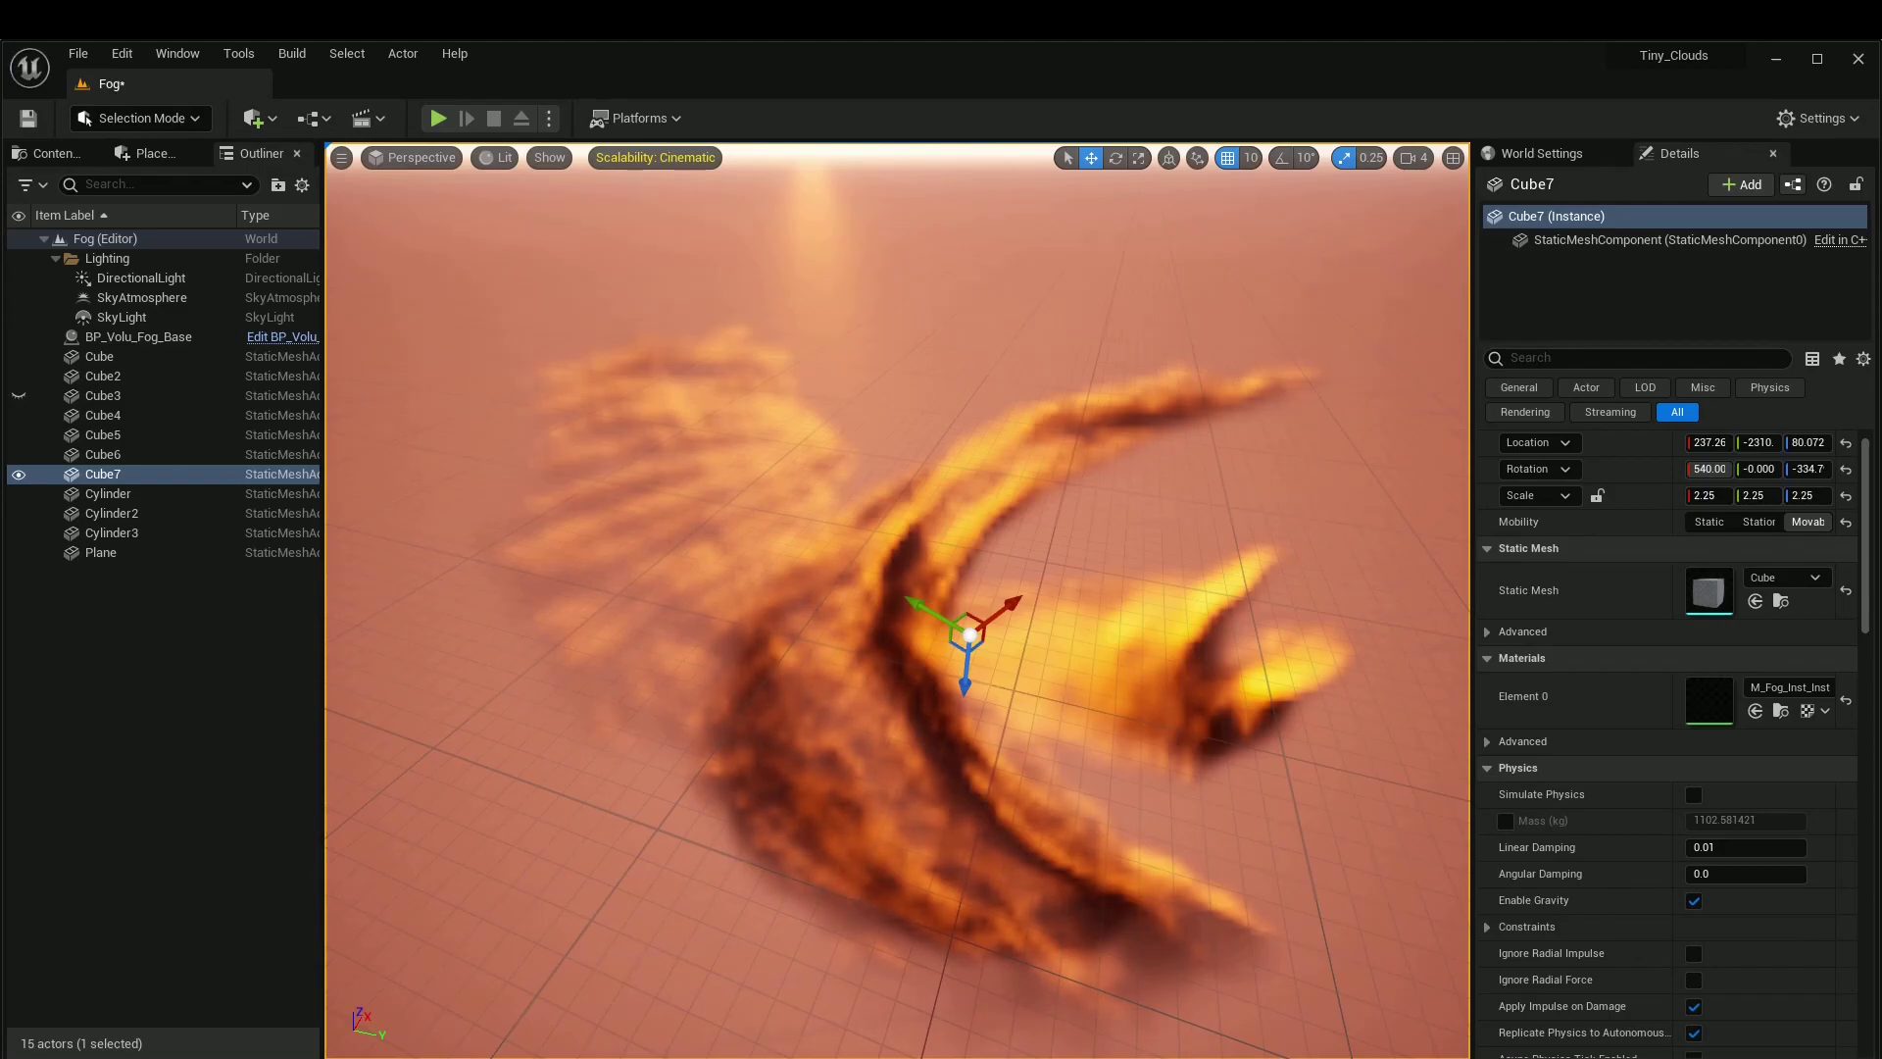
# Step: Set r.VolumetricFog.GridSizeZ to 512 and inspect the cloud from above
pyautogui.write('r')
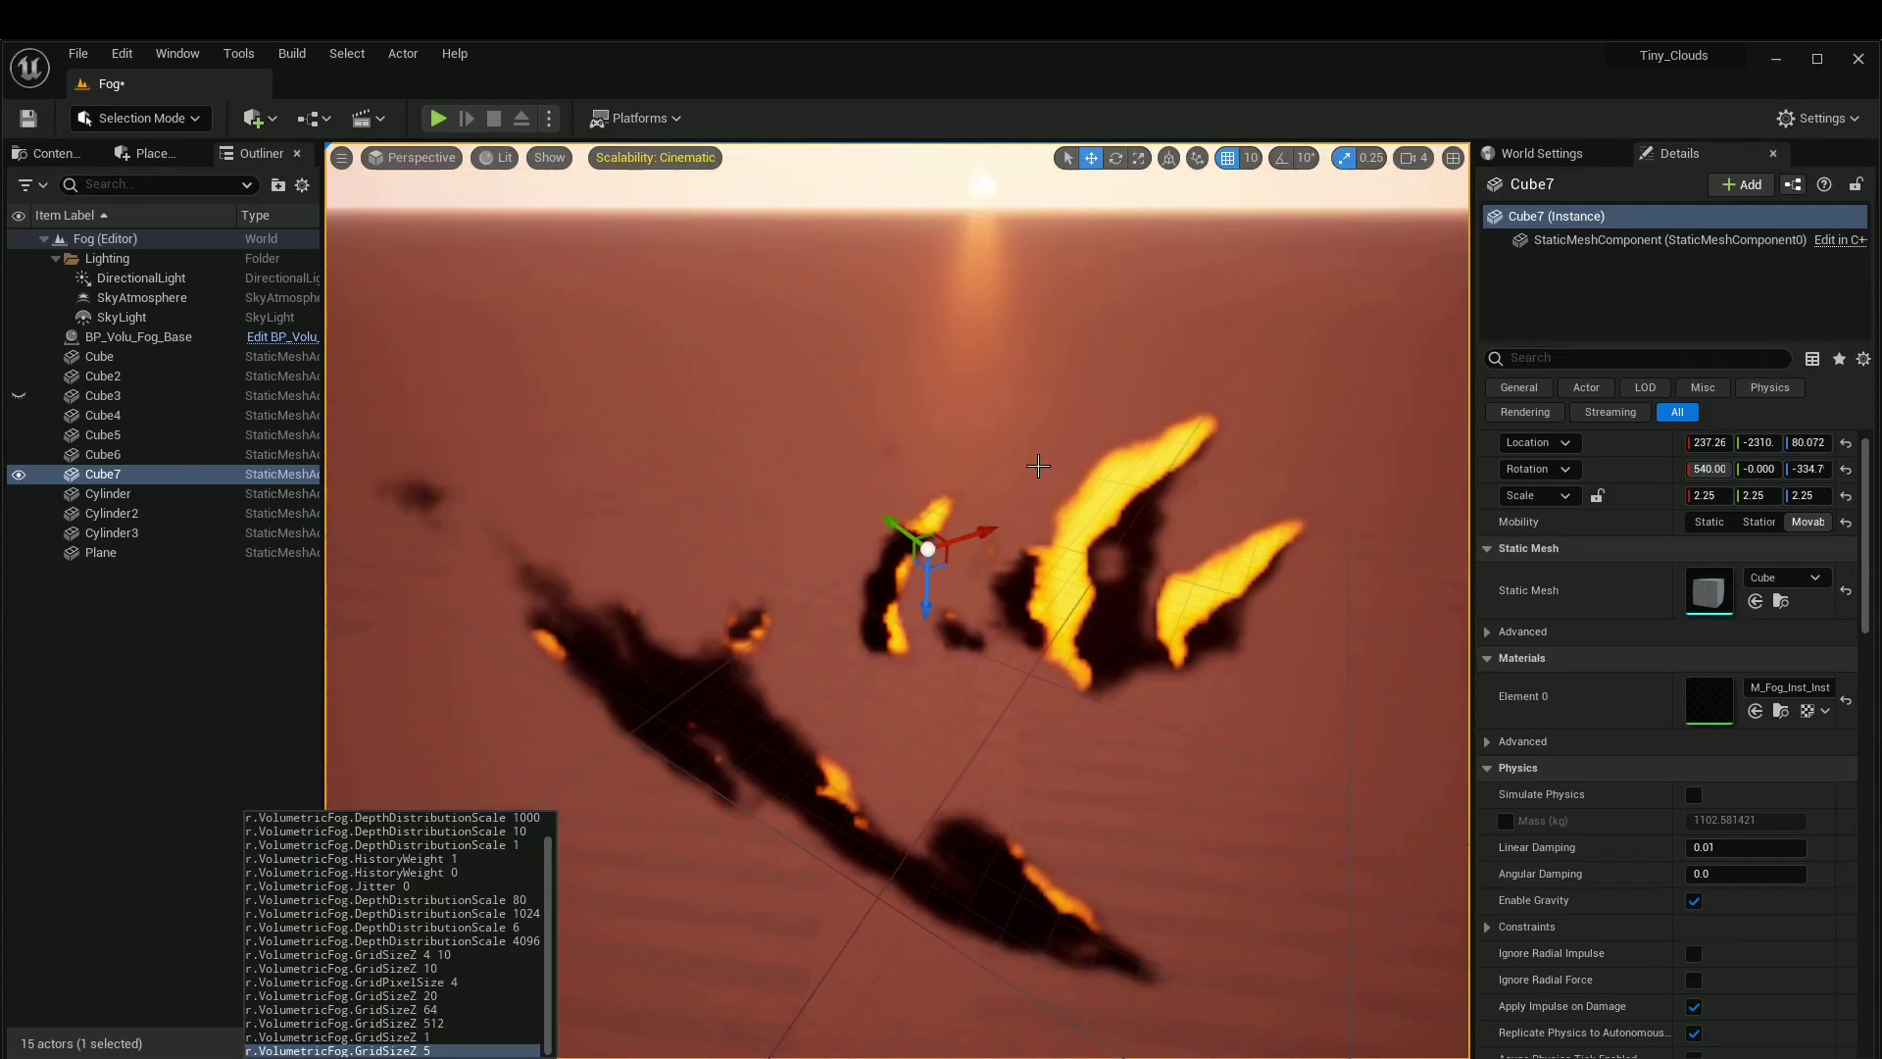
pyautogui.press('BackSpace')
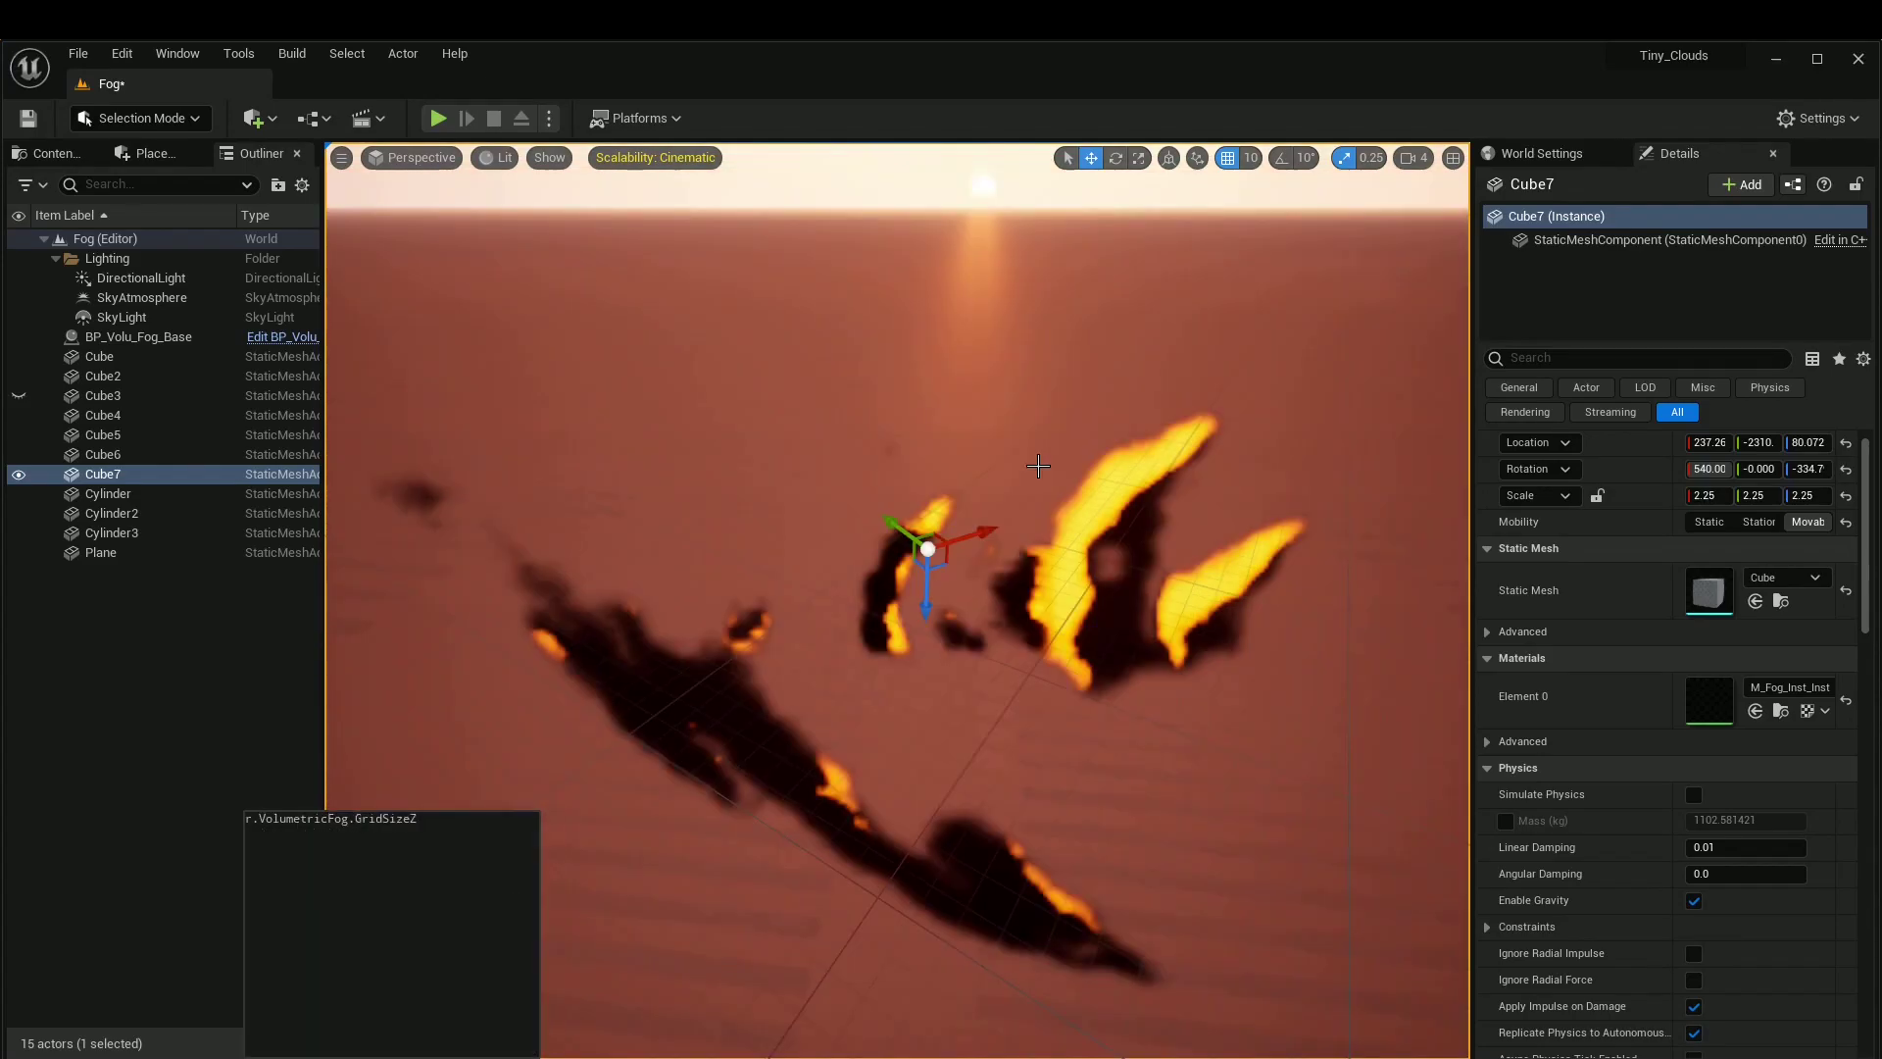
pyautogui.press('Return')
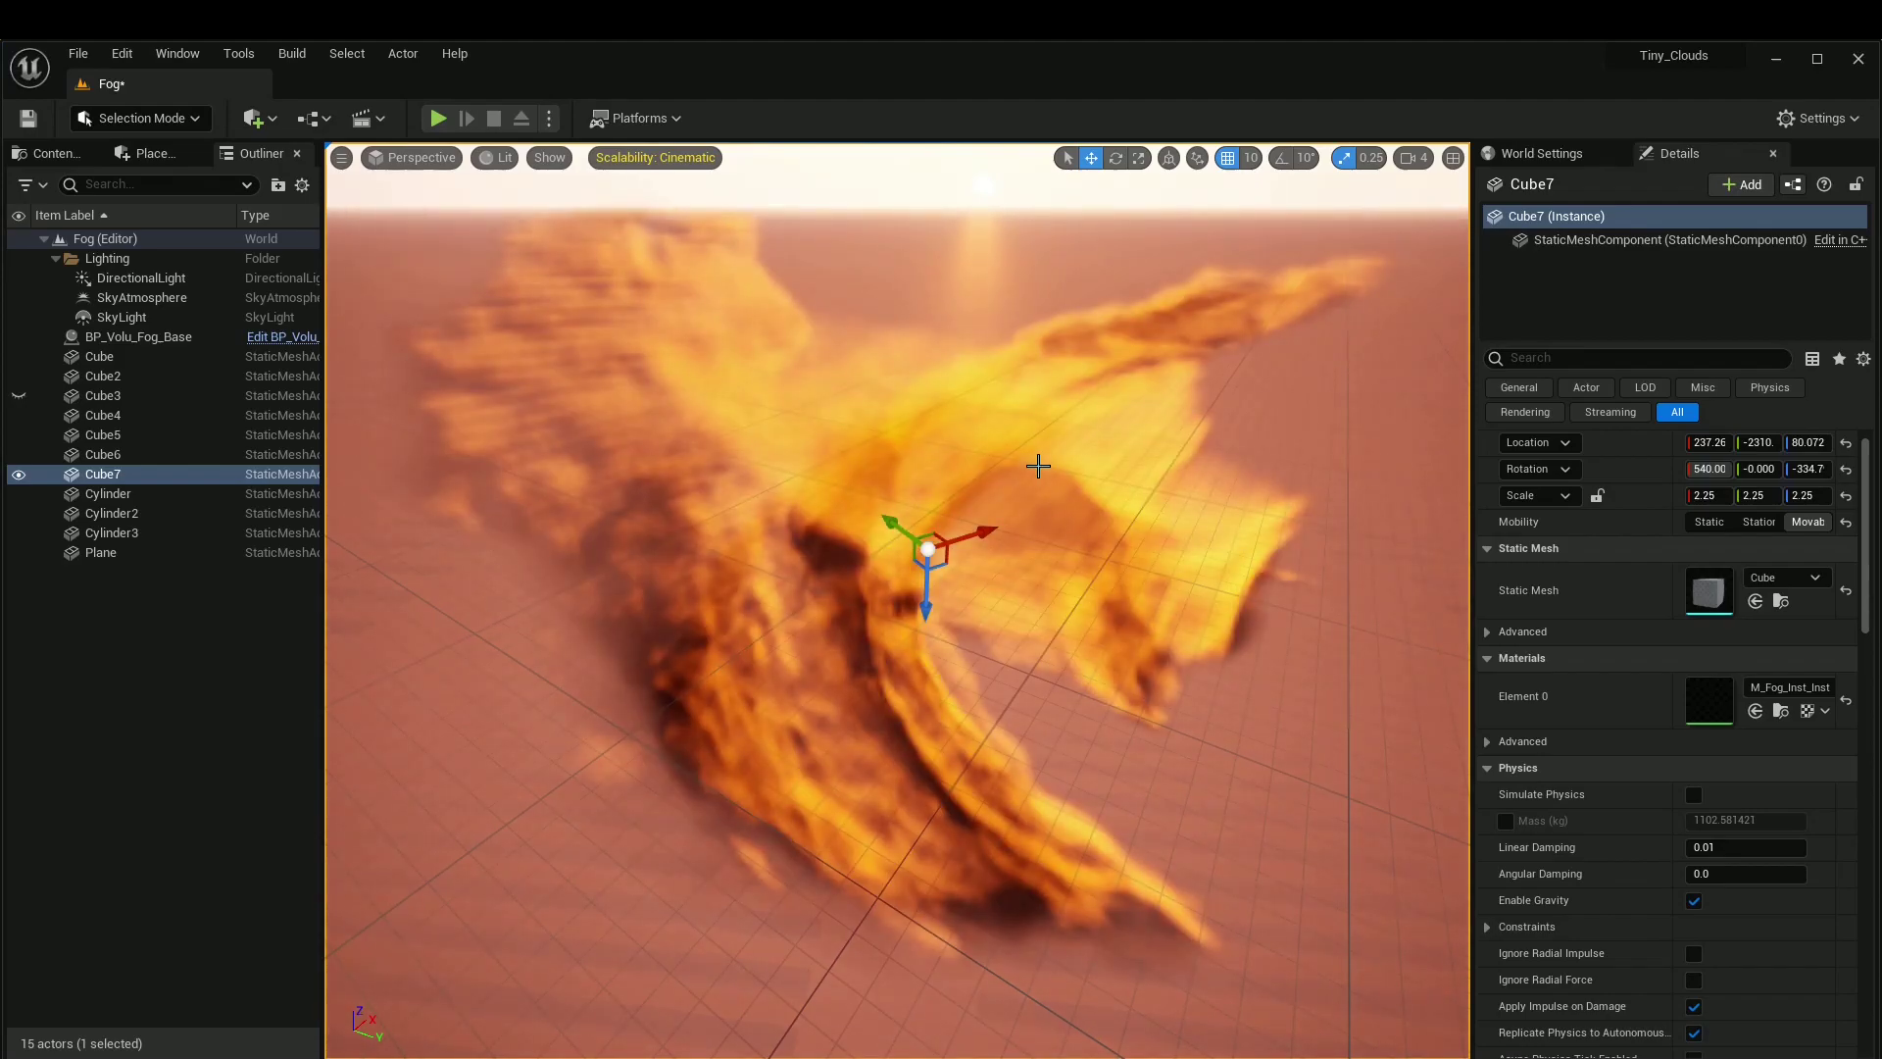
pyautogui.moveTo(897, 600); pyautogui.dragTo(951, 563, button='right')
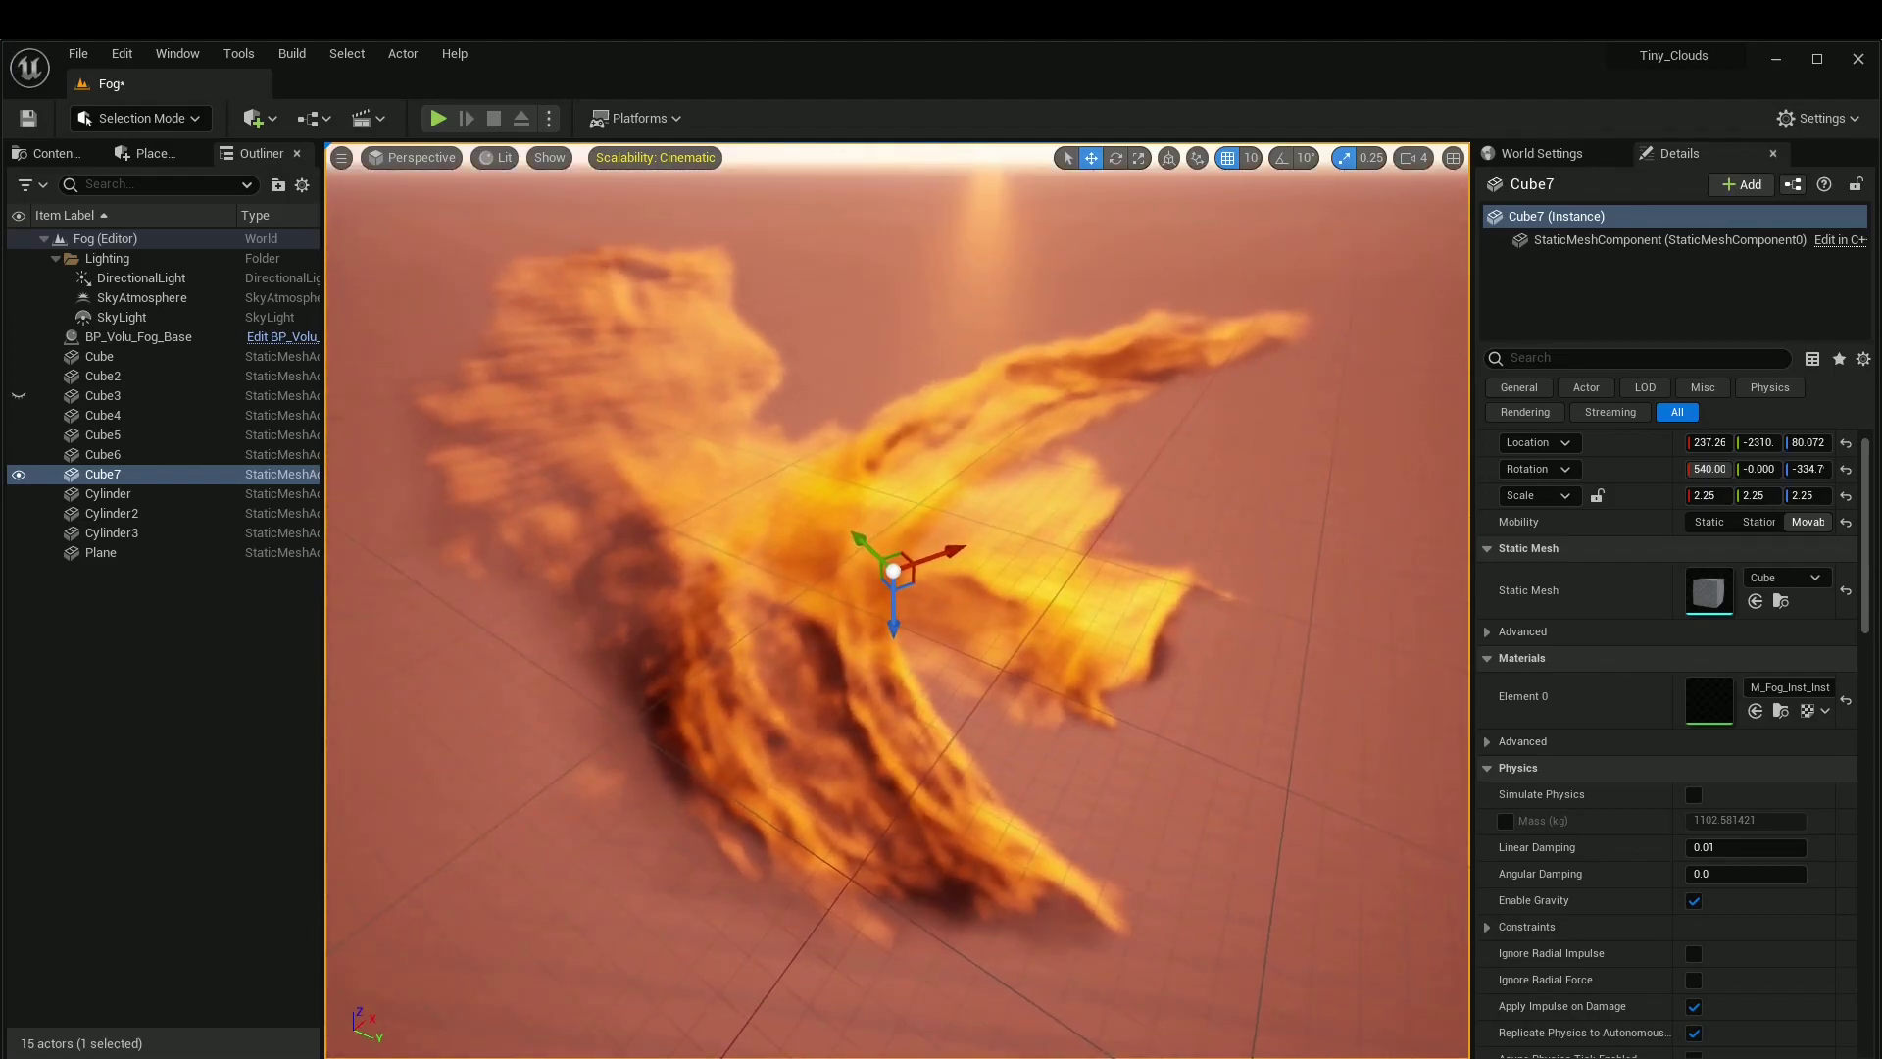
# Step: Recall the GridPixelSize console command, set r.VolumetricFog.GridPixelSize to 6 and view the cloud up close
pyautogui.press('`')
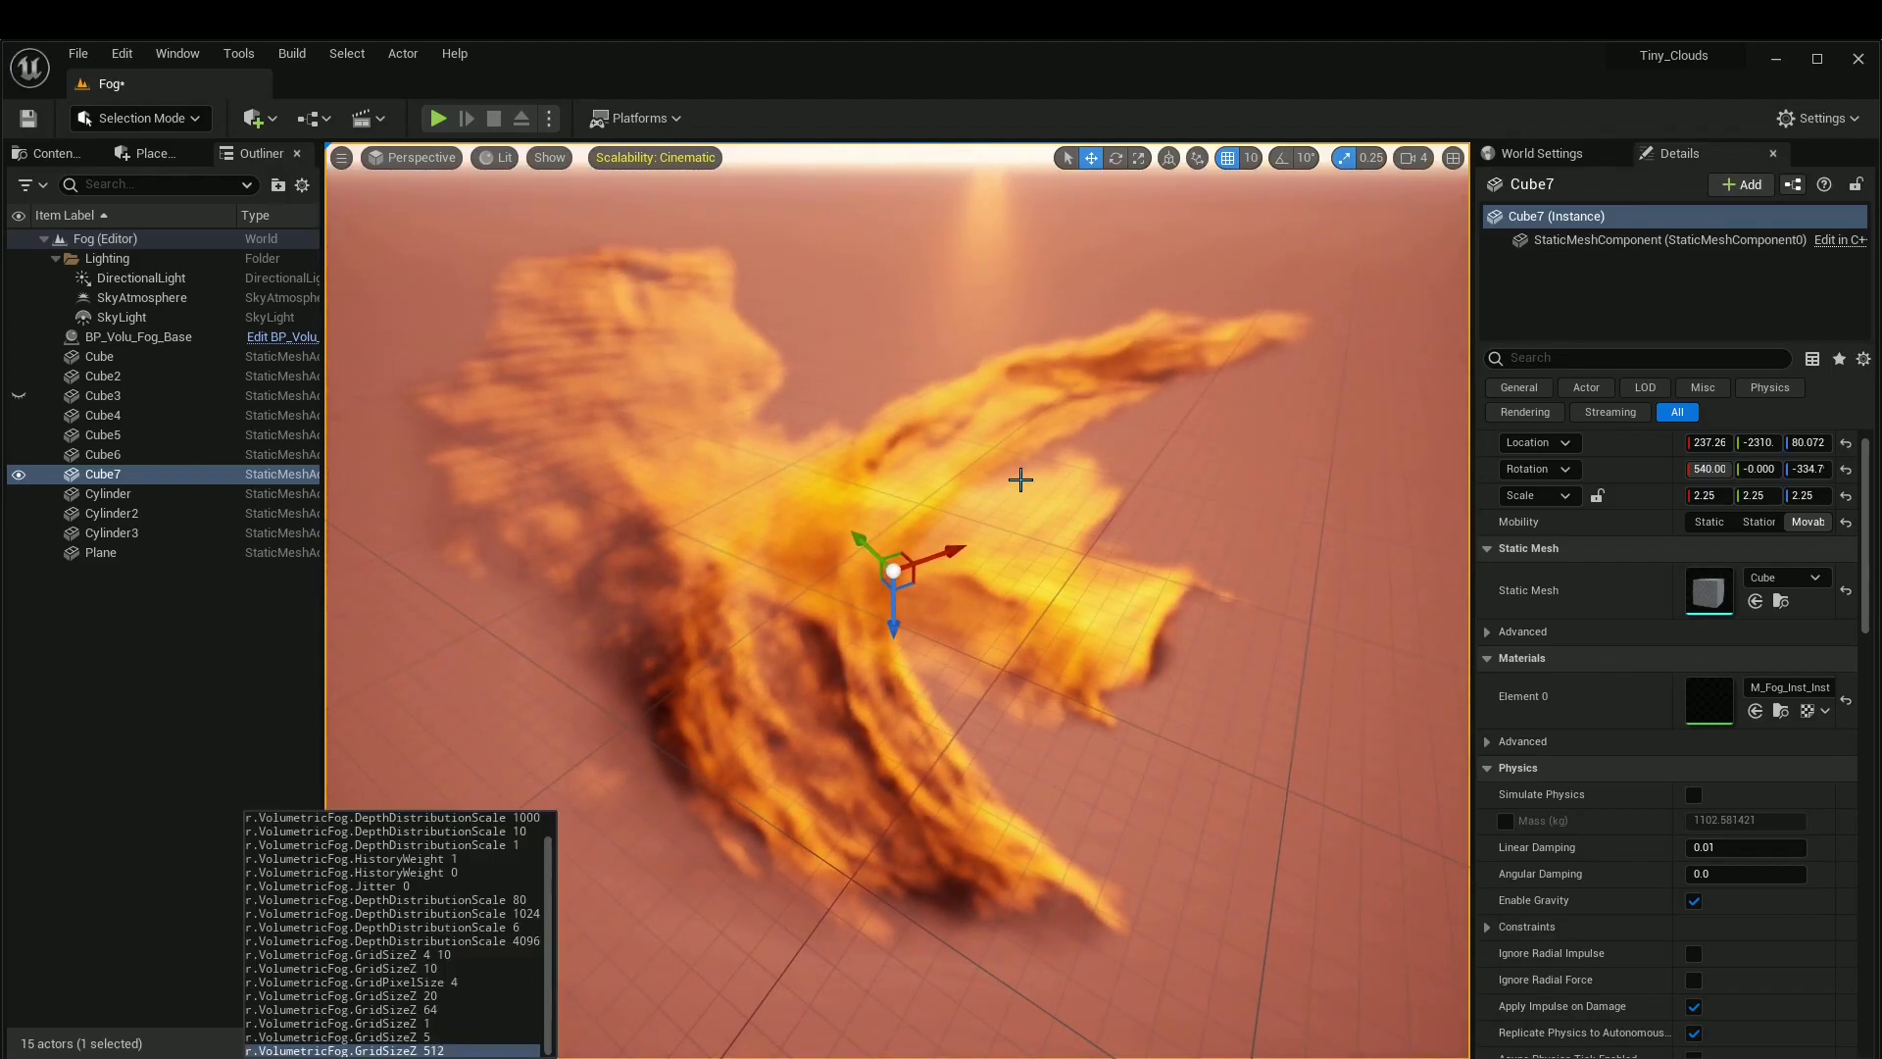
pyautogui.press('Up')
pyautogui.press('Up')
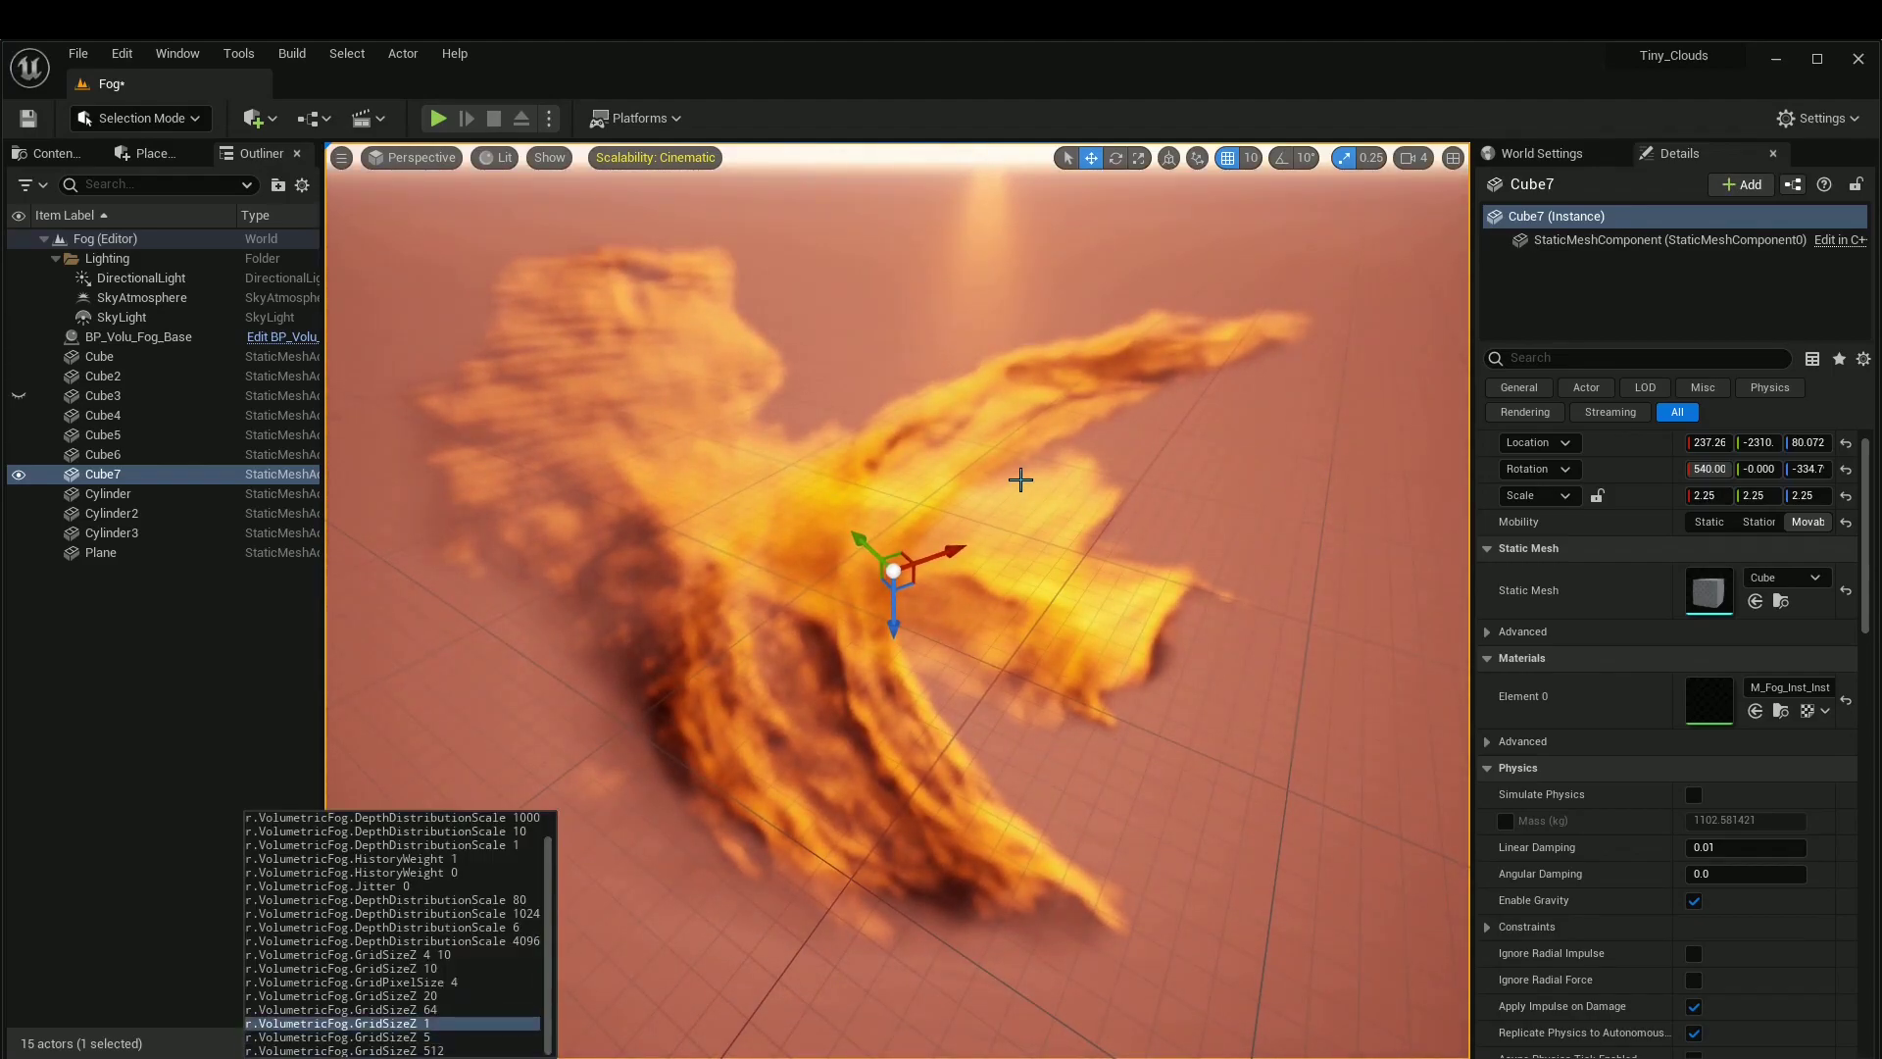
pyautogui.press('Up')
pyautogui.press('Up')
pyautogui.press('Up')
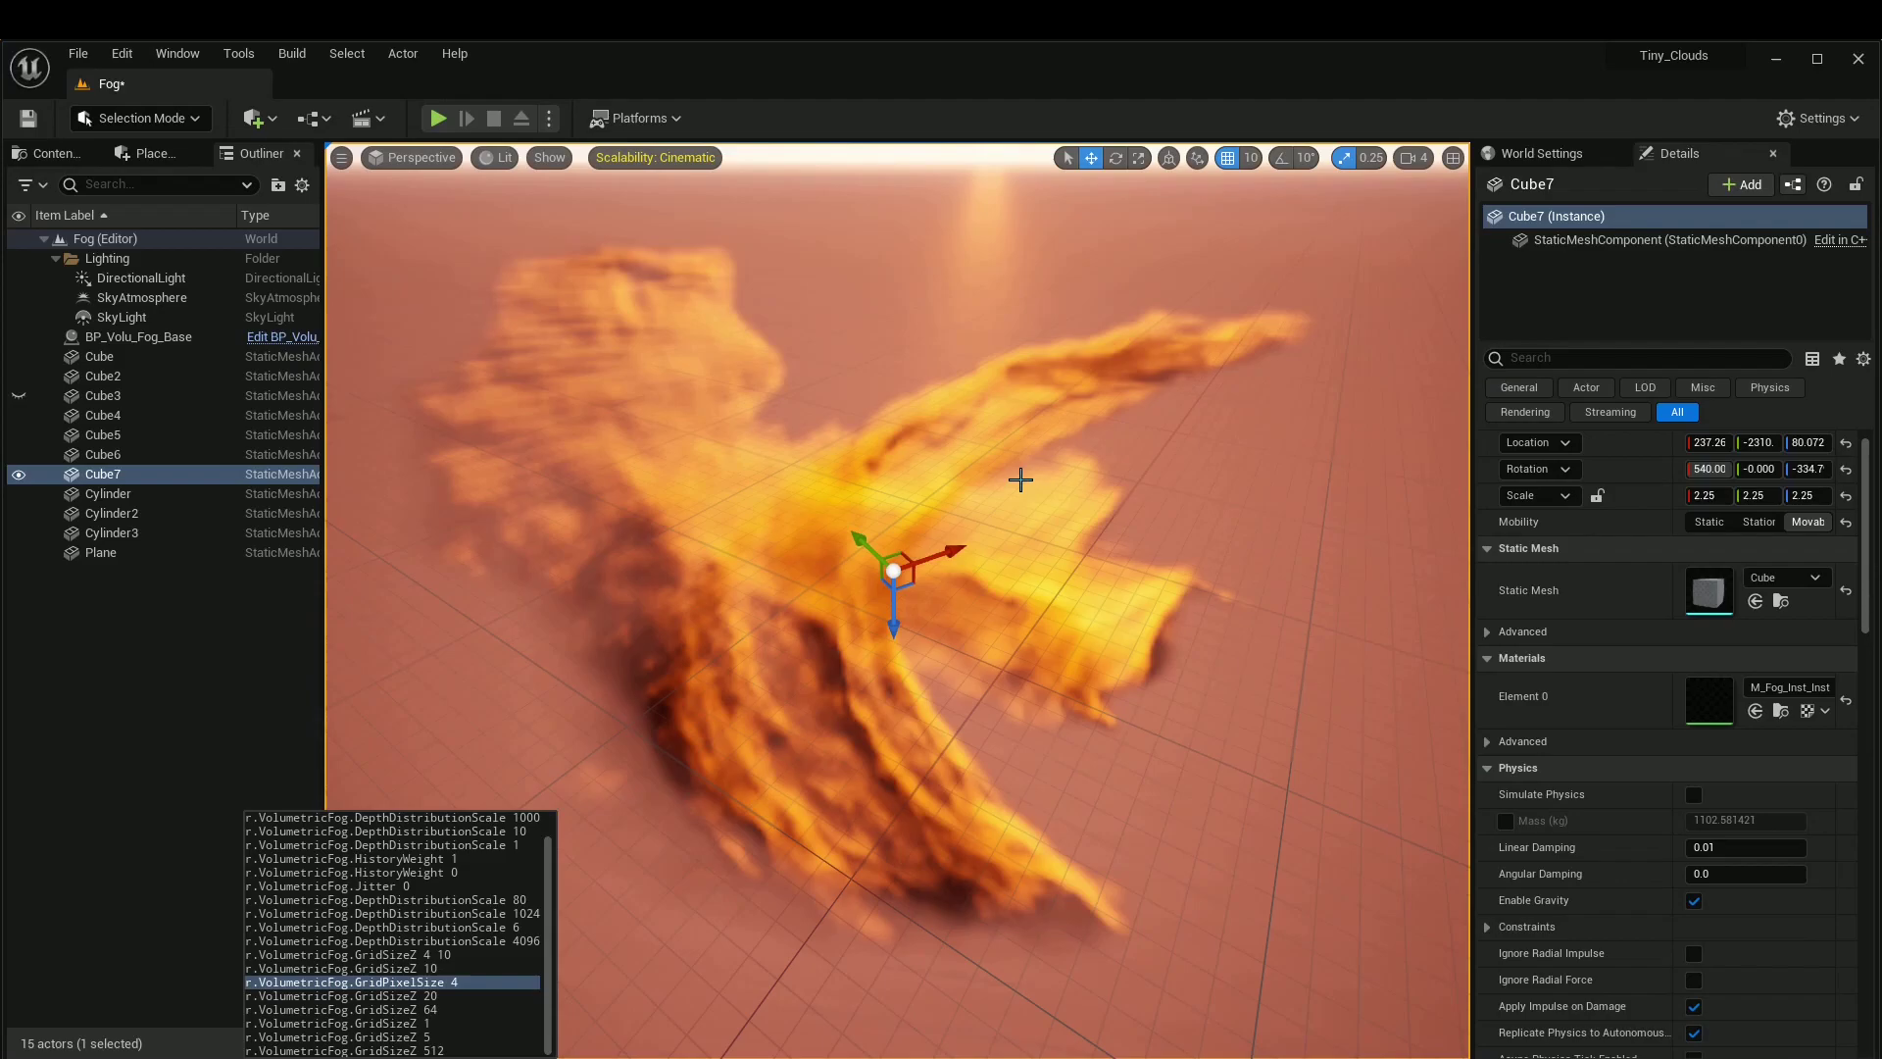
pyautogui.press('Return')
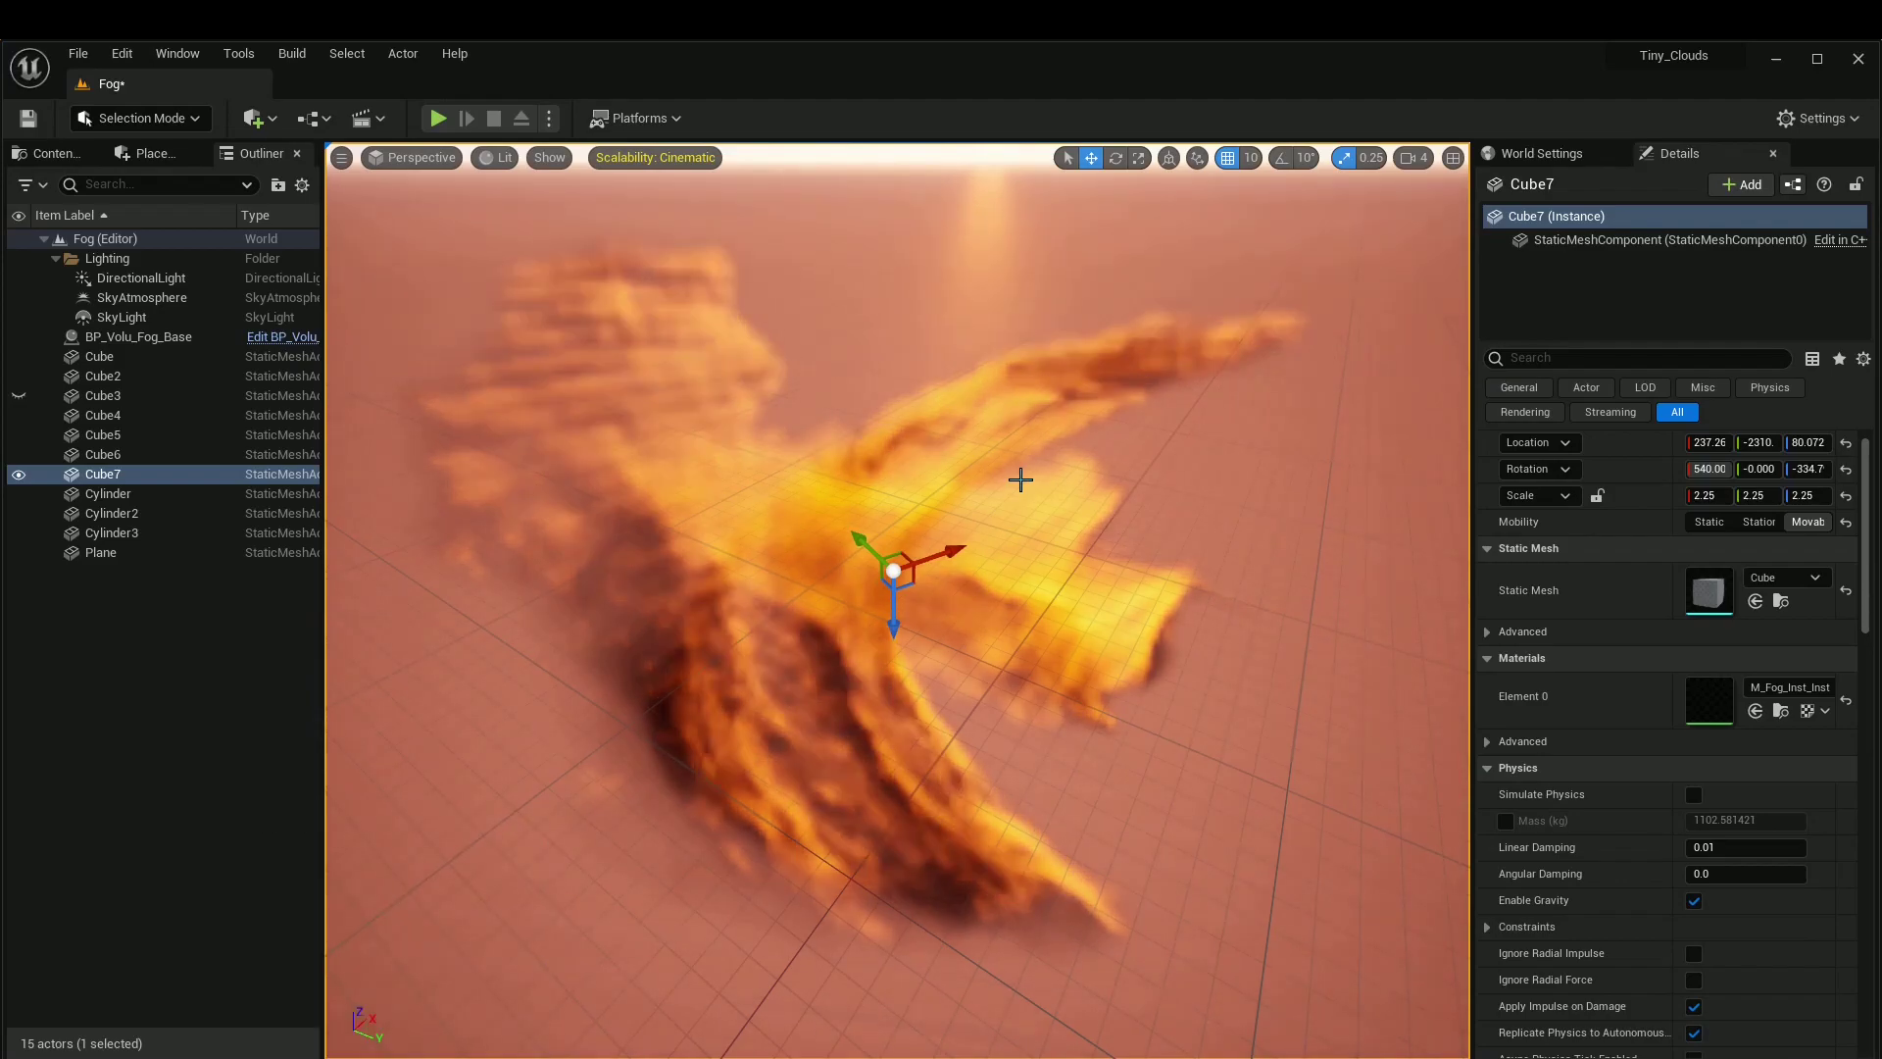
pyautogui.moveTo(980, 508)
pyautogui.mouseDown(button='right')
pyautogui.moveTo(1089, 539)
pyautogui.moveTo(974, 507)
pyautogui.mouseUp(button='right')
pyautogui.press('w')
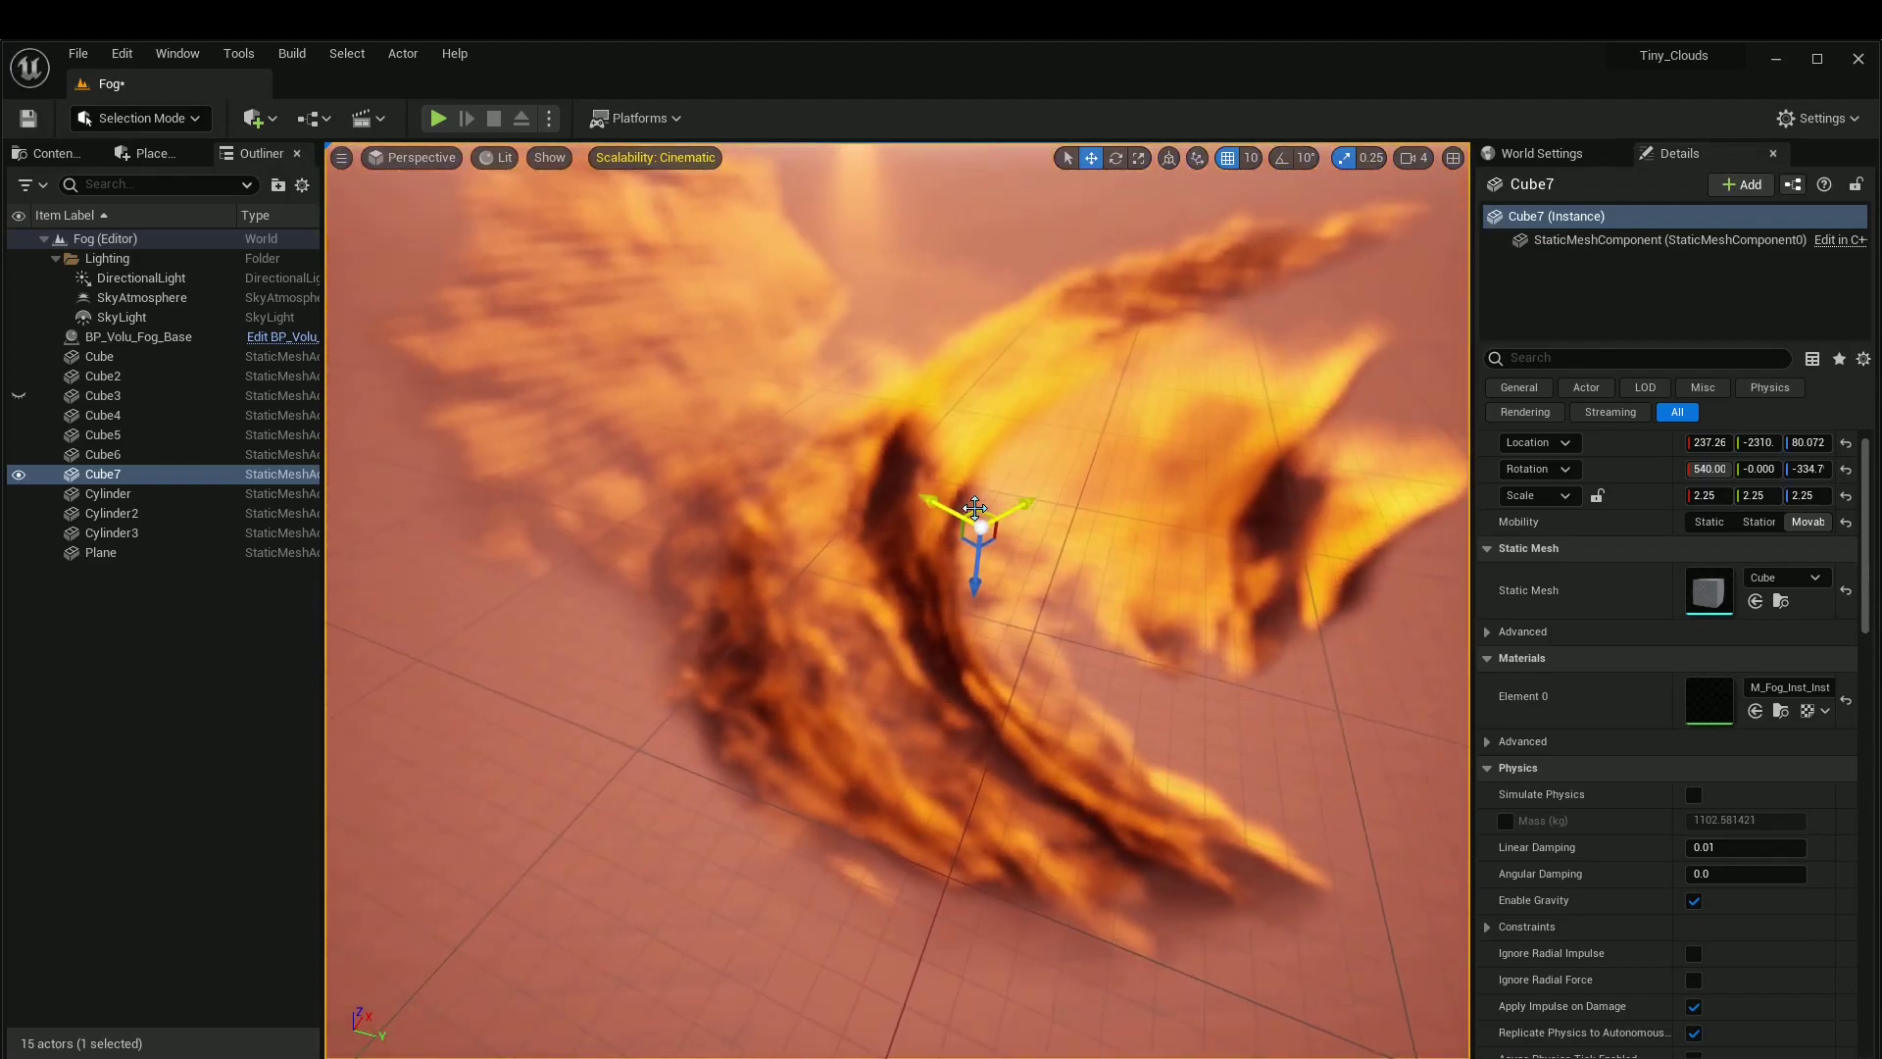
# Step: Set r.VolumetricFog.GridPixelSize to 4 and view the cloud from farther back
pyautogui.press('`')
pyautogui.press('Up')
pyautogui.press('Return')
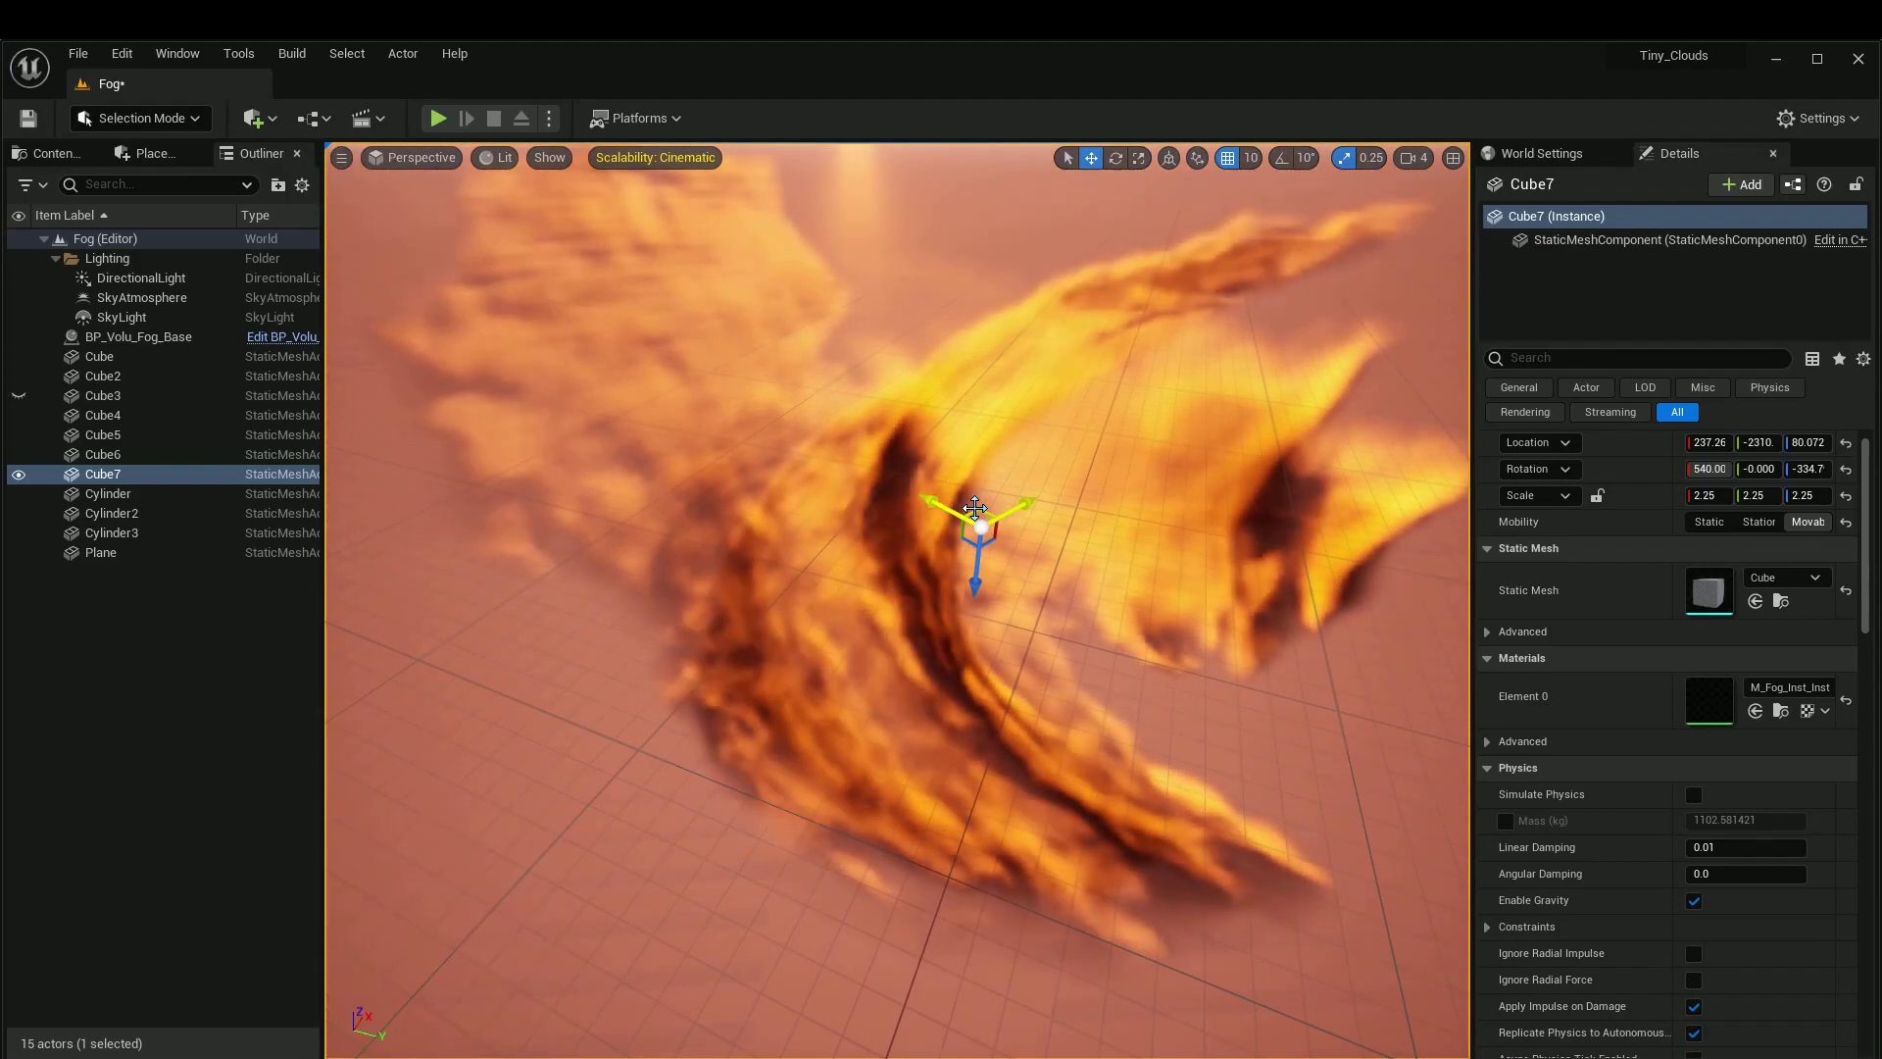
pyautogui.moveTo(974, 507); pyautogui.dragTo(987, 660, button='right')
pyautogui.press('`')
pyautogui.press('Up')
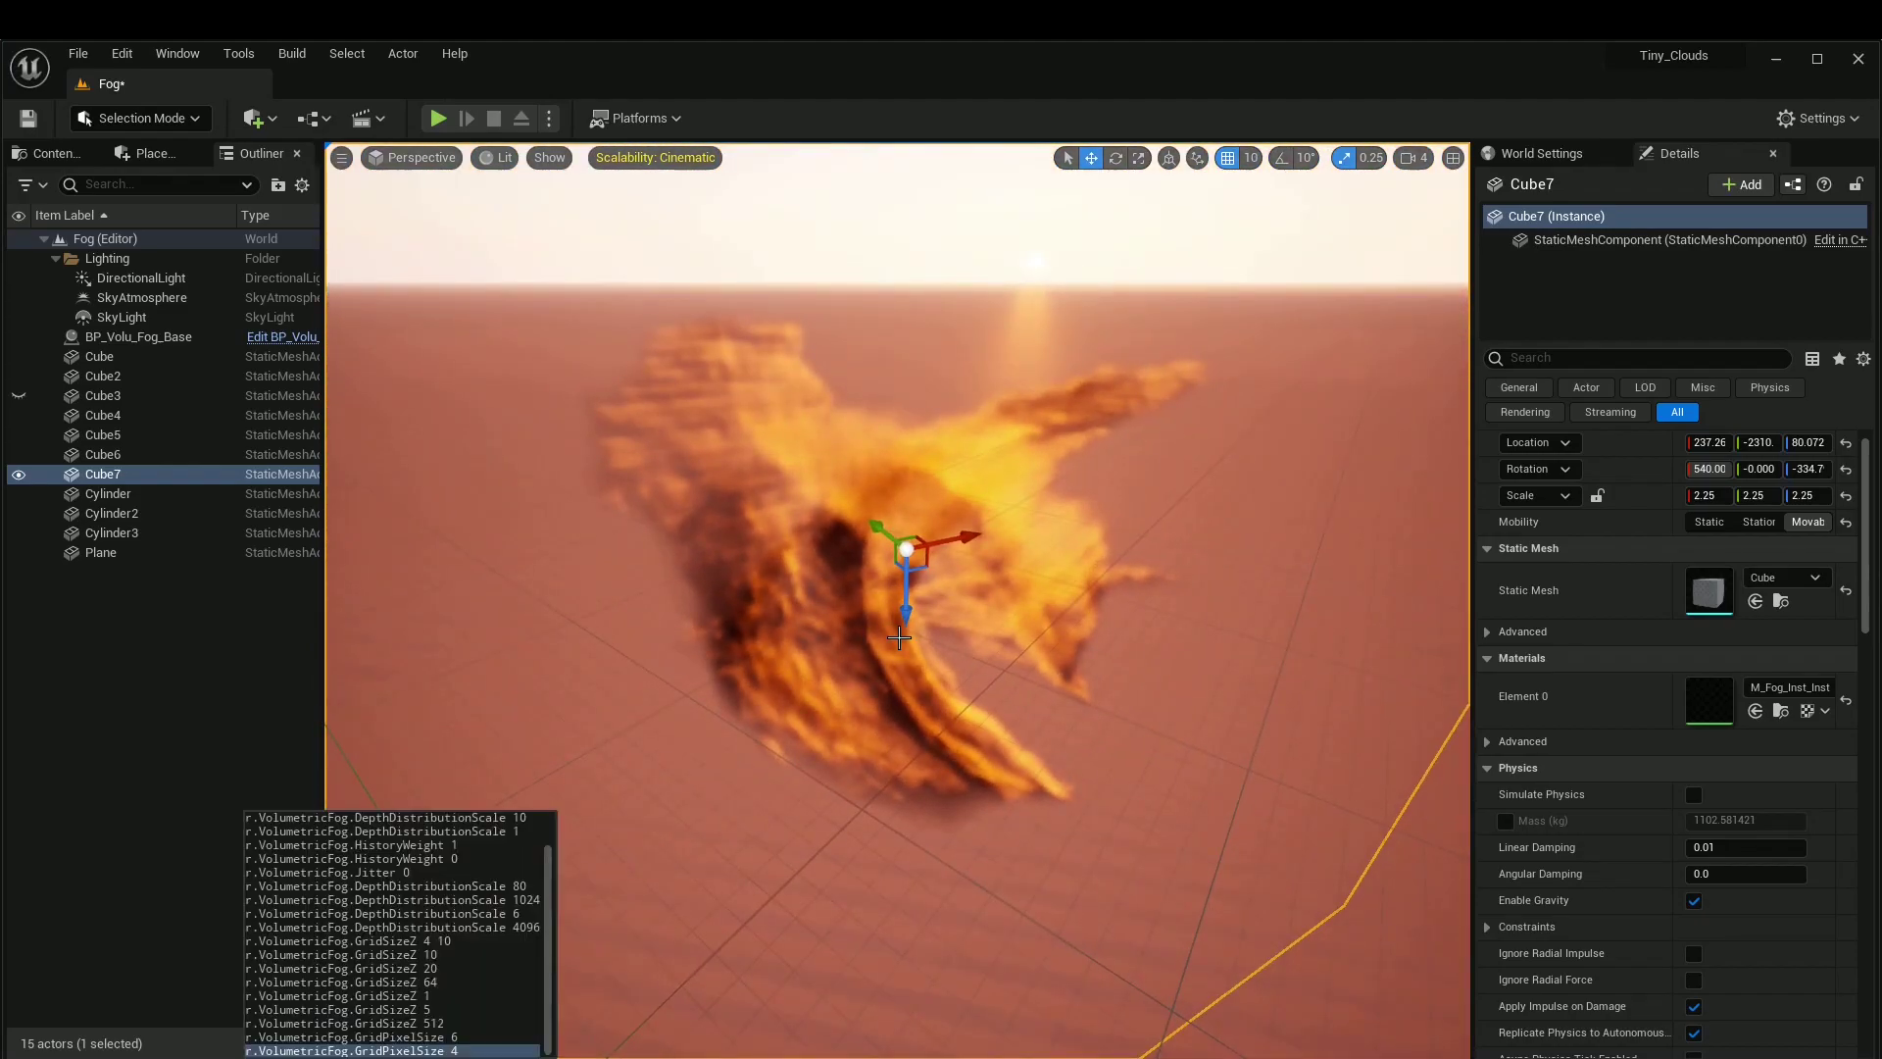
pyautogui.press('BackSpace')
pyautogui.press('Escape')
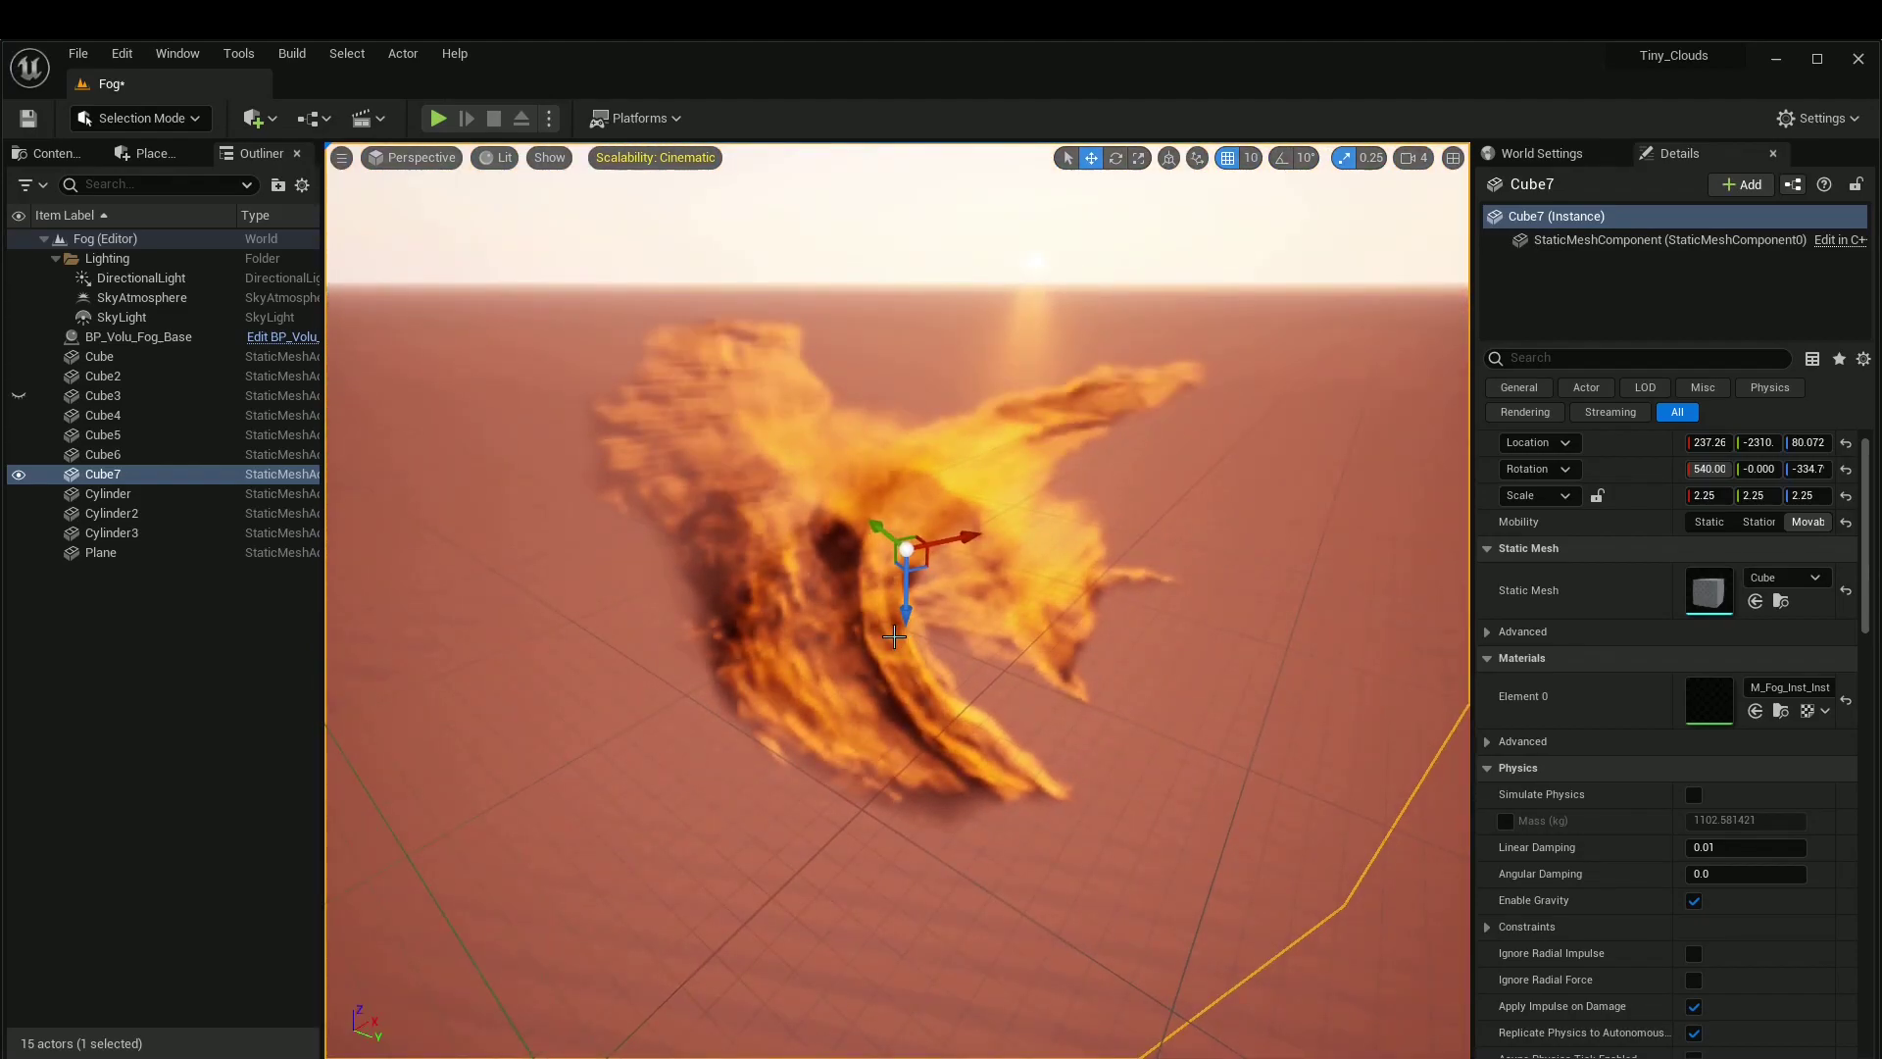
# Step: Shift Cube7 slightly across the ground to about X 228.21, Y -2314 and inspect its fog
pyautogui.moveTo(894, 637); pyautogui.dragTo(894, 637, button='right')
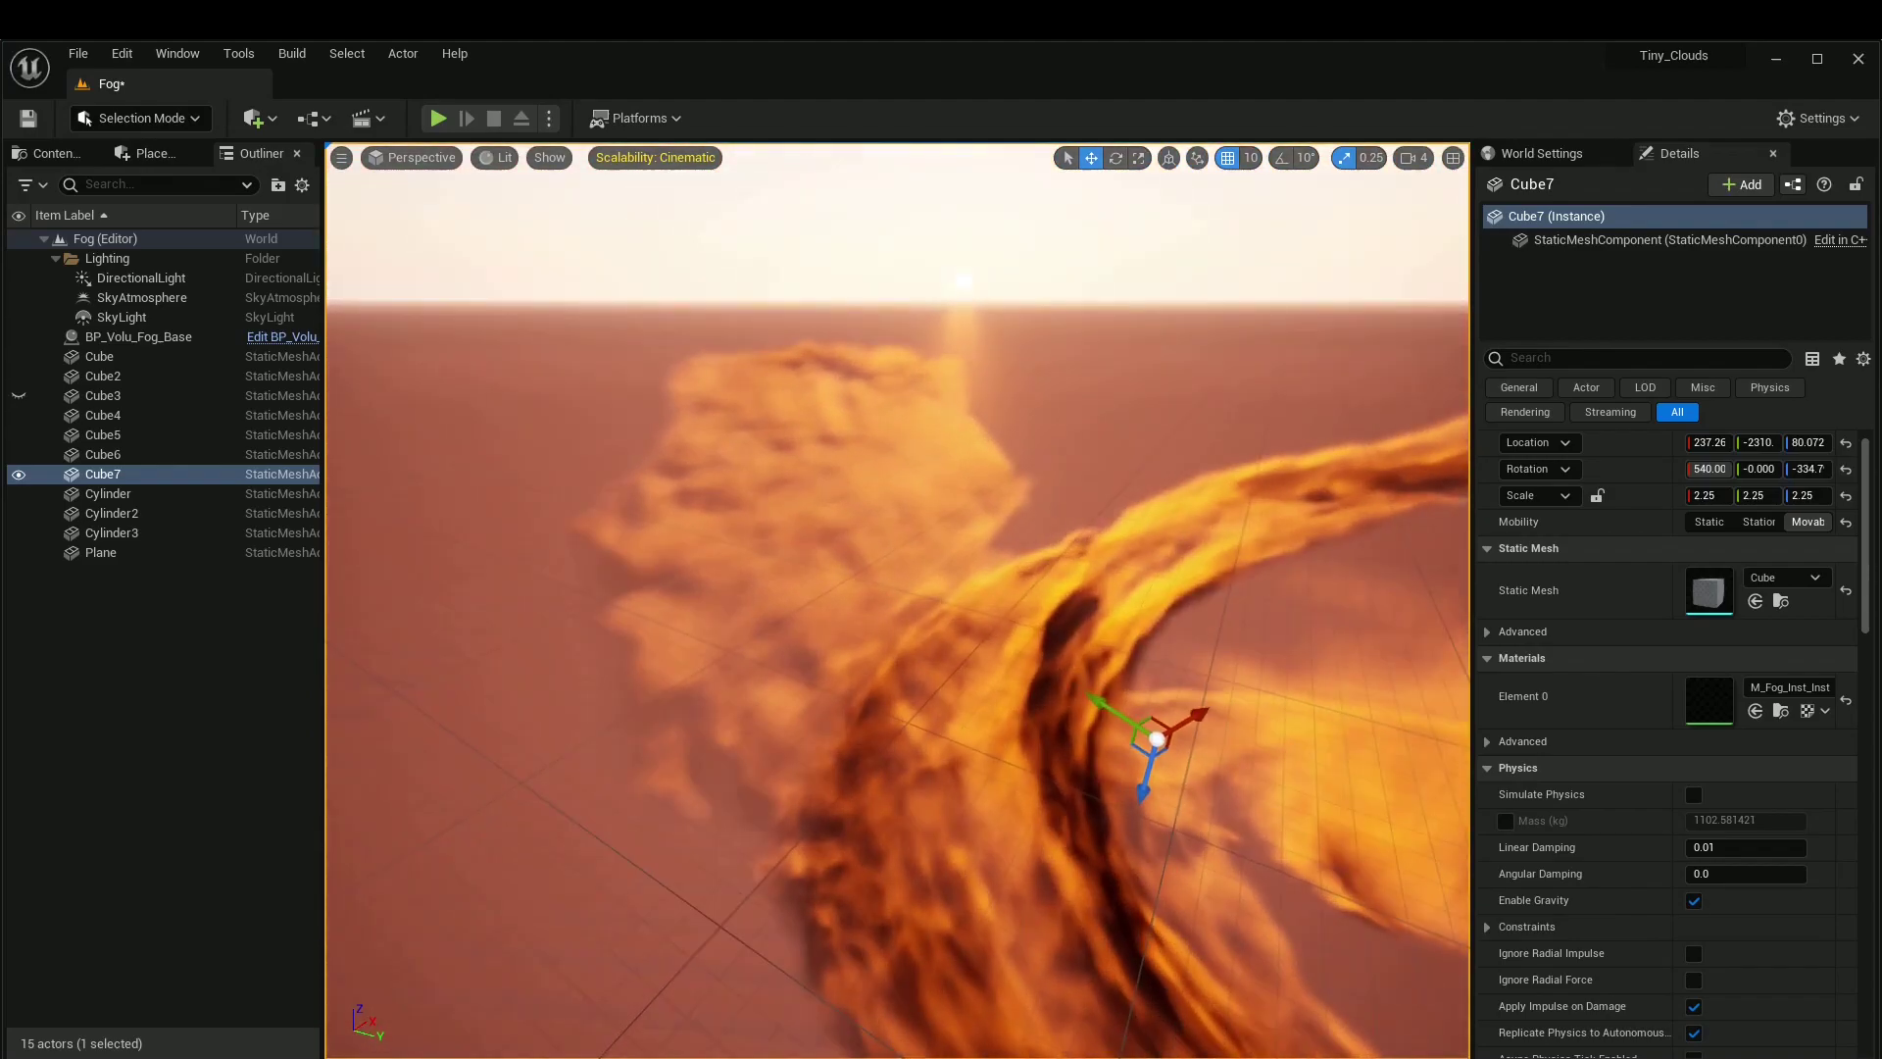
pyautogui.moveTo(921, 492); pyautogui.dragTo(921, 492, button='right')
pyautogui.moveTo(1003, 425); pyautogui.dragTo(970, 454)
pyautogui.moveTo(916, 480); pyautogui.dragTo(916, 481, button='right')
pyautogui.moveTo(1418, 533); pyautogui.dragTo(1417, 533, button='right')
# Step: Add a basic Cube shape beside the fog cloud at X 410, Y -2400, Z 100
pyautogui.click(159, 159)
pyautogui.click(45, 155)
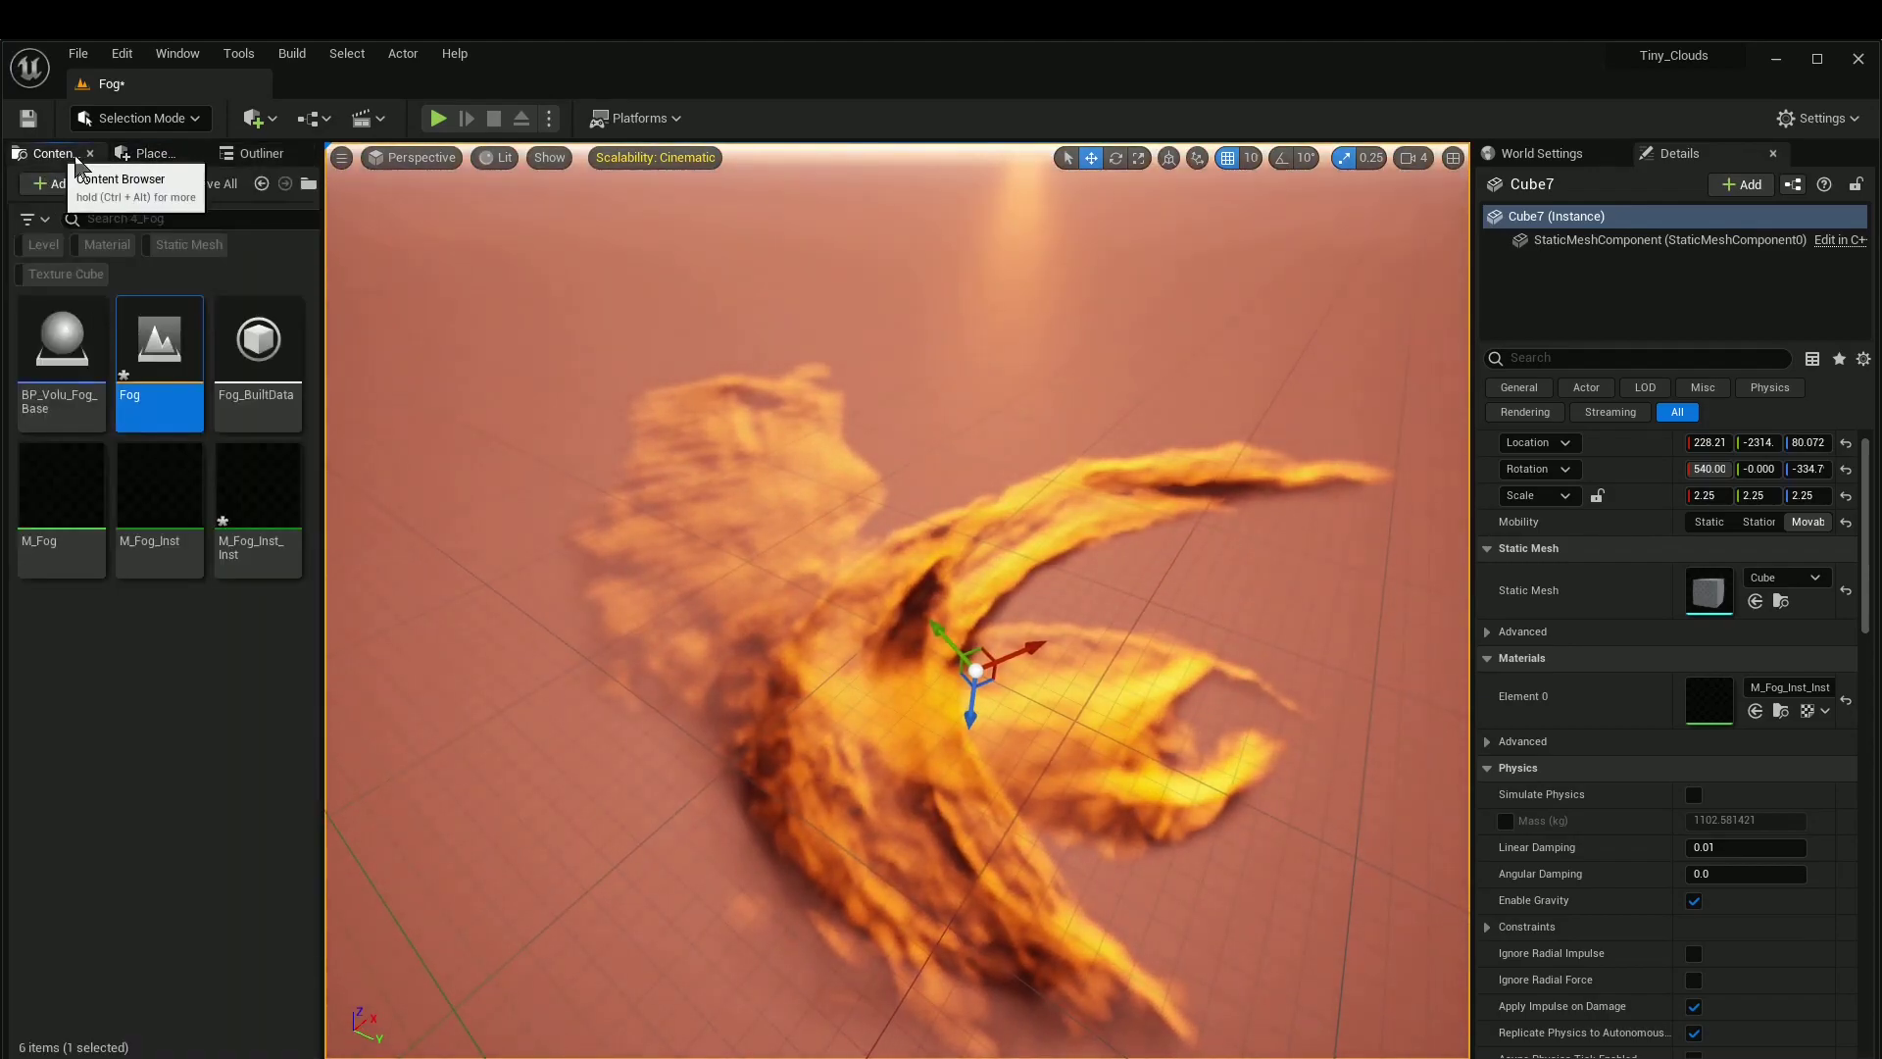
pyautogui.click(243, 161)
pyautogui.click(145, 154)
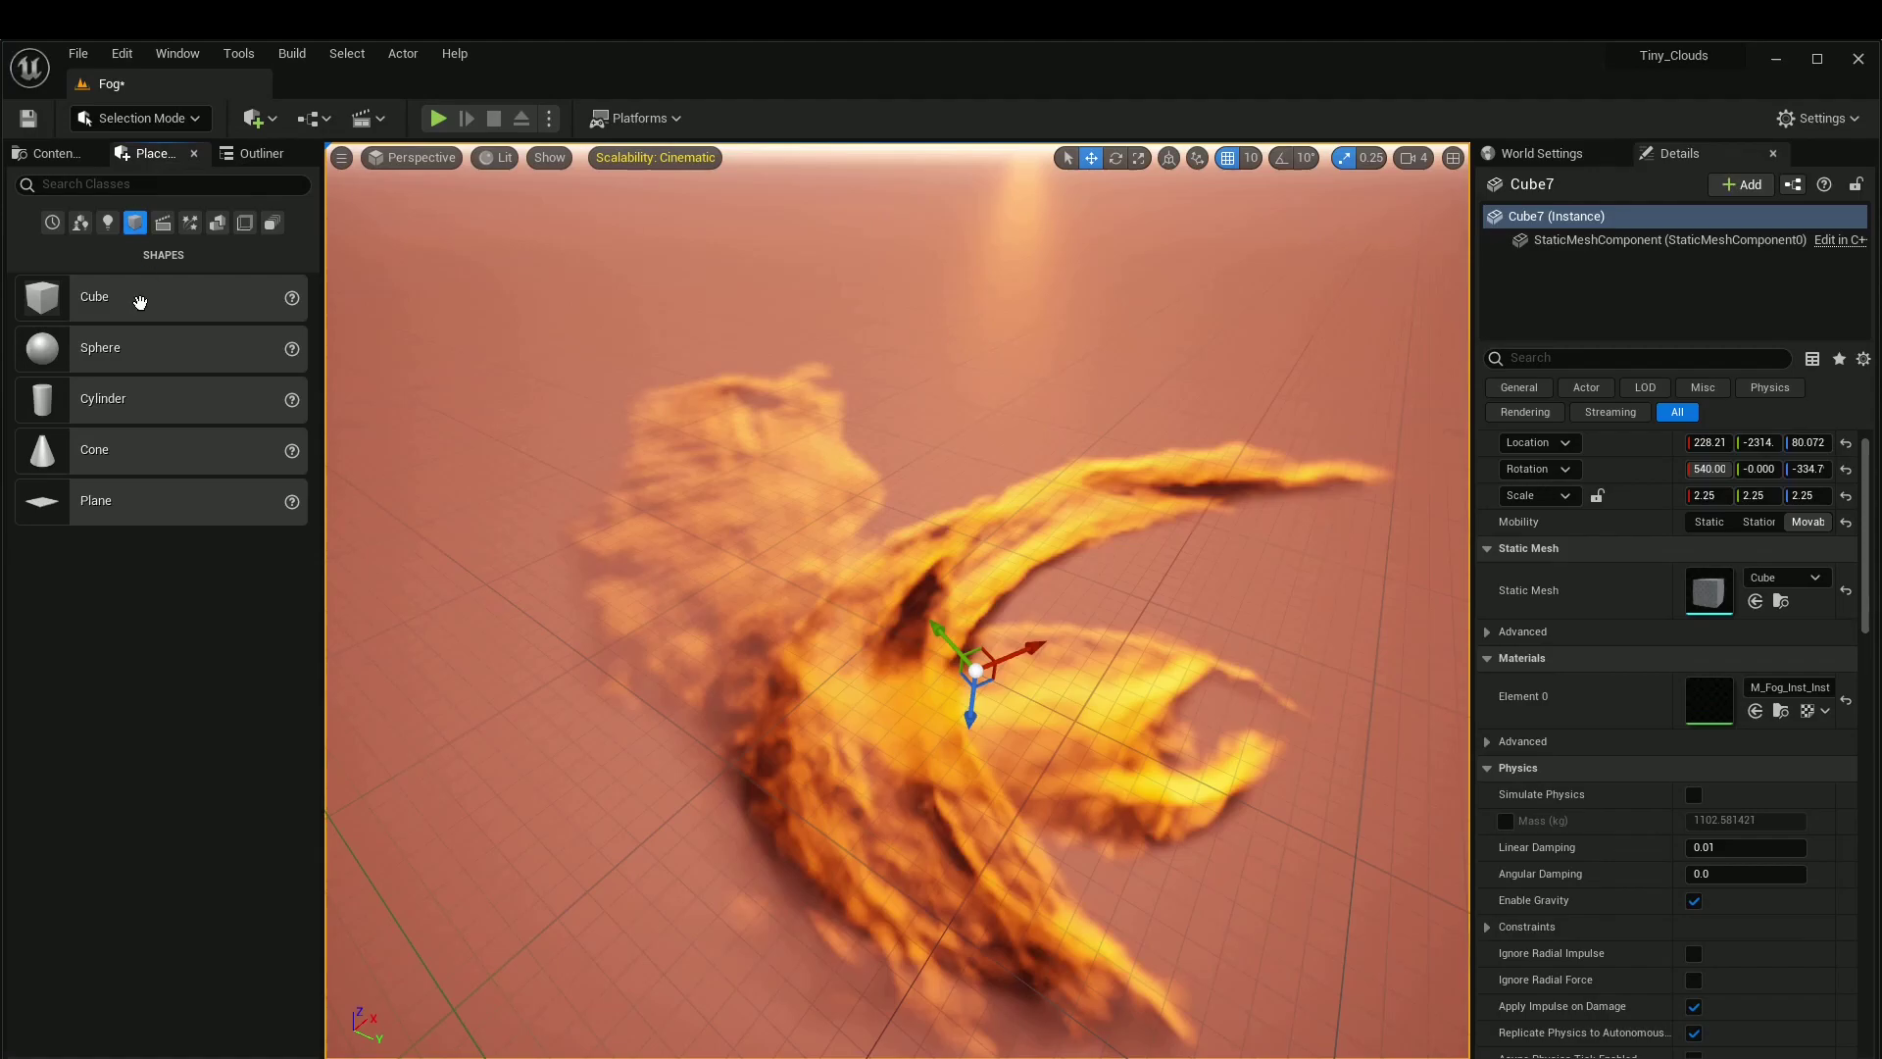
pyautogui.moveTo(147, 297); pyautogui.dragTo(938, 303)
pyautogui.moveTo(1045, 396); pyautogui.dragTo(1010, 278)
pyautogui.moveTo(780, 345)
pyautogui.mouseDown(button='right')
pyautogui.moveTo(941, 352)
pyautogui.moveTo(784, 343)
pyautogui.moveTo(902, 382)
pyautogui.moveTo(780, 345)
pyautogui.mouseUp(button='right')
pyautogui.moveTo(1150, 357)
pyautogui.mouseDown(button='right')
pyautogui.moveTo(980, 365)
pyautogui.moveTo(1150, 357)
pyautogui.mouseUp(button='right')
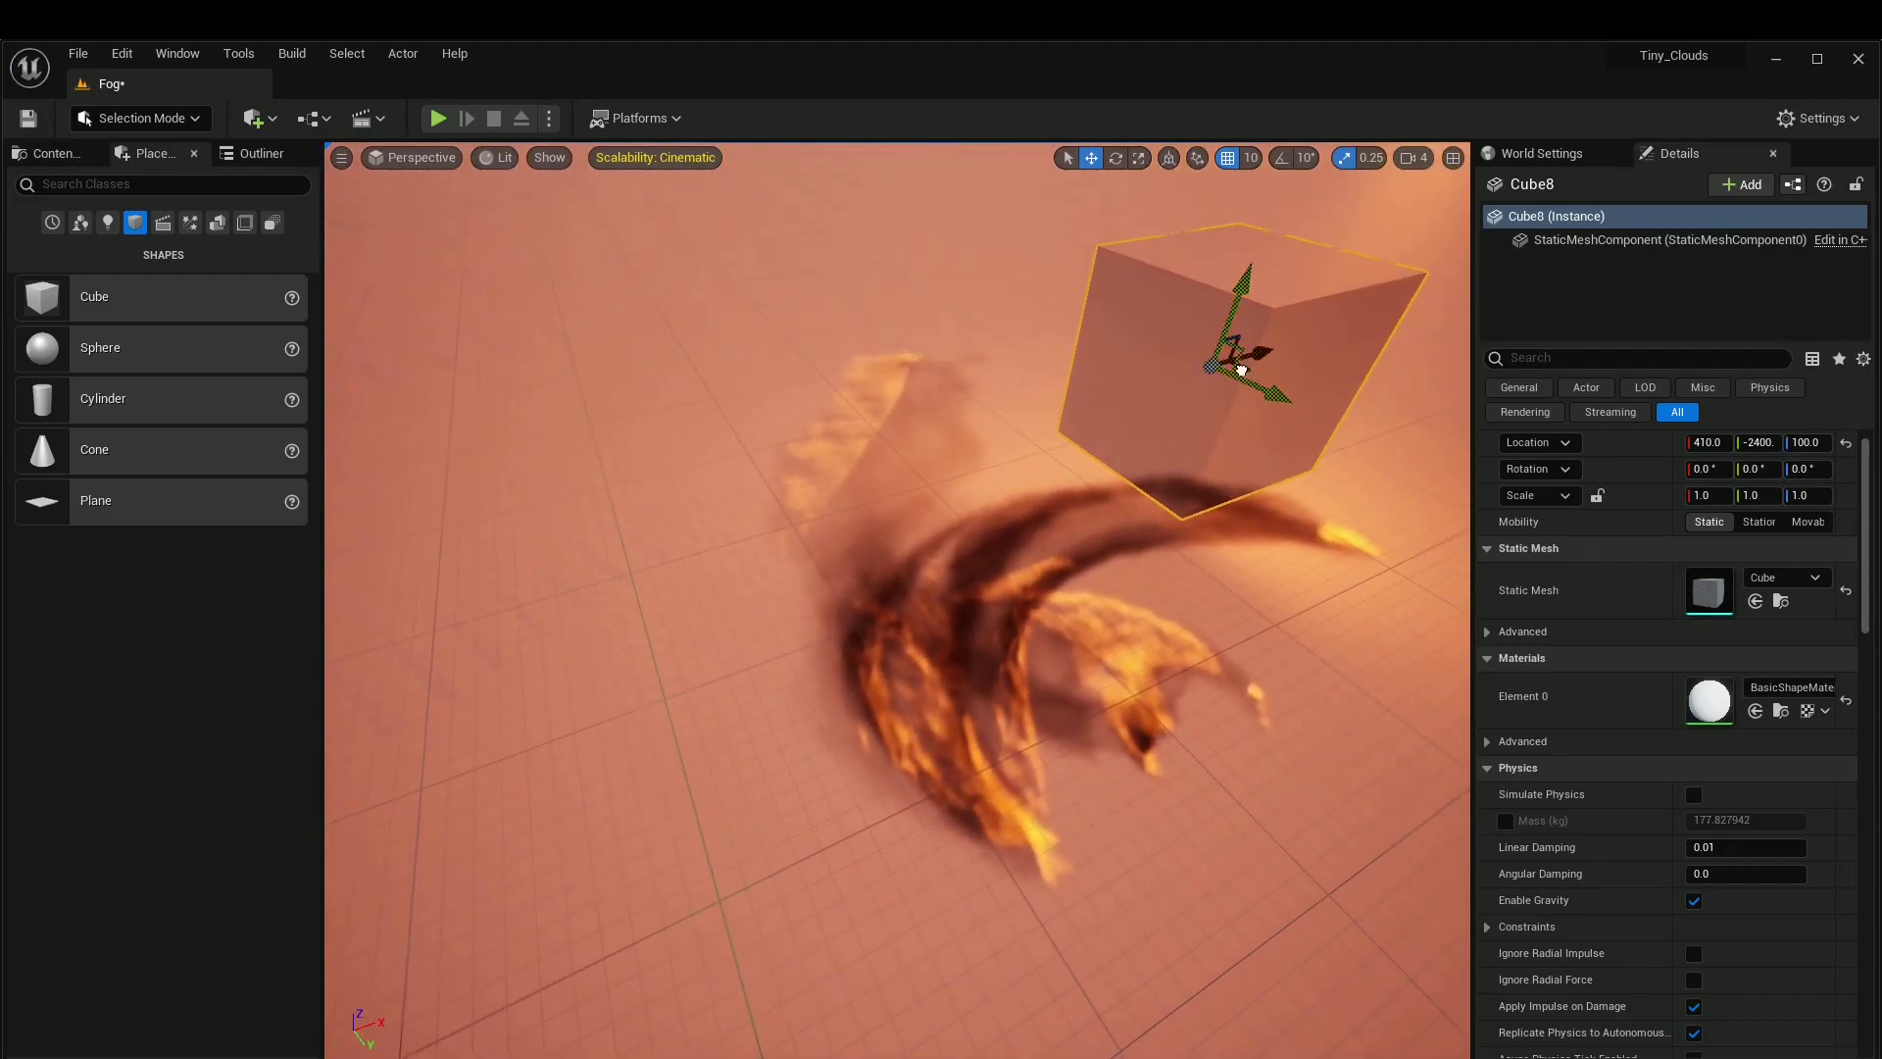
# Step: Move the new cube to X 410, Y -2390, Z 60 and view its effect on the cloud's lighting from another side
pyautogui.moveTo(1241, 369)
pyautogui.mouseDown()
pyautogui.moveTo(1156, 338)
pyautogui.moveTo(1304, 339)
pyautogui.moveTo(1268, 376)
pyautogui.moveTo(1315, 292)
pyautogui.moveTo(958, 294)
pyautogui.moveTo(1262, 395)
pyautogui.moveTo(1262, 347)
pyautogui.mouseUp()
pyautogui.press('End')
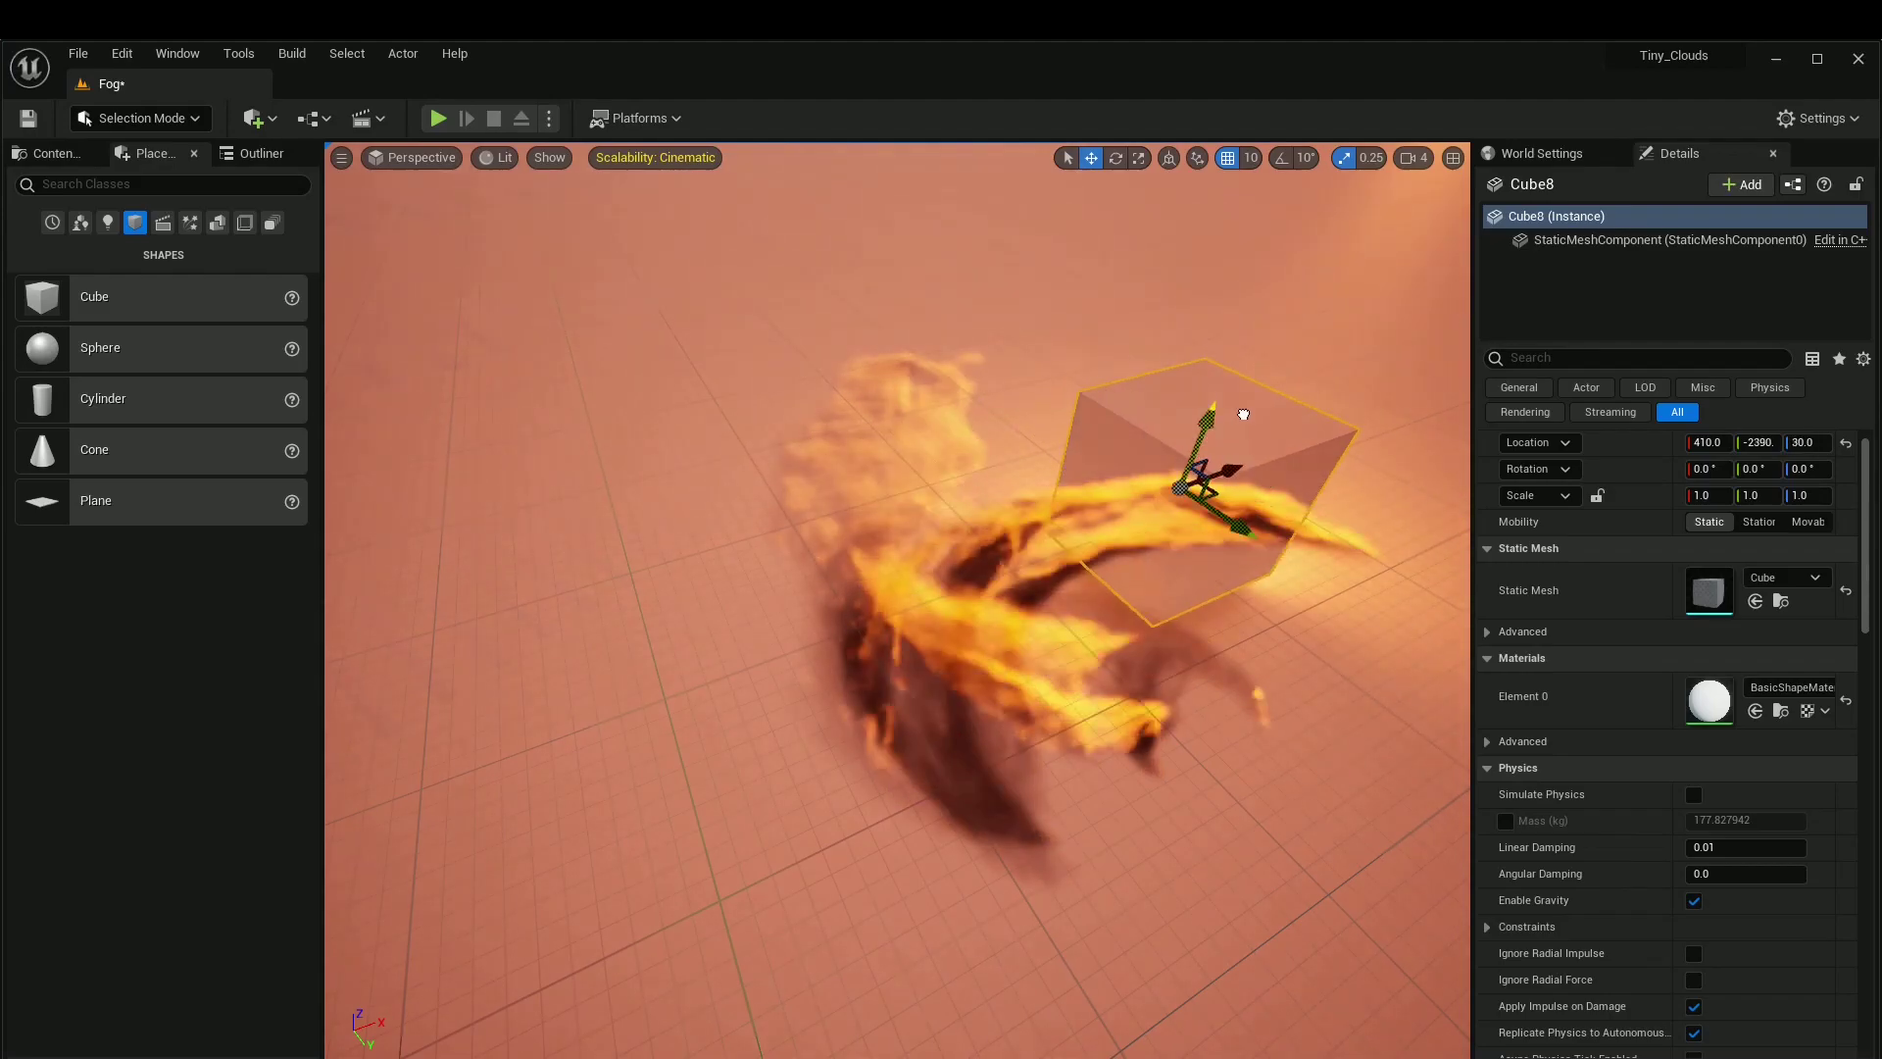
pyautogui.moveTo(1247, 378)
pyautogui.mouseDown()
pyautogui.moveTo(1241, 348)
pyautogui.moveTo(1240, 375)
pyautogui.mouseUp()
pyautogui.keyDown('alt'); pyautogui.moveTo(539, 381); pyautogui.dragTo(912, 377); pyautogui.keyUp('alt')
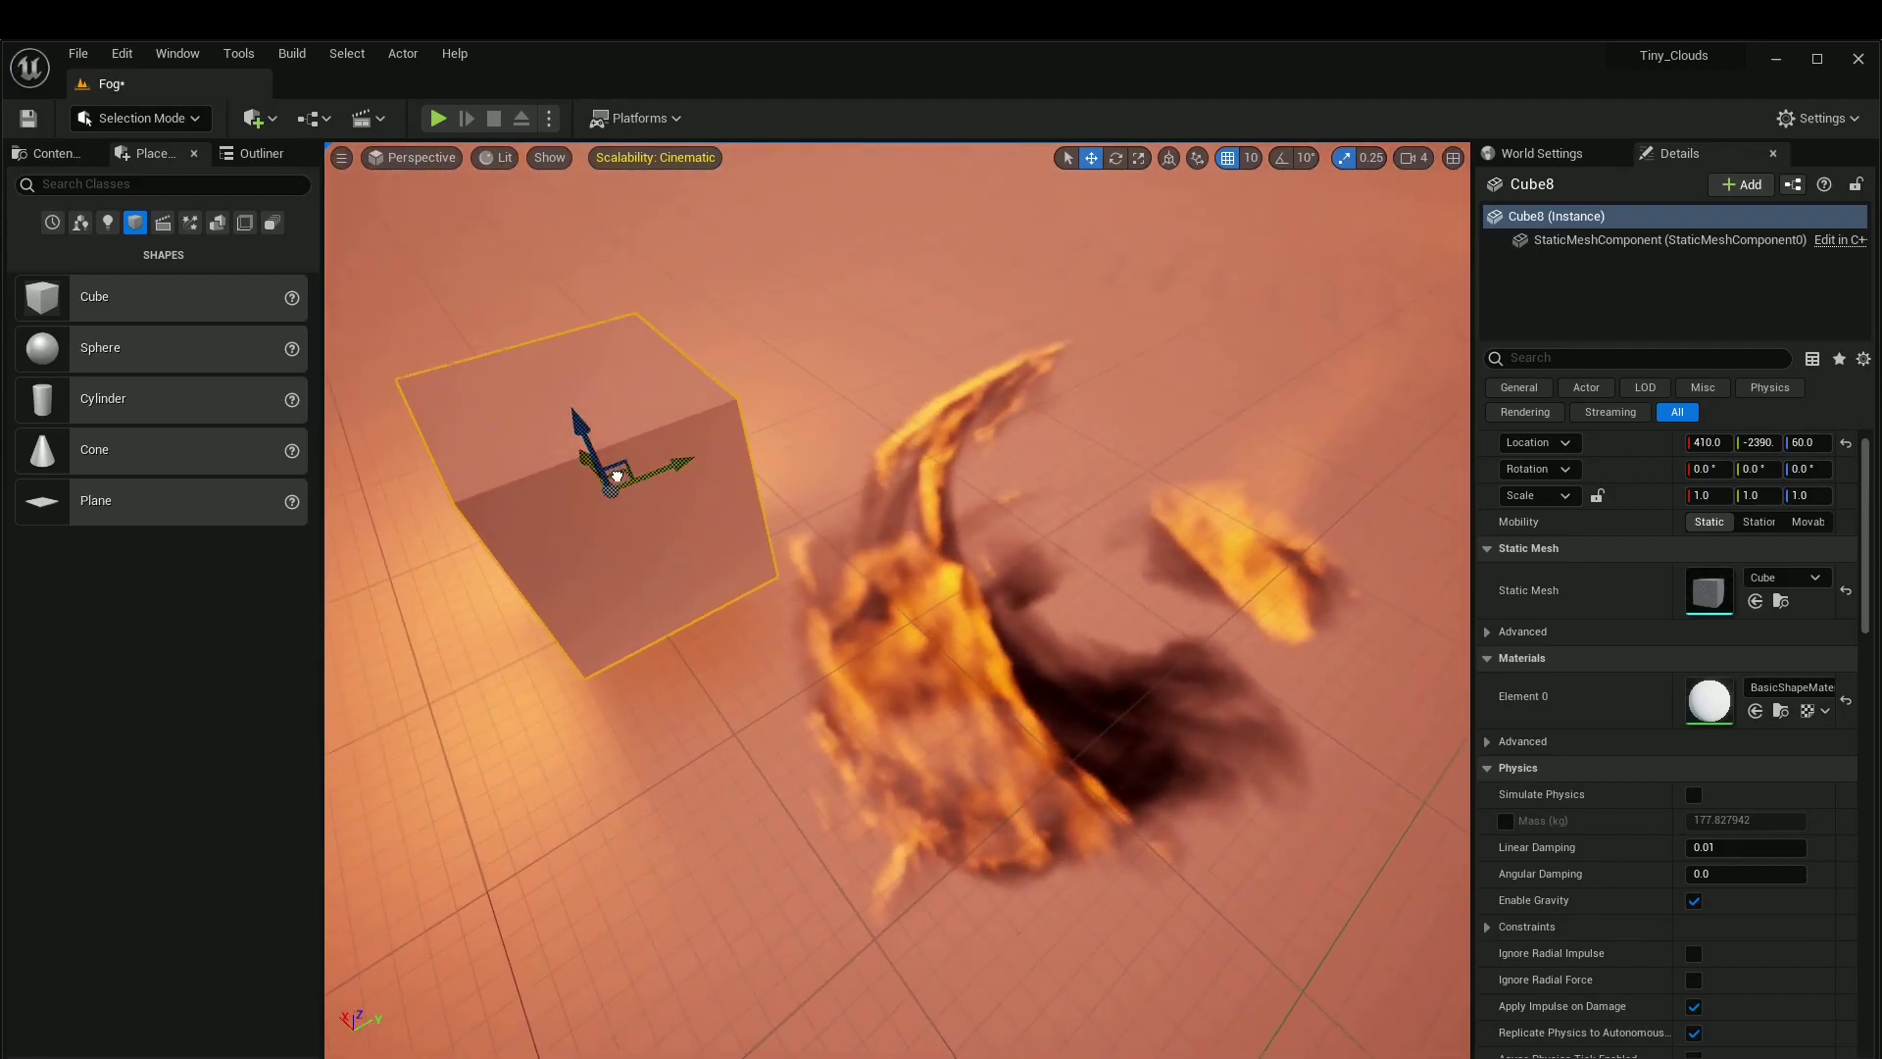
# Step: Reposition the plain cube beside the fog cloud to X 380, Y -2400, Z 90, testing how it blocks the light
pyautogui.moveTo(617, 477); pyautogui.dragTo(689, 455)
pyautogui.moveTo(689, 454); pyautogui.dragTo(632, 492, button='right')
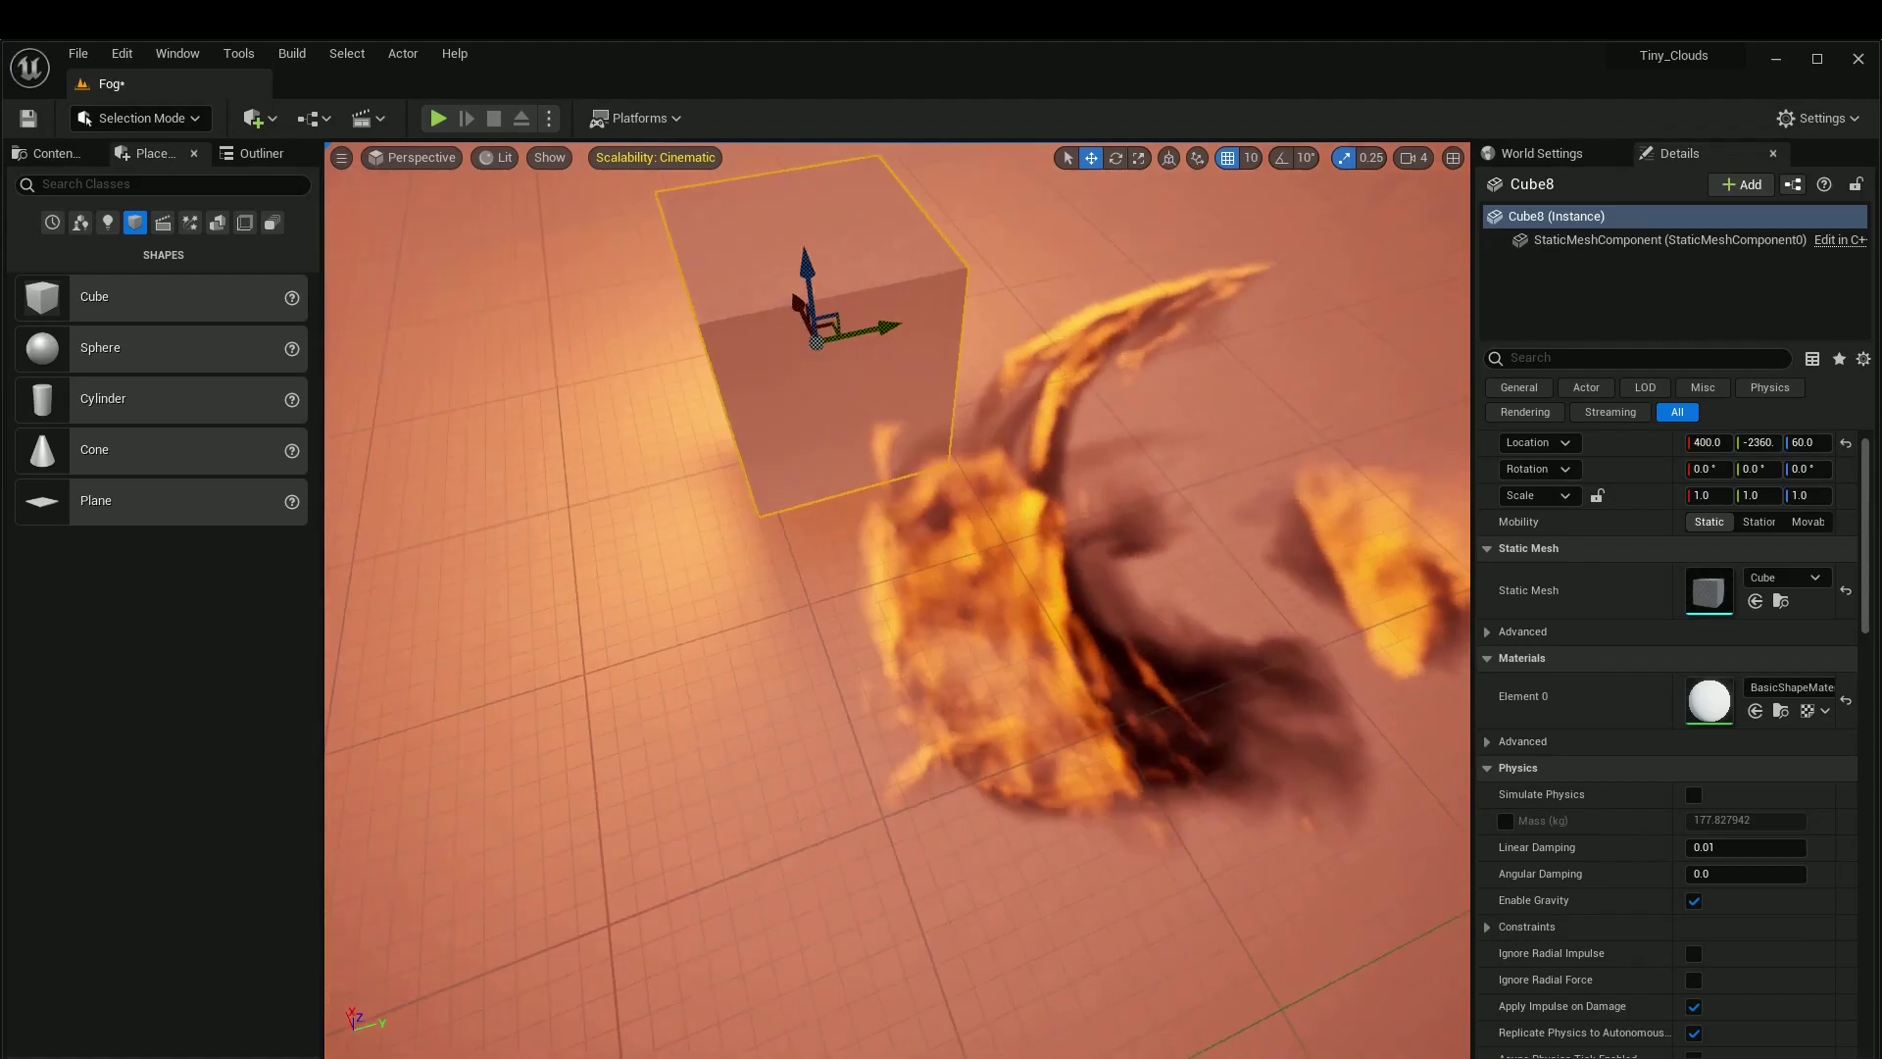
pyautogui.keyDown('alt'); pyautogui.moveTo(632, 492); pyautogui.dragTo(372, 480); pyautogui.keyUp('alt')
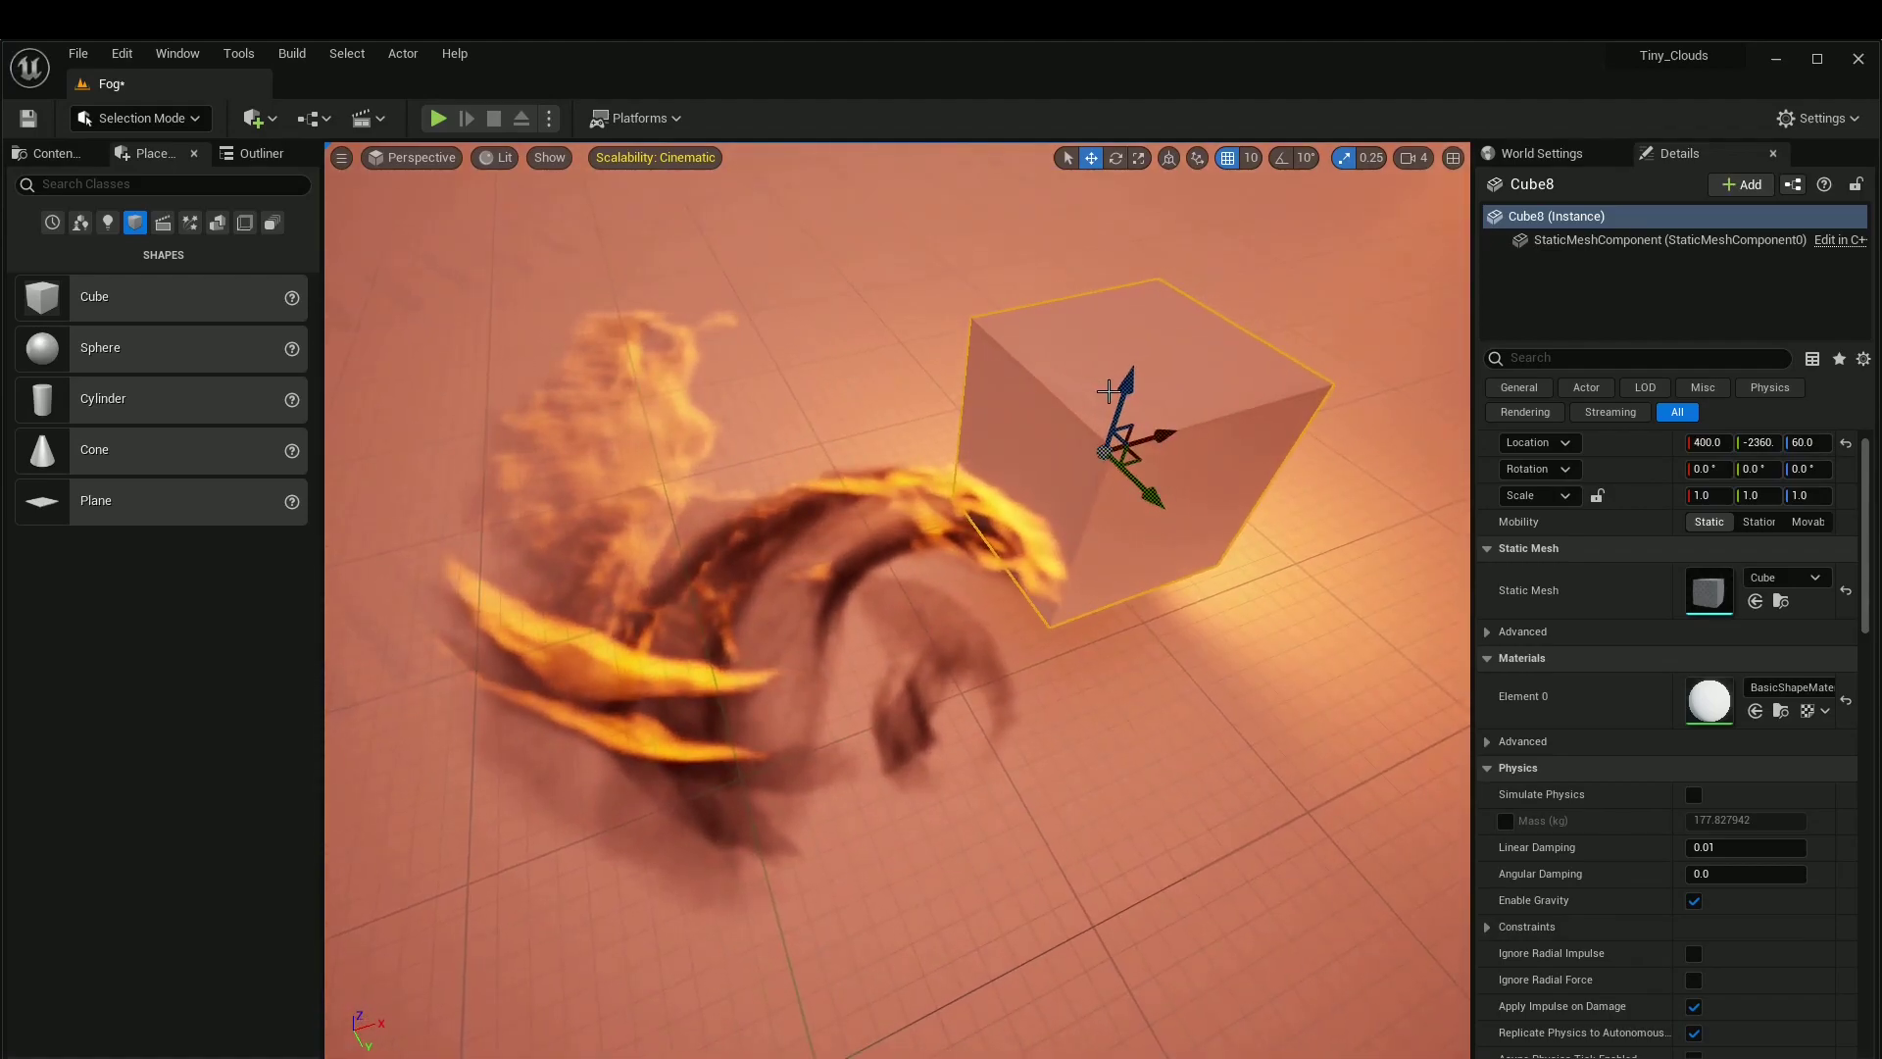
pyautogui.moveTo(1128, 395); pyautogui.dragTo(1135, 321)
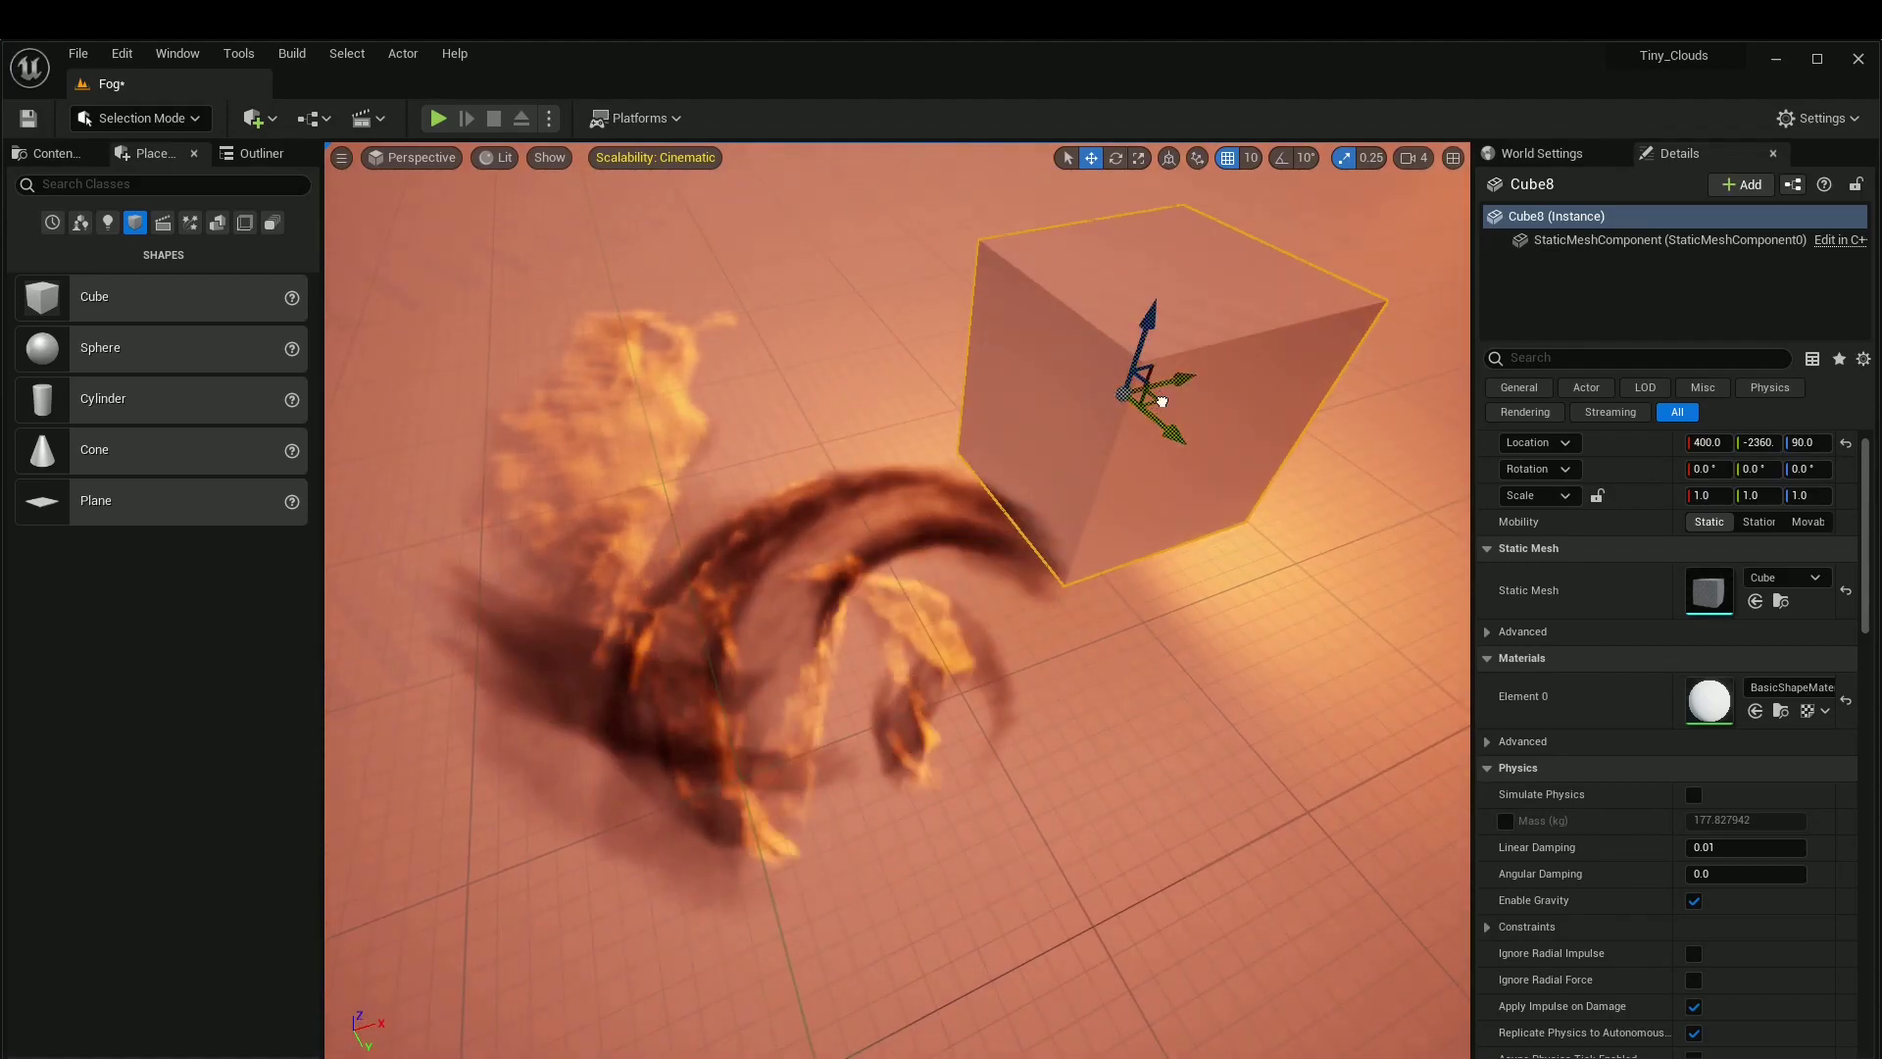
pyautogui.moveTo(1162, 401); pyautogui.dragTo(1324, 387)
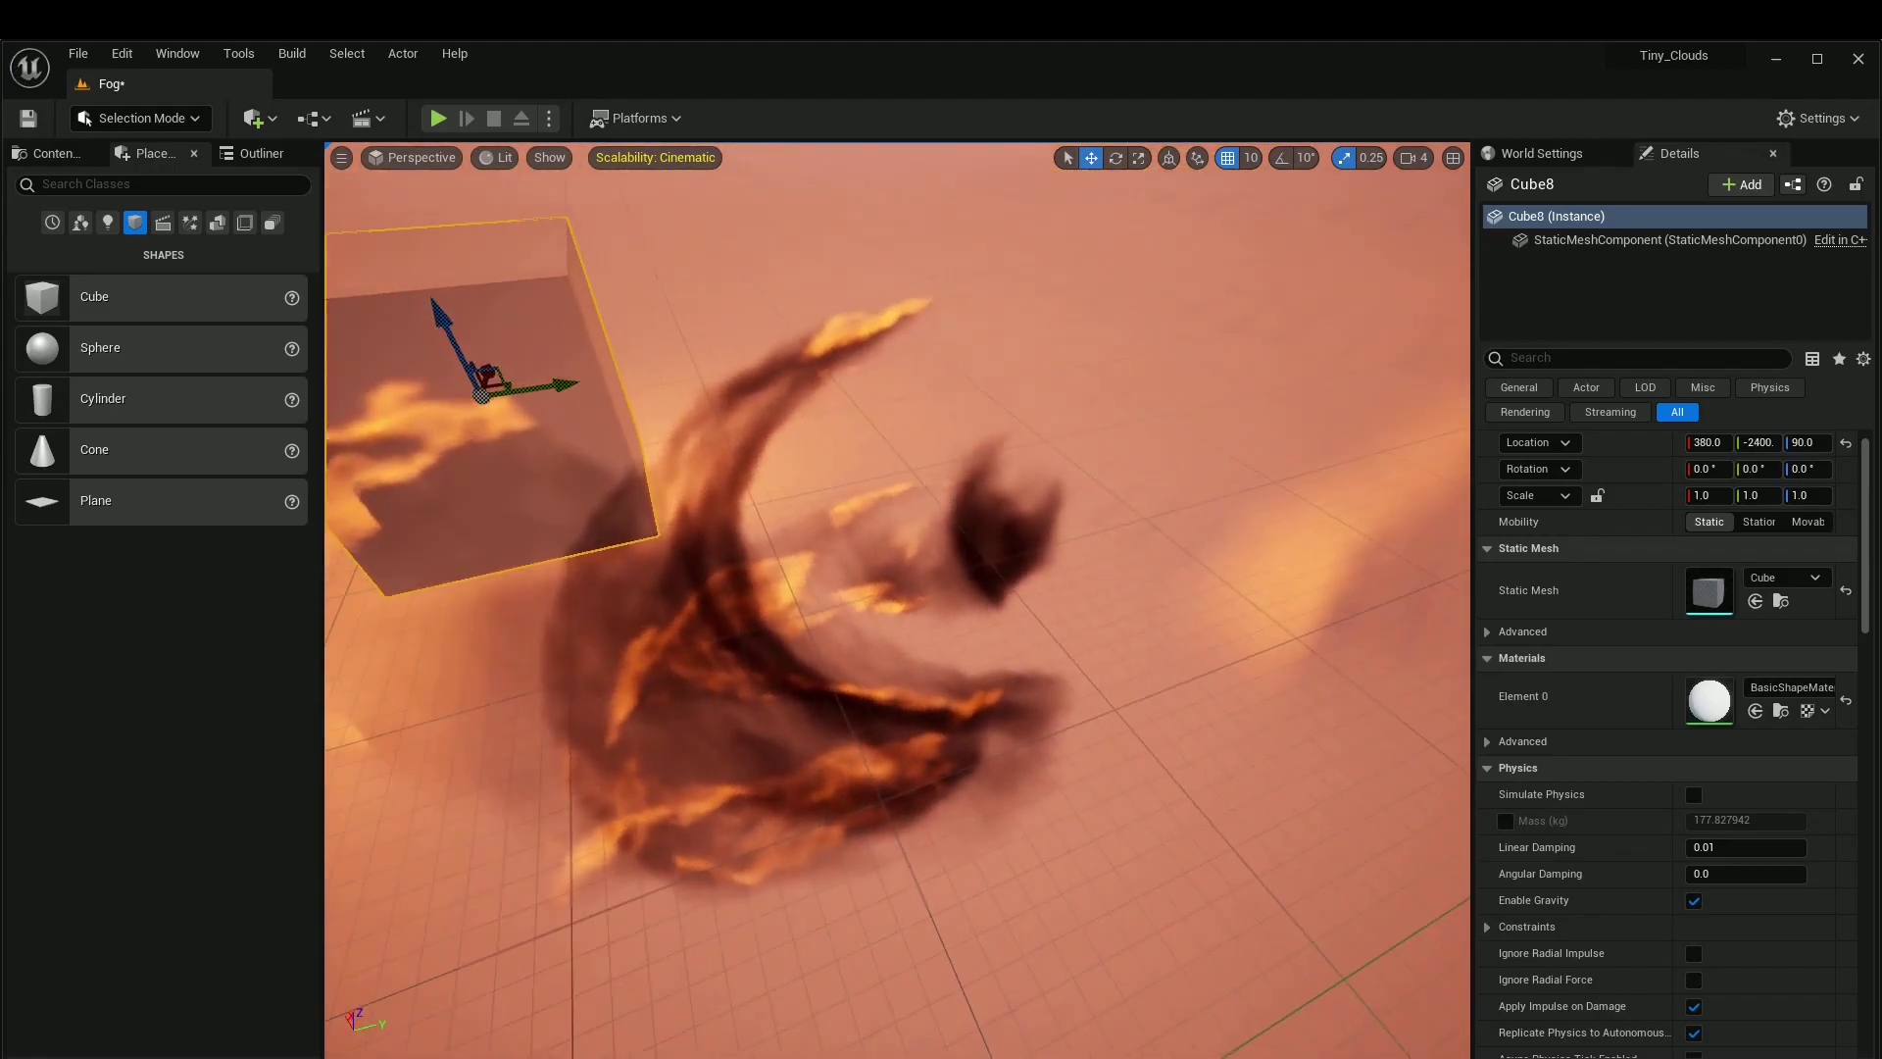
# Step: Examine the cube's shadow and the sunlight on the fog cloud from several angles and distances, postponing the autosave
pyautogui.moveTo(897, 600); pyautogui.dragTo(1314, 407, button='right')
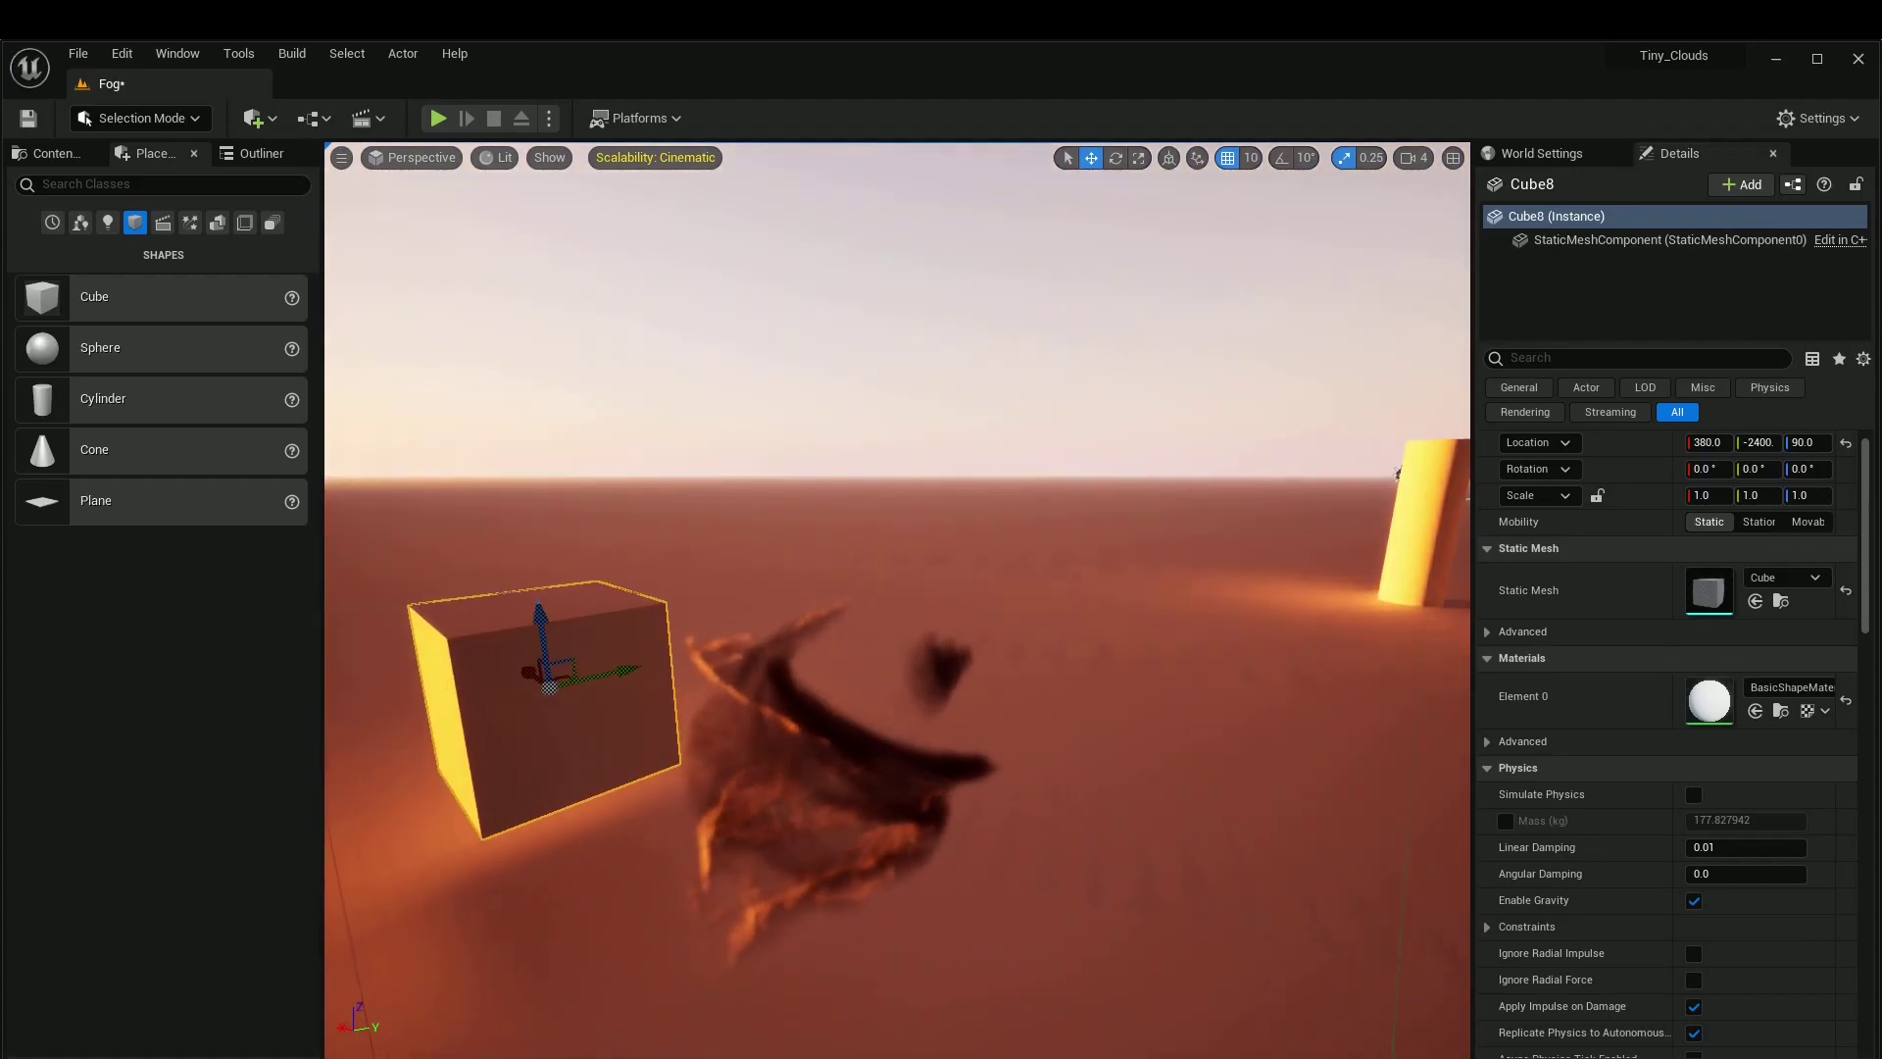
pyautogui.moveTo(990, 353); pyautogui.dragTo(966, 466, button='right')
pyautogui.moveTo(835, 407); pyautogui.dragTo(845, 444, button='right')
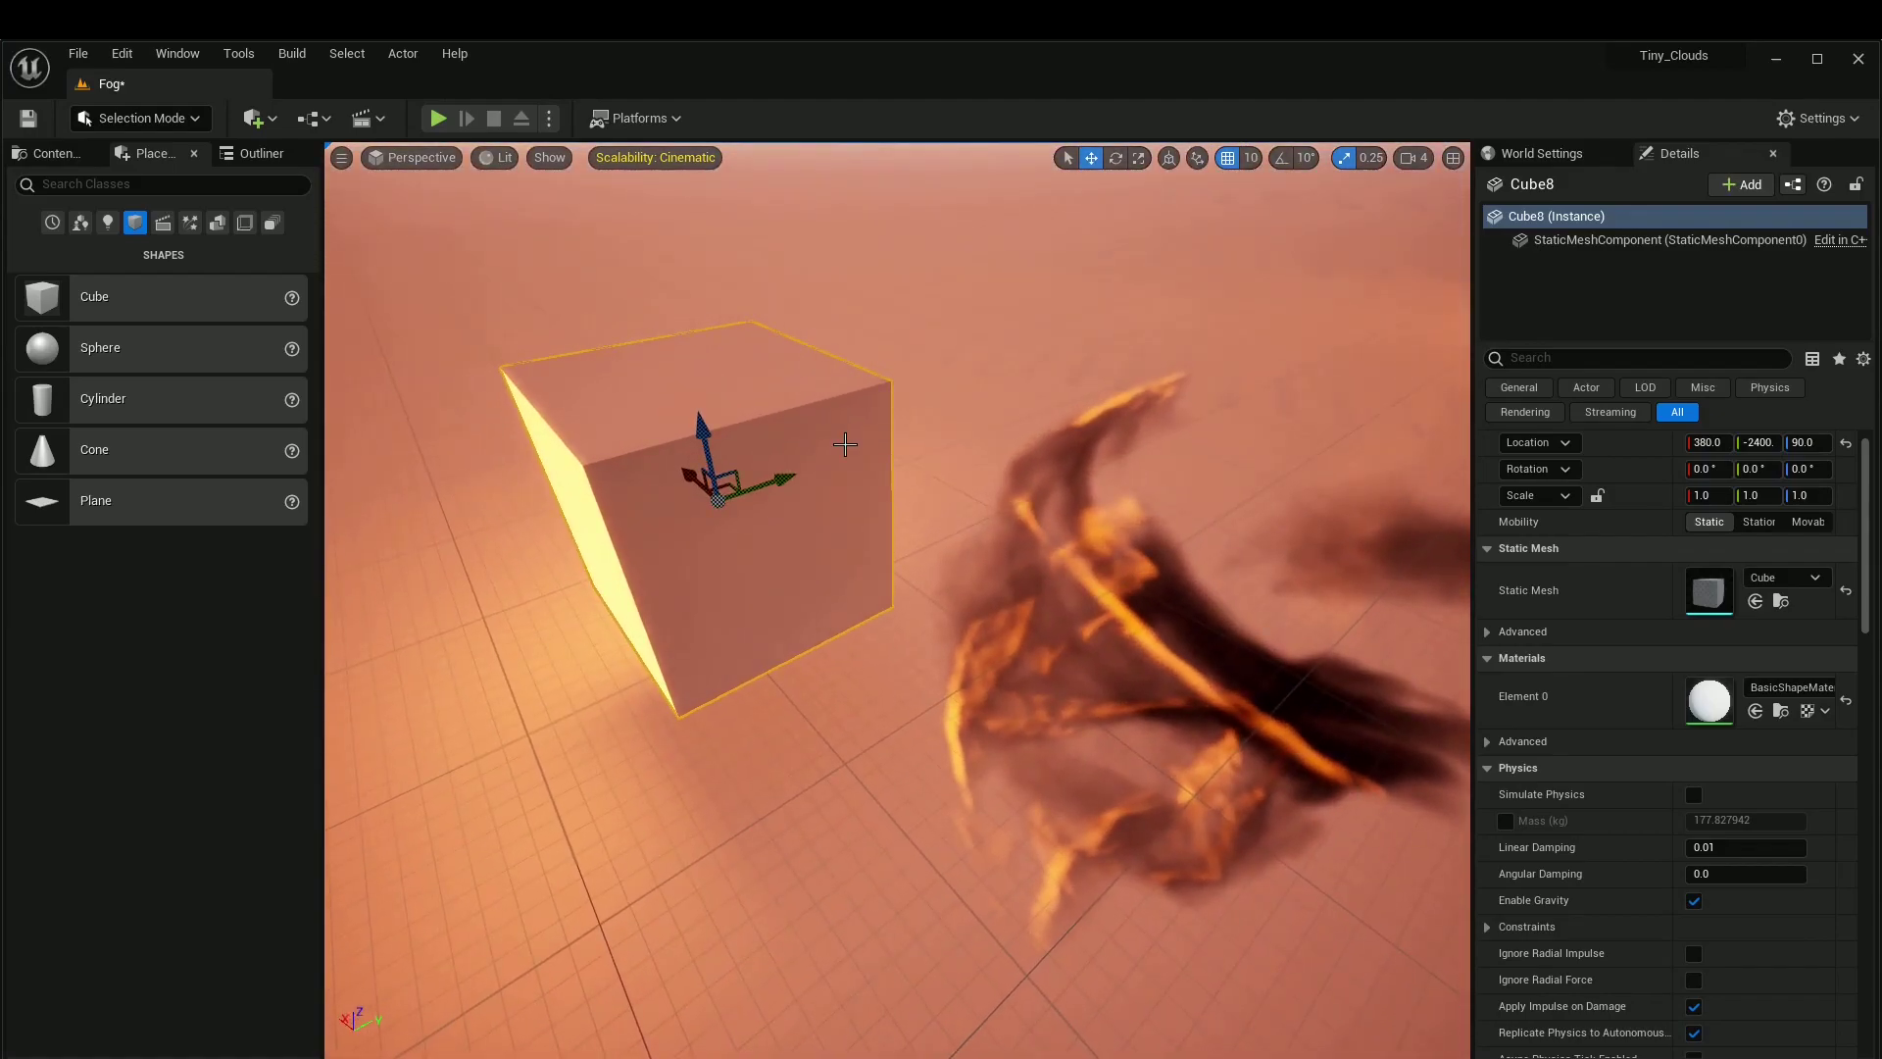
pyautogui.moveTo(1010, 476); pyautogui.dragTo(1202, 452, button='right')
pyautogui.moveTo(1047, 450); pyautogui.dragTo(1047, 450, button='right')
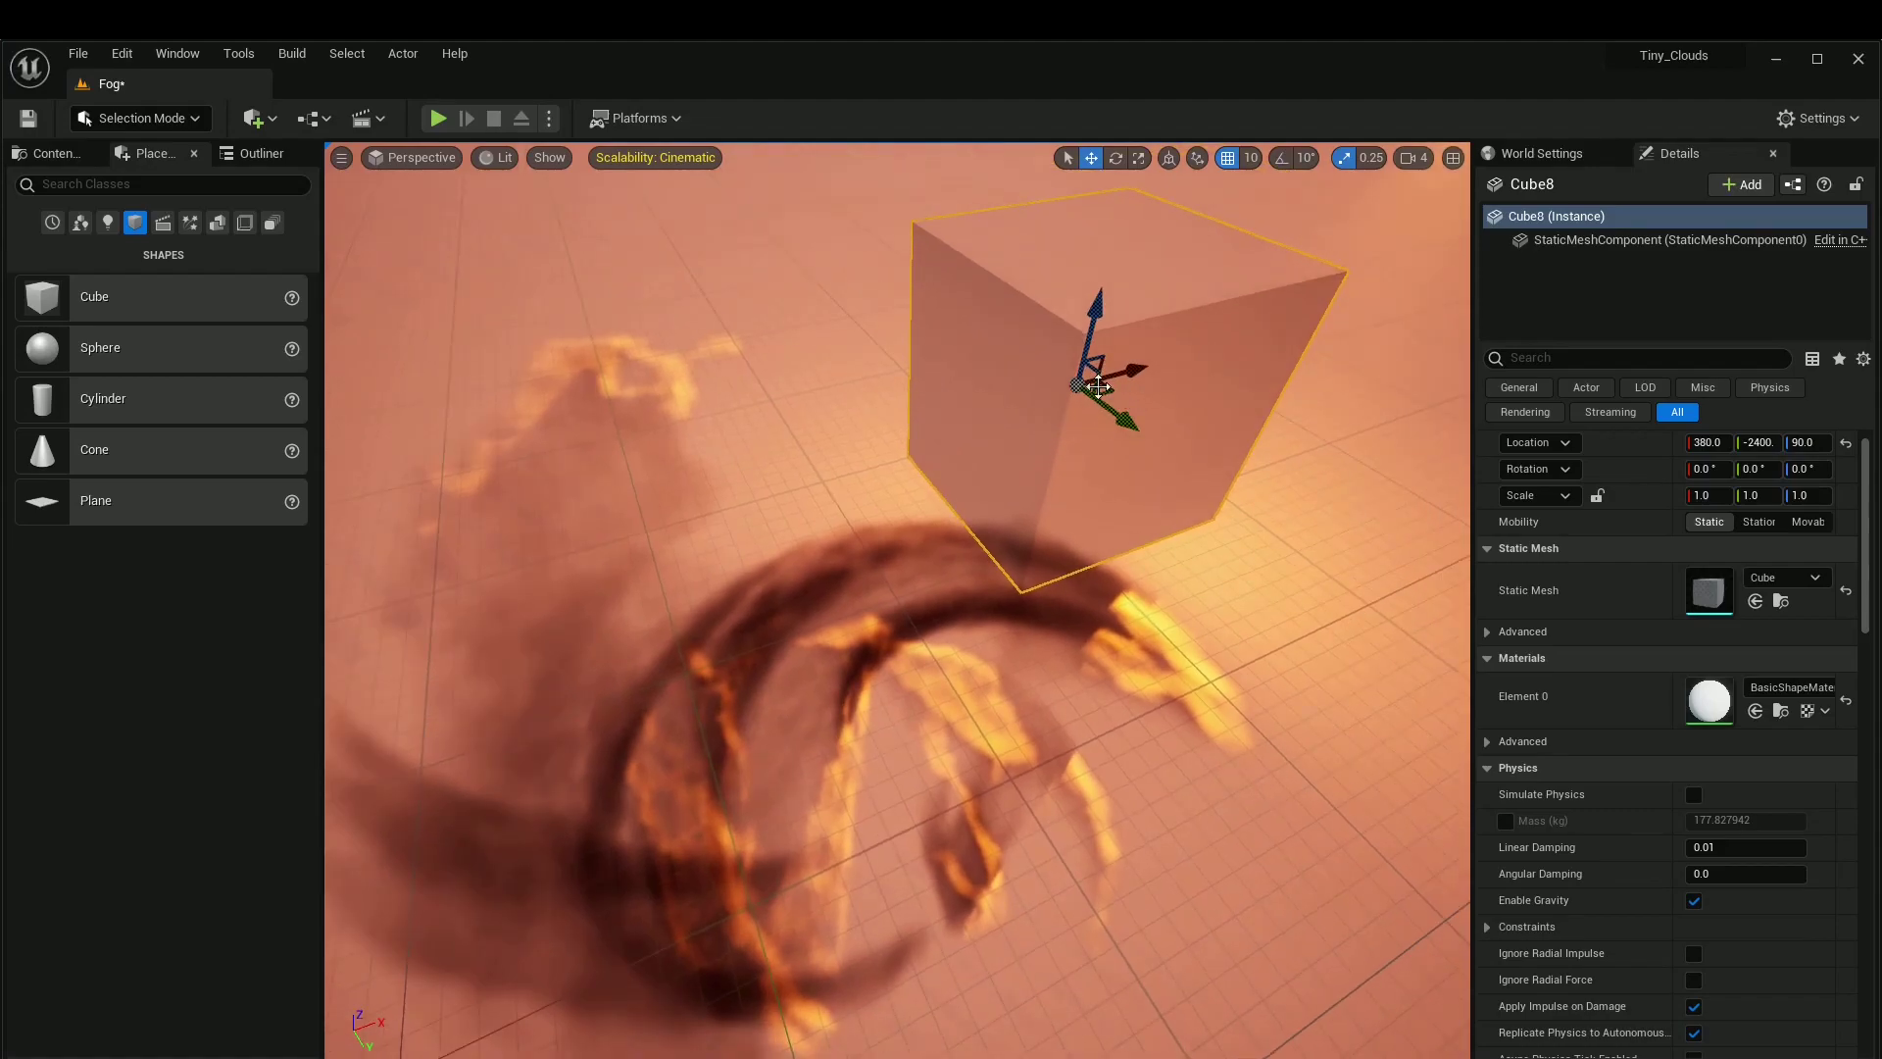
pyautogui.moveTo(979, 597); pyautogui.dragTo(853, 530, button='right')
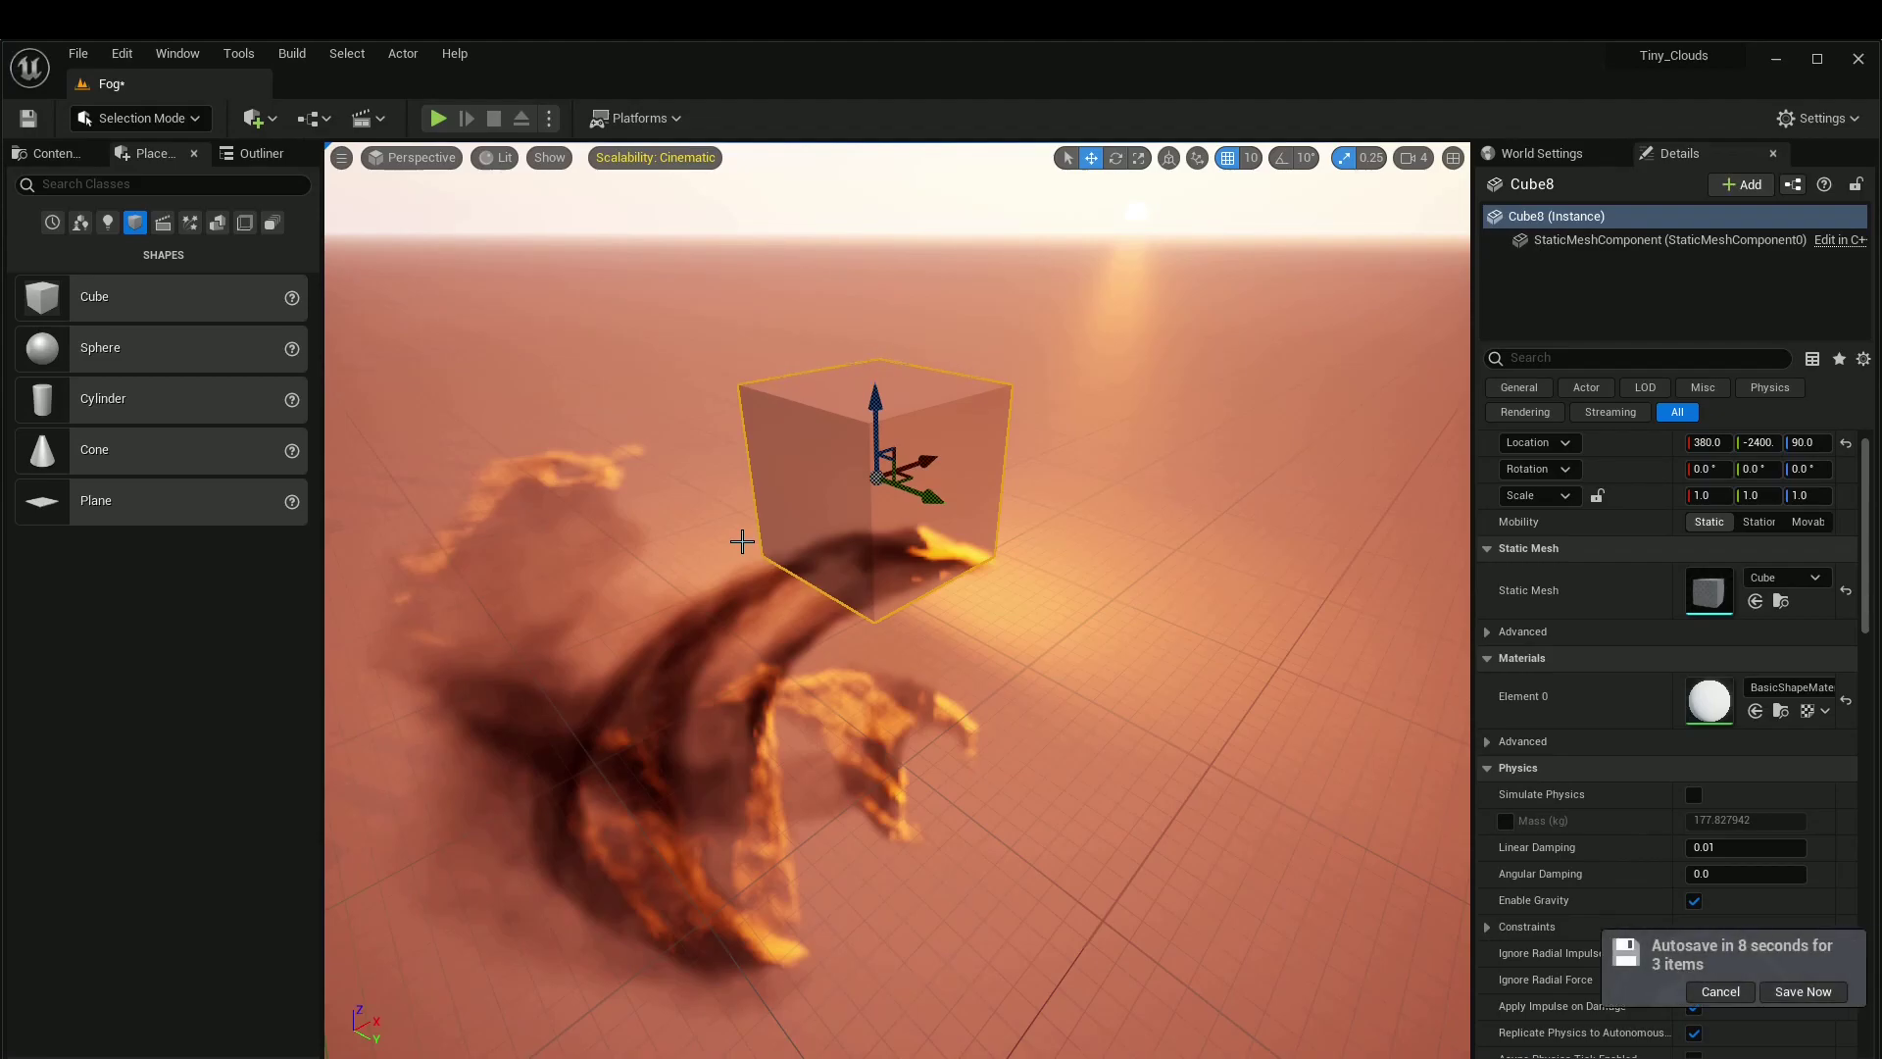
pyautogui.click(1720, 991)
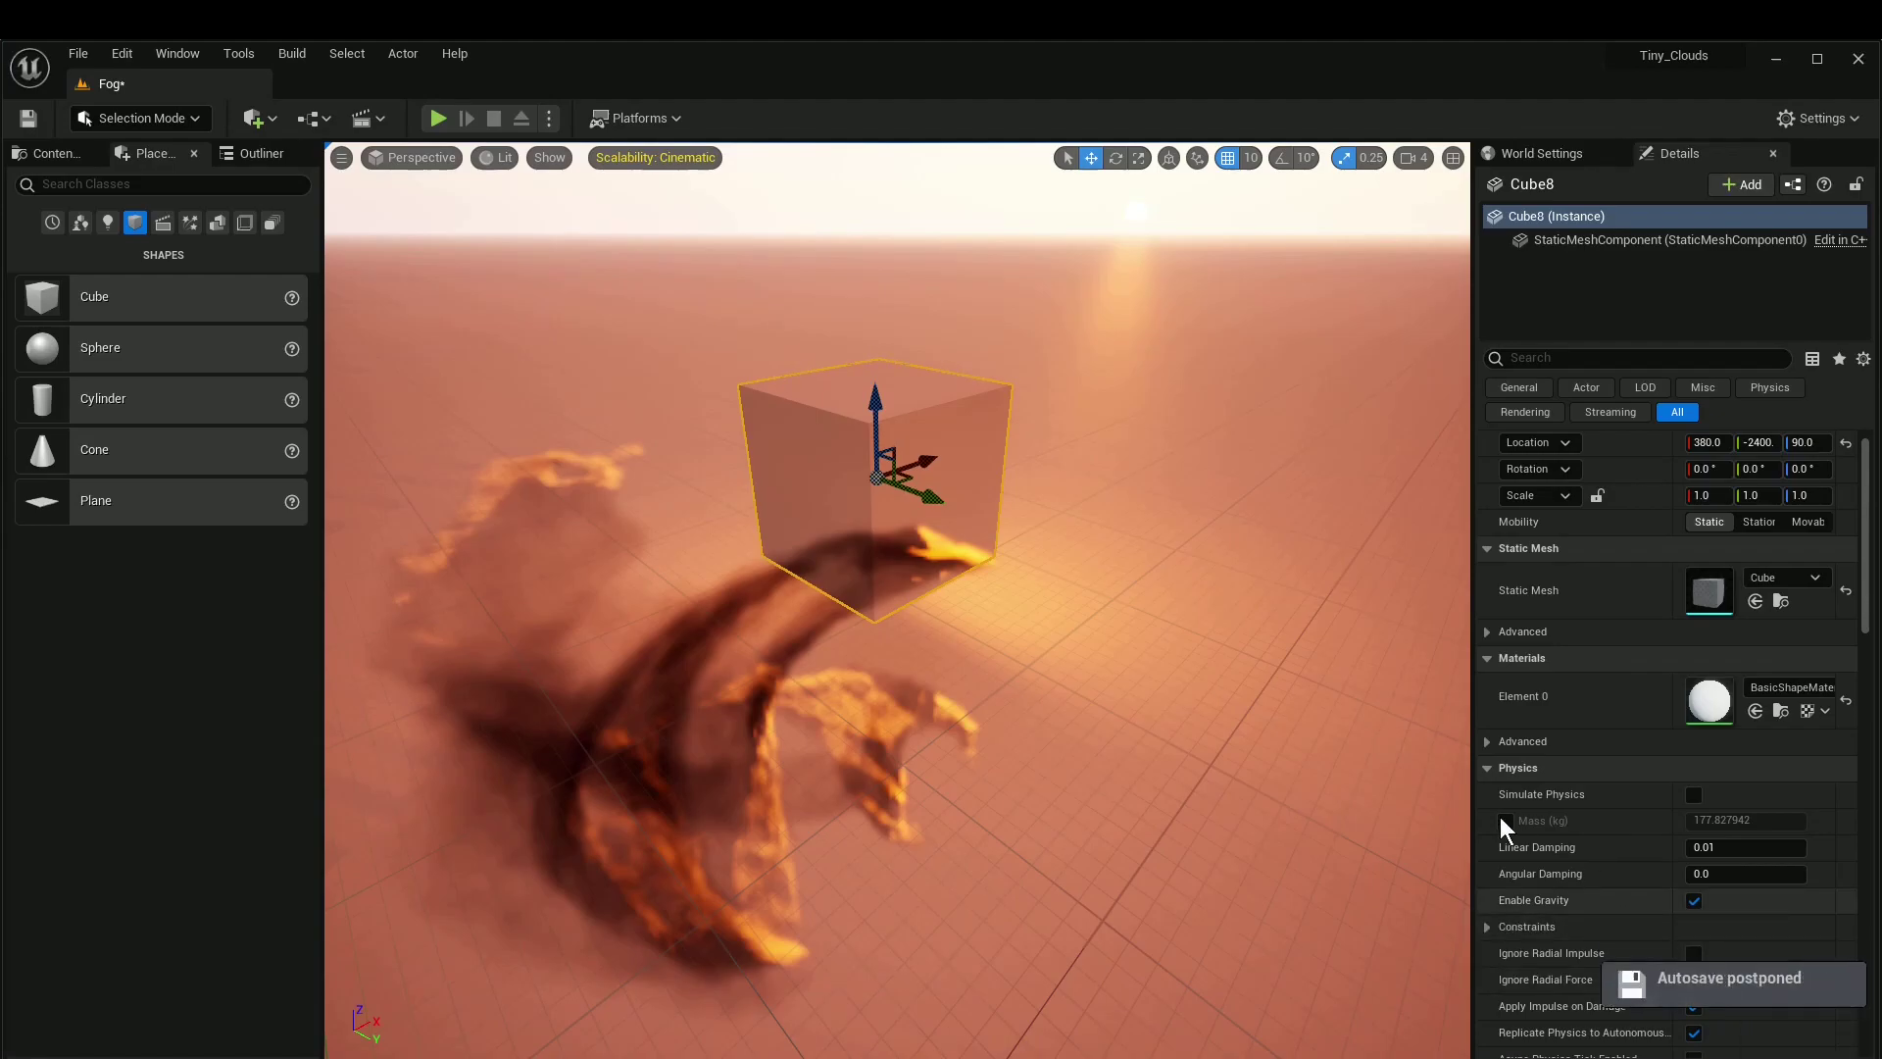
pyautogui.keyDown('alt'); pyautogui.moveTo(1314, 688); pyautogui.dragTo(1421, 686); pyautogui.keyUp('alt')
pyautogui.moveTo(1176, 647)
pyautogui.keyDown('alt'); pyautogui.mouseDown()
pyautogui.moveTo(1245, 706)
pyautogui.moveTo(1059, 628)
pyautogui.moveTo(1177, 656)
pyautogui.moveTo(1304, 598)
pyautogui.moveTo(1186, 686)
pyautogui.moveTo(1160, 630)
pyautogui.mouseUp(); pyautogui.keyUp('alt')
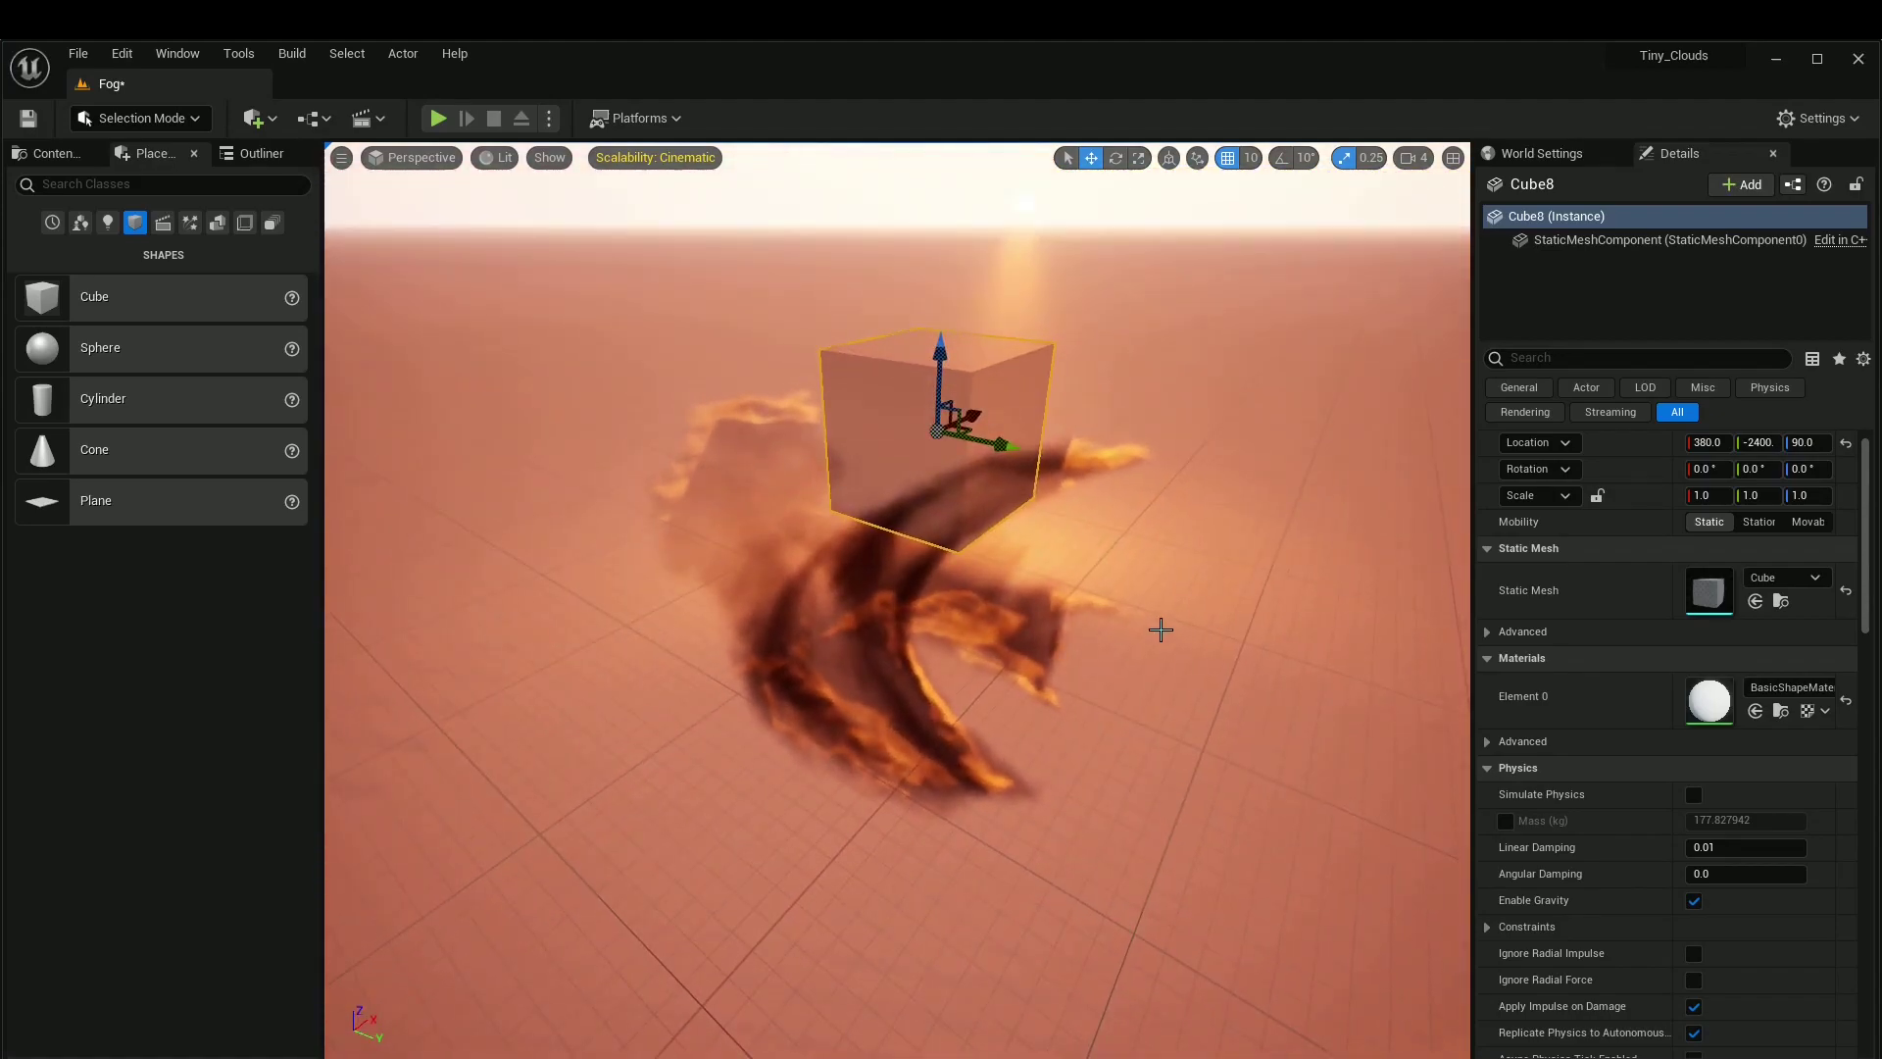
# Step: Rotate the fog cube Cube7 around its vertical axis to about -306.1° beside the plain cube
pyautogui.click(863, 620)
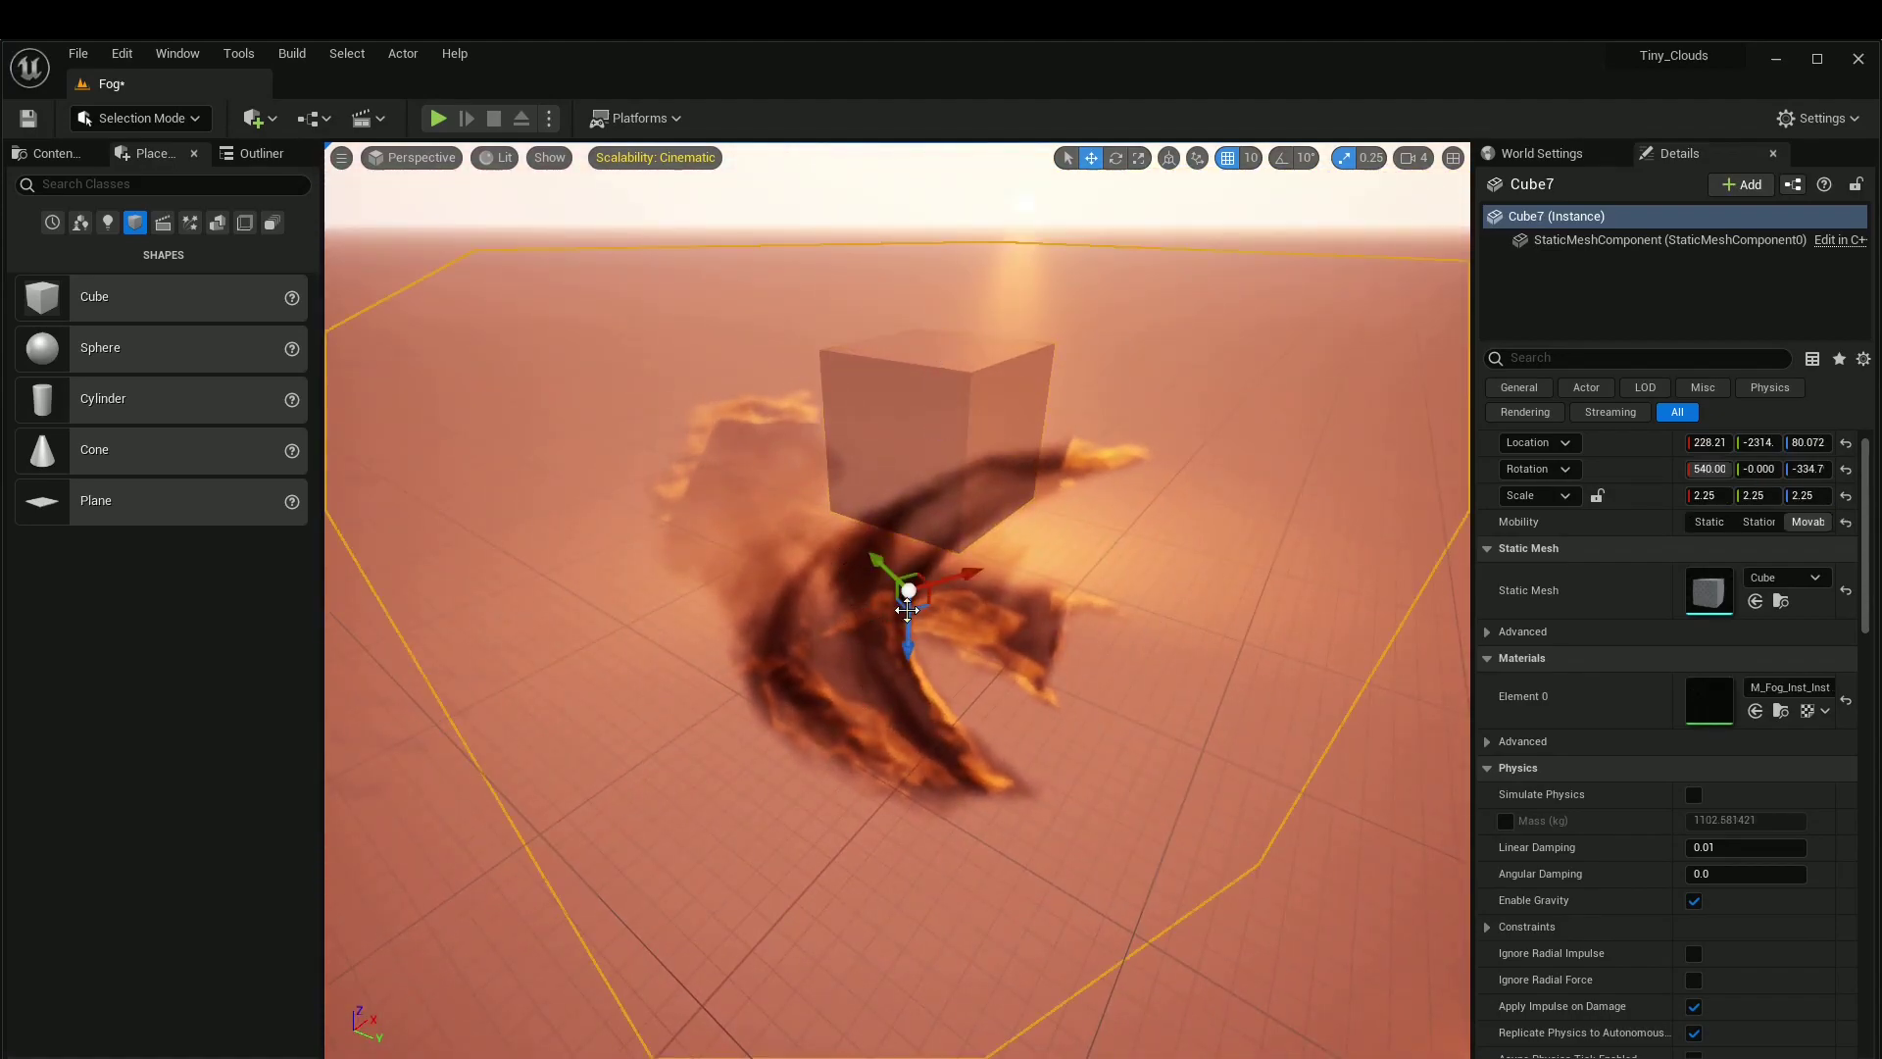
pyautogui.press('e')
pyautogui.press('space')
pyautogui.press('space')
pyautogui.press('space')
pyautogui.moveTo(875, 652); pyautogui.dragTo(833, 649)
pyautogui.moveTo(1019, 622); pyautogui.dragTo(1151, 564)
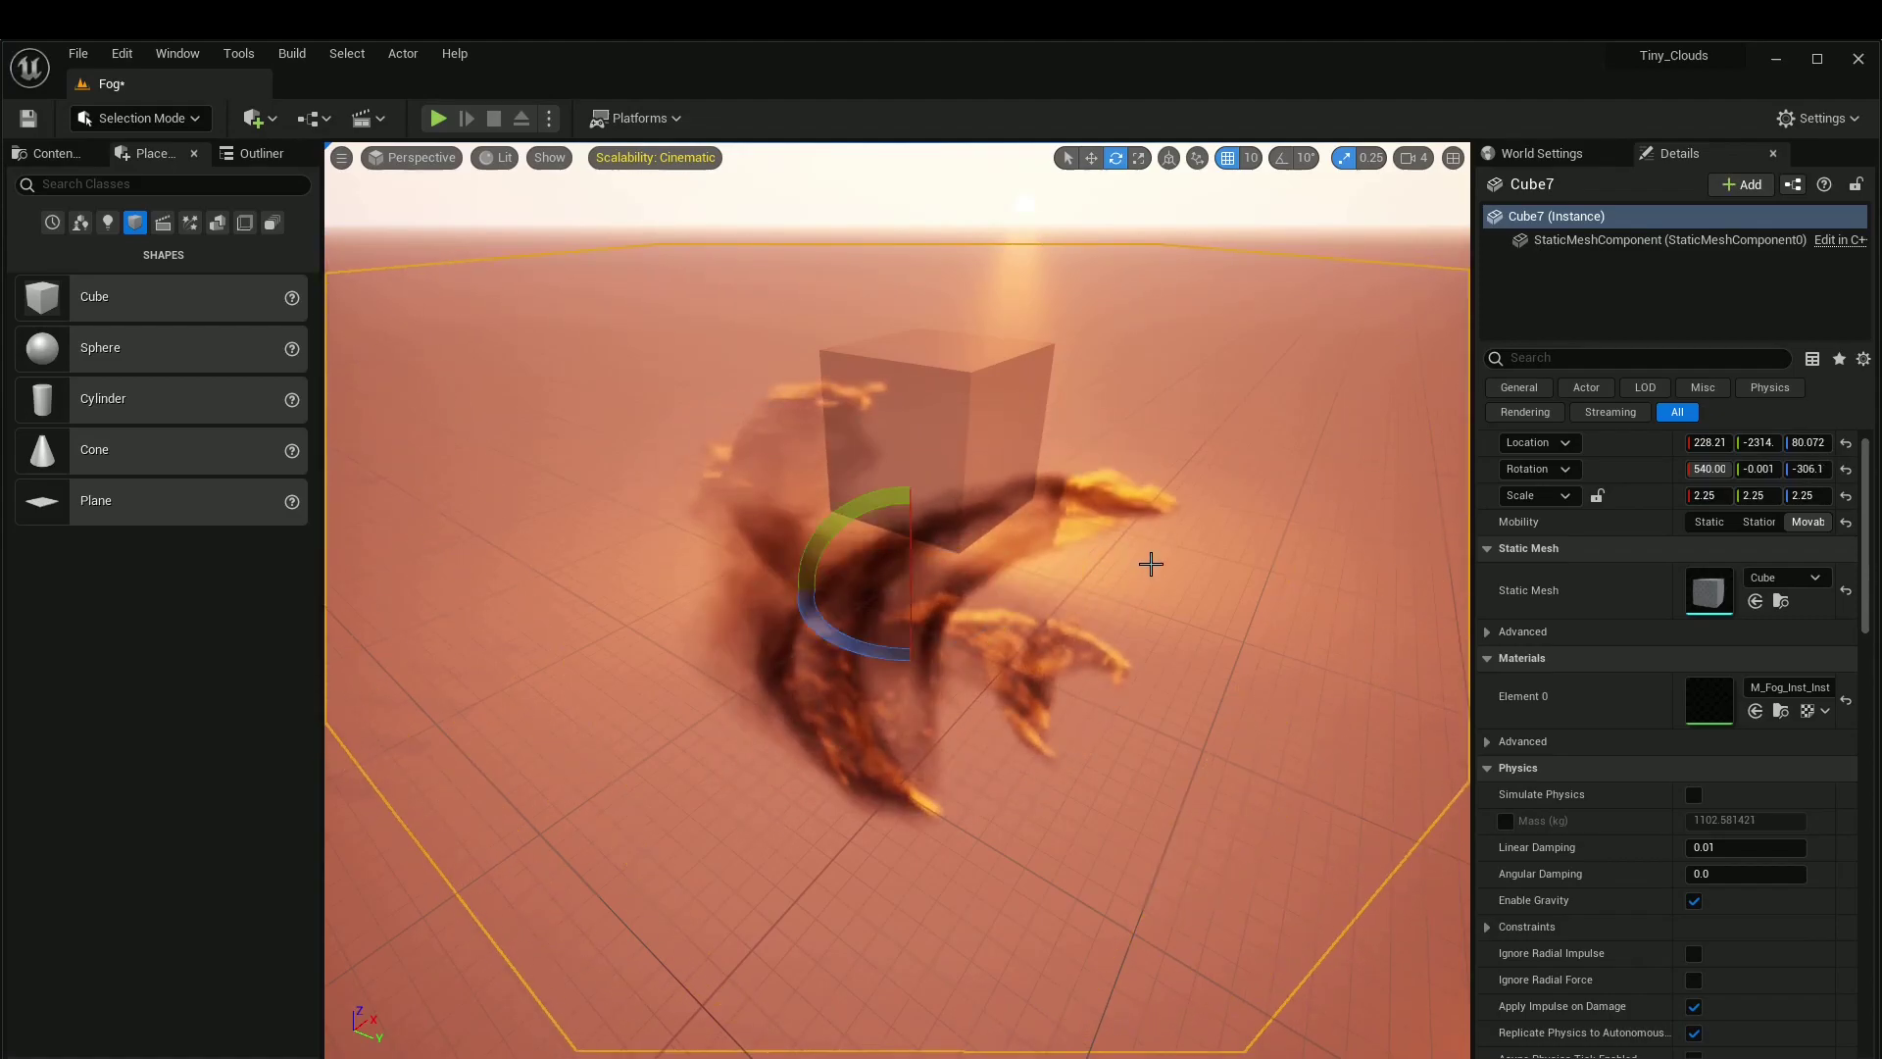